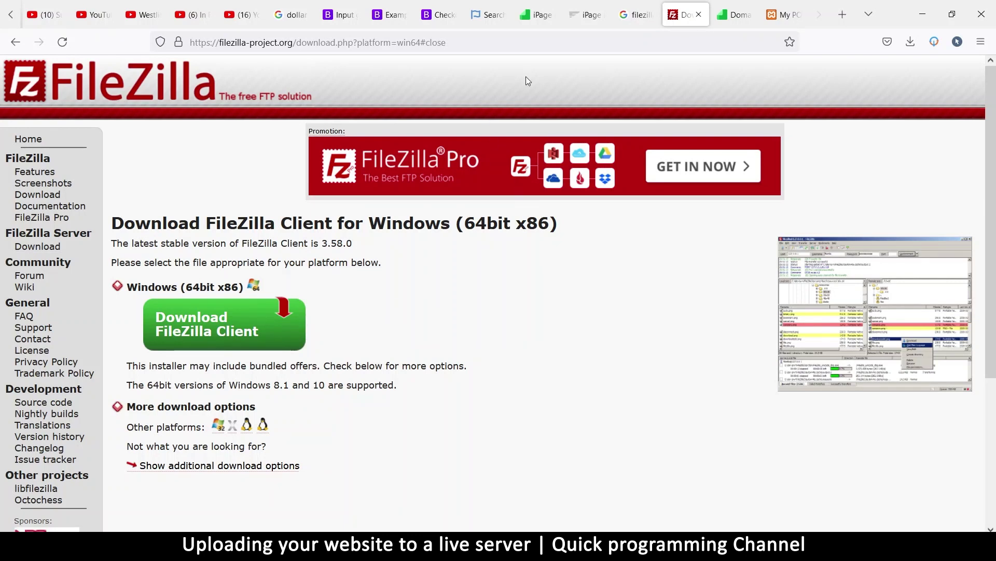
Step: Scroll through the local My POS home page, then switch to the pos project folder window
left_click(790, 5)
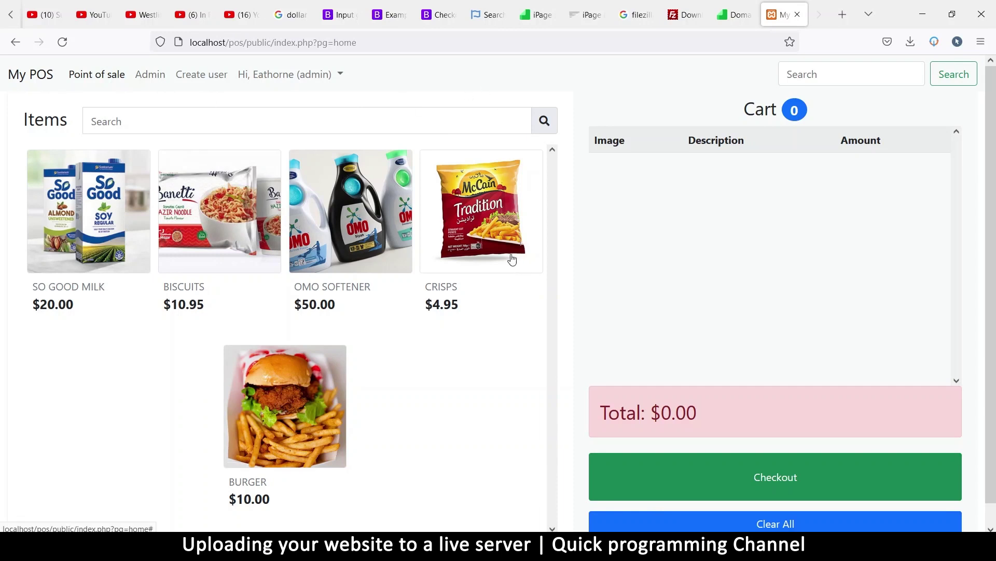
scroll(509, 306, "down", 1)
scroll(506, 309, "up", 1)
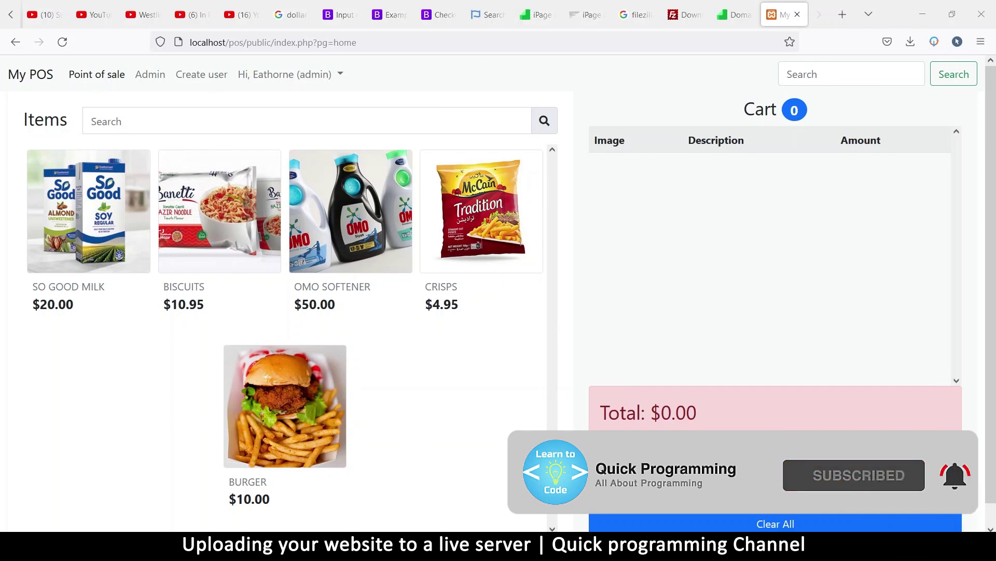
mouse_move(499, 551)
left_click(192, 511)
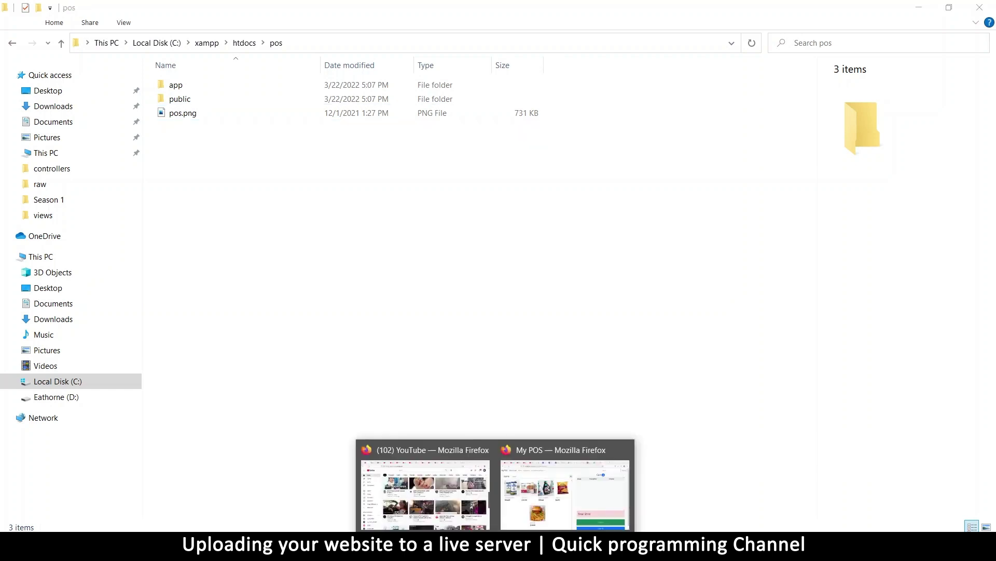
Step: Go back to the My POS home page showing five items and an empty $0.00 cart
left_click(572, 492)
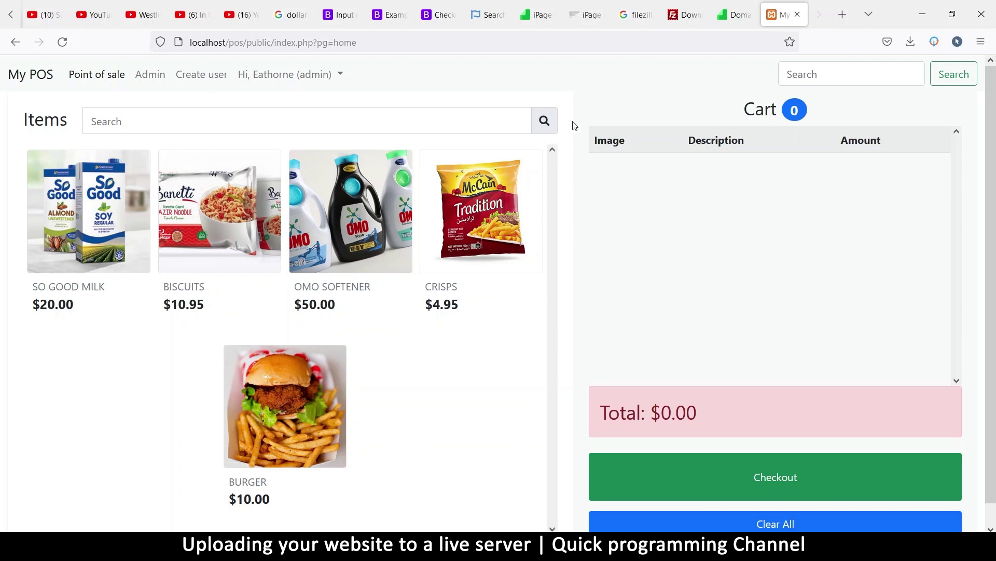
Step: Check the iPage control panel and sign-in tabs, load the iPage homepage in a new tab, and start another blank tab
left_click(537, 5)
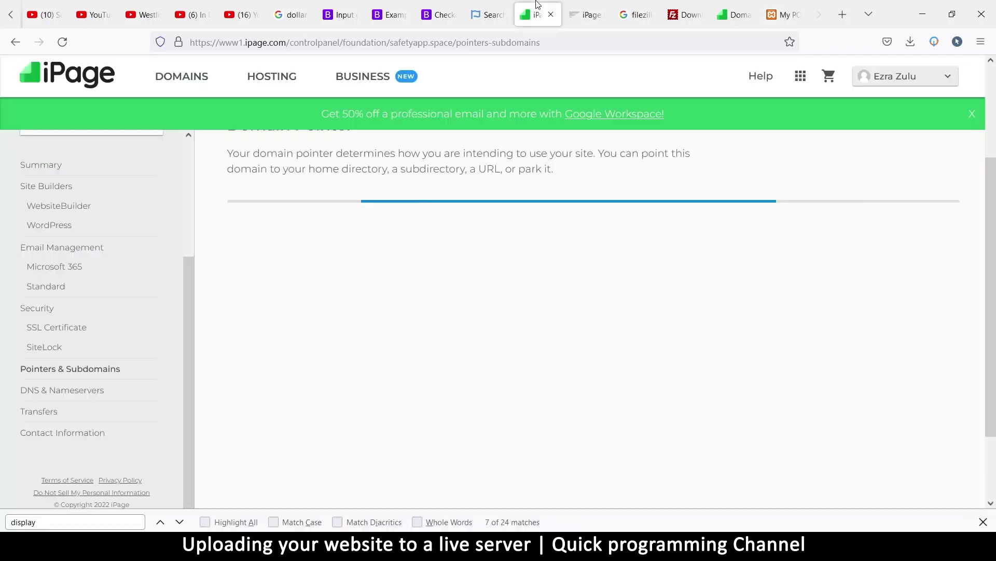
left_click(582, 15)
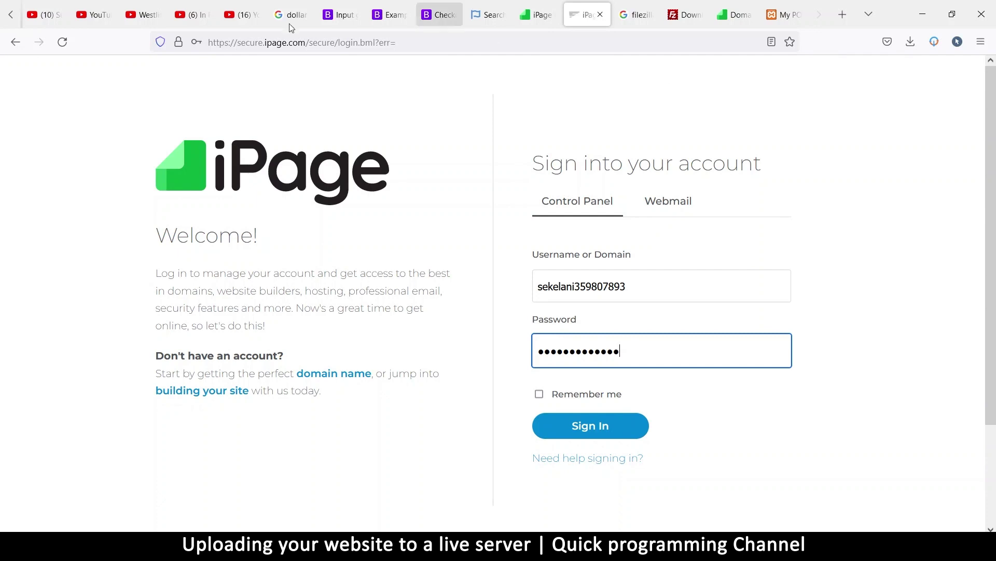
key("ctrl+t")
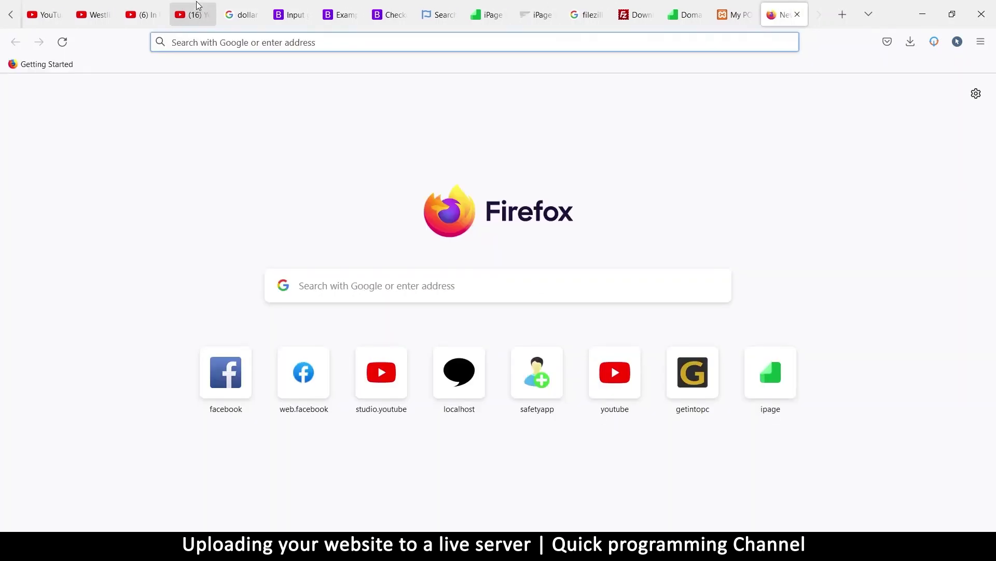
type("ipage")
key("Return")
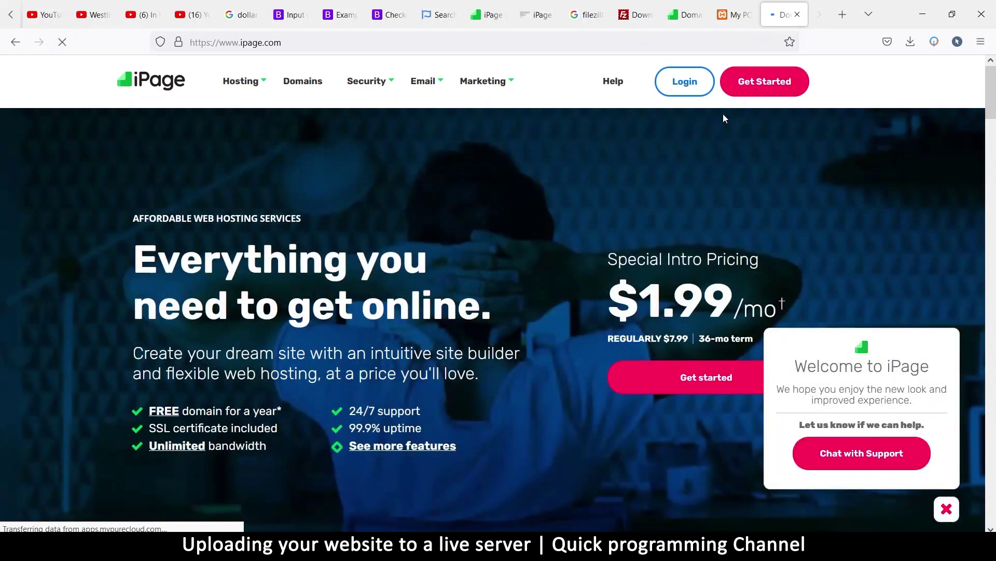
left_click(680, 86)
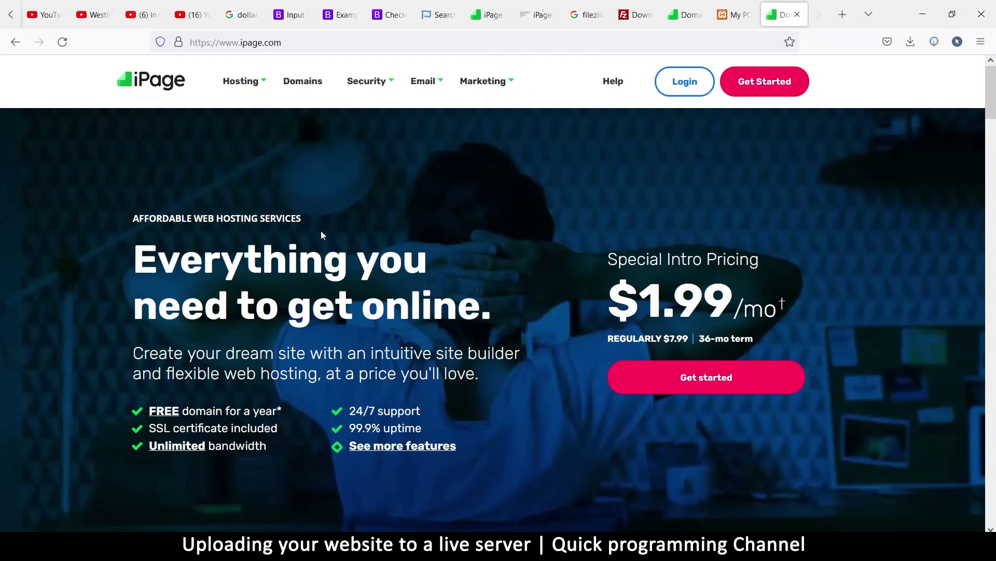
key("ctrl+t")
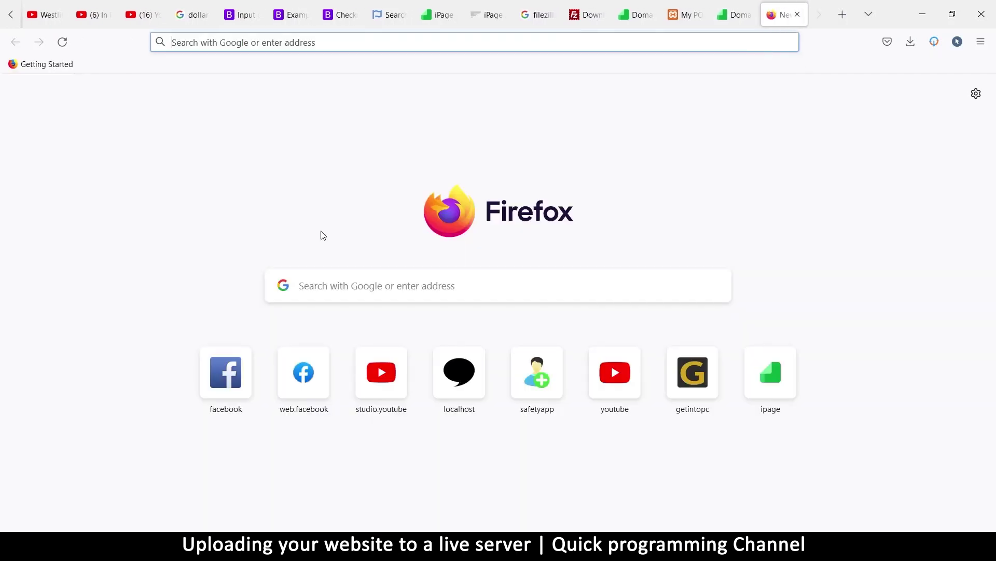
Step: Load 000webhost.com in the blank tab, then go back to the FileZilla Client download page
type("000webhost.com")
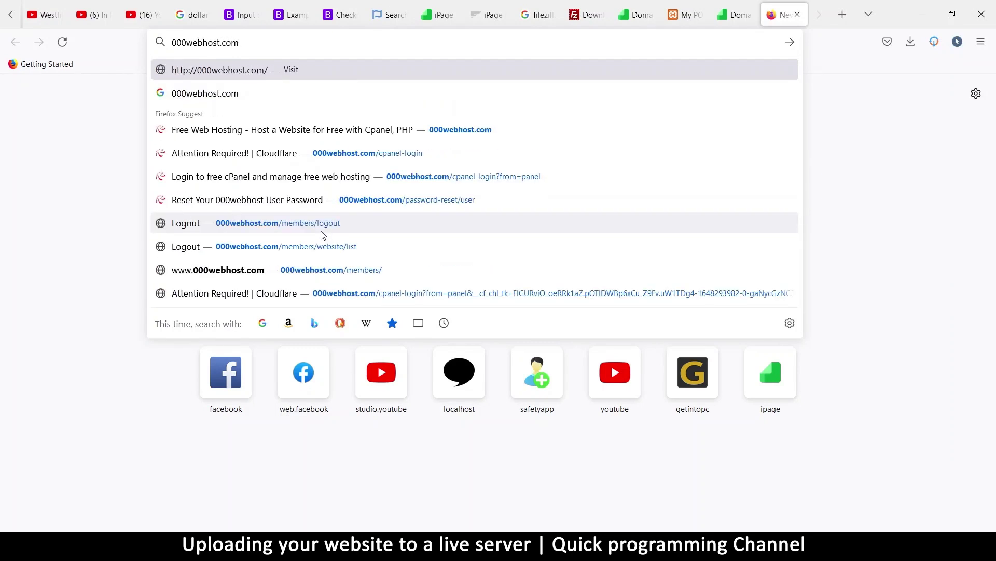
key("Return")
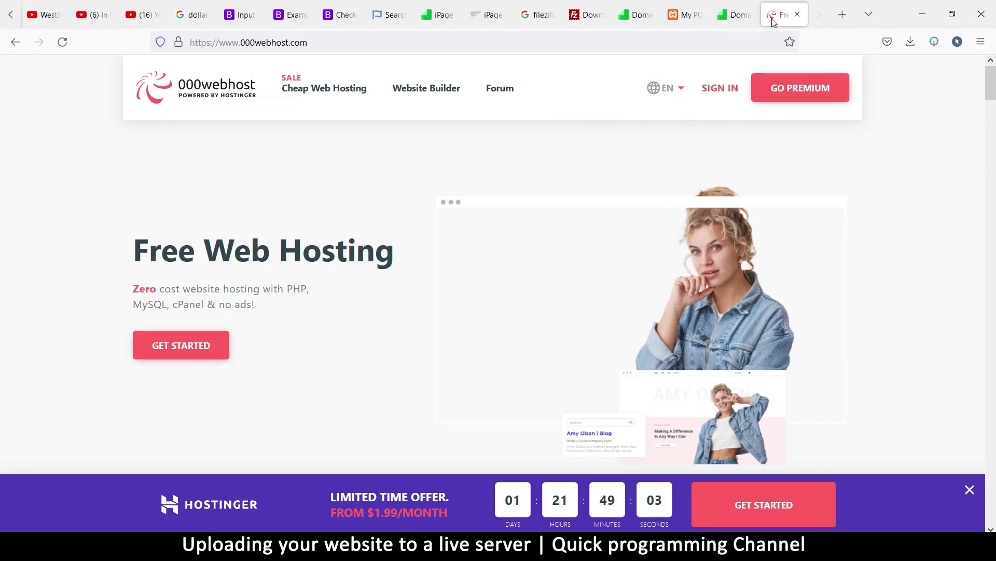
left_click(590, 4)
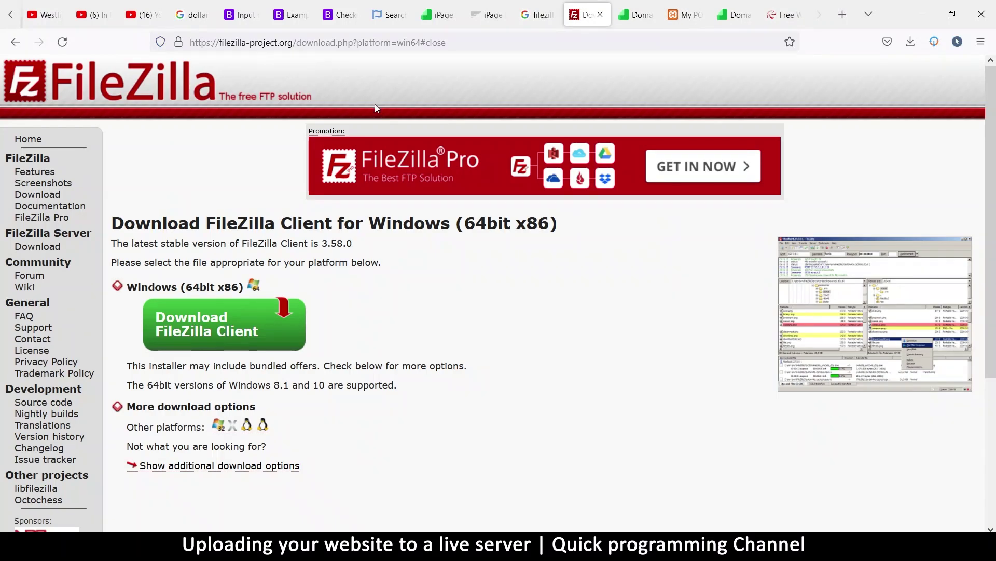
left_click(534, 15)
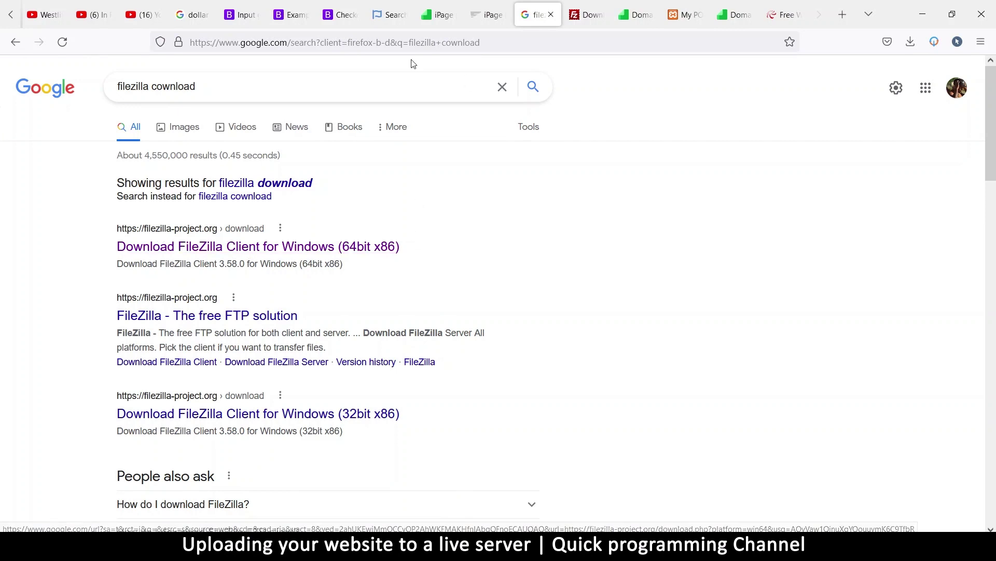
left_click(589, 15)
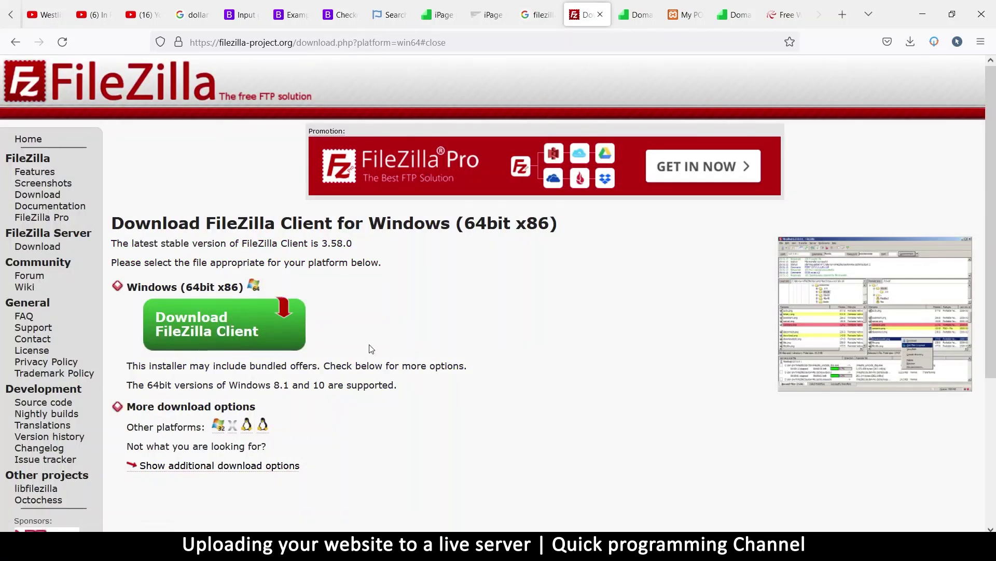
left_click(221, 329)
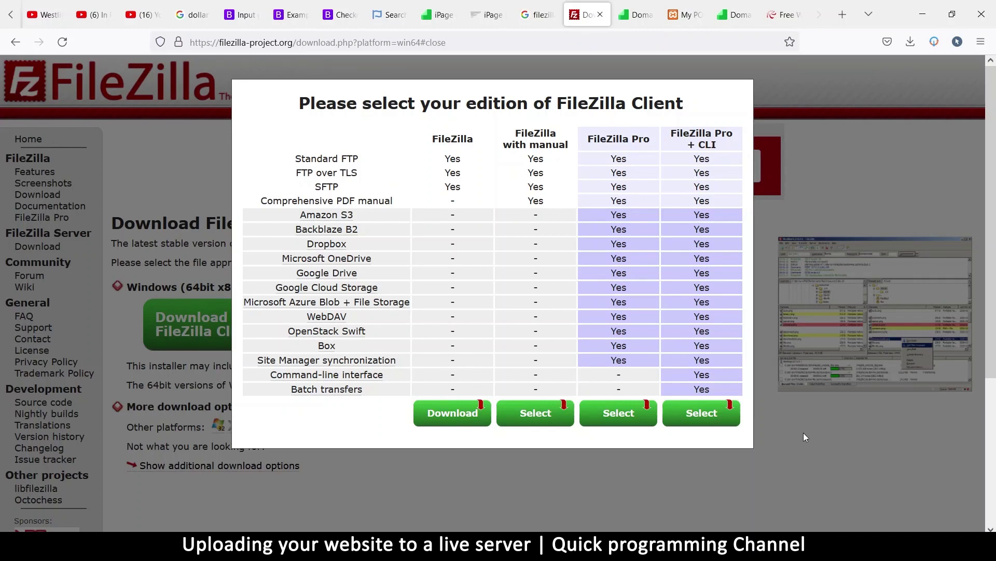
left_click(805, 403)
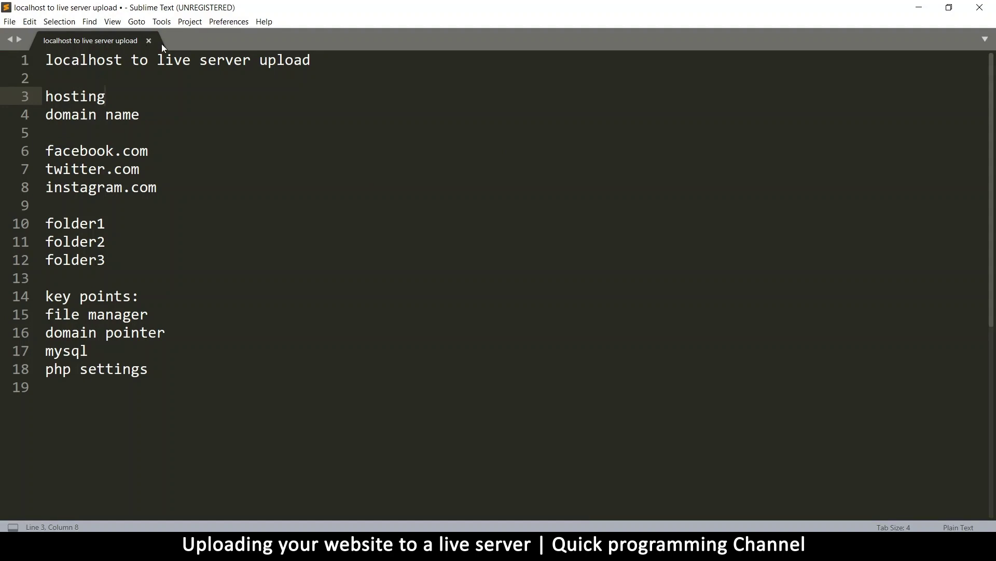
Step: Append '- hardrive space' after 'hosting' on line 3, then switch to the pos folder window
left_click_drag(97, 69, 320, 63)
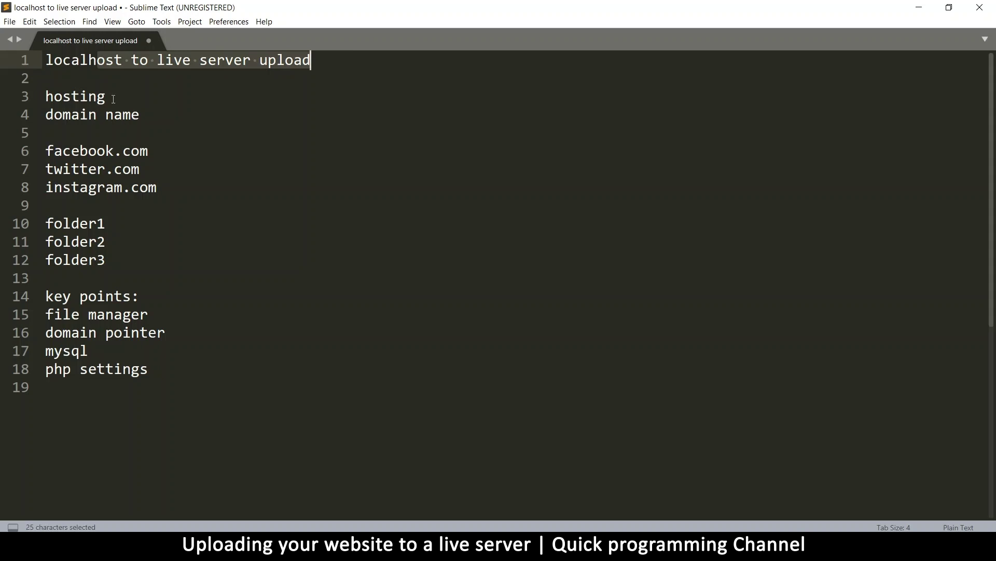
left_click_drag(116, 97, 44, 95)
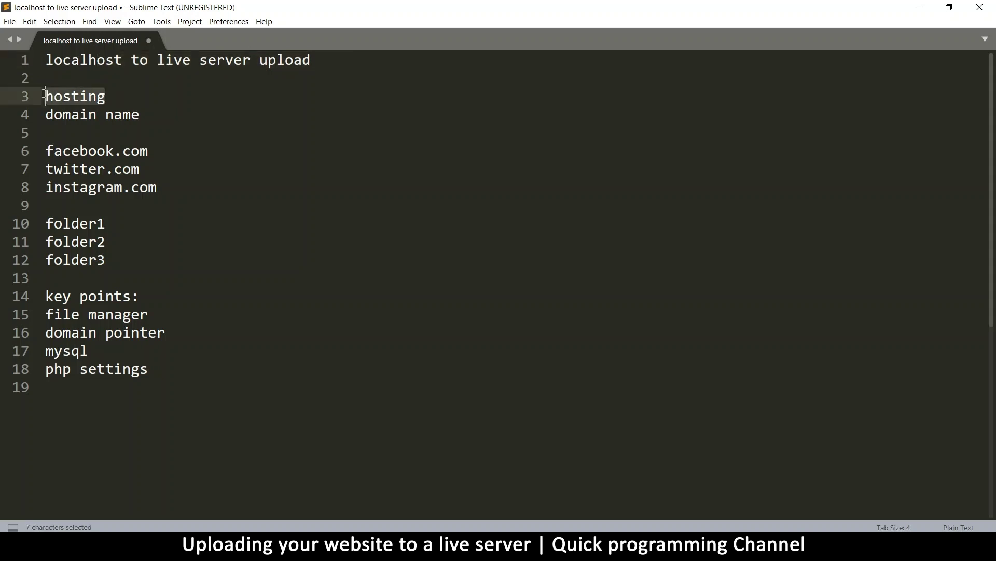
left_click(109, 98)
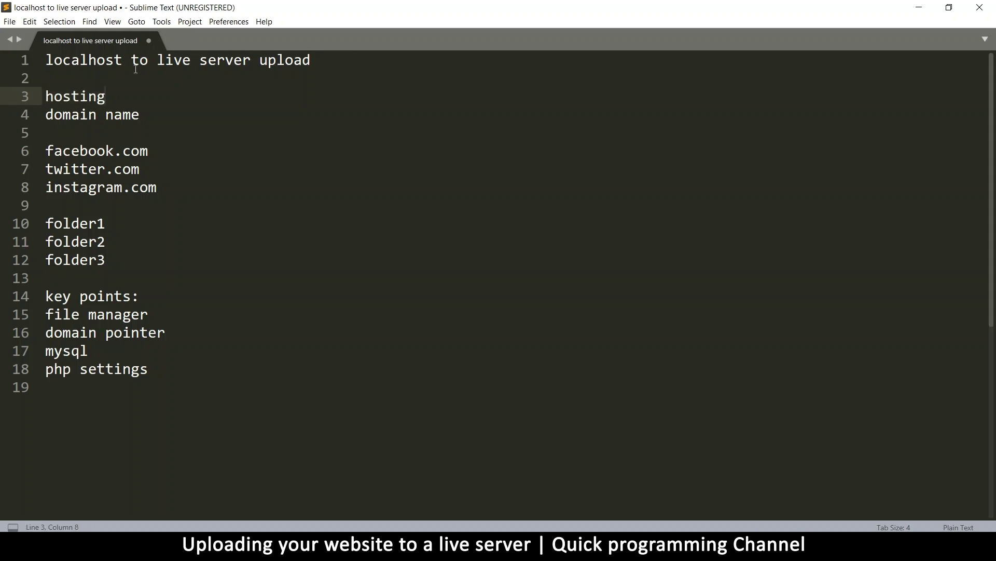
type("- hardrive space")
mouse_move(274, 521)
left_click(192, 512)
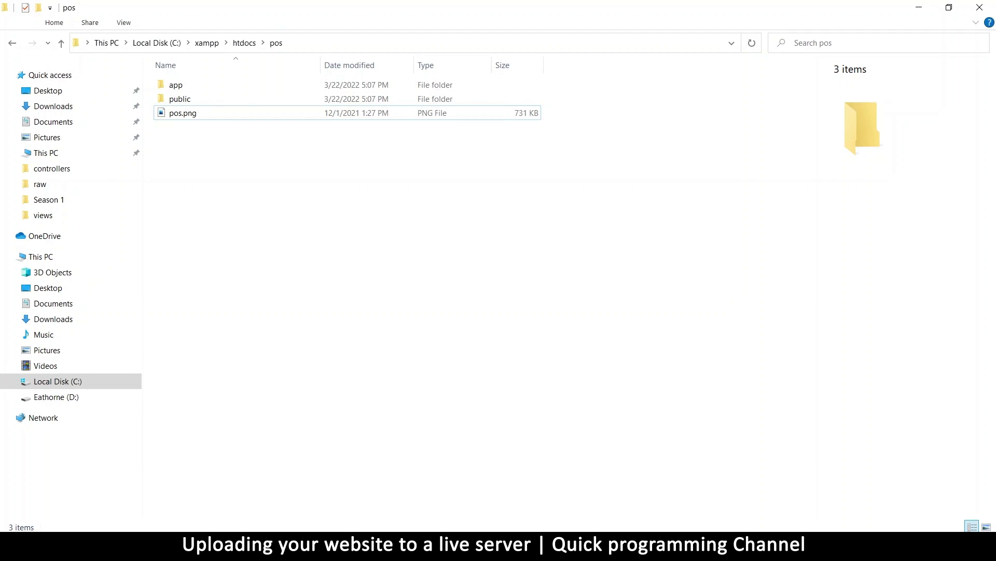
Step: Append '- 1 year' to the hosting line so it reads 'hosting - hardrive space - 1 year'
mouse_move(498, 549)
left_click(546, 516)
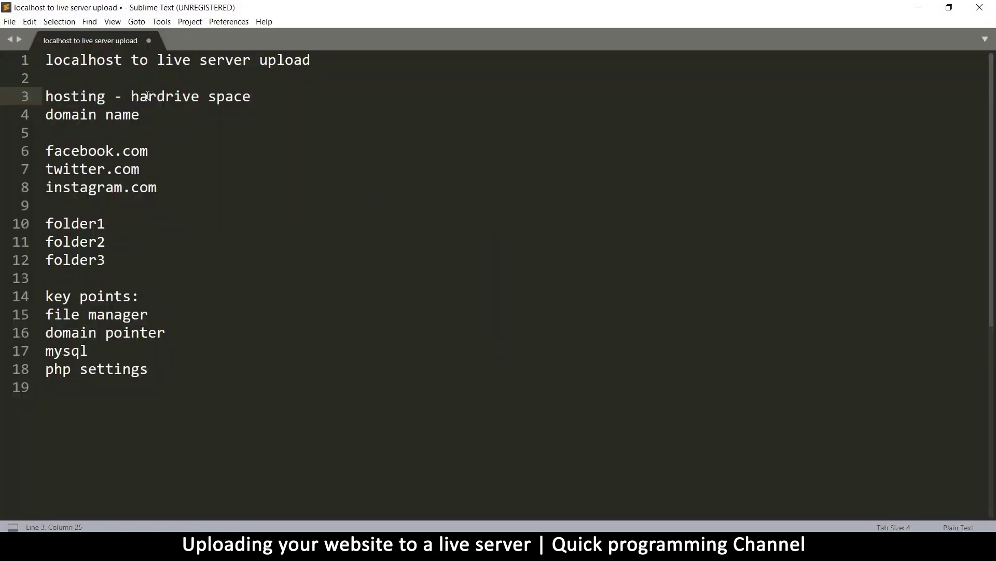
left_click_drag(139, 97, 229, 107)
left_click(273, 100)
type("- 1 years")
key("BackSpace")
Step: Append '- link to website - facebook.com' to the domain name line and highlight facebook.com
left_click(157, 112)
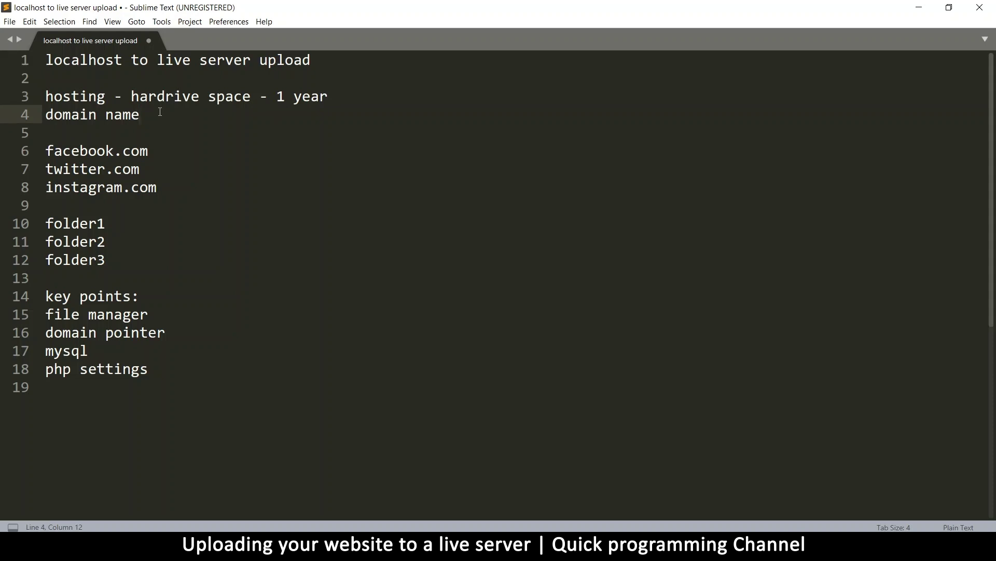
type("- link to website ")
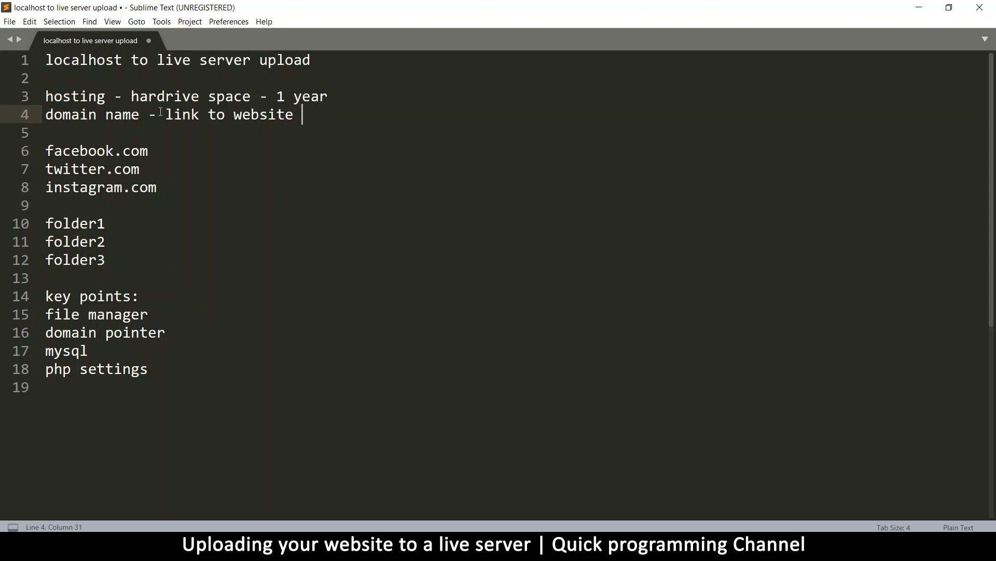
type("- facebook.com")
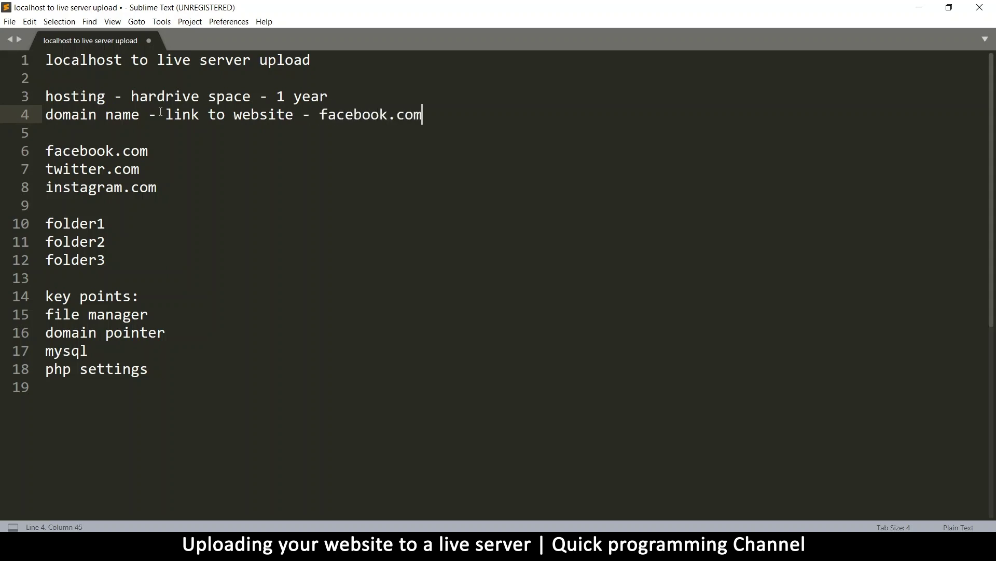
left_click_drag(322, 114, 438, 111)
left_click(369, 115)
left_click(320, 114)
left_click_drag(320, 114, 421, 118)
left_click(409, 117)
left_click(333, 115)
left_click(354, 115)
left_click_drag(140, 115, 46, 116)
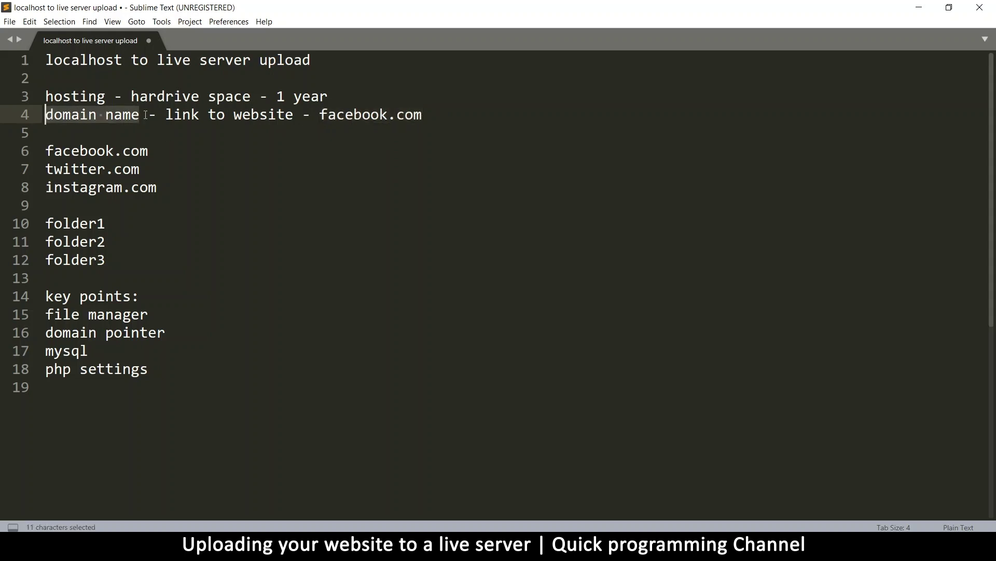
key("Right")
left_click_drag(428, 109, 46, 115)
left_click_drag(329, 96, 34, 96)
left_click(80, 115)
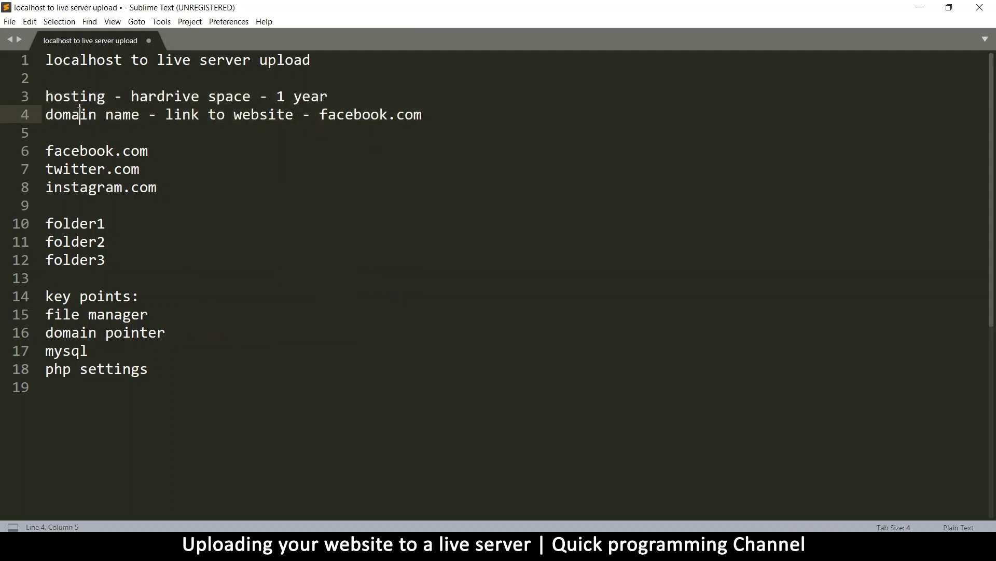
left_click_drag(47, 115, 139, 114)
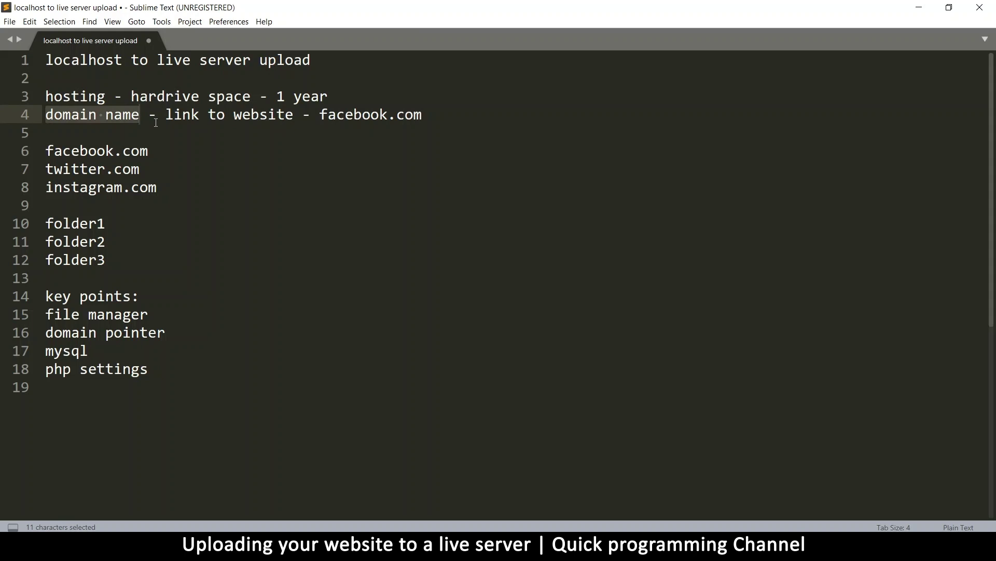
left_click(120, 116)
left_click_drag(106, 97, 45, 97)
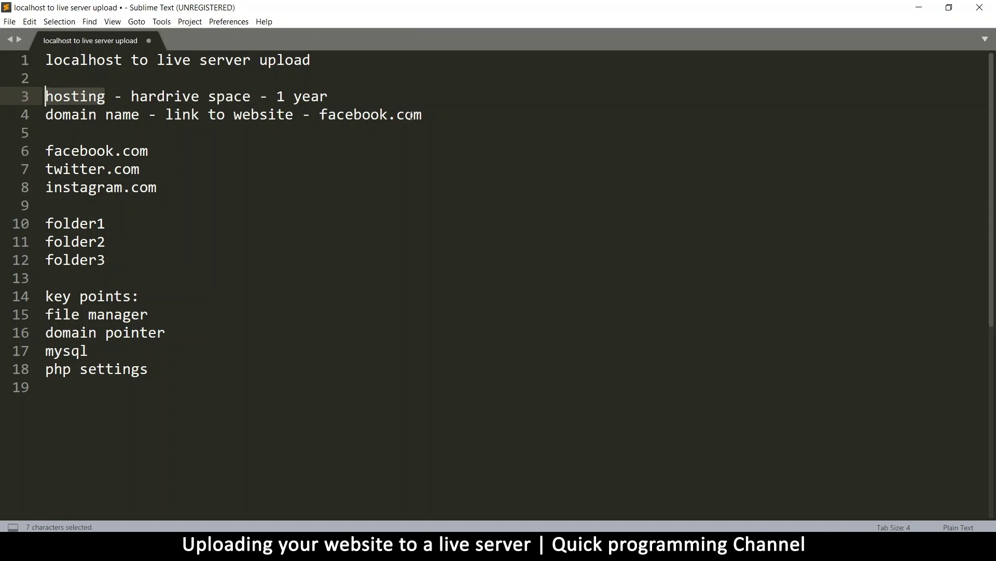
left_click_drag(429, 115, 336, 97)
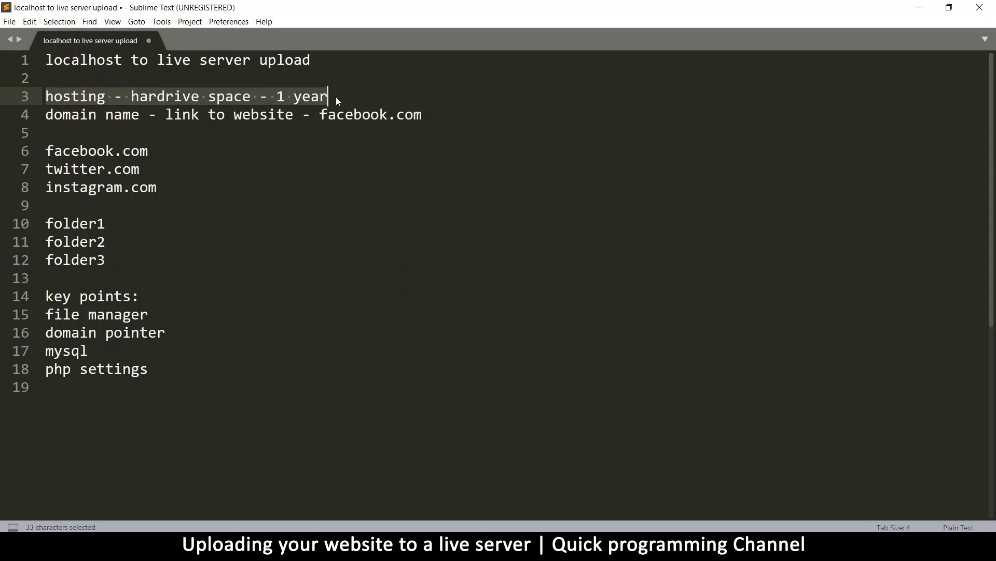
left_click_drag(47, 116, 23, 98)
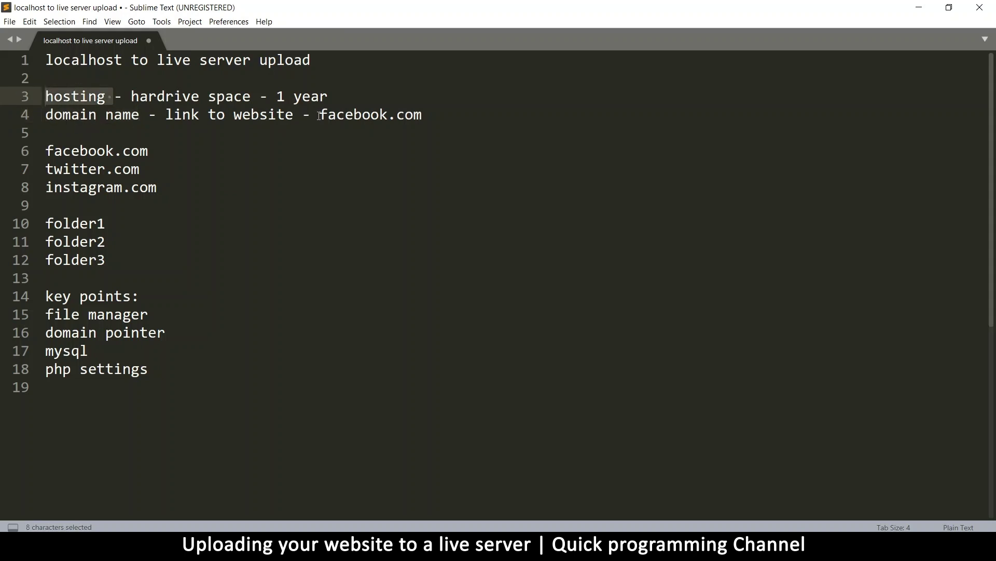
left_click_drag(320, 115, 425, 118)
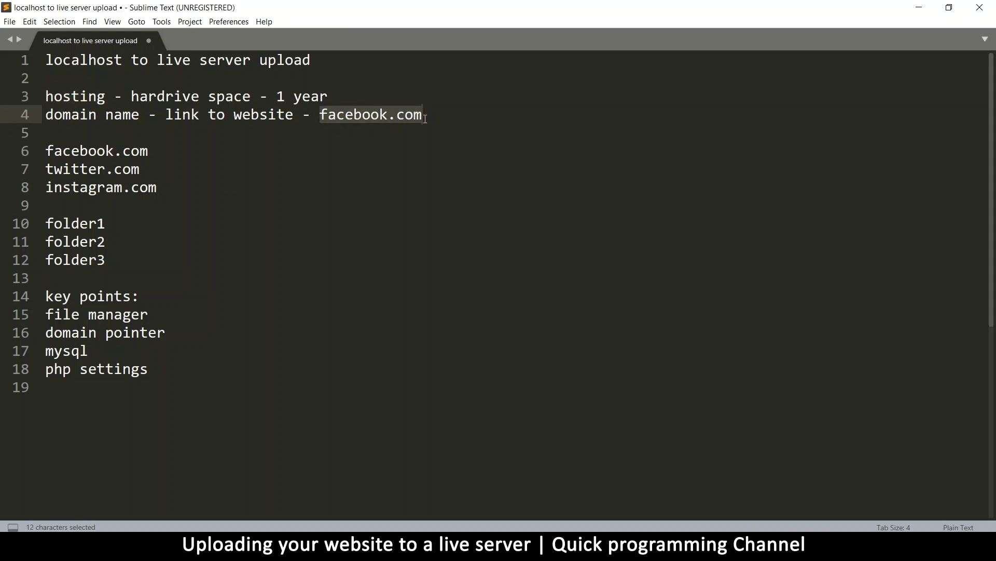
left_click(428, 118)
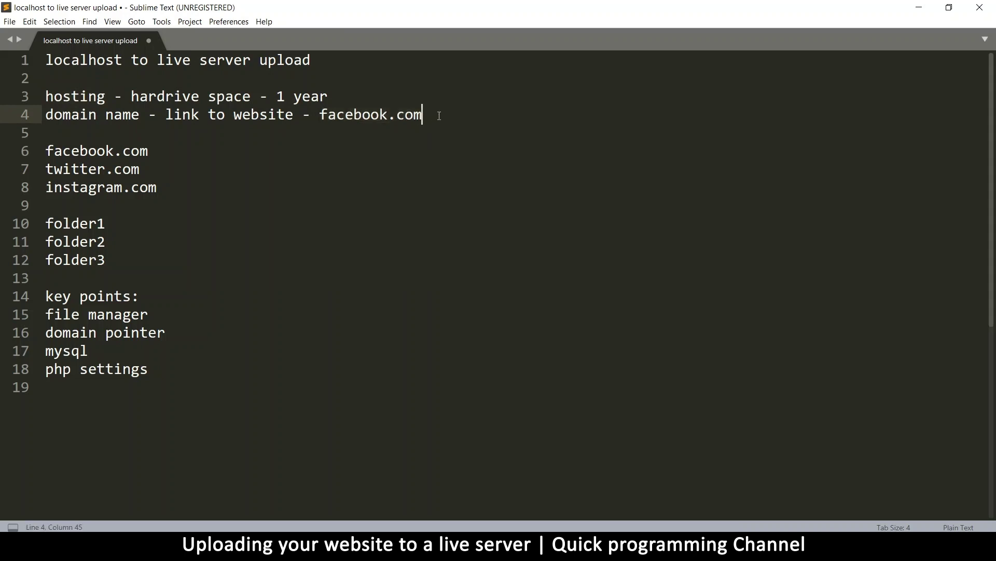
left_click_drag(444, 115, 208, 116)
left_click_drag(112, 98, 28, 96)
left_click_drag(436, 114, 54, 97)
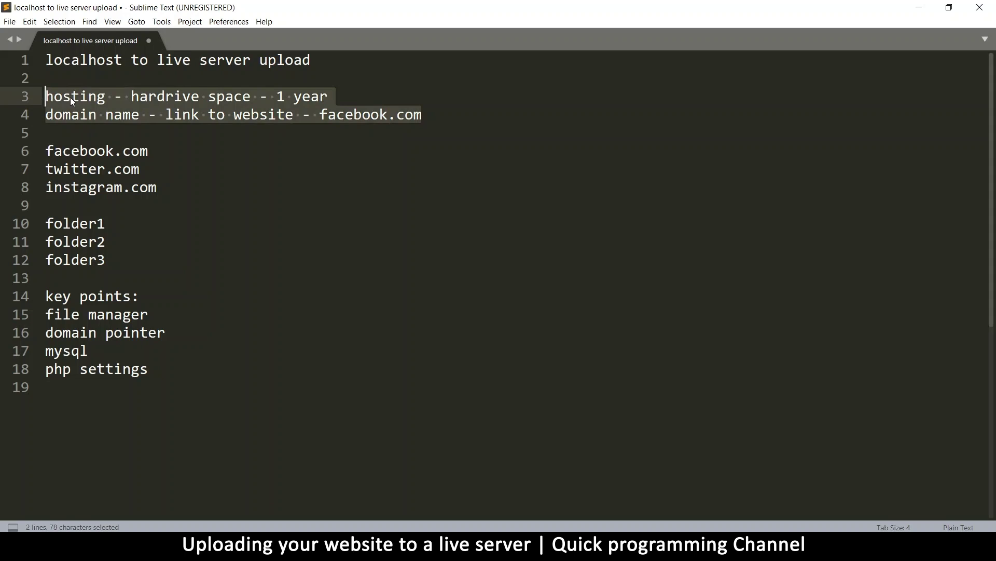
left_click(70, 97)
left_click(96, 114)
left_click(79, 96)
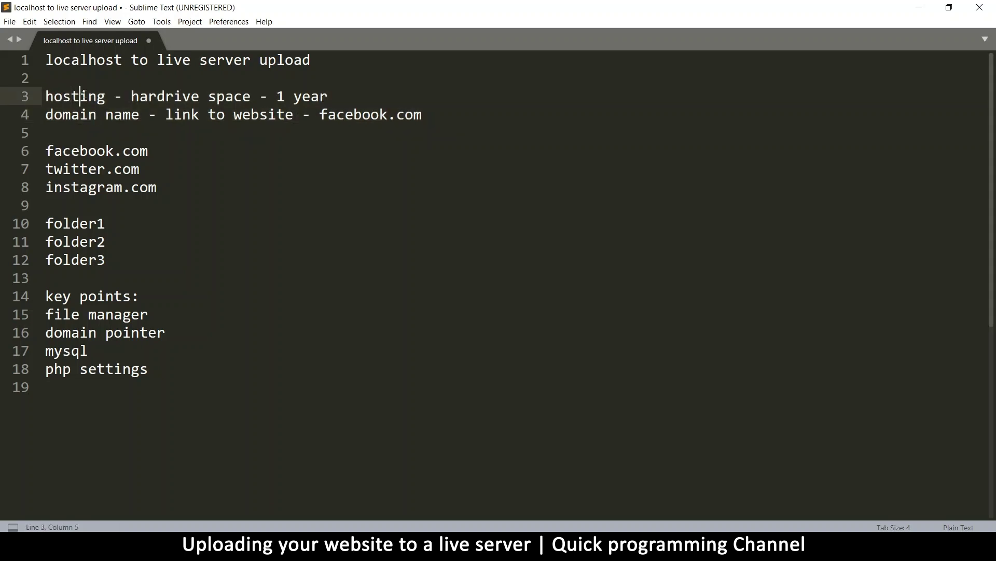
left_click(95, 112)
left_click(90, 99)
left_click_drag(140, 118, 45, 115)
left_click_drag(105, 97, 43, 96)
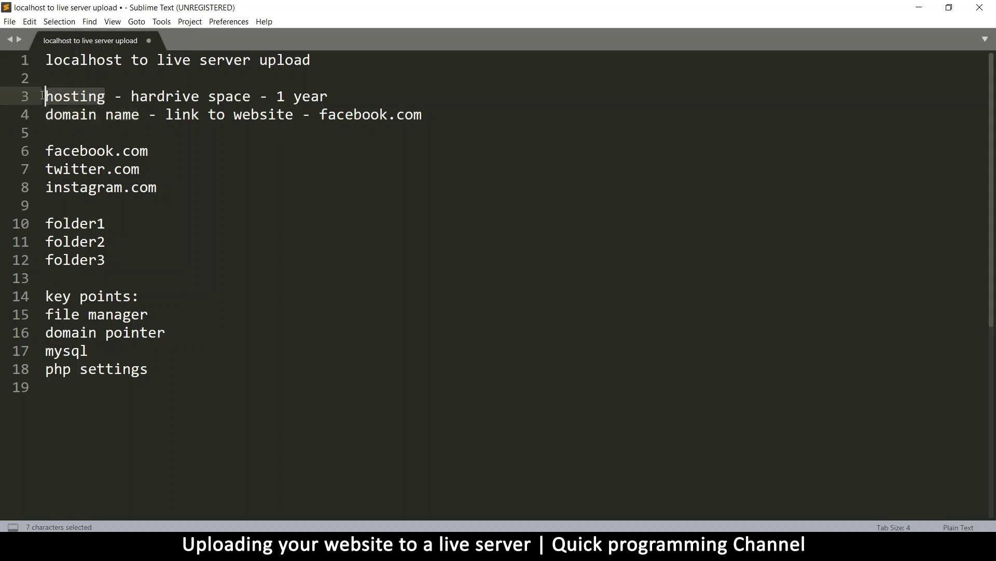
left_click(80, 115)
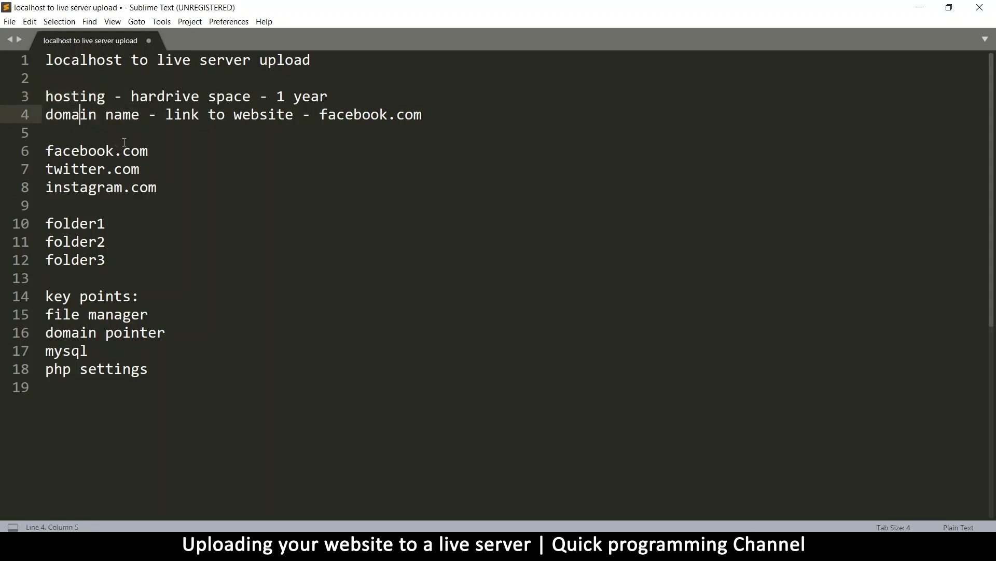
left_click(117, 138)
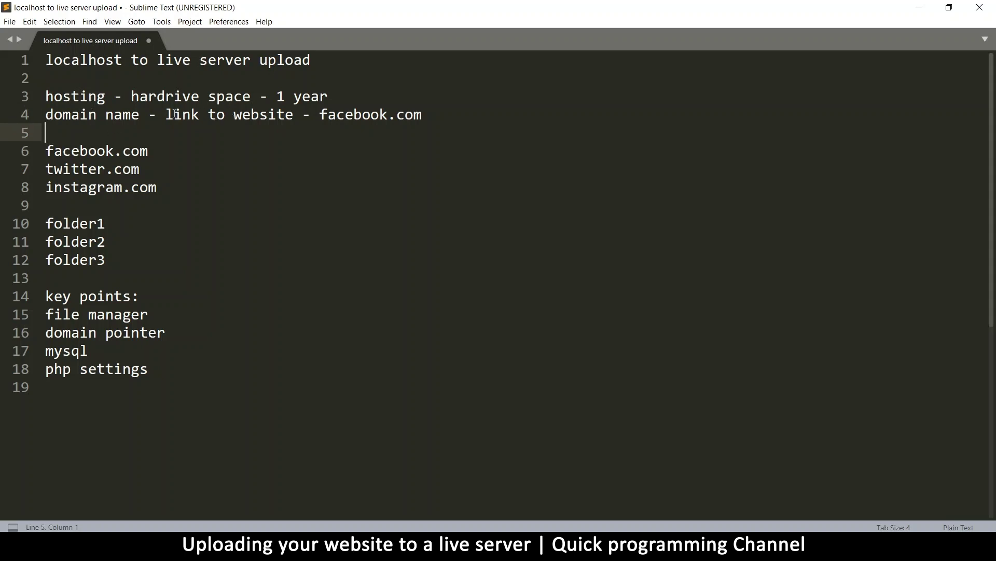
left_click_drag(110, 98, 40, 97)
left_click_drag(141, 115, 36, 114)
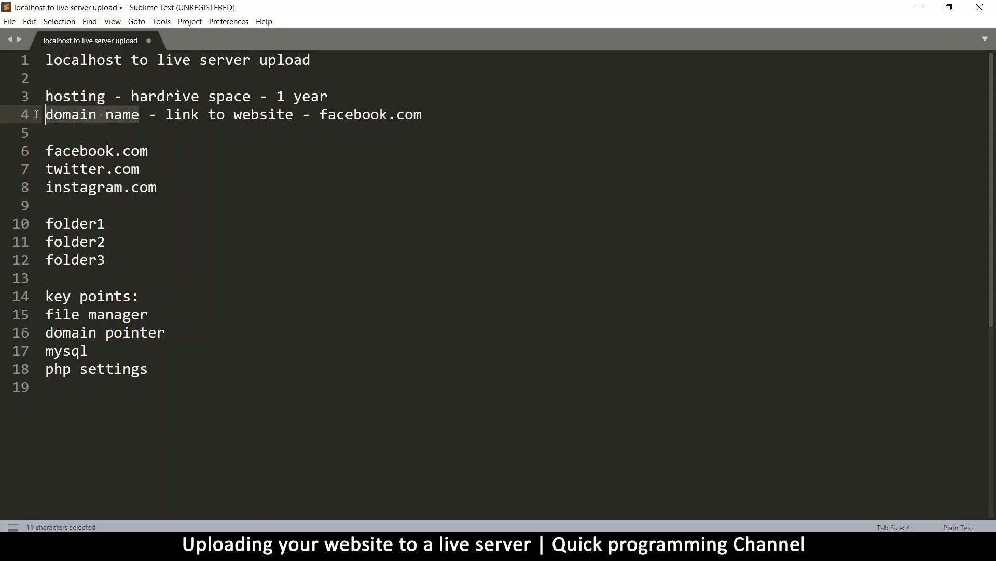
left_click(105, 115)
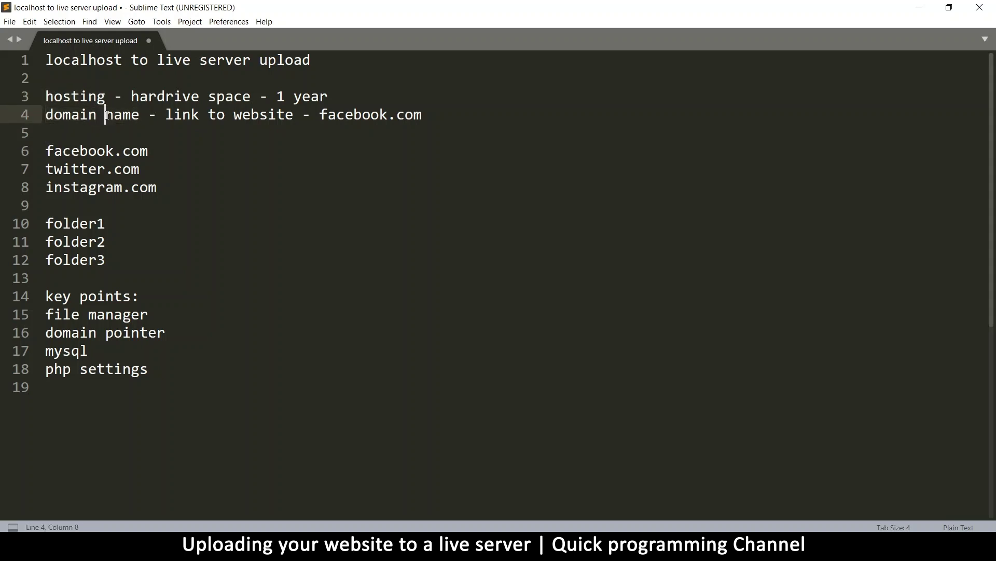
Step: Add a 'hosting account' line below the domain name note, followed by a blank line
key("Down")
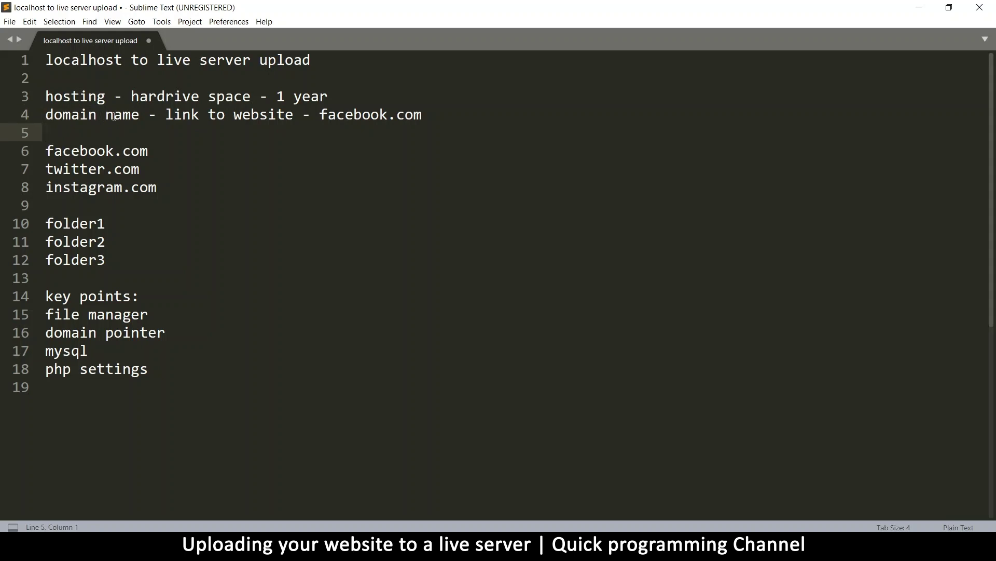
key("Return")
type("account")
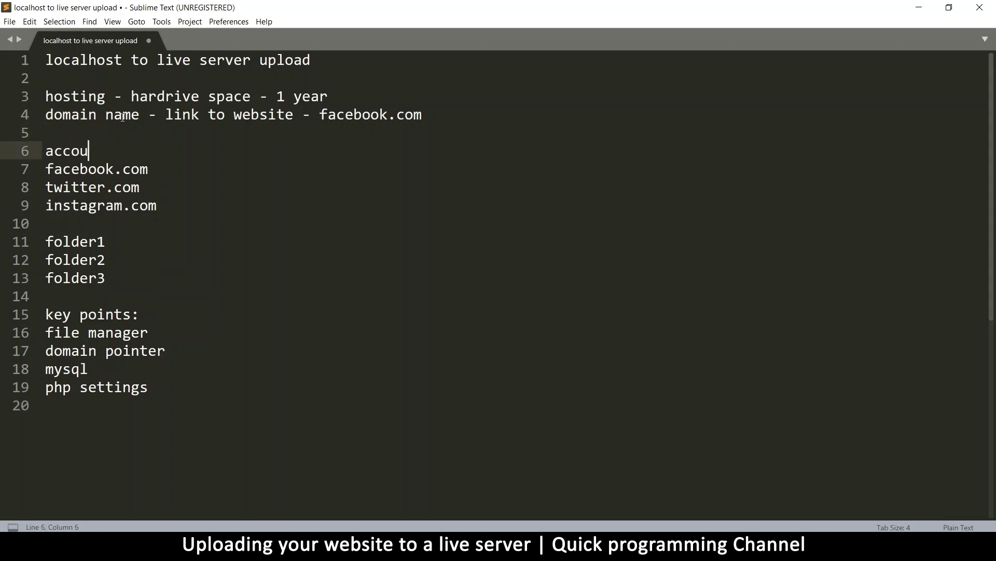
key("BackSpace")
key("BackSpace")
key("BackSpace")
key("BackSpace")
key("BackSpace")
key("BackSpace")
key("BackSpace")
type("hosting account")
key("Return")
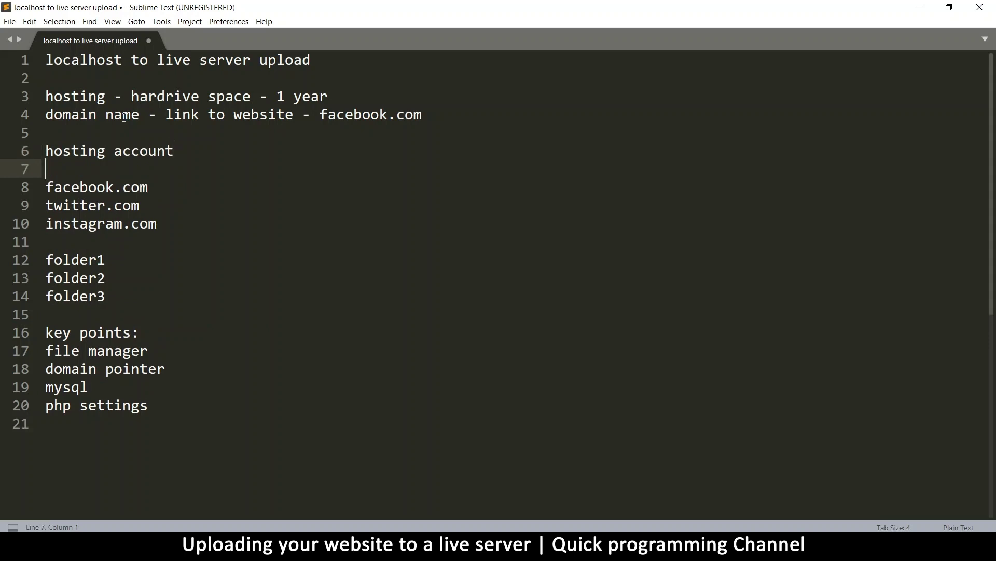
Step: Highlight the hosting account line, domain name and facebook.com to point them out
left_click_drag(174, 151, 33, 155)
left_click(190, 149)
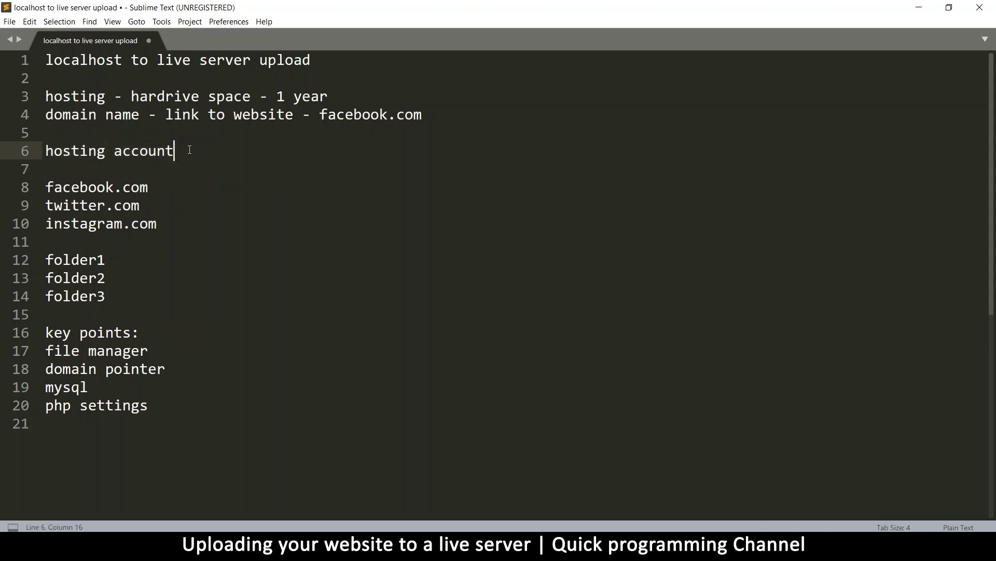
left_click_drag(141, 114, 43, 117)
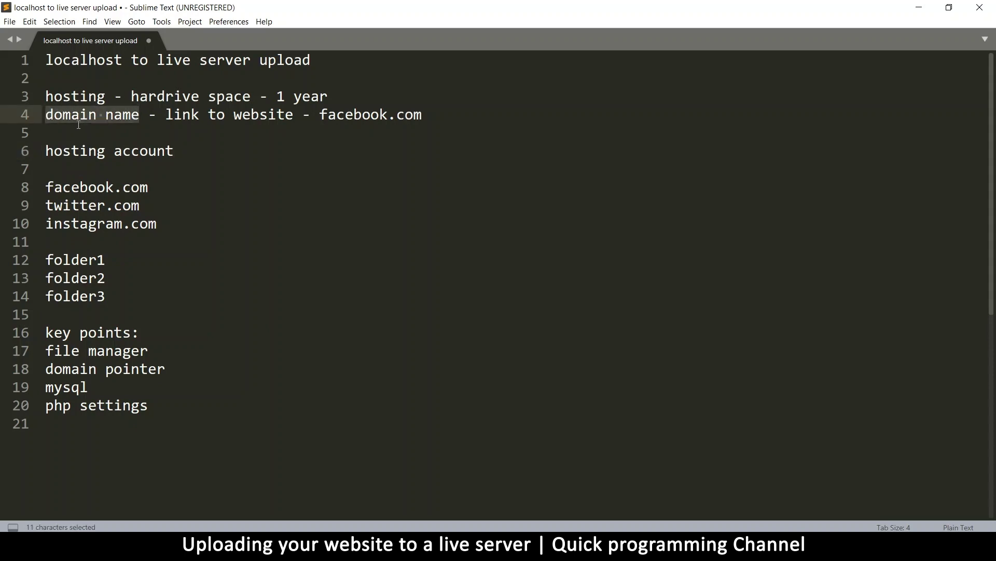
left_click(108, 114)
left_click_drag(107, 115, 45, 115)
left_click_drag(216, 151, 31, 147)
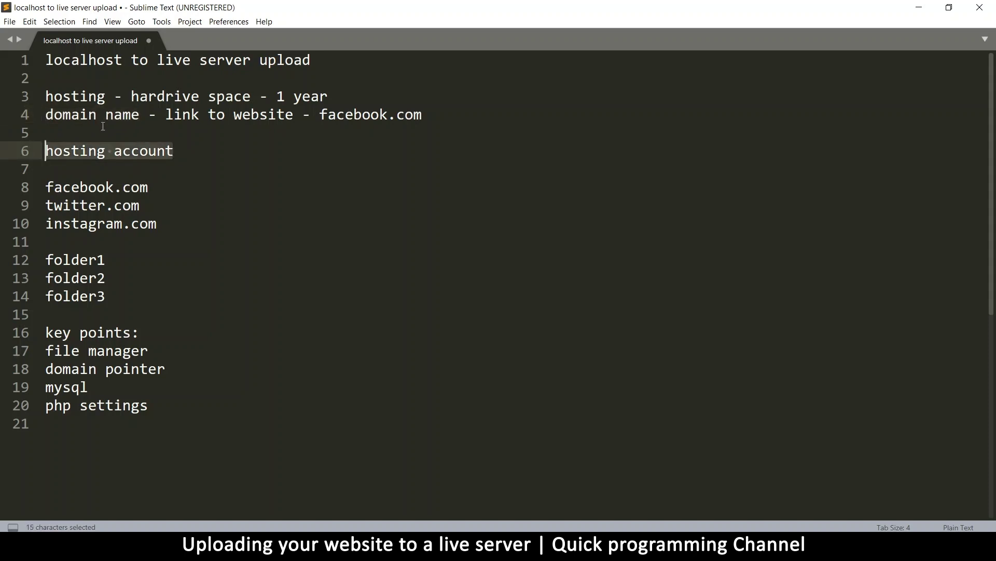
left_click(139, 151)
left_click_drag(321, 115, 424, 115)
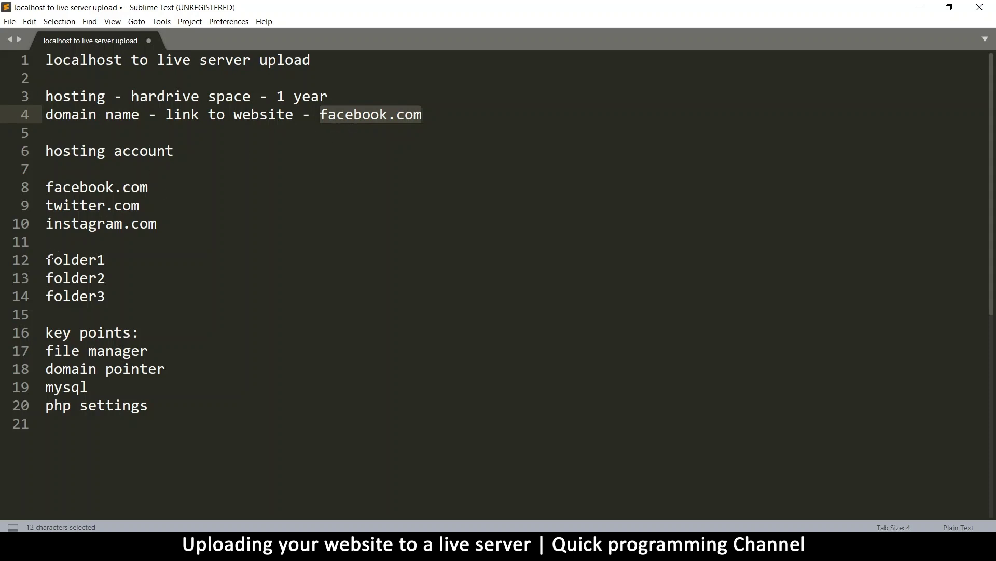
Step: Highlight the folder1–folder3 lines and the facebook.com, twitter.com and instagram.com lines one by one
left_click_drag(46, 260, 119, 294)
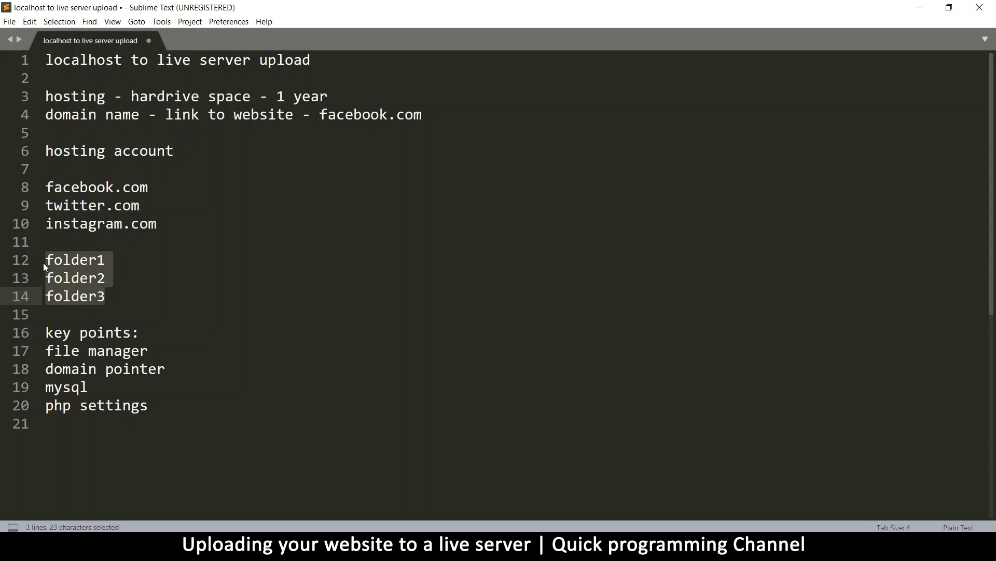
left_click(71, 259)
key("Down")
key("Down")
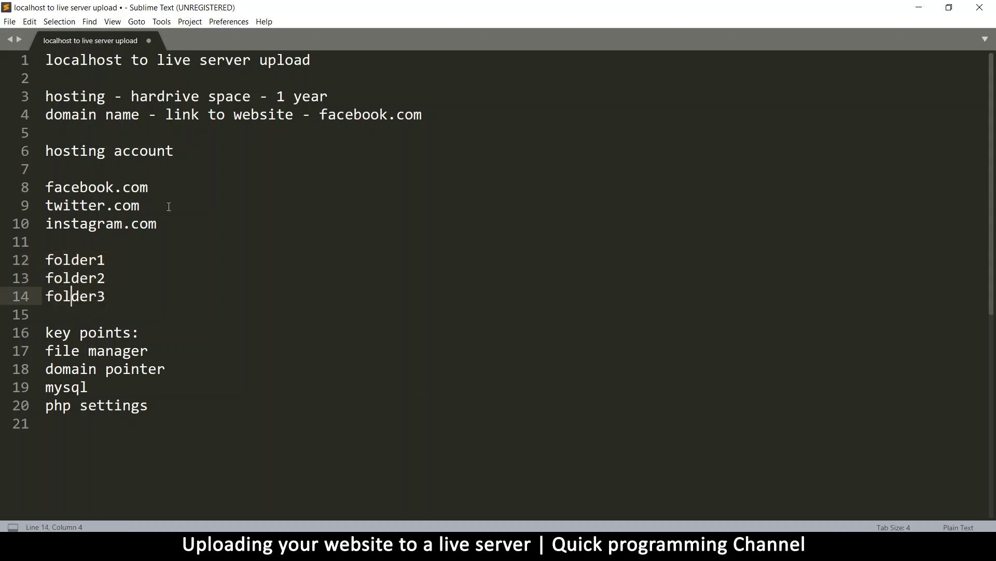
left_click_drag(165, 223, 46, 188)
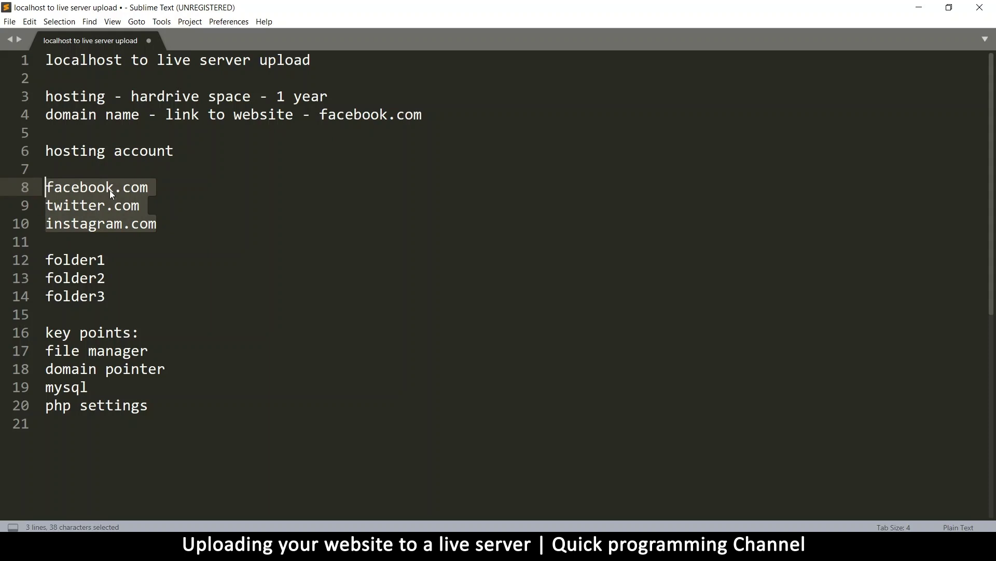
left_click(131, 188)
left_click_drag(149, 187, 45, 187)
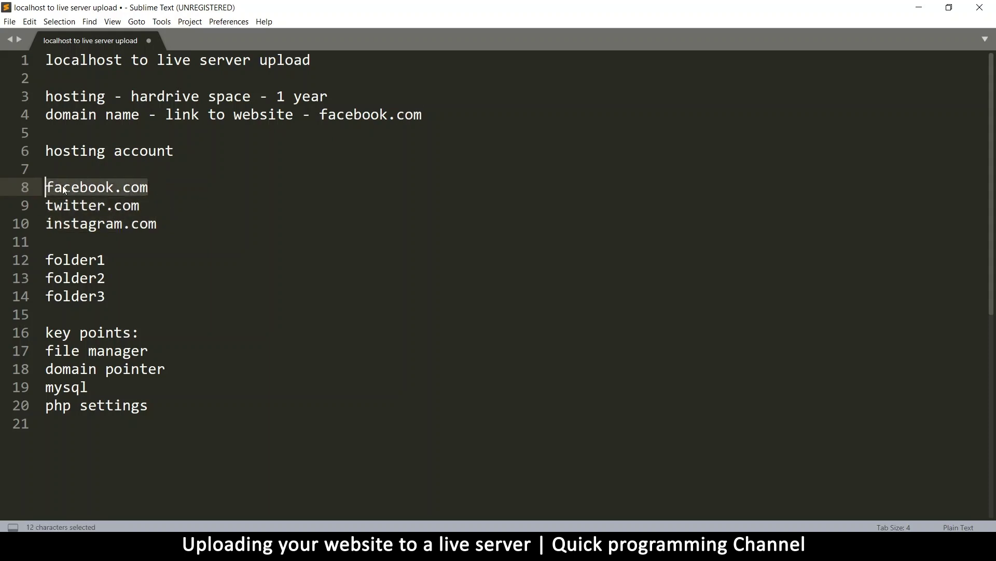
left_click_drag(103, 260, 45, 259)
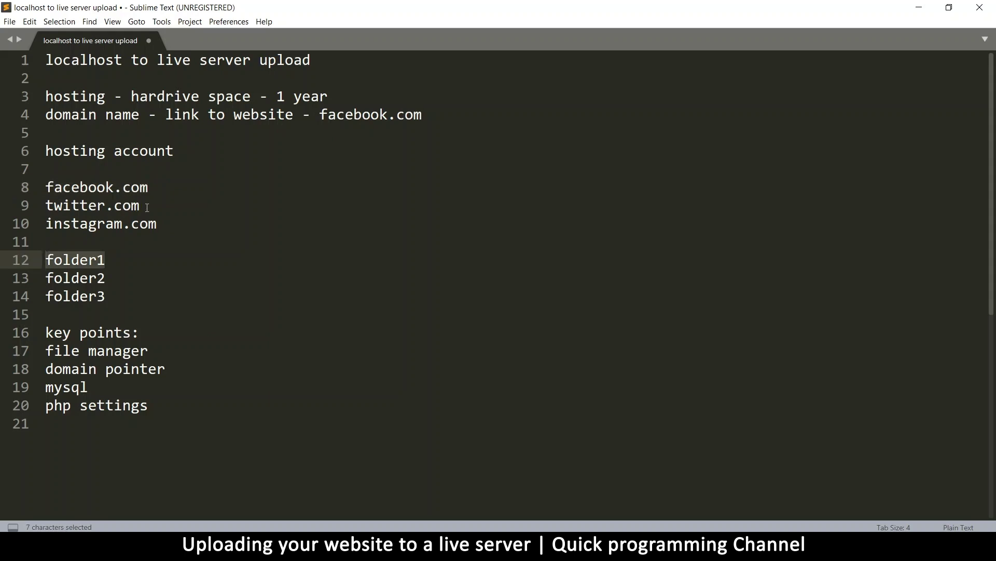
left_click_drag(147, 207, 52, 206)
left_click(105, 276)
left_click_drag(151, 223, 93, 223)
left_click_drag(106, 297, 46, 295)
left_click(102, 262)
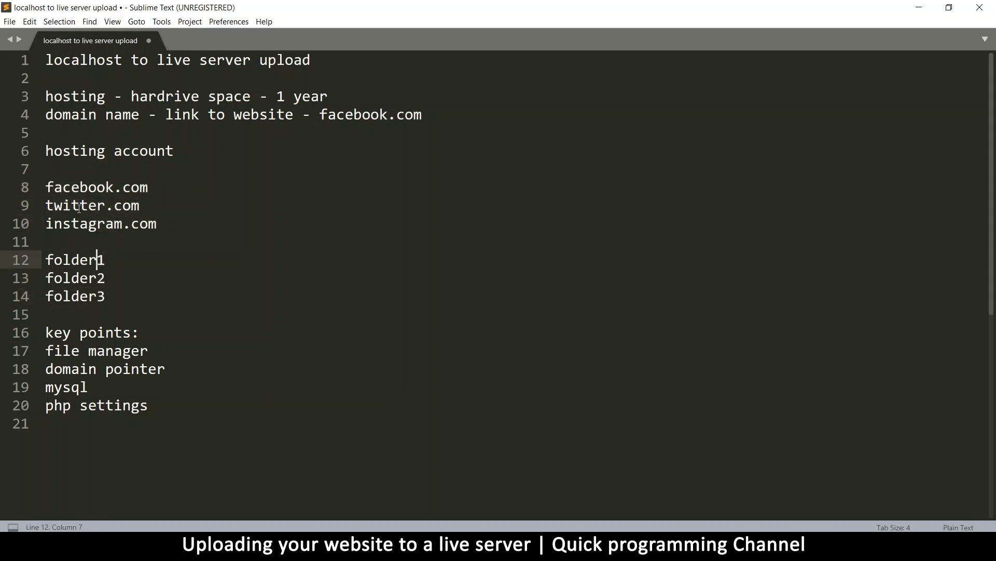
Step: Highlight the domain and folder lines as blocks, then the word hosting on line 3
left_click_drag(48, 187, 105, 279)
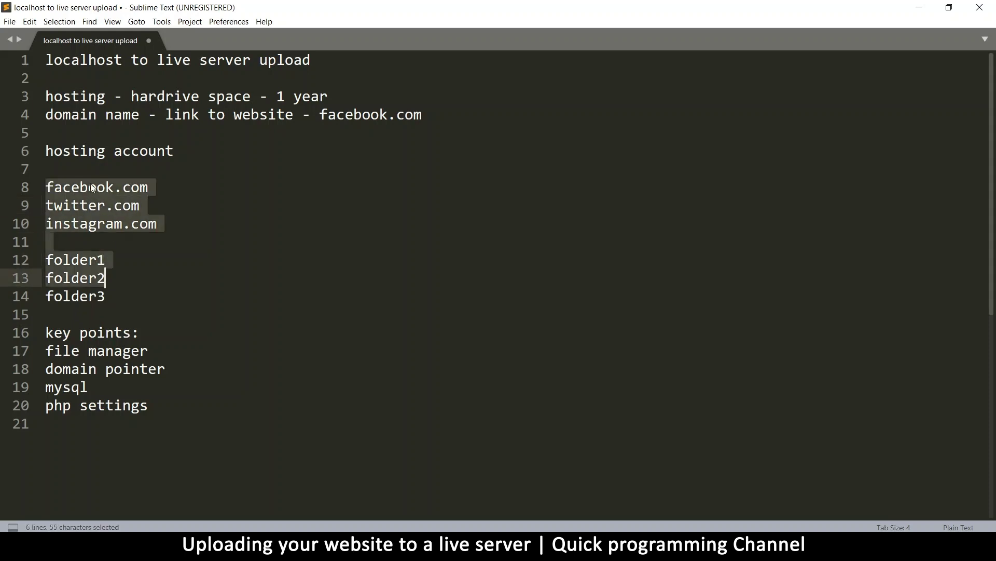
left_click(72, 152)
left_click_drag(48, 188, 155, 224)
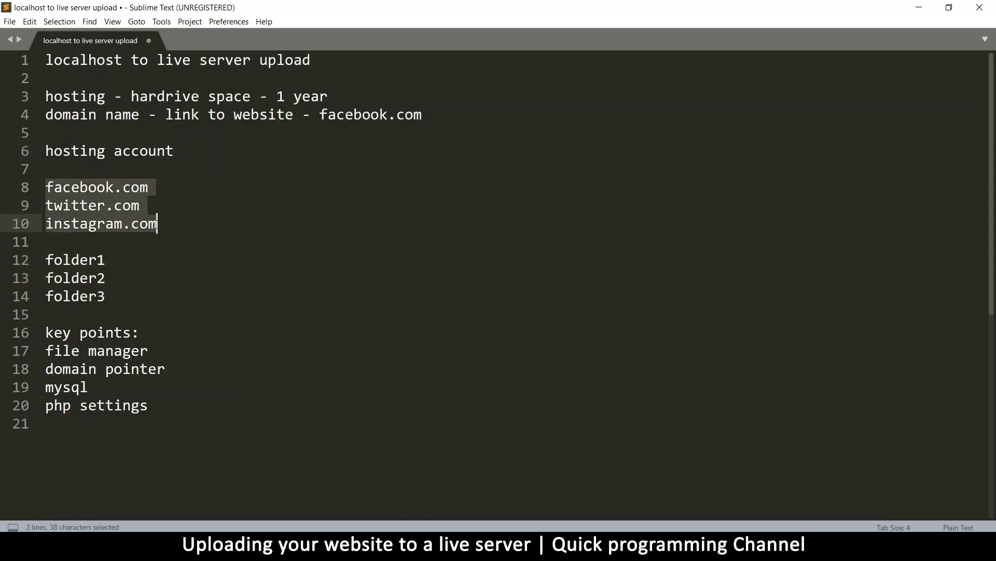
left_click_drag(105, 296, 35, 264)
left_click_drag(48, 187, 168, 223)
left_click_drag(111, 98, 34, 97)
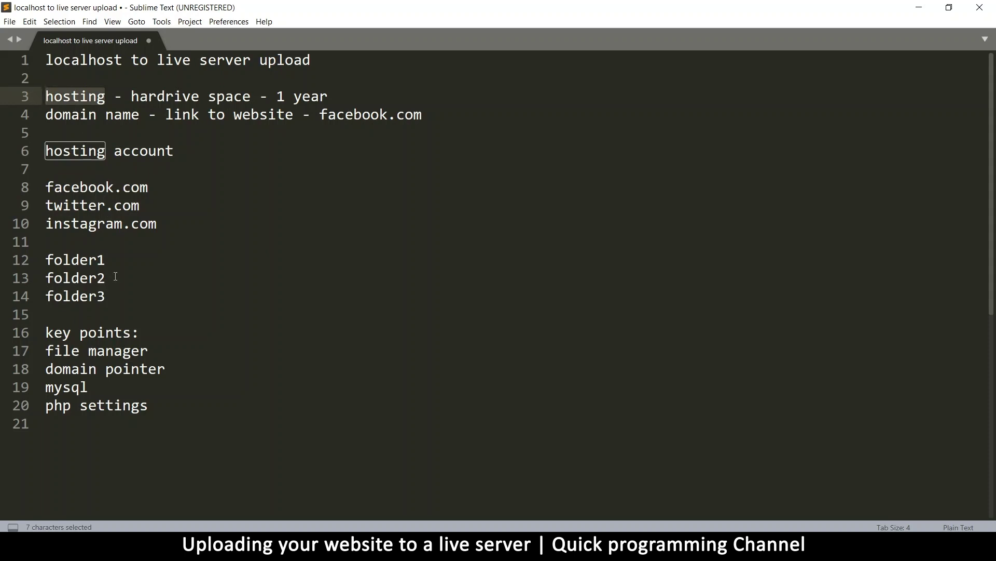
scroll(118, 275, "down", 1)
left_click_drag(151, 278, 39, 277)
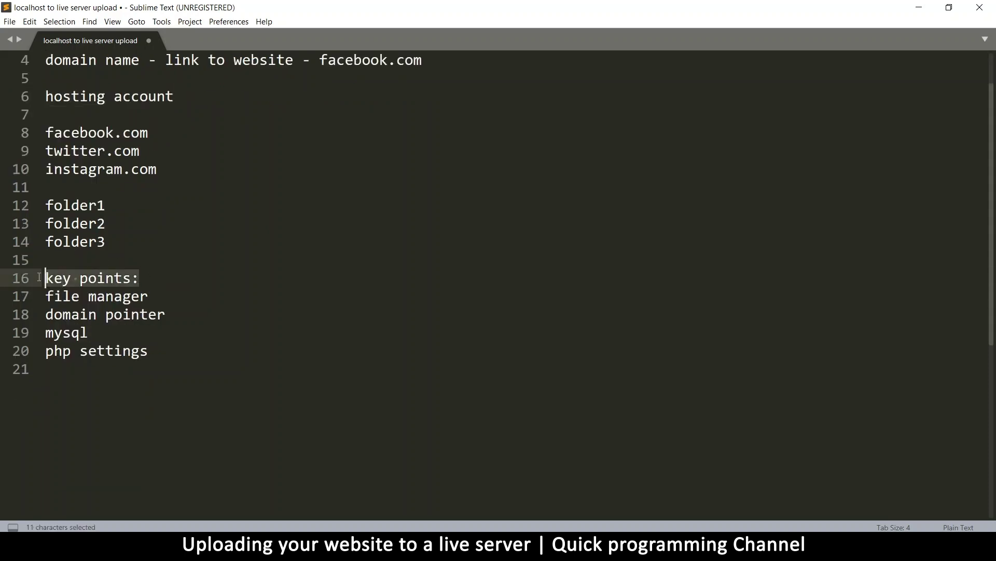
left_click(81, 278)
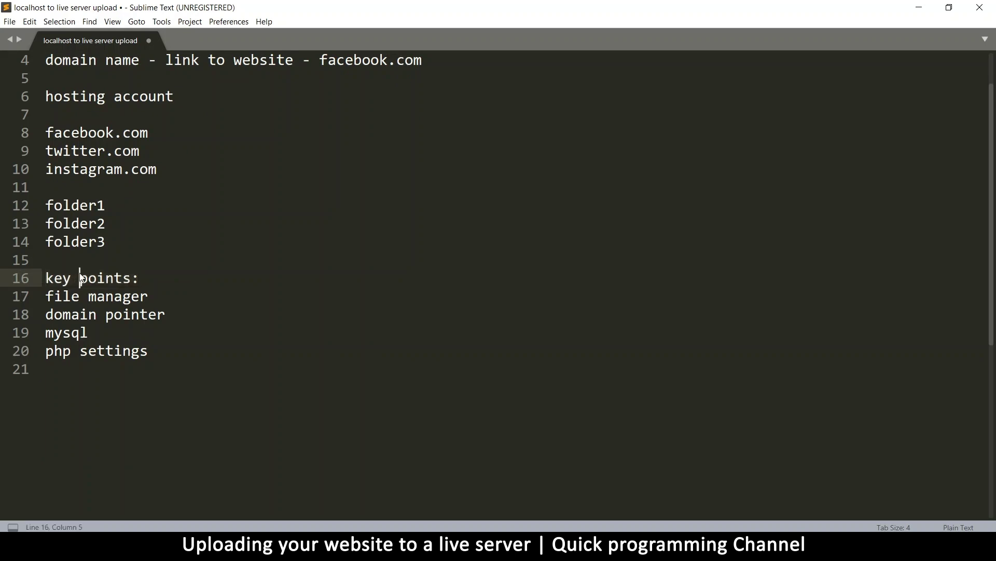
scroll(82, 278, "down", 2)
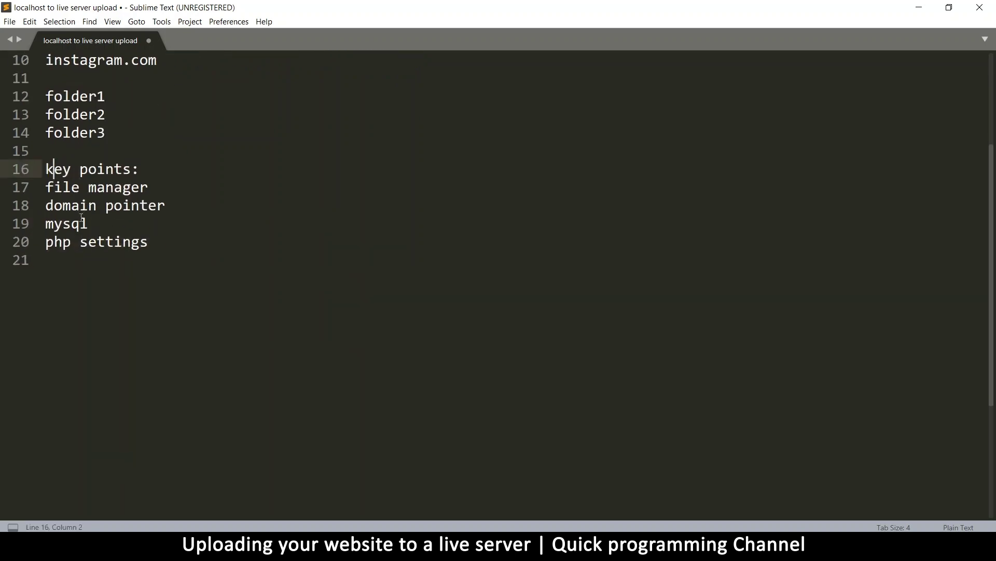
scroll(154, 158, "up", 3)
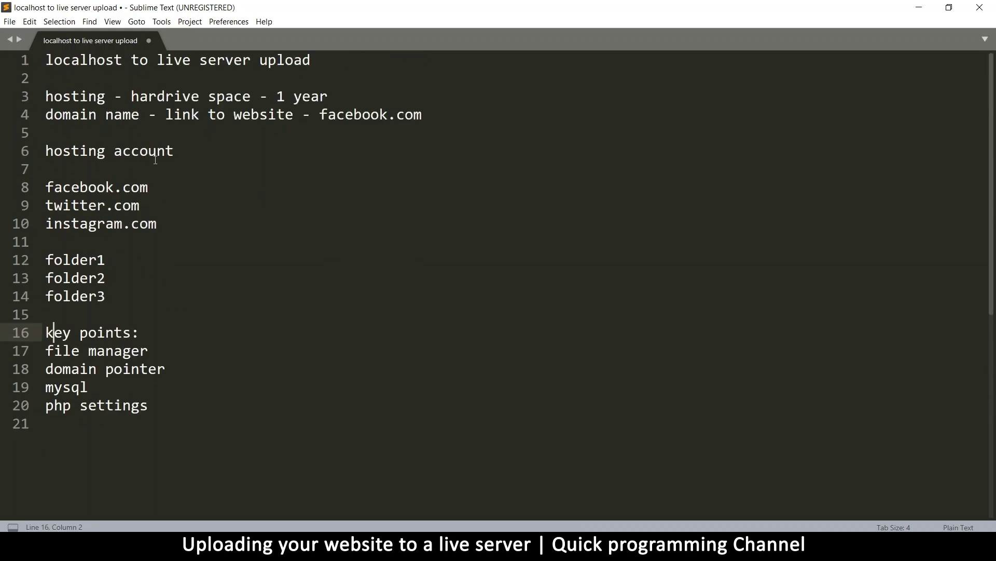
left_click_drag(108, 96, 42, 99)
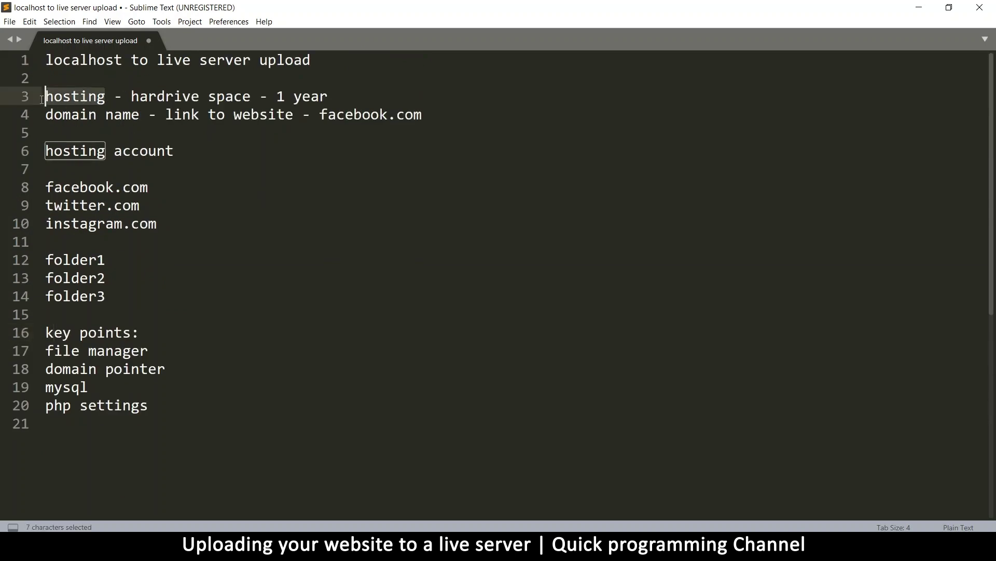
left_click_drag(140, 114, 53, 116)
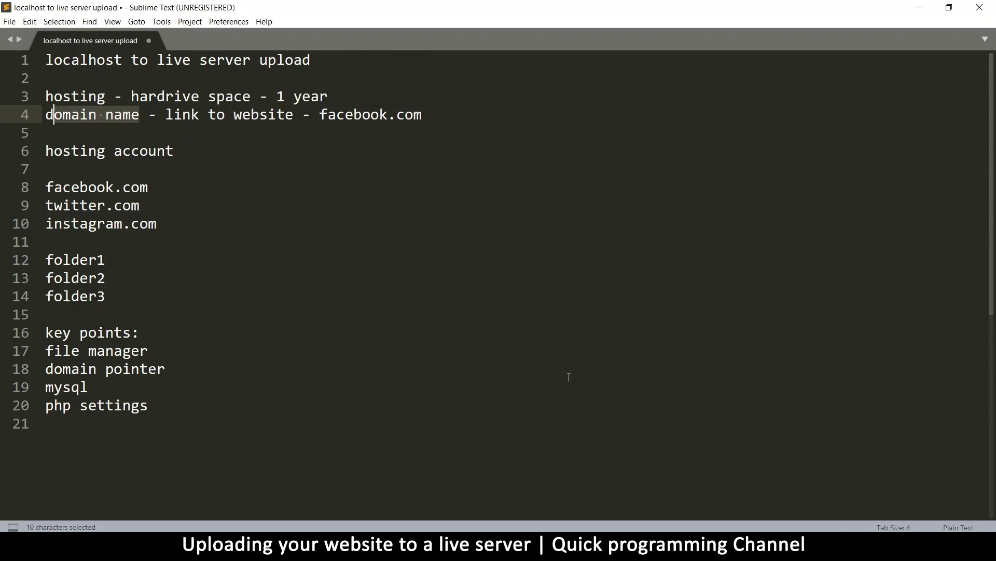
left_click(80, 113)
left_click(80, 98)
left_click(81, 107)
left_click(79, 97)
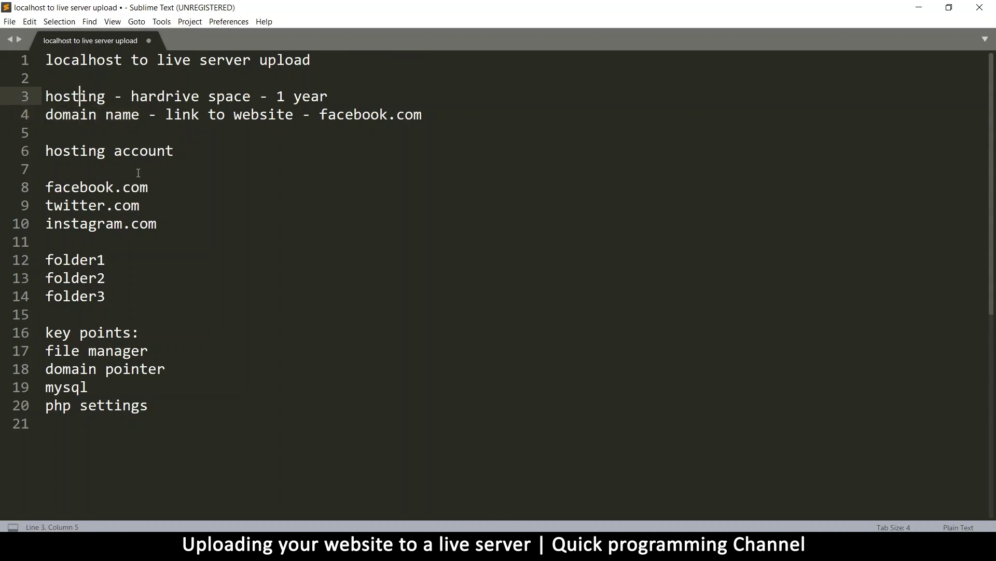
left_click_drag(163, 409, 7, 345)
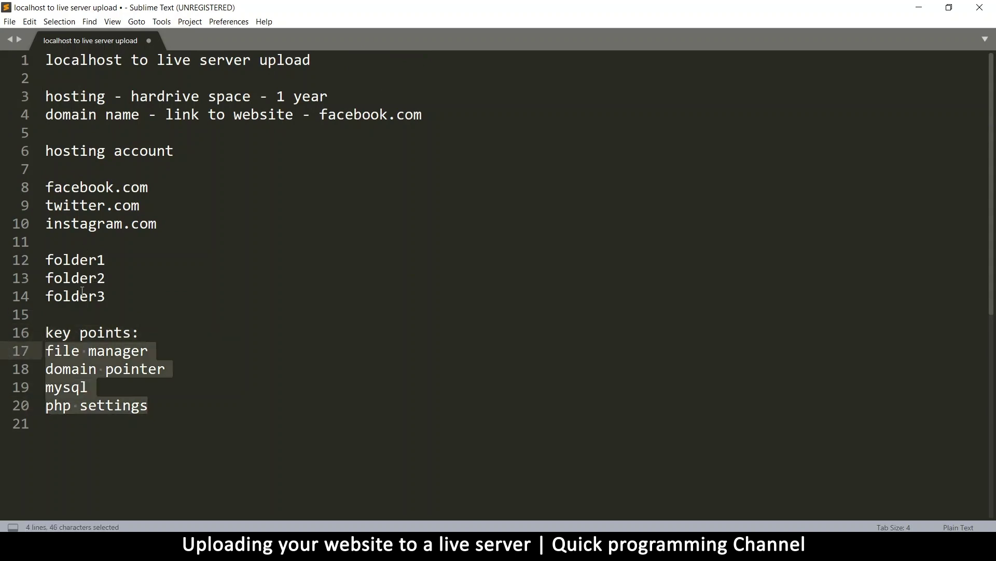
left_click(74, 328)
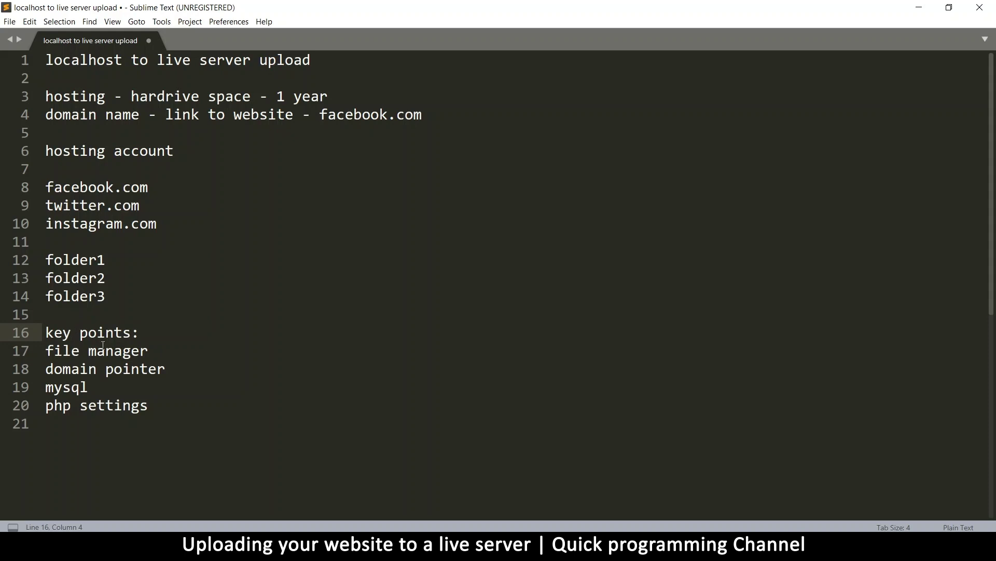
left_click_drag(159, 348, 34, 349)
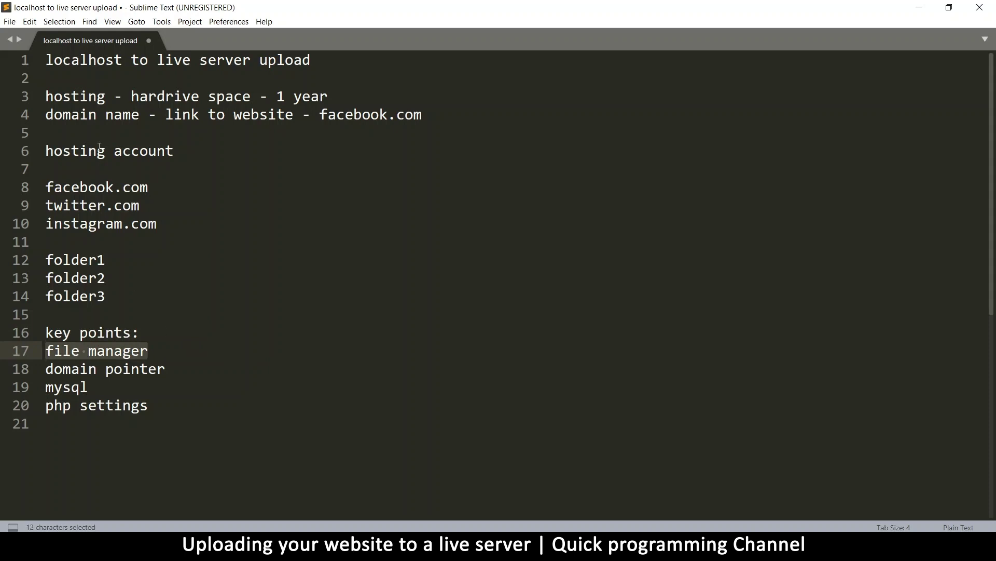
left_click_drag(176, 151, 31, 145)
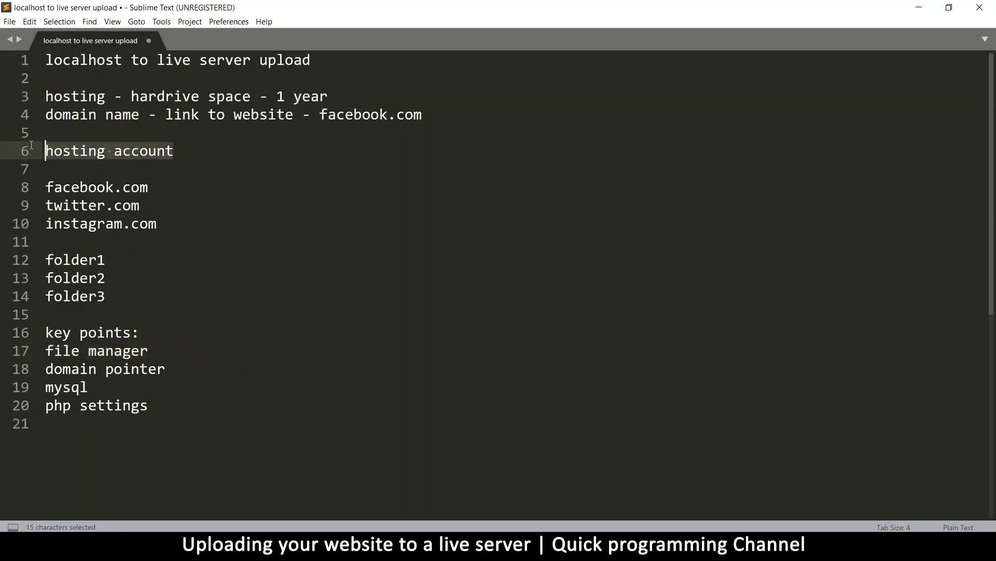
left_click_drag(155, 351, 37, 354)
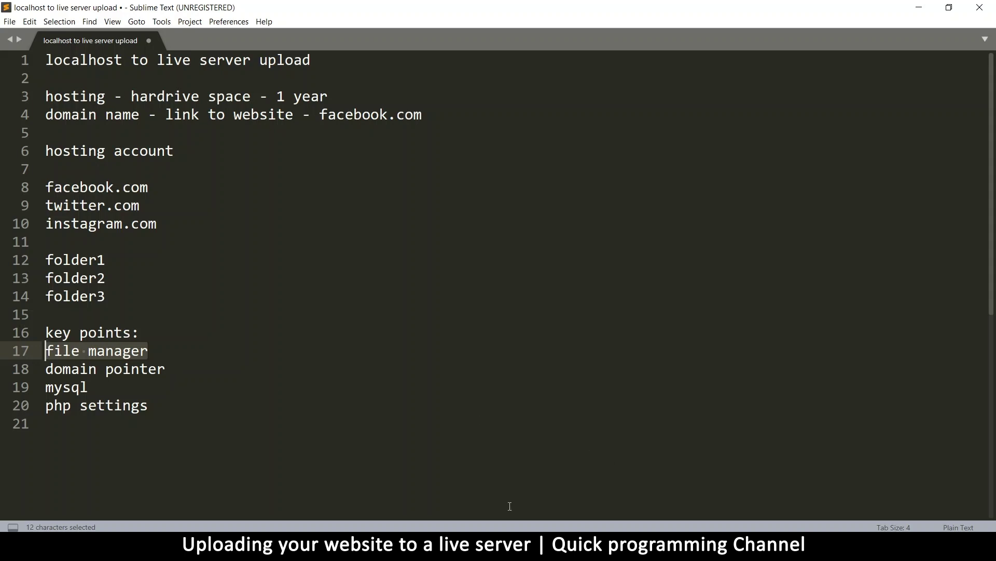
left_click(66, 351)
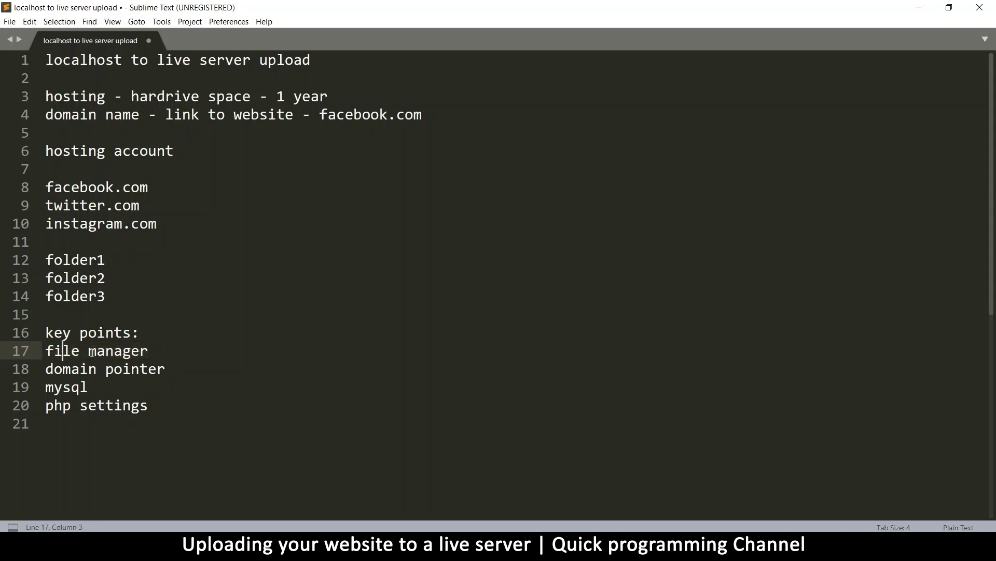
left_click_drag(163, 352, 43, 353)
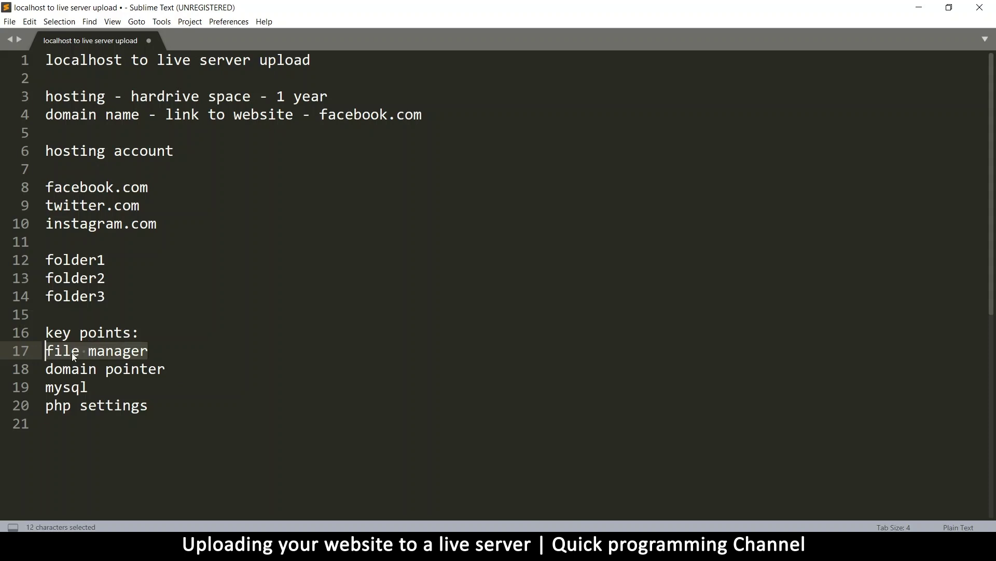
key("Left")
mouse_move(46, 351)
left_mouse_down()
mouse_move(150, 350)
mouse_move(29, 343)
left_mouse_up()
left_click(97, 369)
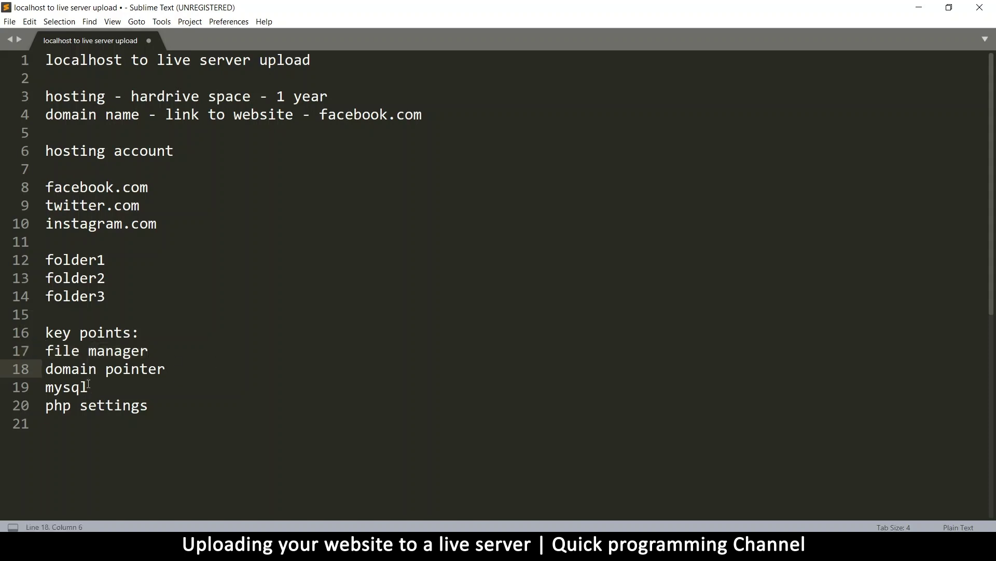
left_click(61, 369)
mouse_move(47, 368)
left_mouse_down()
mouse_move(171, 369)
mouse_move(46, 365)
left_mouse_up()
left_click(139, 369)
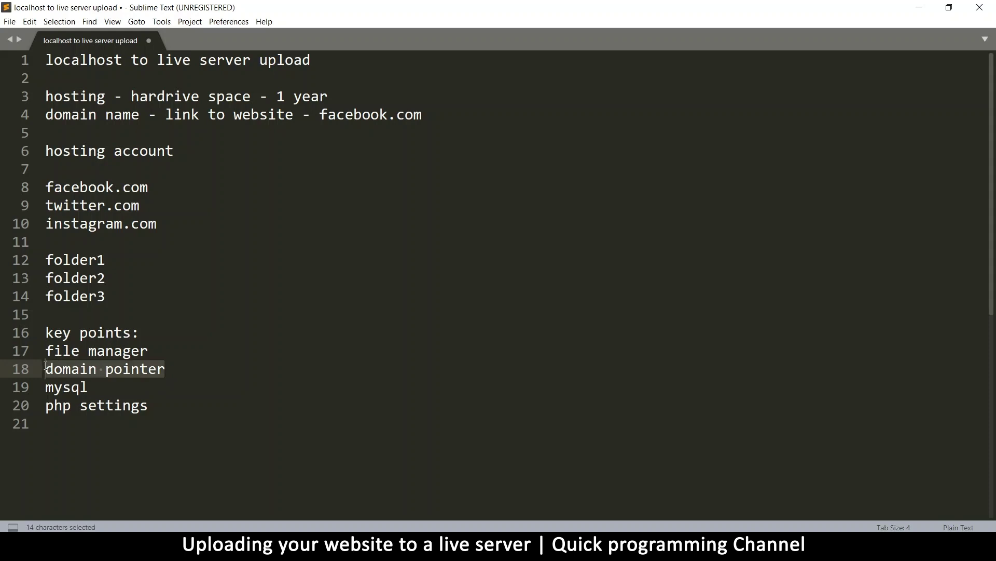
left_click_drag(149, 188, 26, 176)
left_click_drag(104, 259, 45, 260)
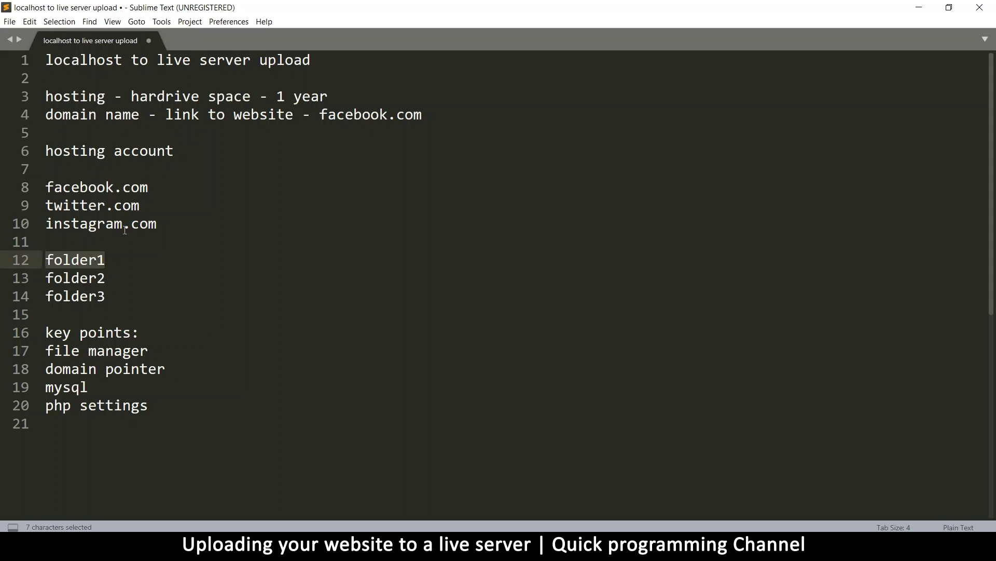
left_click(96, 279)
left_click_drag(115, 279, 46, 278)
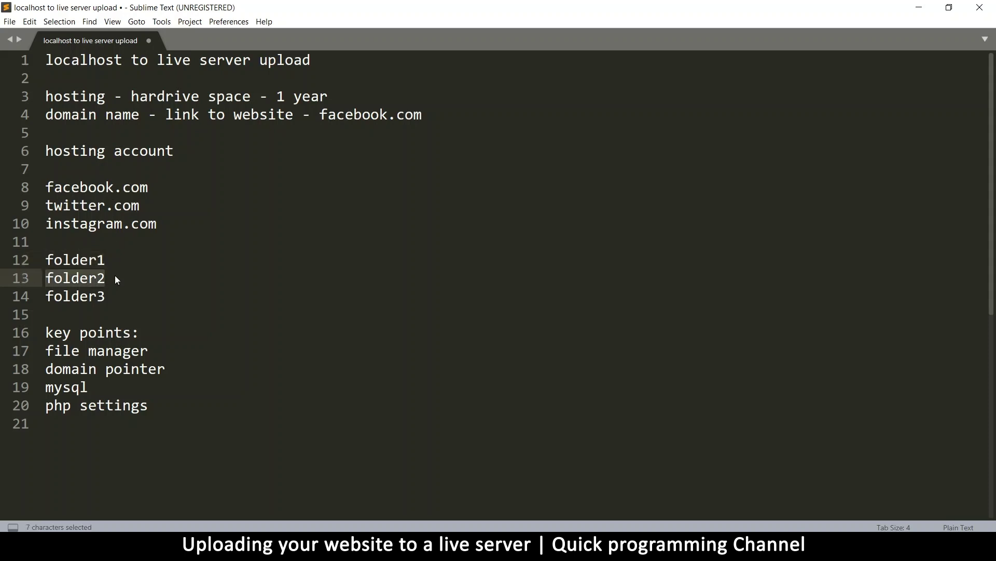
left_click(109, 260)
left_click_drag(109, 260, 47, 259)
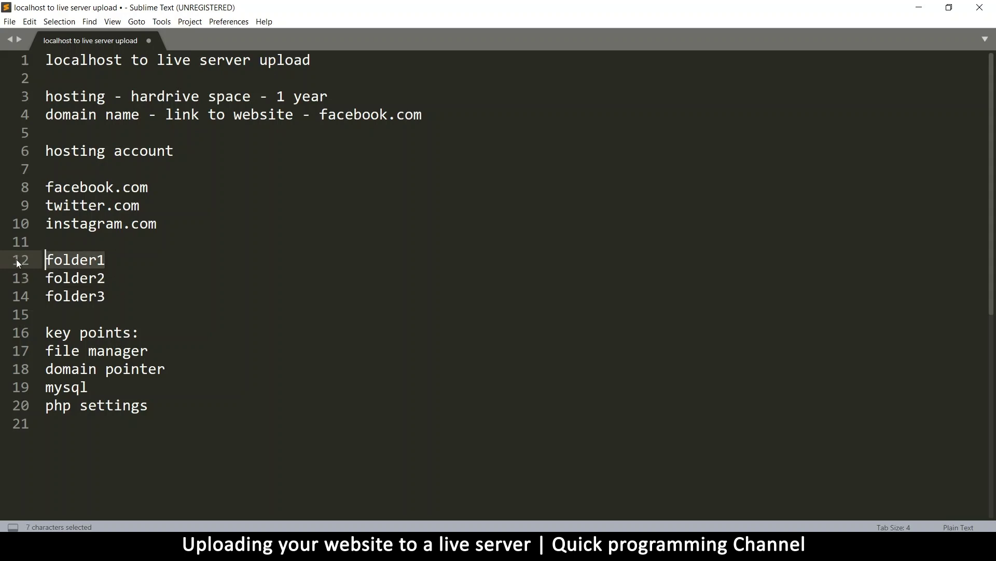
left_click(79, 279)
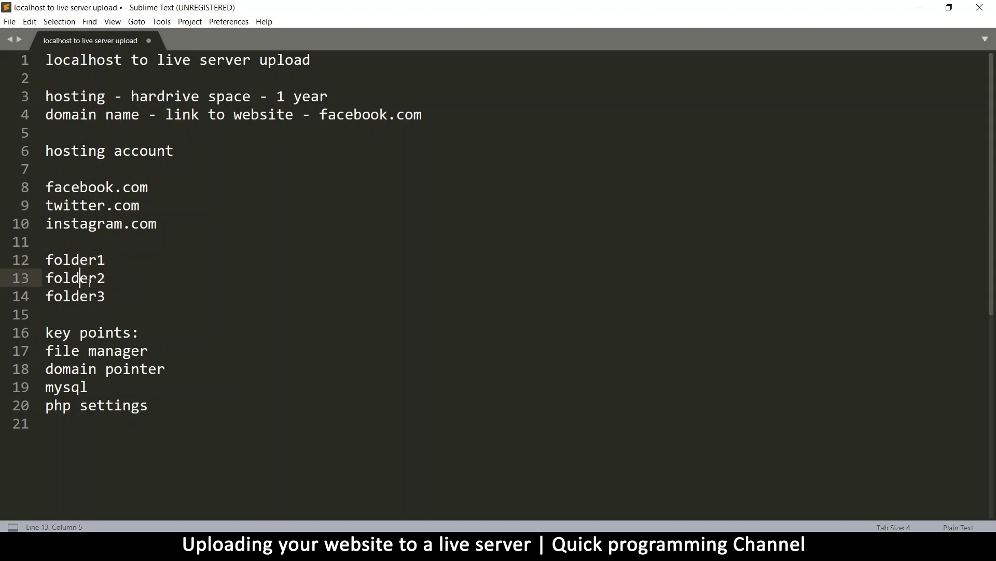
left_click(160, 350)
left_click_drag(165, 368, 45, 369)
left_click_drag(106, 388, 35, 389)
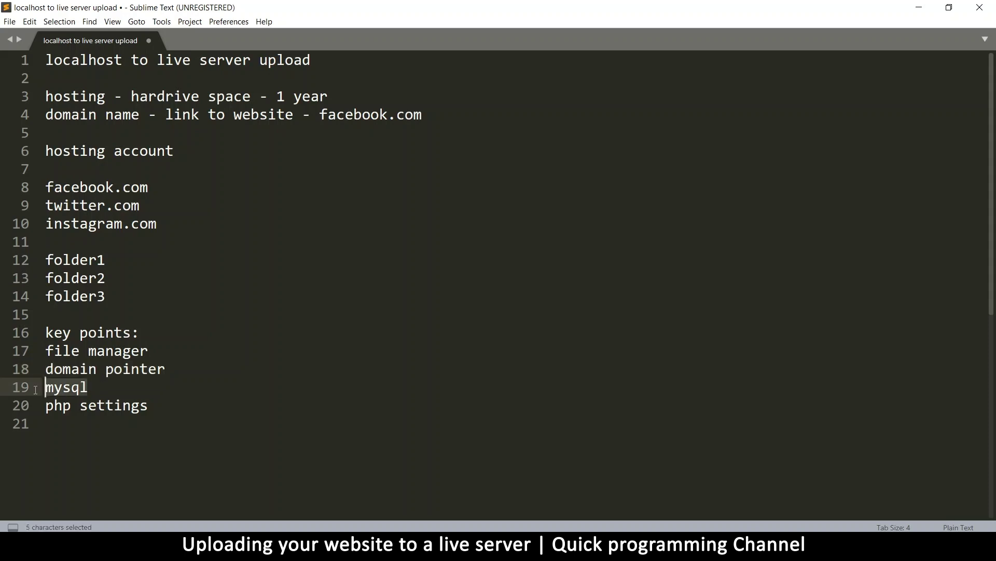
left_click_drag(160, 405, 39, 405)
left_click_drag(103, 386, 41, 383)
left_click(70, 390)
left_click_drag(151, 406, 45, 405)
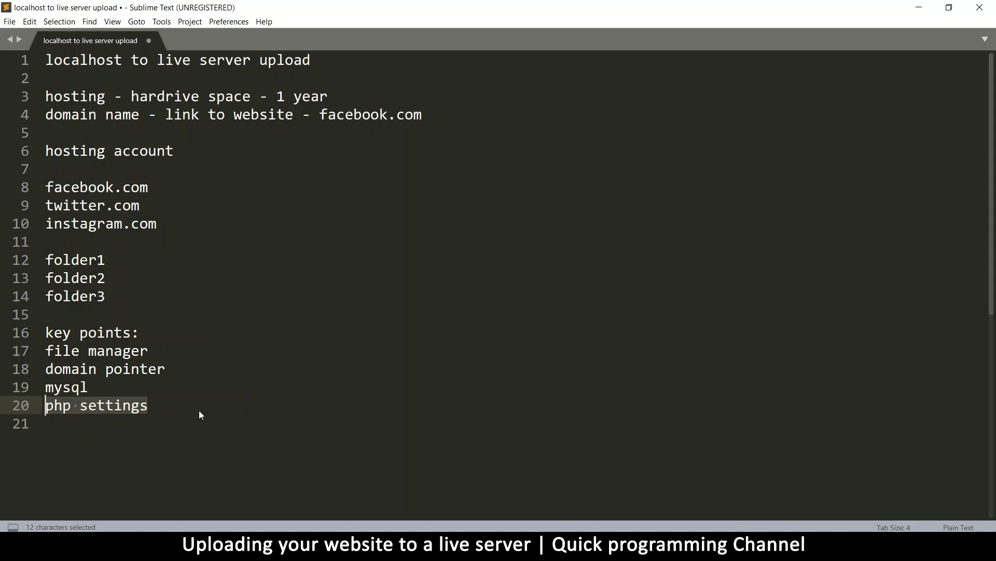
left_click(123, 408)
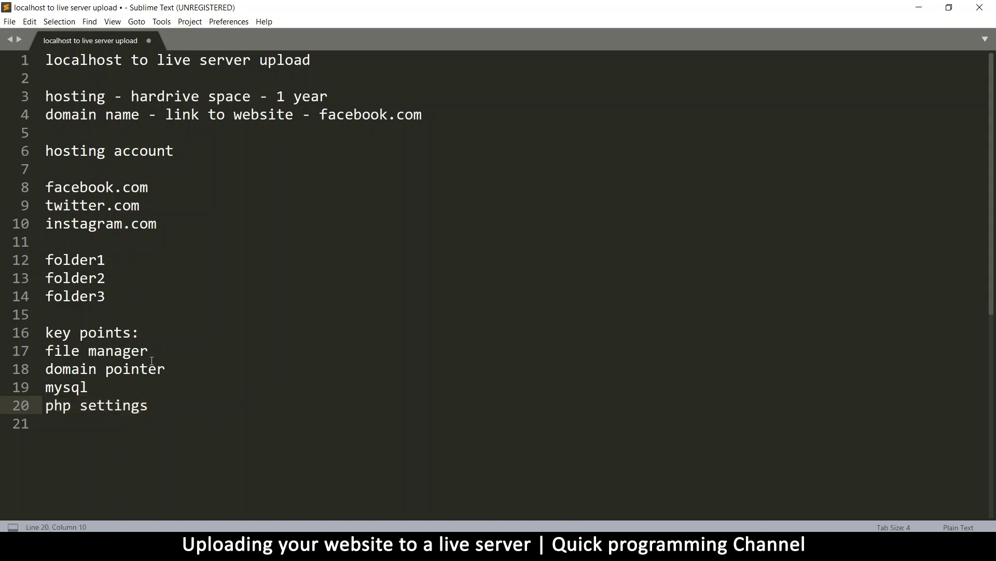
left_click_drag(160, 406, 32, 407)
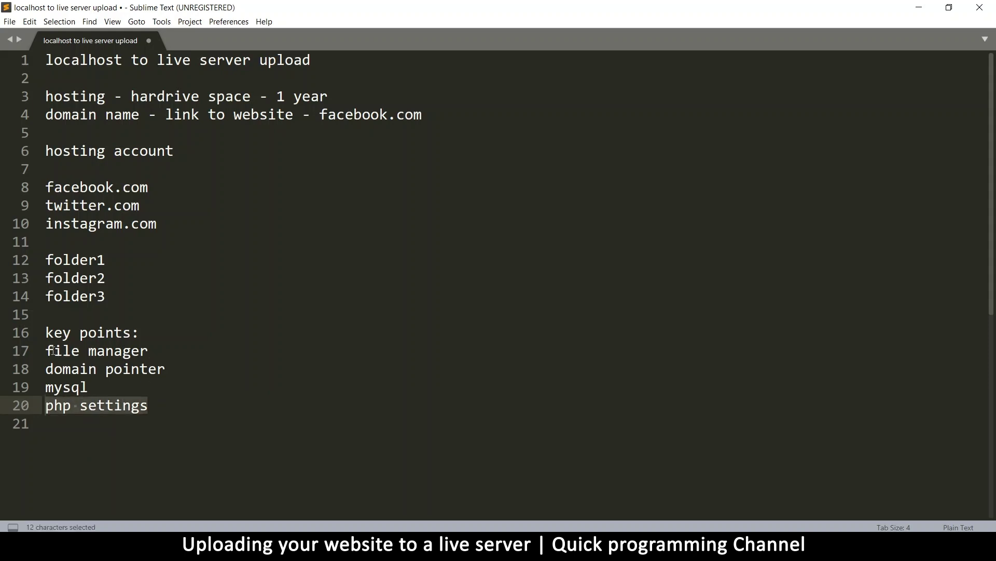
left_click_drag(47, 349, 163, 403)
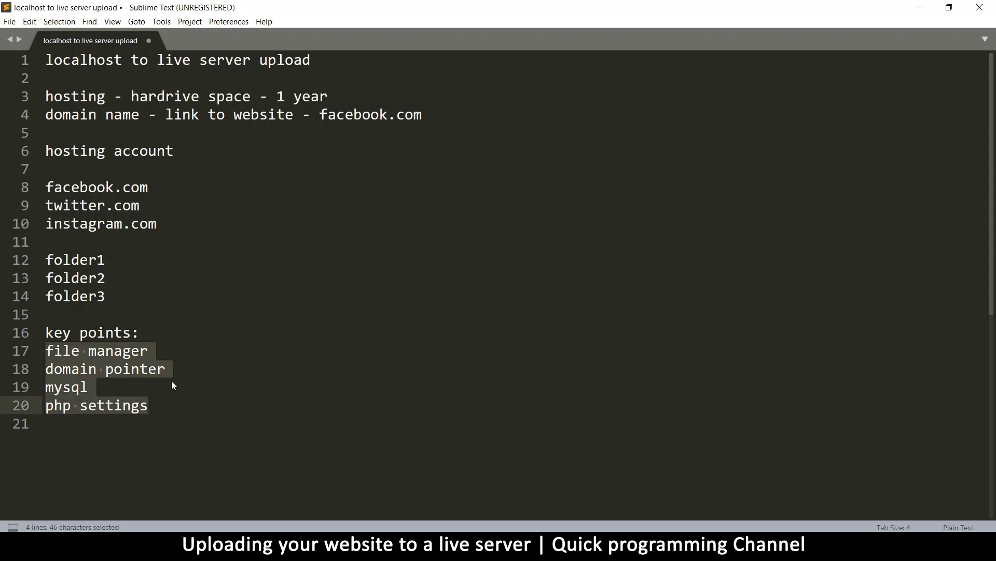
mouse_move(499, 547)
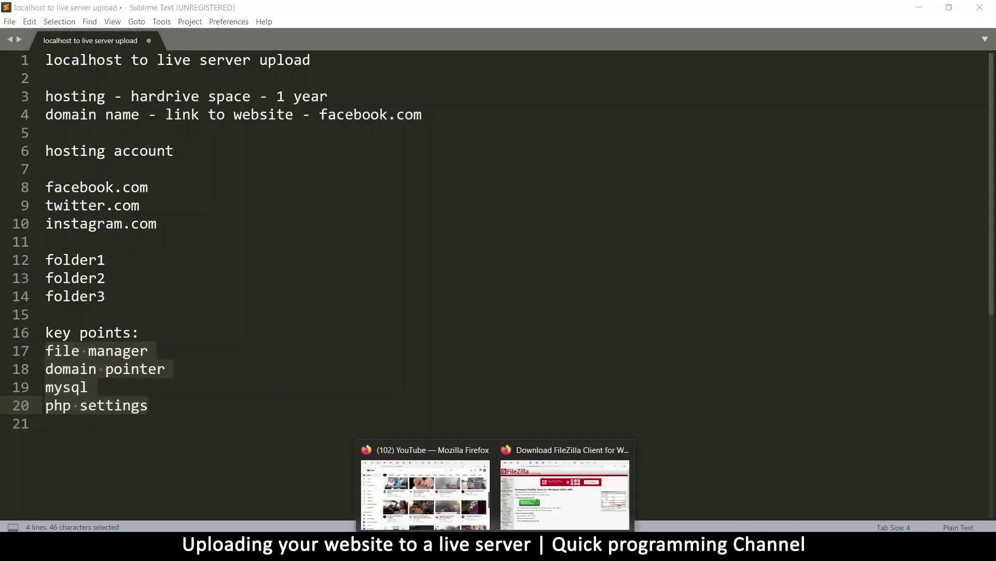
Step: Show the 000webhost free hosting tab in Firefox, then switch to the pos folder window
left_click(565, 482)
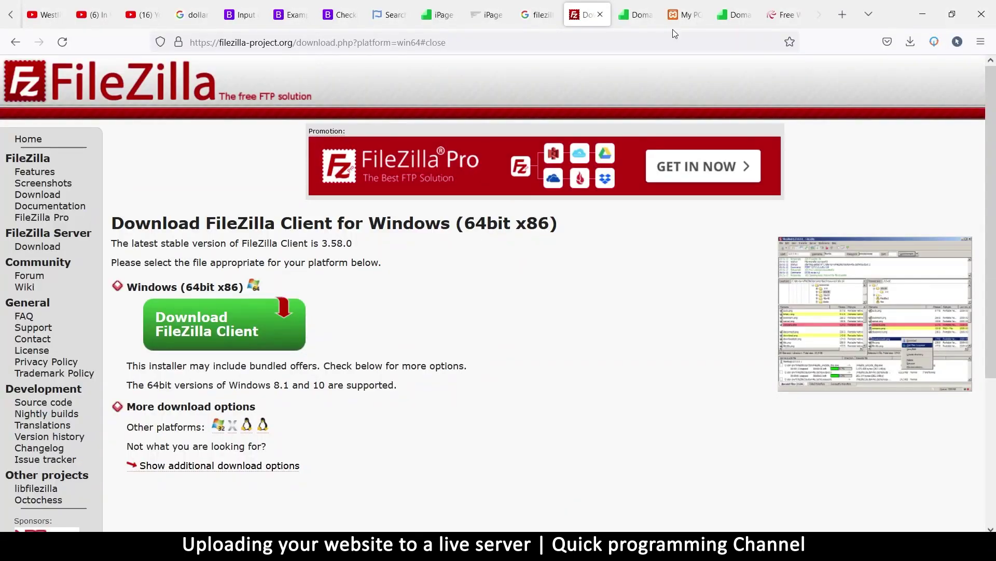
left_click(782, 12)
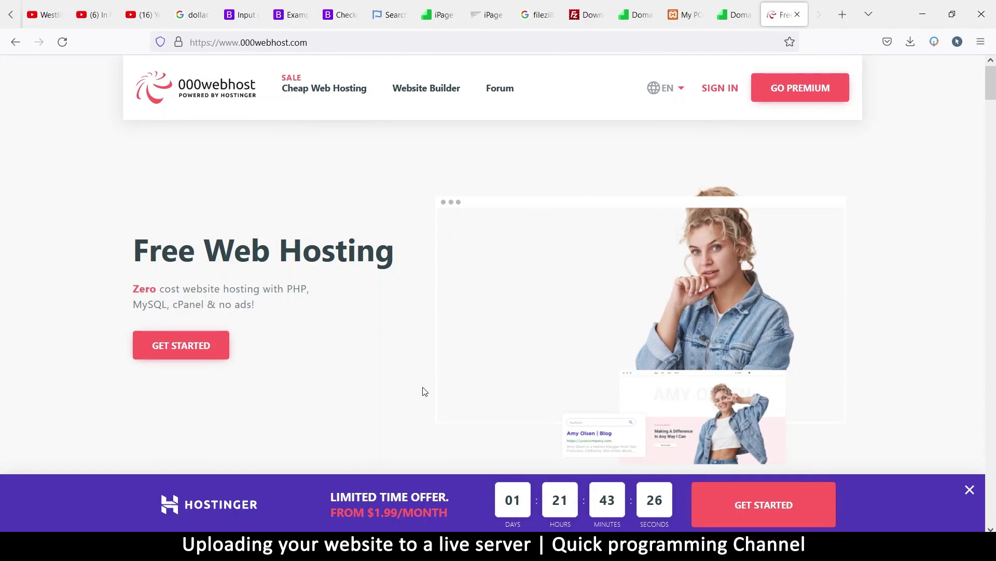
mouse_move(78, 550)
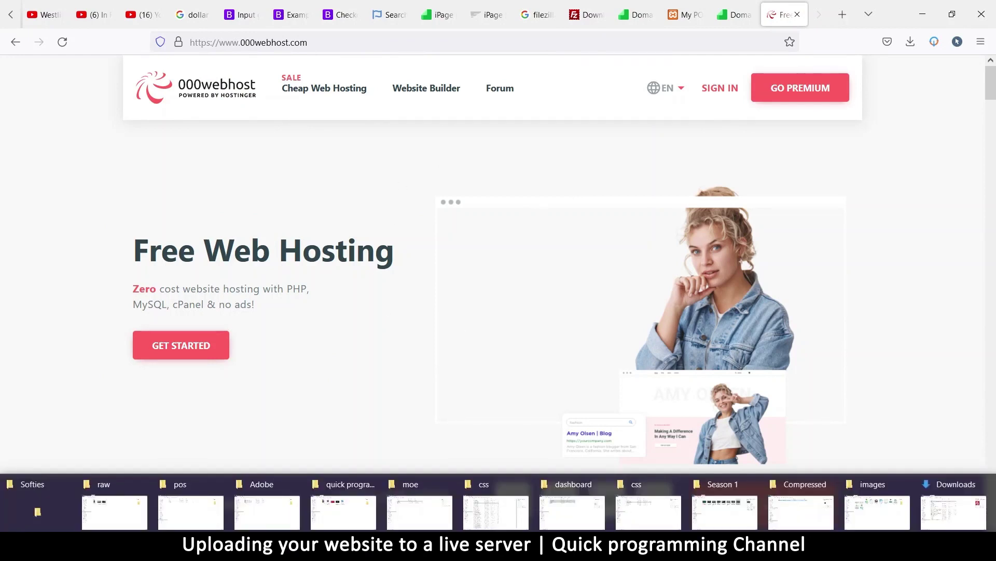
left_click(190, 512)
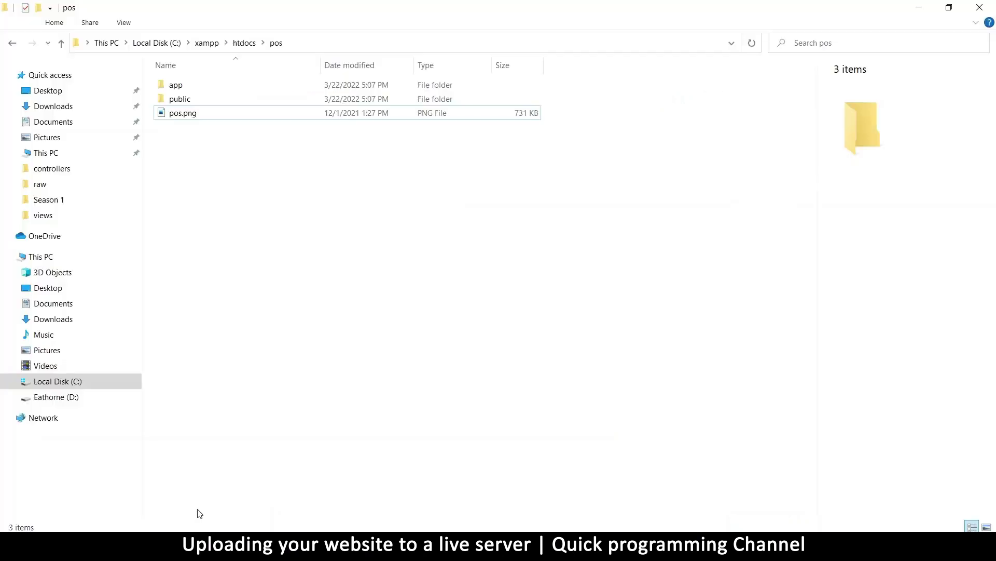
Step: Compress the app and public folders into ZIP archives app.zip and public.zip
left_click(175, 87)
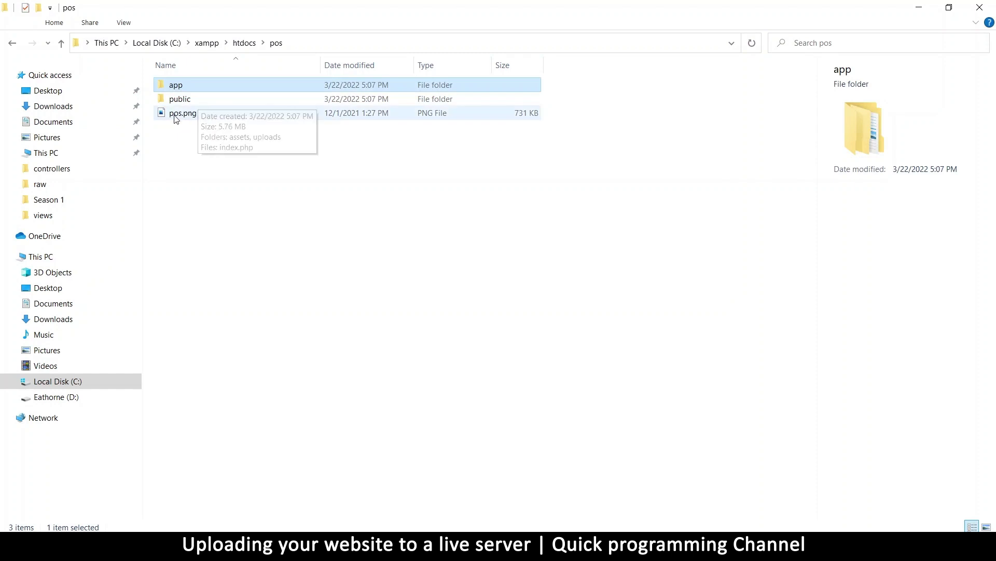
left_click(187, 103)
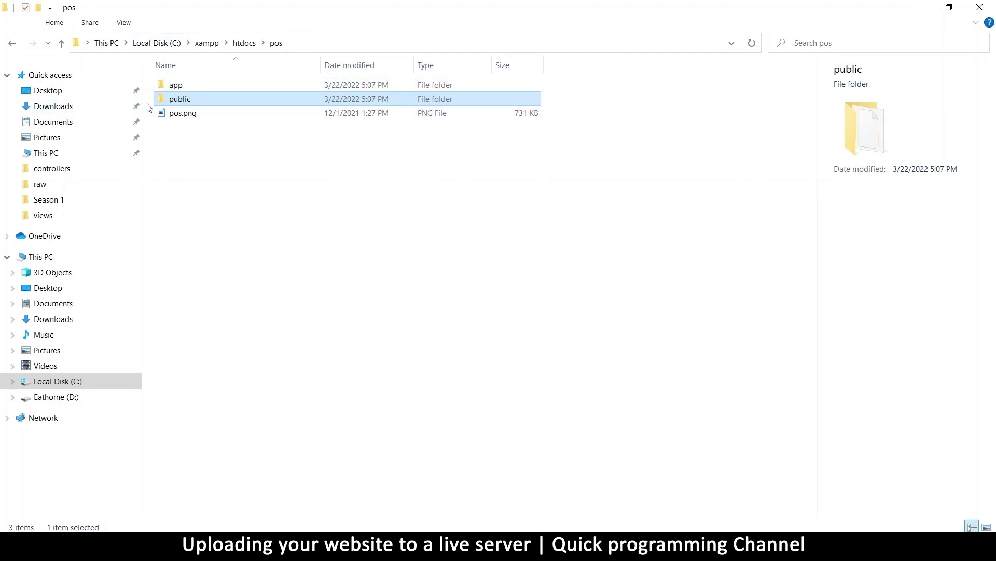
left_click(176, 85)
right_click(178, 83)
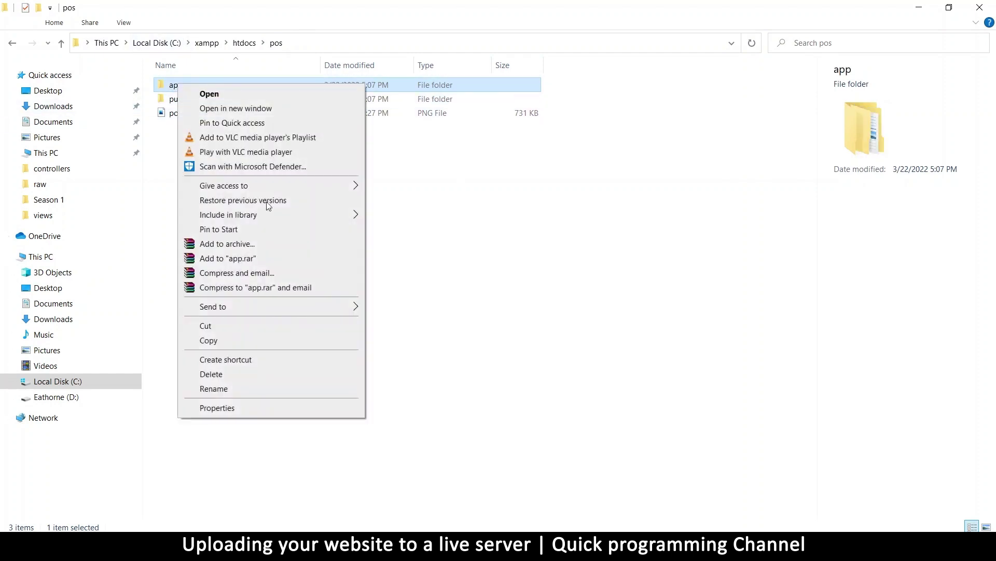
left_click(228, 244)
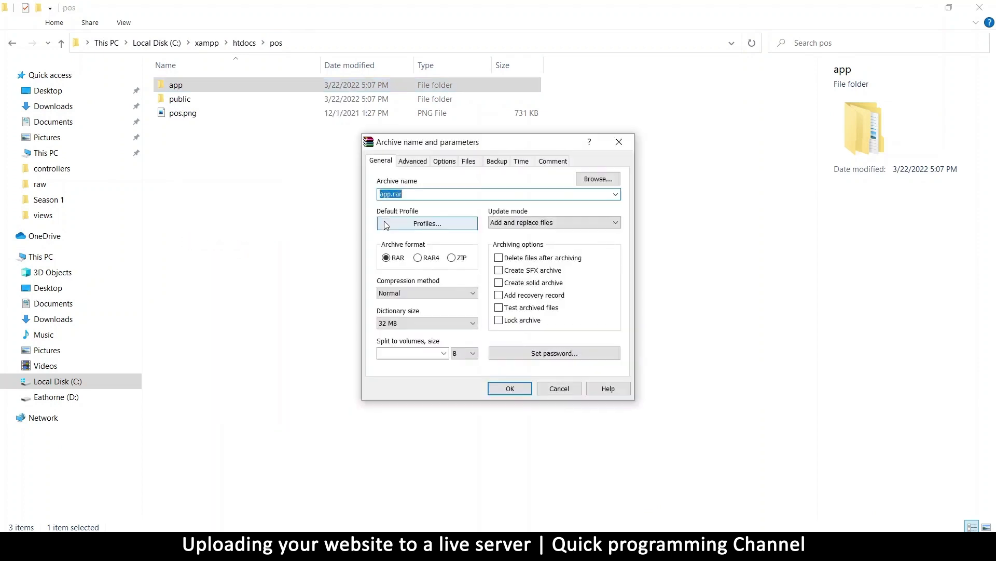
left_click(451, 258)
left_click(510, 389)
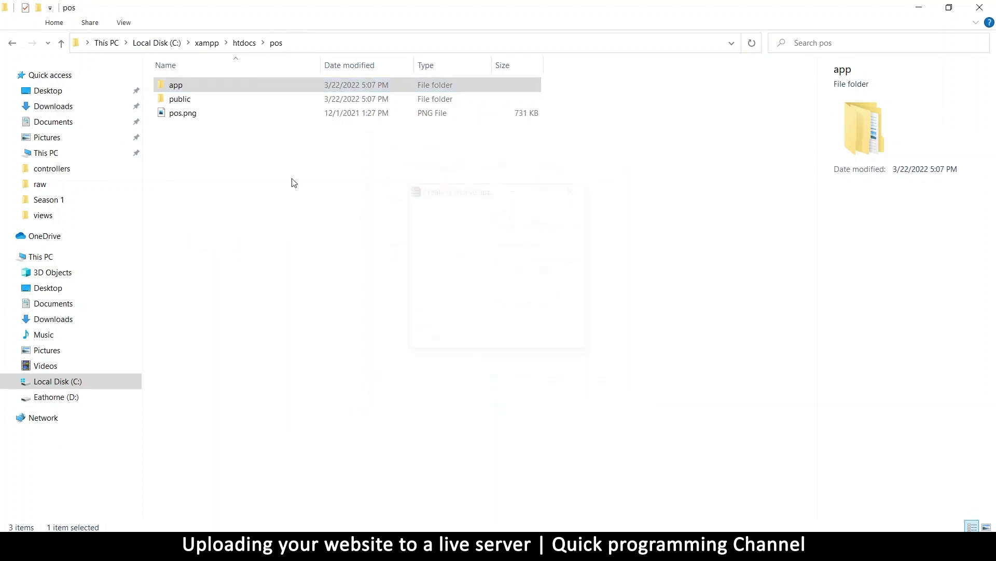
left_click(181, 100)
right_click(184, 104)
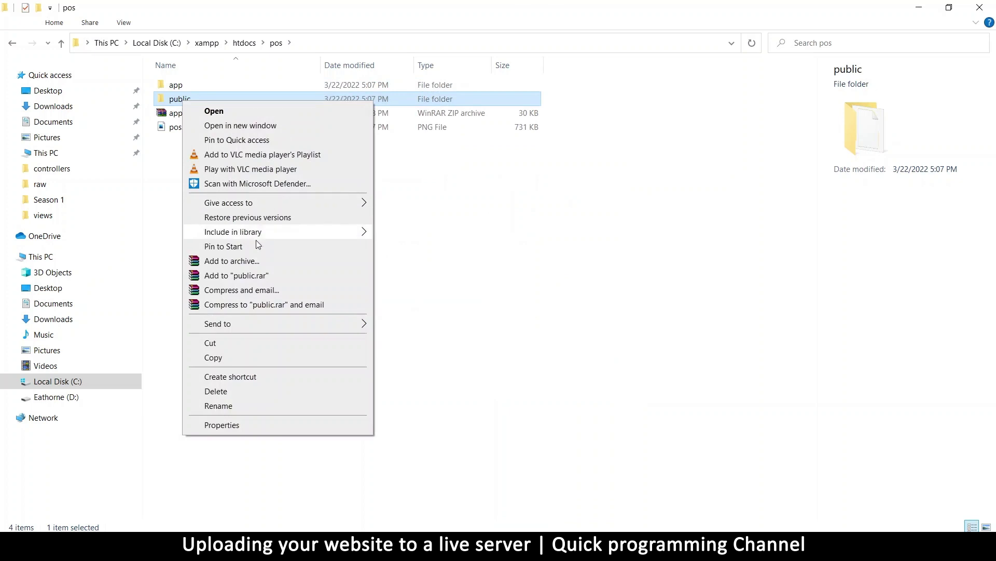
left_click(257, 260)
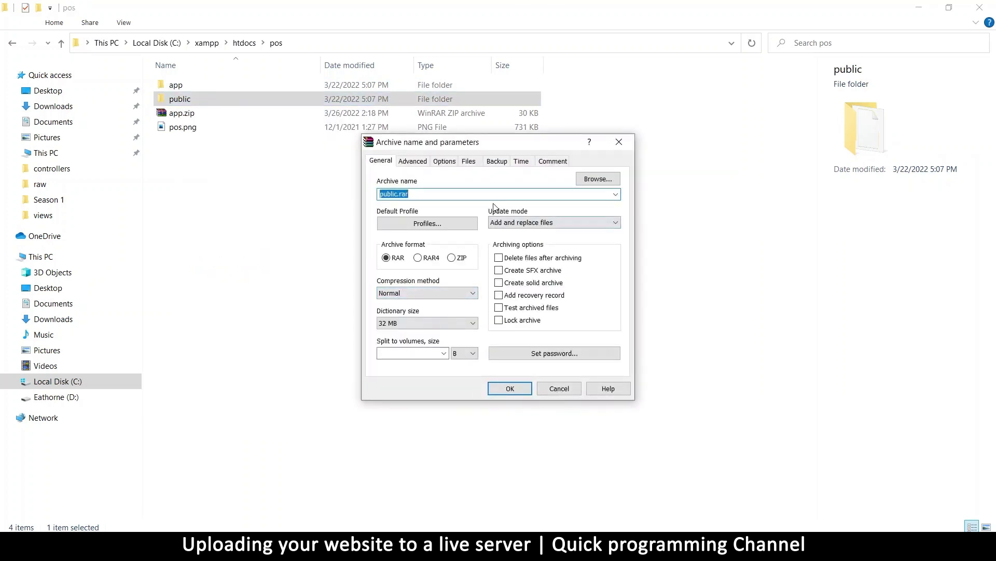
left_click(452, 258)
left_click(504, 389)
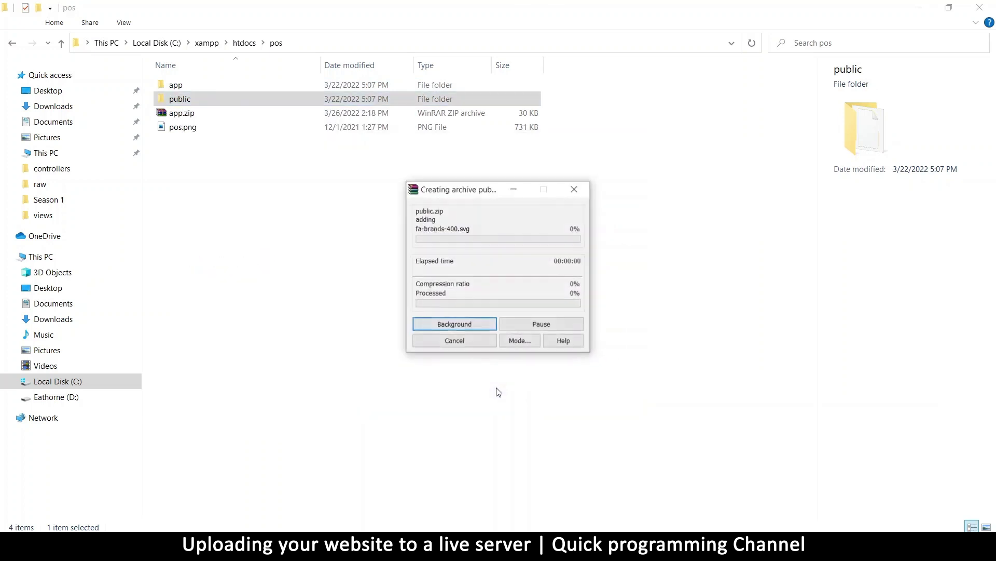
Step: Check the details of app.zip (30 KB) and public.zip (4,026 KB)
left_click(191, 121)
left_click(196, 141)
left_click(196, 119)
left_click(202, 151)
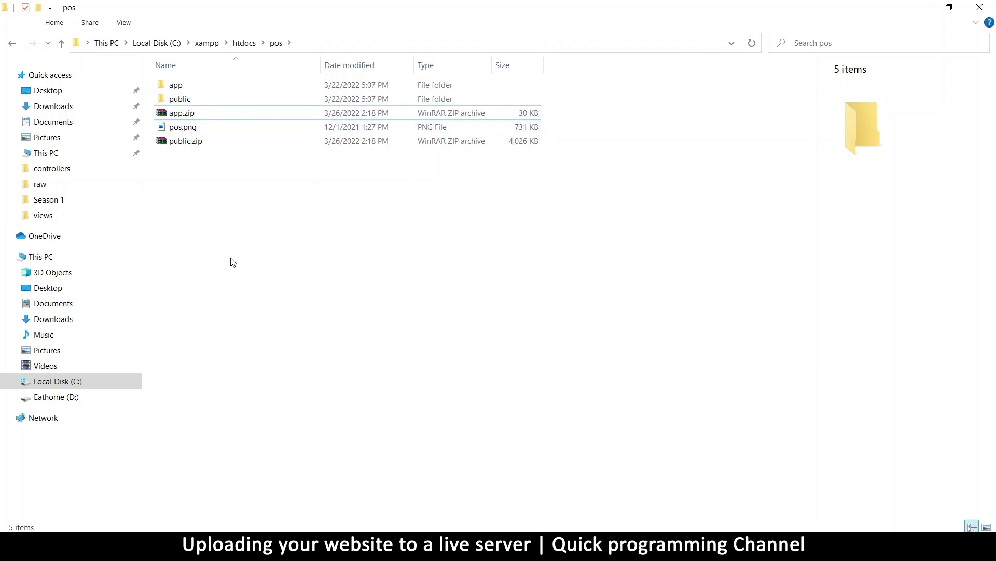
left_click(178, 114)
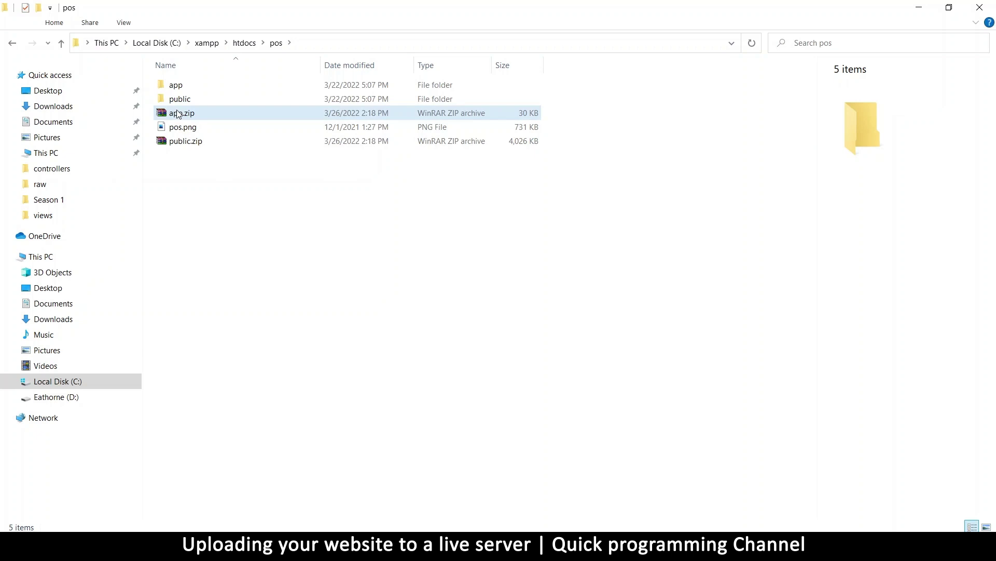
left_click(187, 143)
left_click(496, 550)
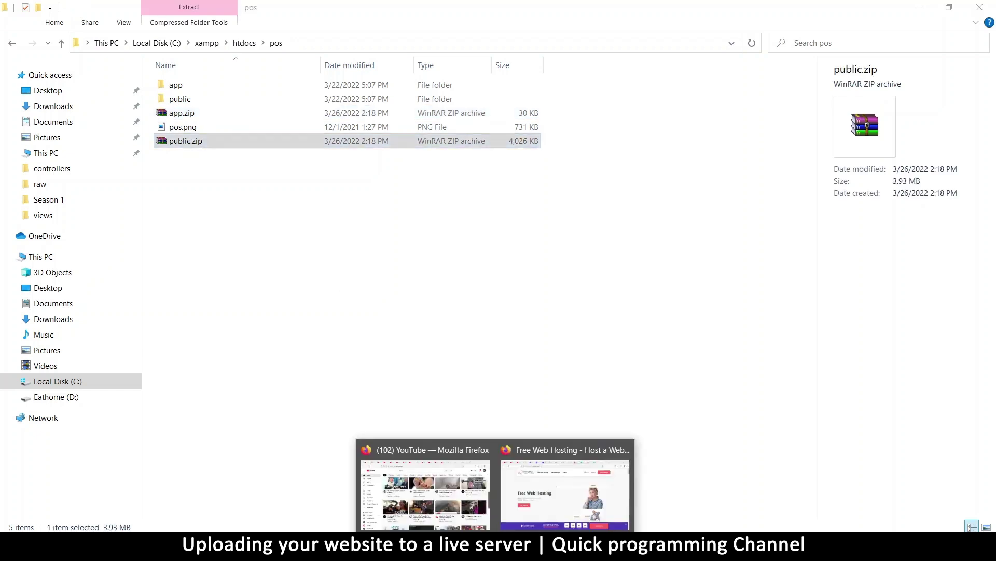
Step: Log in to 000webhost with the saved account e-mail and password, declining Firefox's save-login offer
left_click(565, 494)
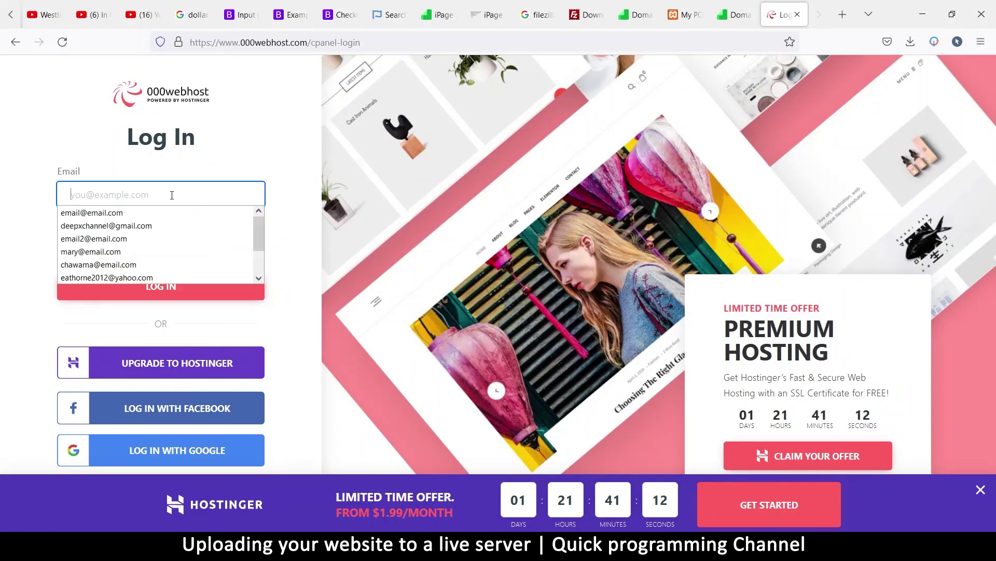
left_click(156, 225)
left_click(162, 258)
type("•")
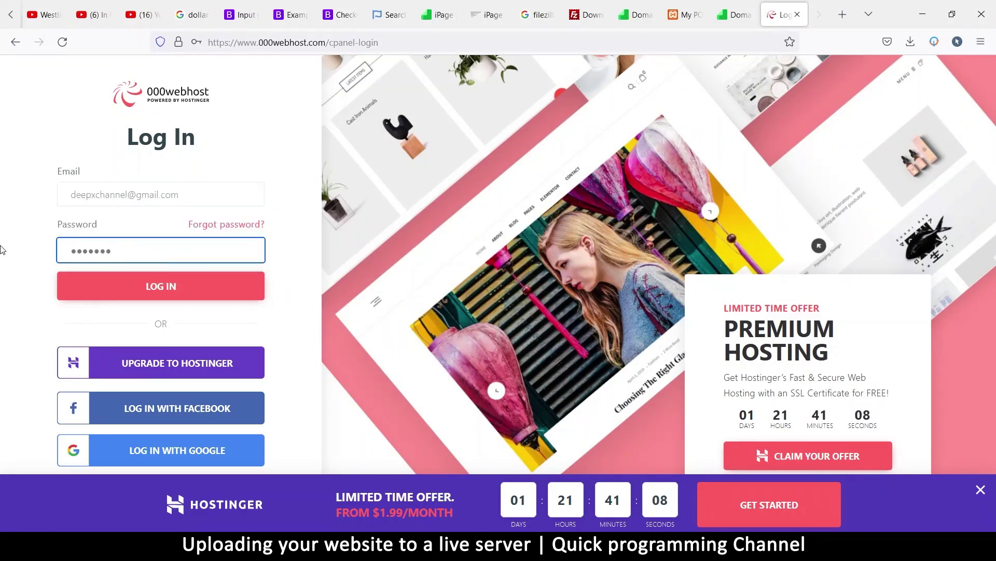
key("Return")
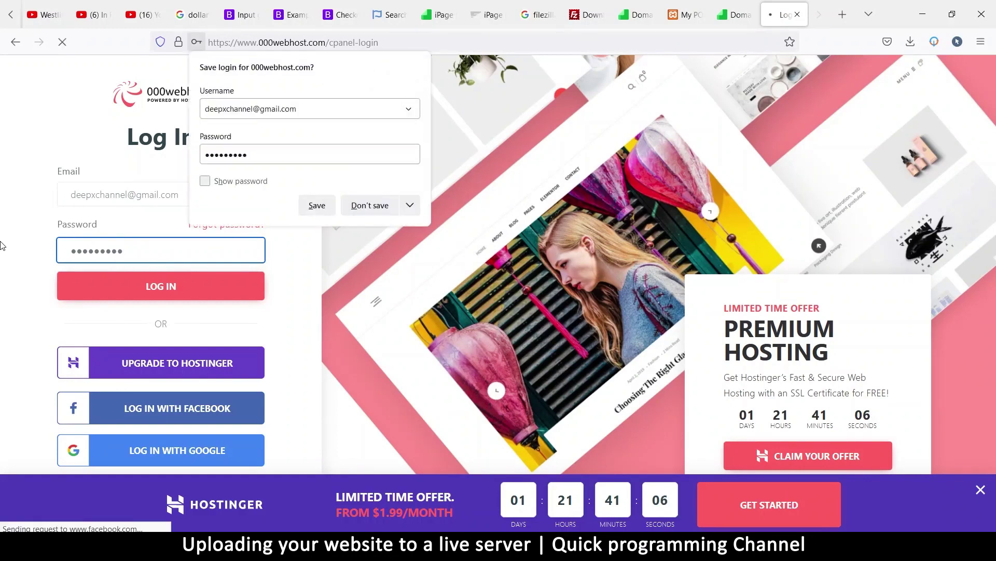
left_click(370, 204)
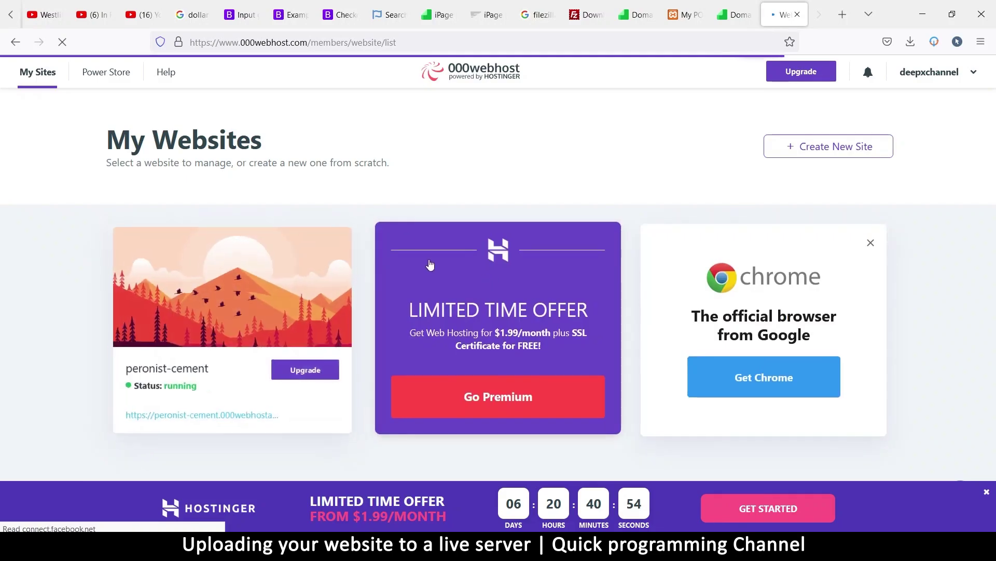
mouse_move(174, 310)
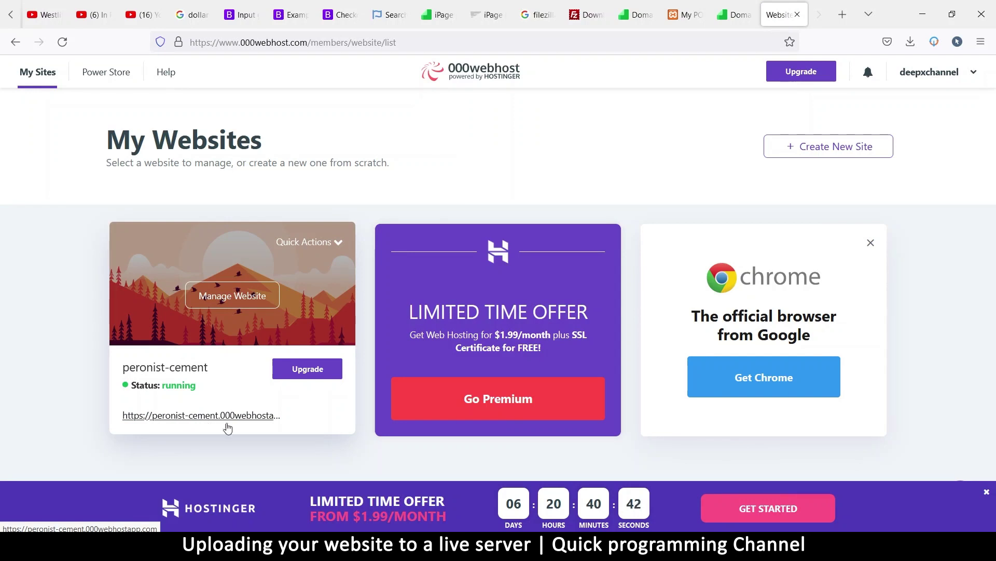
left_click(206, 424)
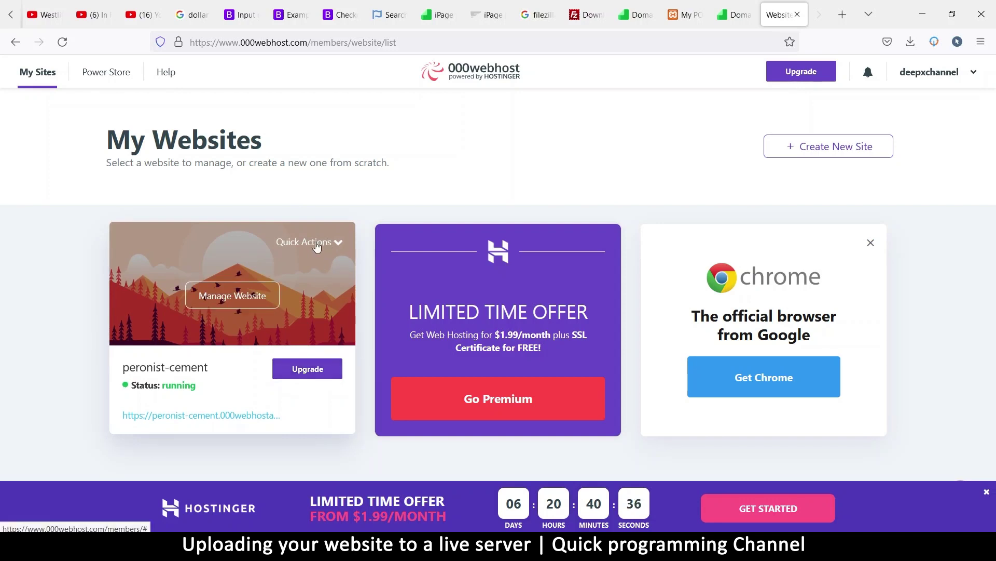
left_click(244, 298)
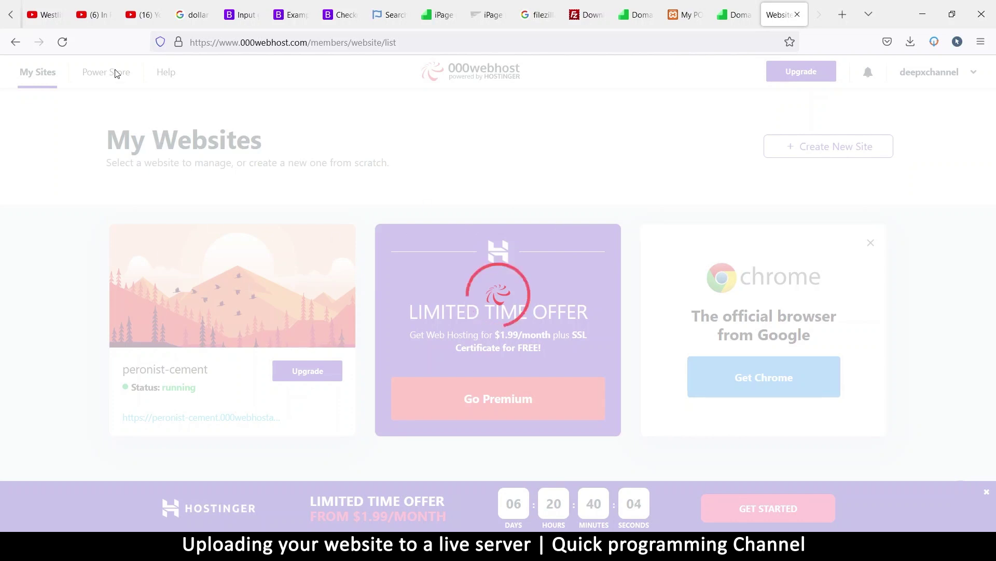
left_click(62, 42)
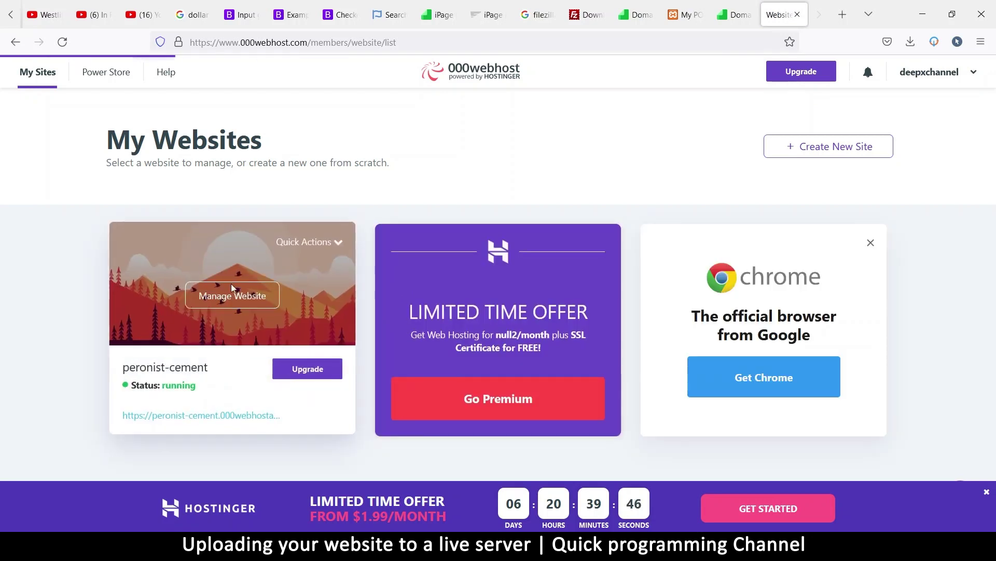
left_click(233, 297)
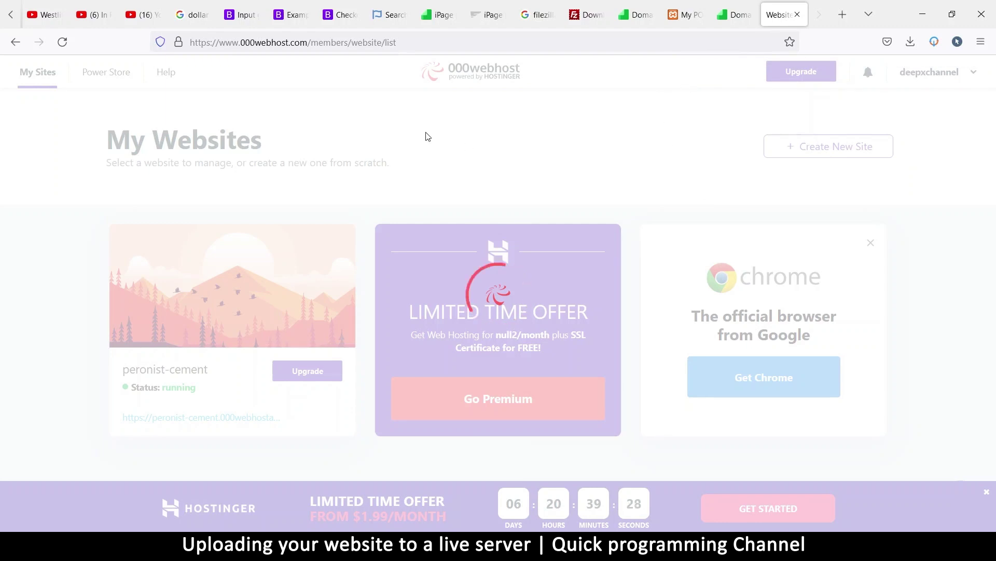
left_click(62, 43)
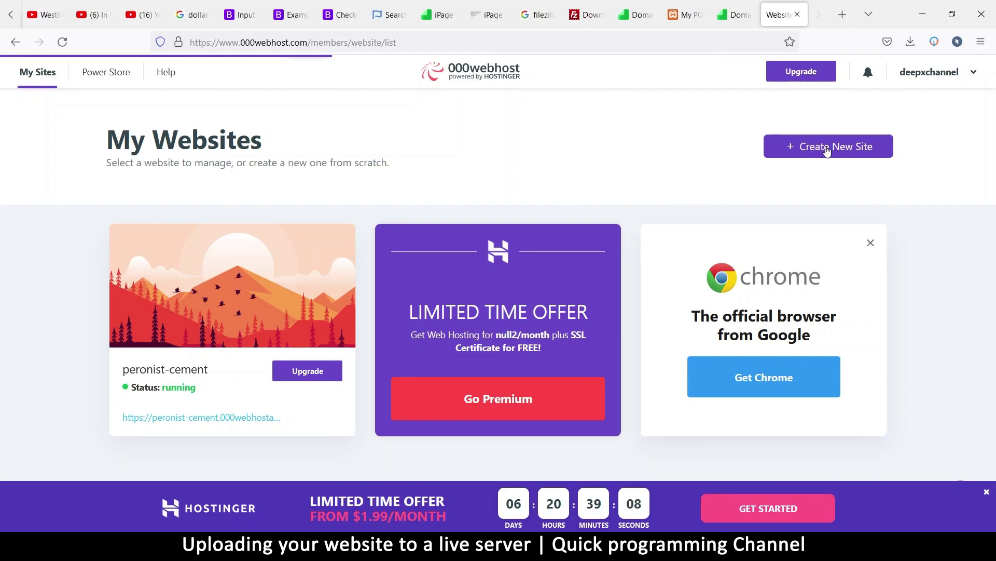
left_click(826, 150)
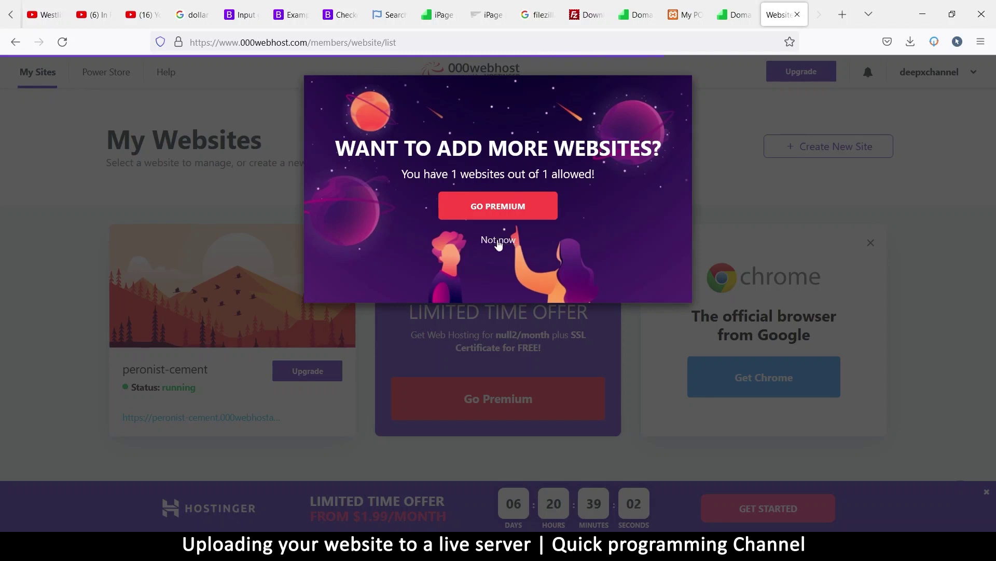
left_click(498, 241)
mouse_move(315, 325)
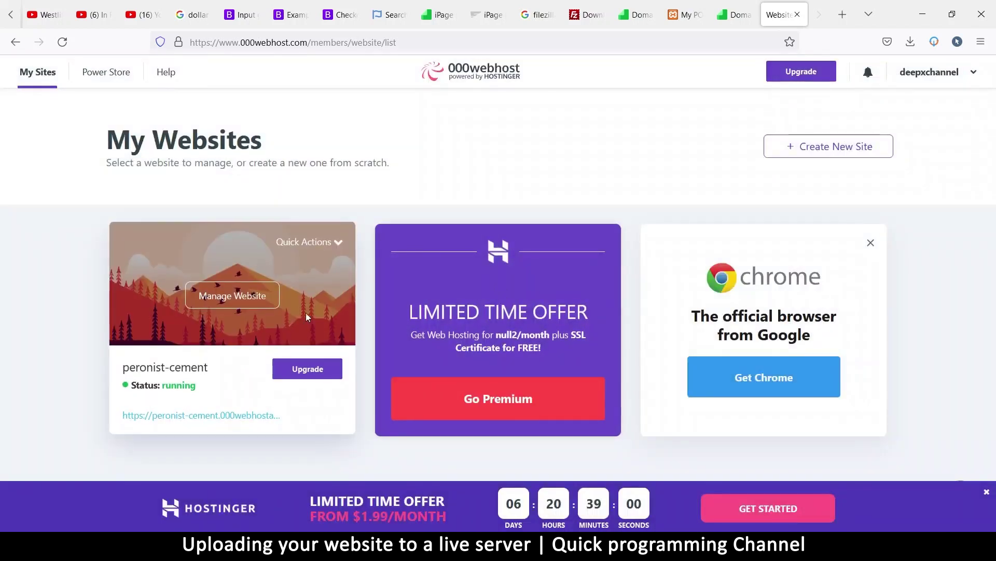
left_click(326, 242)
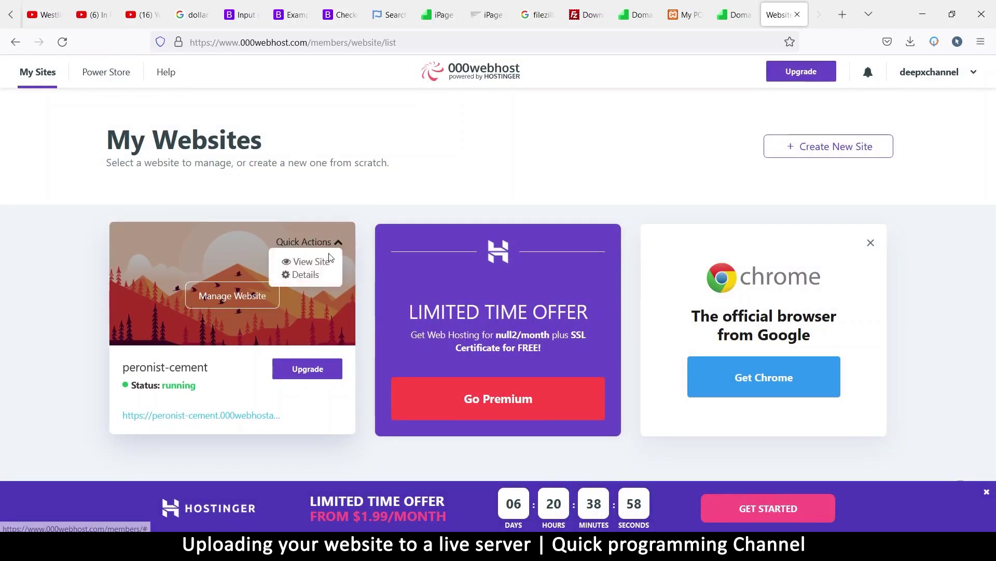
left_click(303, 276)
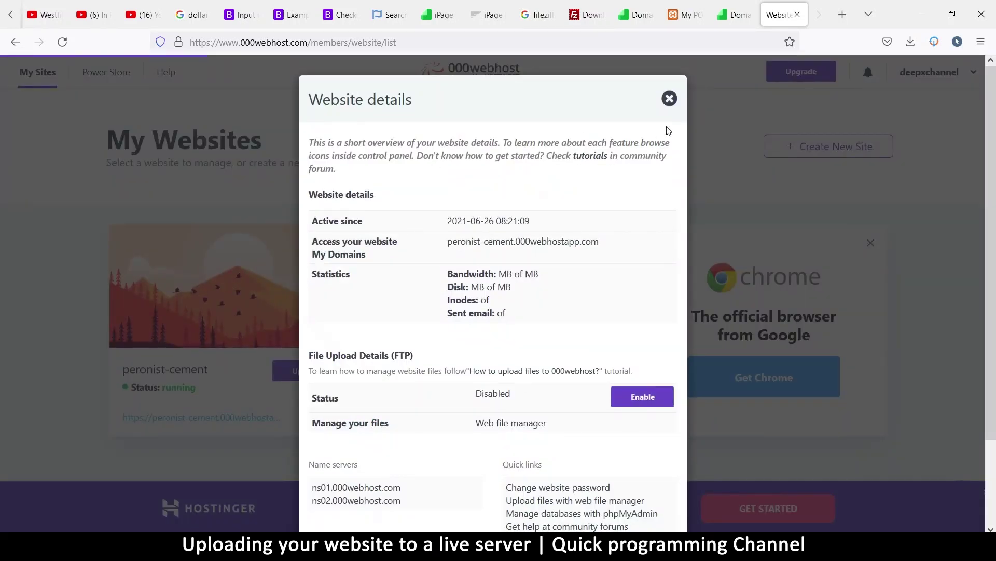
left_click(670, 99)
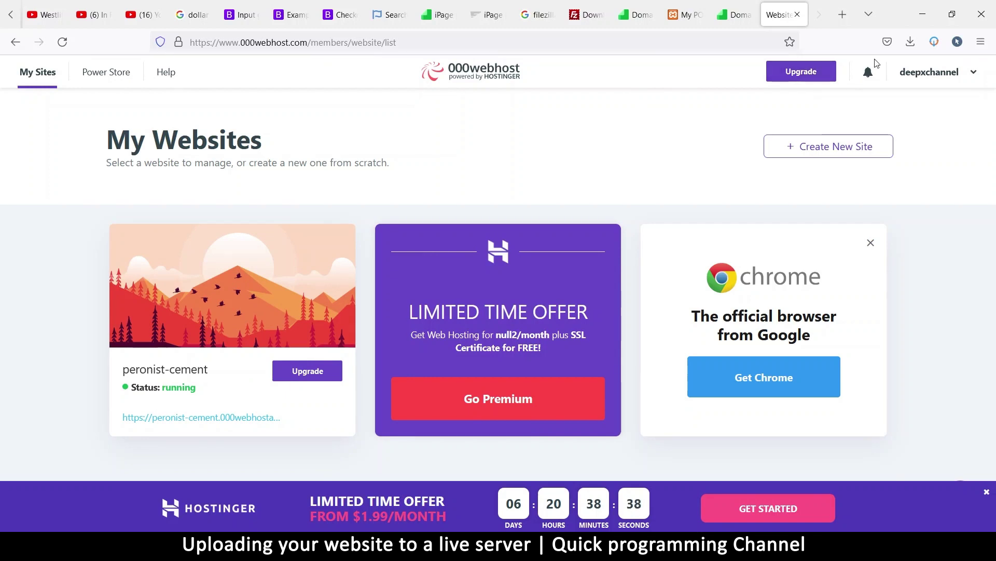
mouse_move(231, 294)
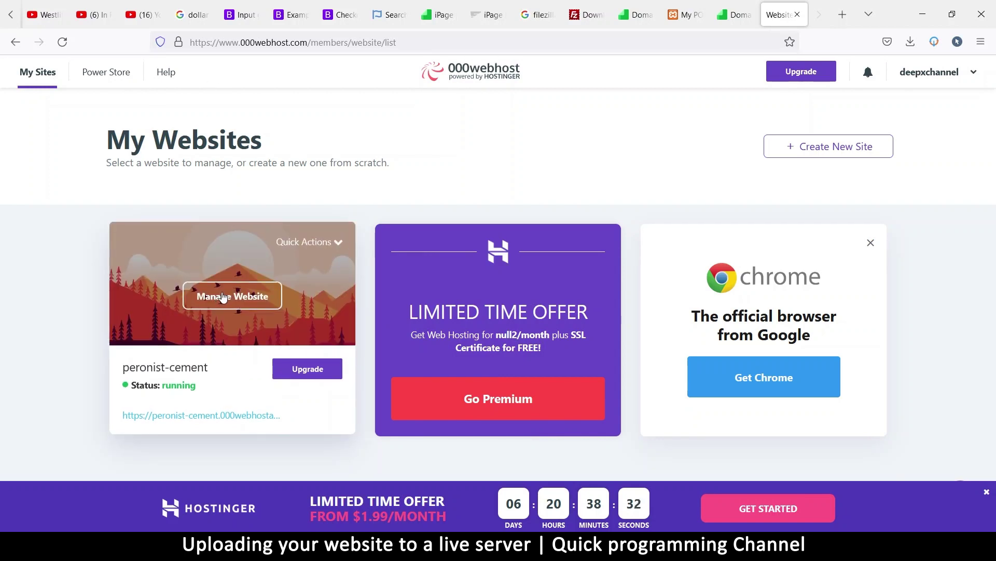
Step: Open the peronist-cement website dashboard and go to its File Manager tool
left_click(223, 297)
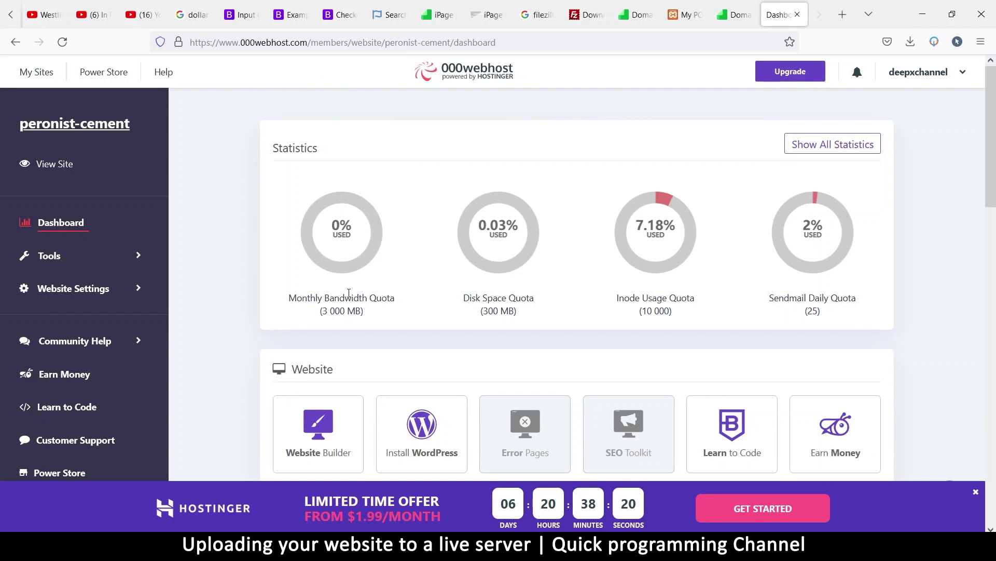
scroll(350, 274, "down", 2)
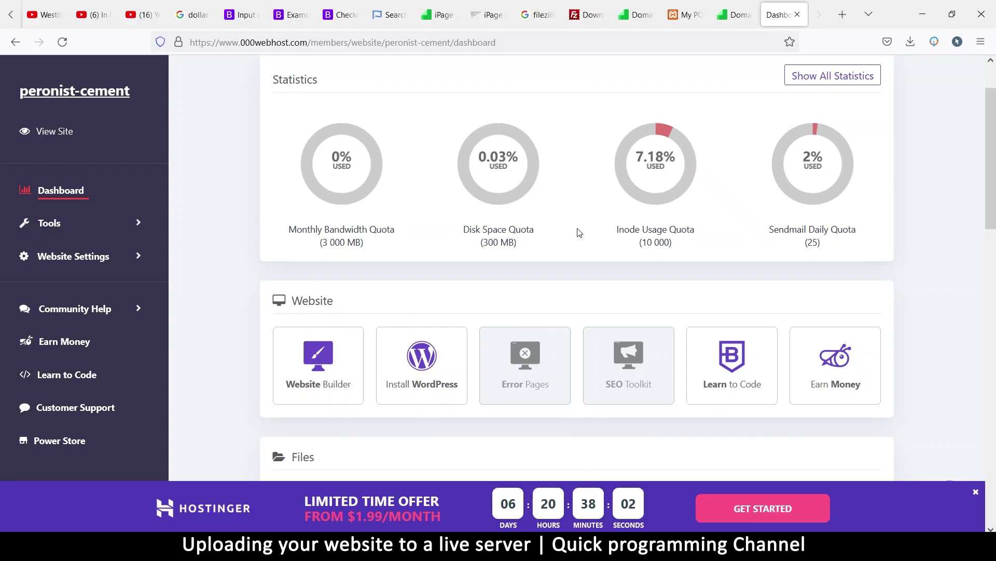
scroll(580, 232, "down", 4)
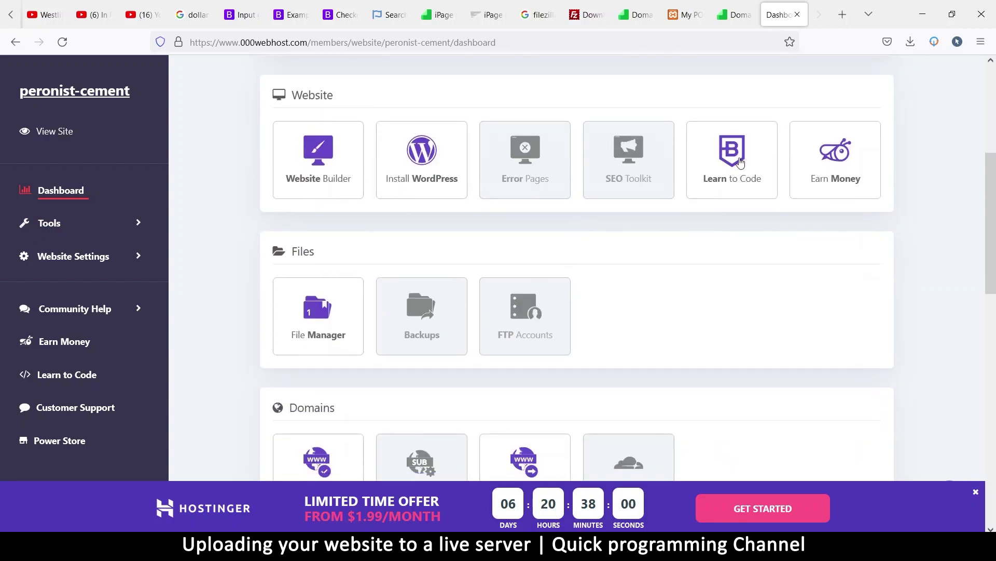
scroll(643, 266, "down", 3)
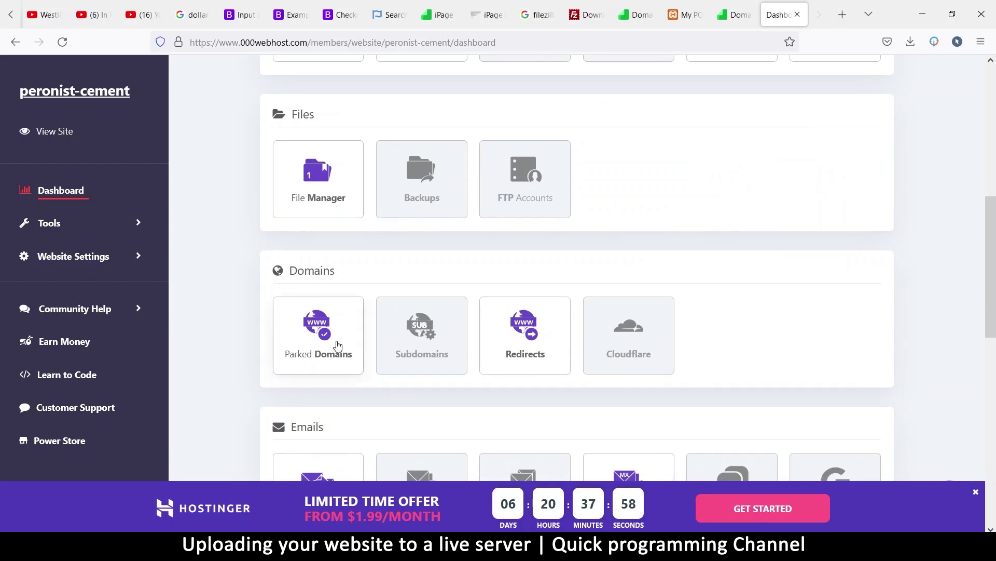
scroll(337, 345, "down", 1)
scroll(338, 345, "up", 1)
left_click(317, 171)
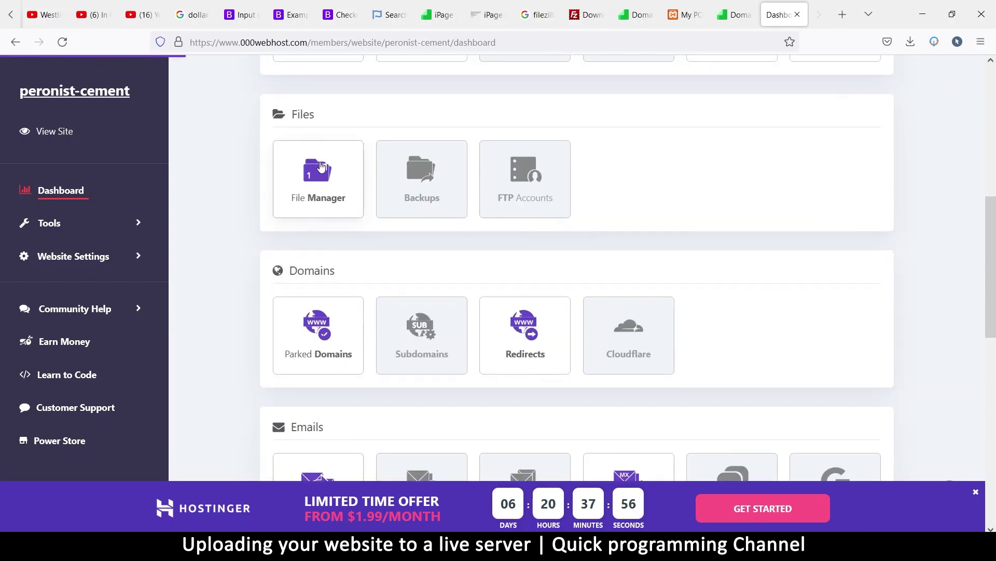
mouse_move(514, 168)
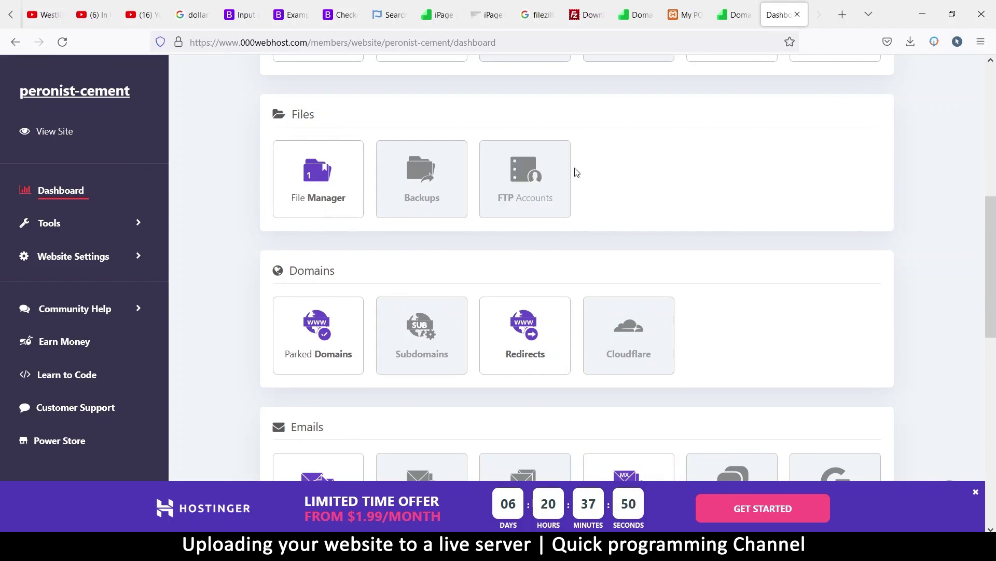
Step: Open peronist-cement's Upload Files page, launching the web file manager in a new tab
mouse_move(507, 203)
left_click(316, 177)
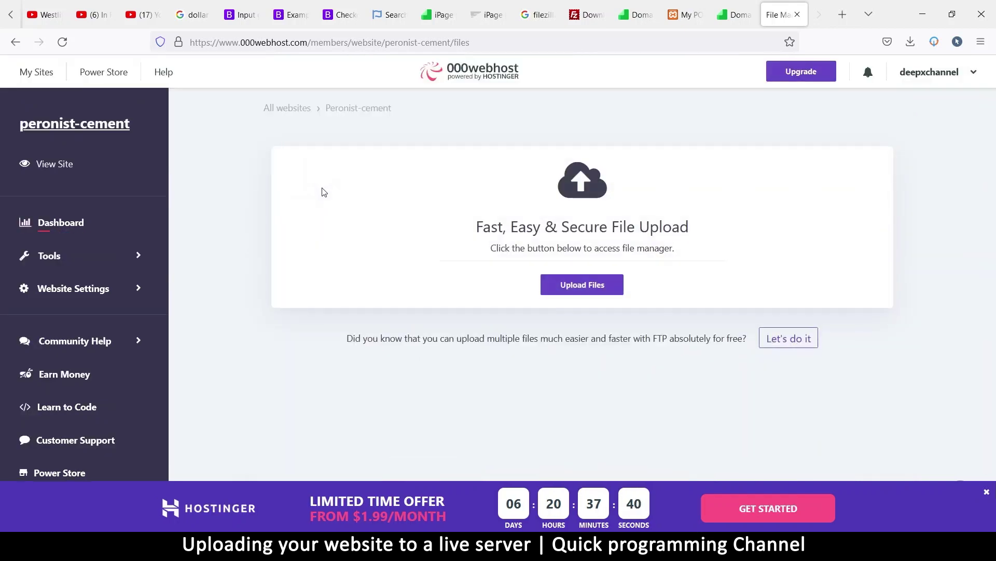
left_click(571, 287)
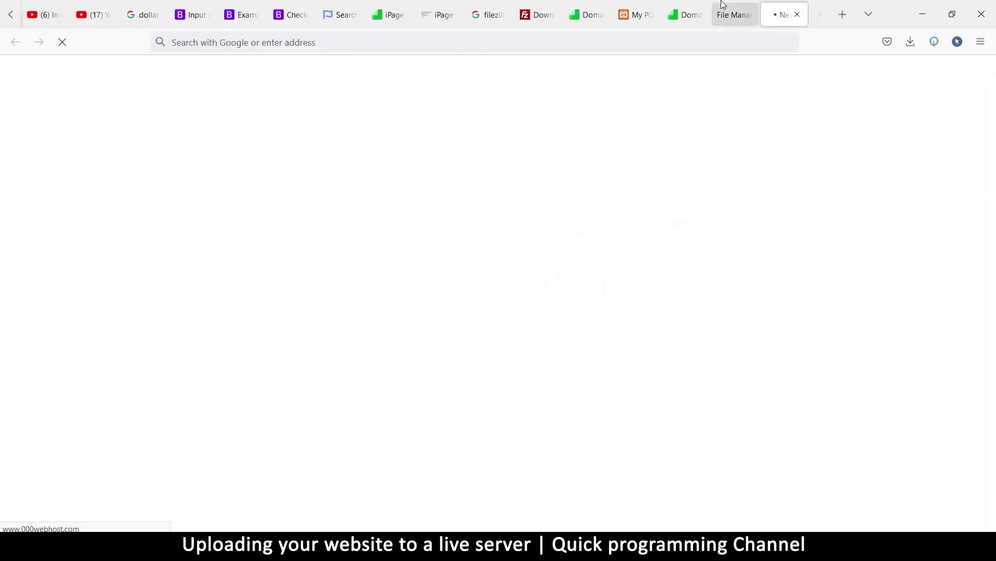
left_click(727, 13)
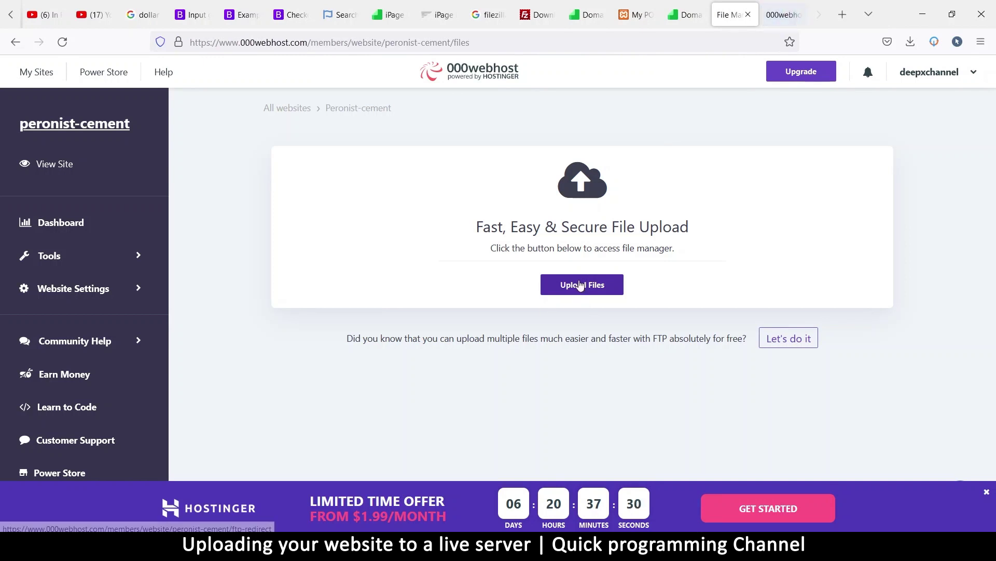
left_click(70, 224)
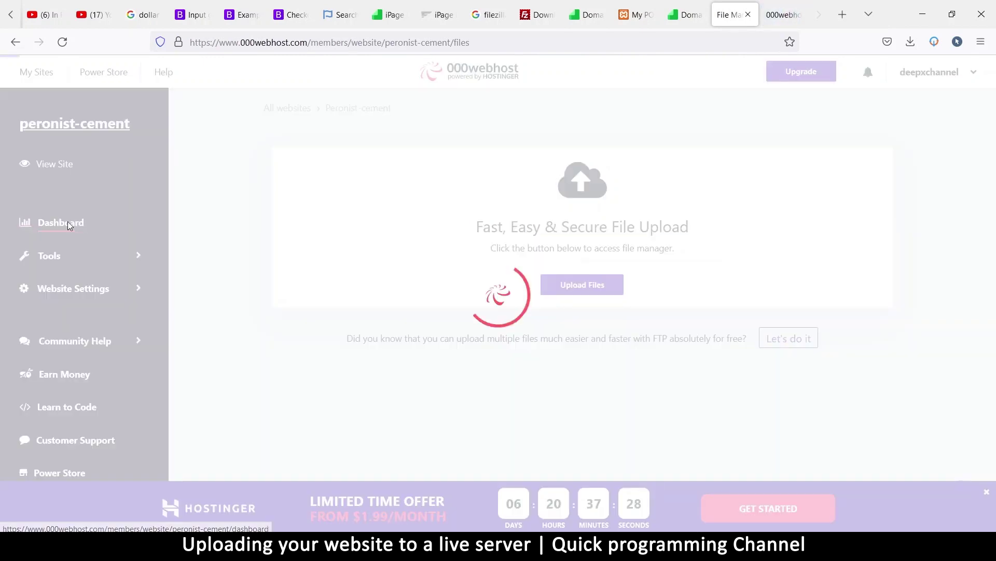
left_click(782, 8)
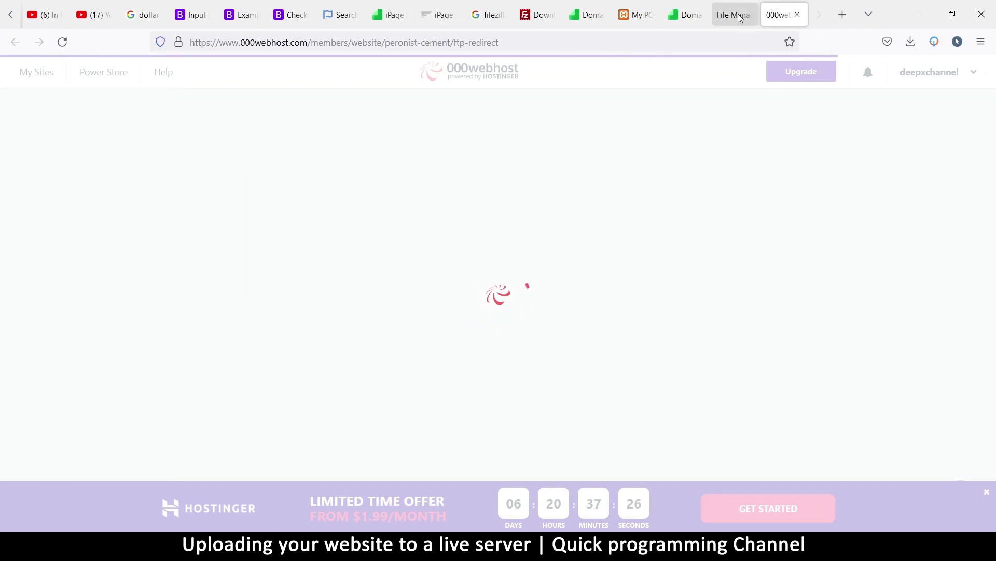
left_click(734, 14)
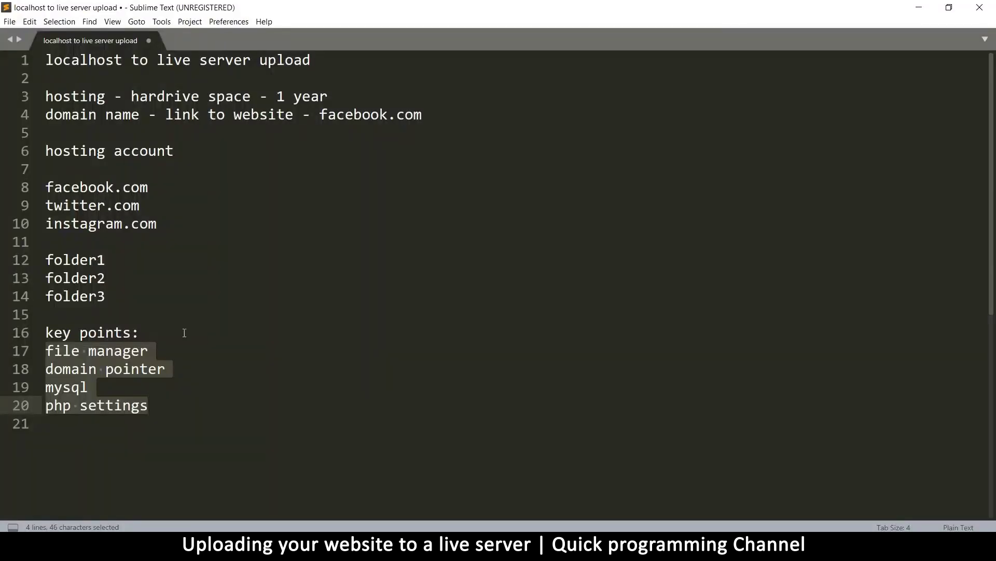
Step: Highlight the file manager, domain pointer and MySQL key points in the Sublime Text notes
left_click(96, 351)
left_click_drag(148, 350, 46, 348)
left_click_drag(167, 370, 46, 351)
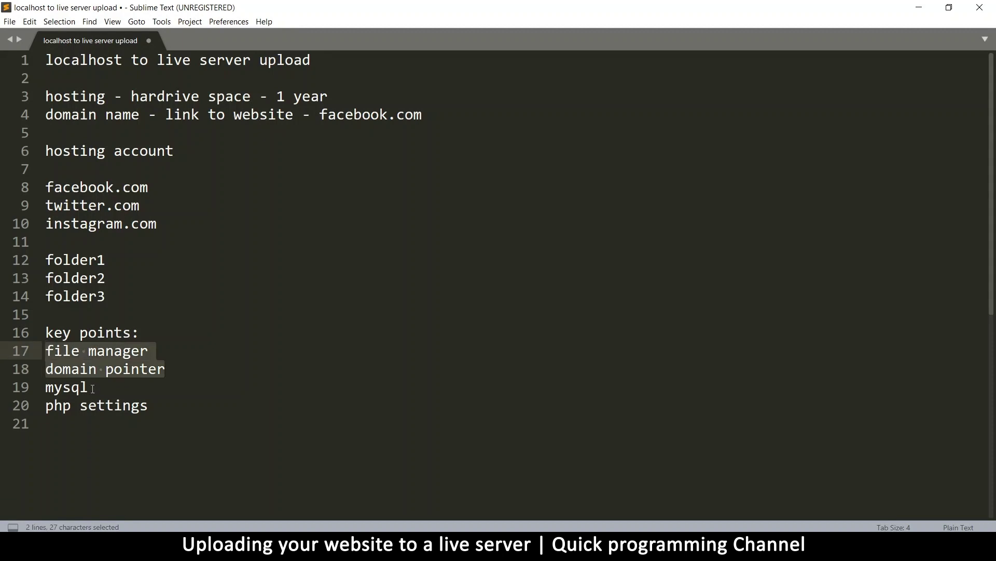
left_click_drag(93, 388, 46, 386)
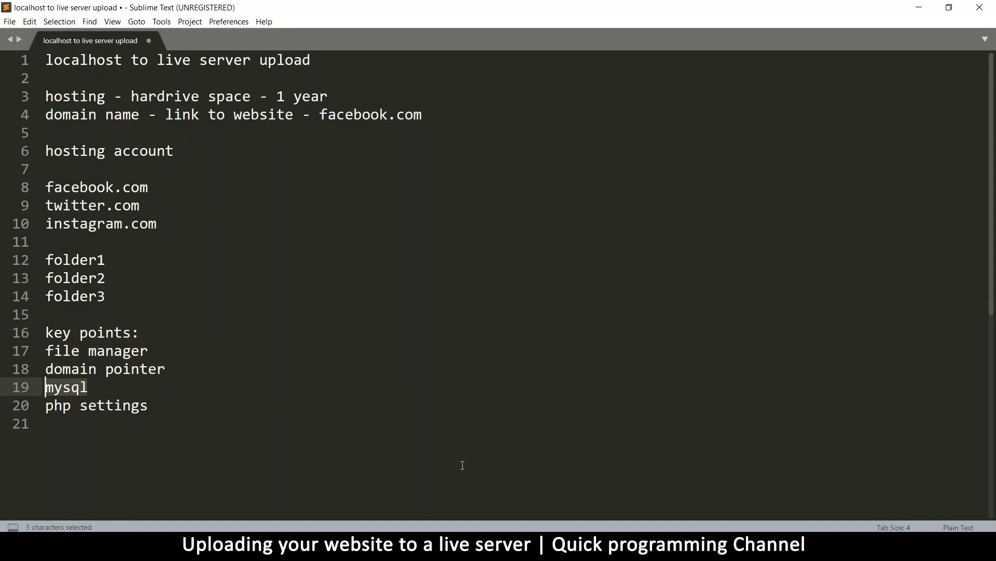
Step: Bring the Firefox window with the 000webhost peronist-cement dashboard back to the front
mouse_move(493, 548)
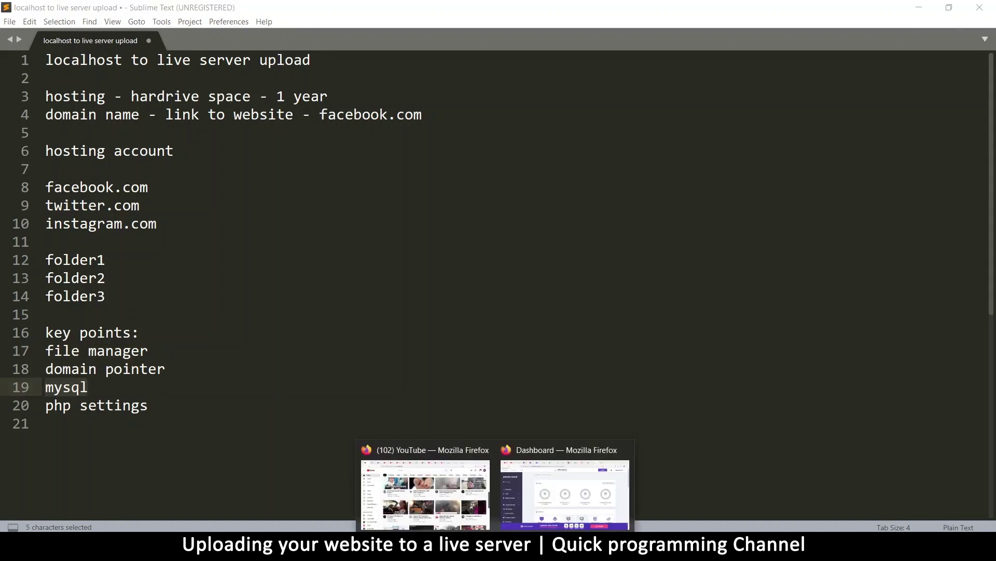
left_click(565, 488)
scroll(445, 301, "down", 5)
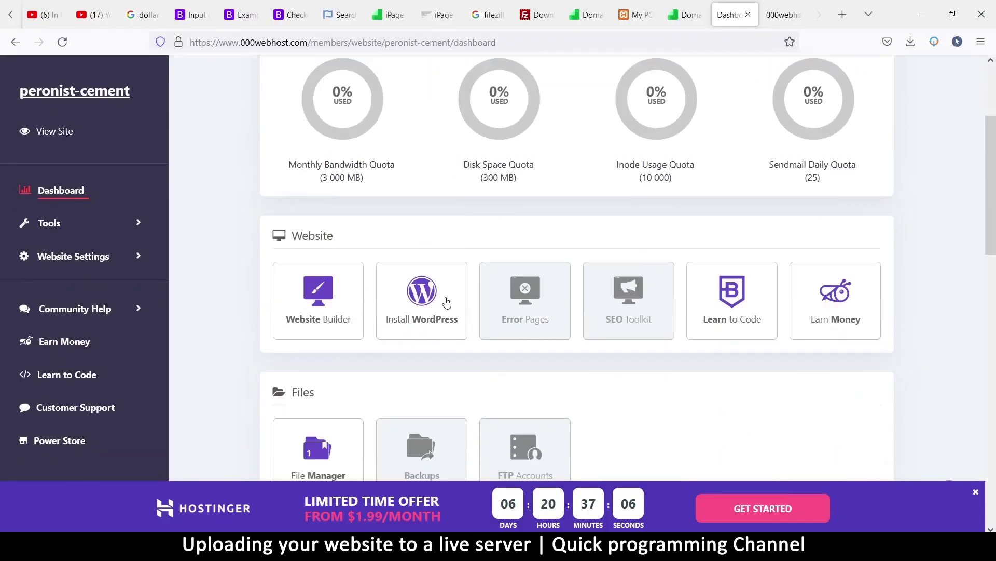
Step: Scroll down to the dashboard's Databases section and open MySQL Database
scroll(445, 305, "down", 4)
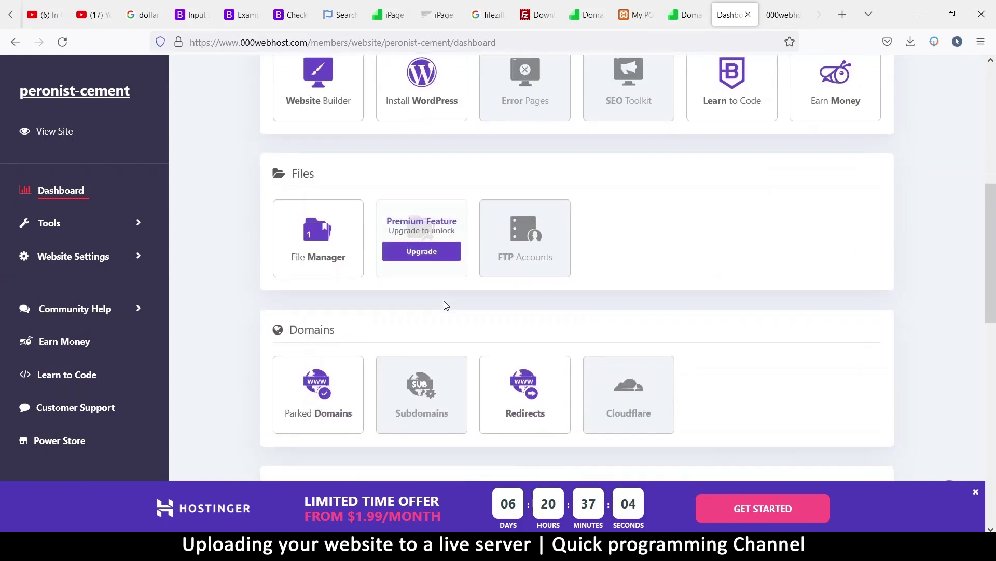
scroll(443, 305, "down", 4)
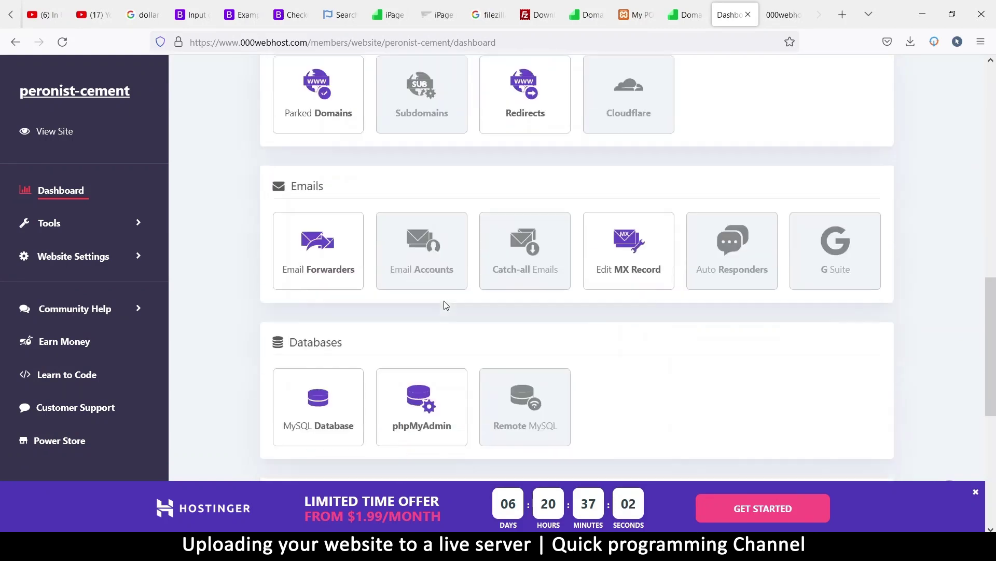
scroll(459, 337, "down", 3)
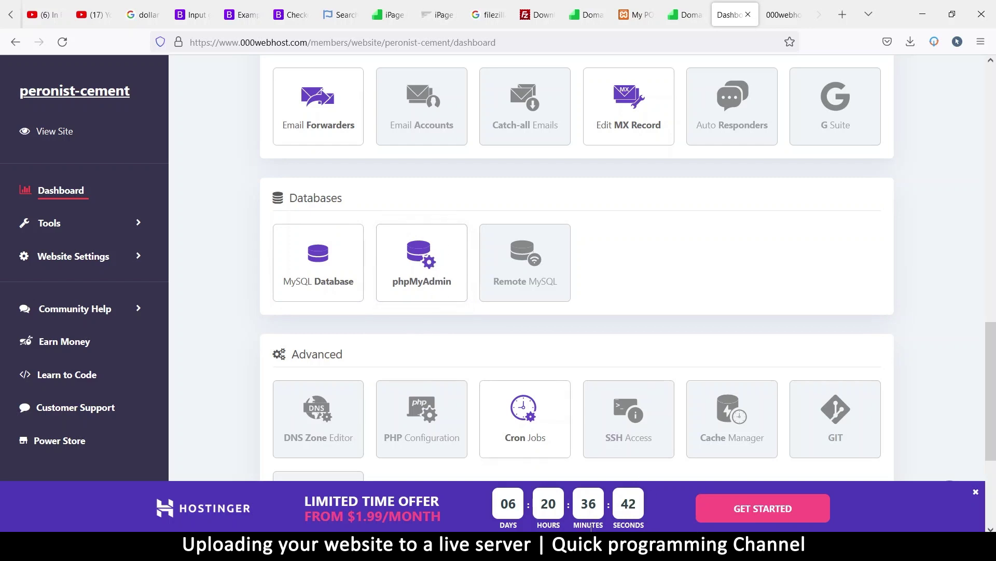
left_click(309, 260)
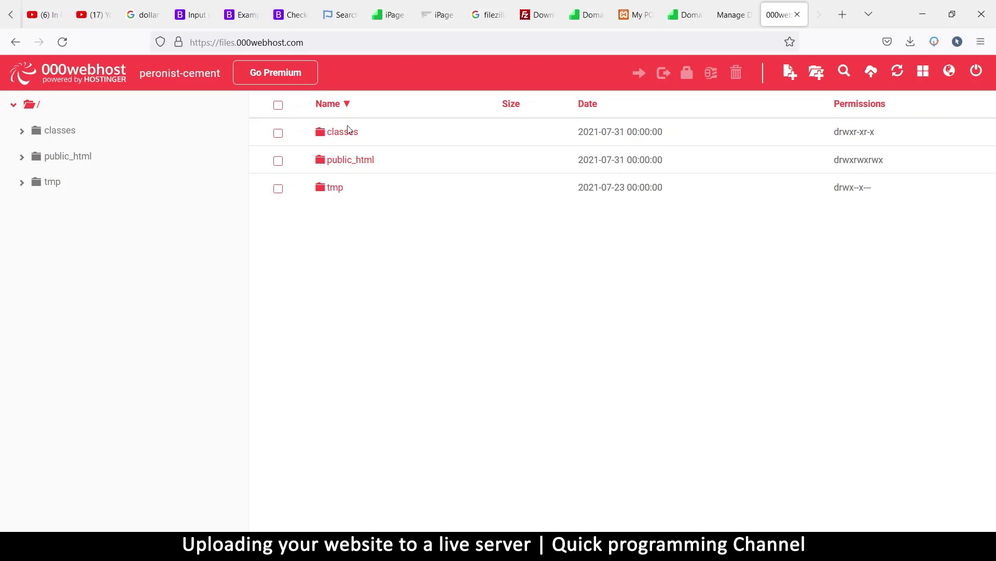
Step: Delete the classes and tmp folders from the site root
left_click(279, 134)
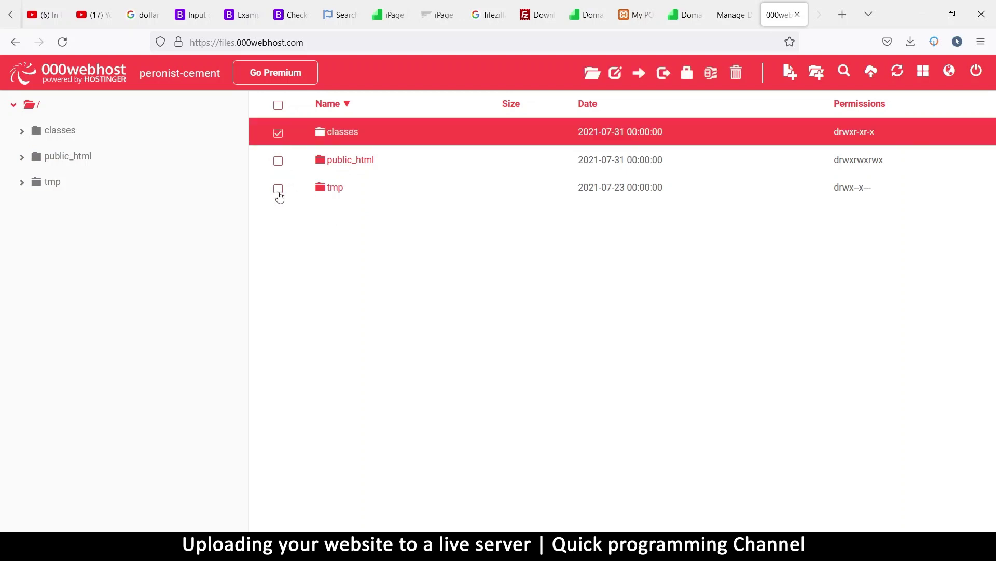
left_click(278, 190)
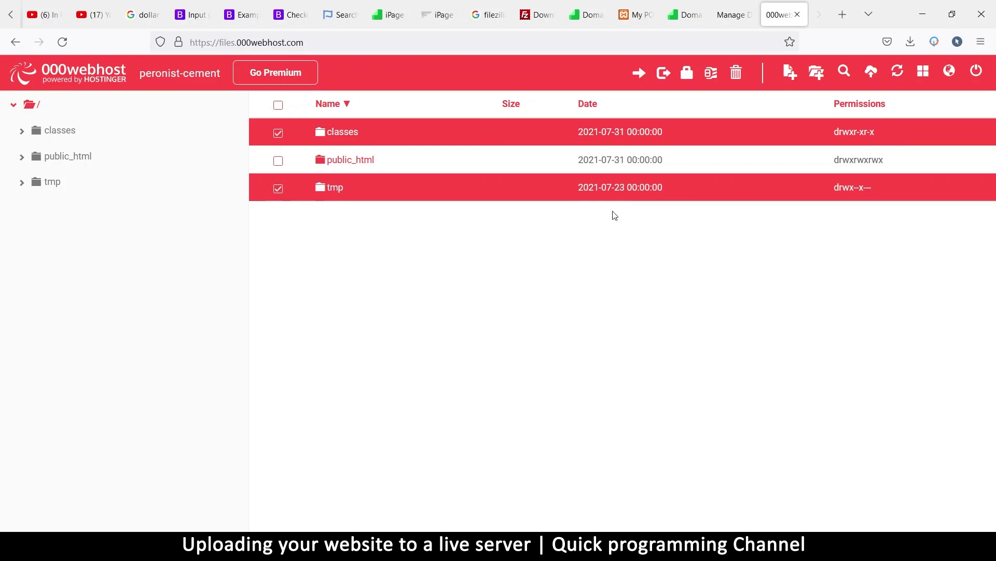
left_click(737, 73)
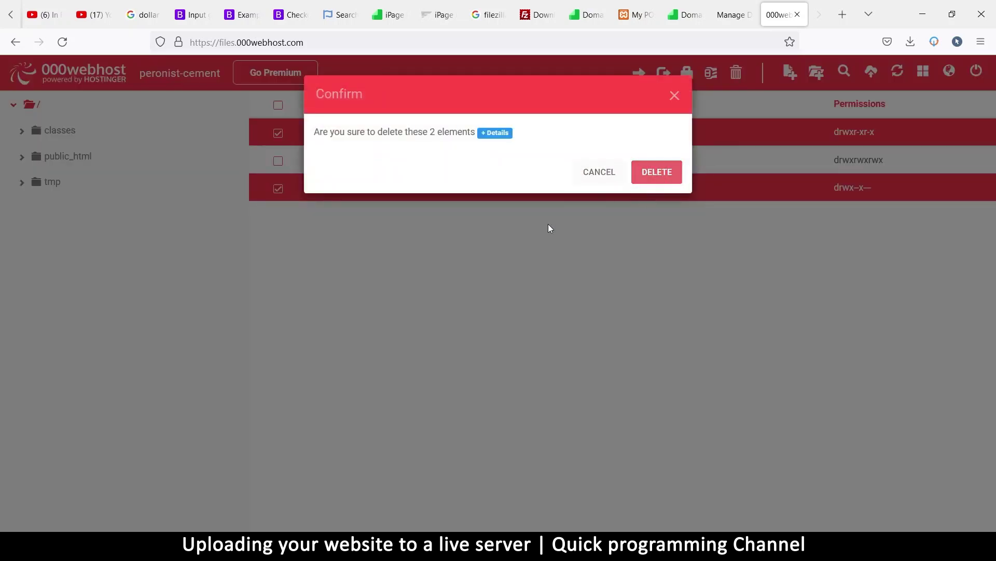
key("Return")
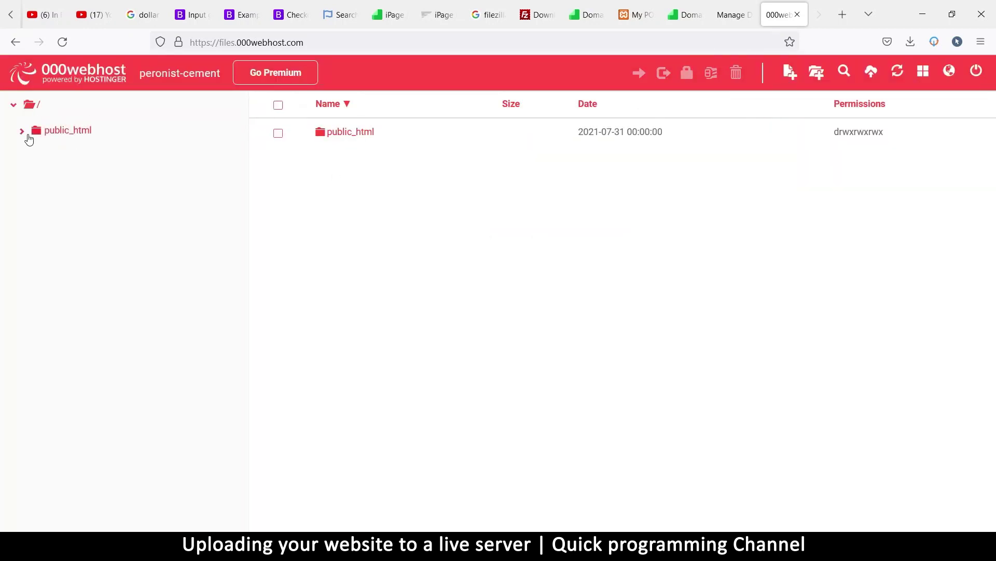
Step: Delete index.php, home.php and .htaccess from public_html, then return to the root folder
left_click(55, 132)
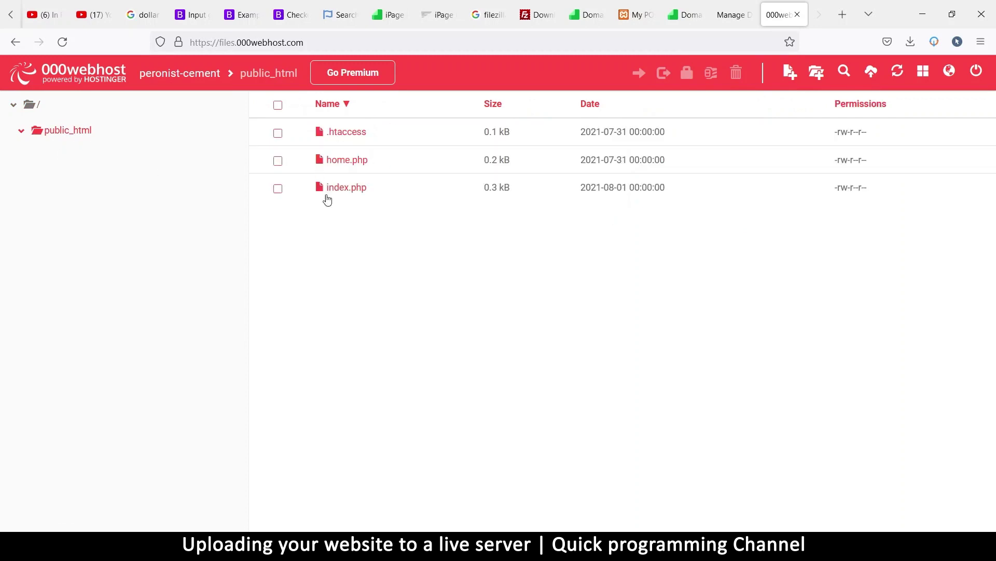
left_click(278, 189)
left_click(278, 161)
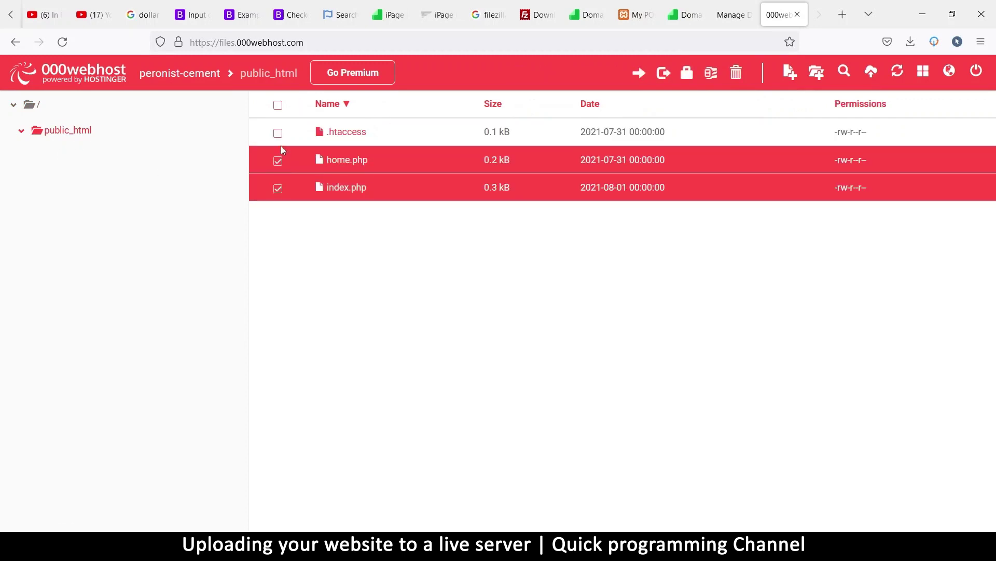
left_click(278, 133)
left_click(729, 75)
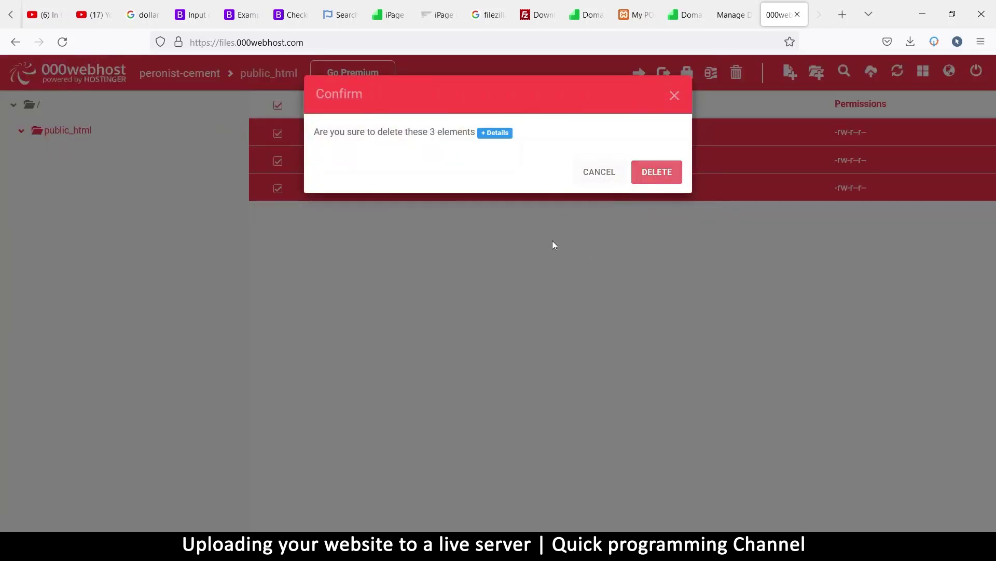
key("Return")
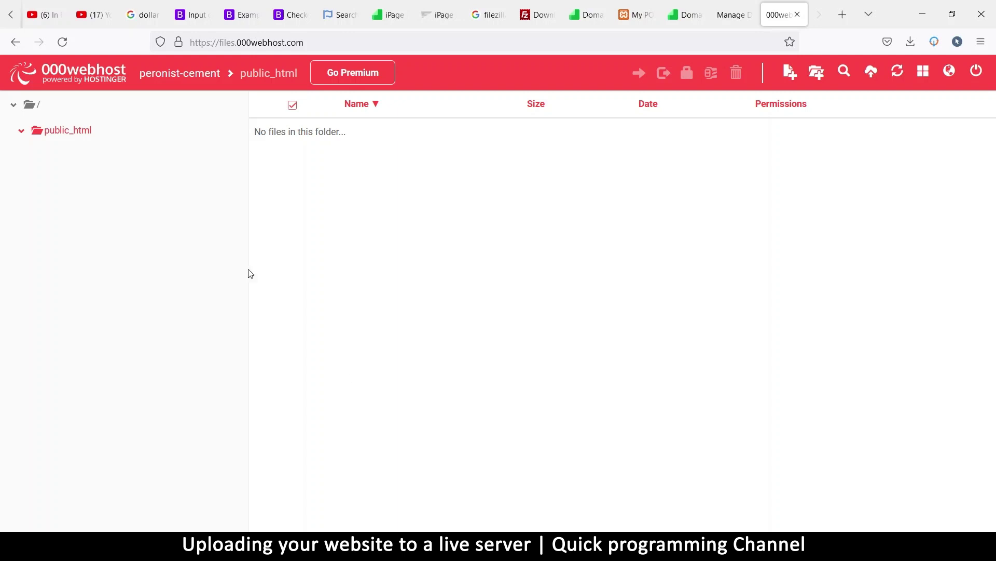
left_click(32, 105)
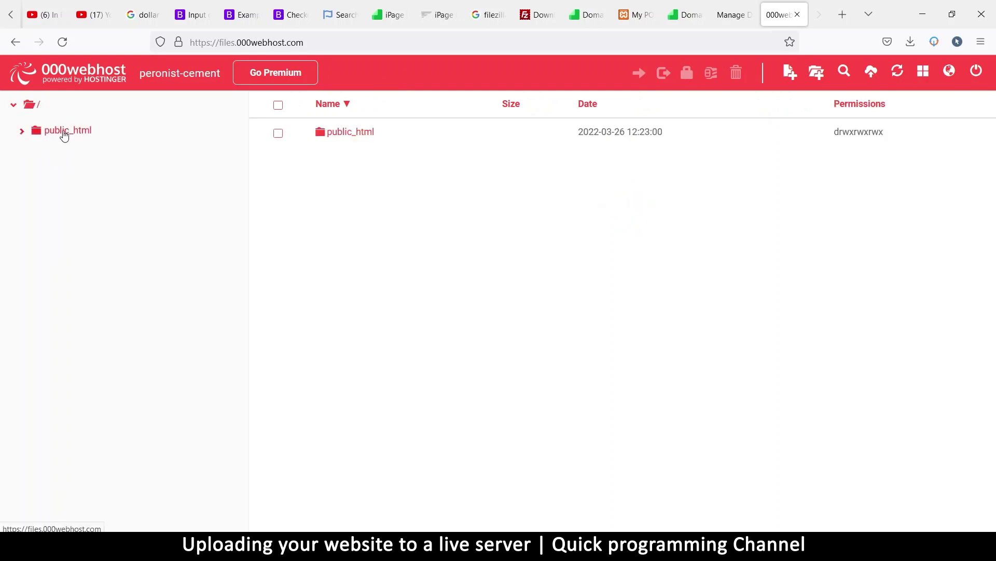
left_click(335, 549)
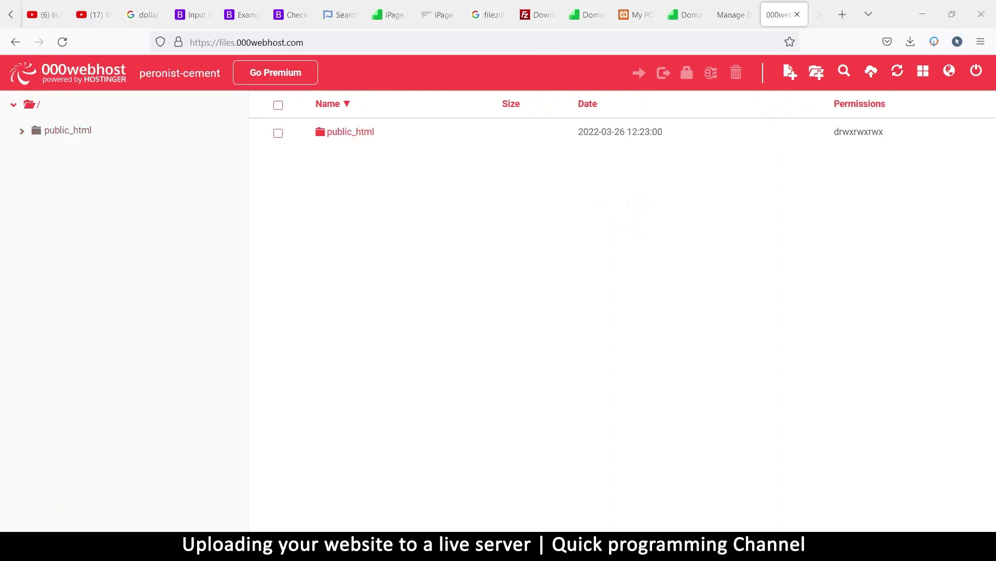
Step: Check the local pos project's public and app folders in File Explorer, then return to Firefox
left_click(198, 511)
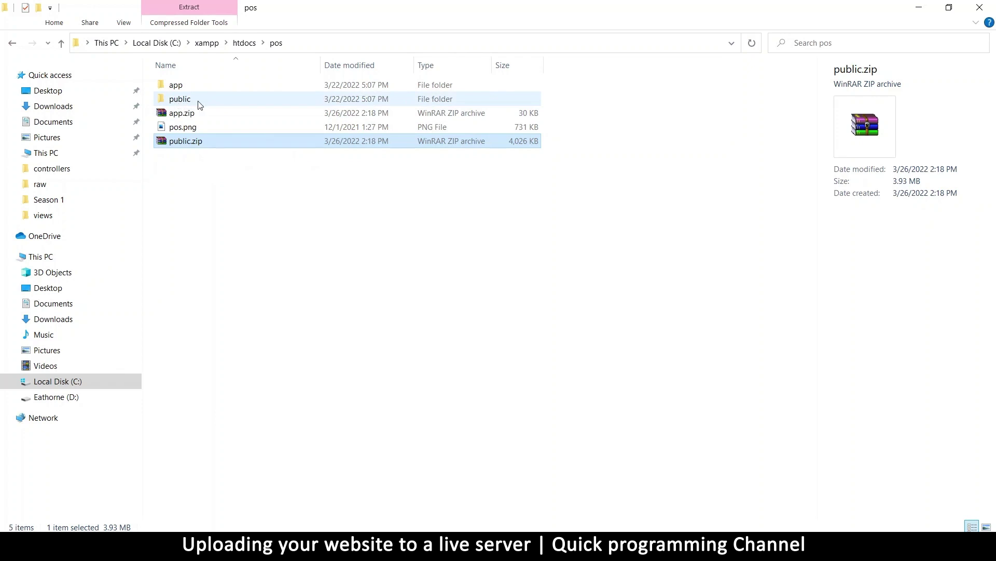
left_click(186, 102)
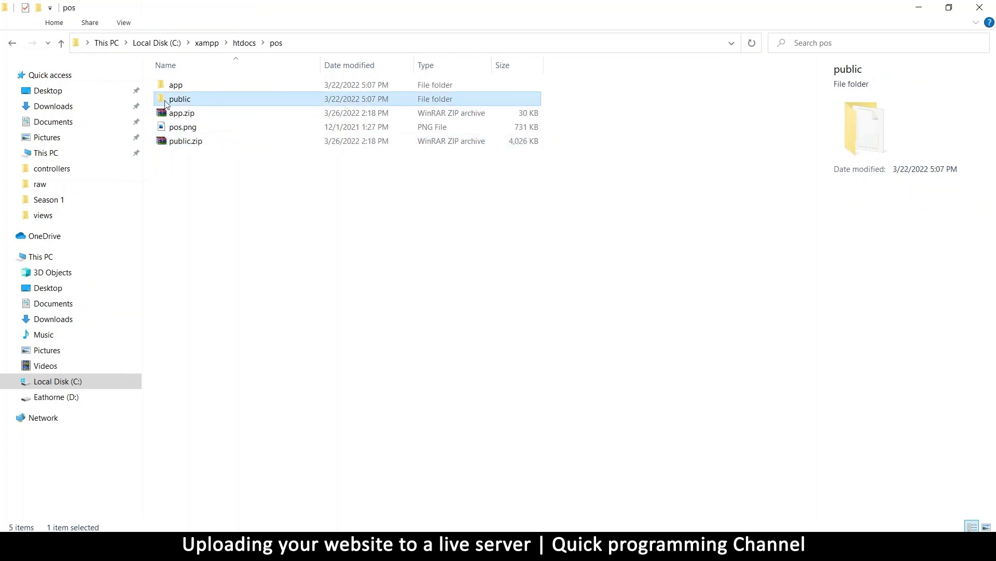
double_click(187, 103)
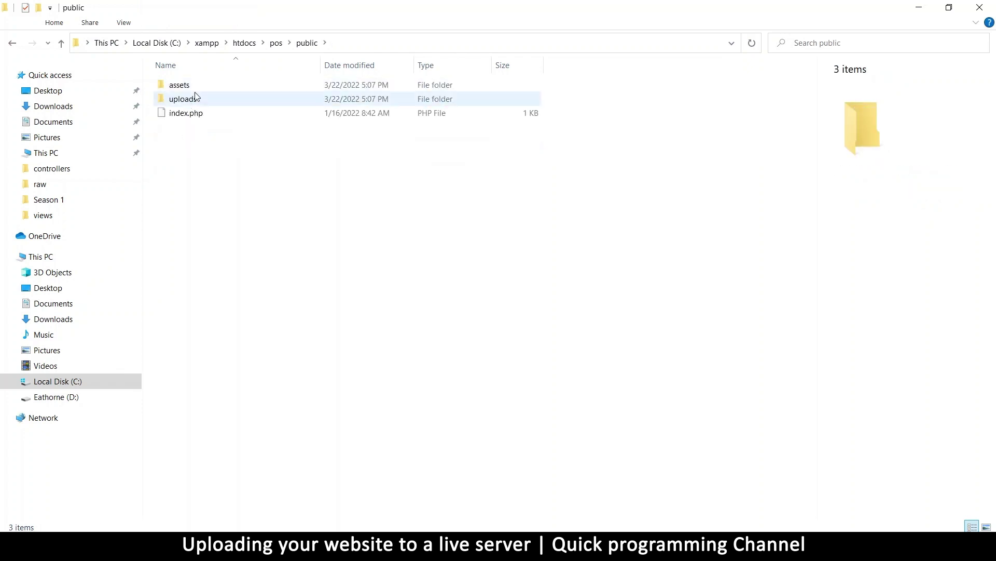
left_click(277, 43)
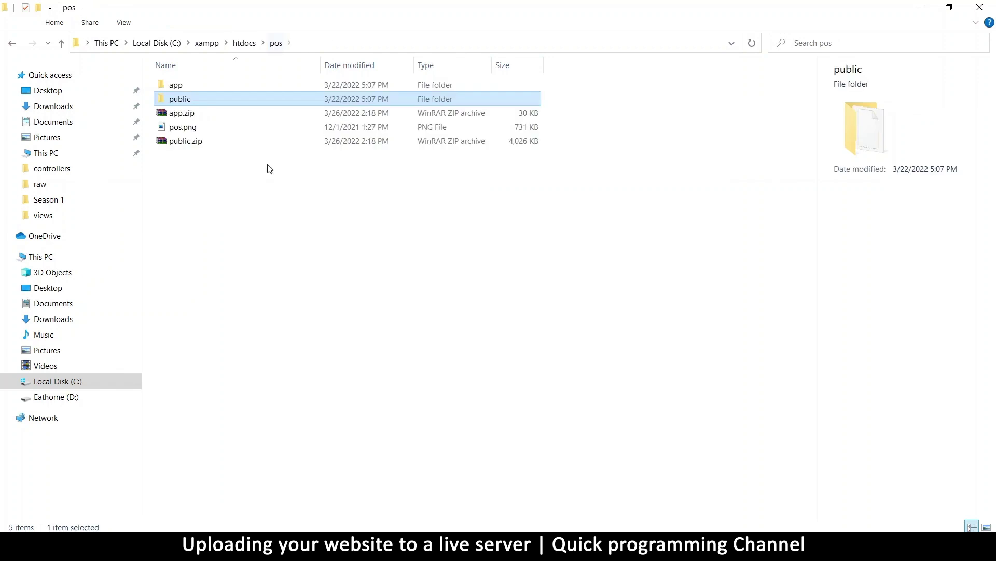
left_click(177, 86)
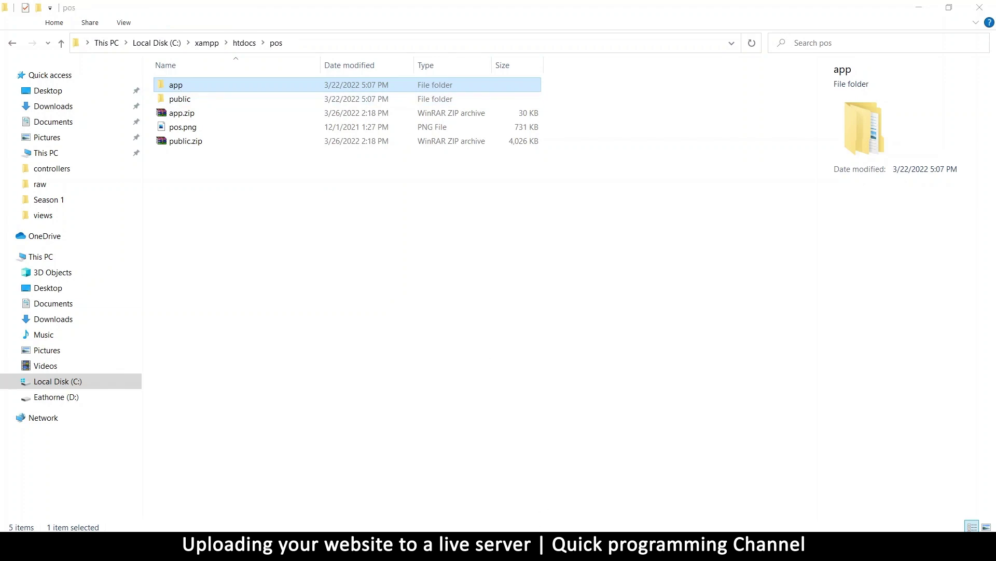
left_click(559, 492)
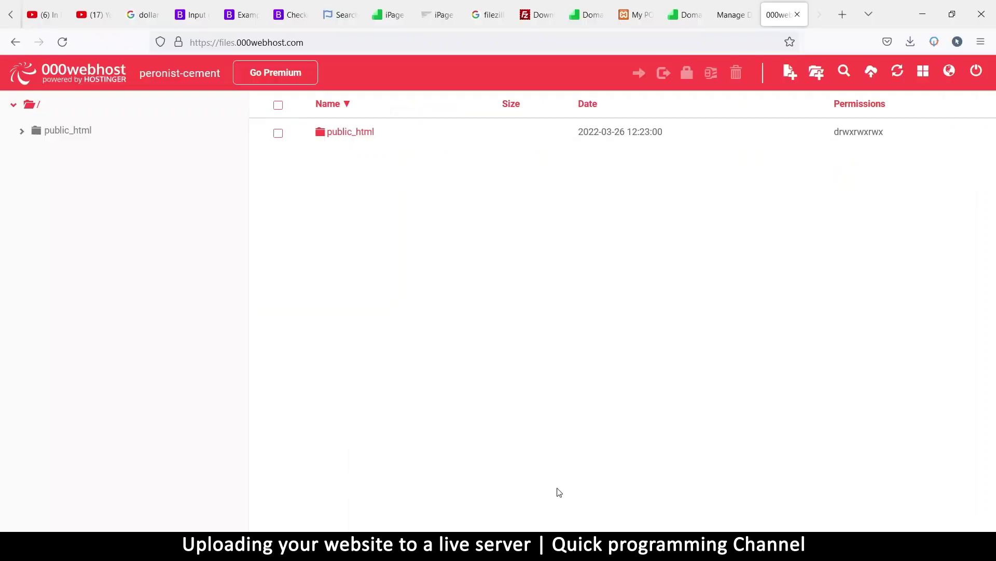
Step: Create a new empty index.php file inside public_html
left_click(67, 133)
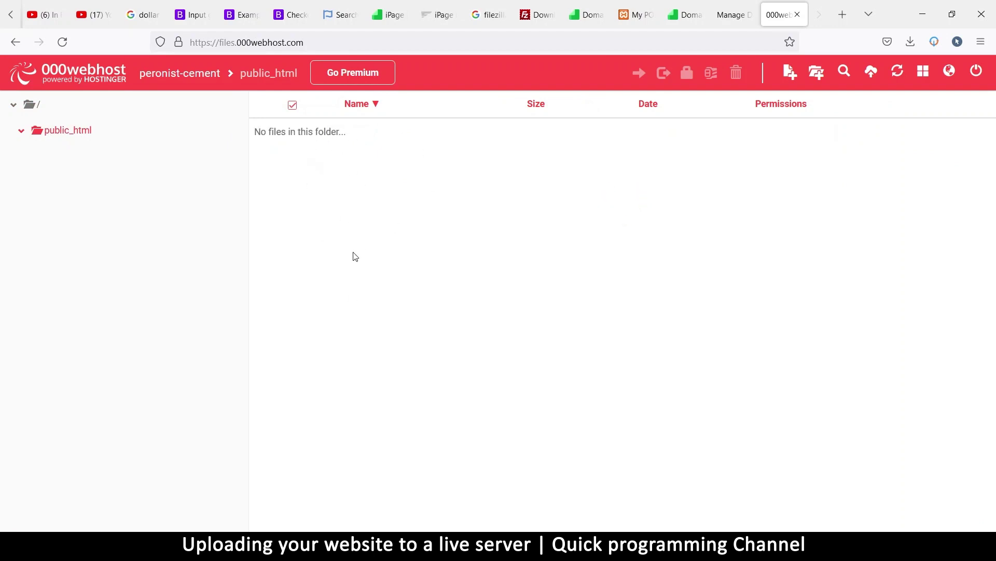
right_click(322, 153)
left_click(294, 149)
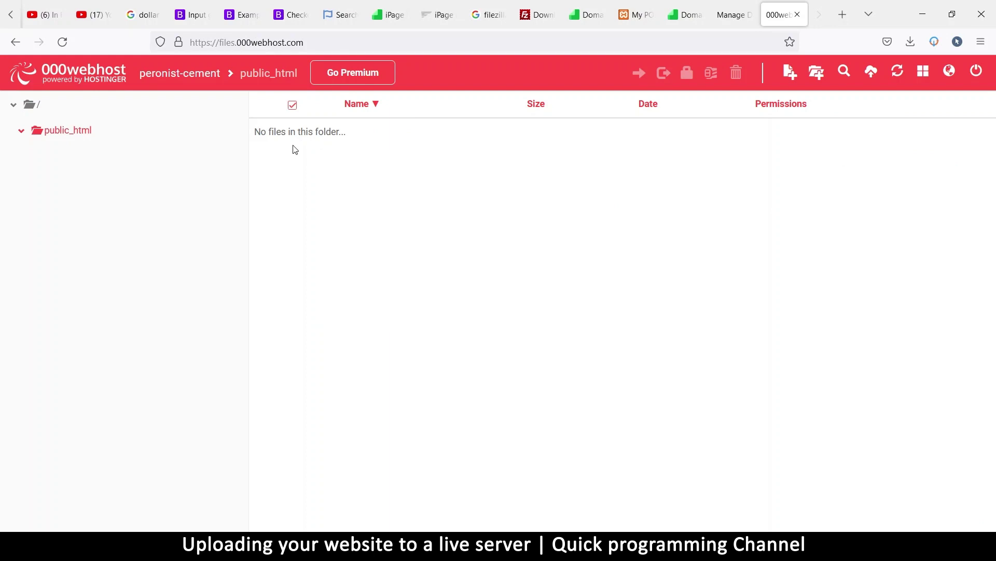
left_click(791, 75)
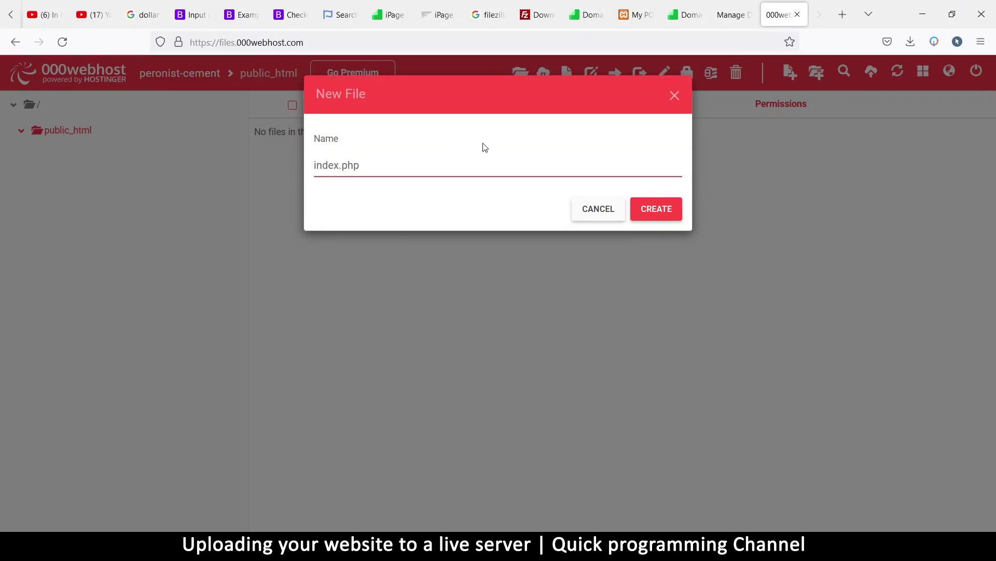
left_click(646, 208)
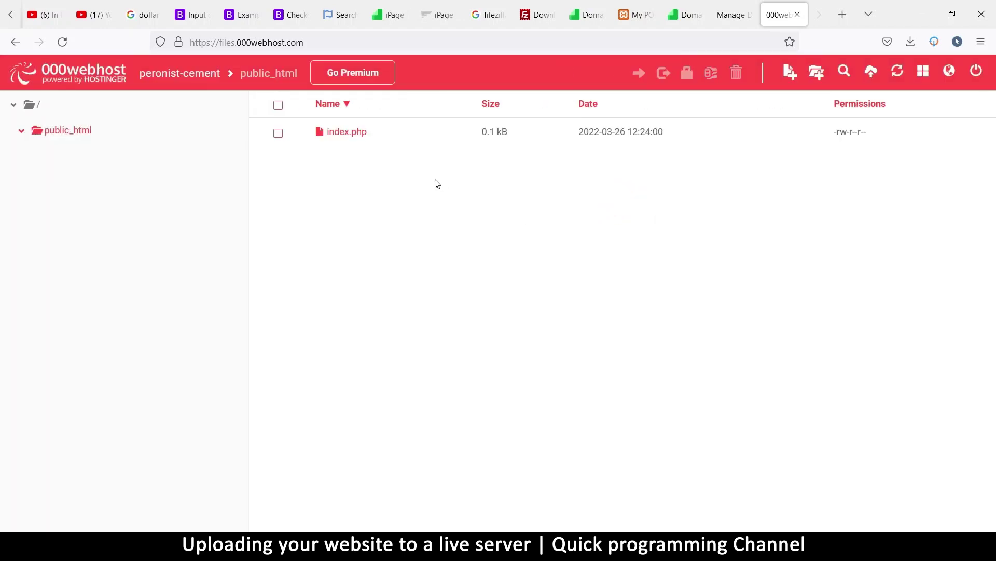
left_click(363, 134)
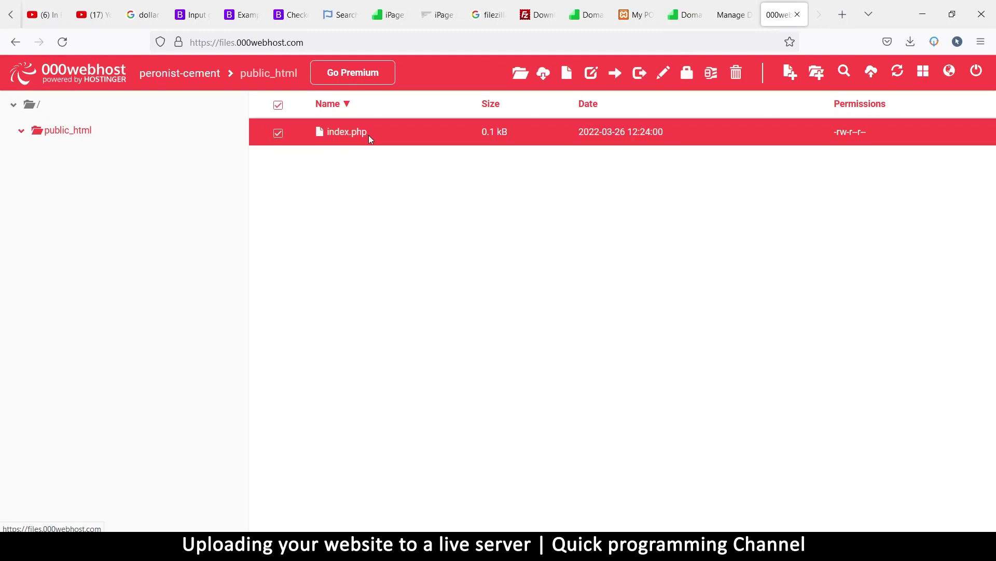
Step: Add the heading 'this is my website' to index.php, then save and close the file
left_click(664, 73)
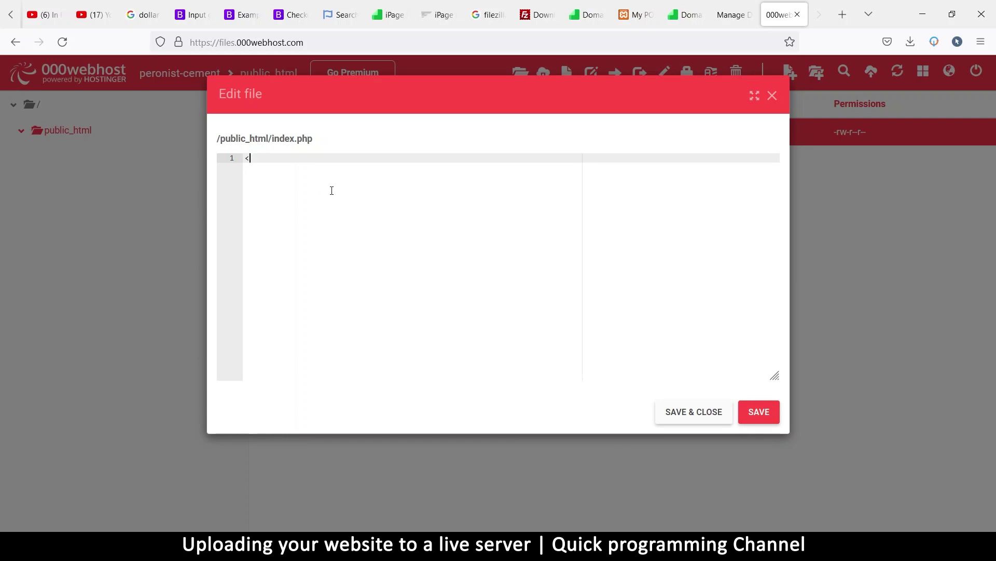
type("this is my webis")
key("BackSpace")
key("BackSpace")
key("BackSpace")
key("BackSpace")
type("sit")
left_click(759, 412)
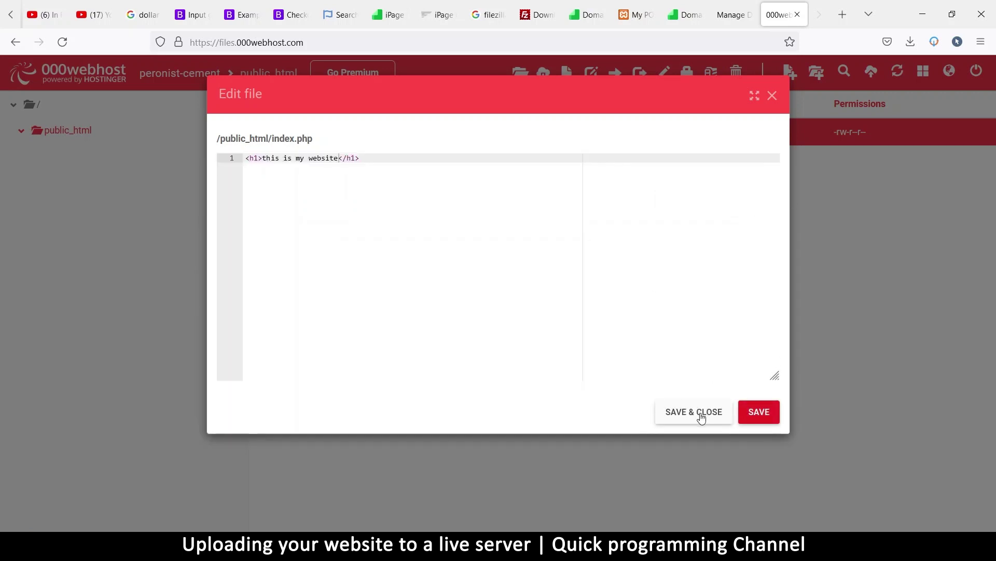
left_click(700, 415)
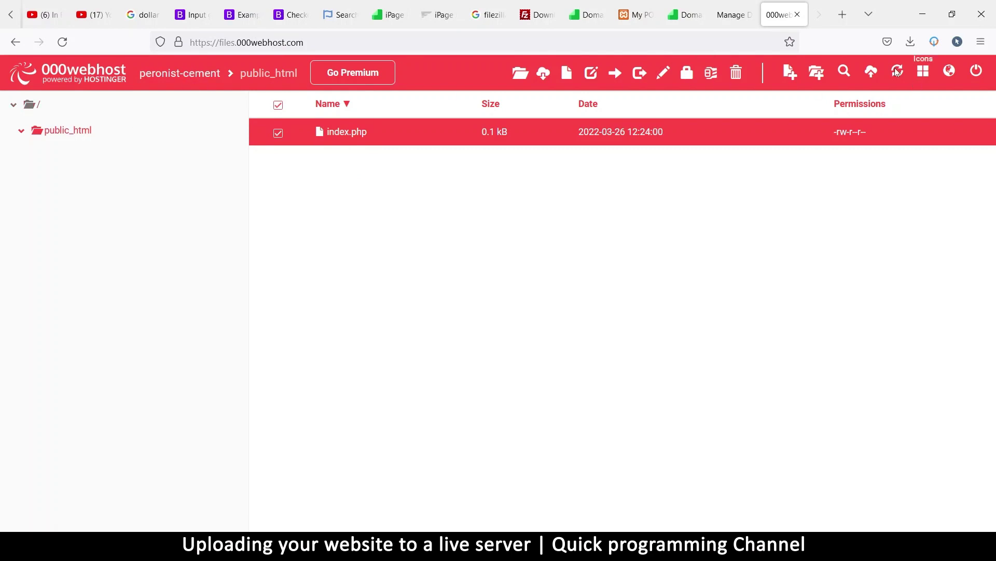
left_click(735, 14)
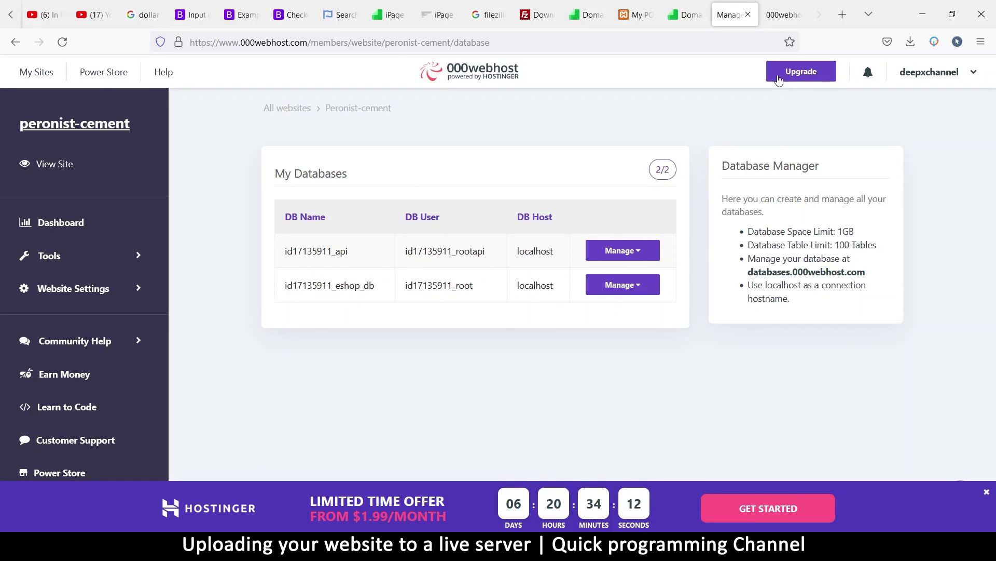
left_click(784, 14)
left_click(733, 15)
right_click(53, 170)
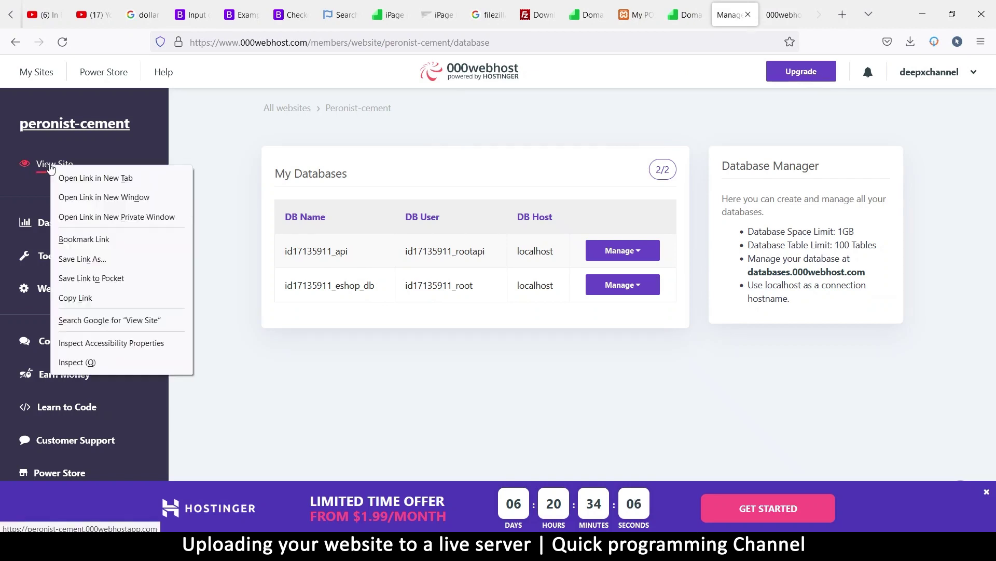
left_click(107, 178)
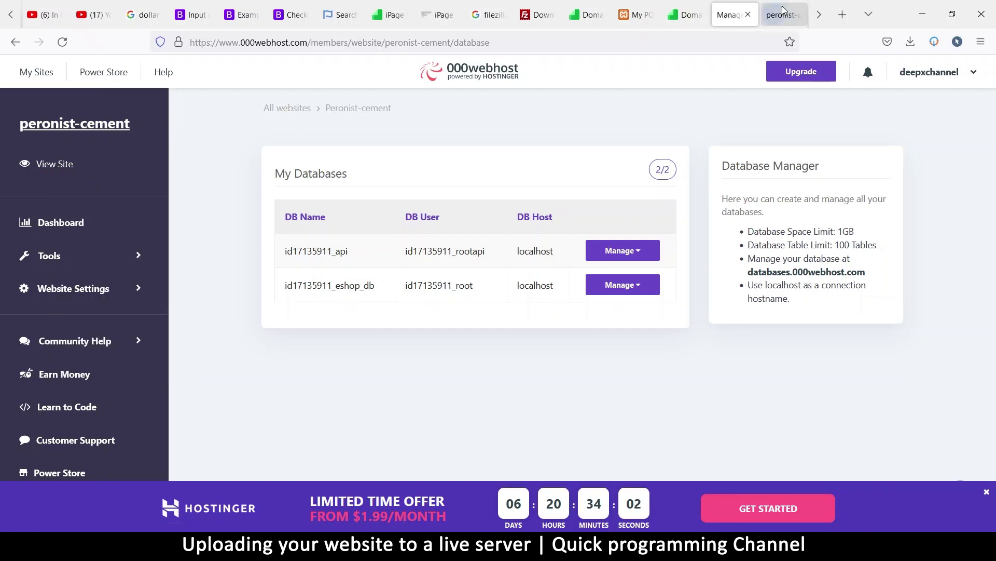
left_click(775, 9)
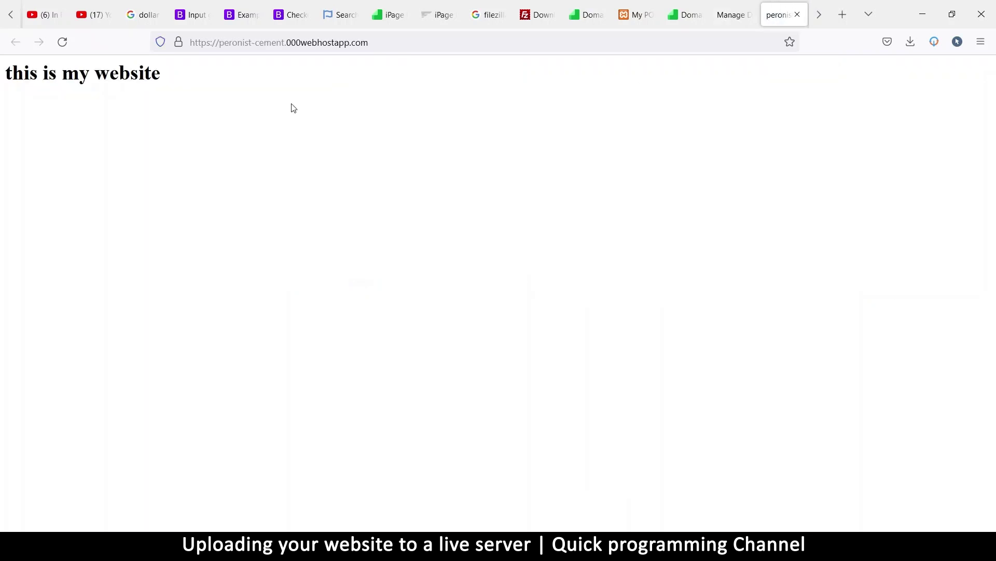
left_click_drag(16, 73, 250, 89)
left_click(250, 89)
scroll(770, 6, "down", 1)
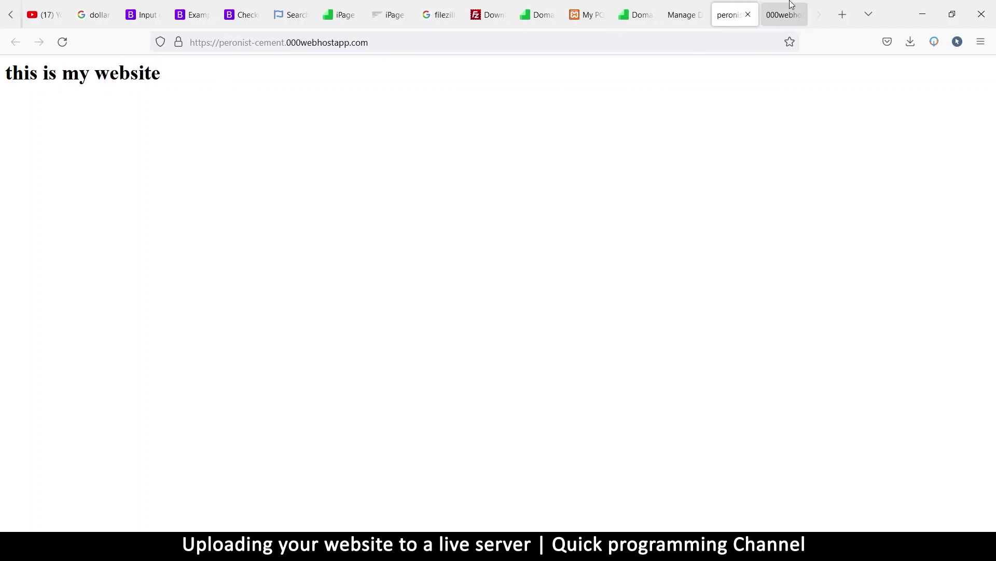
left_click(783, 11)
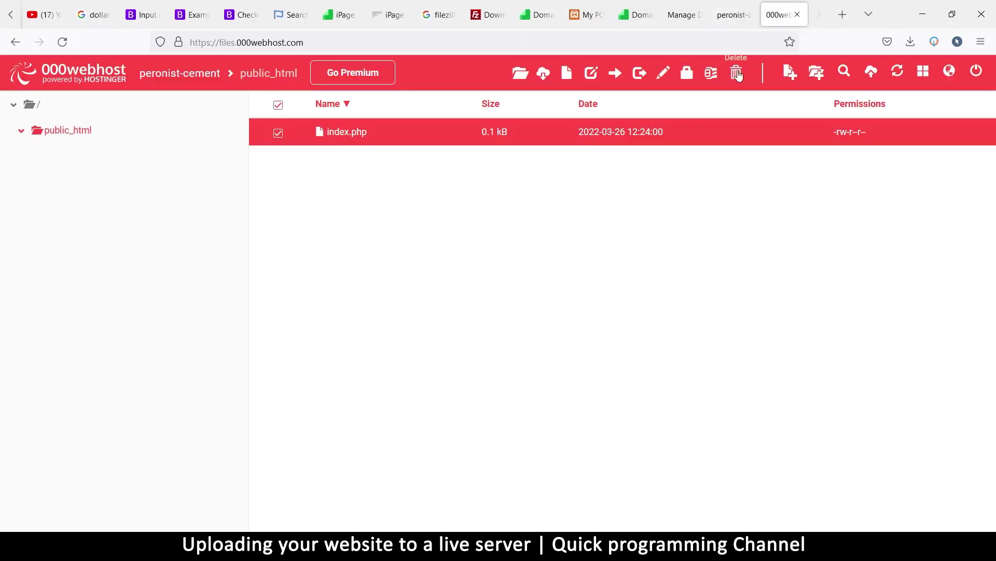
left_click(739, 8)
left_click_drag(172, 76, 2, 69)
left_click(123, 110)
left_click_drag(188, 78, 4, 73)
left_click(174, 132)
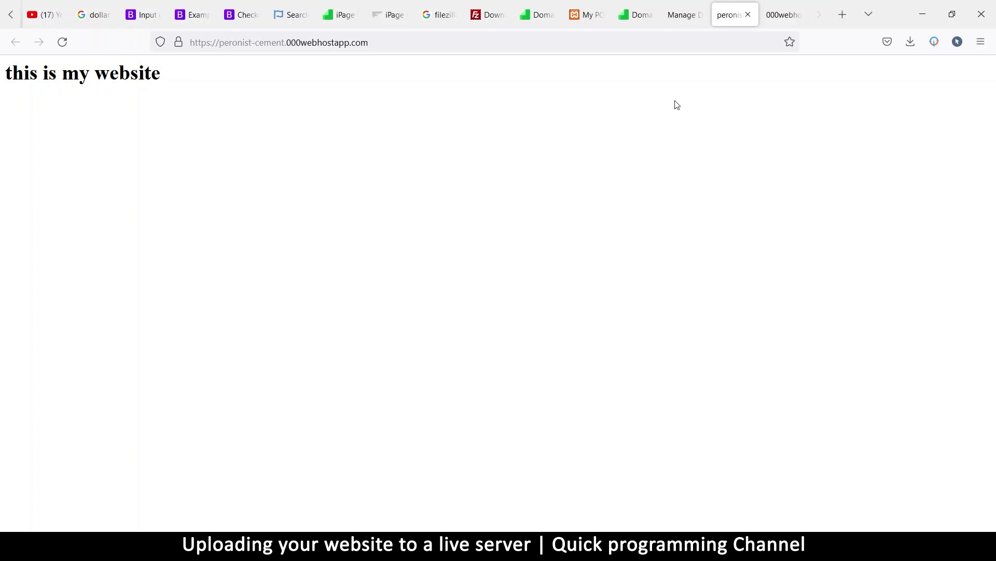
left_click(686, 6)
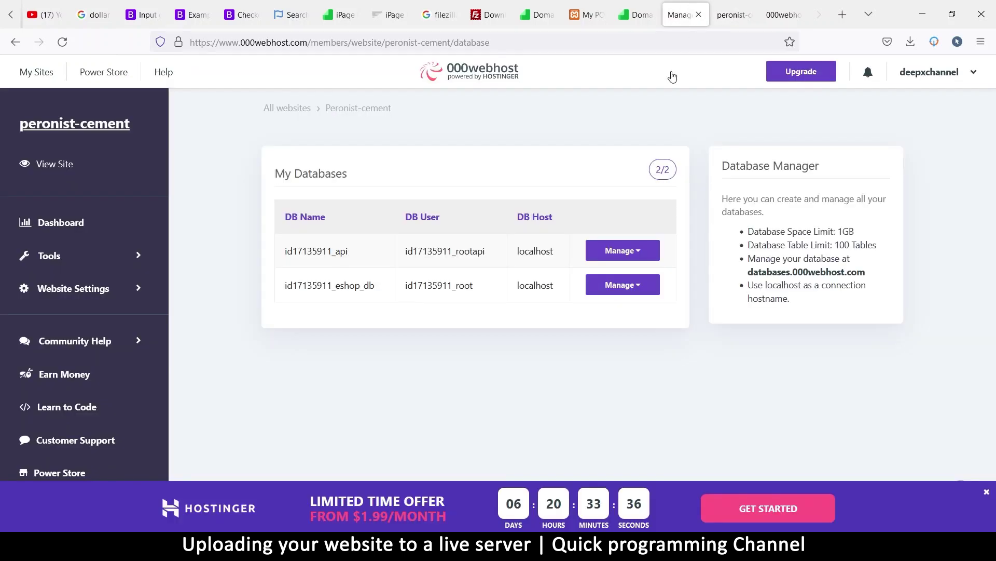
Step: Delete index.php from public_html and return to the root / folder
left_click(786, 12)
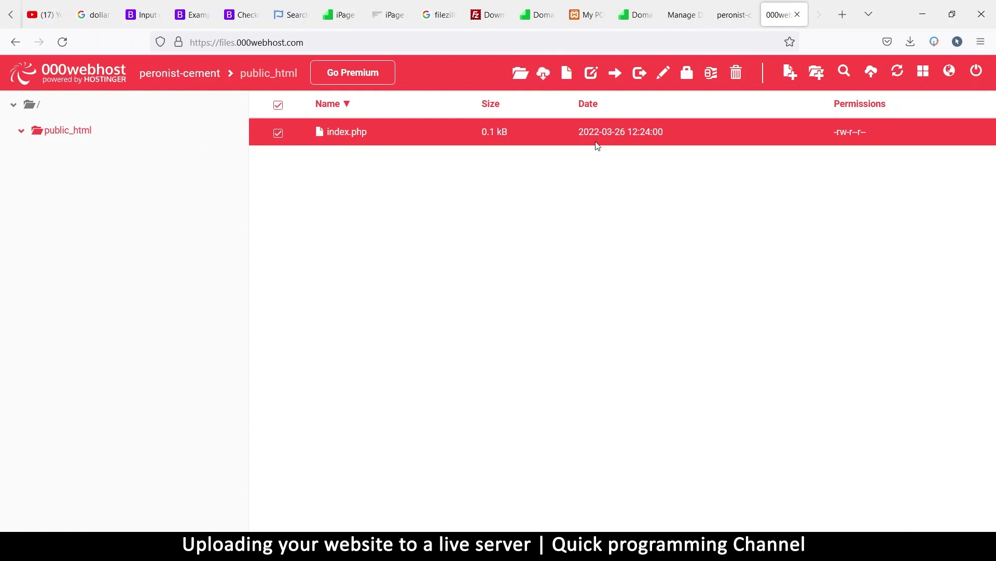
left_click(737, 73)
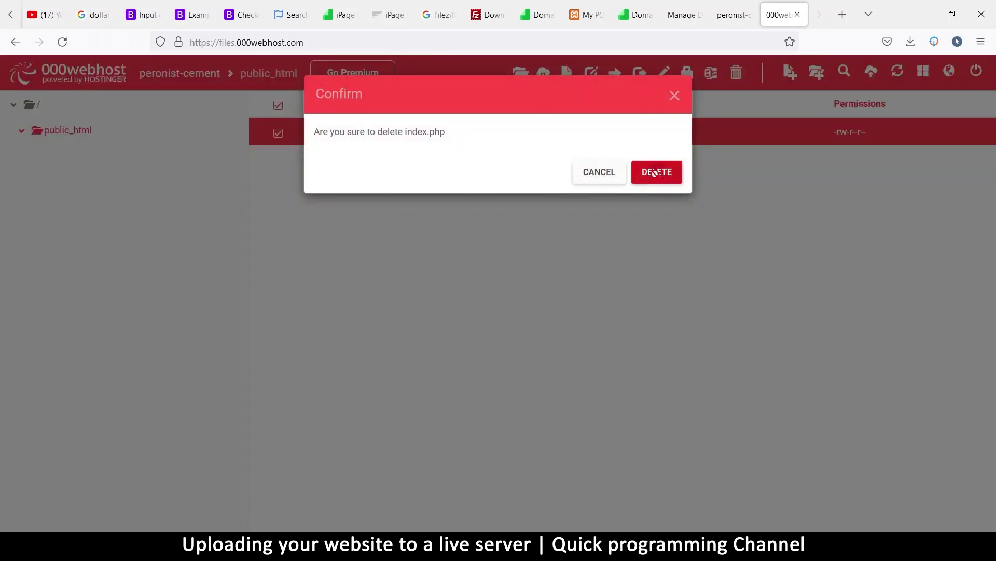
key("Return")
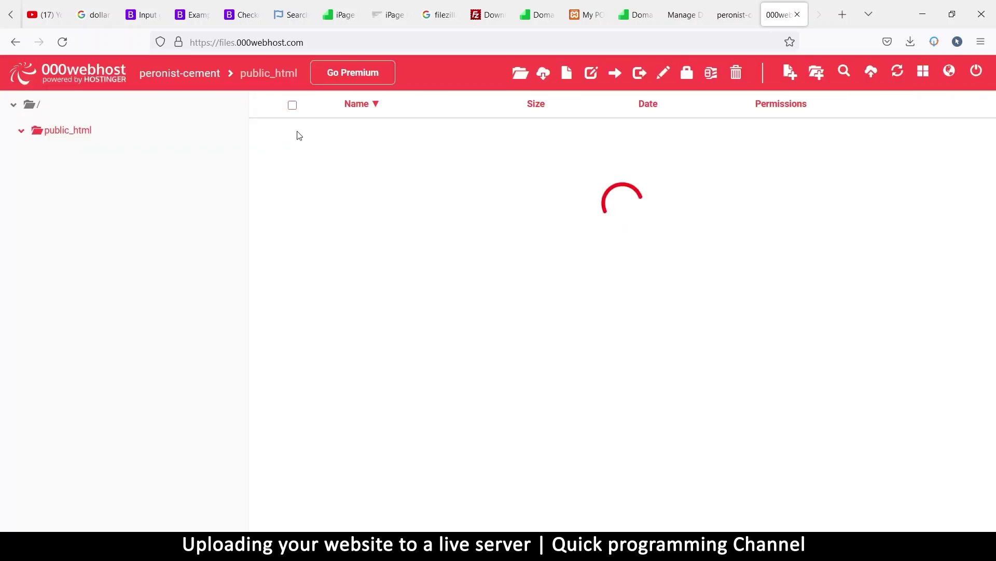
left_click(31, 105)
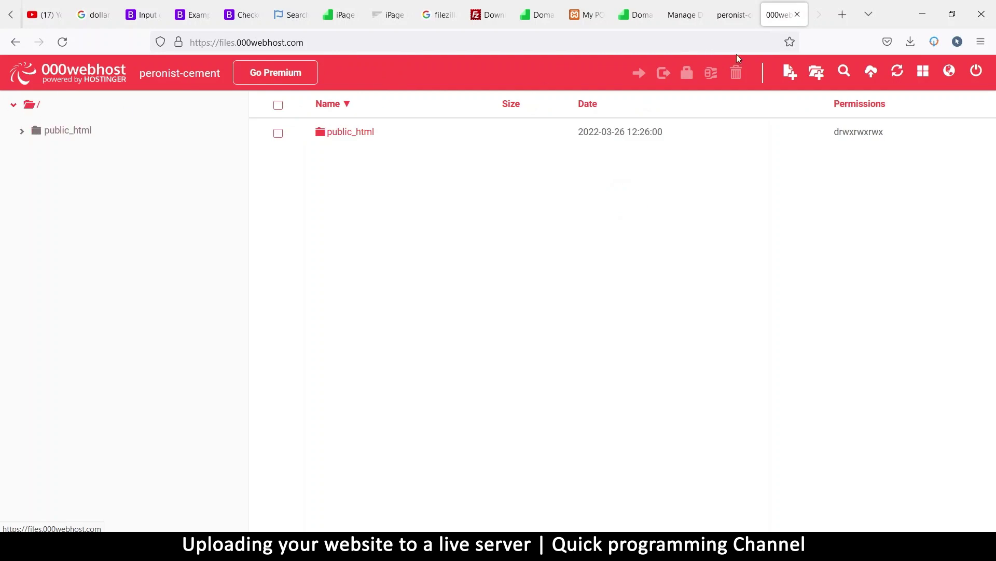
Step: Upload app.zip and public.zip from C:\xampp\htdocs\pos to the site root
left_click(872, 72)
left_click(523, 165)
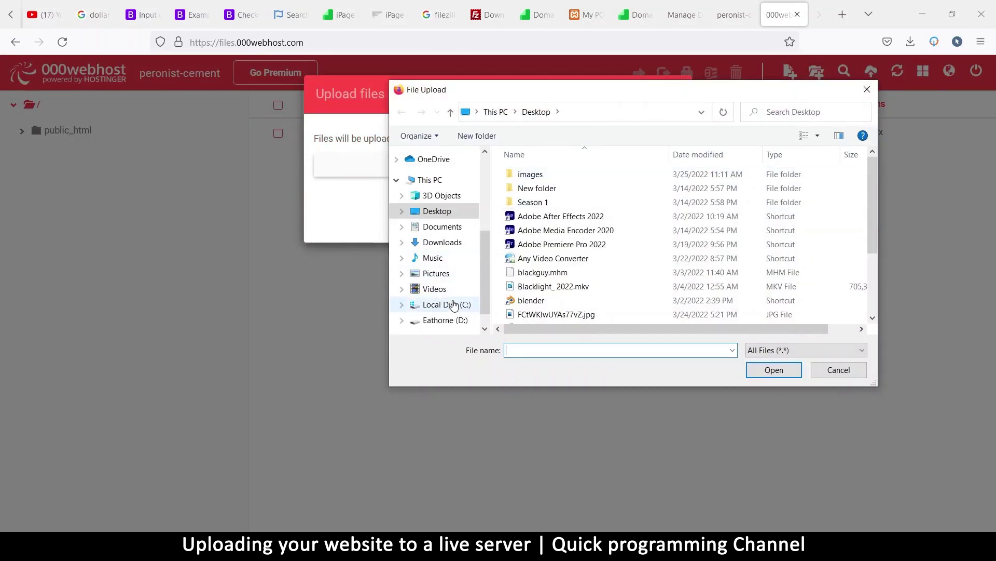
left_click(454, 303)
double_click(535, 286)
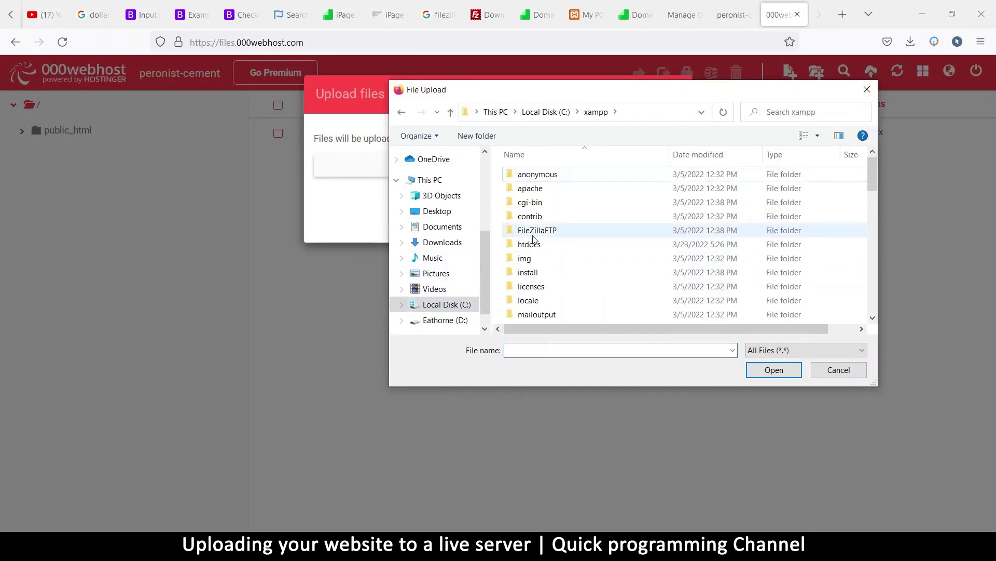
double_click(534, 244)
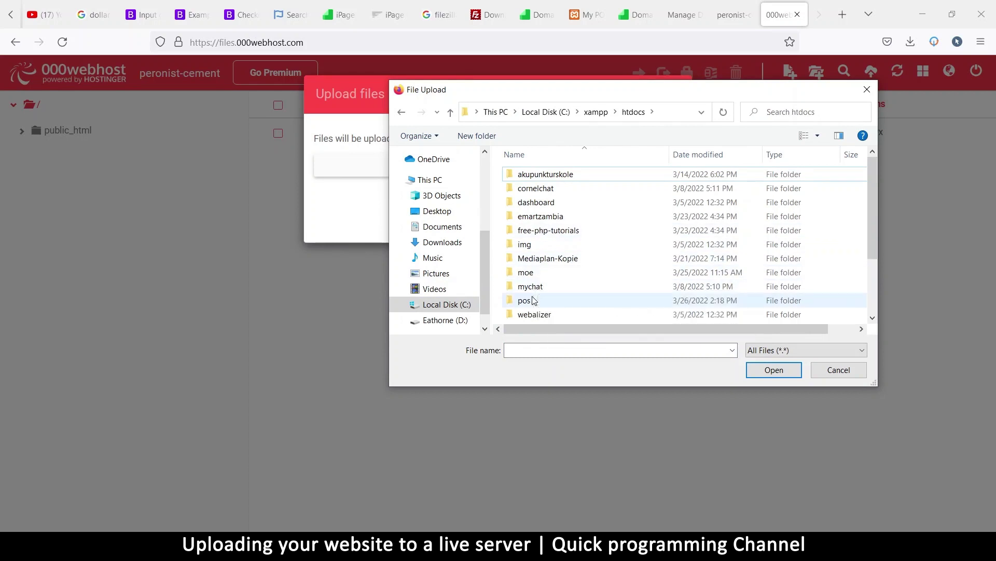
double_click(533, 300)
left_click(540, 207)
left_click(543, 230, "ctrl")
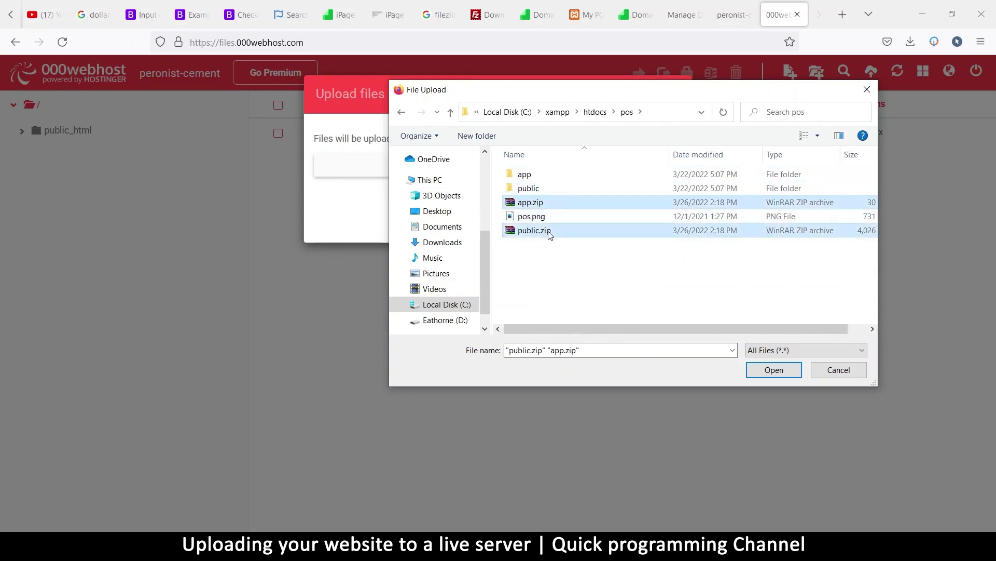
left_click(758, 367)
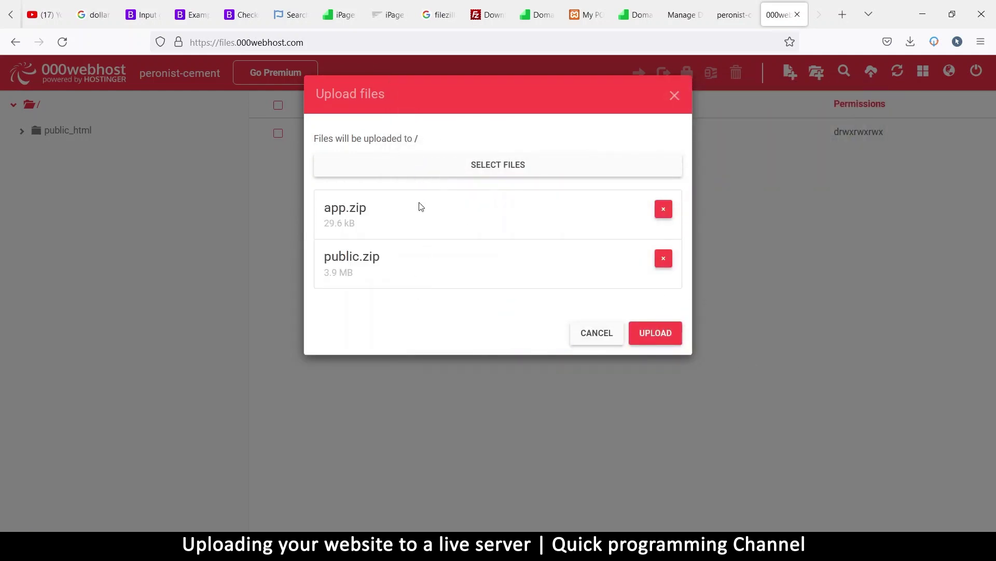
left_click(657, 338)
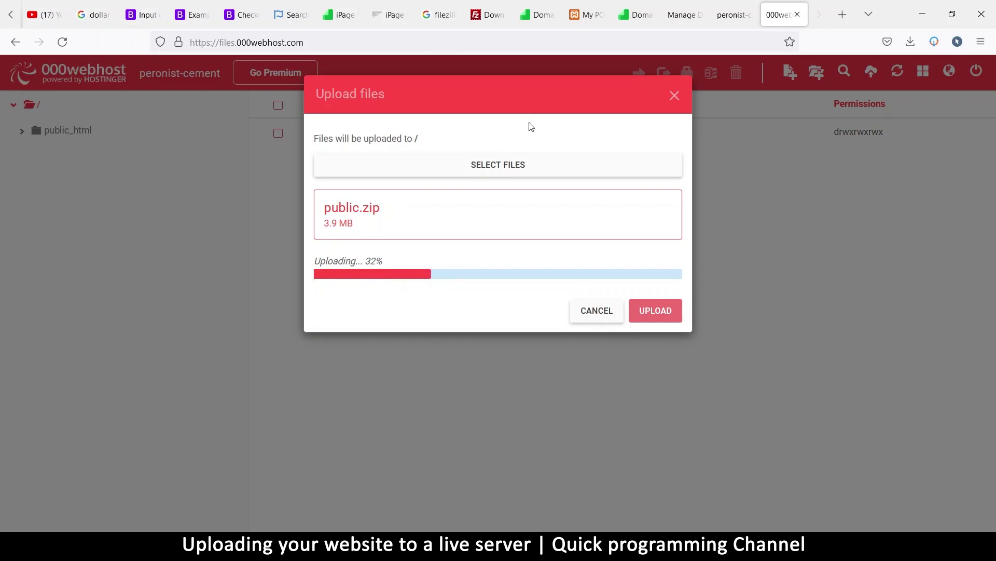
left_click(683, 5)
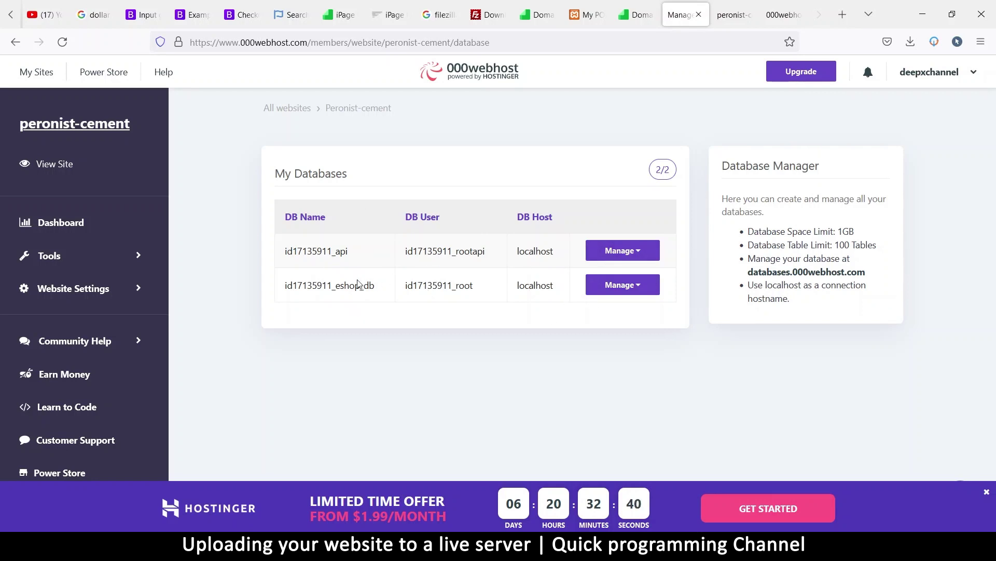
Step: Delete the api and eshop_db databases, confirming each deletion
left_click(639, 254)
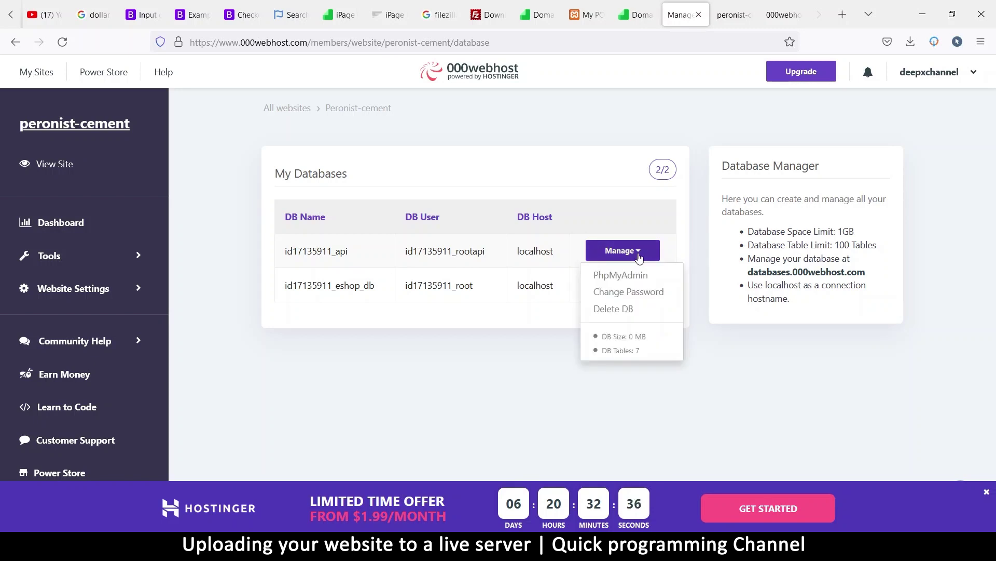
left_click(633, 309)
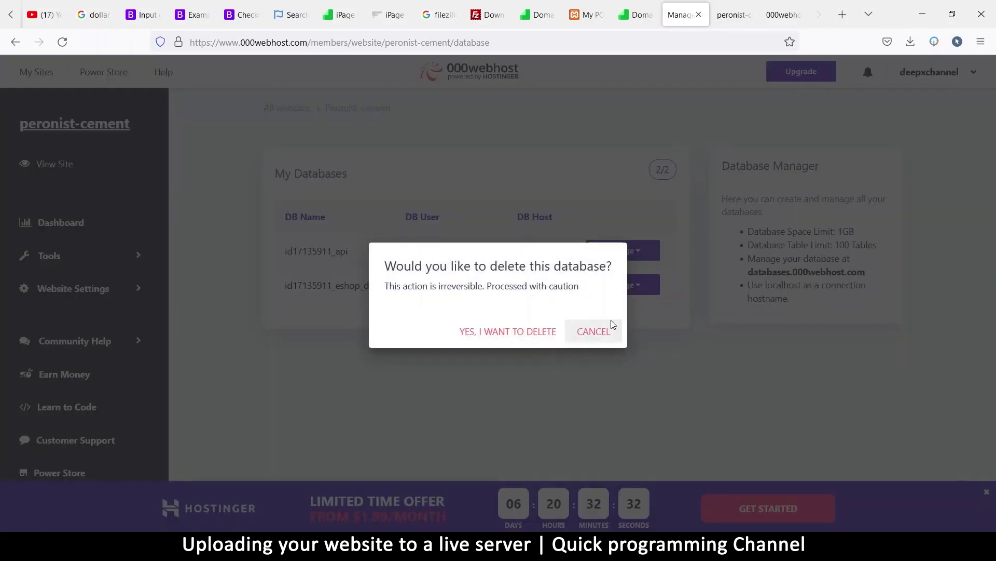
left_click(531, 331)
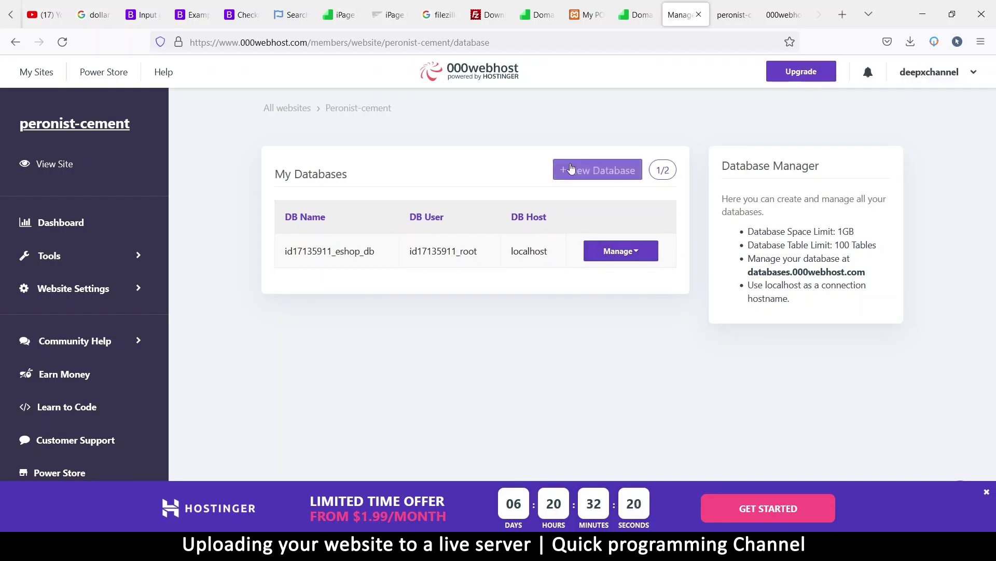
left_click(607, 174)
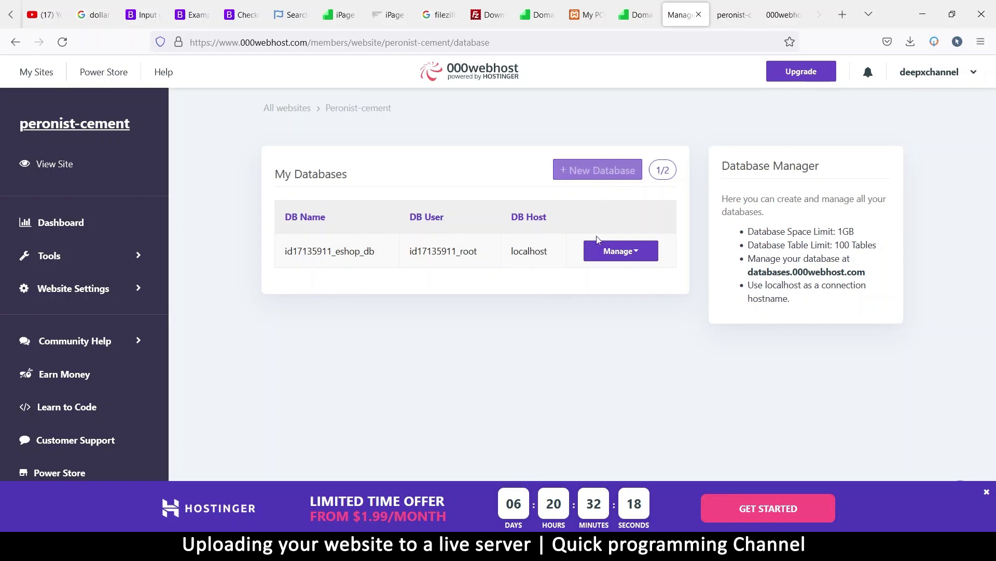
left_click(629, 253)
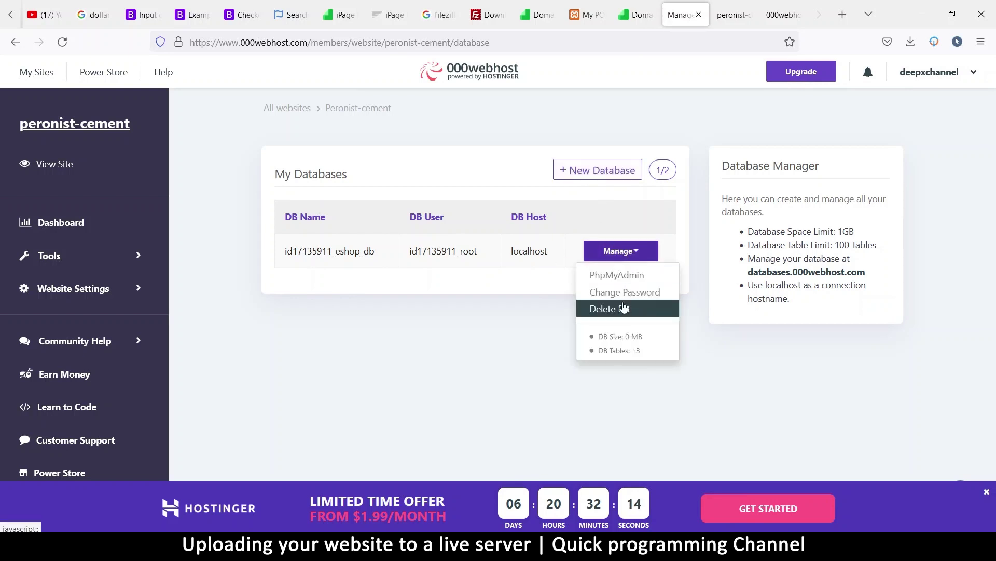
left_click(623, 308)
left_click(542, 332)
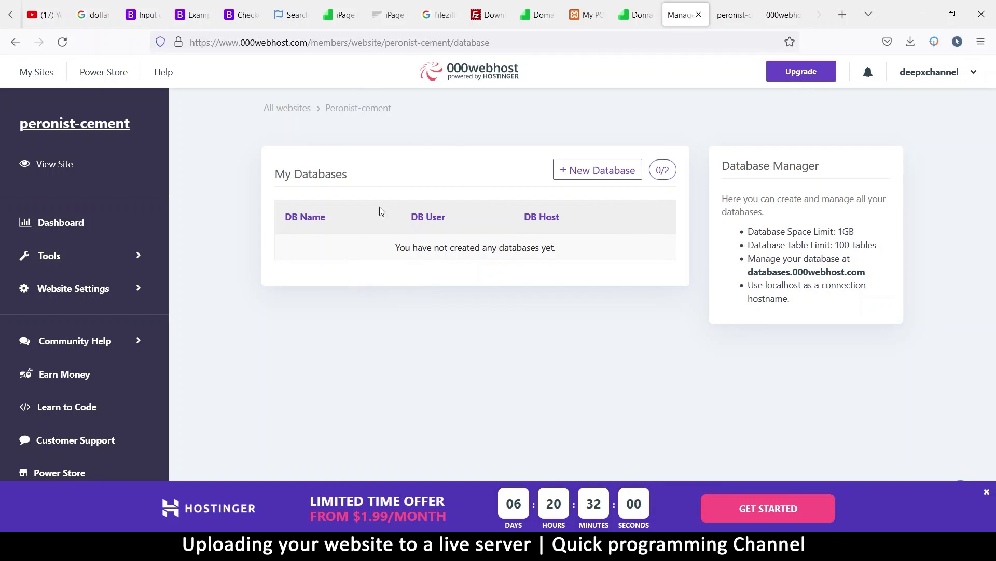
Step: Enter database name pos_db and user root, then reveal and copy the generated password
left_click(603, 174)
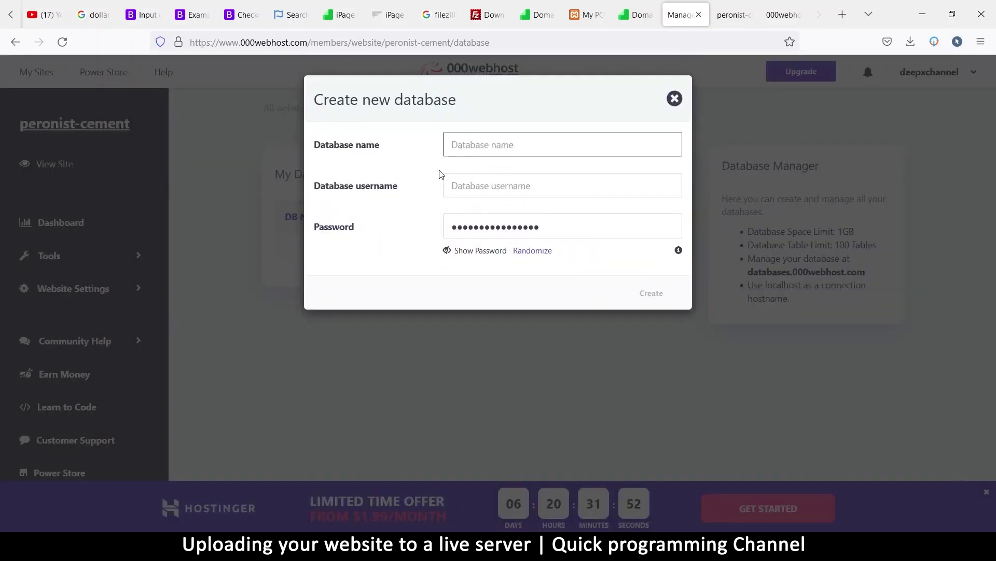
type("pos")
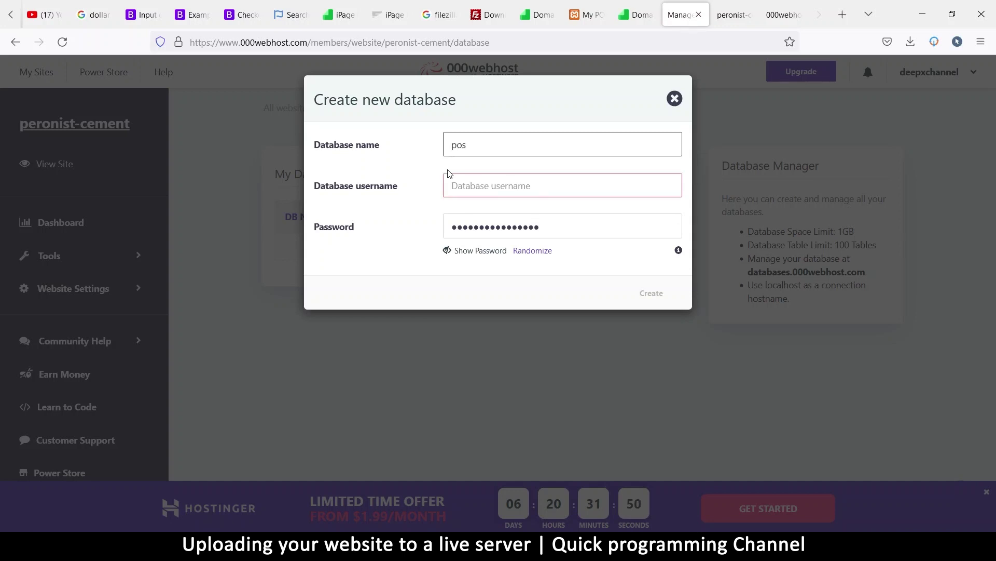
type("_")
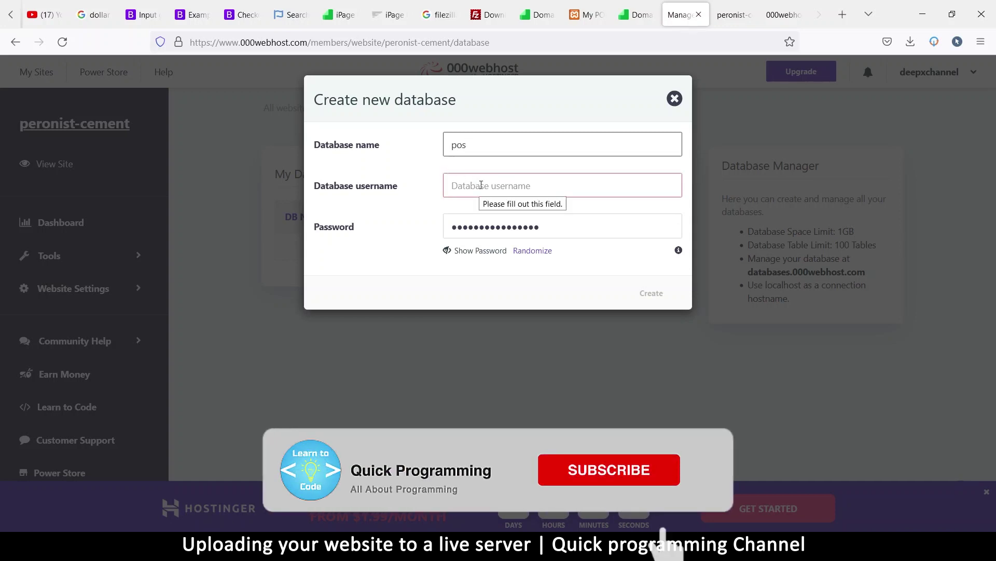
type("db")
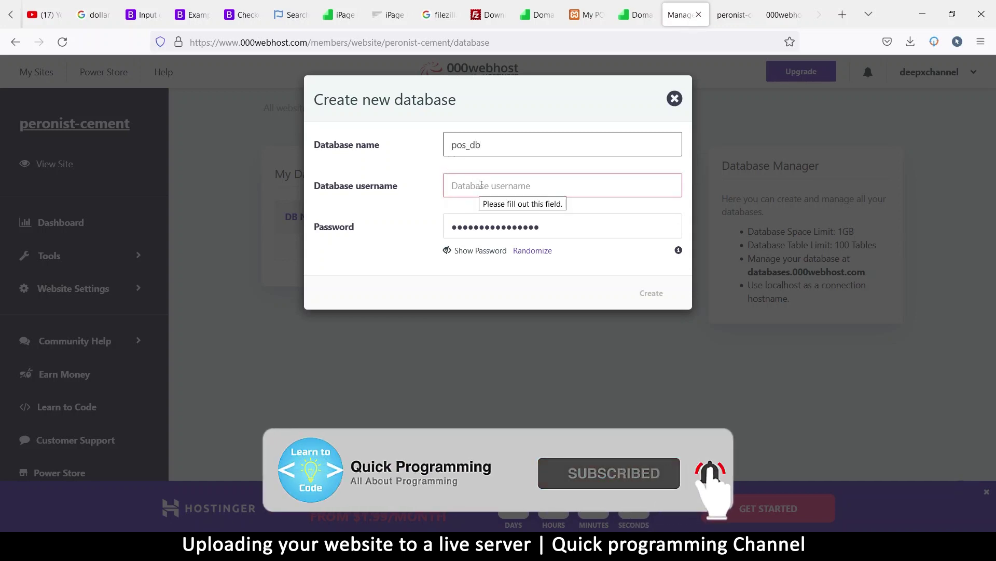
left_click(489, 187)
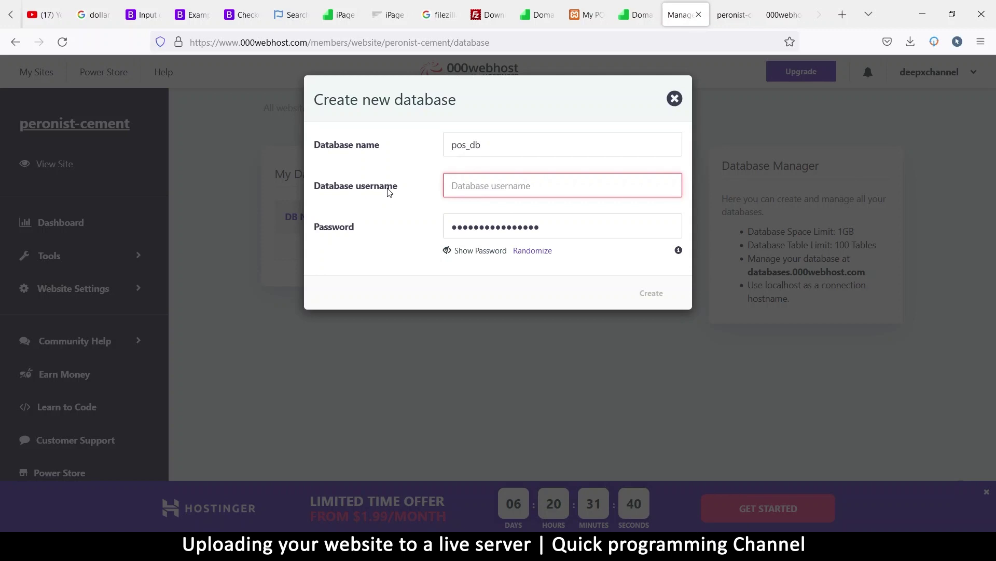
type("root")
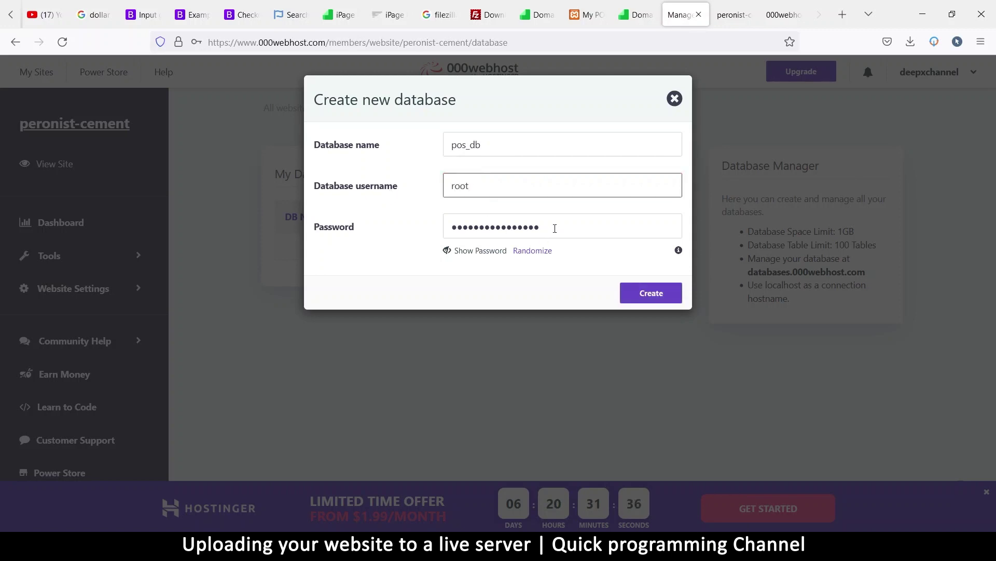
left_click(447, 251)
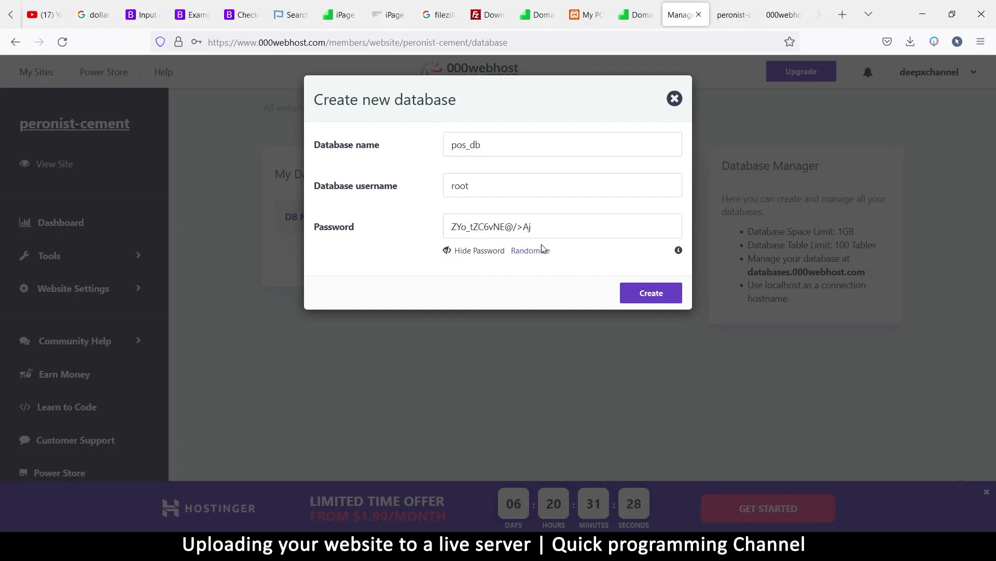
left_click_drag(553, 226, 437, 222)
key("ctrl+c")
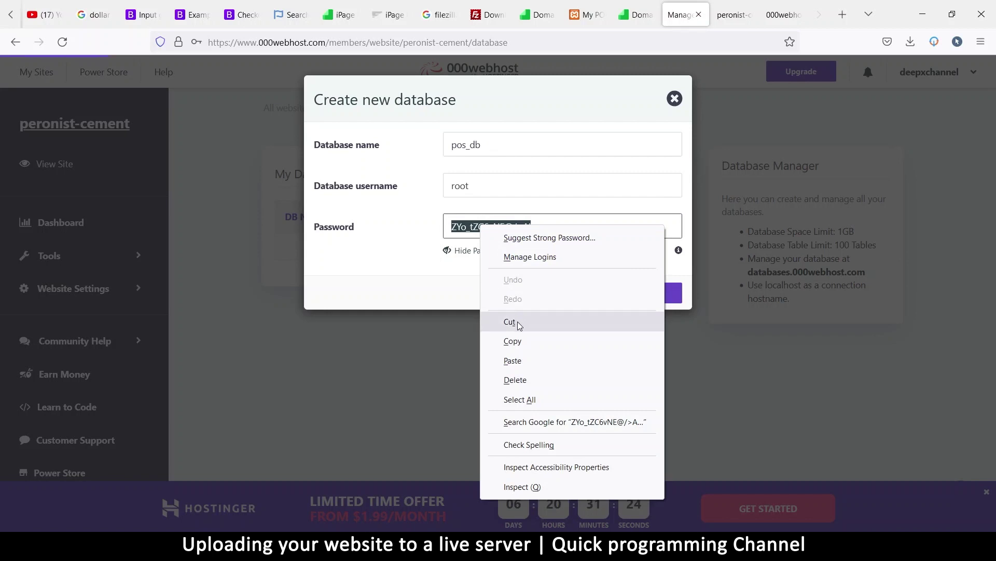
left_click(521, 339)
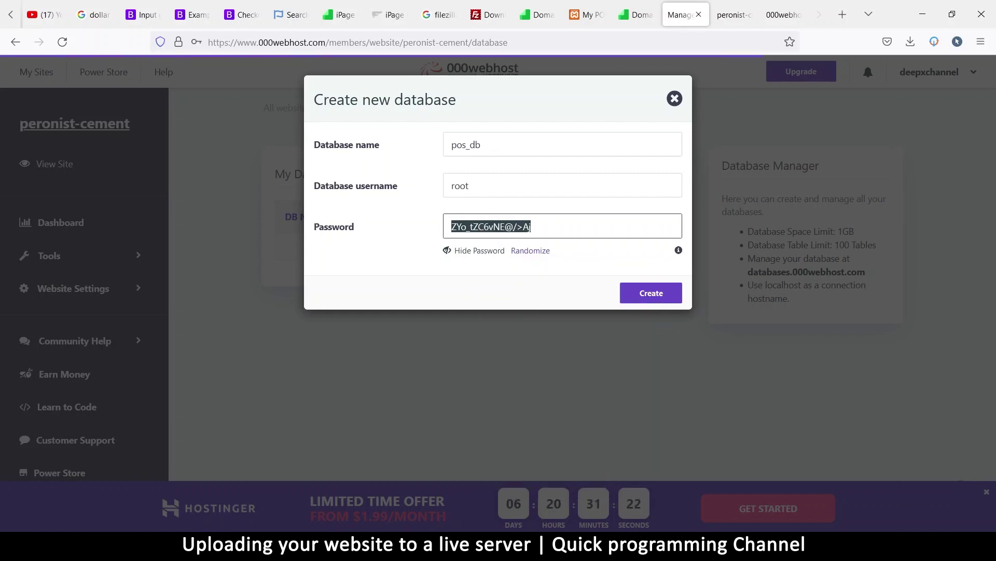
Step: Paste the copied password on a new line below the key points in Sublime Text
key("alt+Tab")
left_click(172, 406)
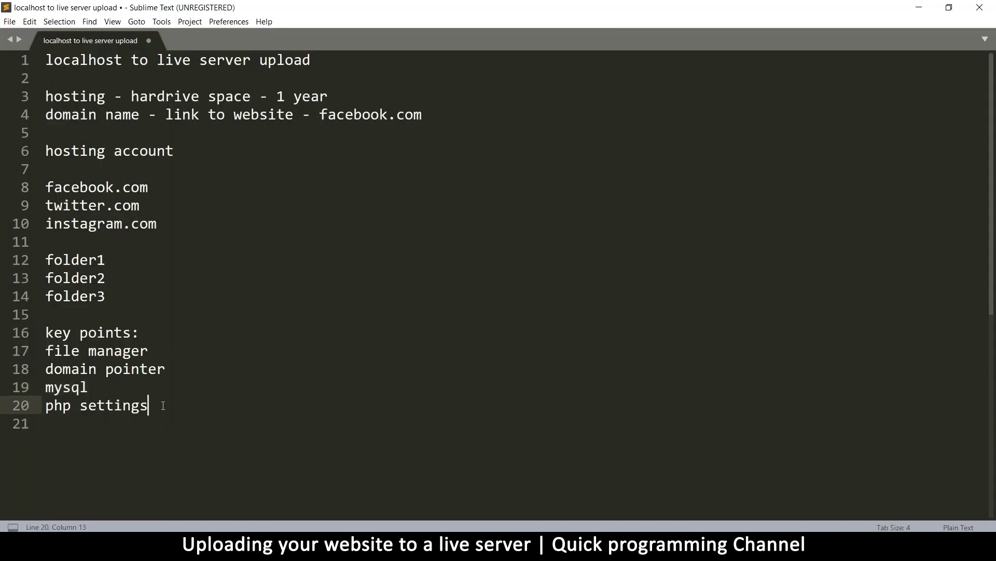
key("Return")
key("Return")
key("ctrl+v")
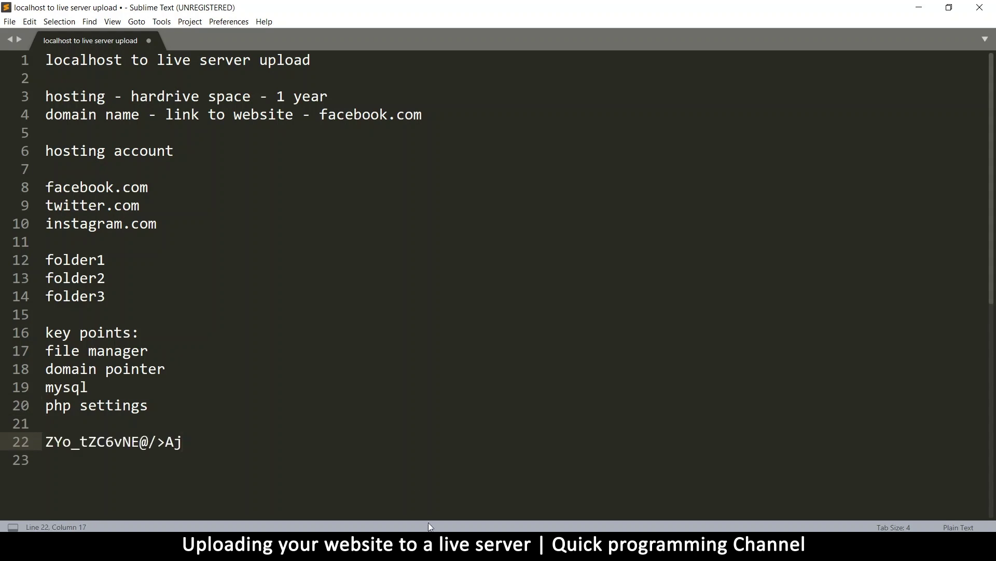
mouse_move(493, 542)
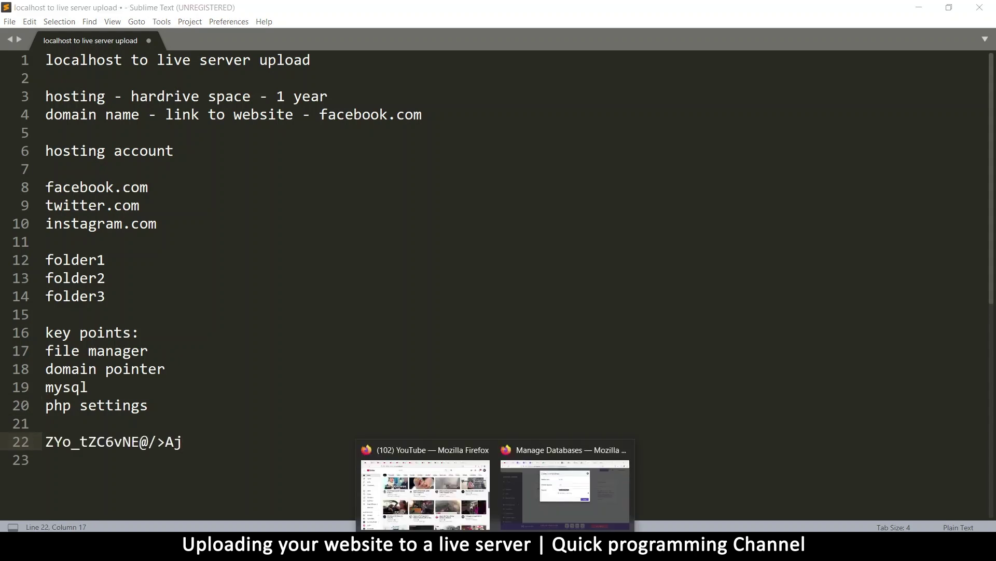
Step: Submit the new pos_db database and decline saving the login in Firefox
left_click(562, 486)
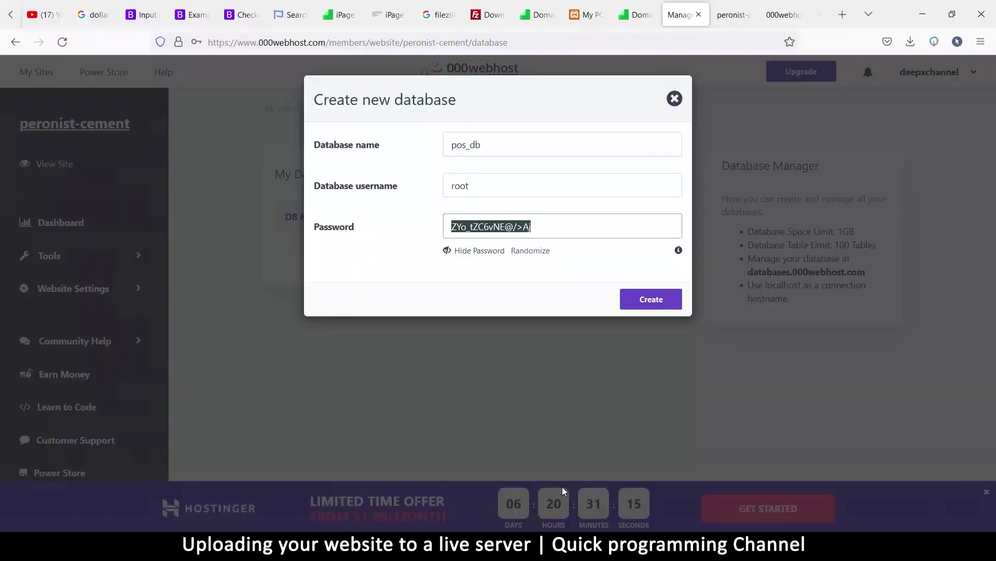
left_click(642, 305)
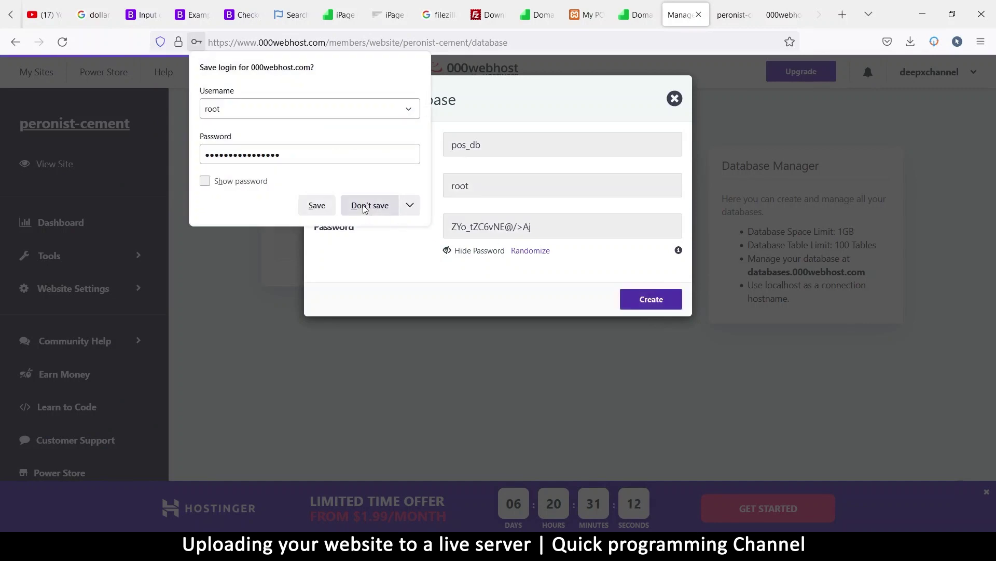
left_click(365, 206)
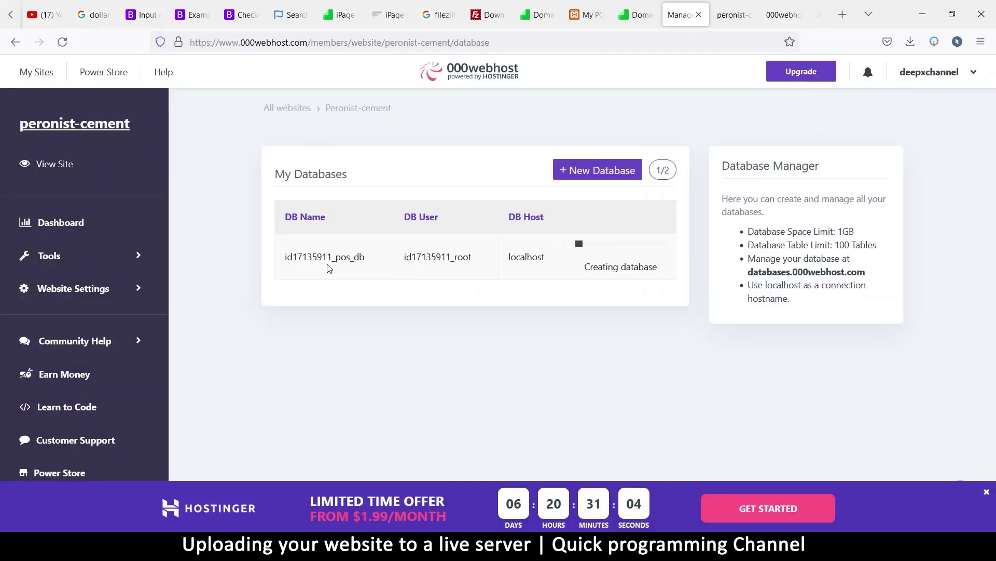
Step: Copy the full database name into the notes after a dbname: label, and label the password line pass:
left_click_drag(333, 258, 285, 257)
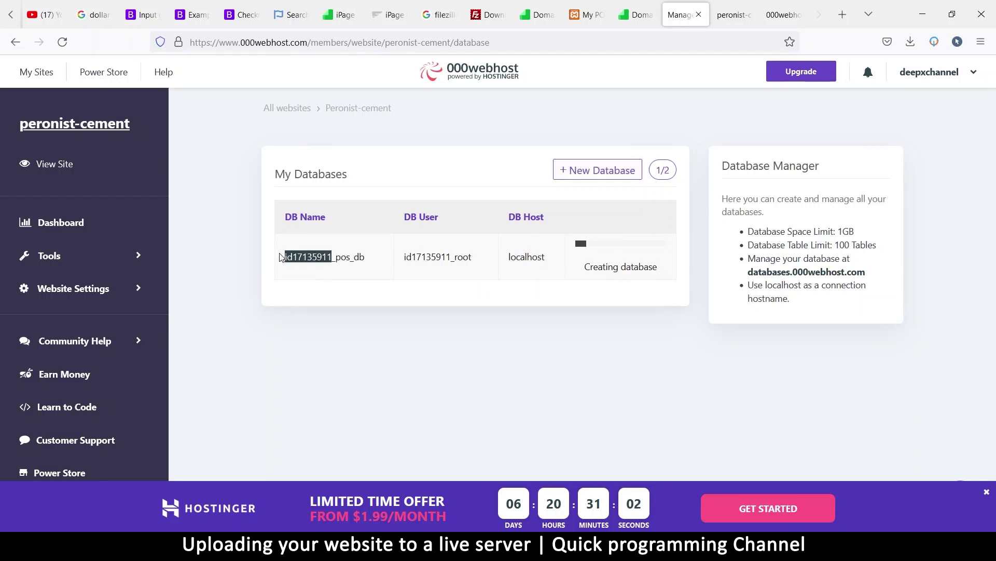
left_click(327, 260)
left_click_drag(369, 264, 284, 257)
right_click(307, 256)
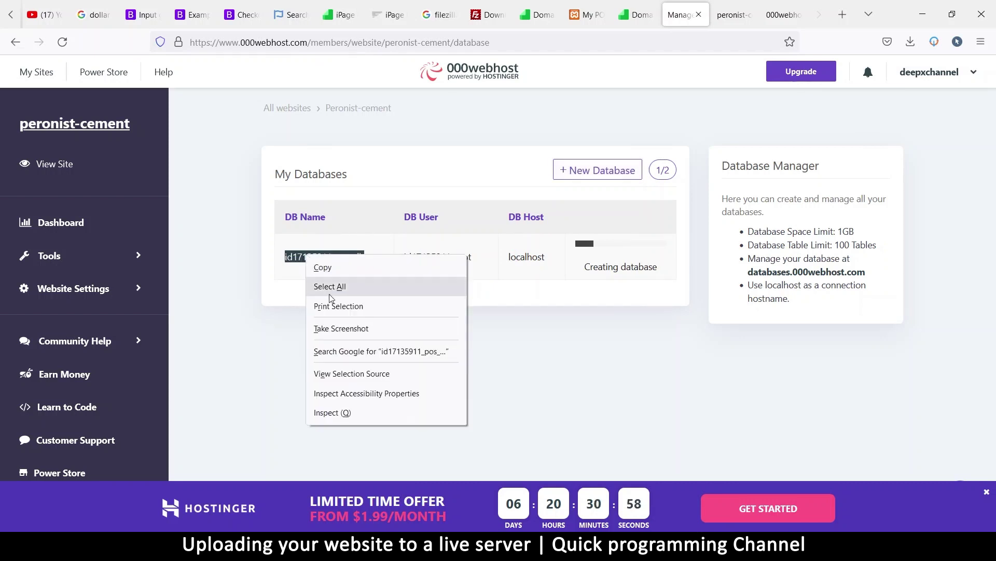
left_click(324, 267)
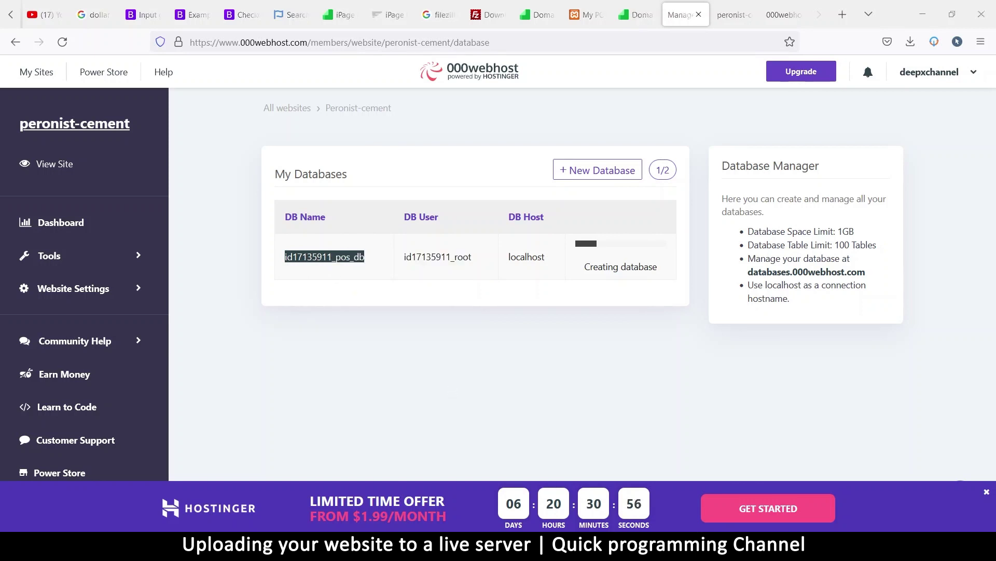
key("alt+Tab")
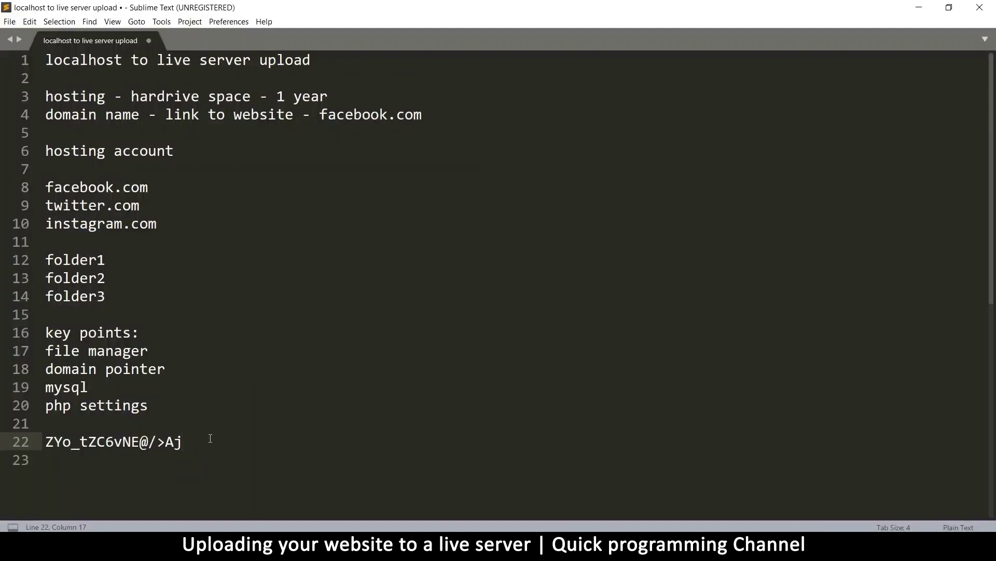
key("Return")
type("d")
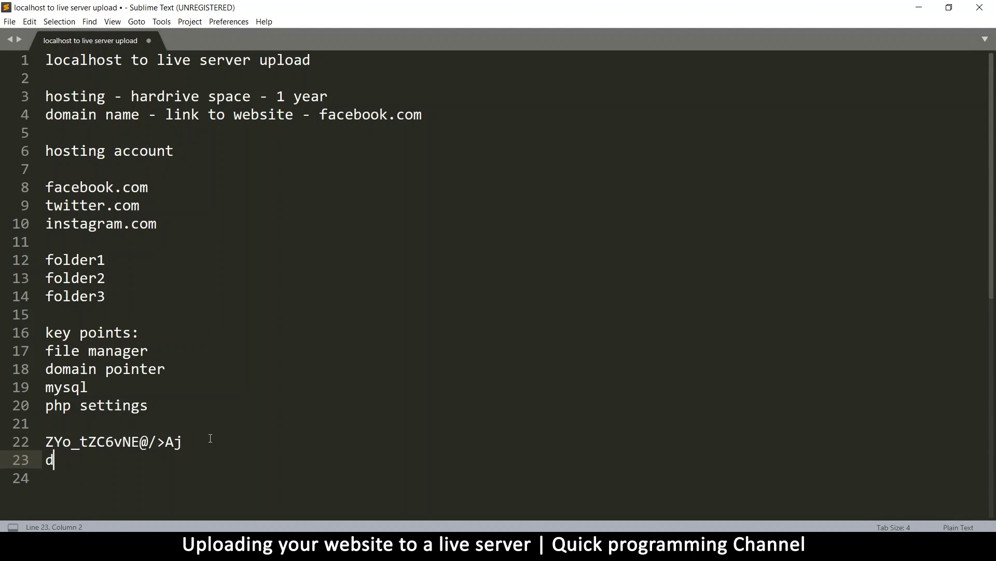
type("bname:")
key("ctrl+v")
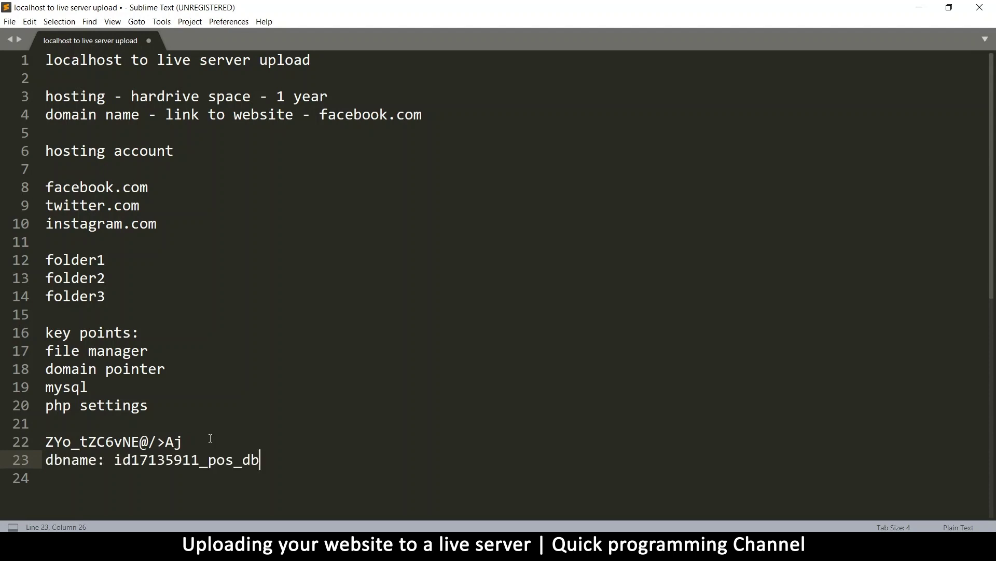
left_click(53, 441)
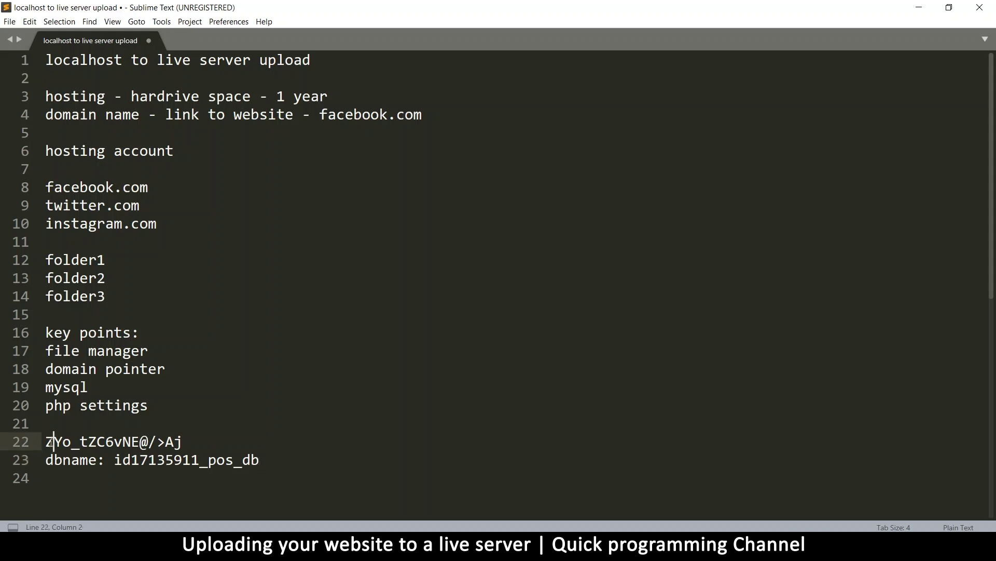
type("pass")
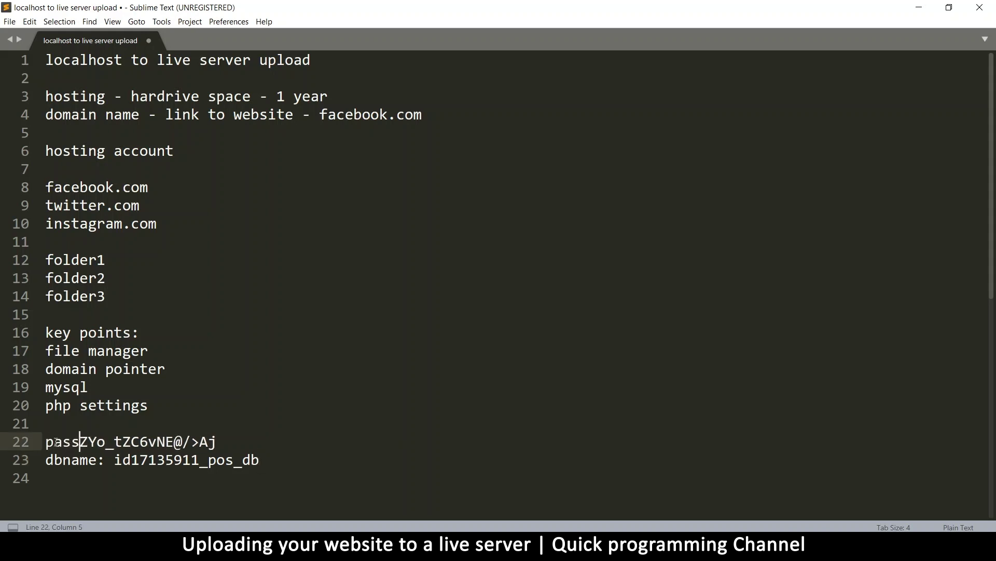
type(":")
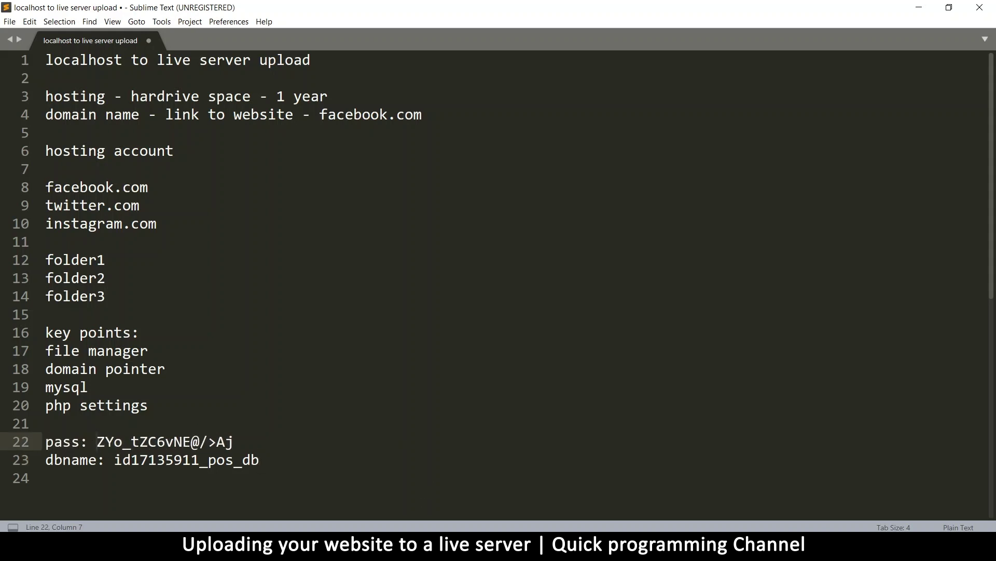
Step: Copy the database user name into the notes on a new user: line
mouse_move(497, 549)
left_click(533, 512)
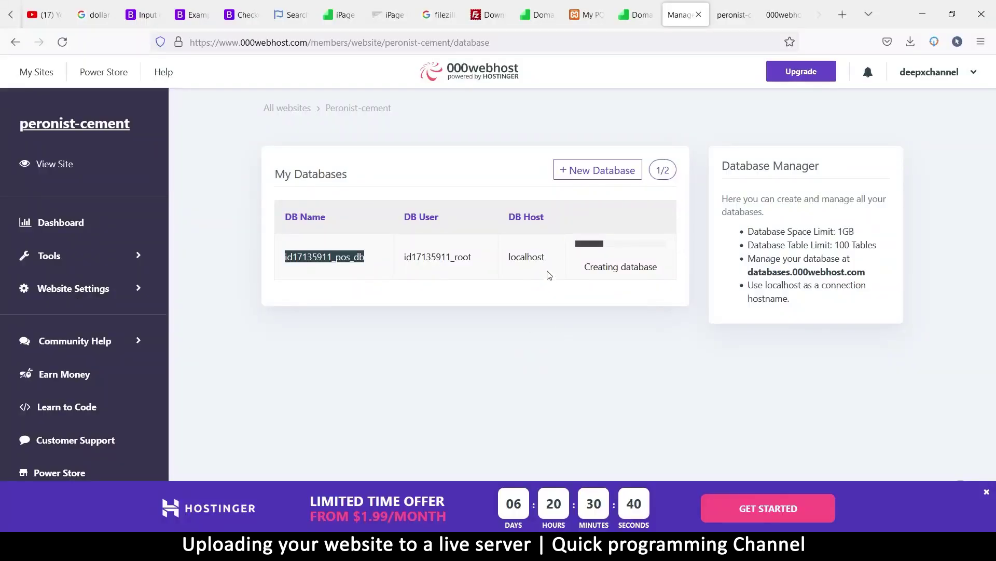
left_click_drag(472, 258, 406, 265)
right_click(431, 257)
left_click(454, 273)
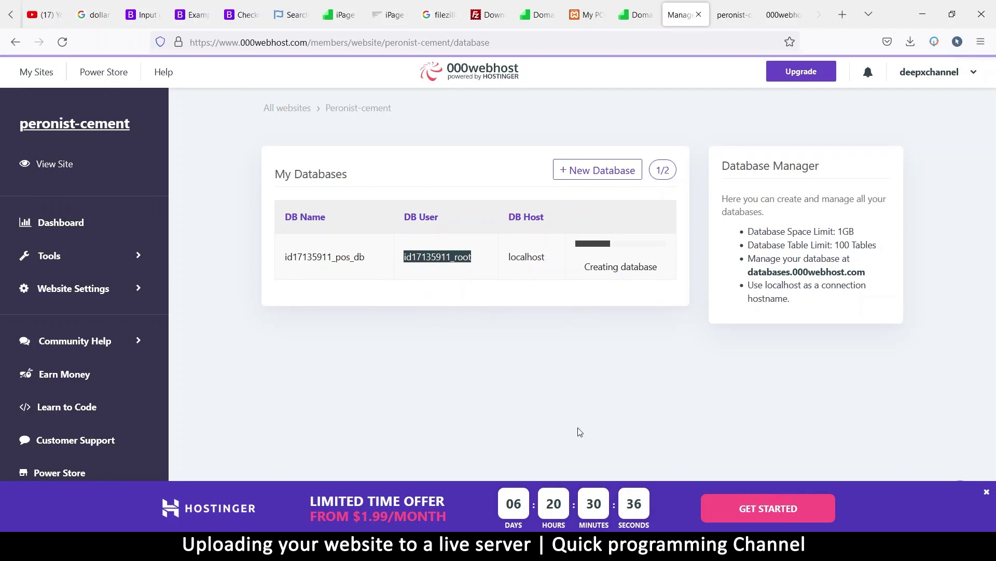
key("alt+Tab")
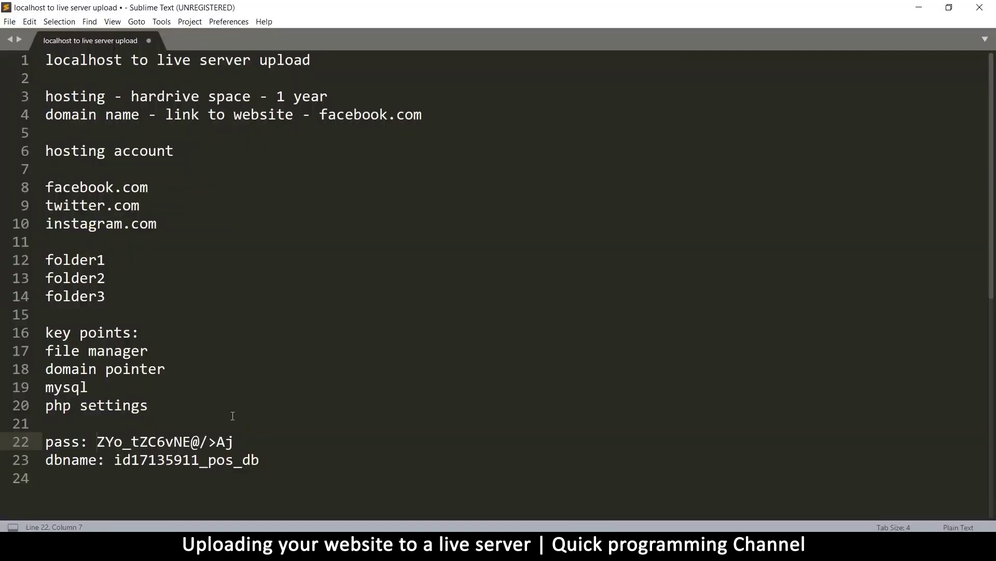
left_click(267, 464)
key("Return")
type("user:")
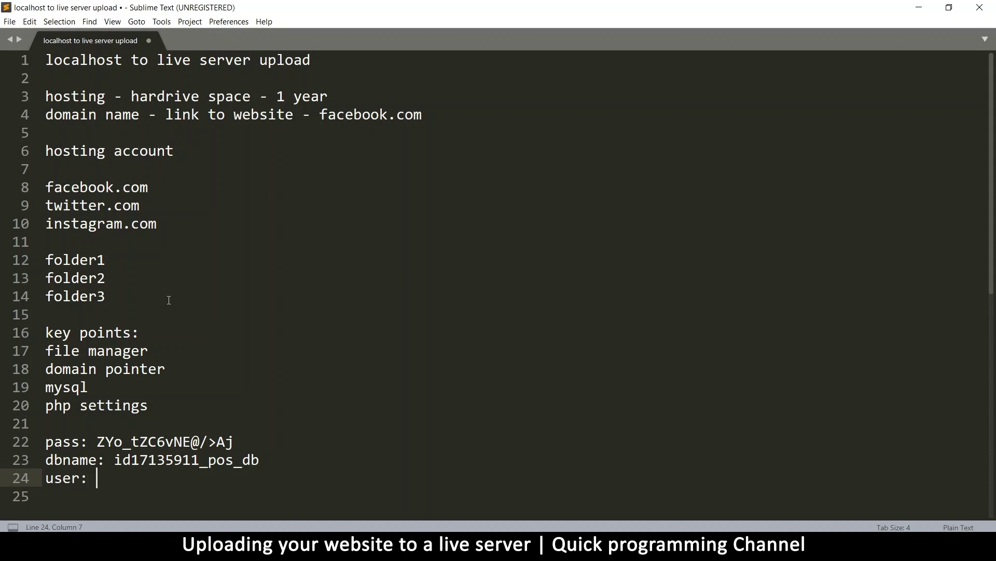
key("ctrl+v")
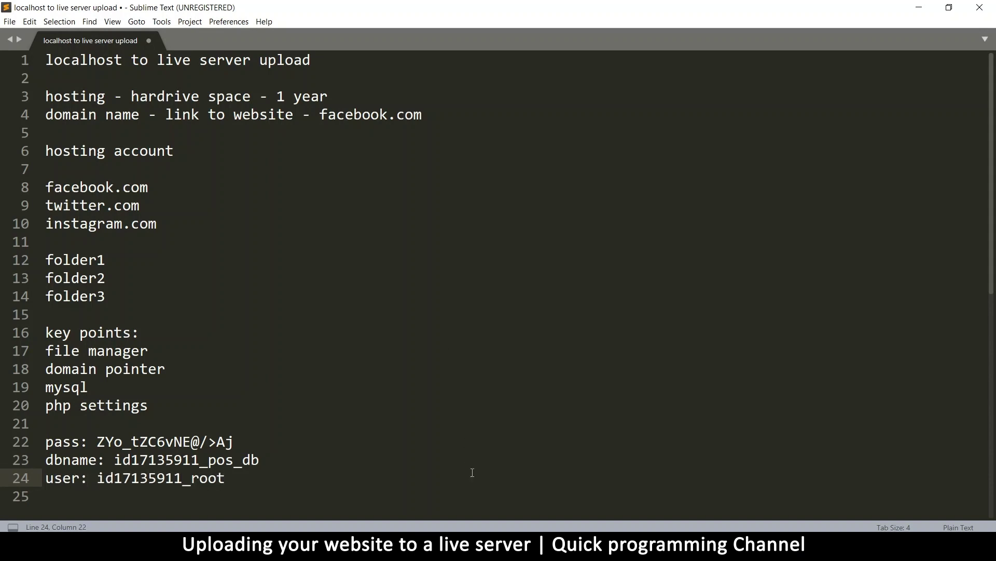
Step: Copy the database host localhost into the notes on a new host: line
mouse_move(493, 550)
left_click(576, 488)
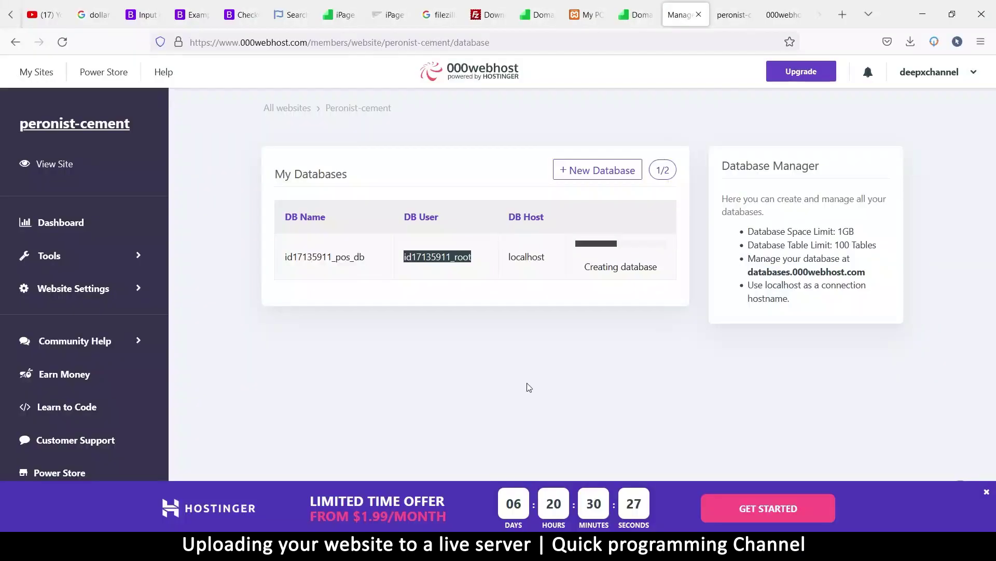
mouse_move(548, 259)
left_mouse_down()
mouse_move(511, 259)
mouse_move(549, 259)
left_mouse_up()
right_click(526, 258)
left_click(511, 258)
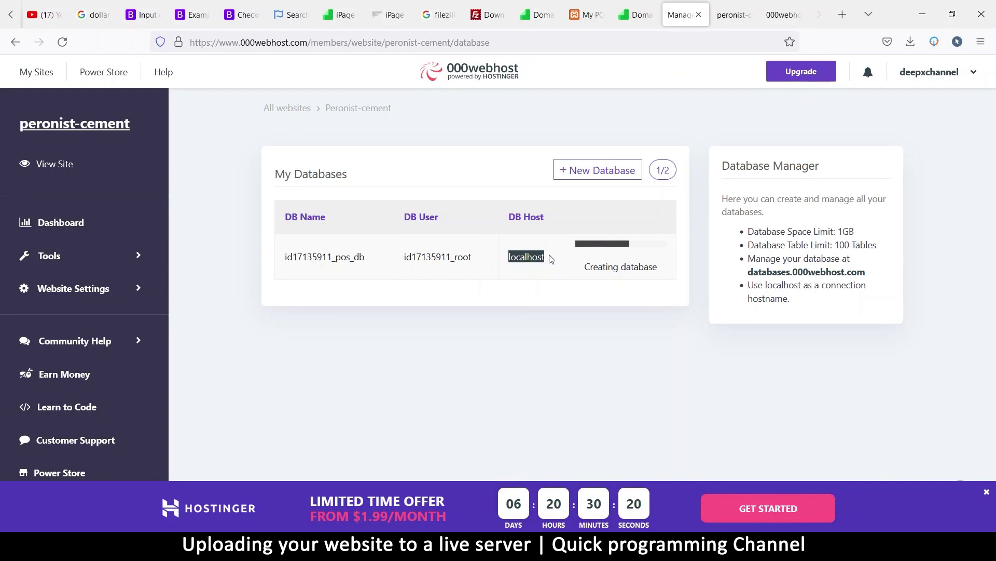
right_click(538, 263)
left_click(549, 272)
key("alt+Tab")
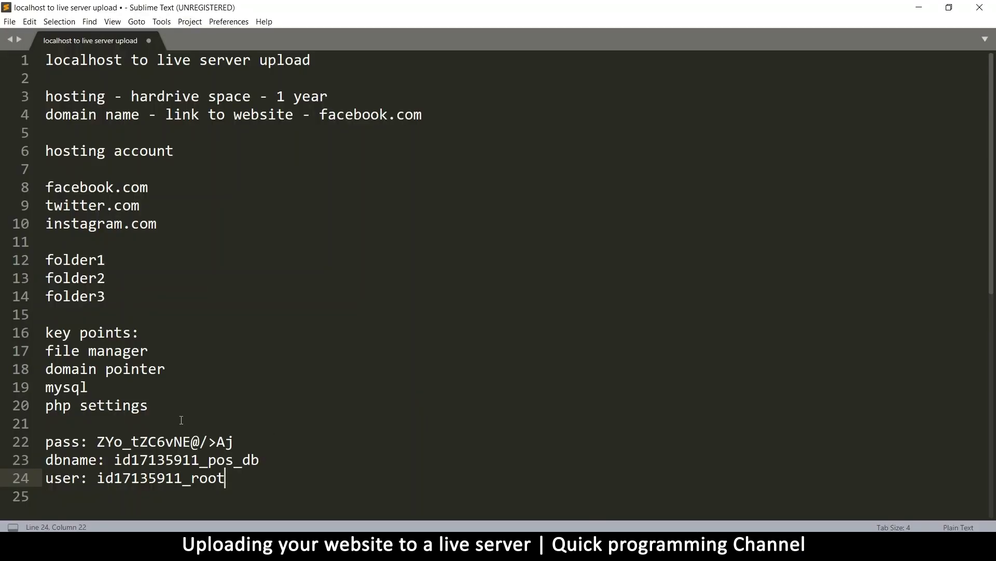
key("Return")
type("host:")
key("ctrl+v")
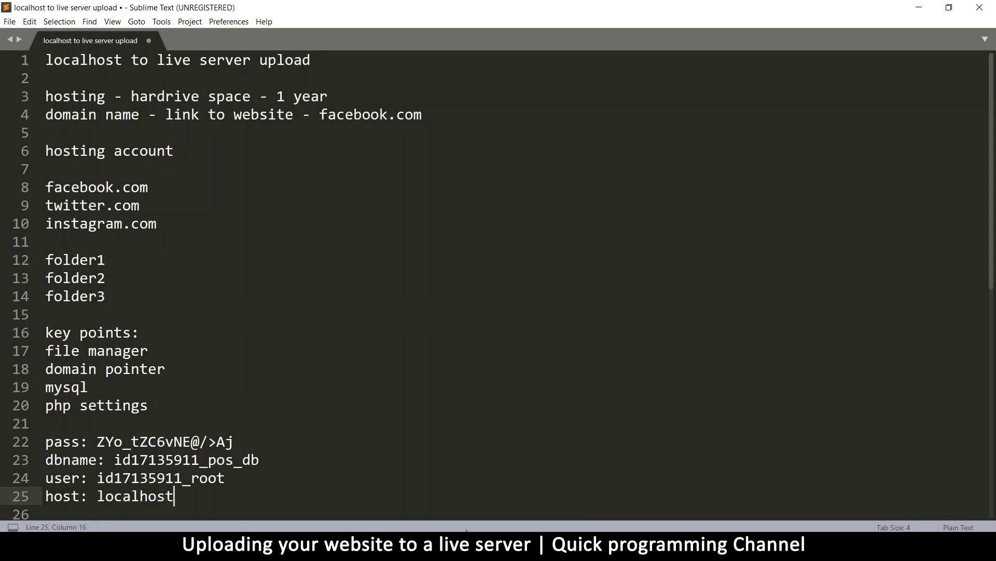
mouse_move(502, 550)
left_click(571, 493)
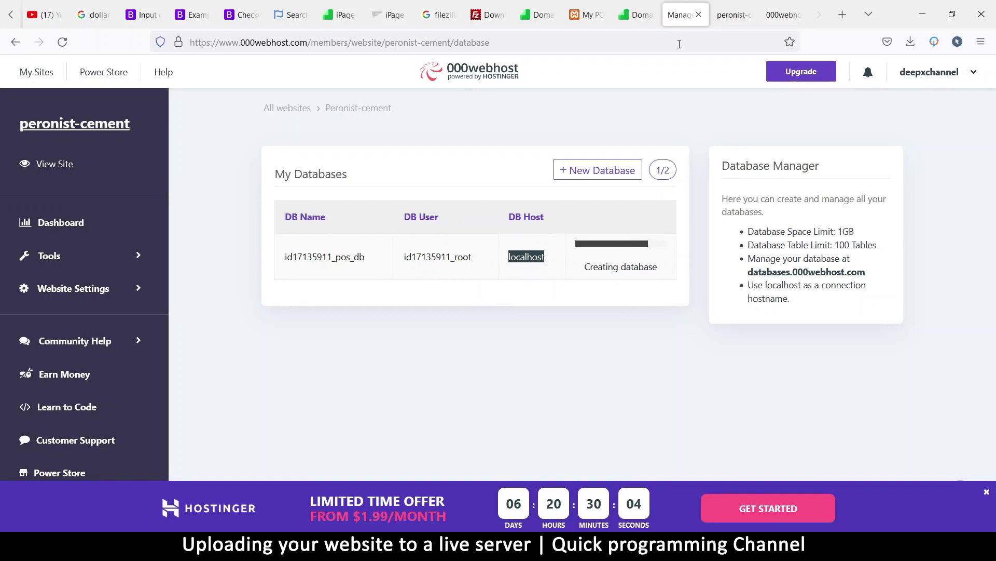
Step: Switch to the 000webhost file manager tab and tick app.zip
left_click(732, 5)
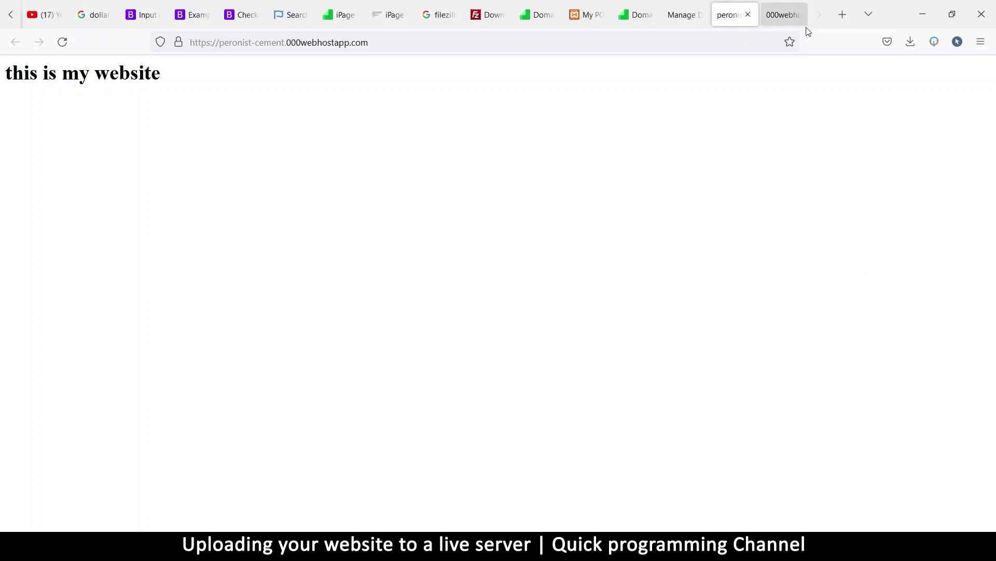
left_click(789, 8)
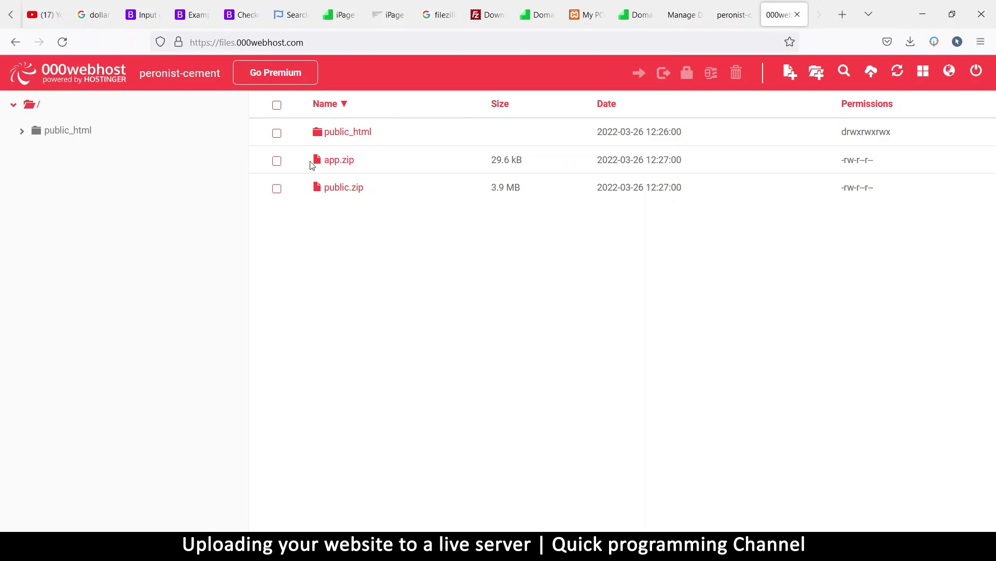
left_click(276, 160)
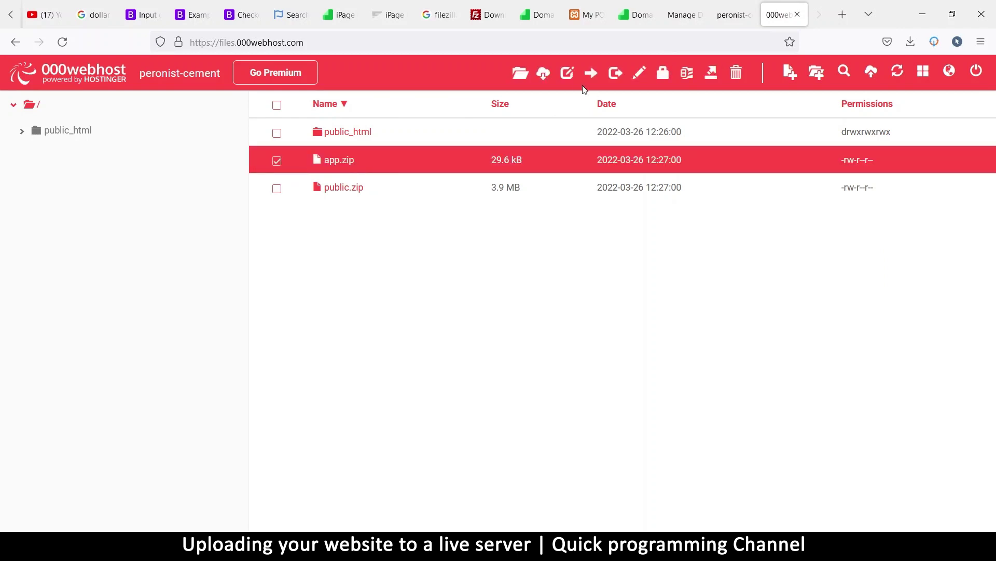
Step: Try extracting app.zip into folder app, dismiss the ftp_put error, and untick app.zip
left_click(712, 74)
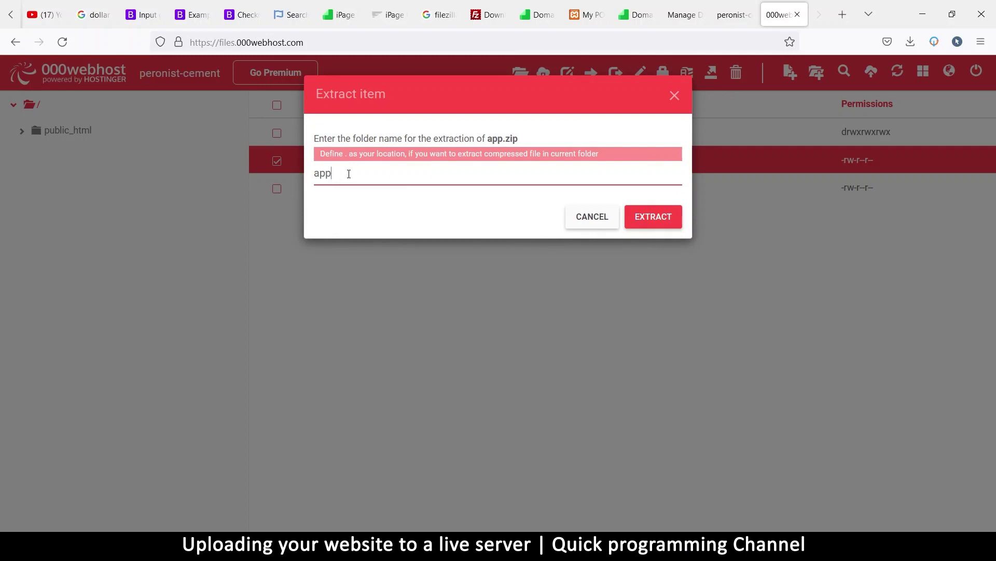
left_click_drag(346, 174, 305, 173)
left_click(650, 223)
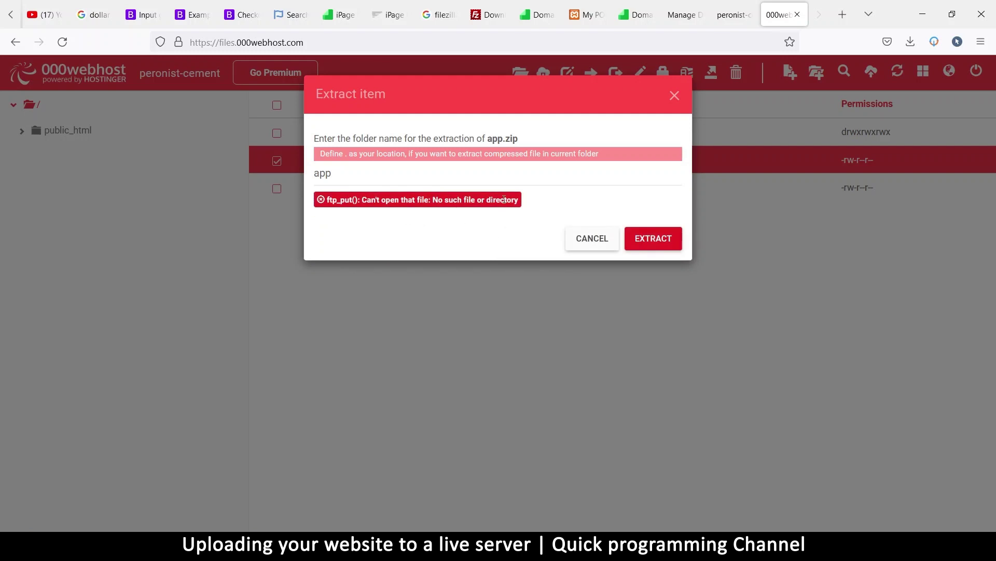
left_click(598, 243)
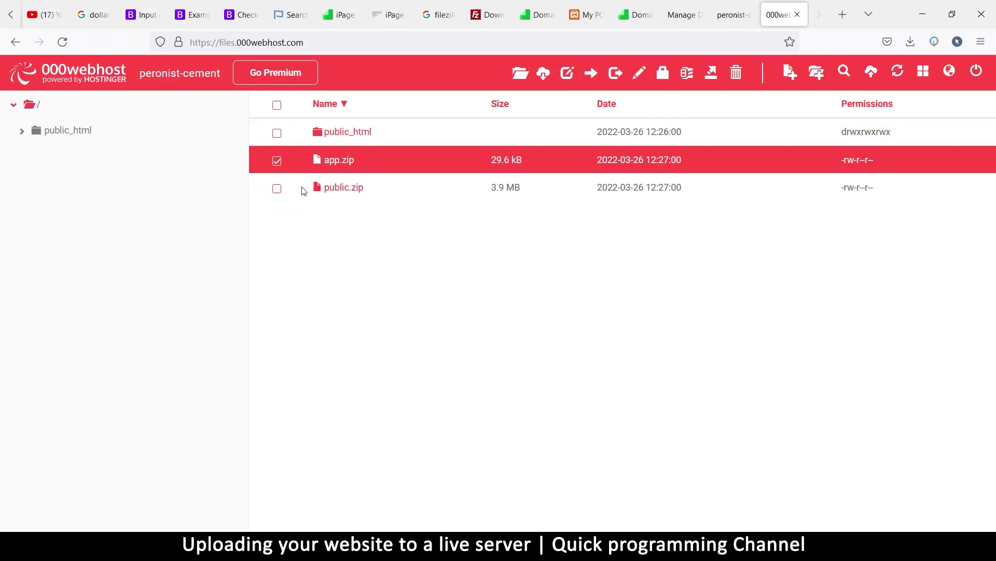
left_click(276, 161)
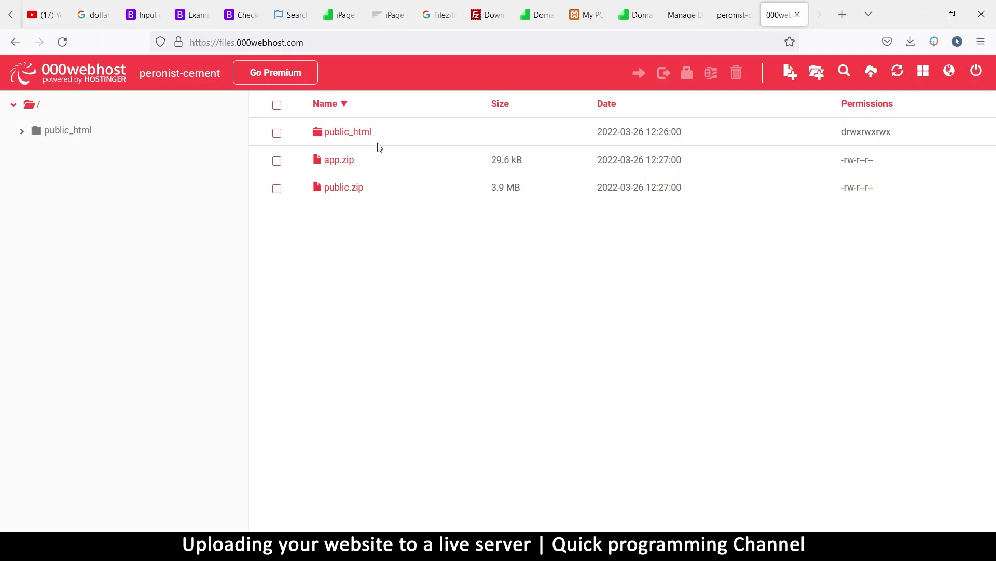
Step: In a new tab, search Google for 'php zip extractor'
key("ctrl+t")
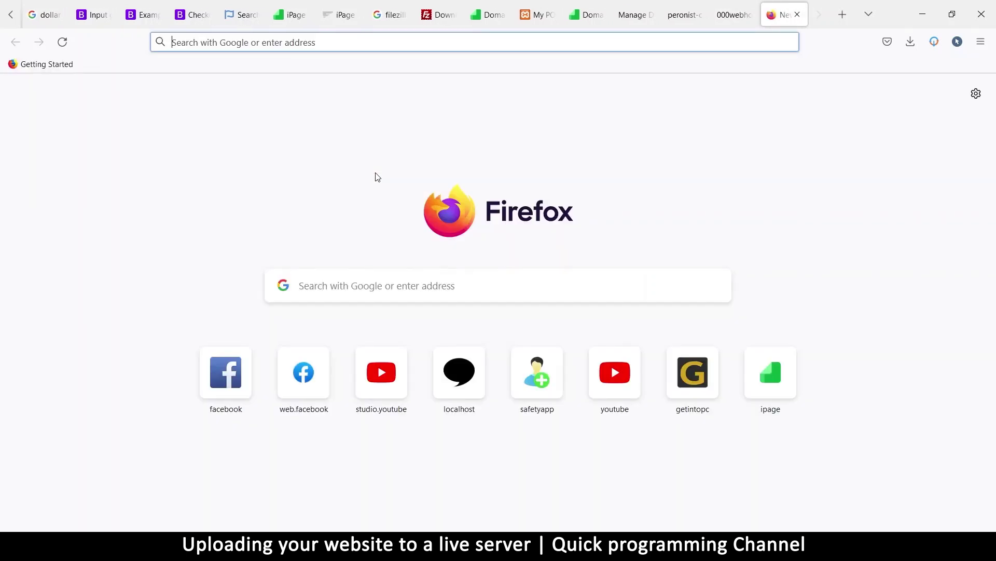
type("*php")
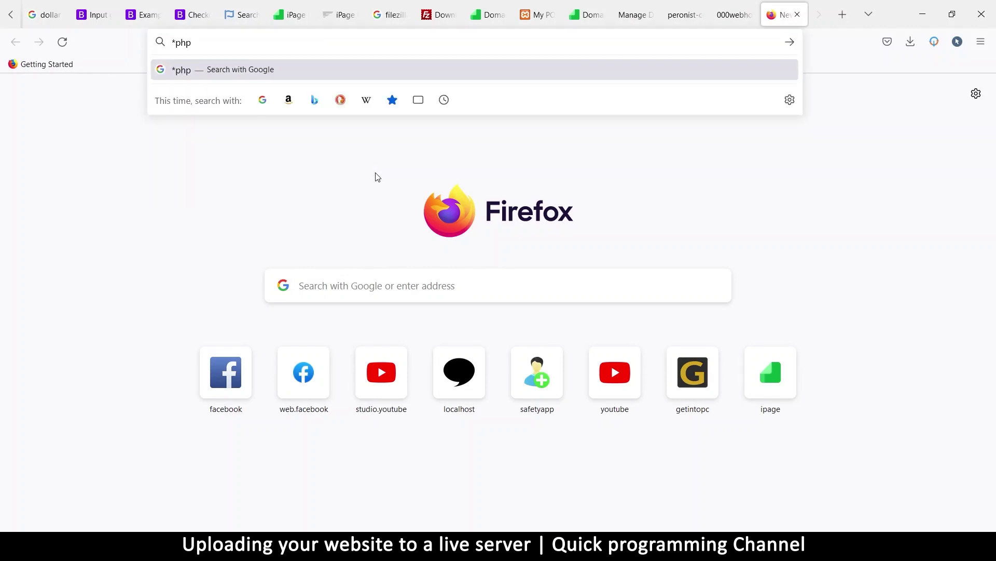
key("BackSpace")
key("BackSpace")
key("BackSpace")
key("BackSpace")
type("php")
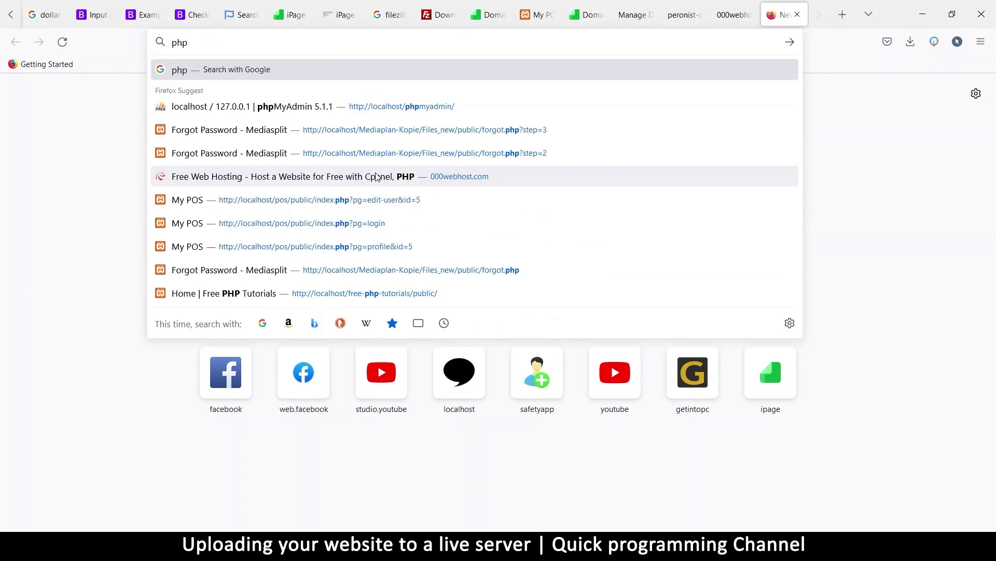
type(" file")
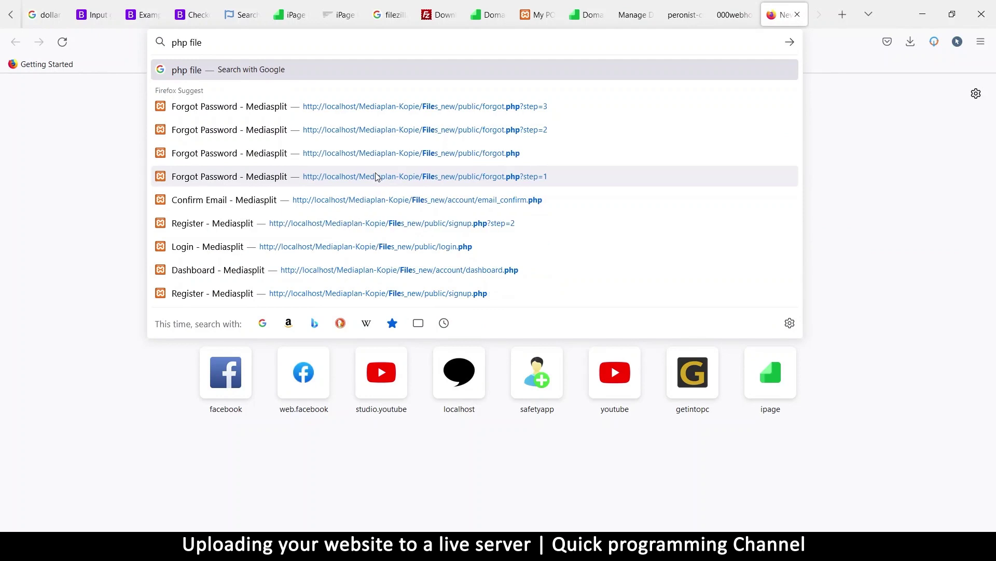
key("BackSpace")
key("BackSpace")
key("BackSpace")
key("BackSpace")
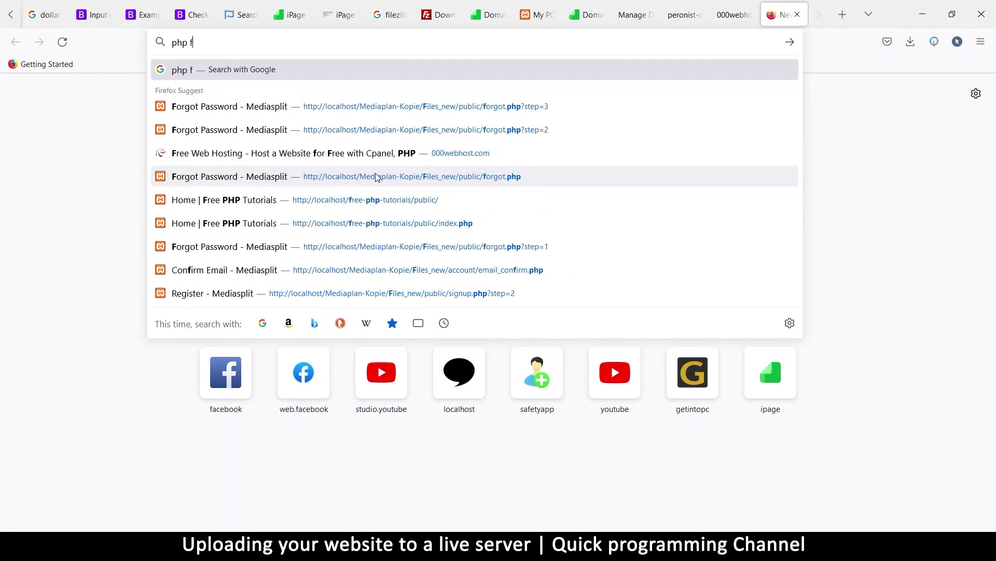
type("zip")
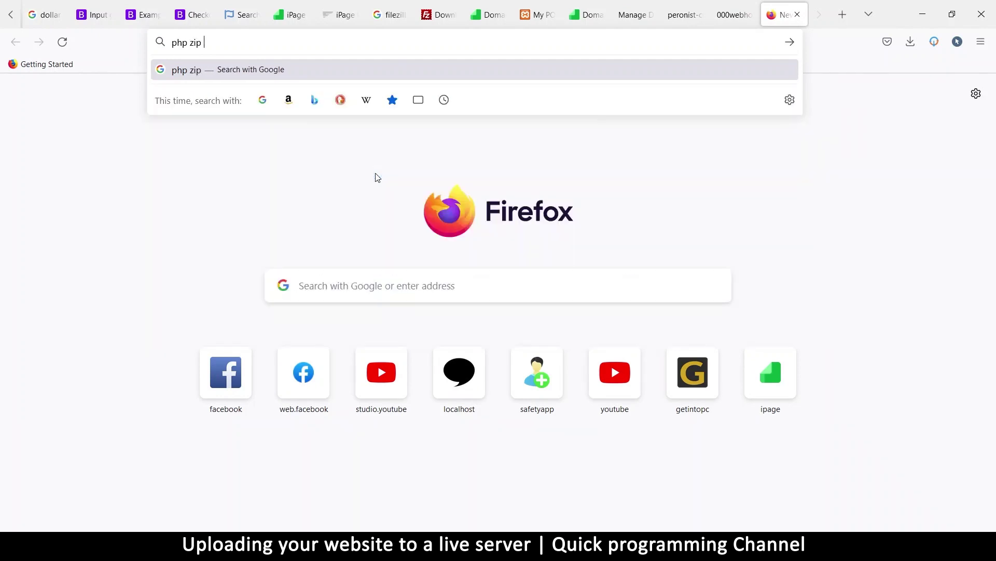
type(" extract")
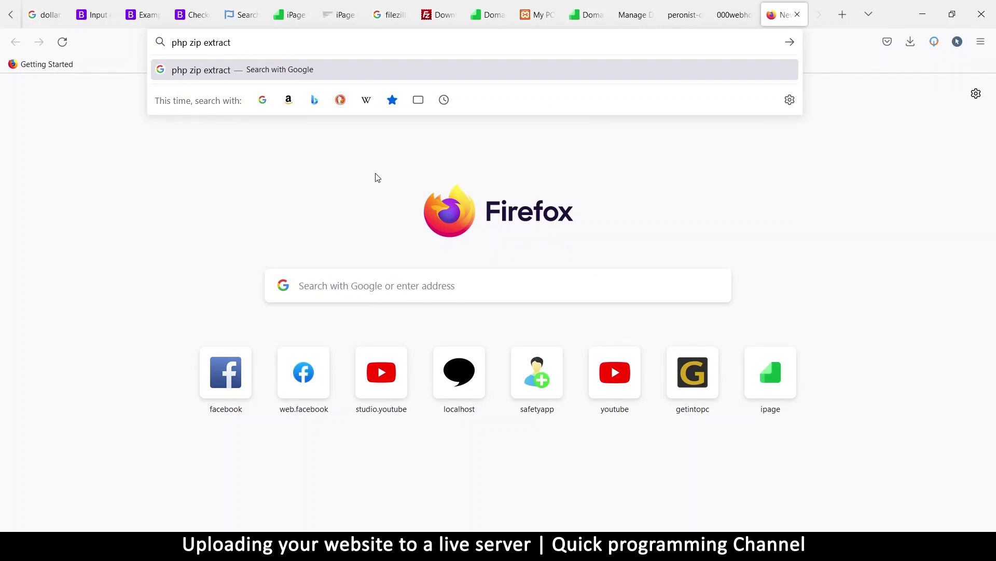
type("or")
key("Return")
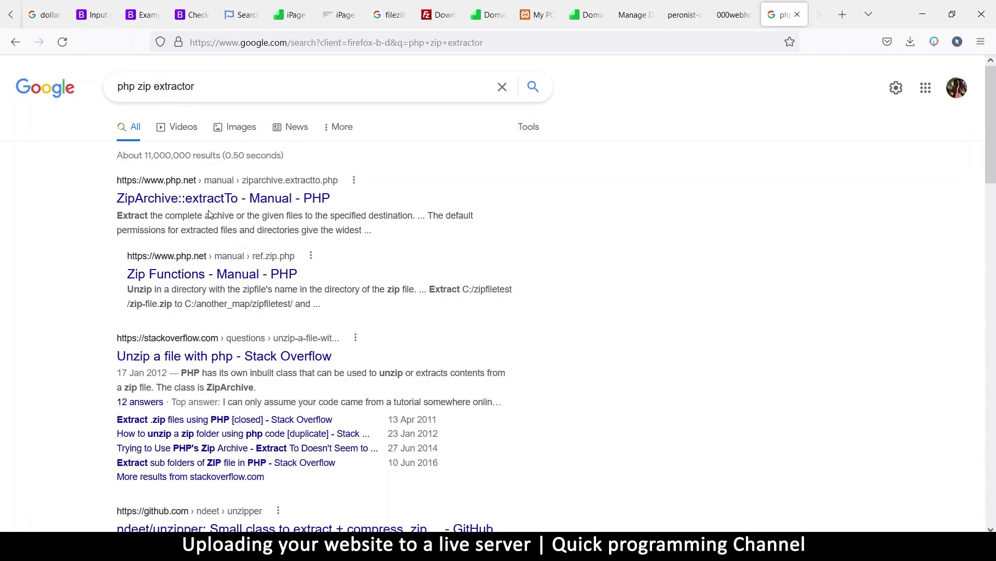
Step: Open the ndeet/unzipper GitHub result in a new tab
scroll(311, 263, "down", 3)
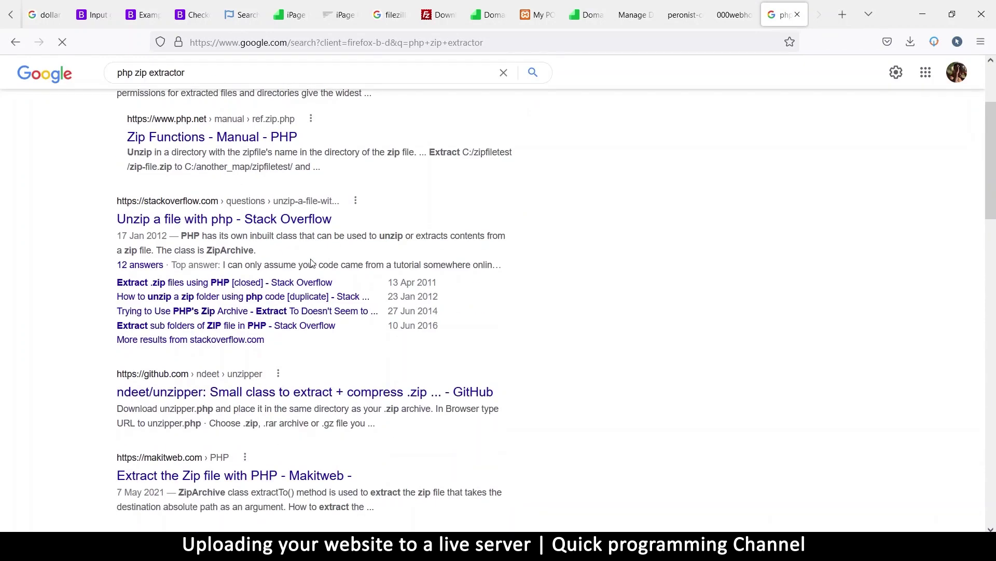
scroll(311, 264, "down", 3)
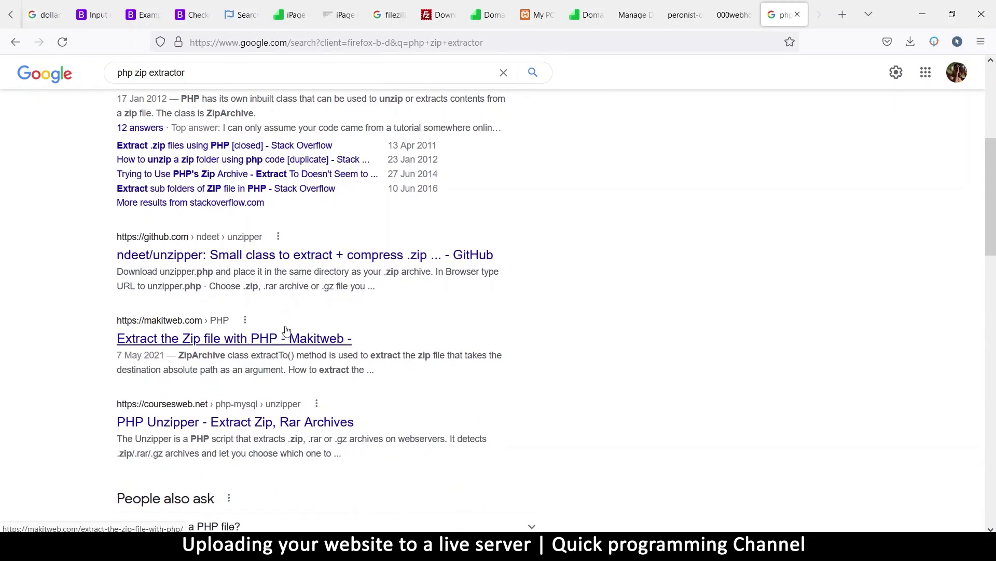
scroll(270, 312, "down", 2)
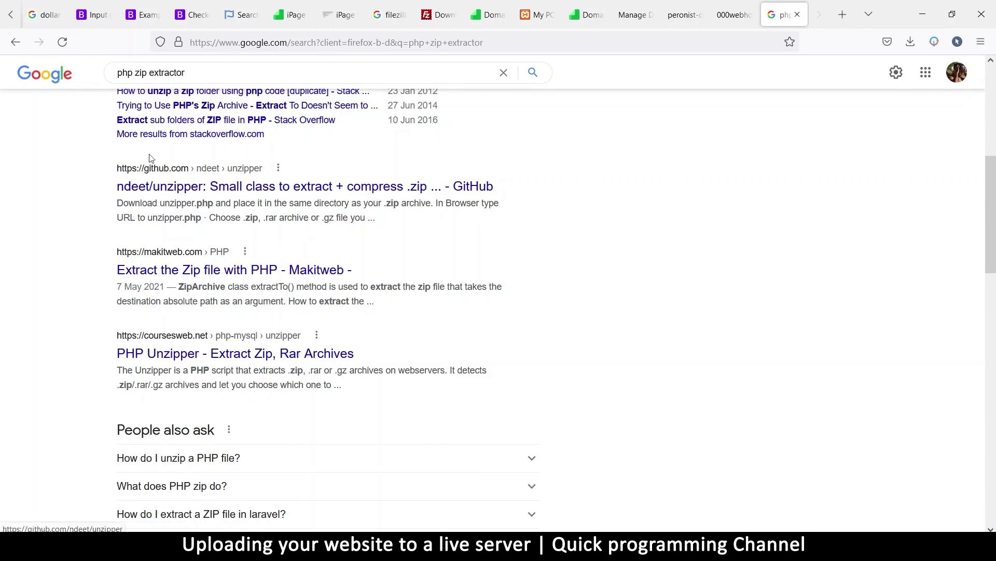
right_click(382, 190)
left_click(415, 200)
Step: On the ndeet/unzipper repository tab, check the Code dropdown, then open unzipper.php
left_click(787, 18)
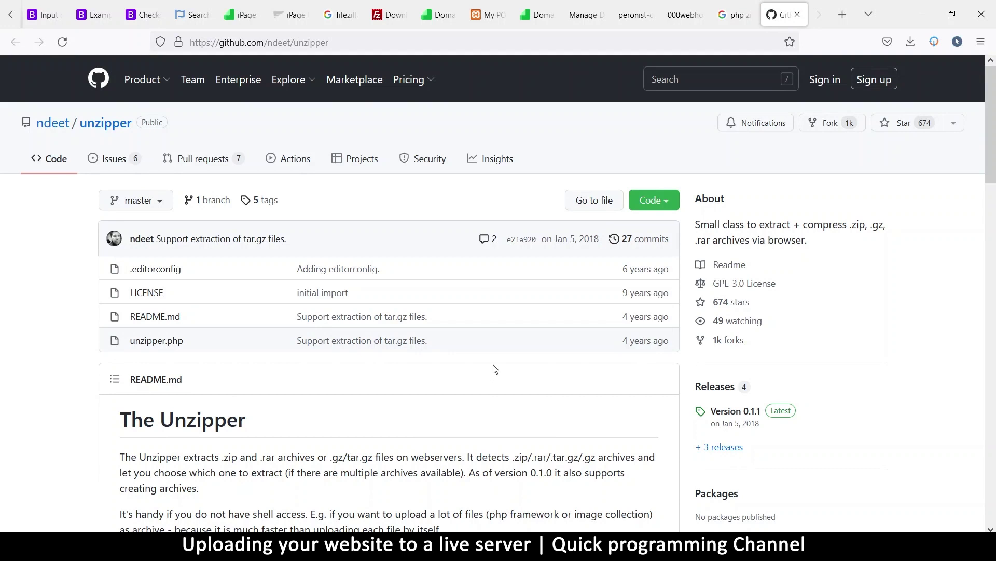
scroll(479, 348, "down", 4)
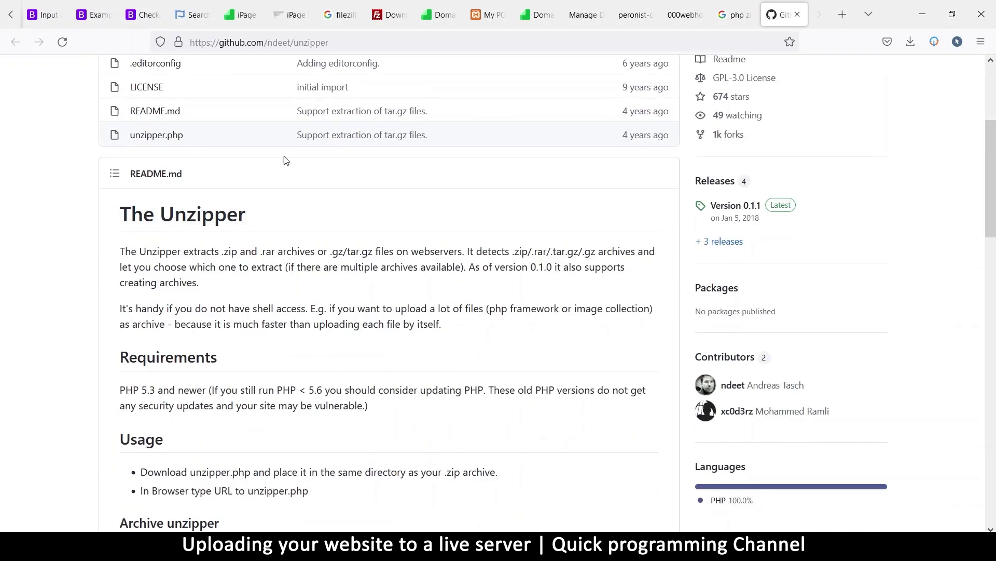
scroll(490, 304, "up", 4)
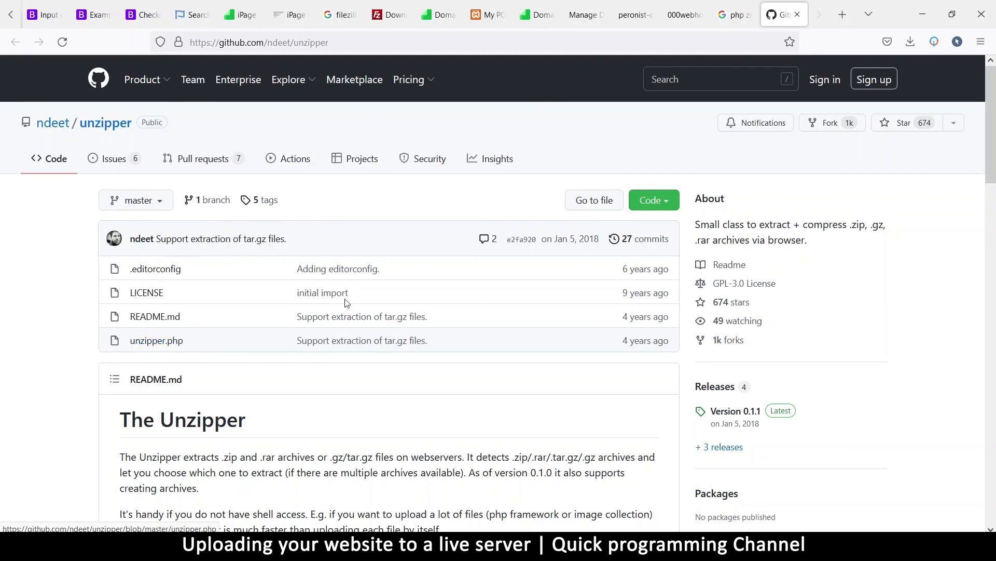
left_click(665, 201)
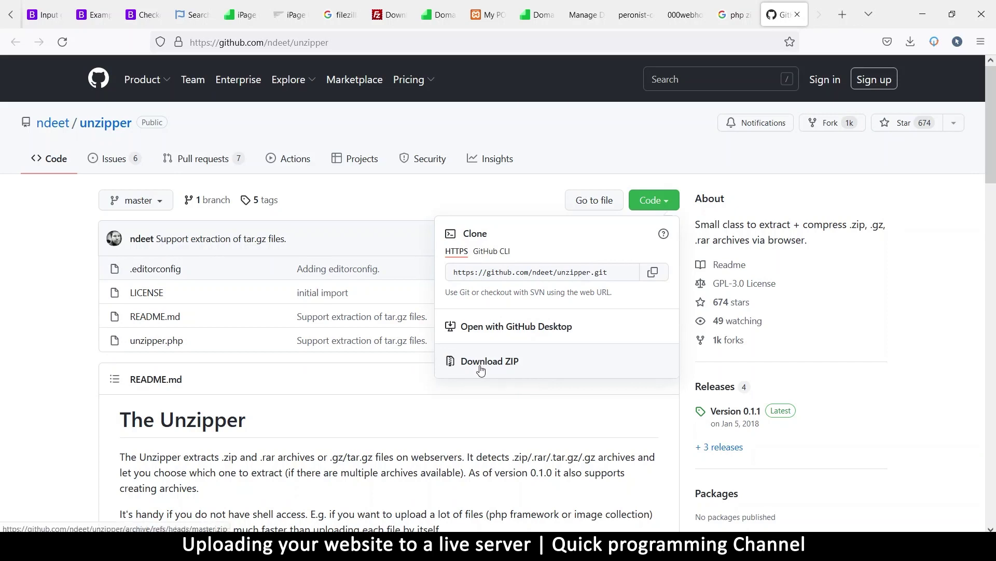
left_click(156, 344)
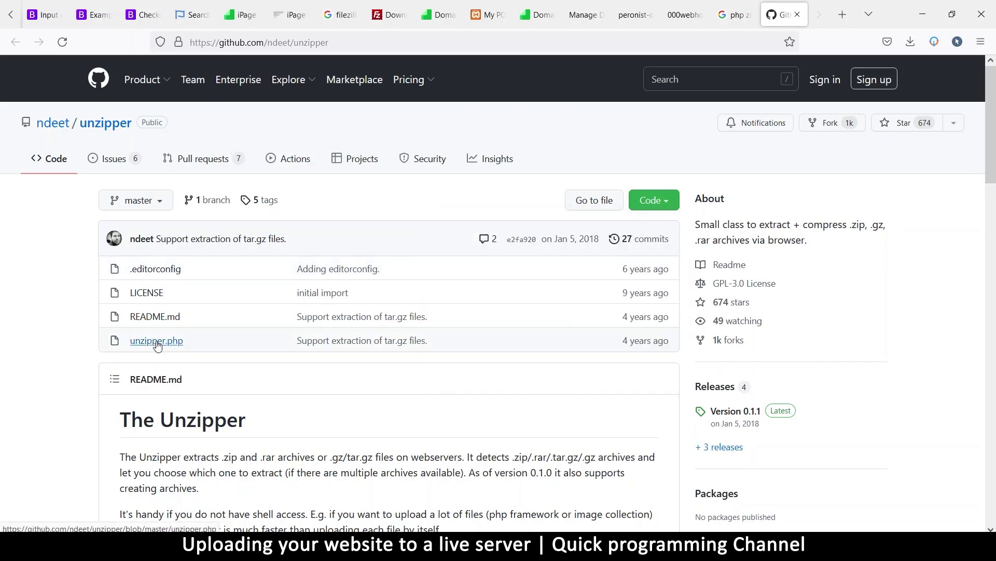
left_click(159, 345)
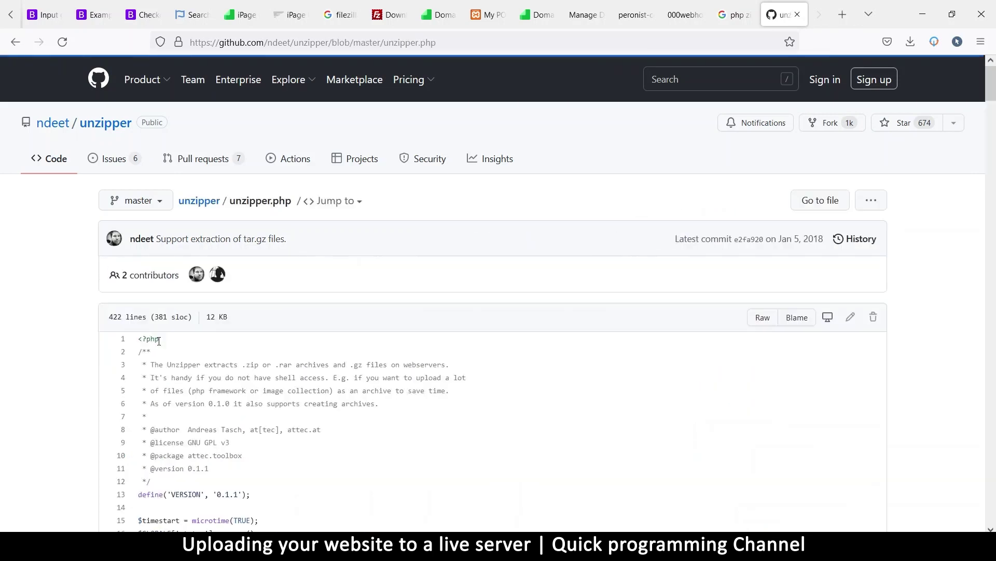
Step: Read through the unzipper.php source, selecting all its text and then clearing the selection
scroll(367, 374, "down", 7)
scroll(368, 373, "down", 20)
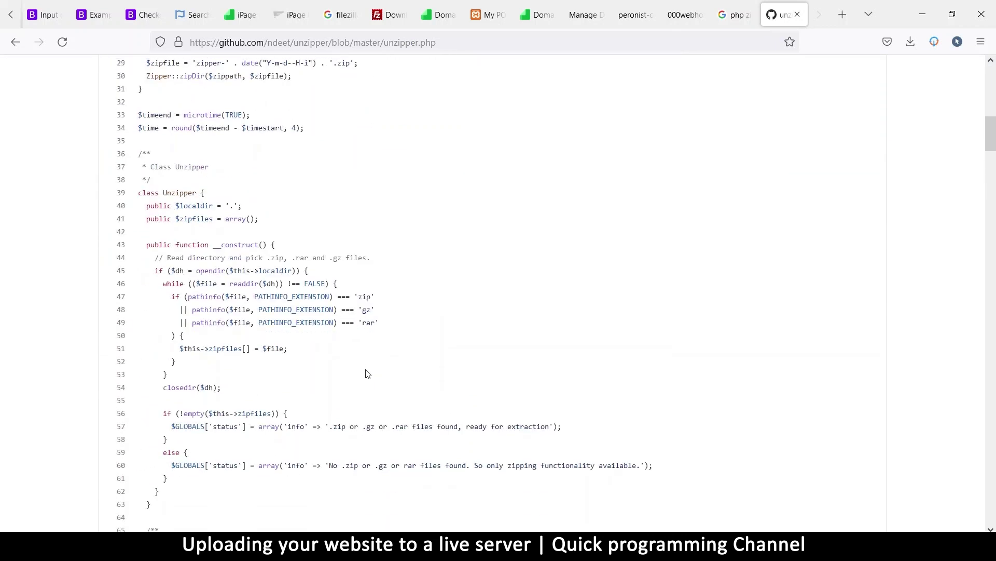
scroll(367, 377, "down", 20)
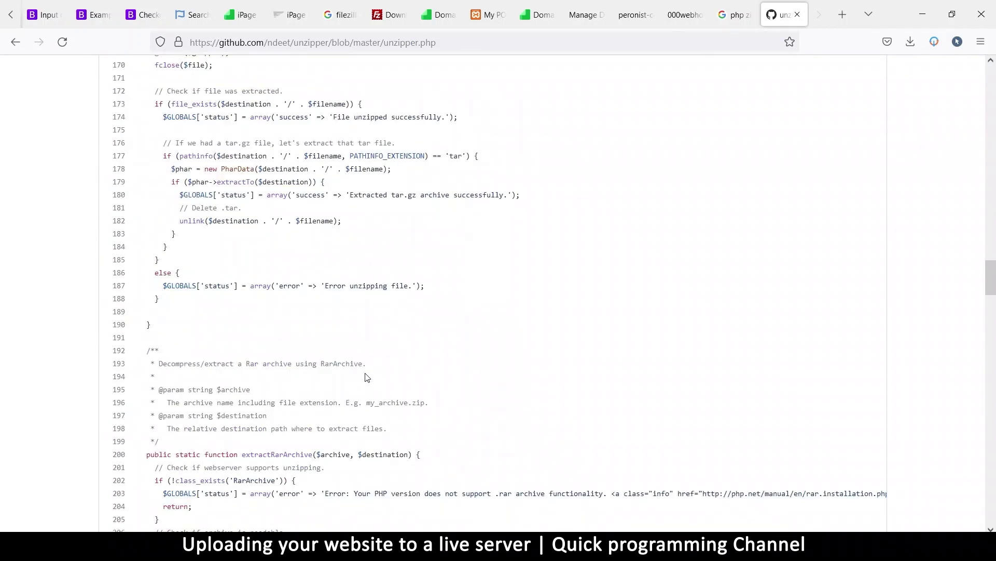
scroll(367, 377, "down", 20)
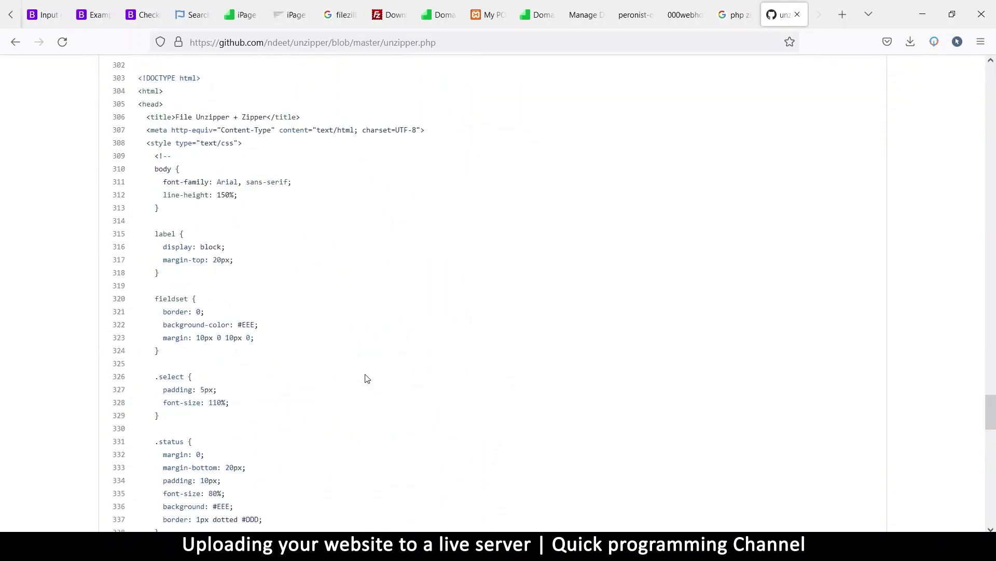
scroll(366, 379, "down", 3)
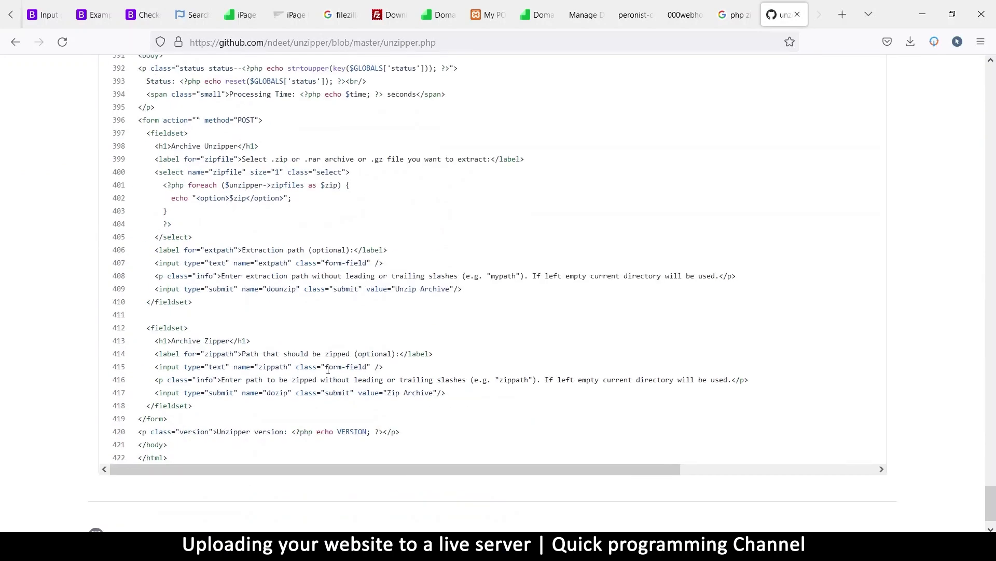
right_click(287, 254)
left_click(335, 289)
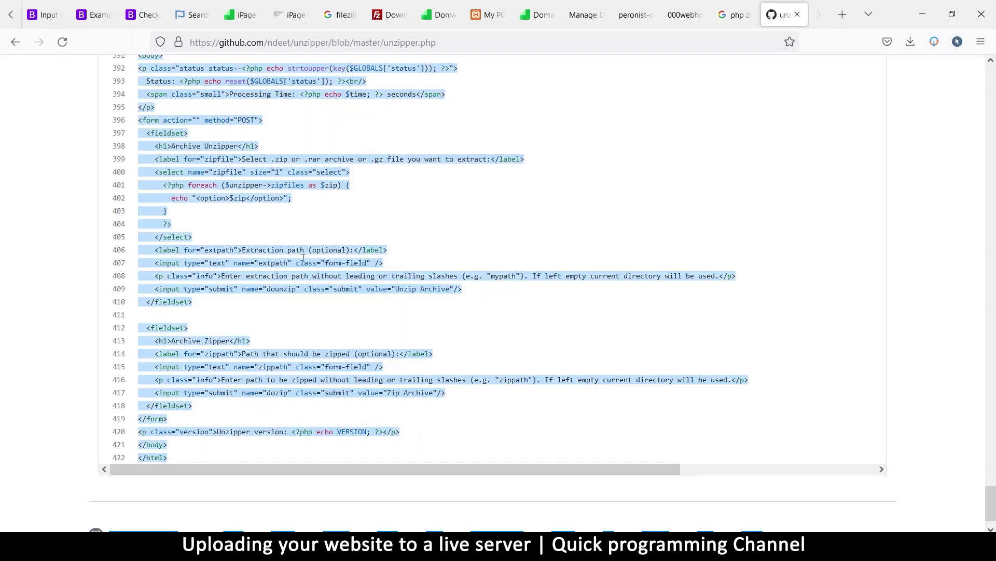
scroll(598, 317, "down", 1)
scroll(574, 316, "up", 20)
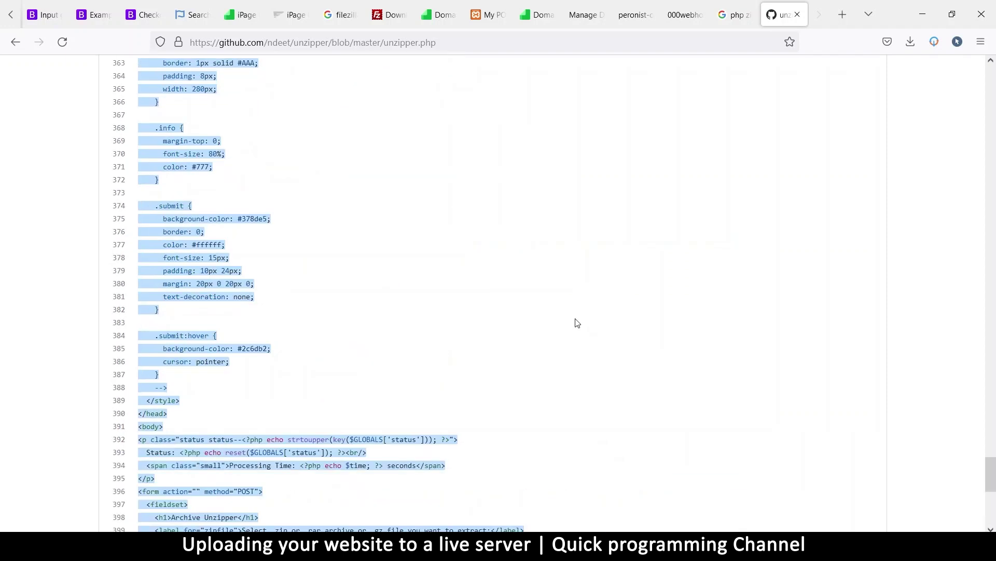
scroll(567, 310, "up", 20)
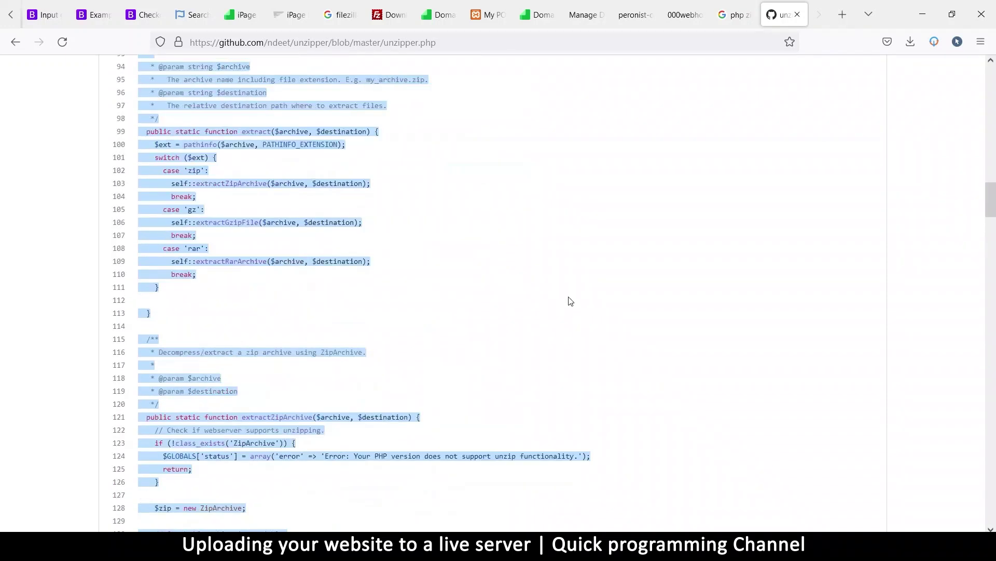
scroll(571, 306, "up", 5)
scroll(572, 305, "down", 2)
left_click(669, 321)
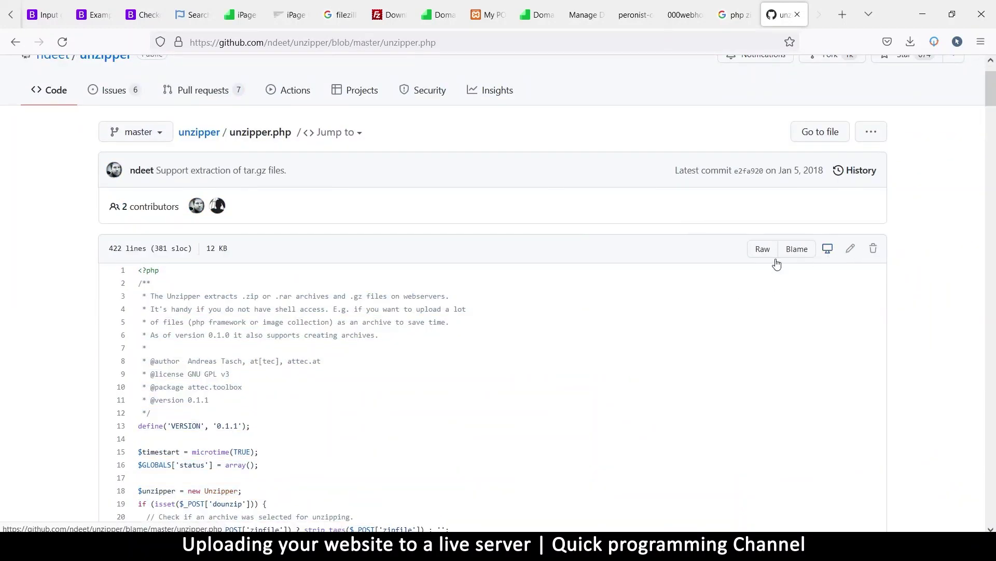
Step: Reopen unzipper.php with Go to file, then return to the repository's Code page
left_click(867, 134)
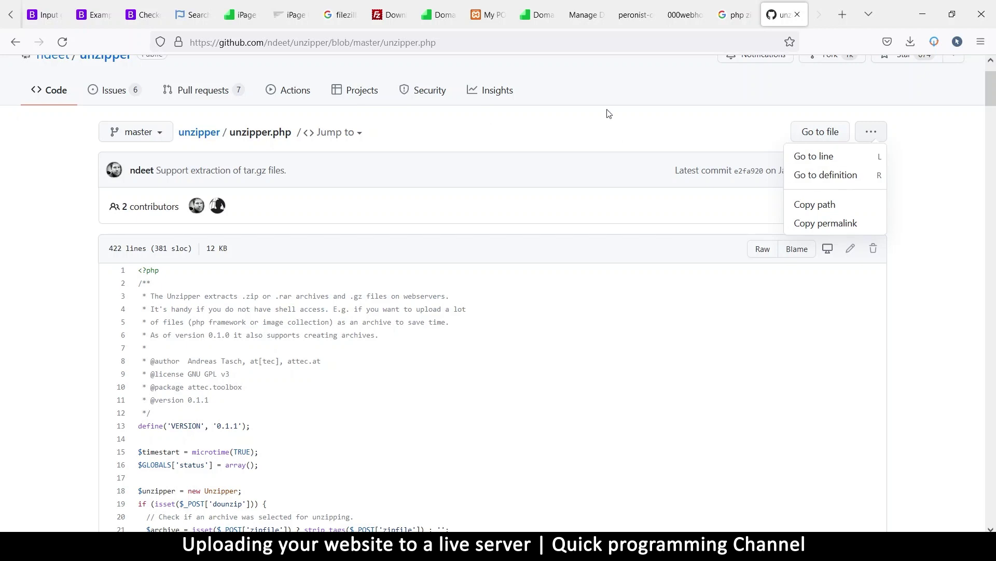
left_click(826, 134)
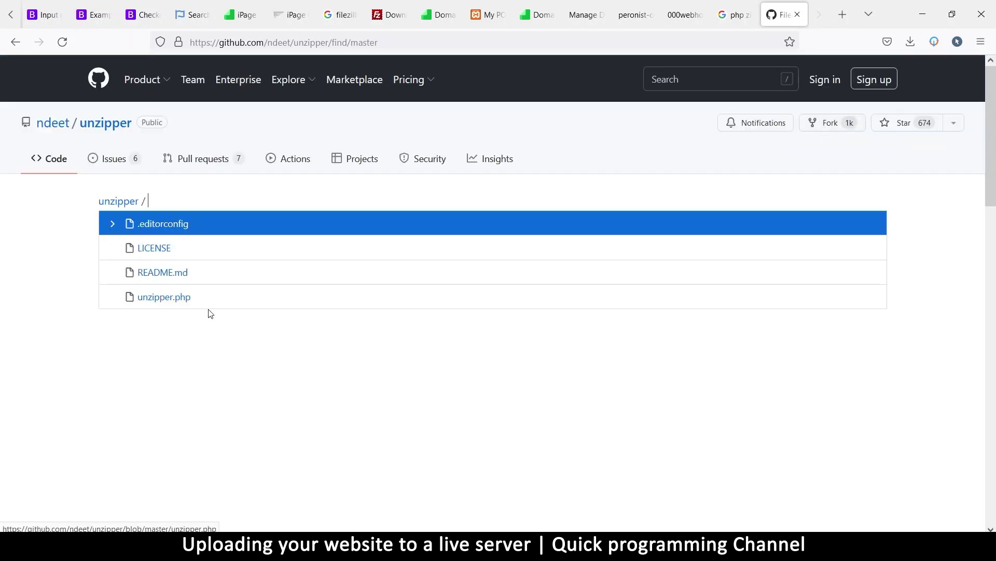
left_click(230, 305)
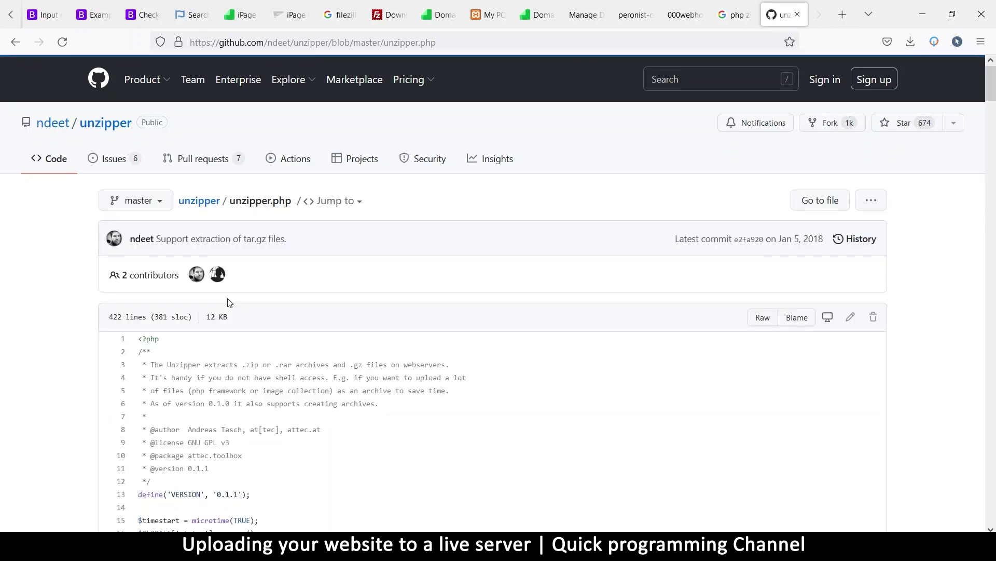
scroll(293, 314, "down", 1)
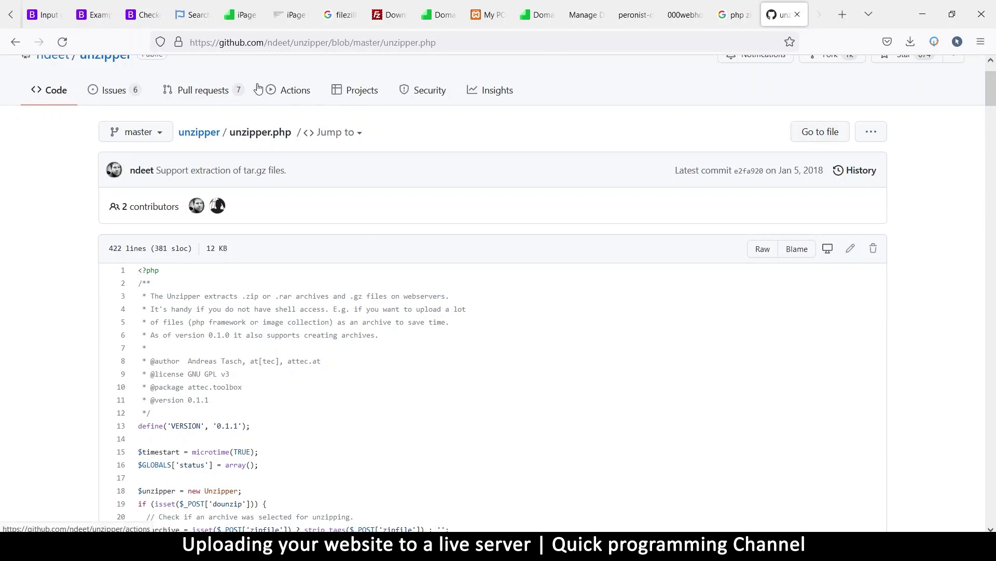
left_click(54, 92)
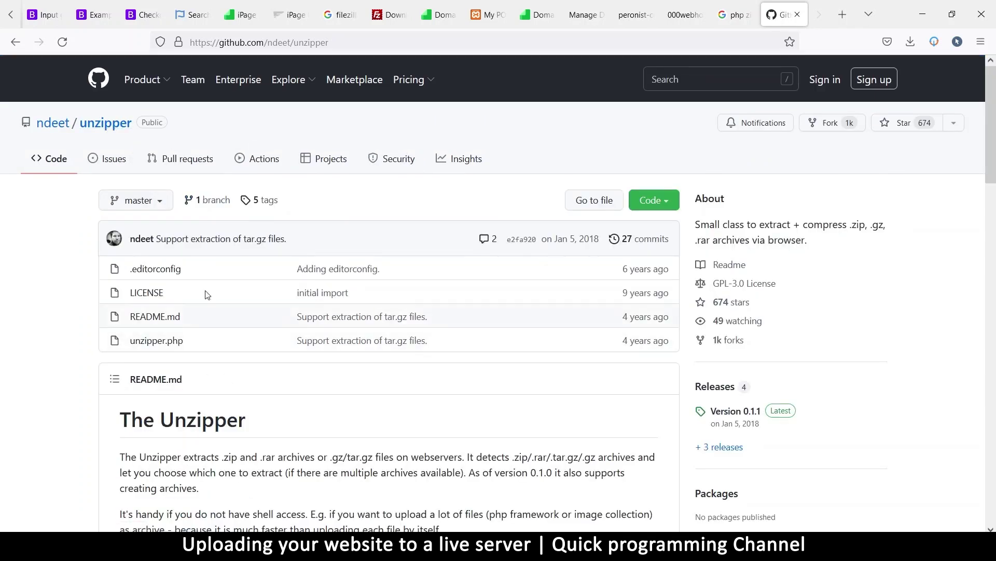
Step: Download the repository as unzipper-master.zip and show it in the Downloads folder
left_click(660, 198)
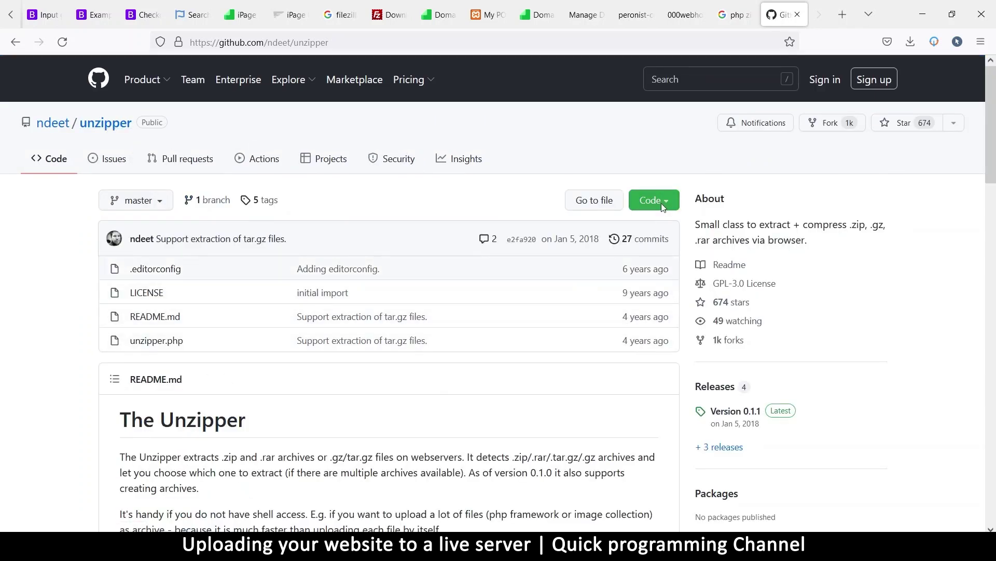
left_click(491, 364)
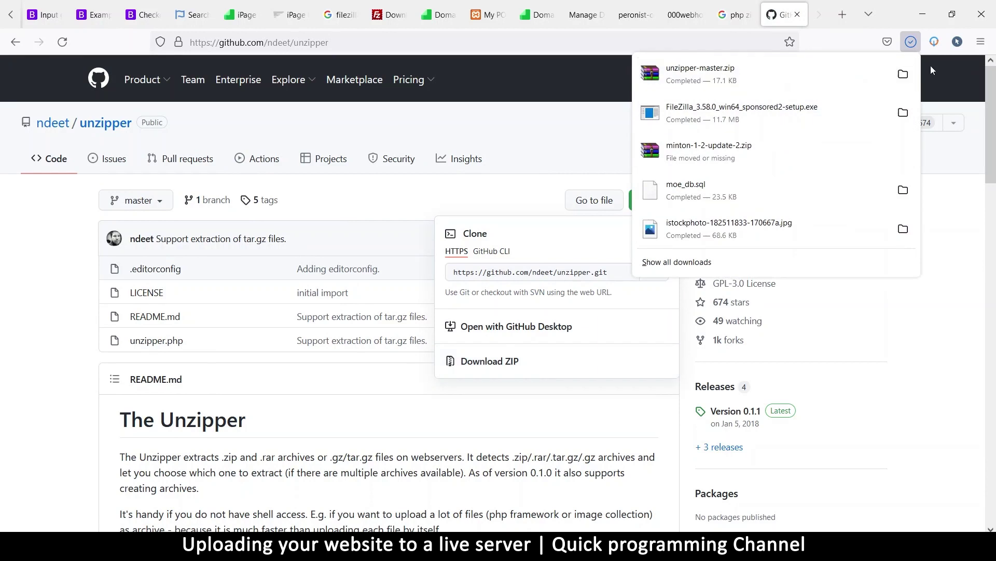
left_click(903, 73)
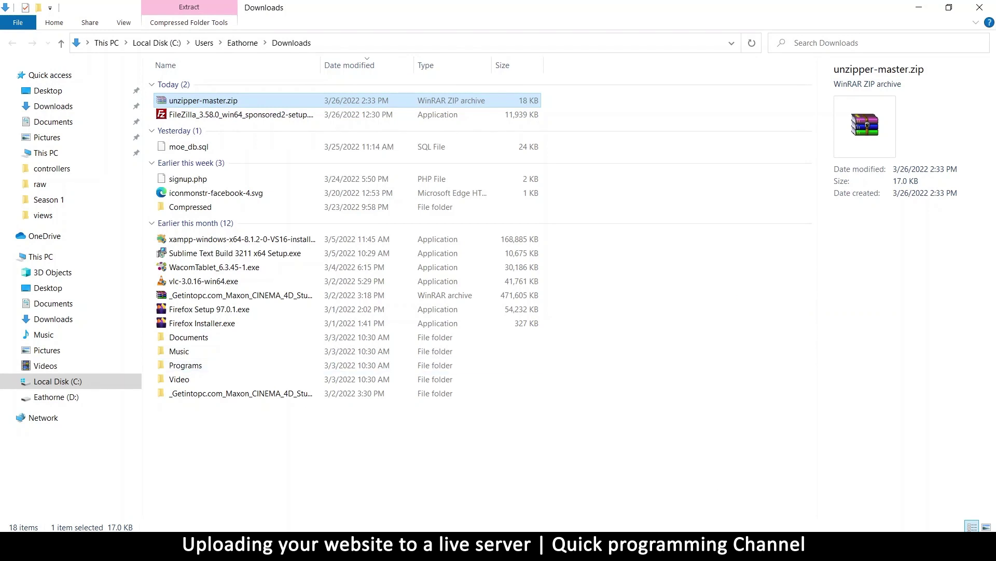
Step: Paste unzipper-master.zip into C:\xampp\htdocs\pos and extract it to unzipper-master\
left_click(190, 501)
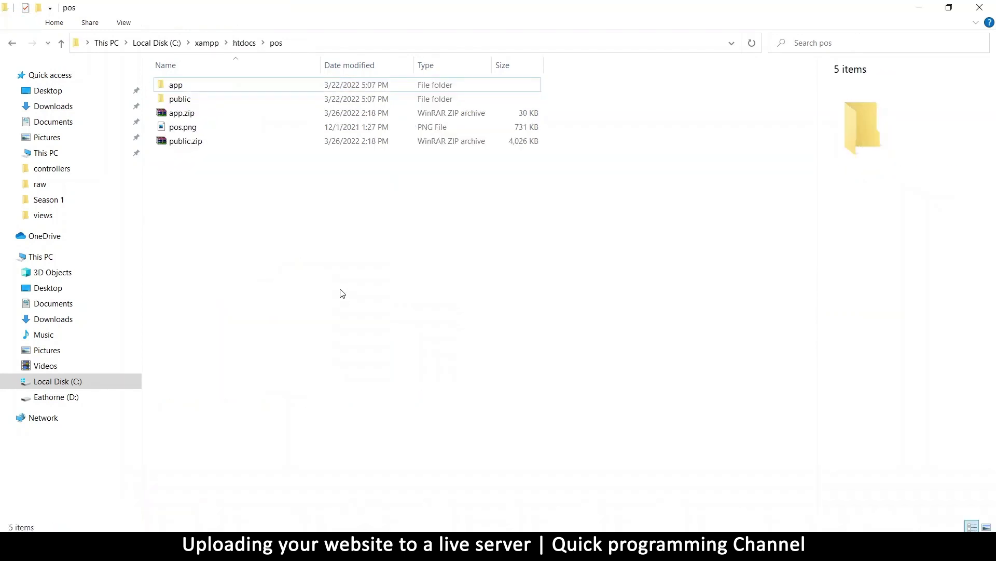
key("ctrl+v")
right_click(201, 155)
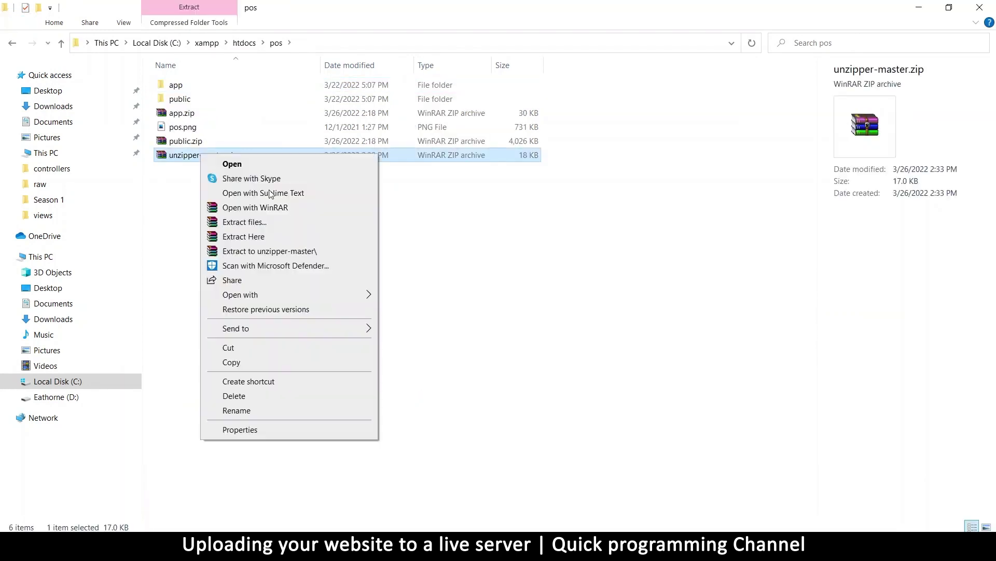
left_click(278, 251)
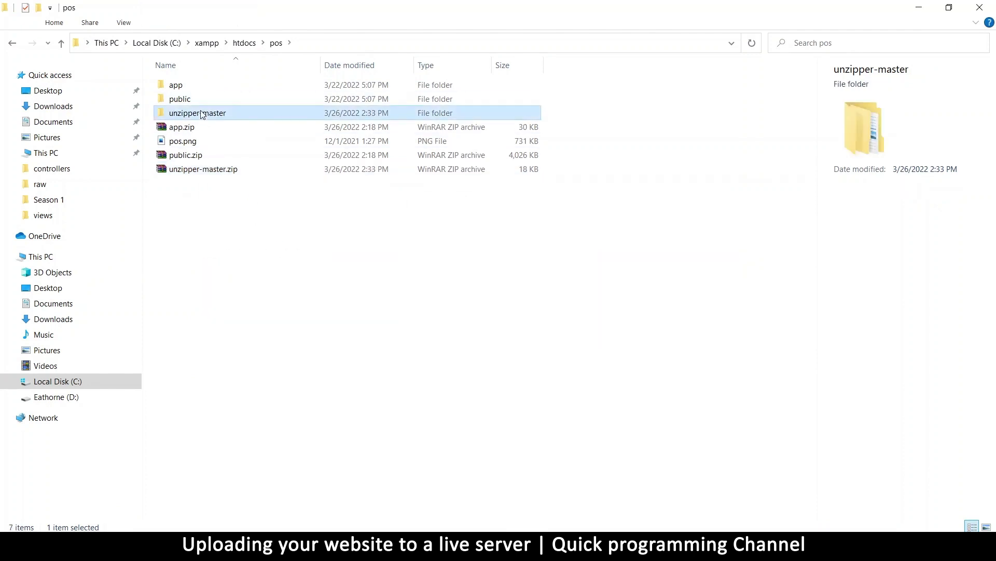
Step: Open the inner unzipper-master folder to unzipper.php, then return to the GitHub page
double_click(206, 120)
double_click(205, 88)
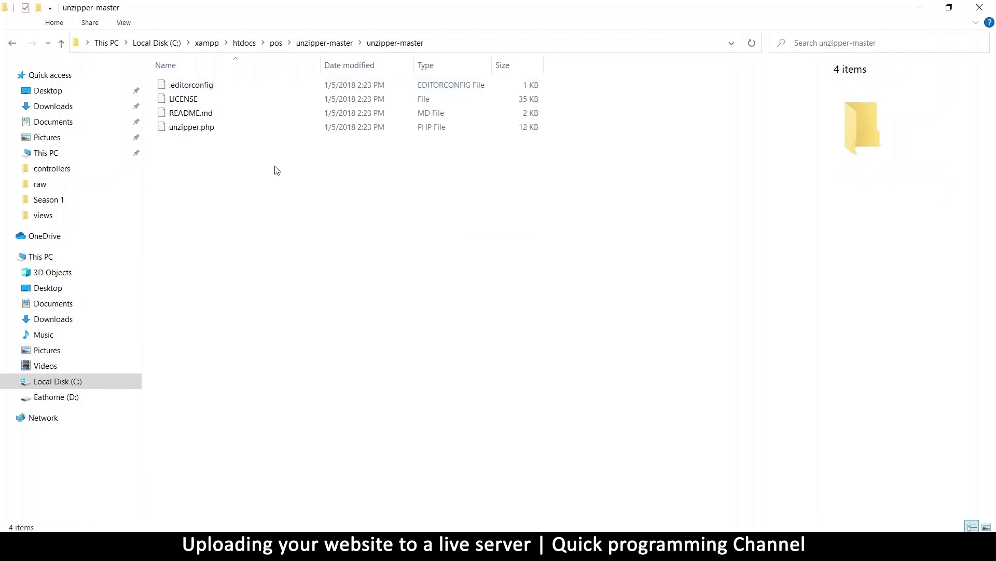
left_click(202, 130)
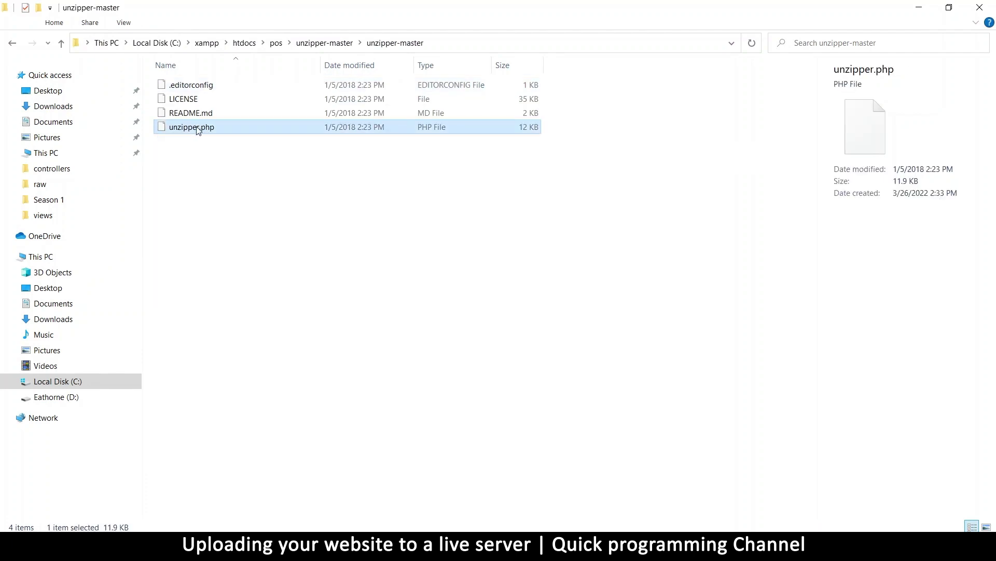
left_click(495, 549)
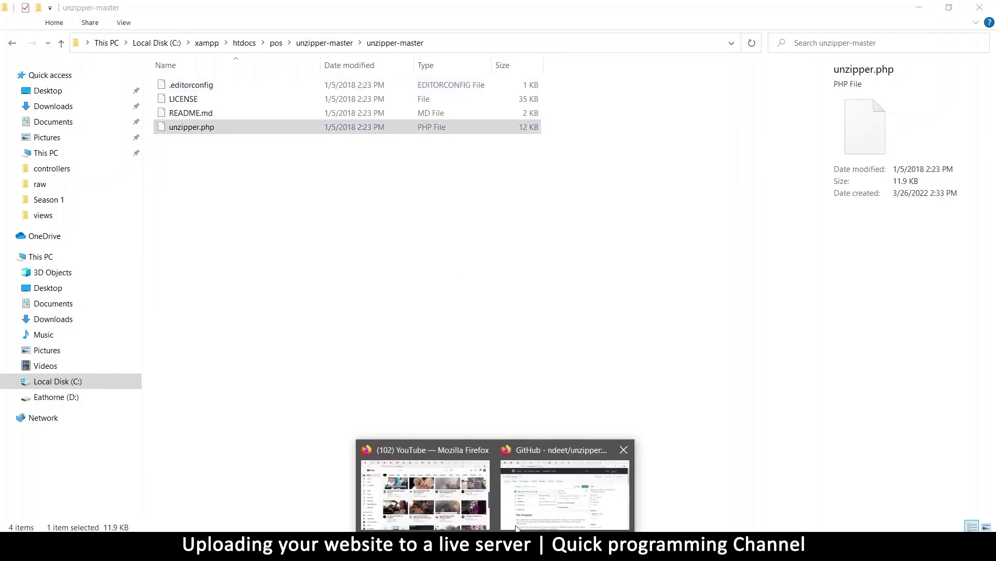
left_click(551, 498)
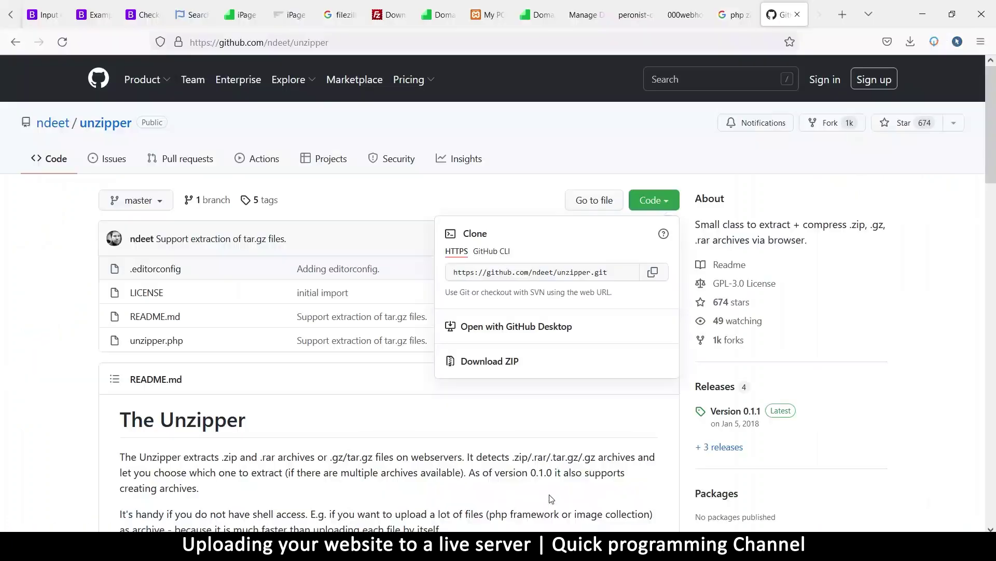
Step: Switch to the 000webhost file manager and reload the root '/' folder
left_click(676, 6)
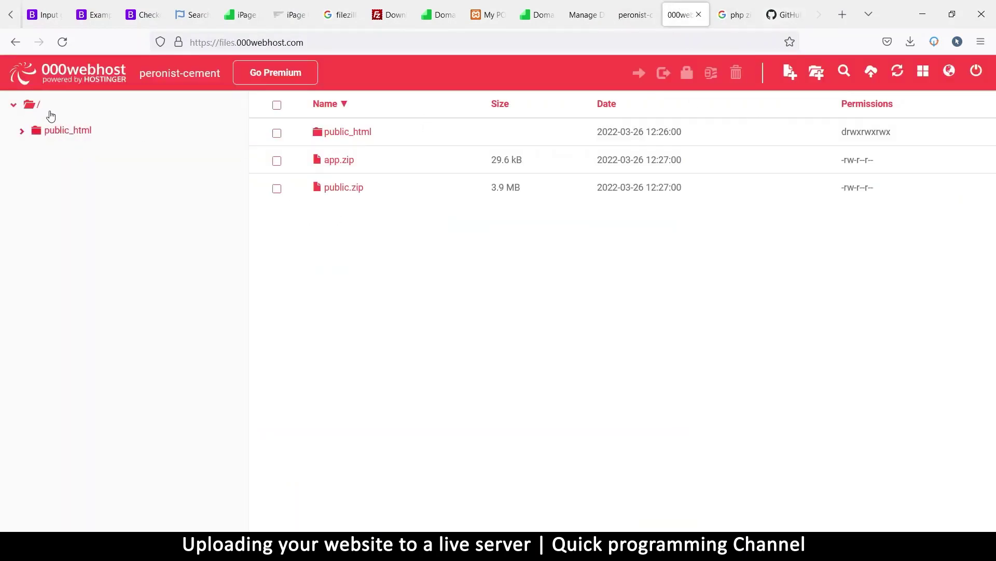
left_click(31, 103)
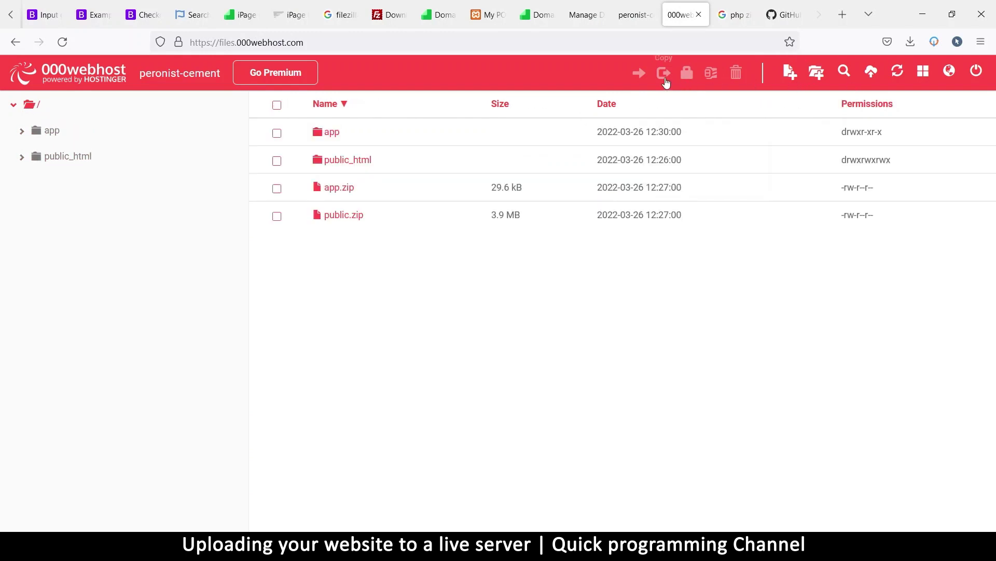
Step: Upload unzipper.php from unzipper-master\unzipper-master into the public_html folder
left_click(340, 163)
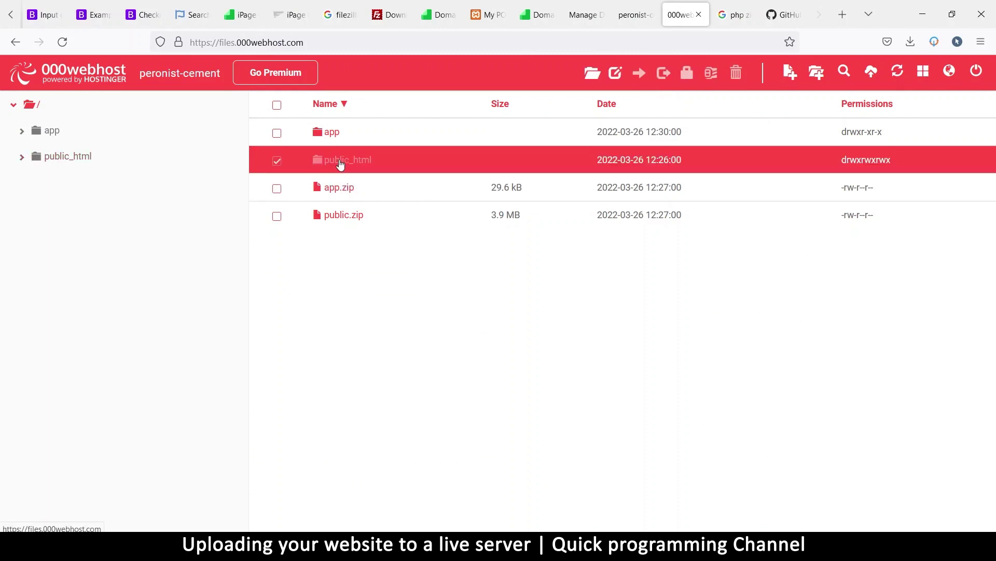
left_click(68, 157)
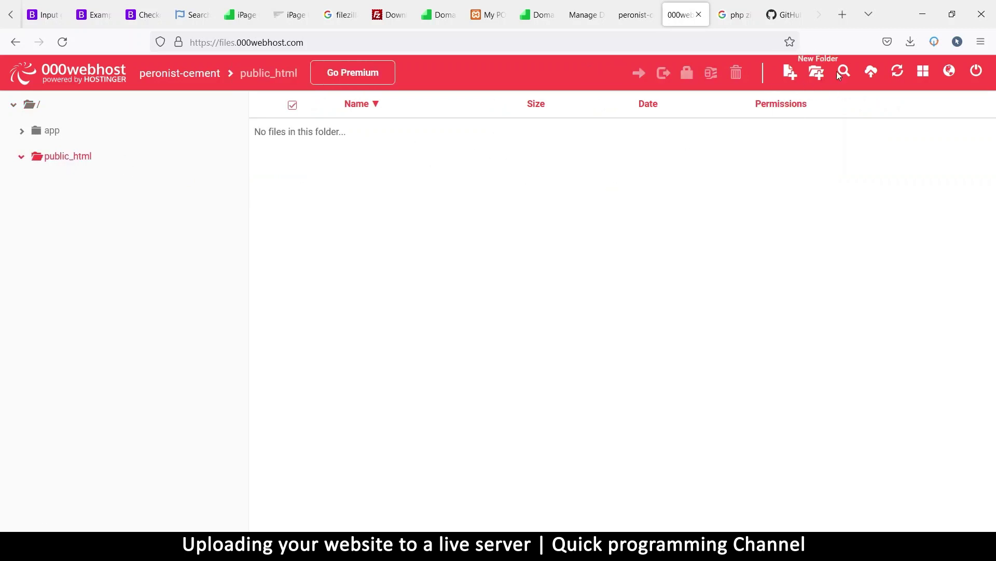
left_click(872, 73)
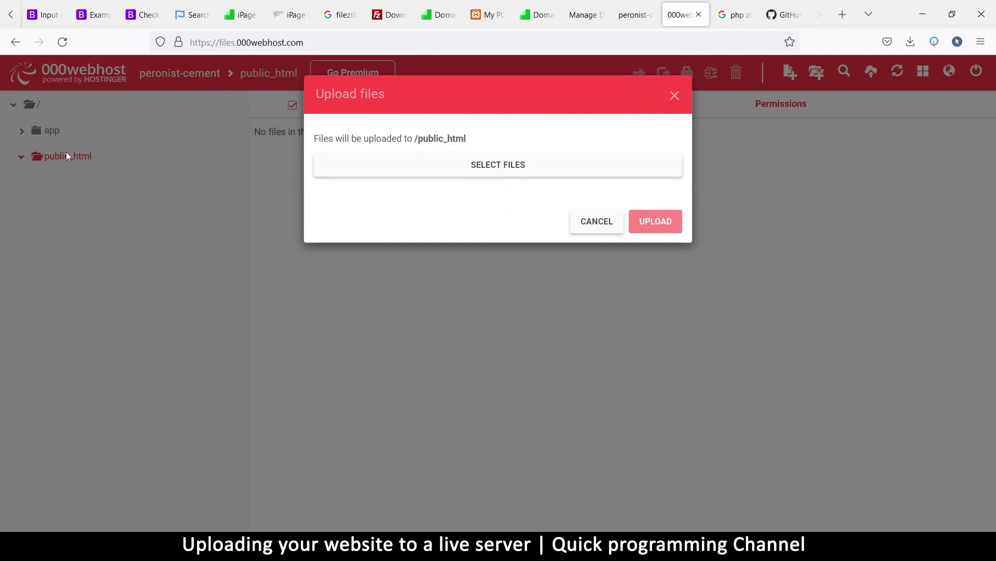
left_click(514, 173)
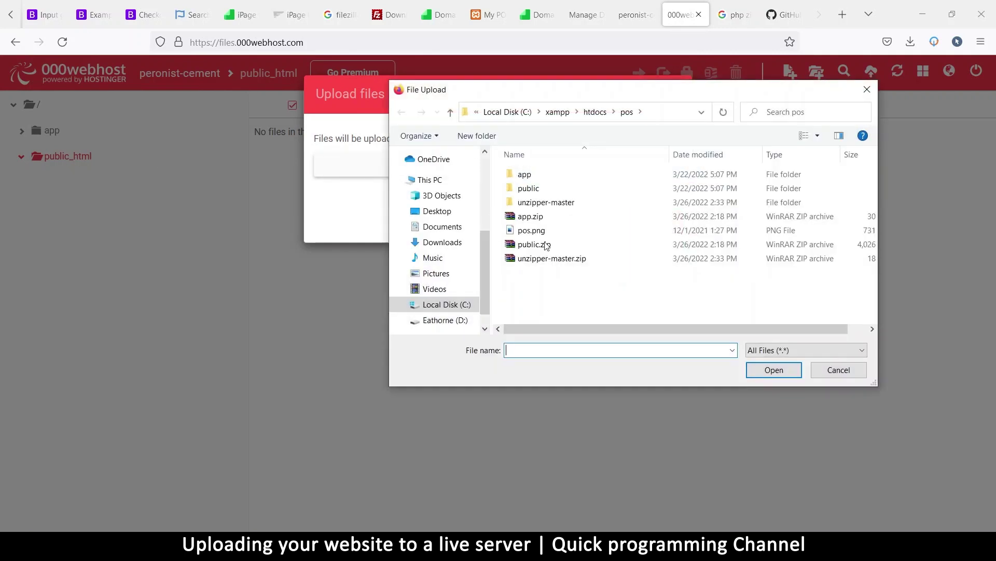
double_click(545, 202)
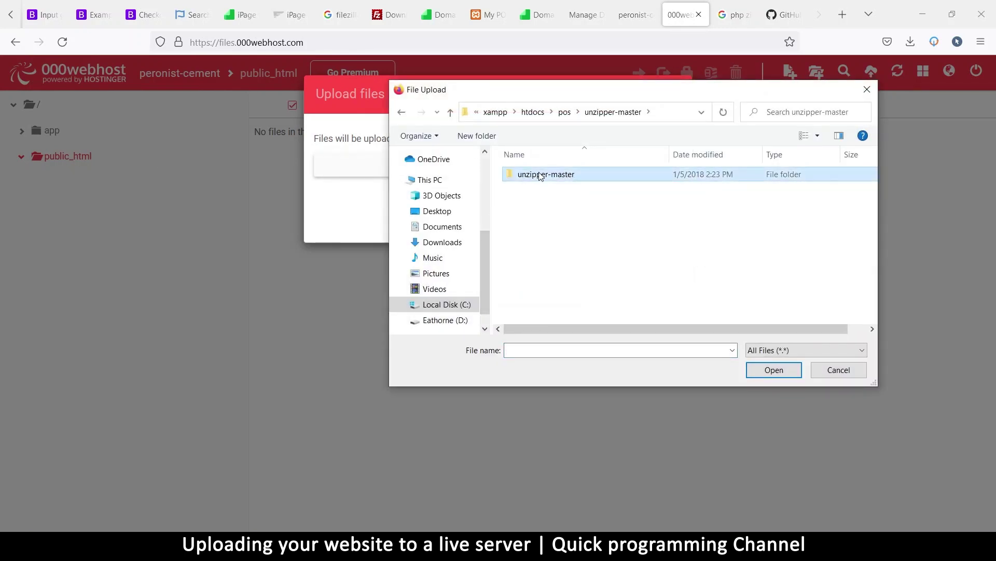
double_click(532, 174)
left_click(538, 216)
left_click(774, 370)
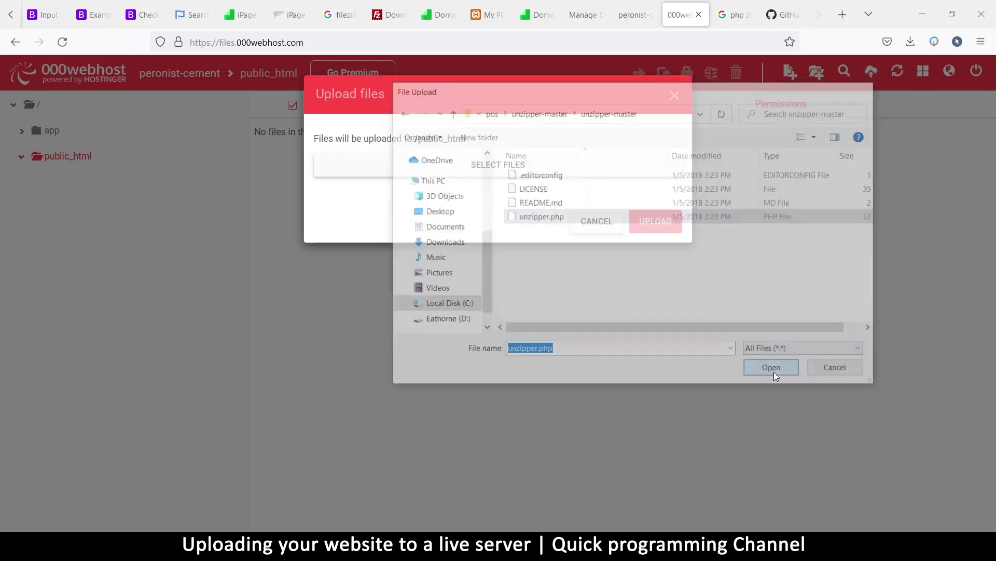
left_click(654, 283)
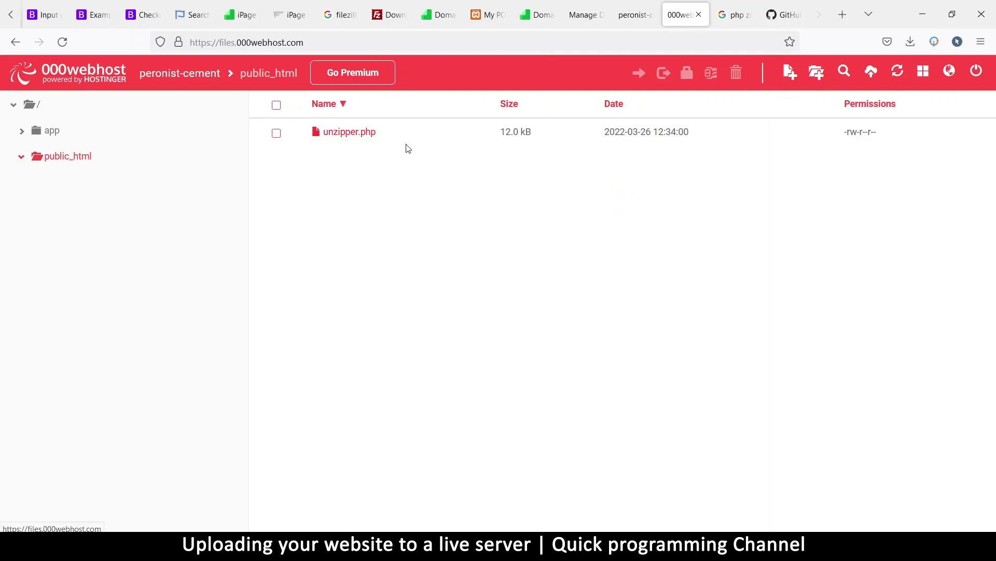
Step: Load /unzipper.php on the live site, check for archives, then go to Manage Databases
left_click(630, 18)
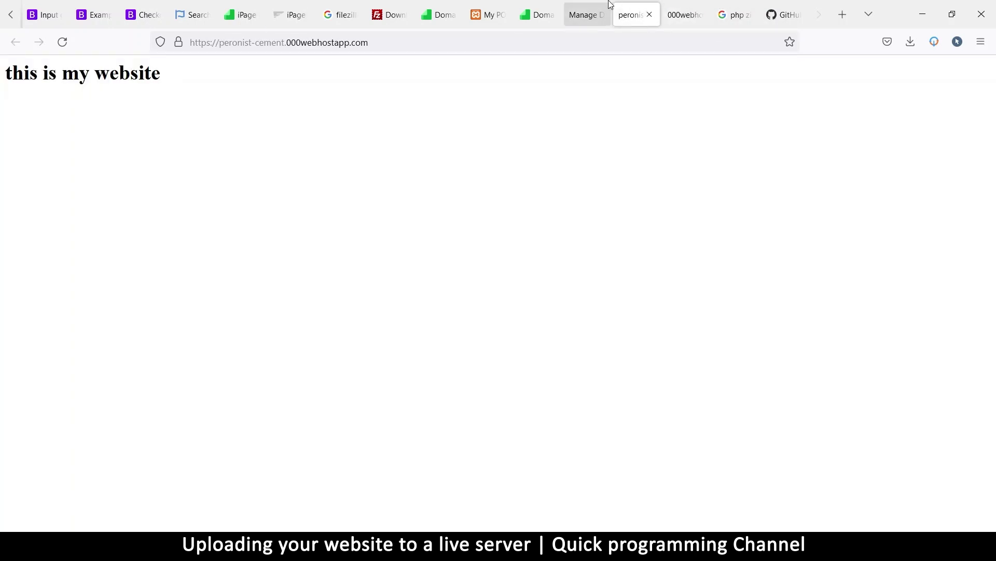
left_click(592, 13)
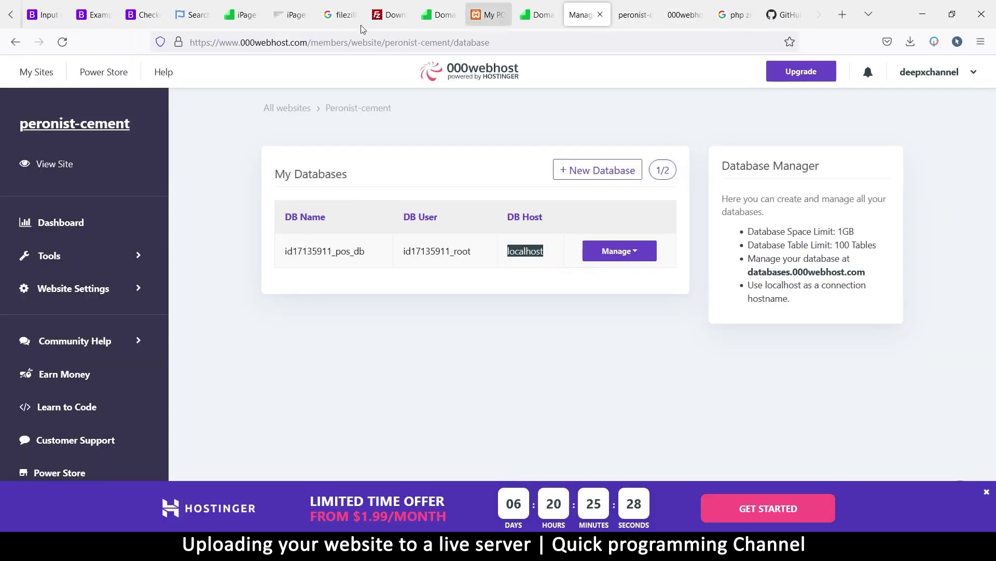
left_click(60, 166)
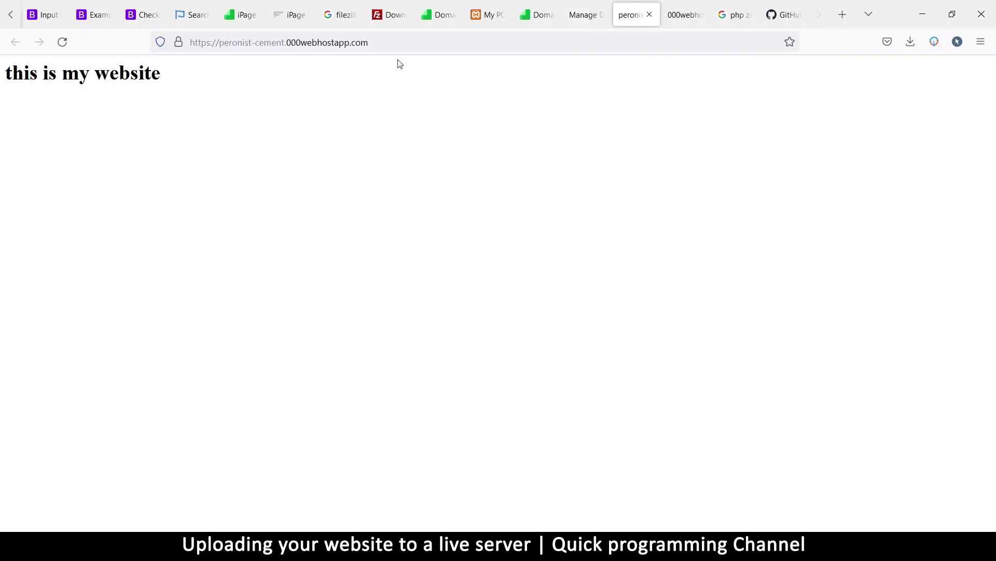
left_click(383, 47)
left_click(399, 42)
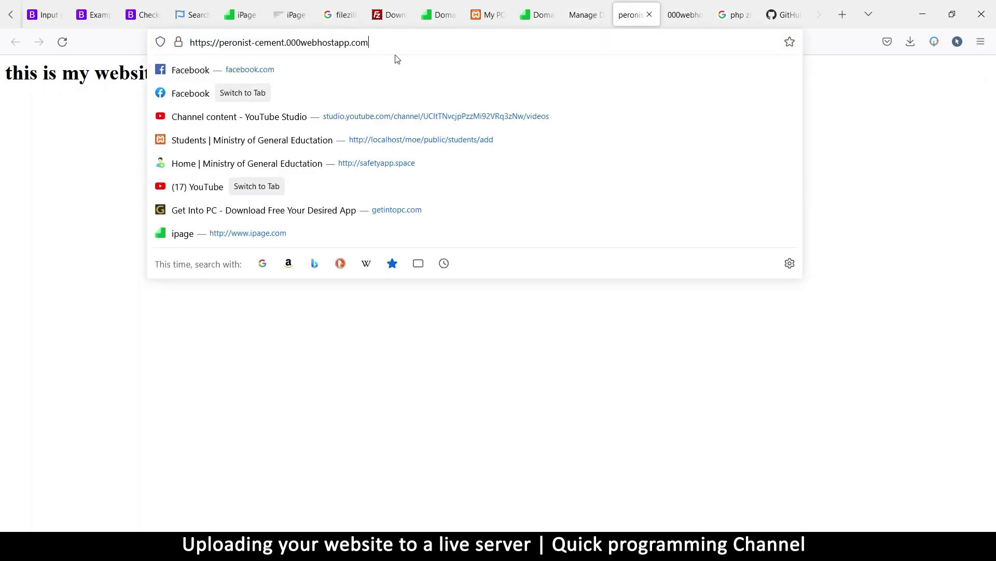
type("/")
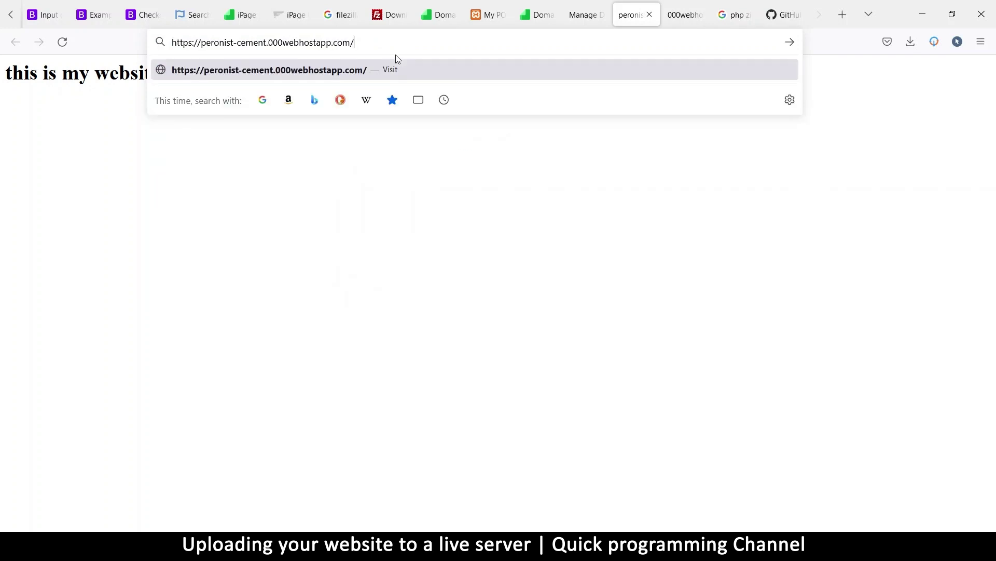
type("unzipper")
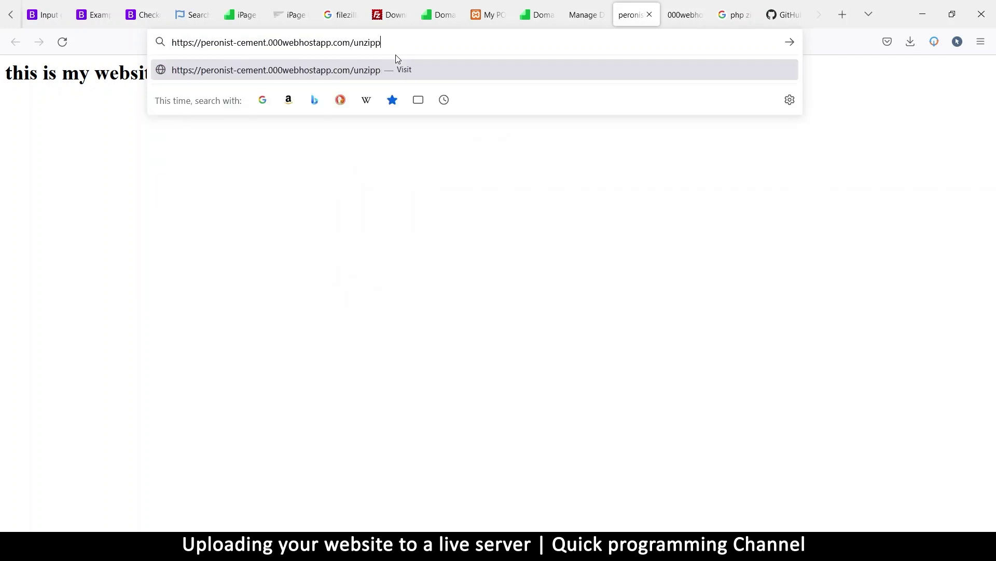
type(".php")
key("Return")
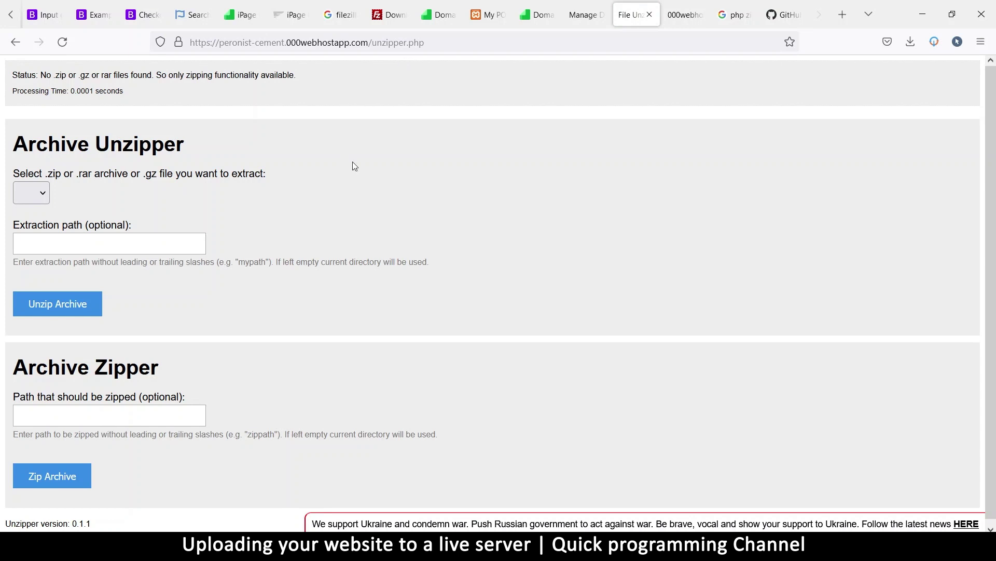
left_click(44, 190)
left_click(594, 7)
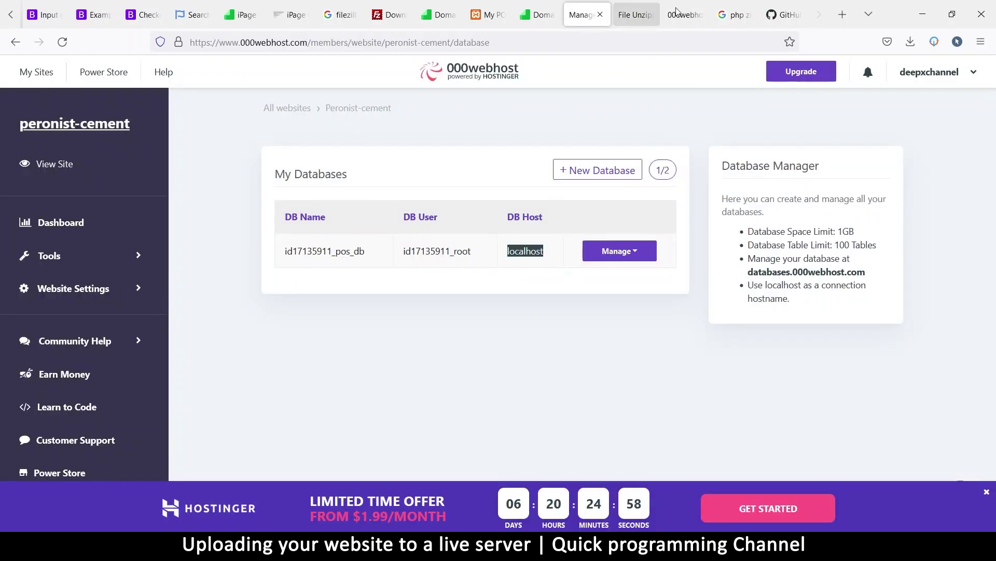
Step: In the file manager root, check the empty app folder and delete it
left_click(701, 6)
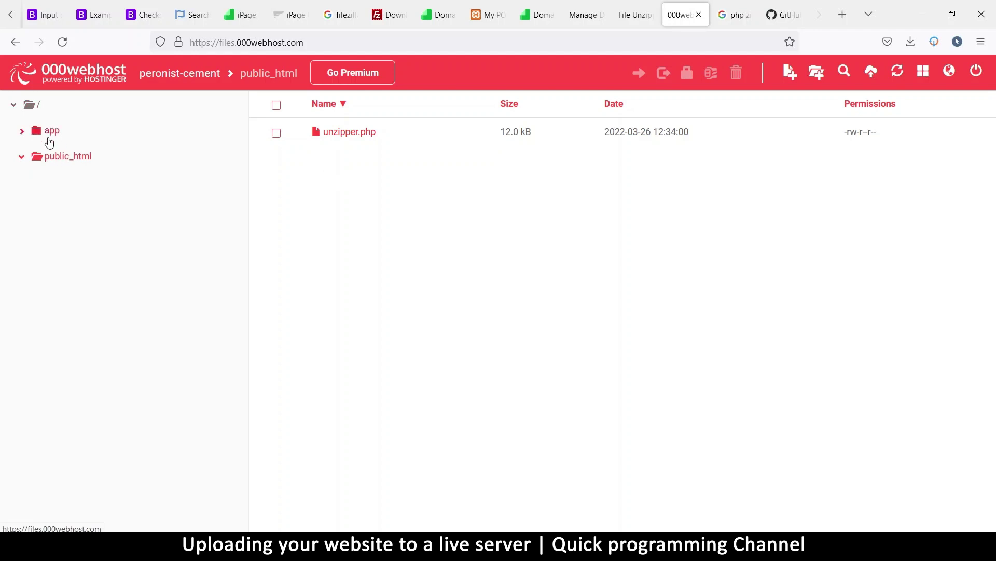
left_click(32, 107)
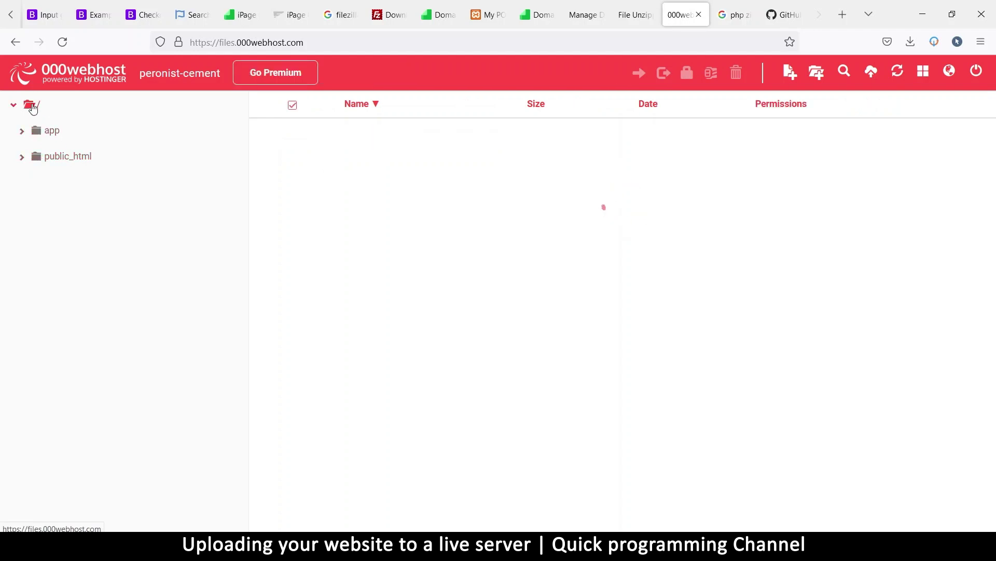
left_click(49, 134)
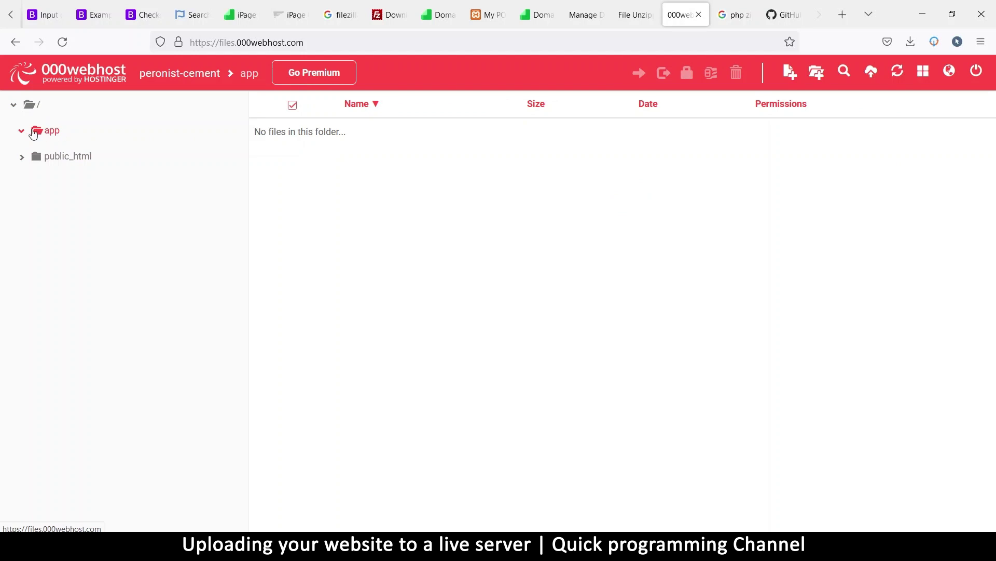
left_click(31, 104)
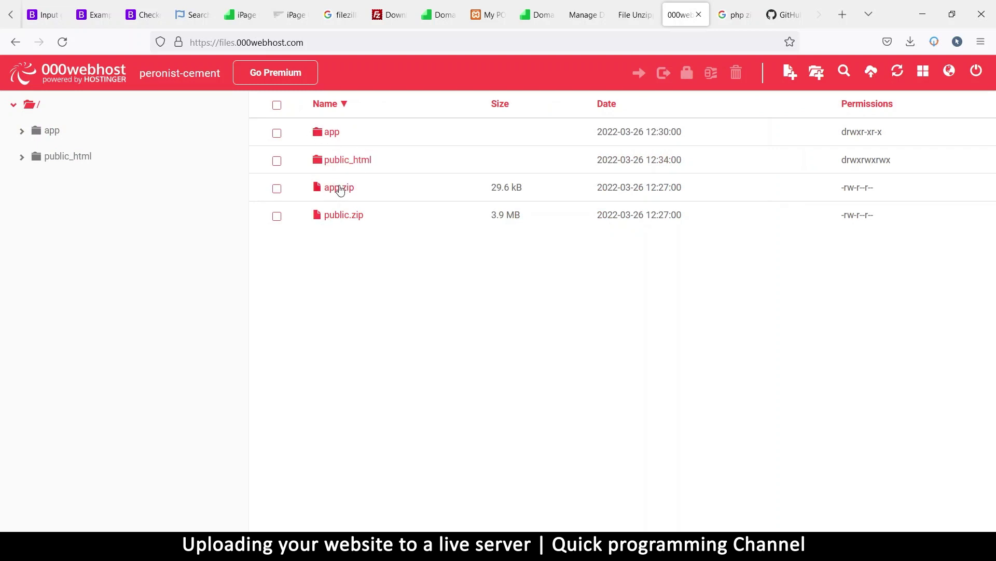
left_click(277, 134)
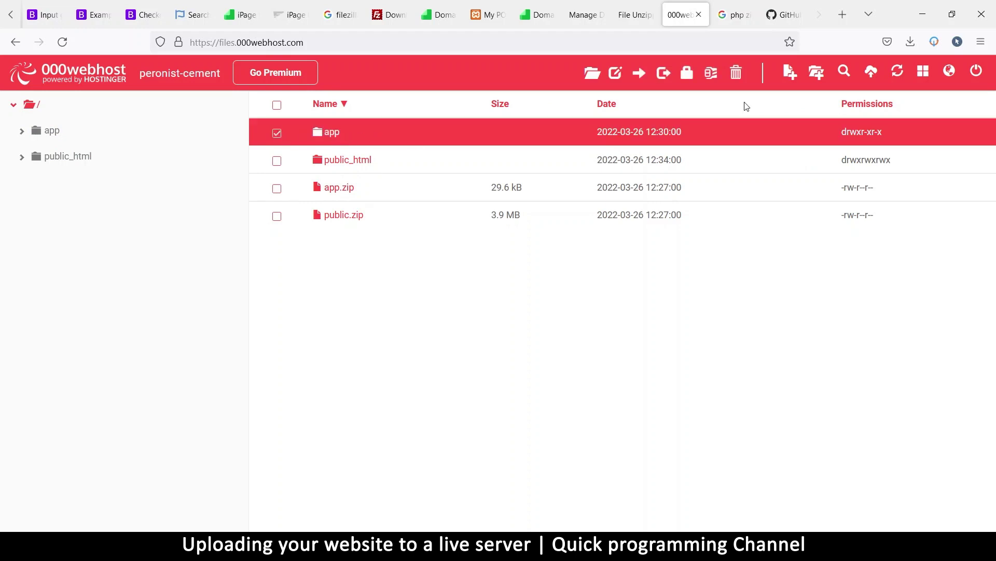
left_click(736, 73)
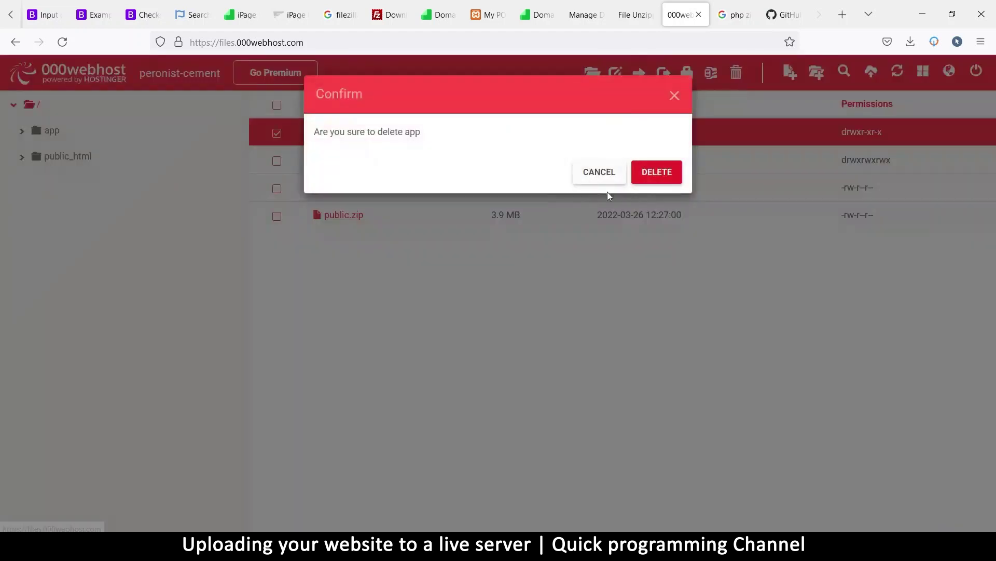
left_click(656, 174)
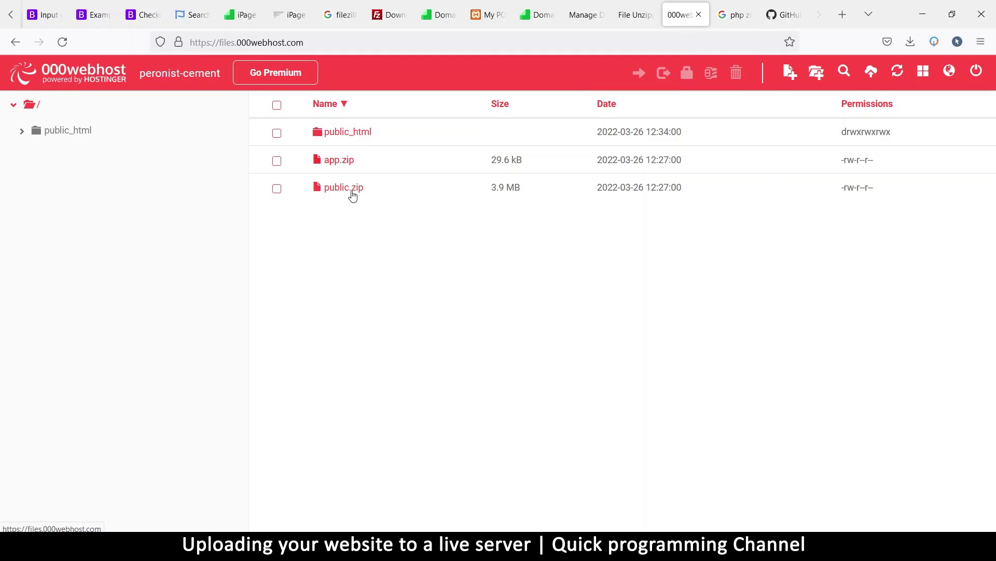
Step: Move app.zip and public.zip into public_html and open that folder
left_click(277, 161)
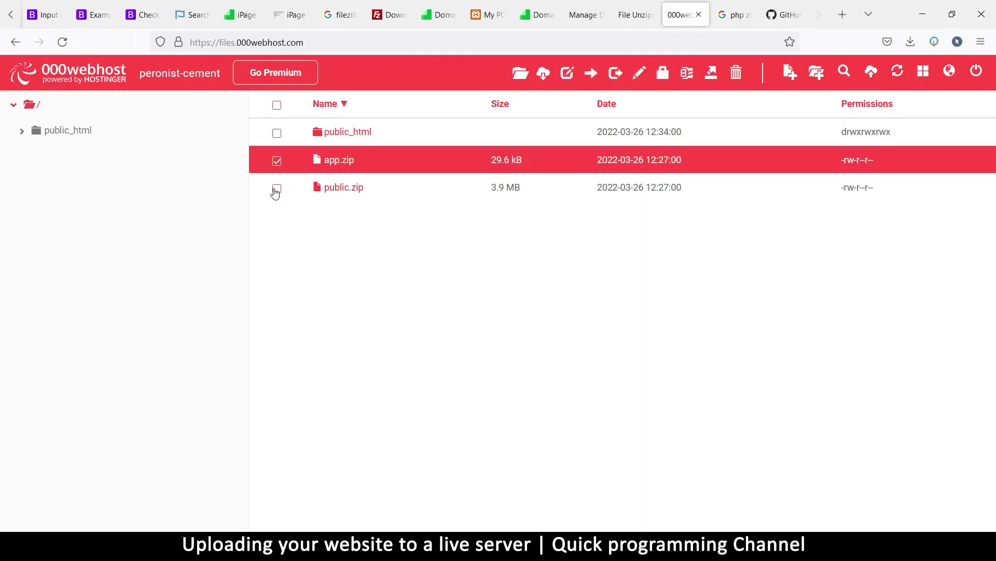
left_click(277, 188)
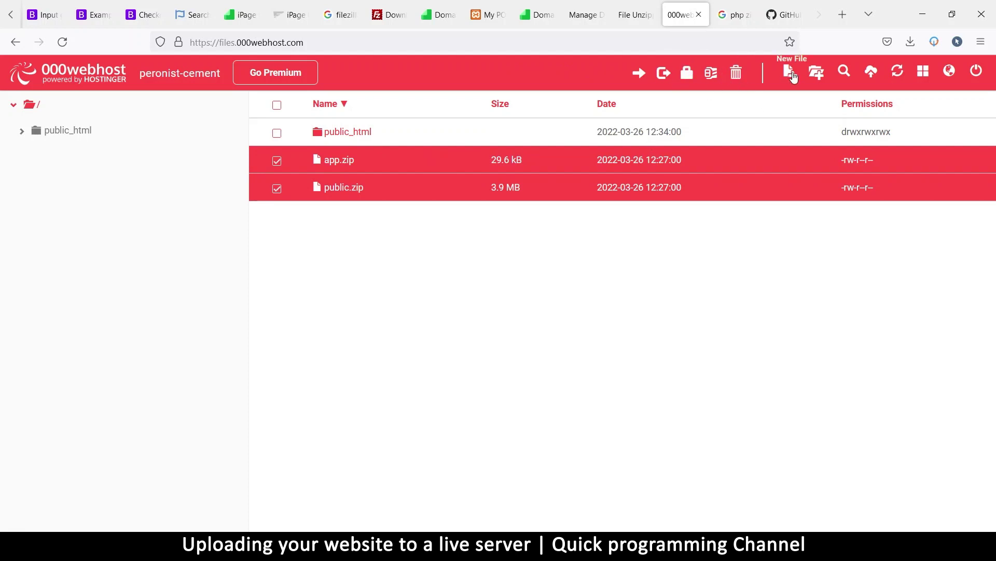
left_click(639, 72)
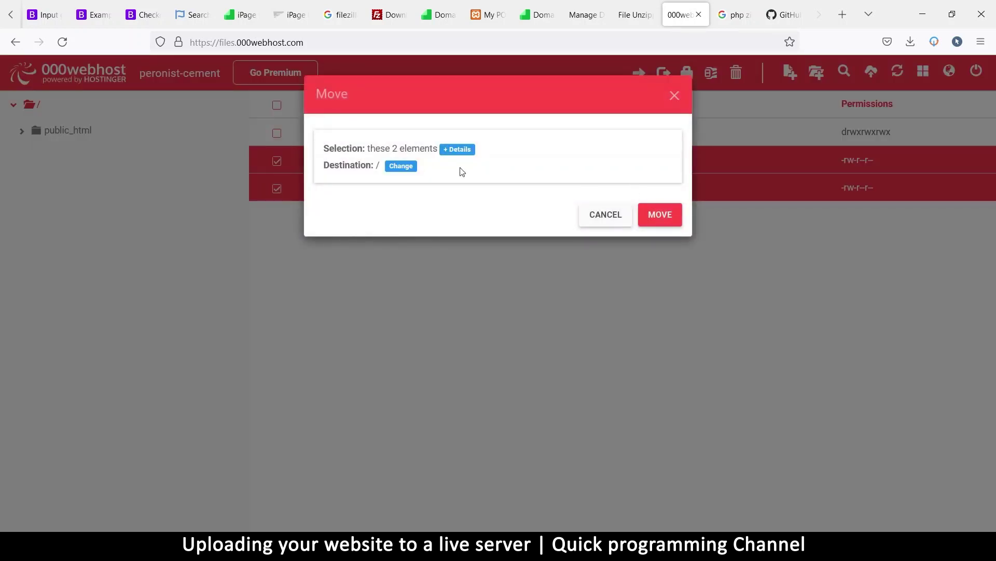
left_click(400, 166)
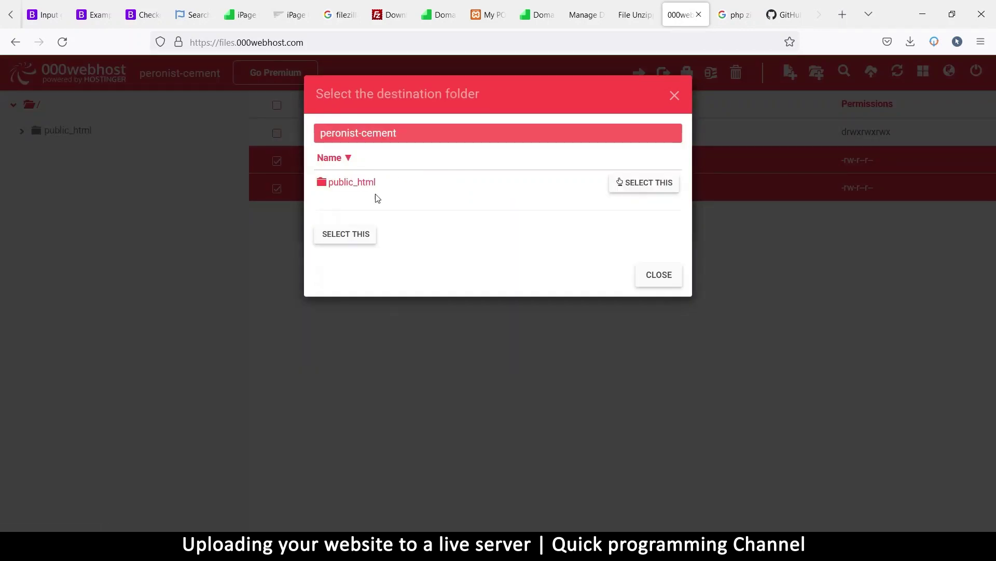
left_click(363, 183)
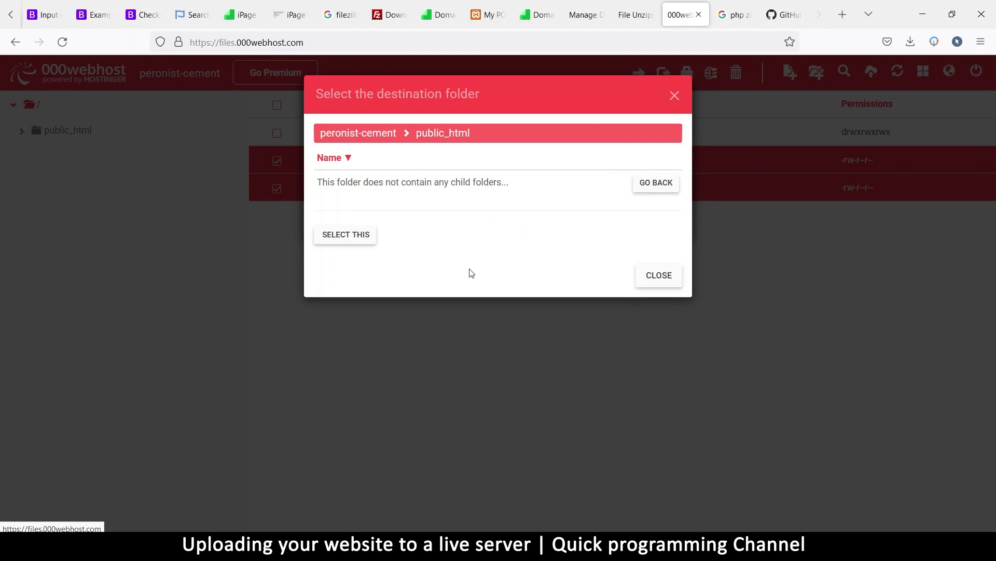
left_click(380, 134)
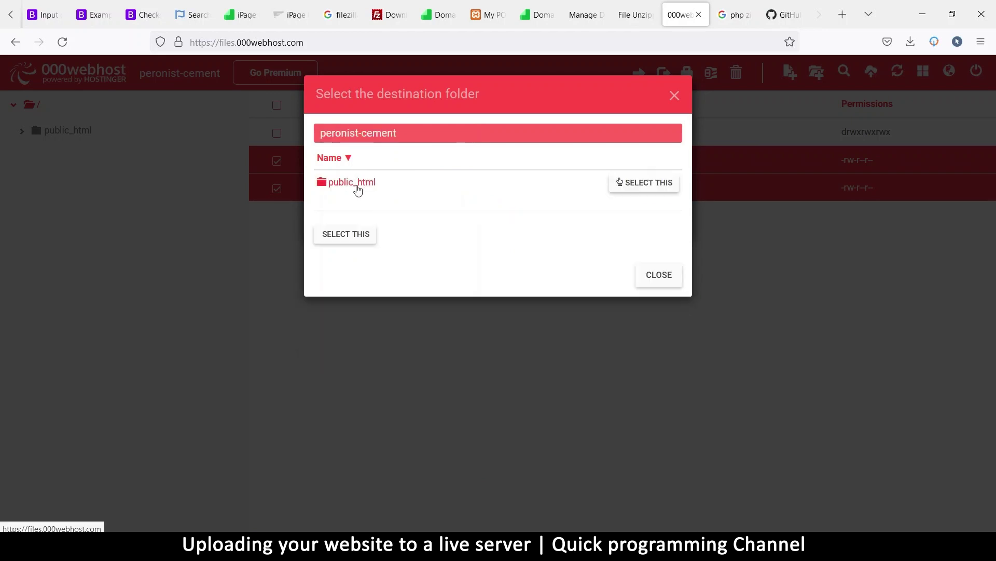
left_click(357, 183)
left_click(363, 134)
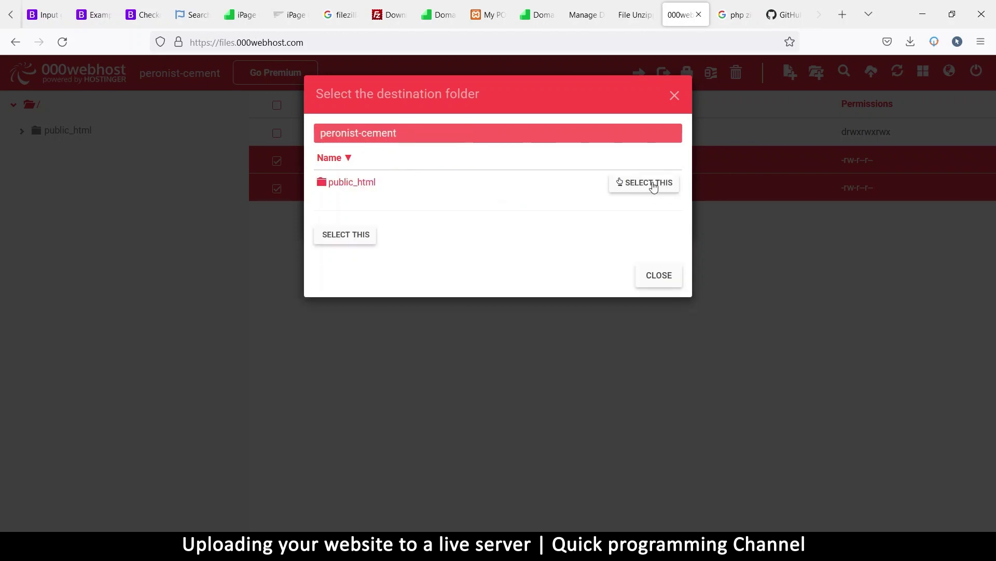
left_click(649, 182)
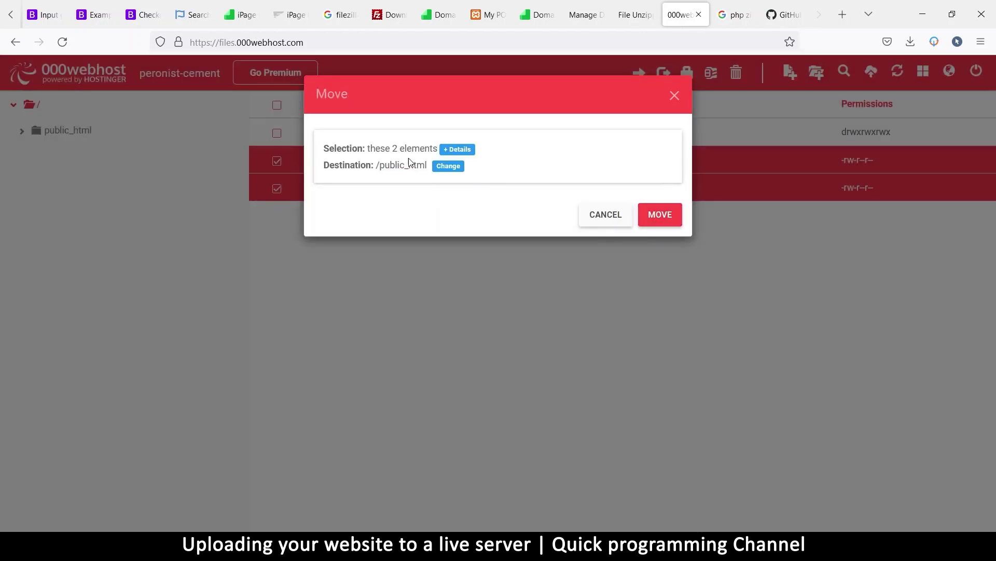
left_click(660, 214)
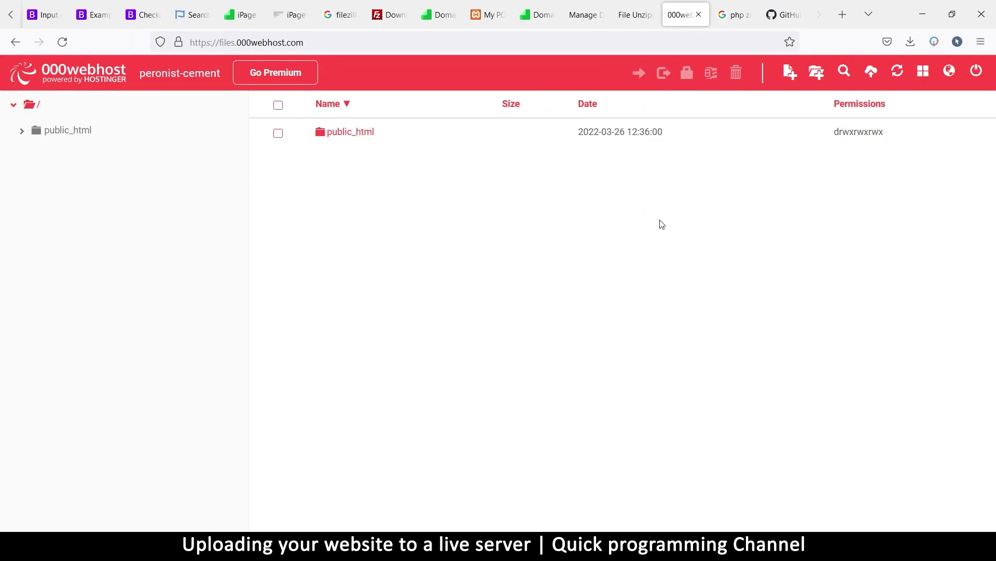
left_click(354, 132)
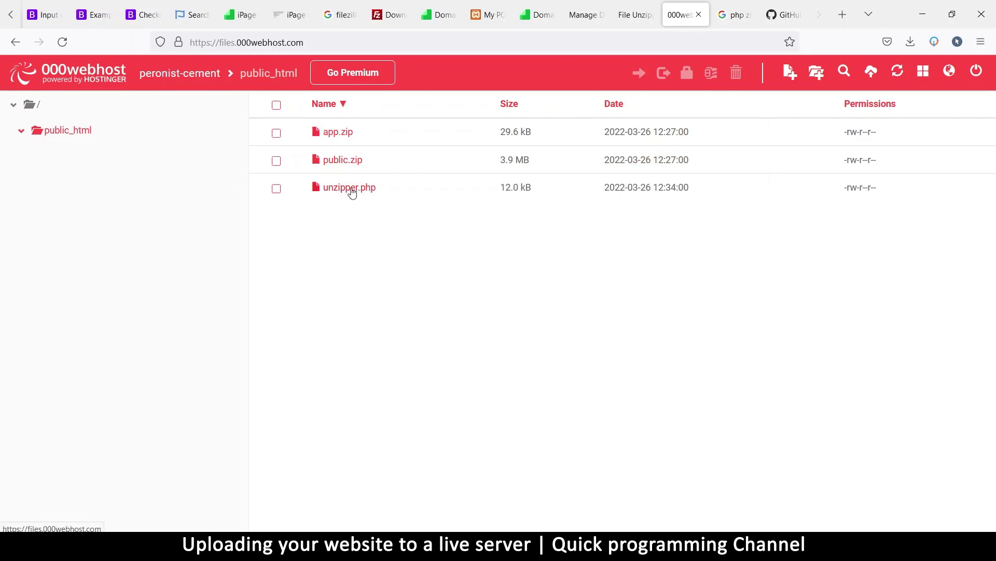
Step: Reload the Unzipper page and extract app.zip
left_click(639, 13)
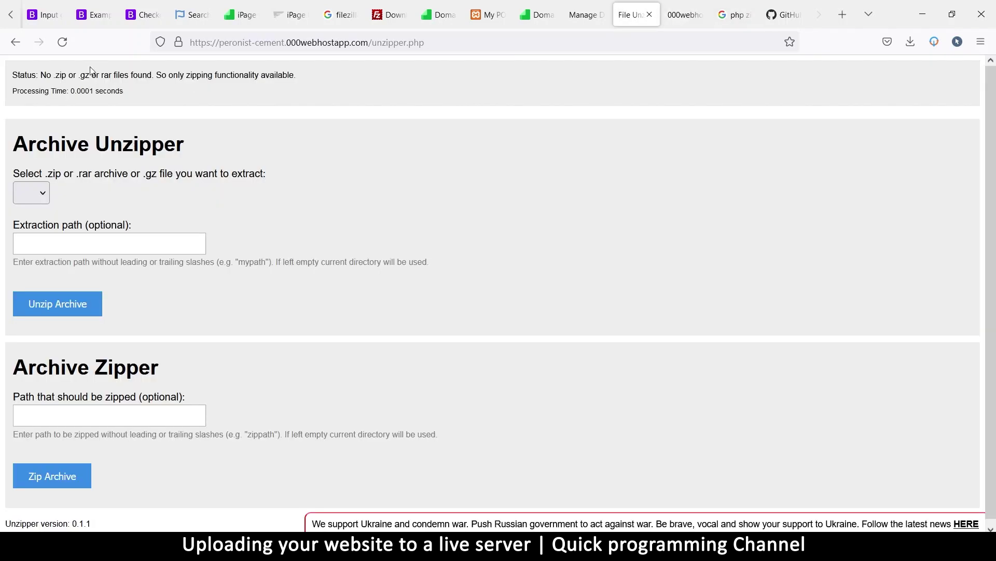
left_click(69, 44)
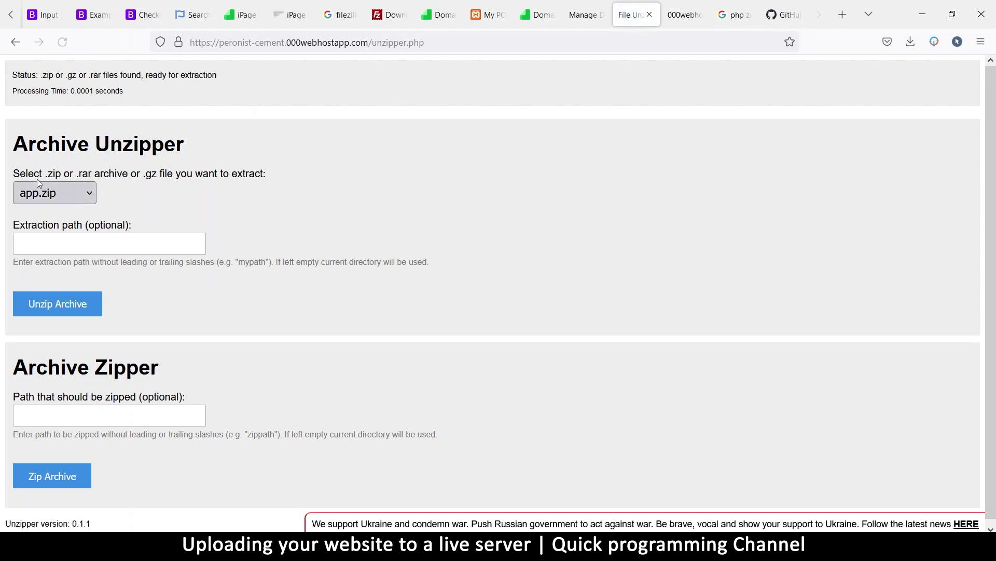
left_click(50, 195)
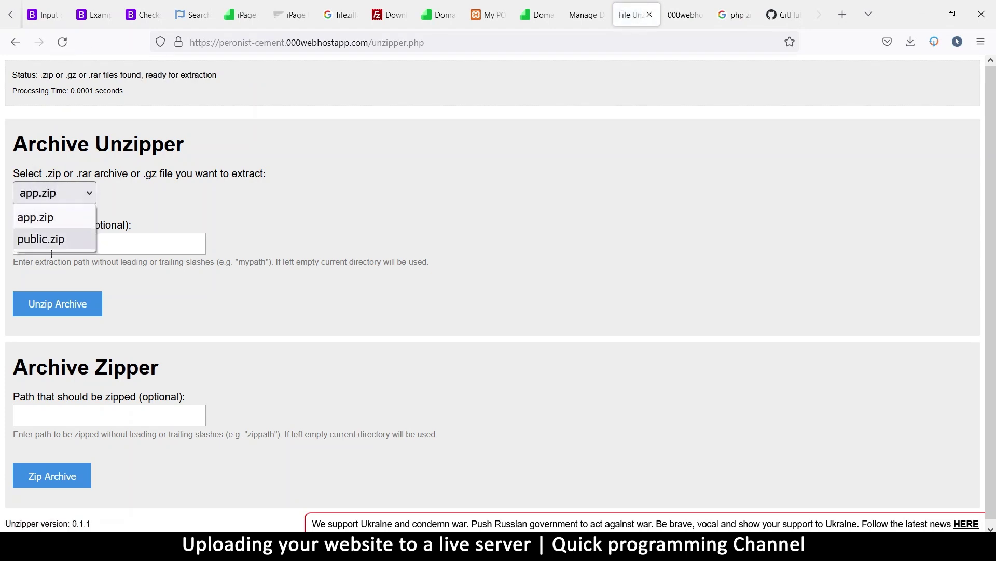
left_click(53, 194)
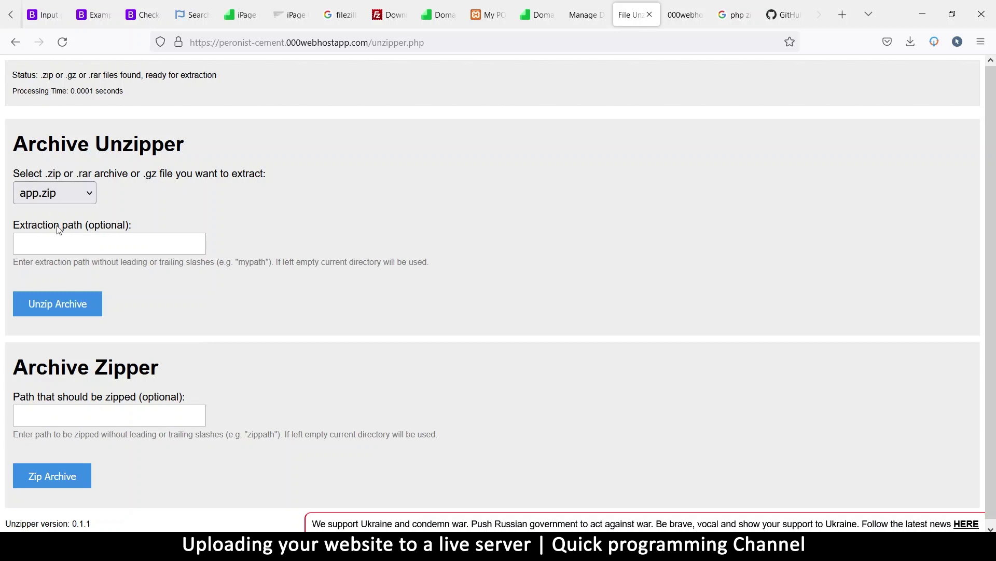
left_click(63, 308)
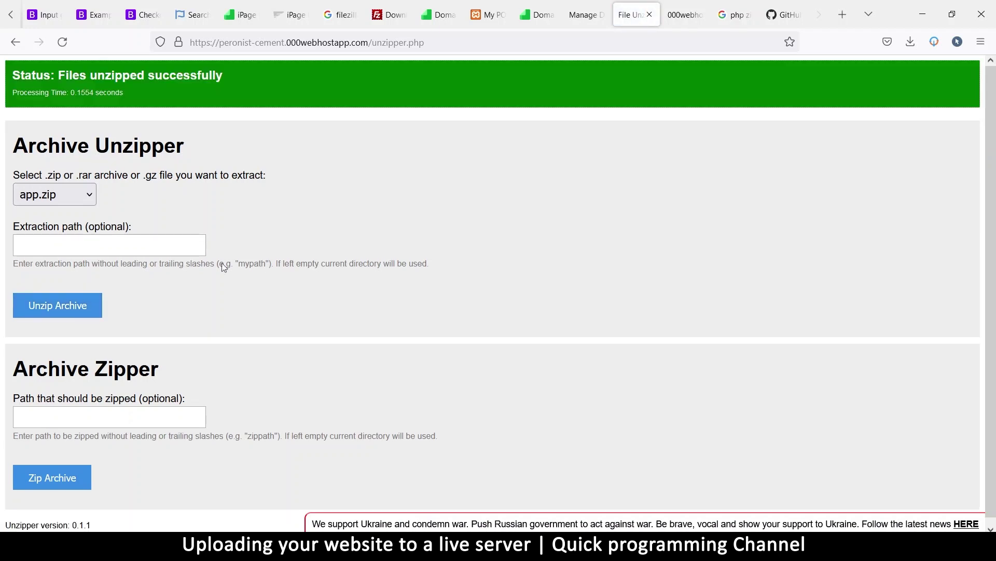
Step: Extract public.zip with the Unzipper as well
left_click(73, 196)
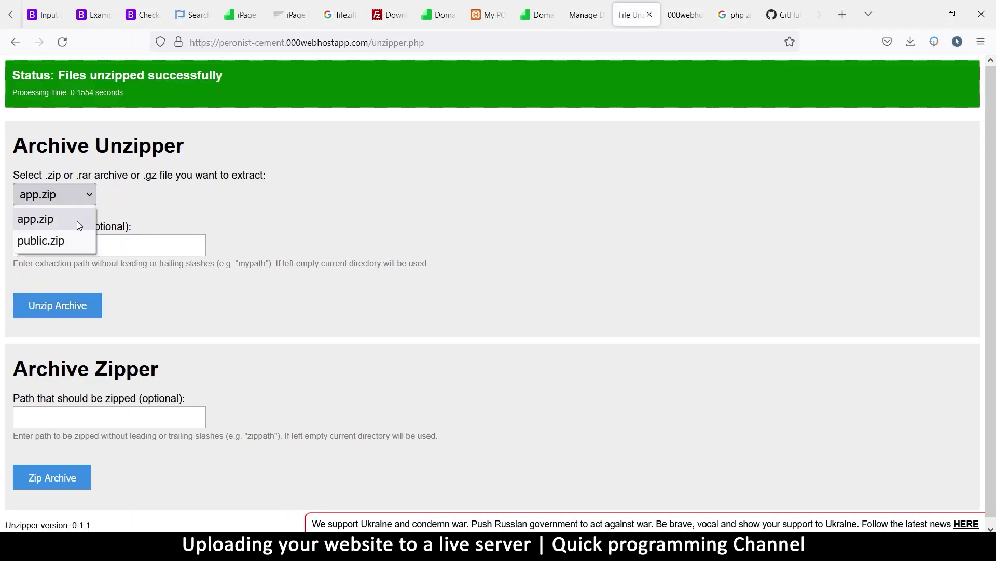
left_click(46, 240)
left_click(74, 296)
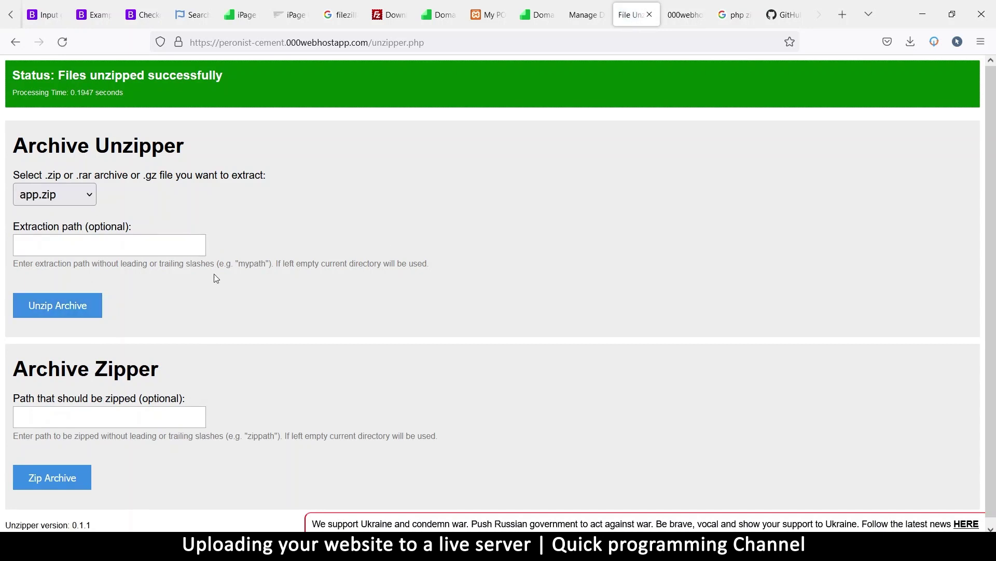
left_click(587, 15)
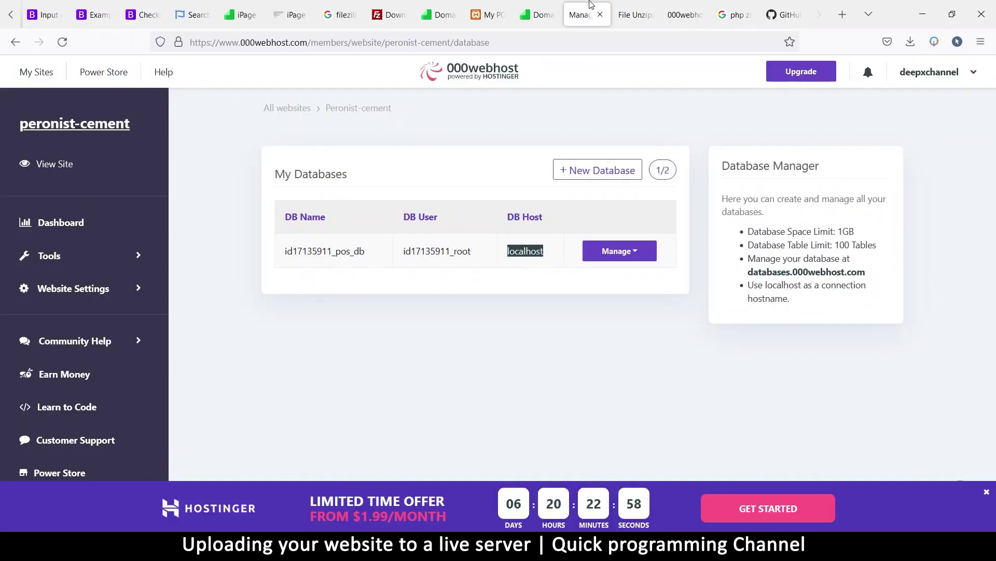
Step: Refresh public_html in the file manager so its new contents appear
left_click(685, 14)
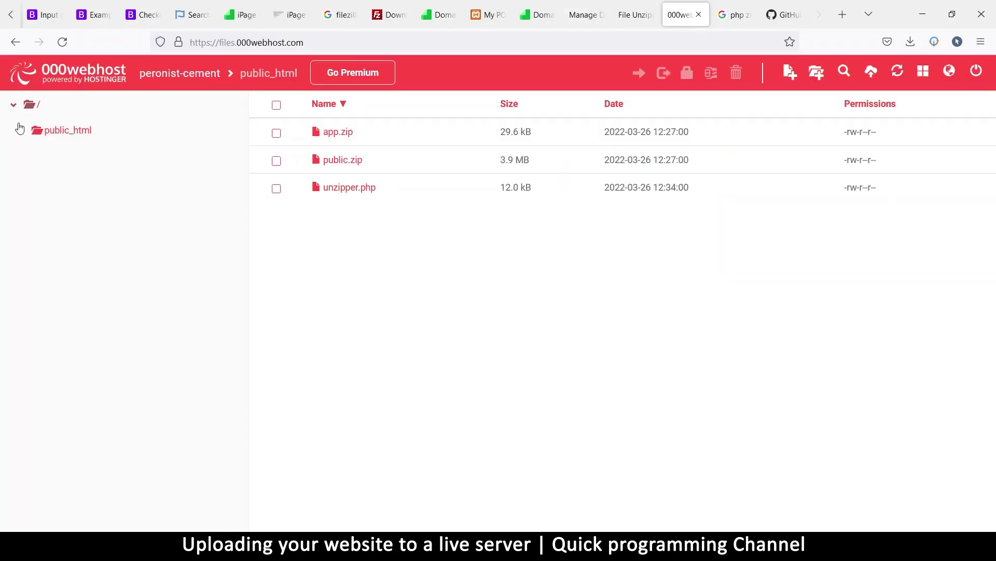
left_click(28, 105)
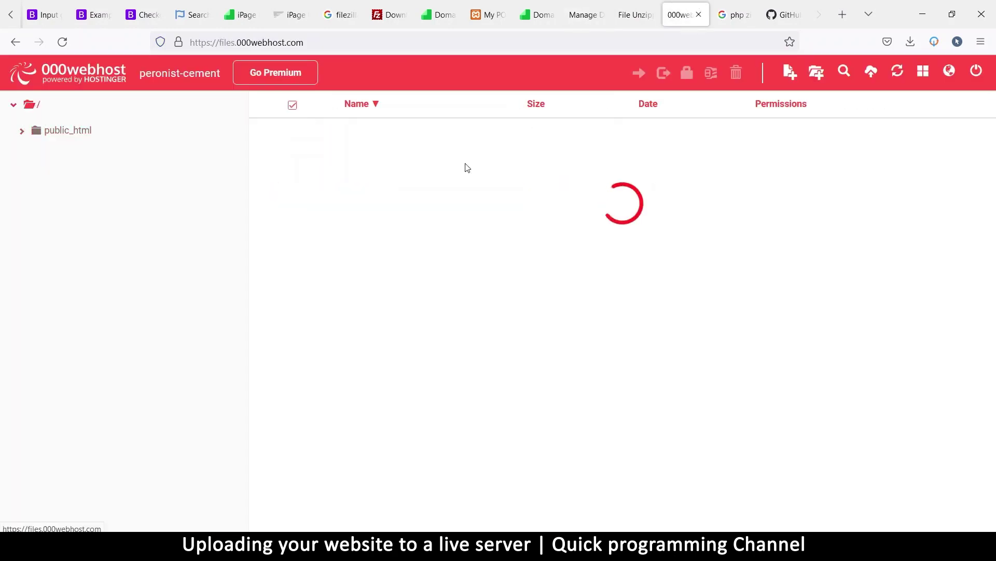
left_click(68, 134)
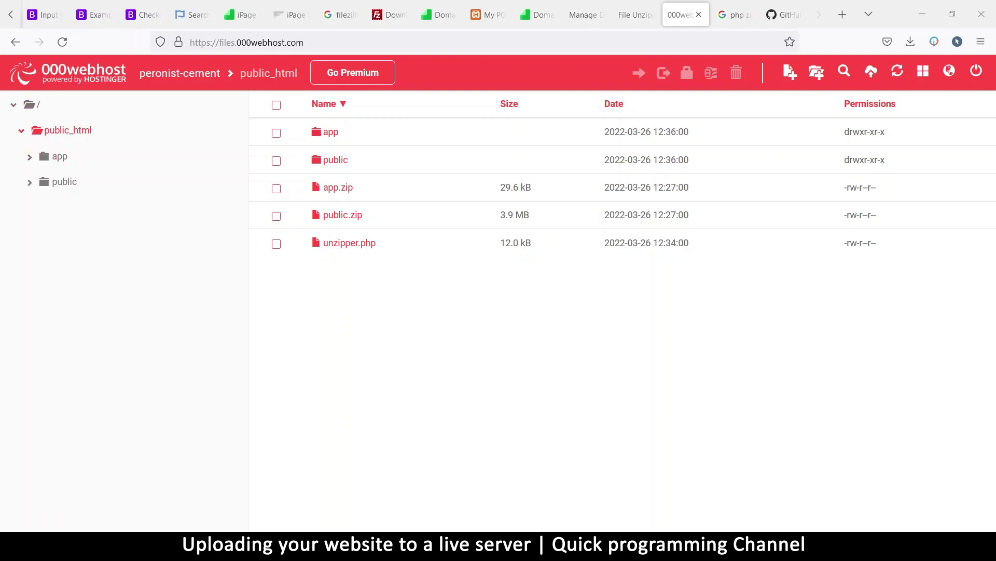
Step: Compare with the local pos project folder and its public folder in File Explorer
mouse_move(103, 550)
left_click(195, 514)
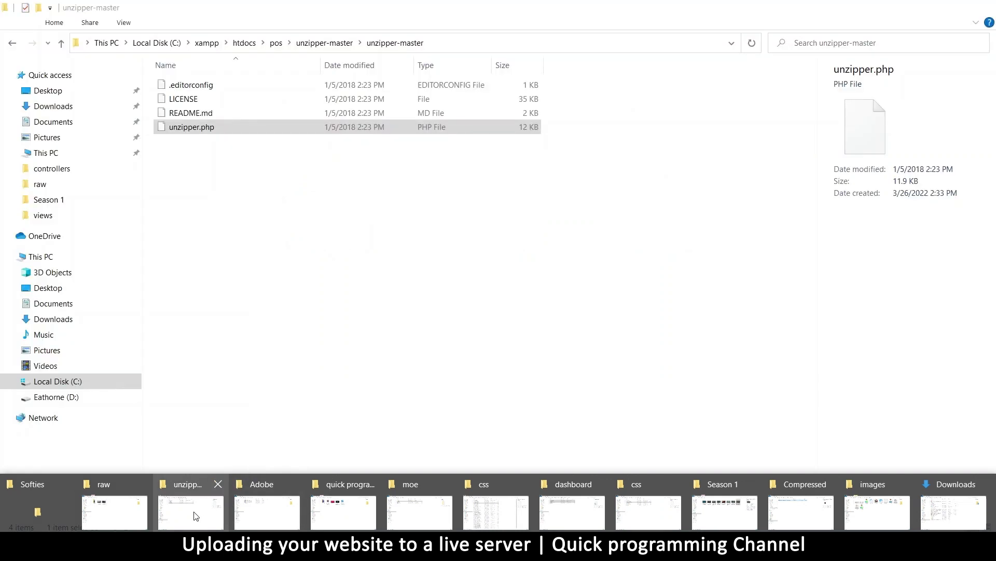
left_click(276, 42)
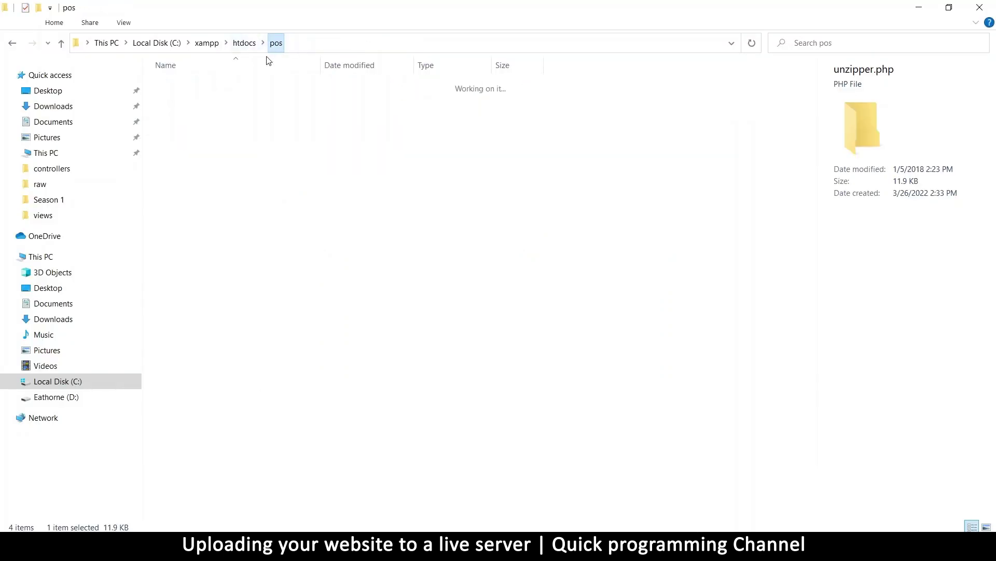
left_click(190, 103)
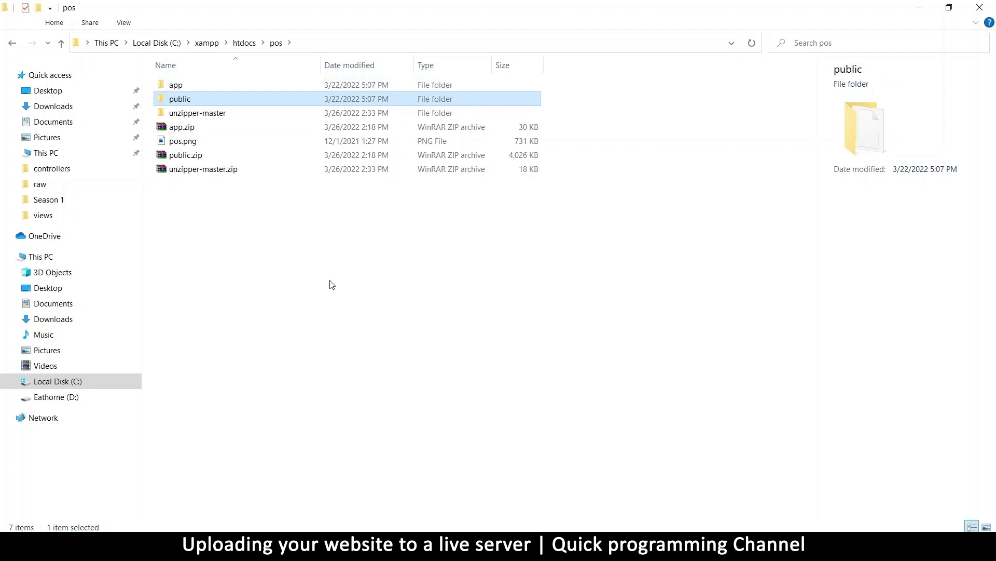
mouse_move(372, 522)
left_click(549, 499)
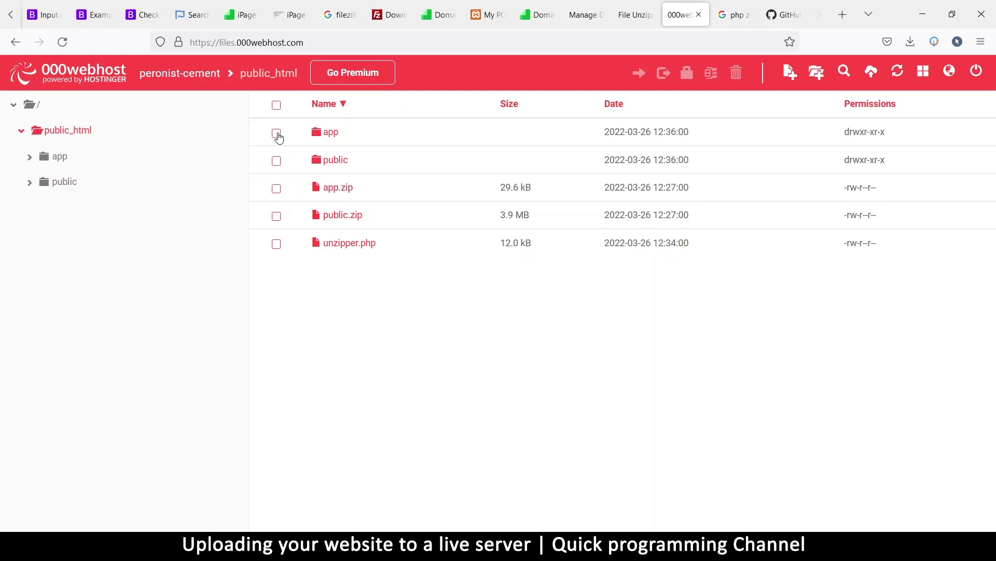
Step: Move the app folder, app.zip, public.zip and unzipper.php from public_html to the site root '/'
left_click(277, 134)
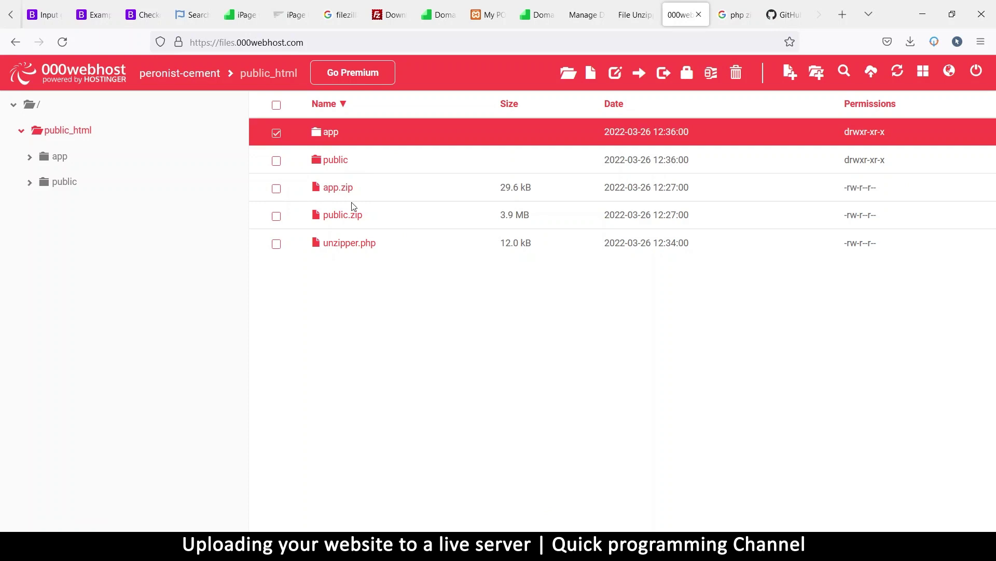
left_click(276, 189)
left_click(277, 217)
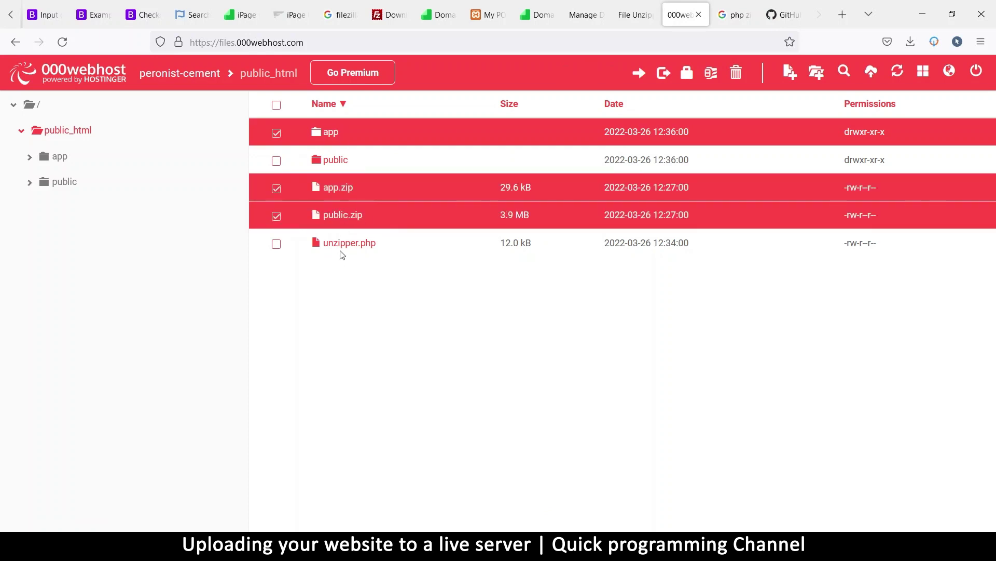
left_click(276, 245)
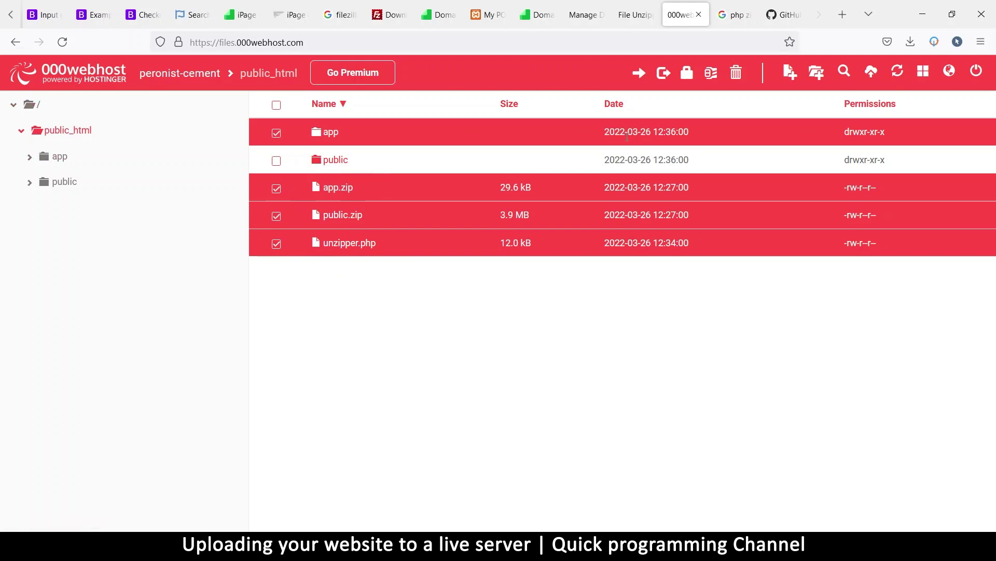
left_click(639, 73)
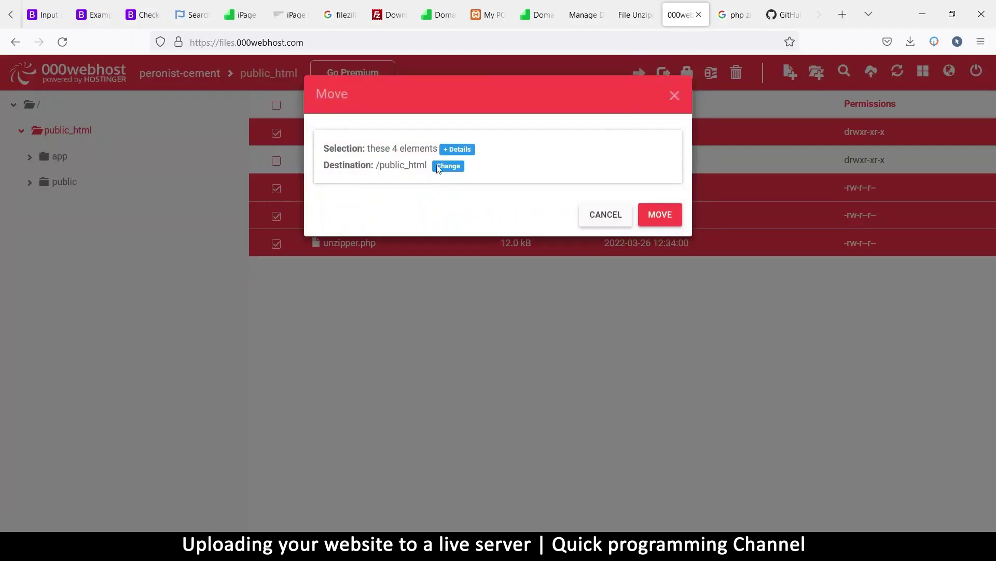
left_click(450, 168)
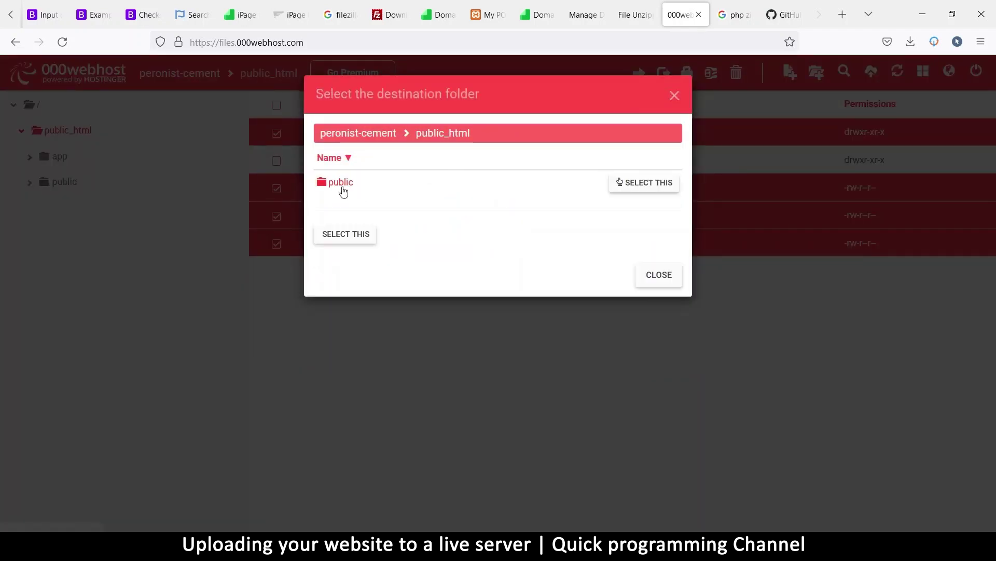
left_click(345, 134)
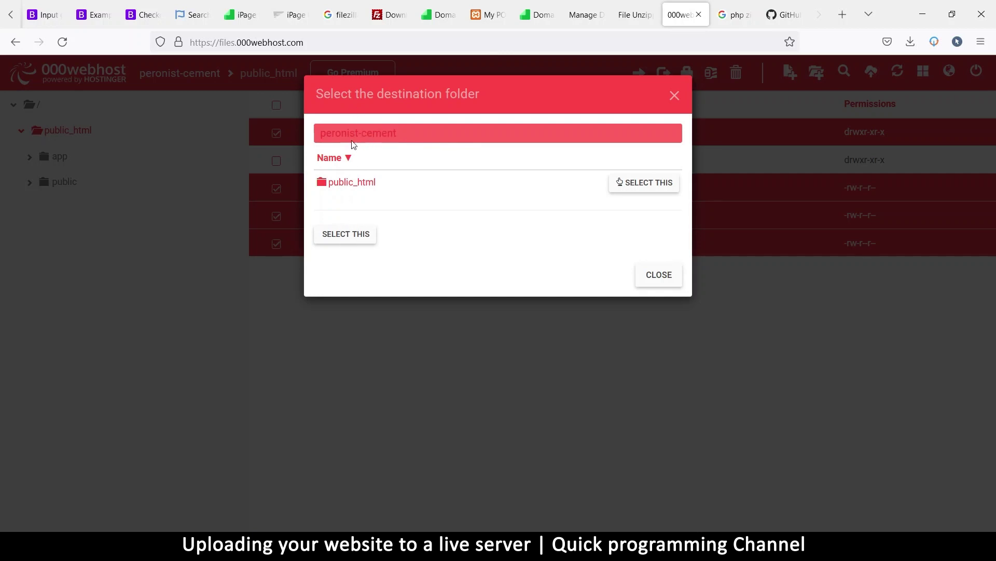
left_click(351, 235)
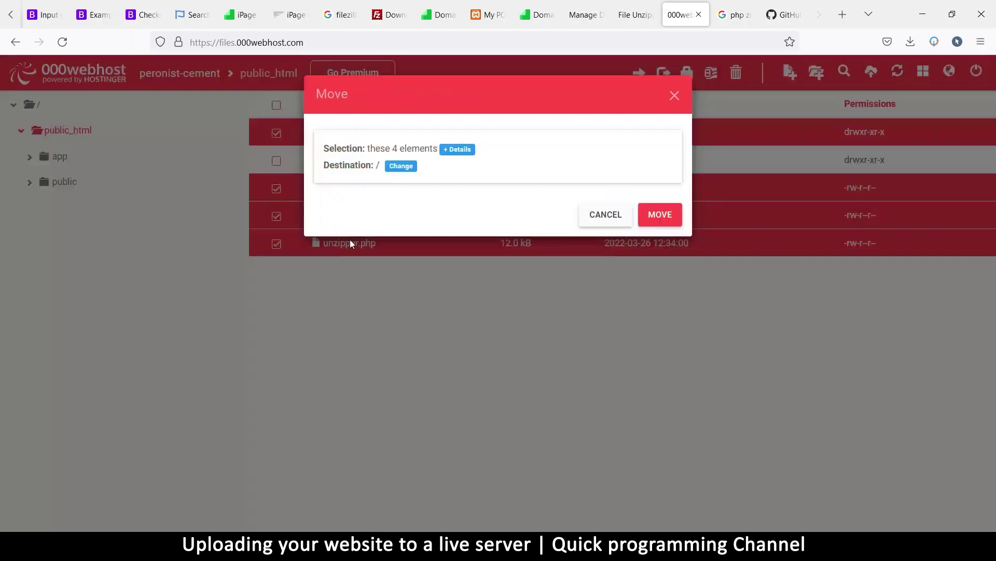
left_click(649, 216)
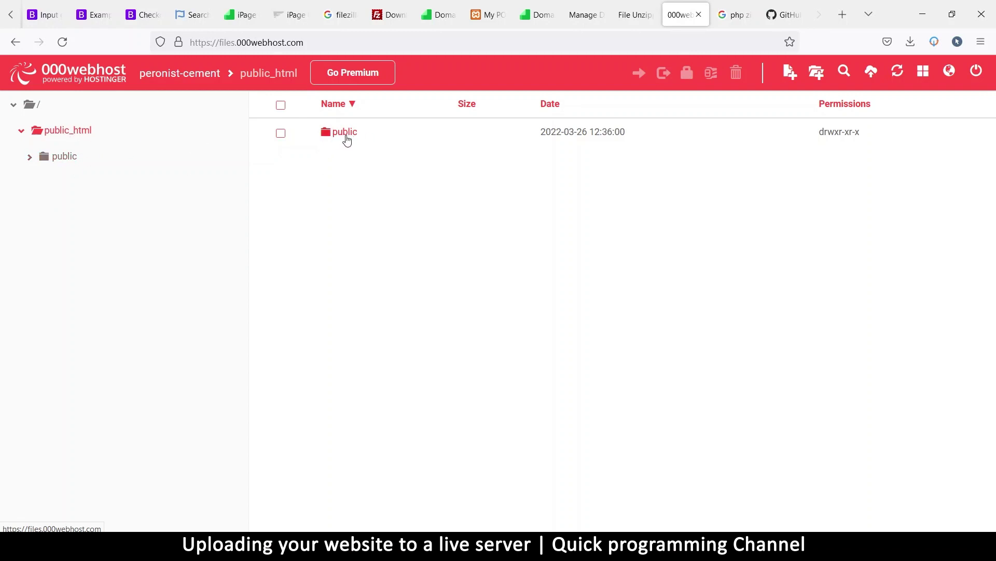
Step: Move assets, uploads and index.php from the public folder up into public_html
left_click(58, 158)
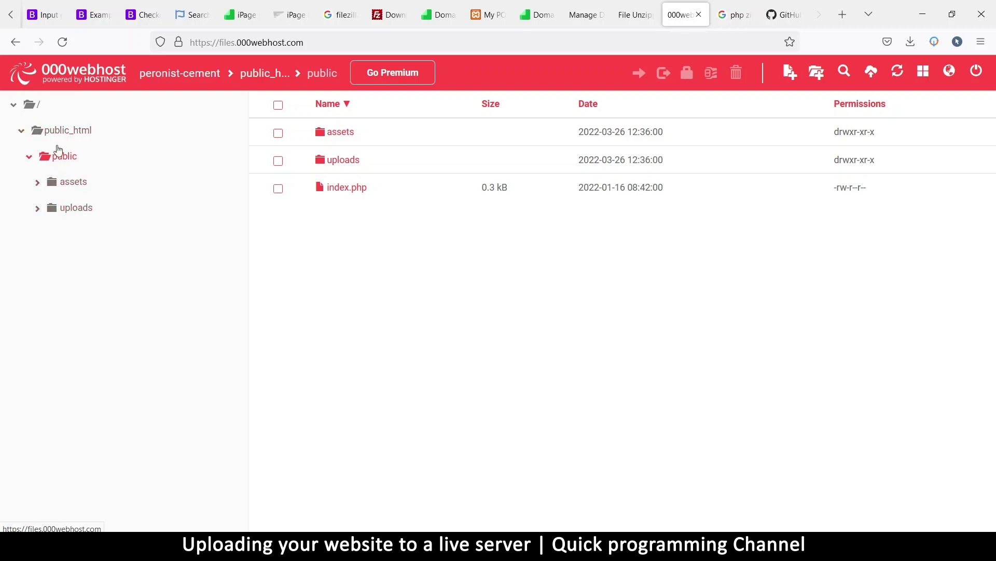
left_click(277, 133)
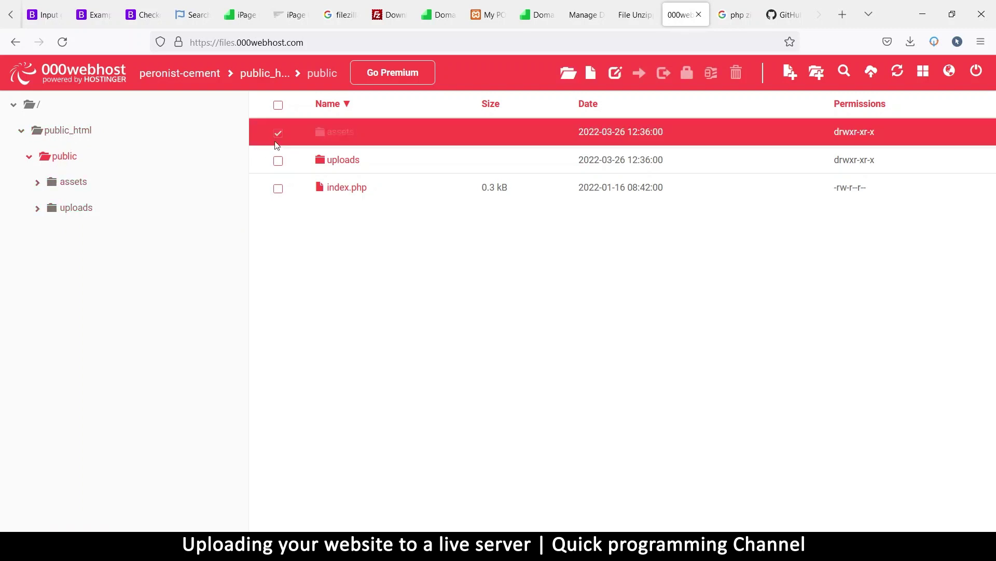
left_click(279, 160)
left_click(278, 188)
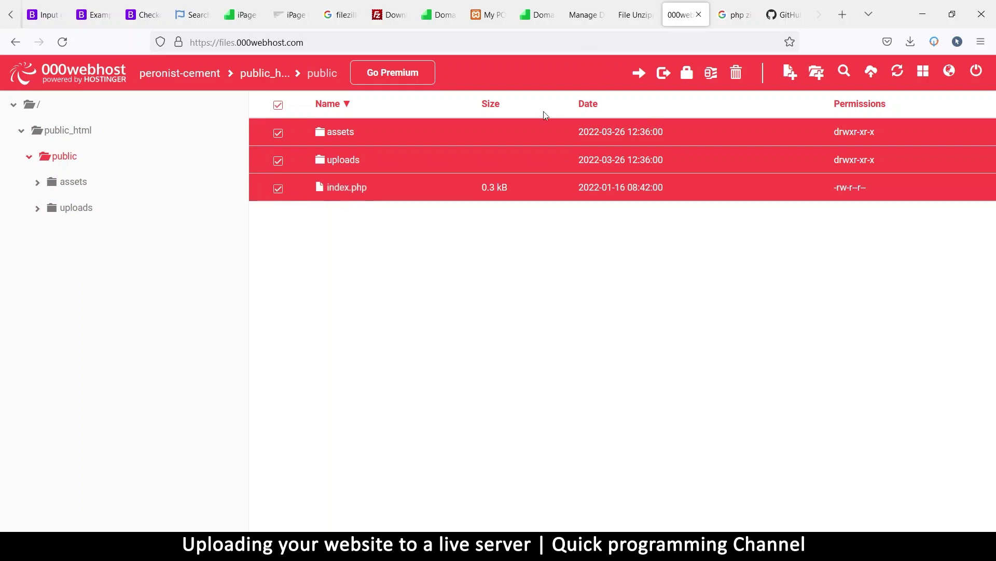
left_click(638, 72)
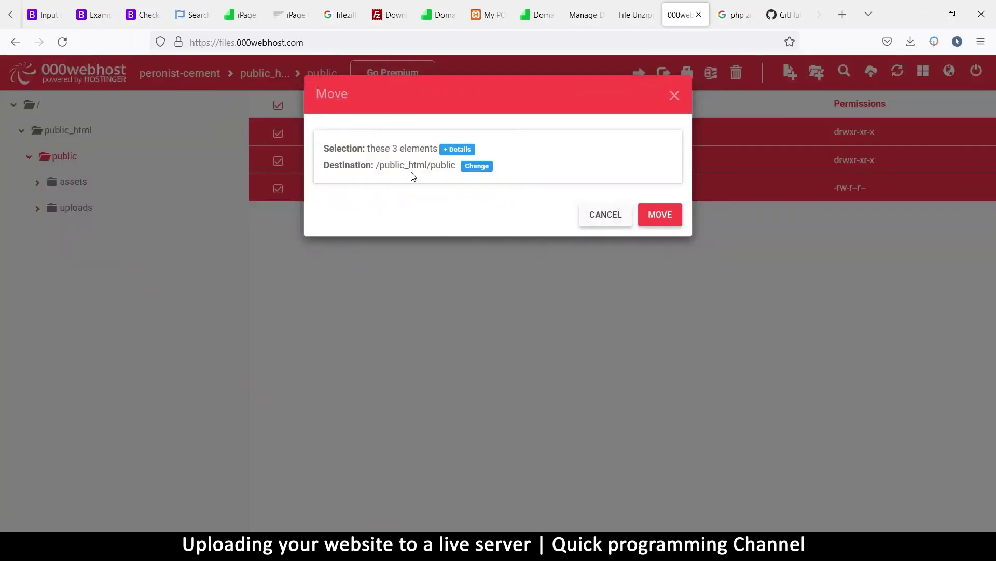
left_click(477, 167)
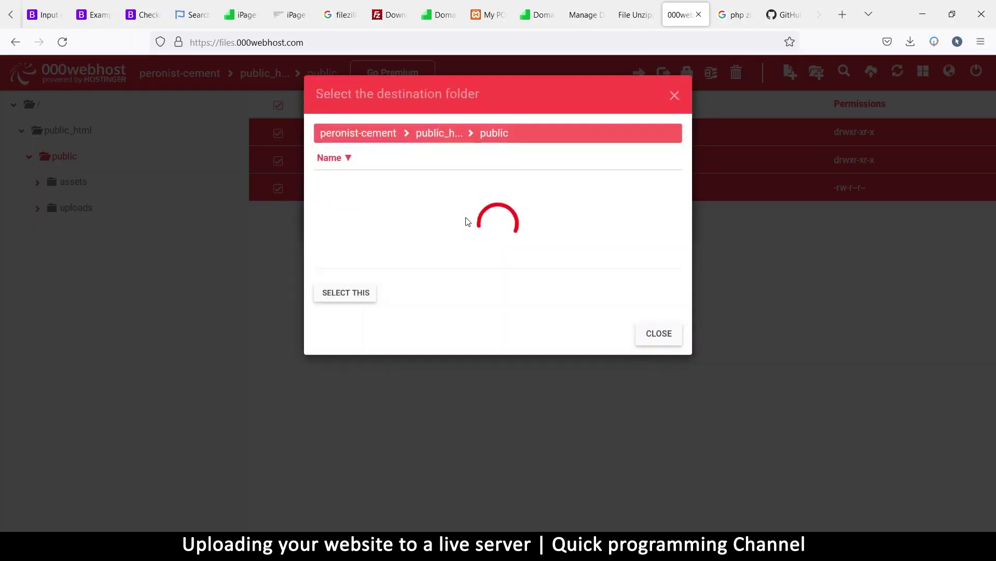
left_click(434, 135)
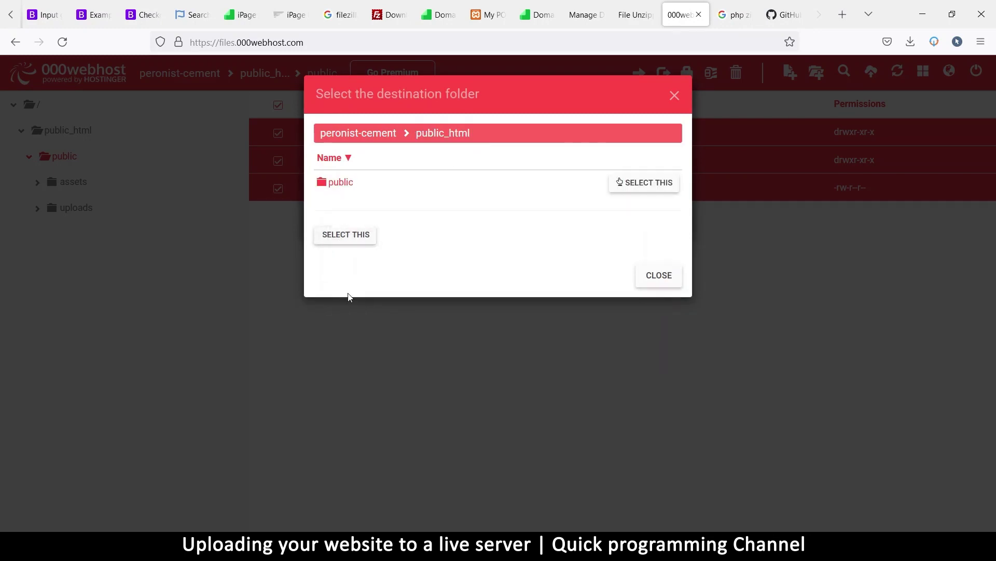
left_click(354, 242)
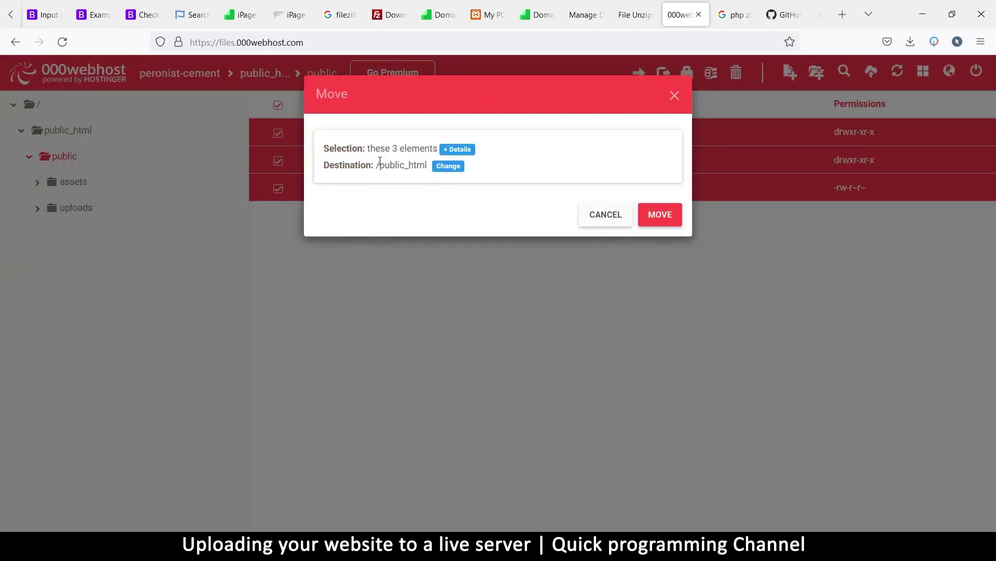
left_click(646, 214)
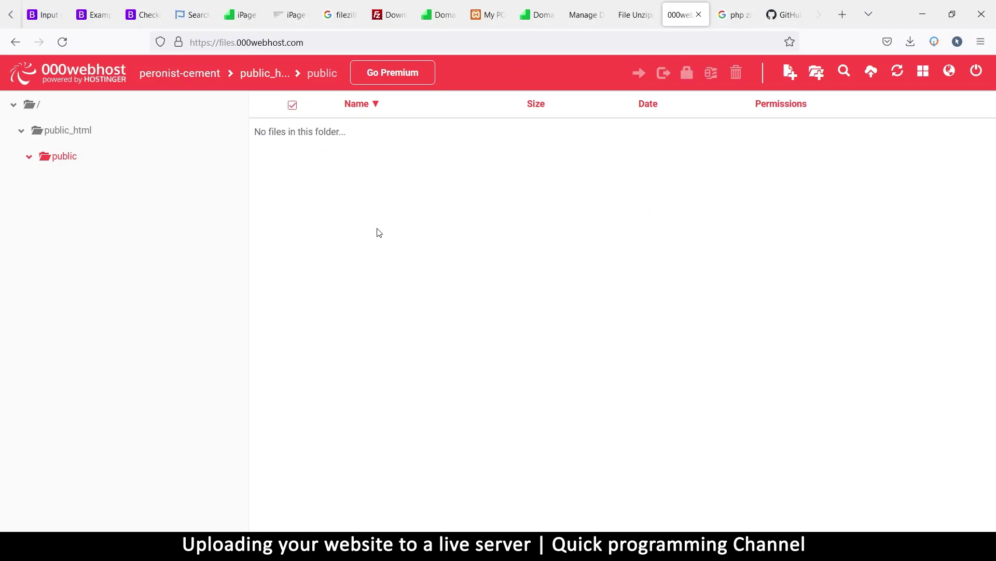
left_click(70, 134)
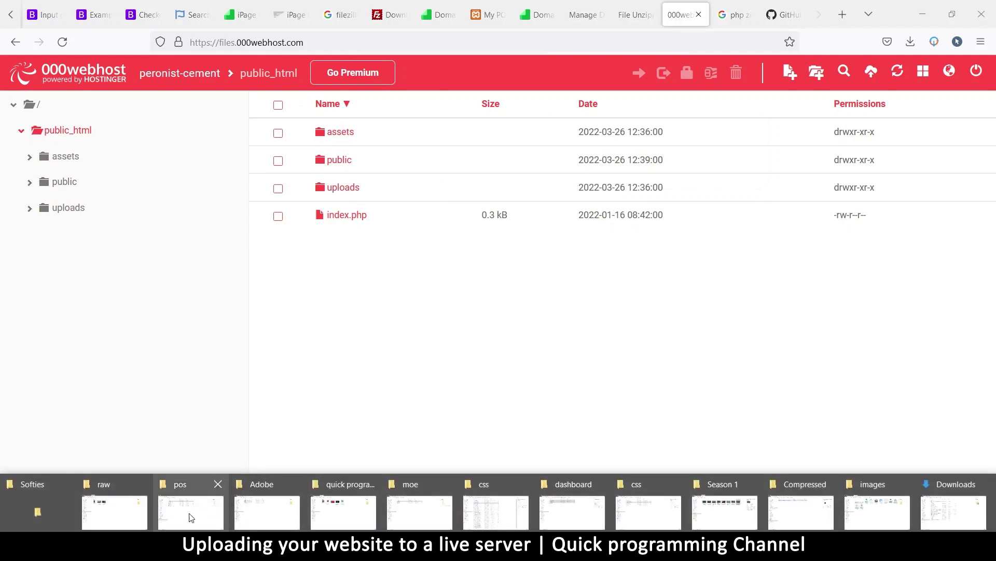
Step: Check the local public folder's contents in File Explorer for comparison
left_click(193, 514)
double_click(186, 100)
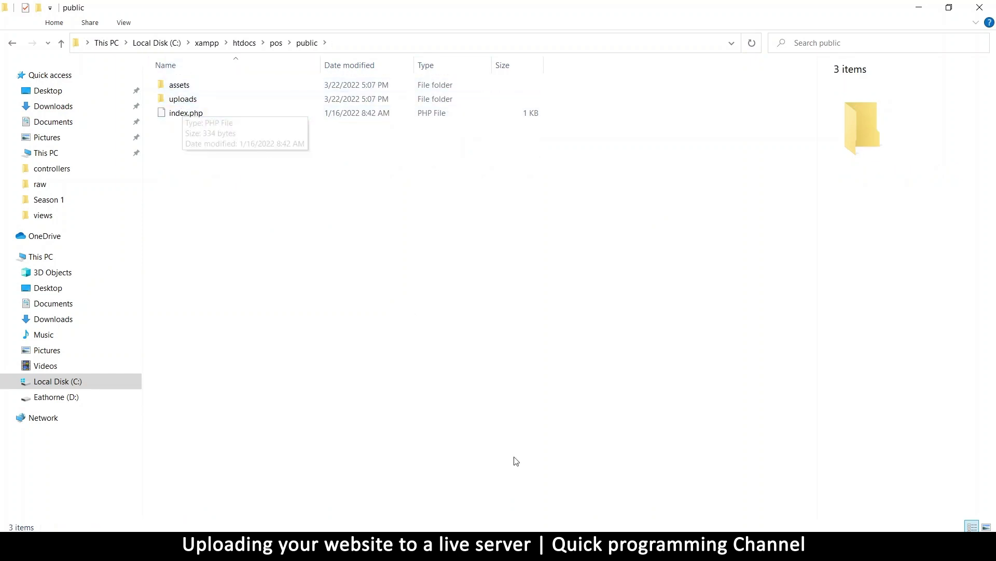
mouse_move(528, 526)
left_click(550, 496)
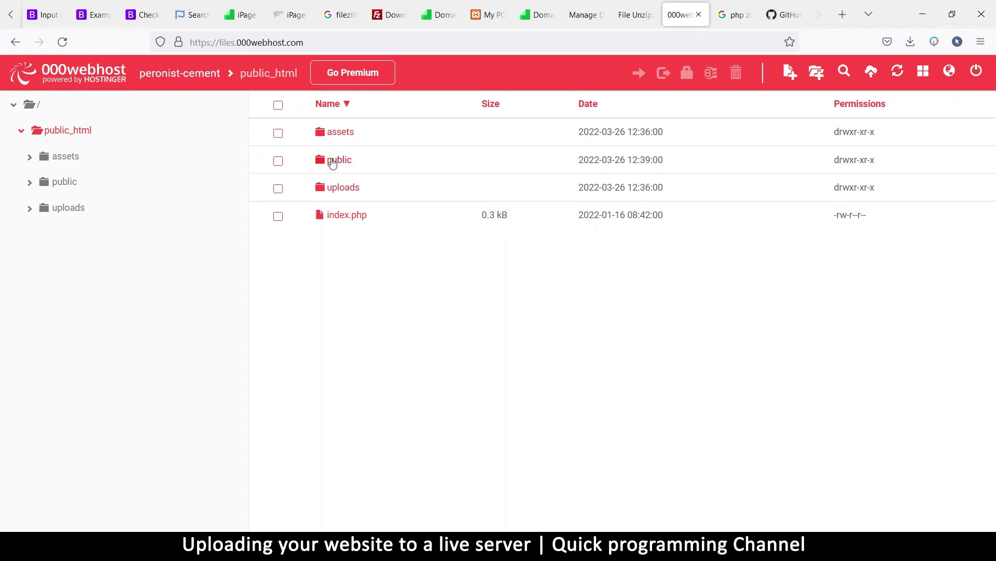
Step: Delete the empty public folder from public_html and go back to the site root
left_click(278, 161)
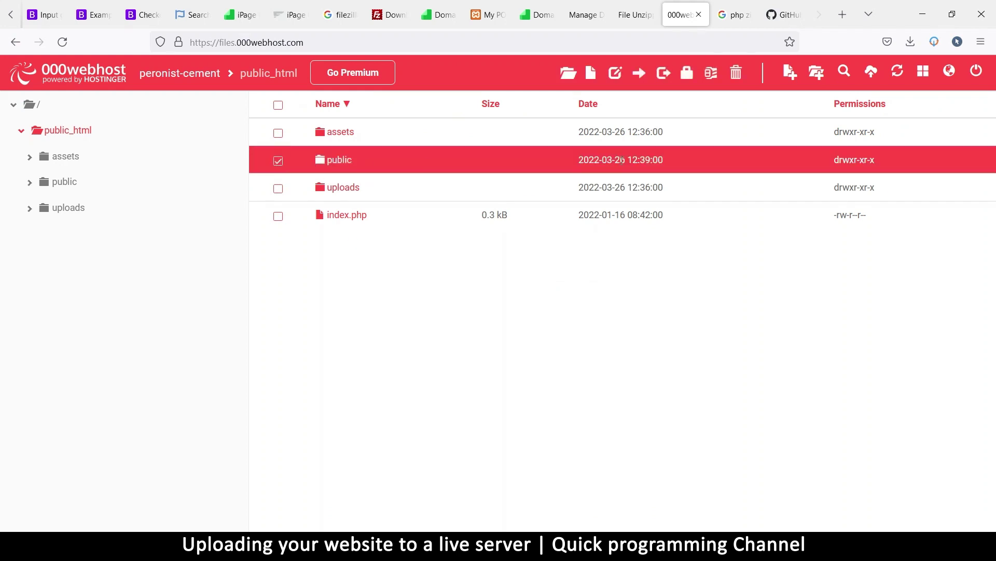
left_click(738, 76)
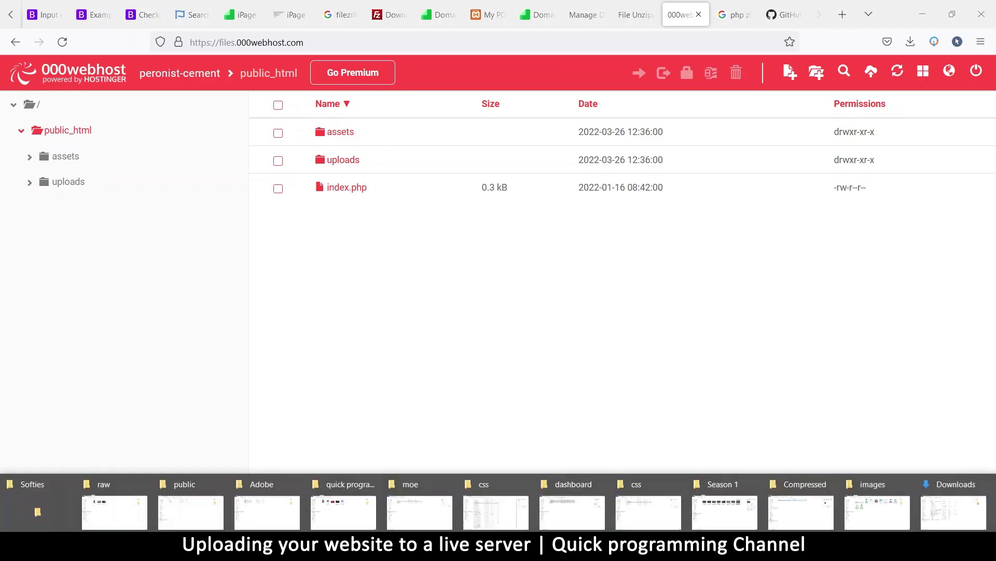
left_click(202, 511)
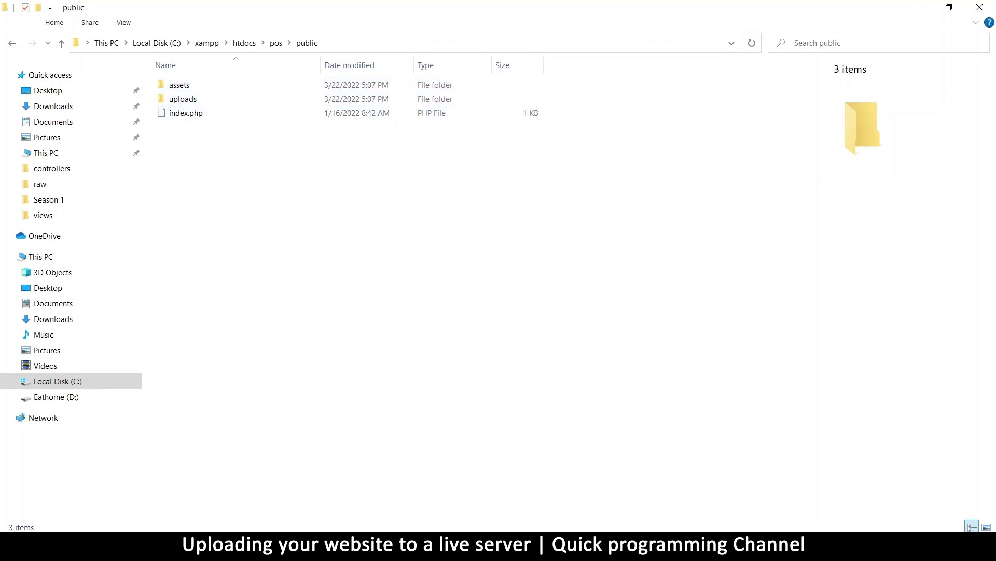
left_click(543, 491)
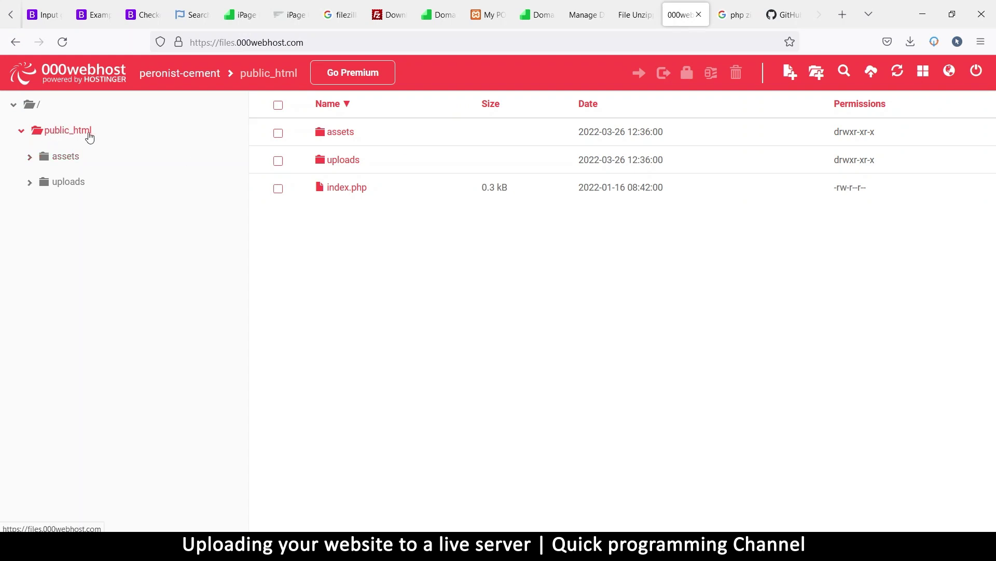
left_click(33, 104)
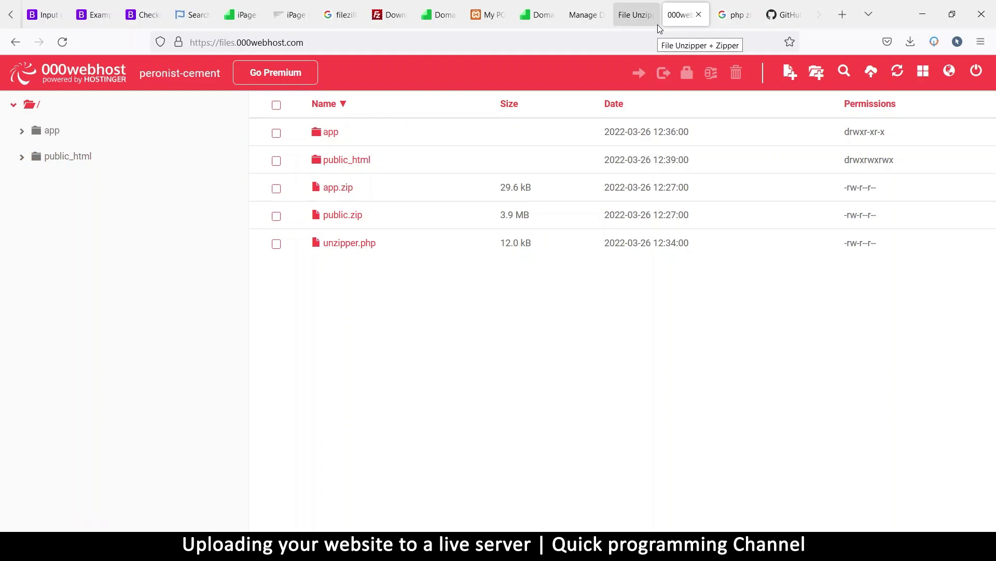
Step: Load the live site's home page by removing unzipper.php from the address
left_click(602, 19)
left_click(634, 14)
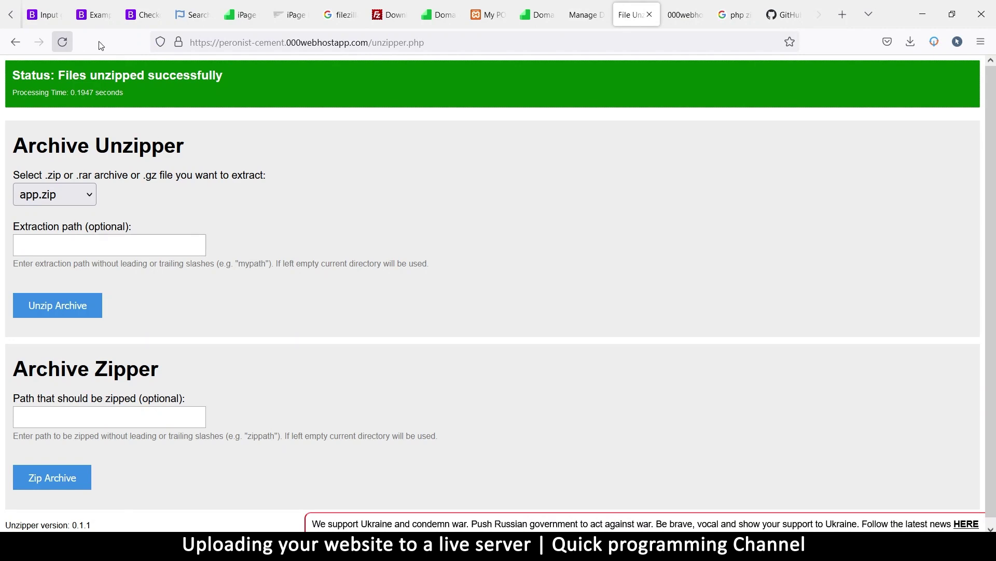
left_click_drag(369, 42, 527, 47)
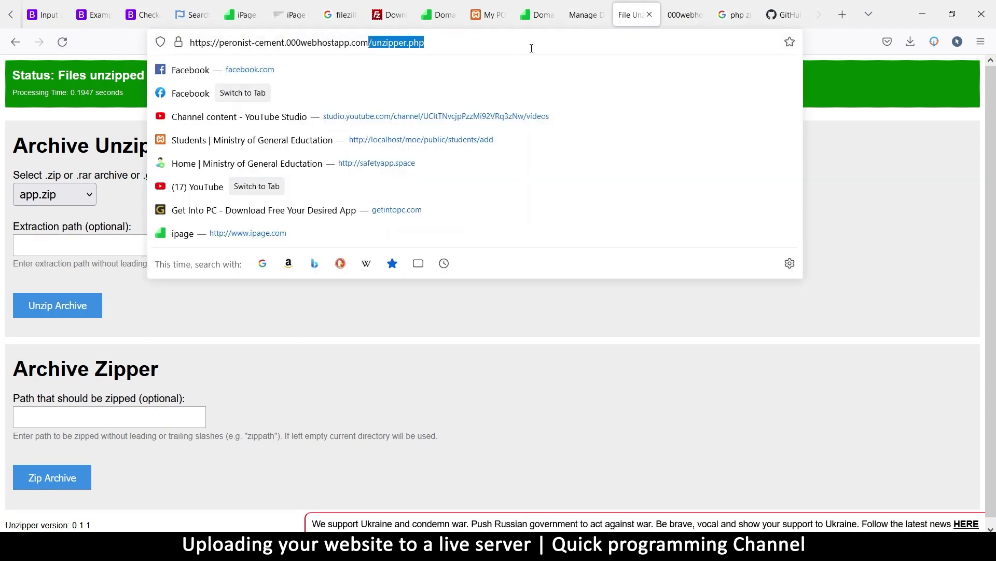
key("BackSpace")
key("Return")
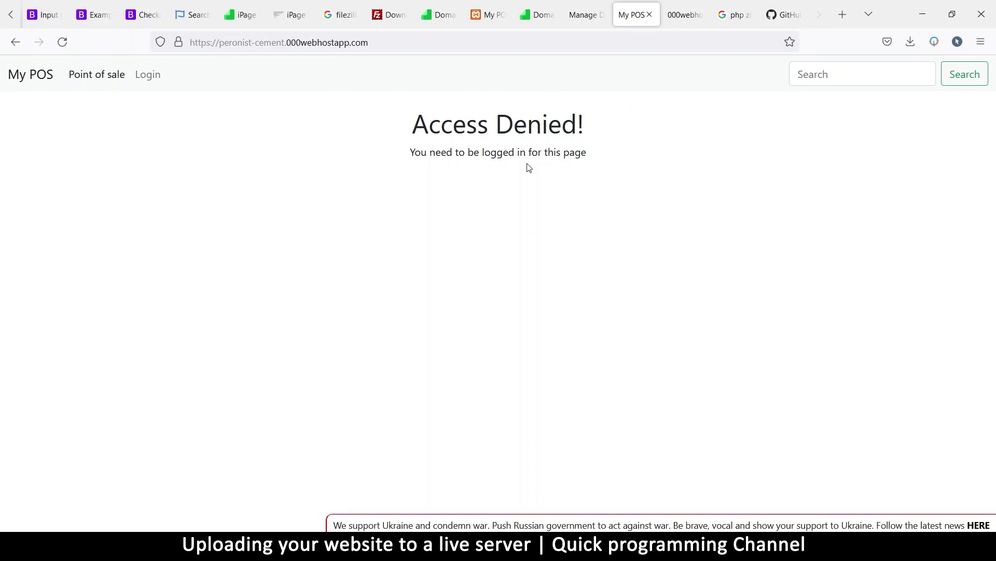
Step: Submit the login form with an email address and password
left_click(148, 74)
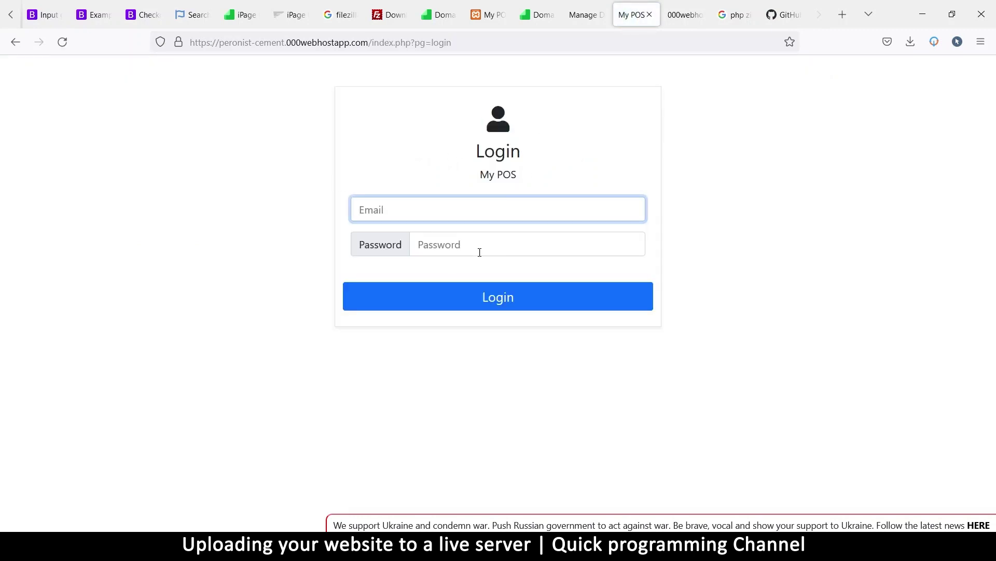
type("ema")
left_click(485, 252)
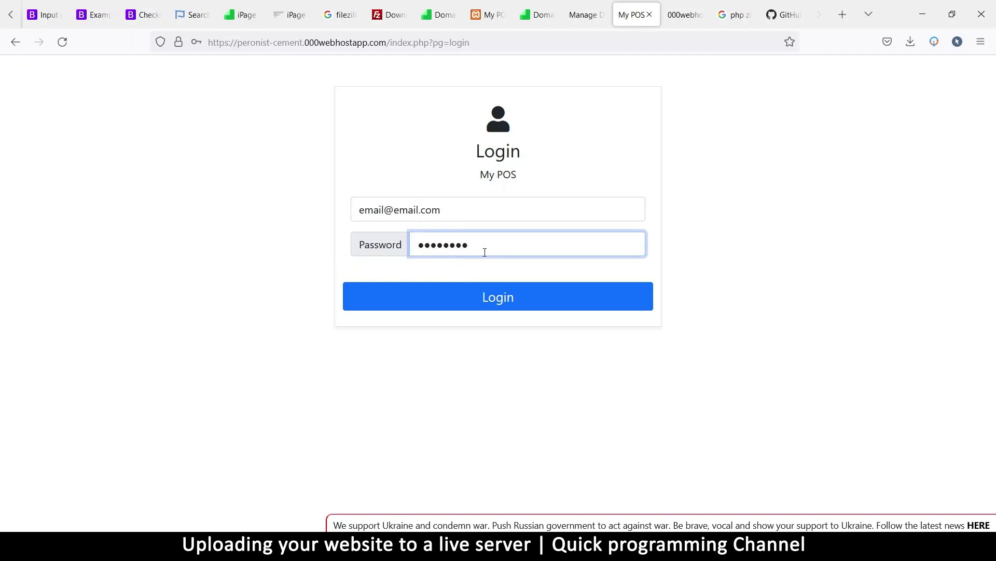
key("Return")
Step: Decline saving the password and inspect the ProxySQL access-denied error for user root
left_click(370, 205)
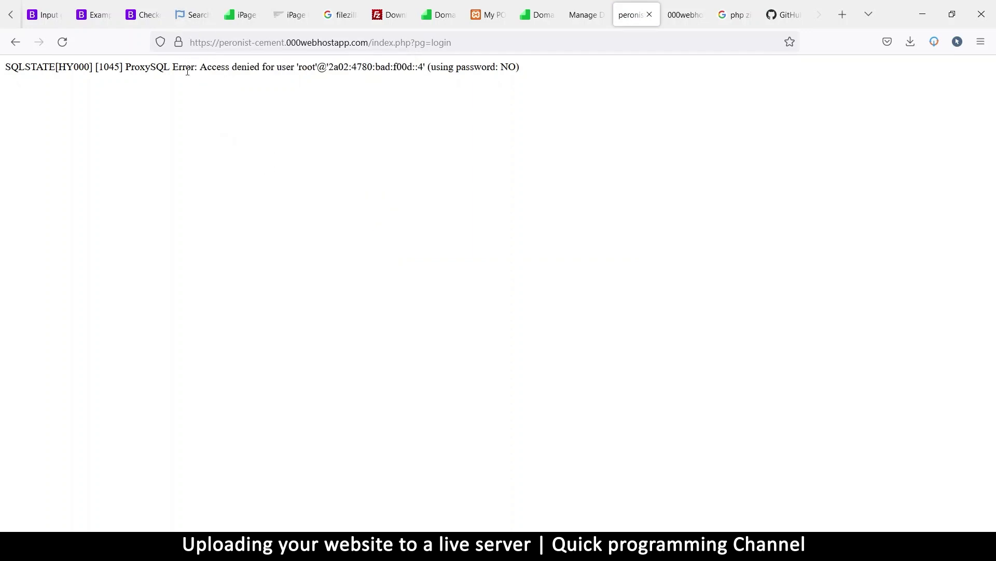
left_click_drag(201, 67, 515, 65)
left_click(298, 78)
left_click_drag(119, 67, 488, 68)
left_click(321, 66)
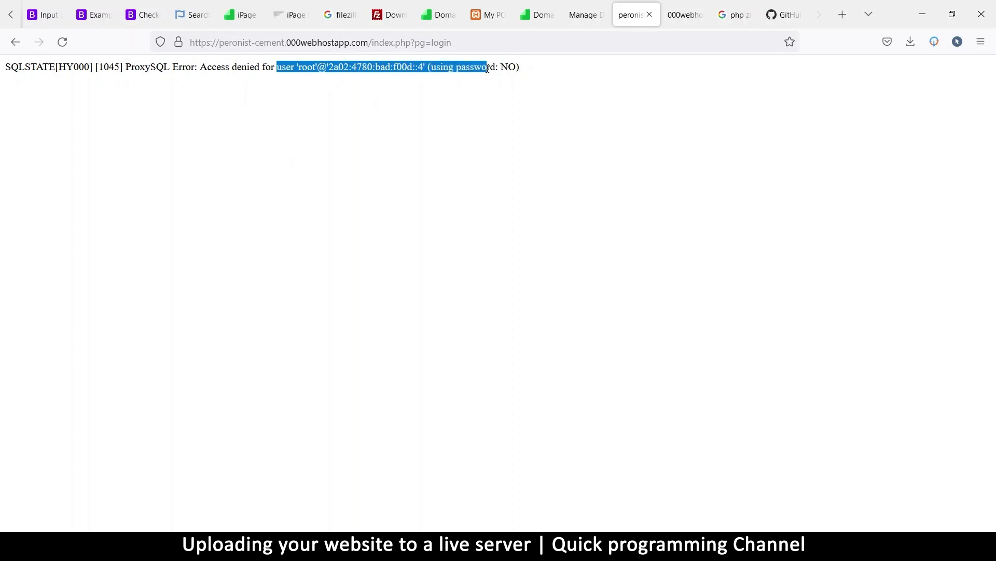
left_click(115, 69)
left_click_drag(6, 66, 518, 66)
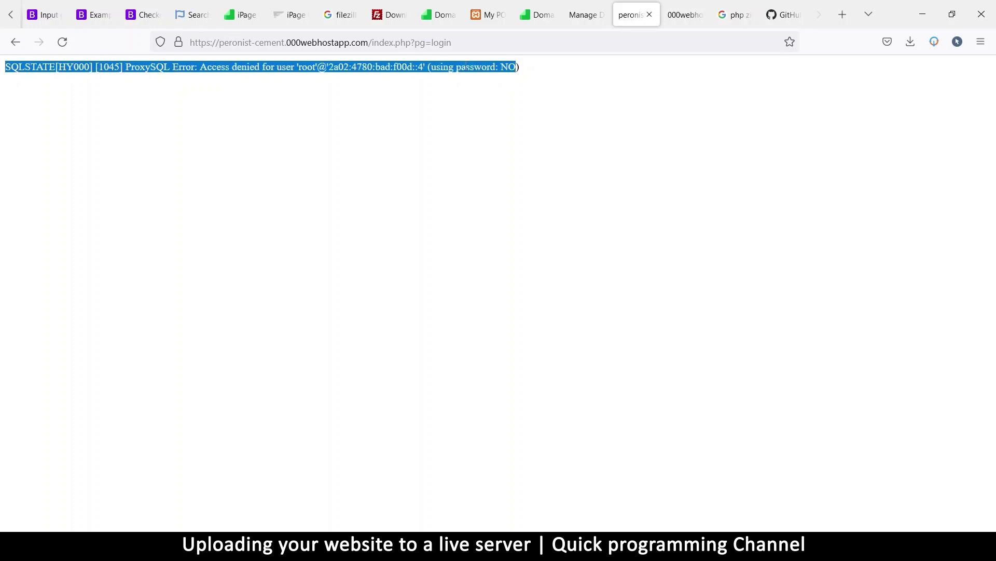
left_click(215, 72)
left_click_drag(200, 67, 310, 68)
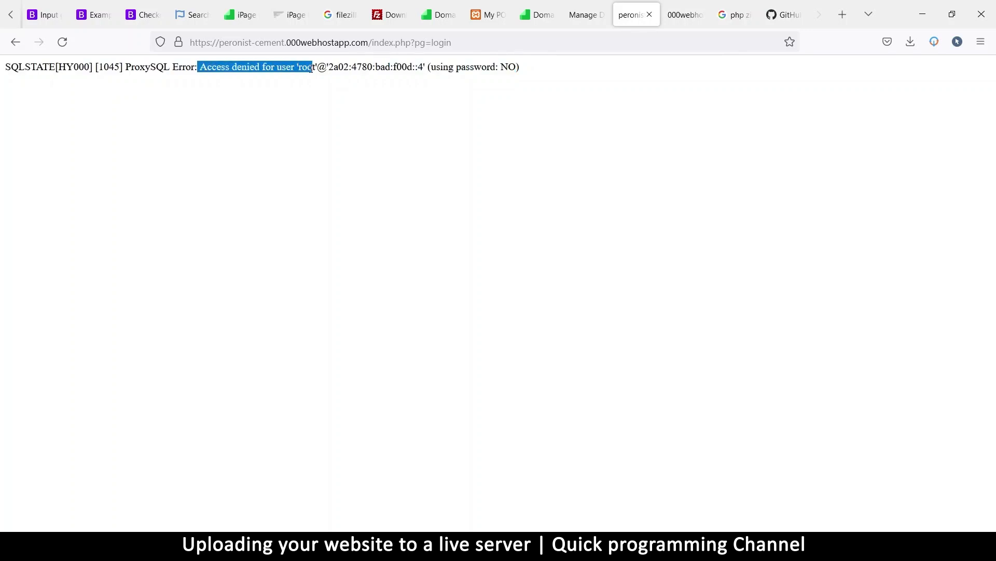
left_click(586, 23)
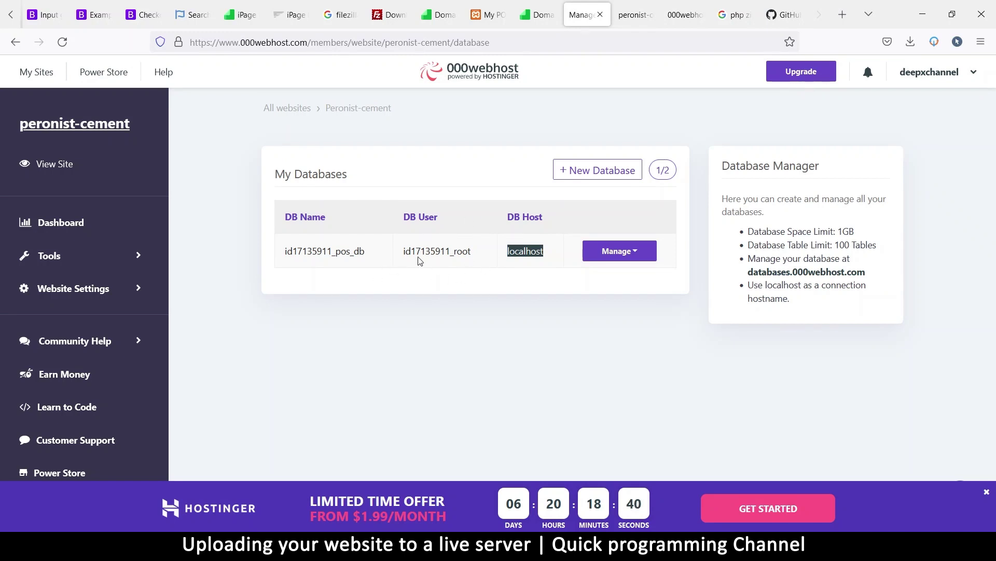
Step: Copy the database name, user and host (localhost) from My Databases into the notes
left_click_drag(367, 251, 289, 253)
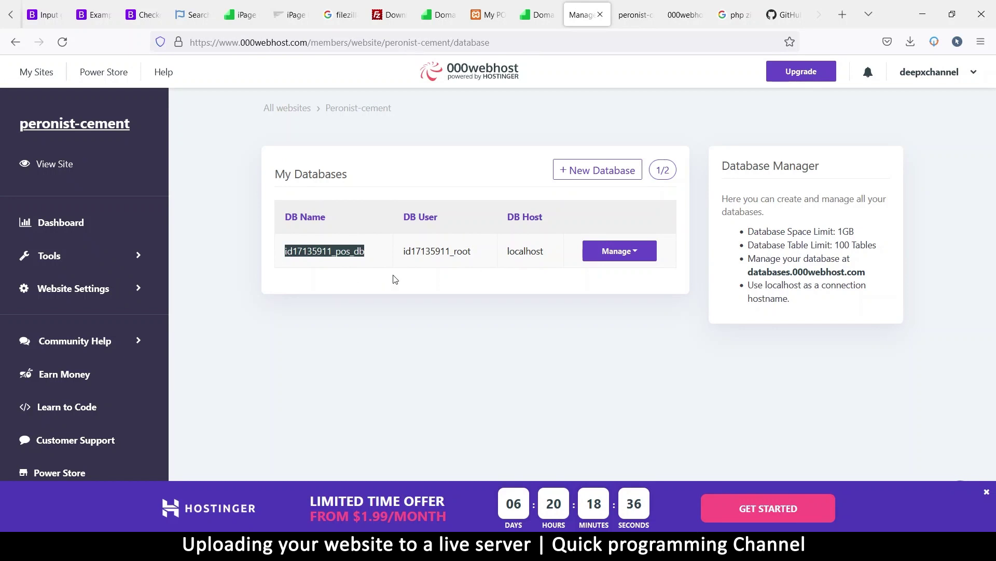
left_click_drag(405, 252, 470, 255)
left_click_drag(536, 252, 516, 253)
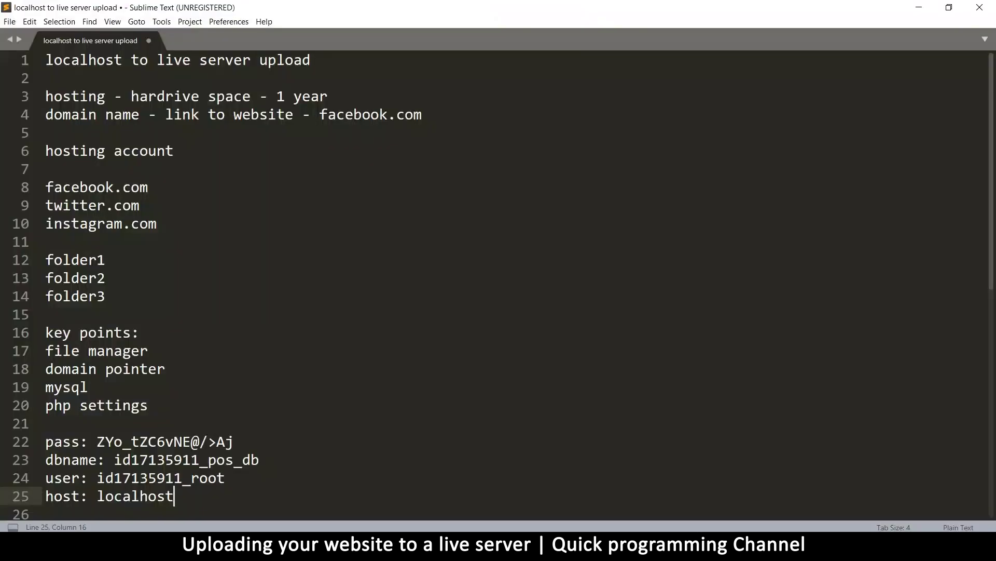
Step: Back in the file manager, open the site-root app folder and its core subfolder
key("alt+Tab")
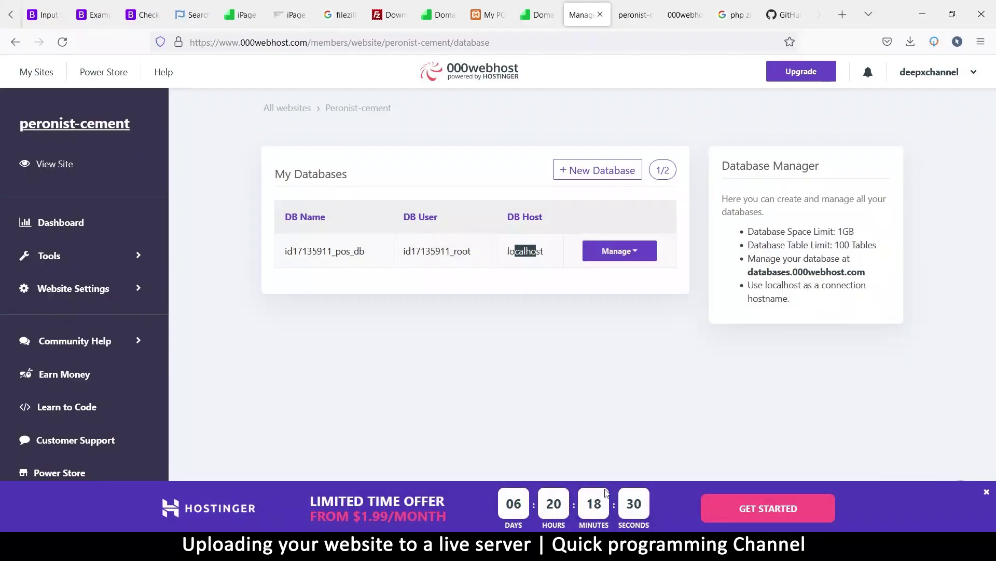
left_click(642, 21)
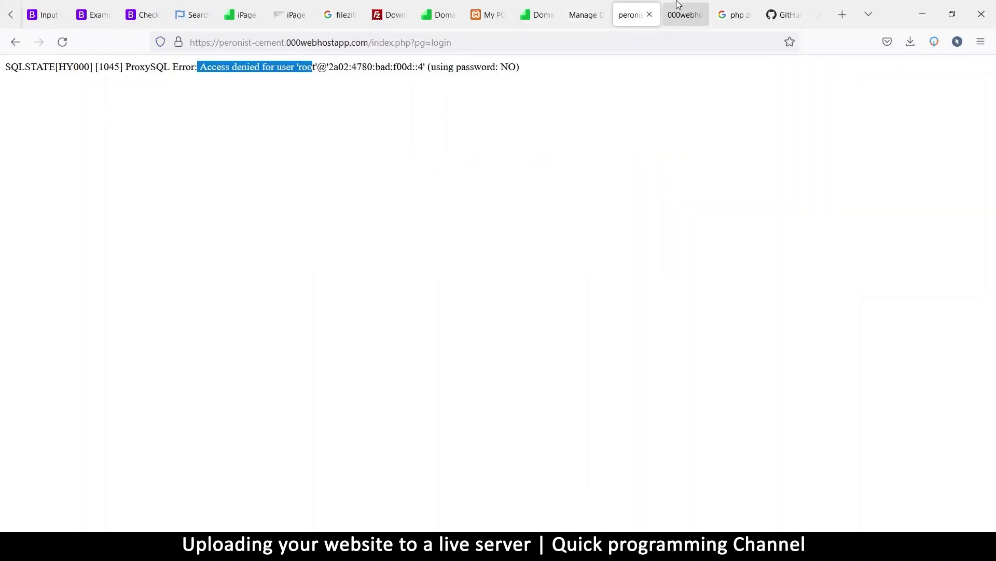
left_click(669, 21)
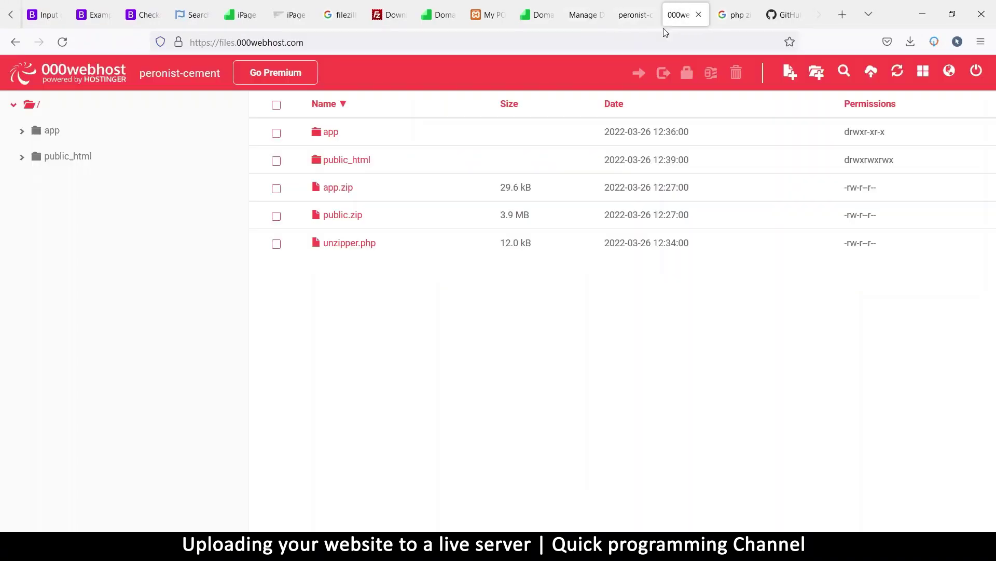
left_click(22, 133)
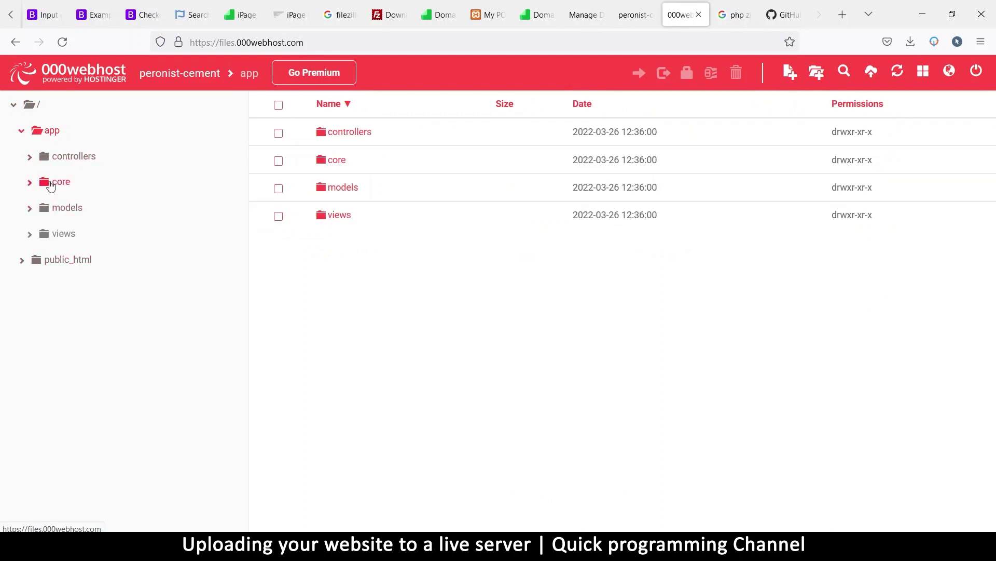
left_click(52, 185)
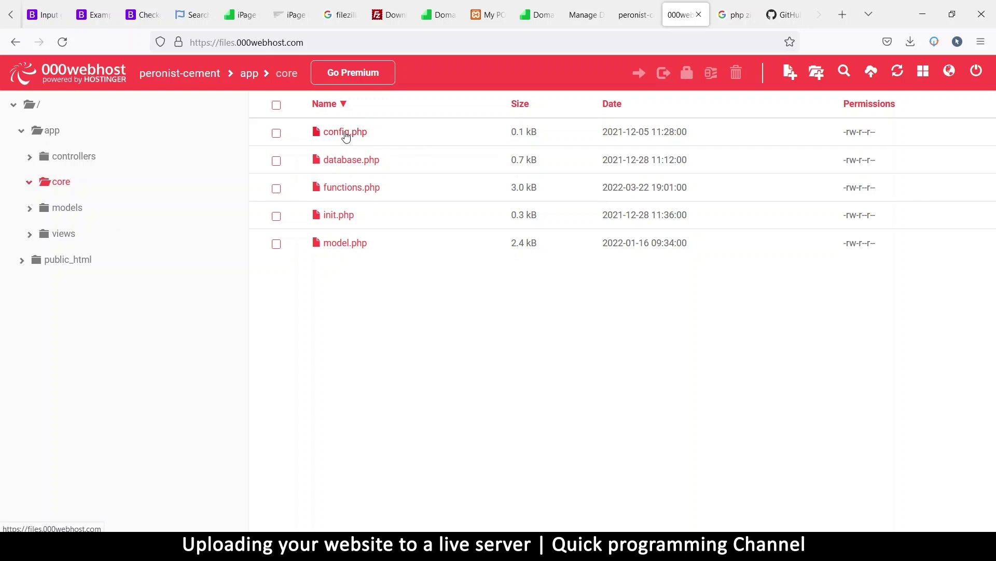
Step: Open config.php in the editor, check its APP_NAME definition, and close it
left_click(346, 133)
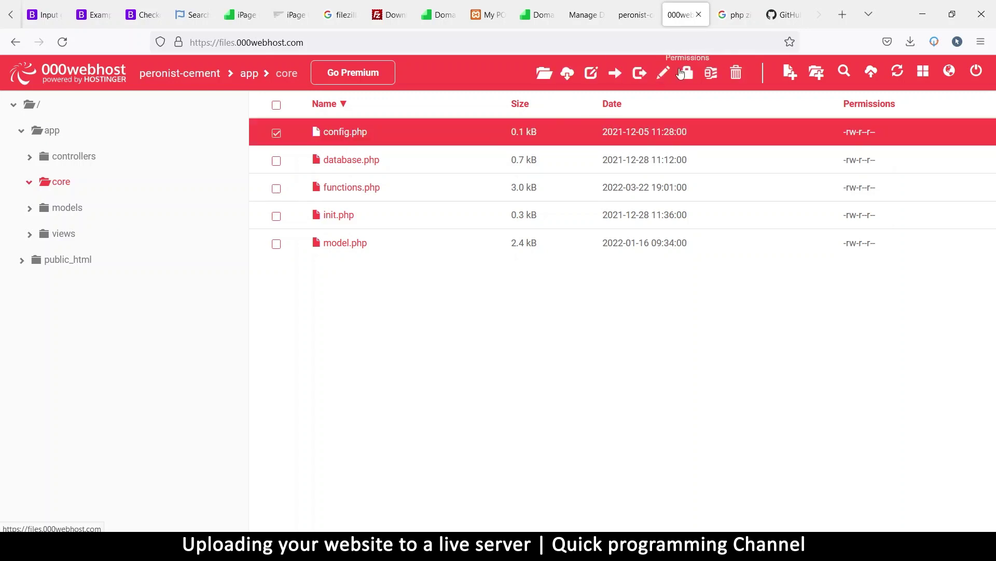
left_click(660, 78)
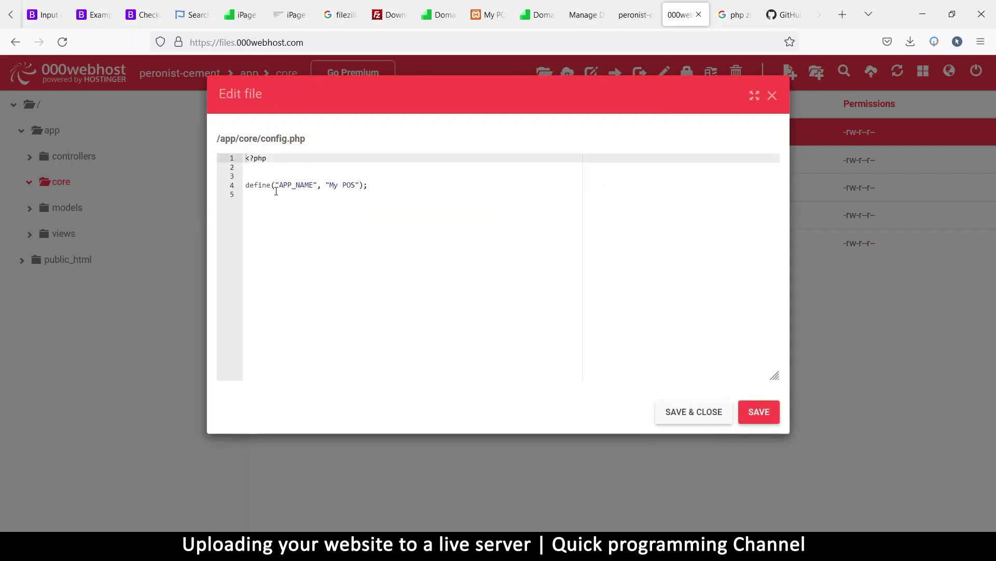
left_click_drag(269, 186, 372, 185)
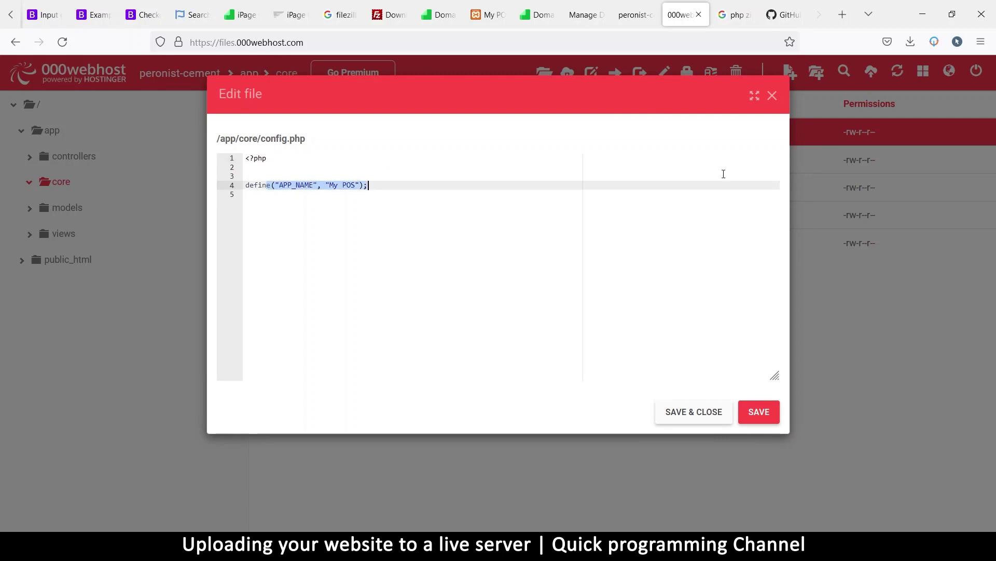
left_click(773, 96)
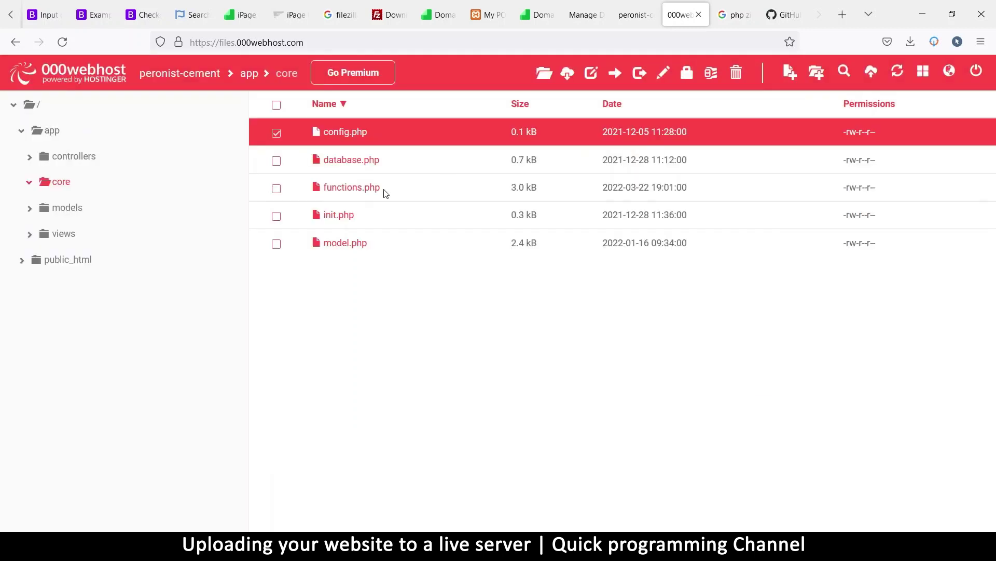
Step: Open database.php and review its connection settings: localhost, pos_db, root, empty password
left_click(338, 162)
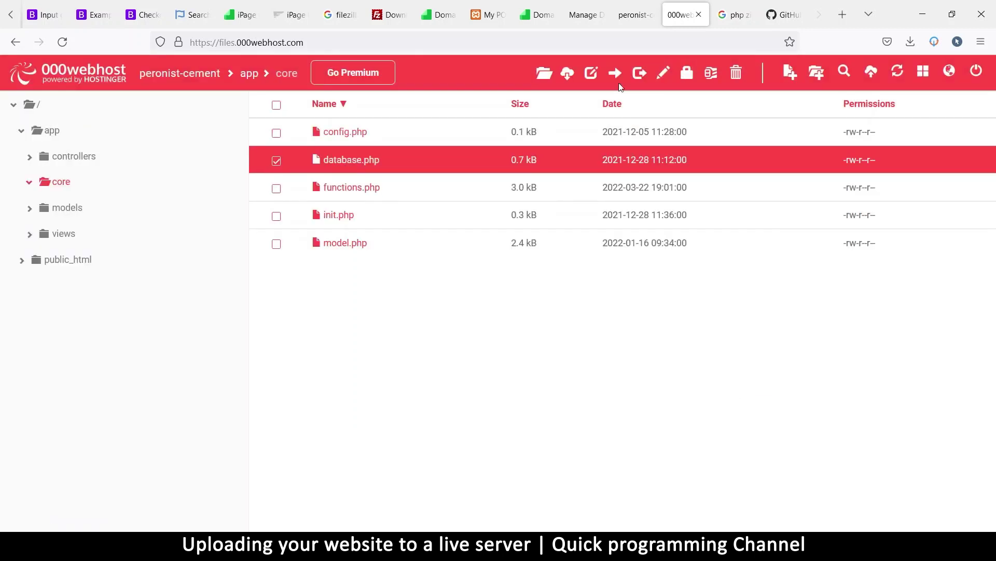
left_click(663, 73)
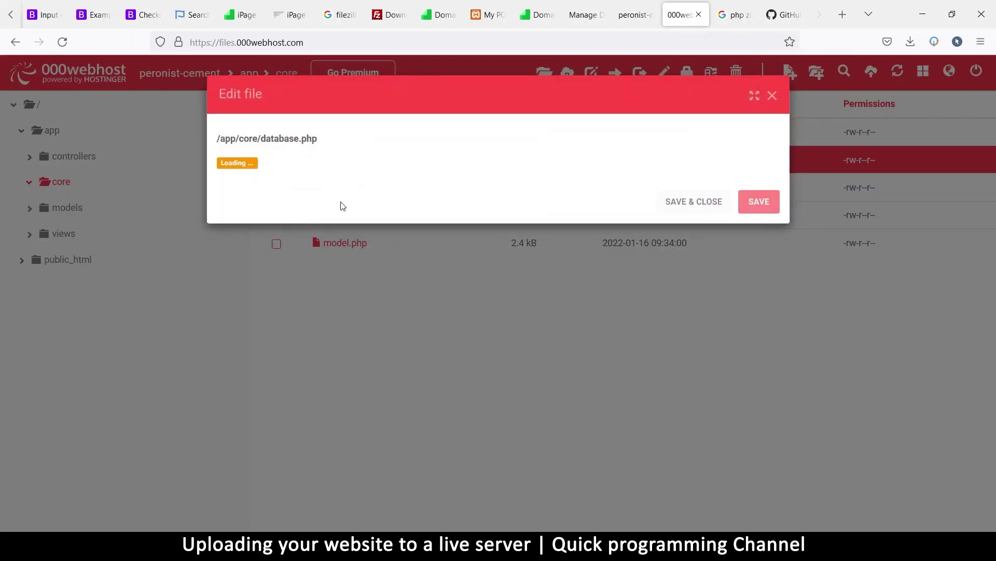
scroll(321, 297, "down", 3)
scroll(321, 271, "up", 3)
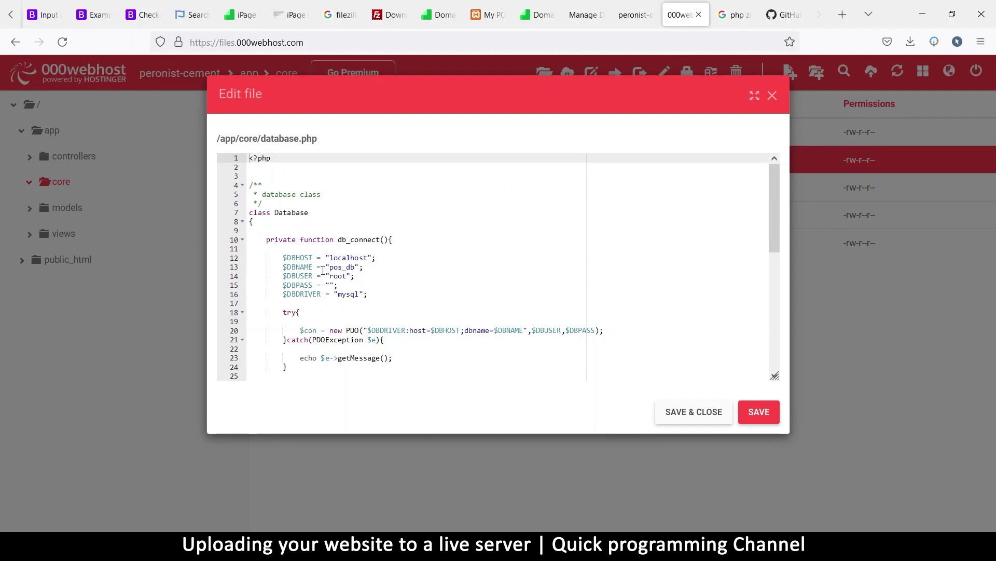
left_click_drag(284, 258, 374, 290)
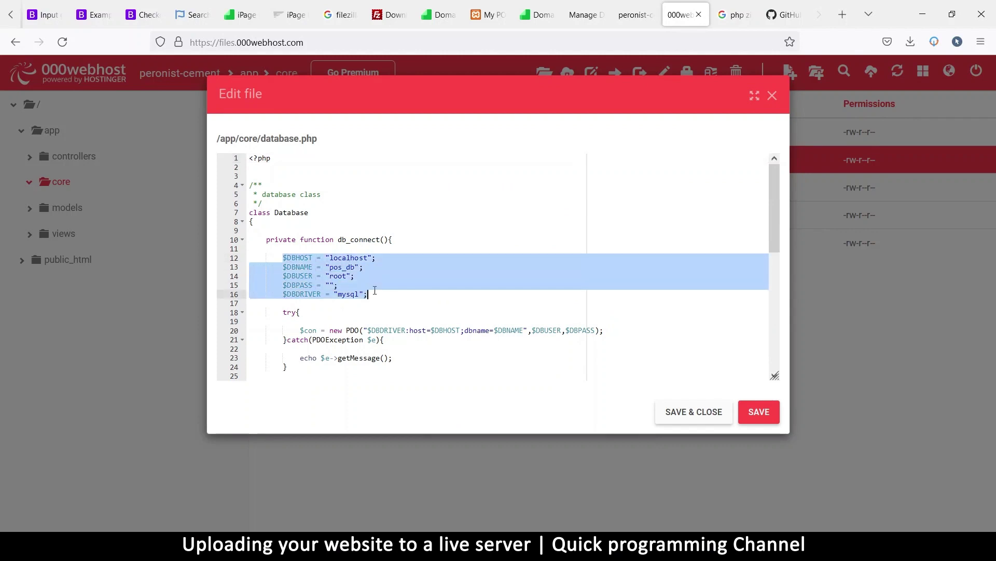
left_click(355, 269)
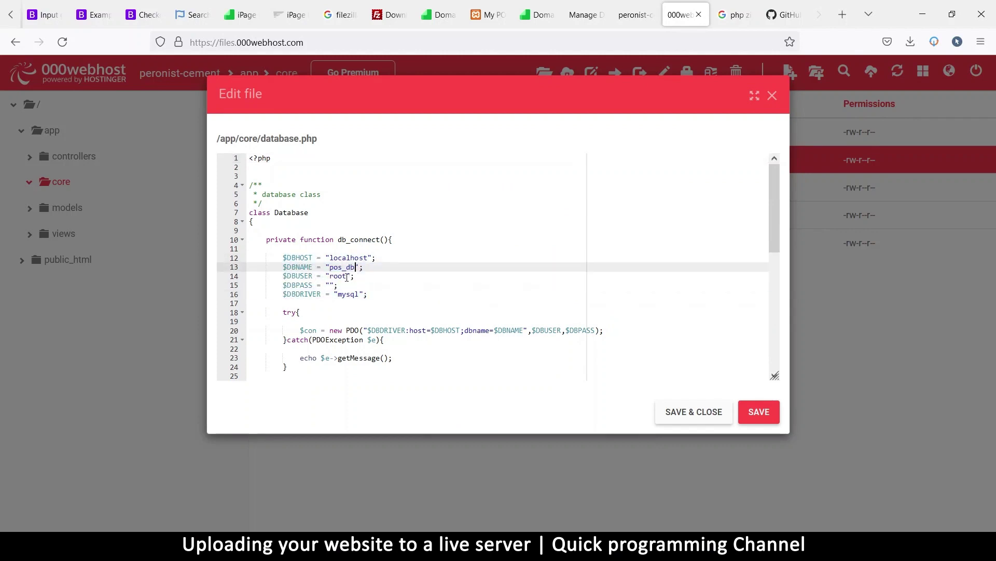
Step: Replace the pos_db database name in database.php with the hosting database name from the notes
key("ctrl+plus")
key("ctrl+plus")
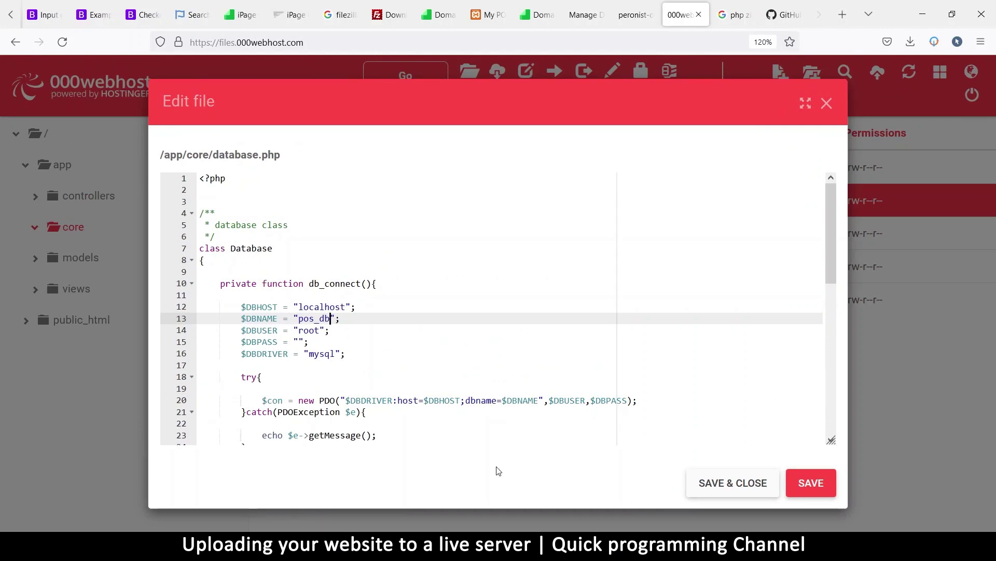
left_click_drag(299, 306, 347, 307)
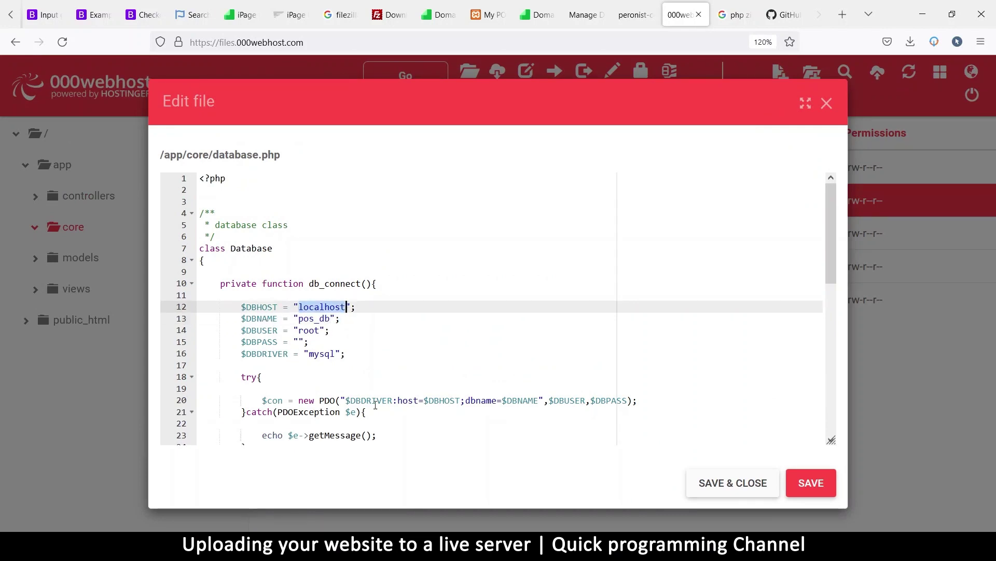
key("alt+Tab")
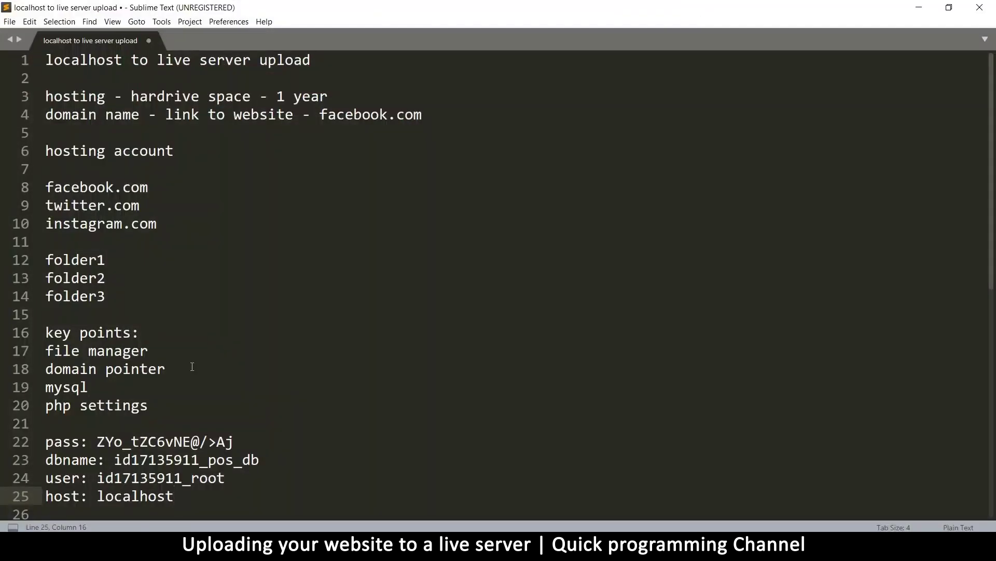
scroll(154, 412, "down", 2)
left_click_drag(115, 350, 260, 350)
key("ctrl+c")
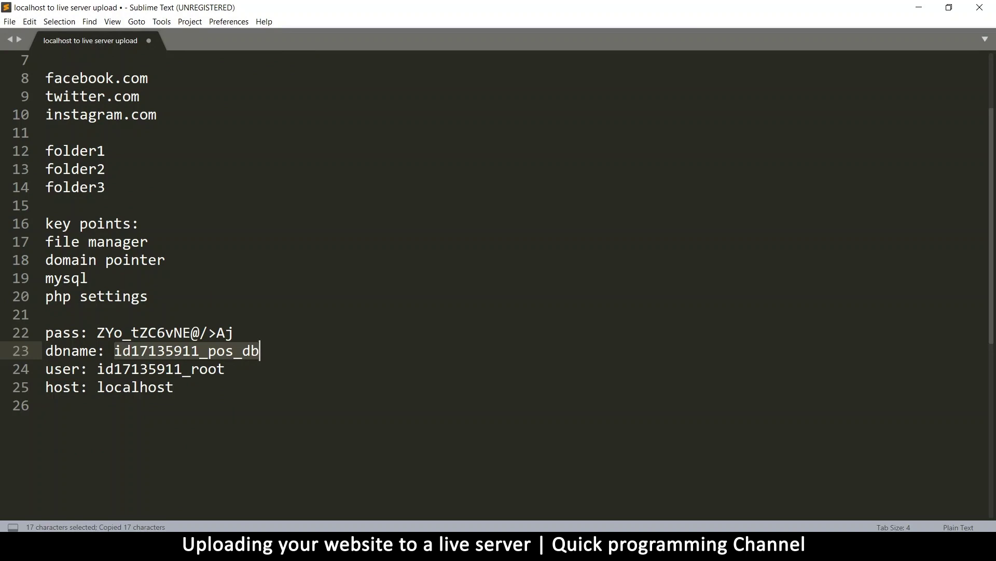
mouse_move(501, 550)
left_click(550, 496)
left_click_drag(299, 318, 331, 318)
key("ctrl+v")
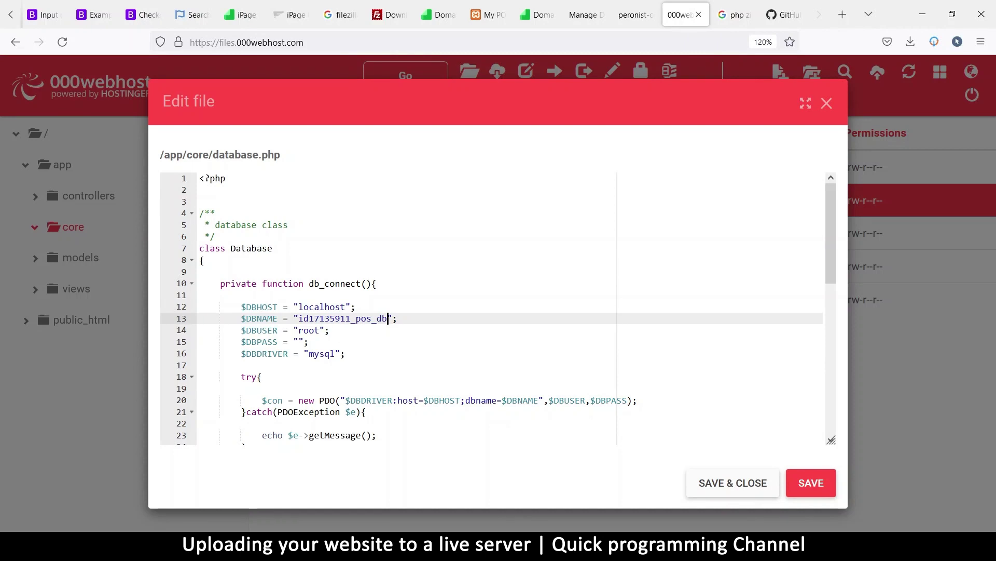
Step: Replace the root database user with the hosting database user name
mouse_move(591, 549)
left_click(591, 475)
left_click_drag(98, 367, 225, 368)
key("ctrl+c")
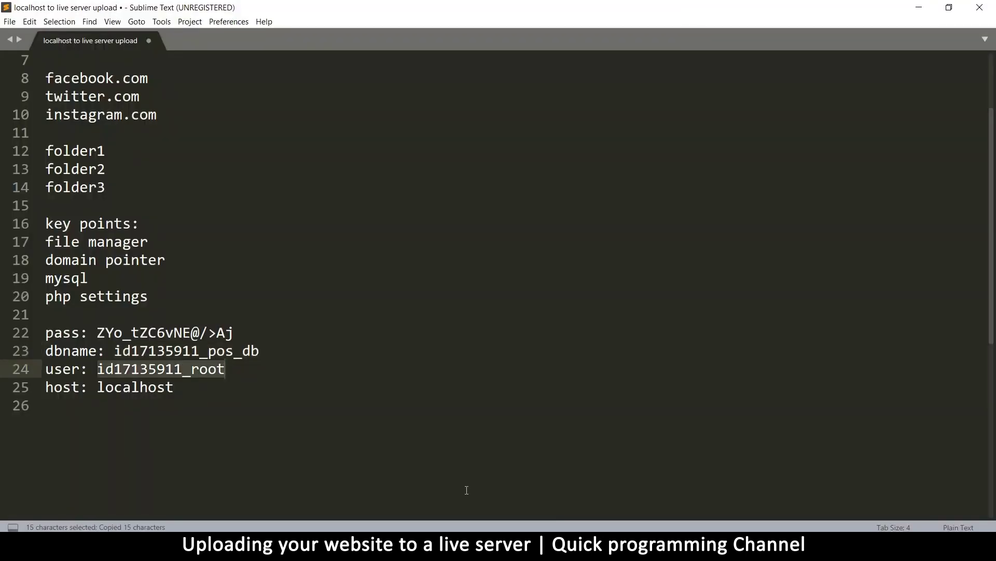
mouse_move(496, 549)
left_click(565, 483)
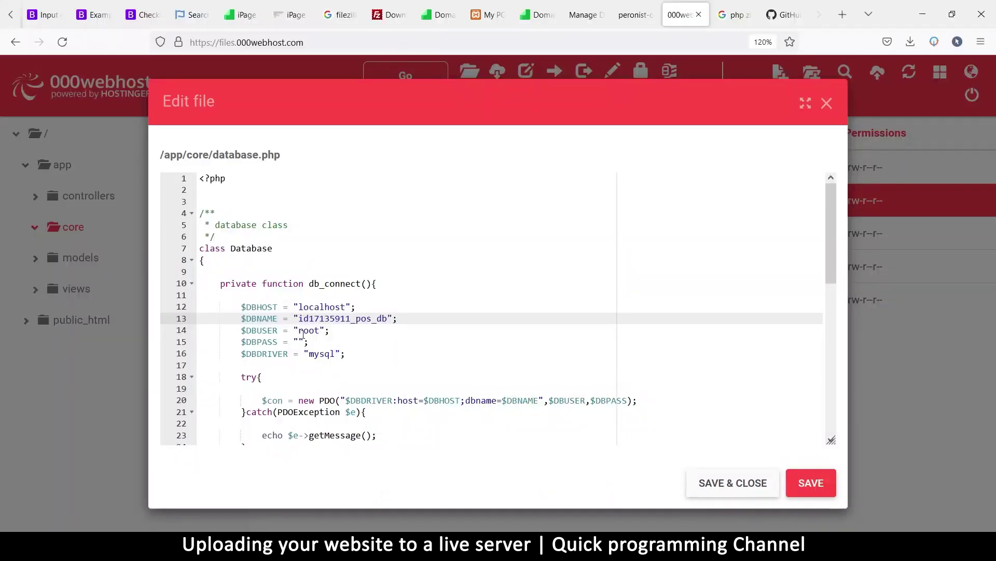
left_click_drag(299, 330, 316, 330)
key("ctrl+v")
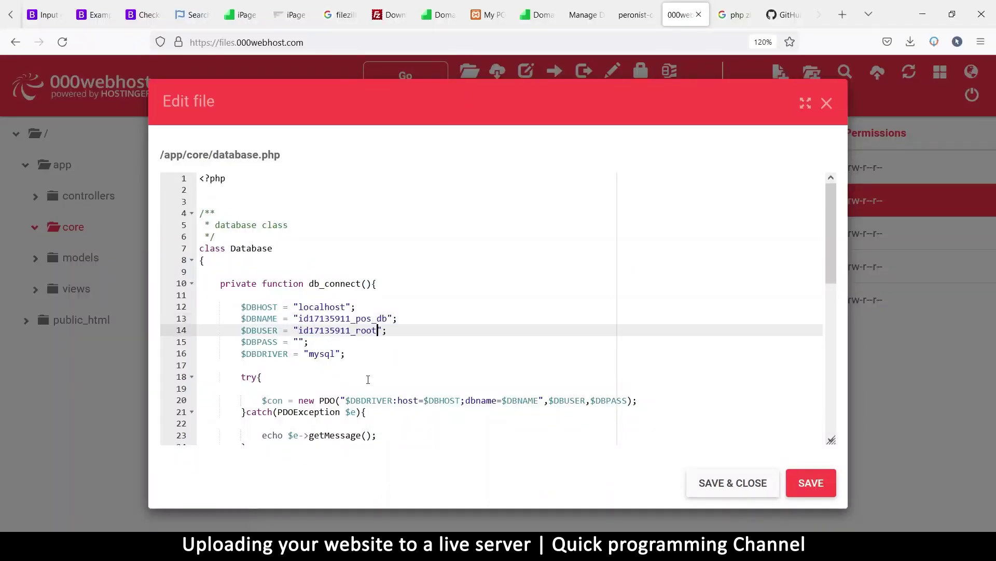
Step: Paste the hosting database password into $DBPASS and save database.php
key("alt+Tab")
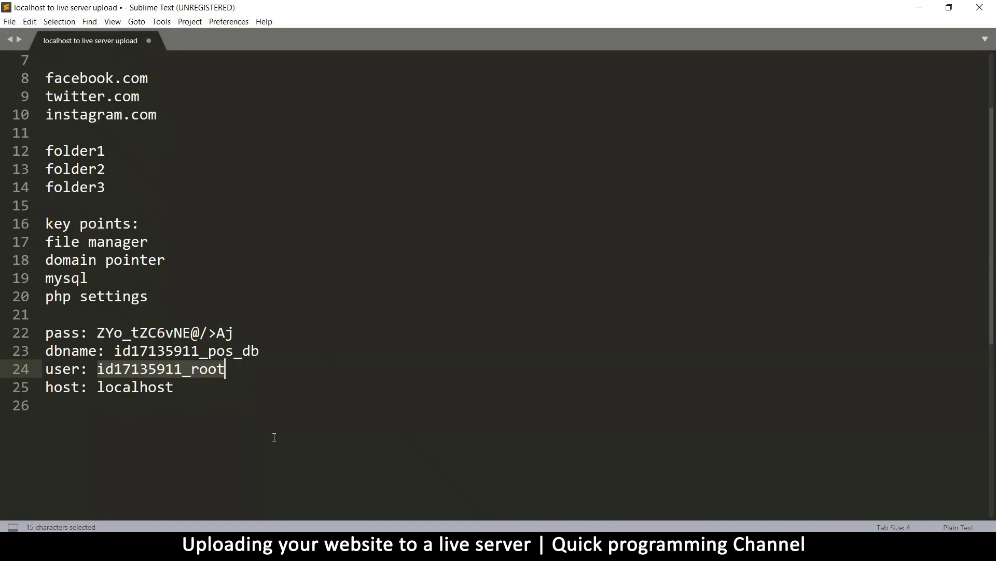
left_click_drag(98, 332, 235, 332)
key("ctrl+c")
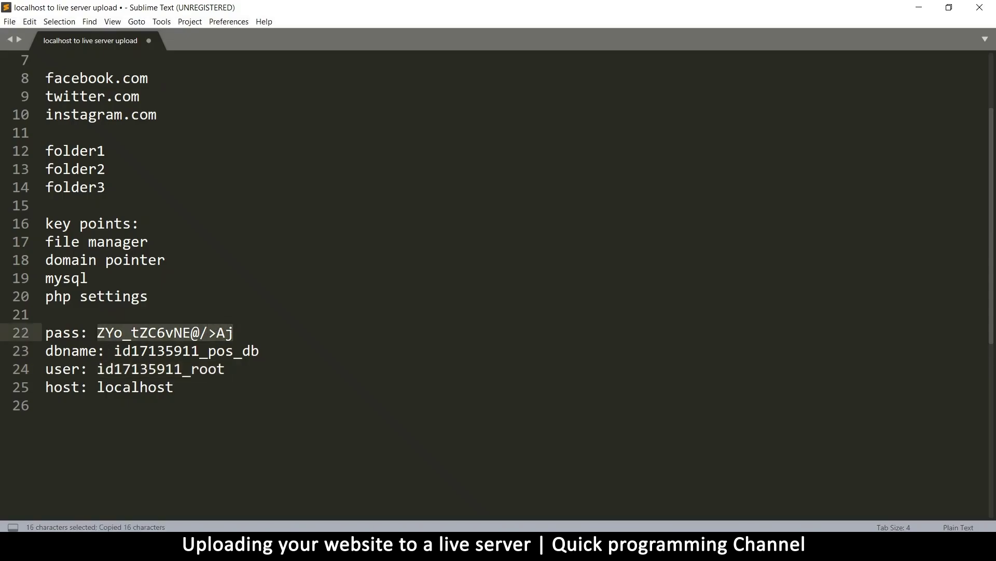
mouse_move(522, 521)
left_click(571, 482)
left_click(299, 342)
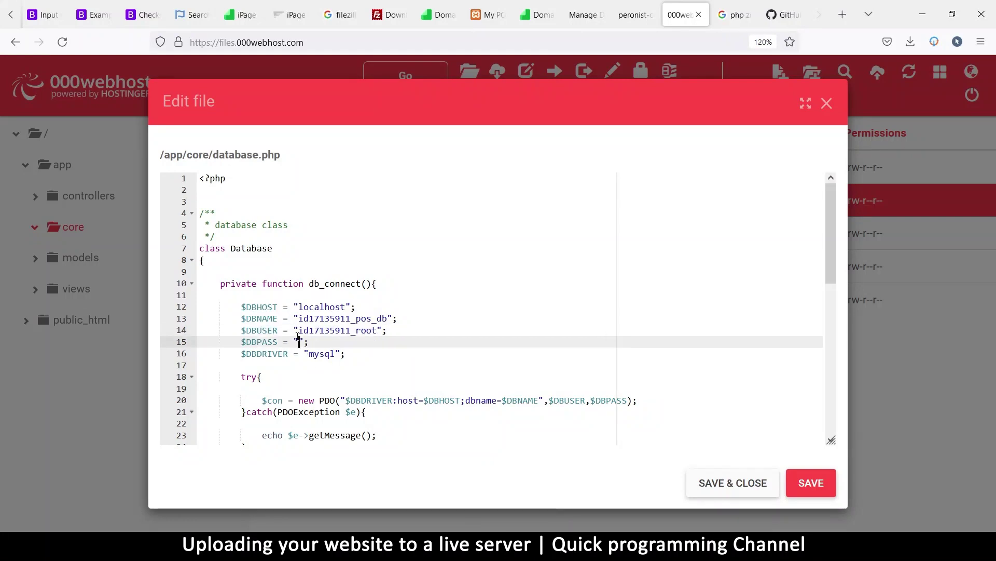
key("ctrl+v")
left_click(746, 483)
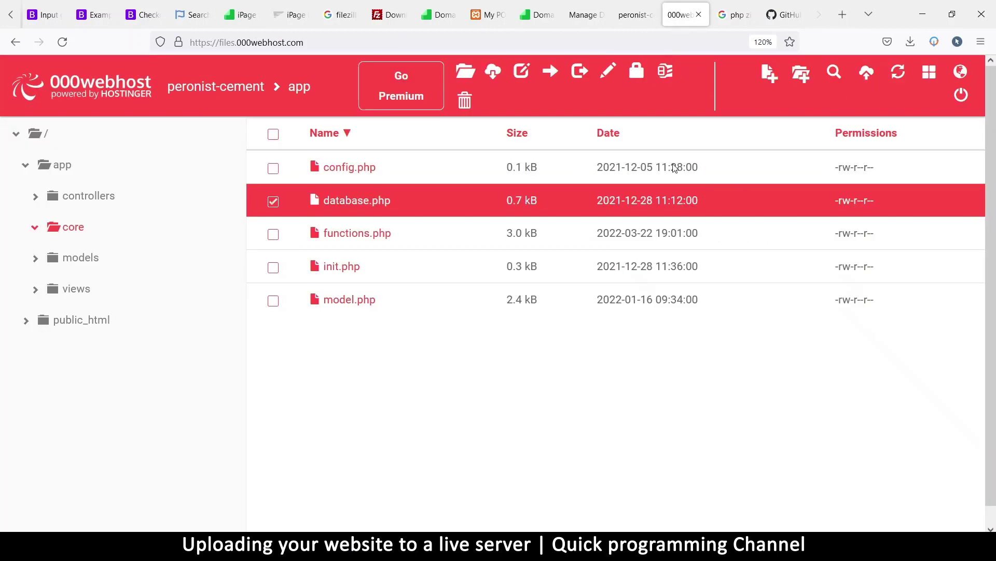
Step: Resubmit the live POS page so it reports 'wrong email' instead of a database error, then return to Manage Databases
left_click(636, 15)
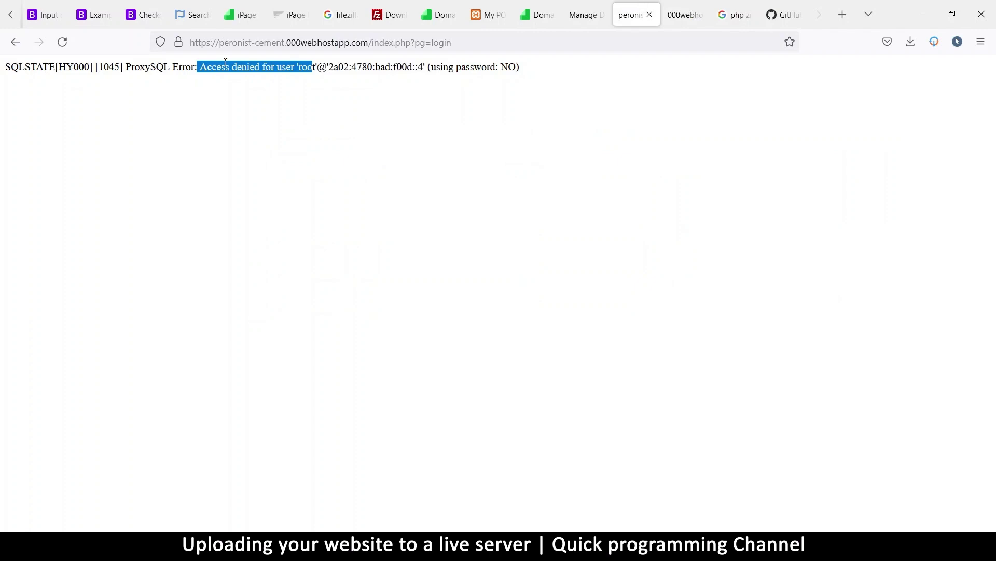
left_click(64, 41)
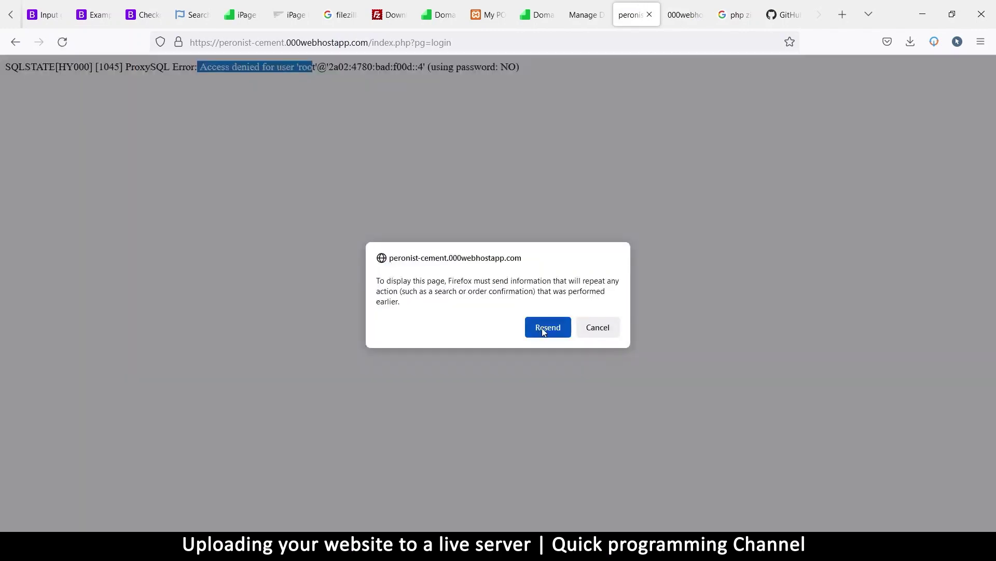
left_click(543, 328)
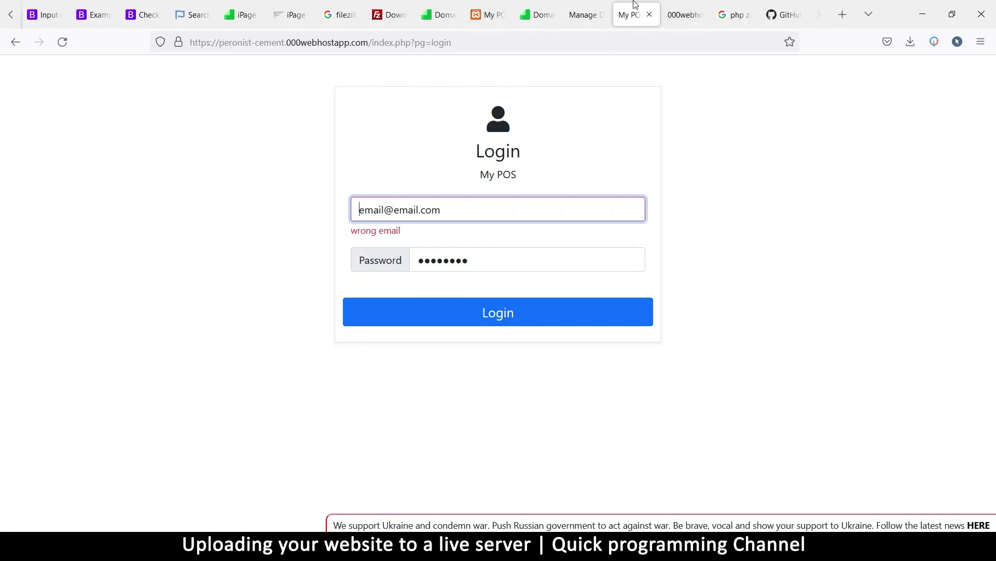
left_click(592, 11)
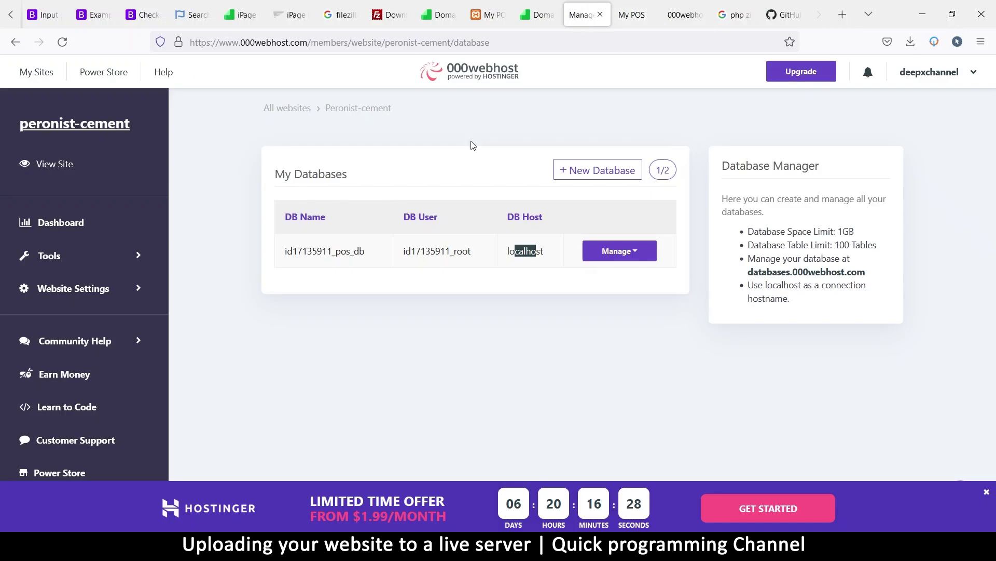
Step: Launch phpMyAdmin from the hosted database's manage options and switch to its tab
left_click(535, 267)
left_click(631, 251)
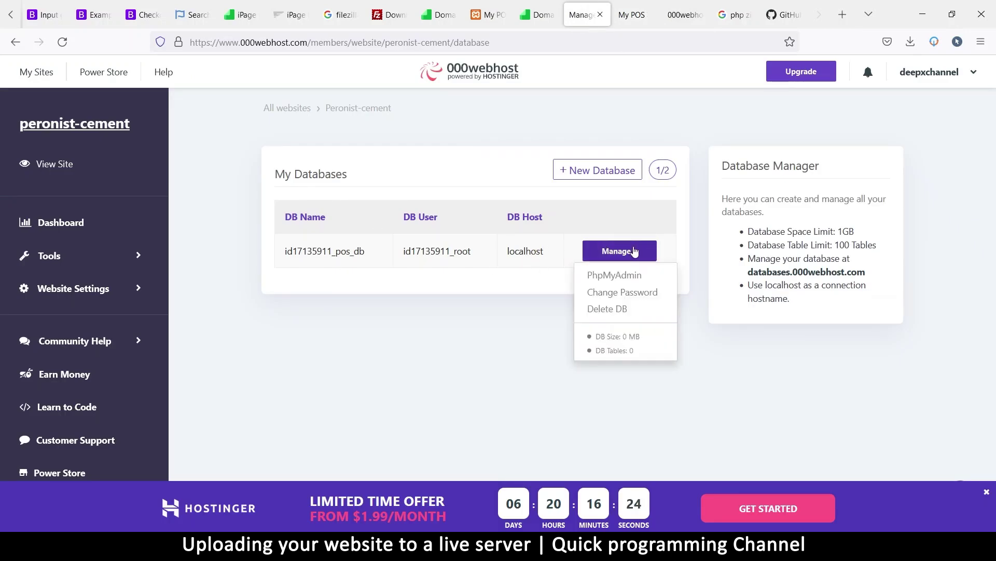
left_click(645, 279)
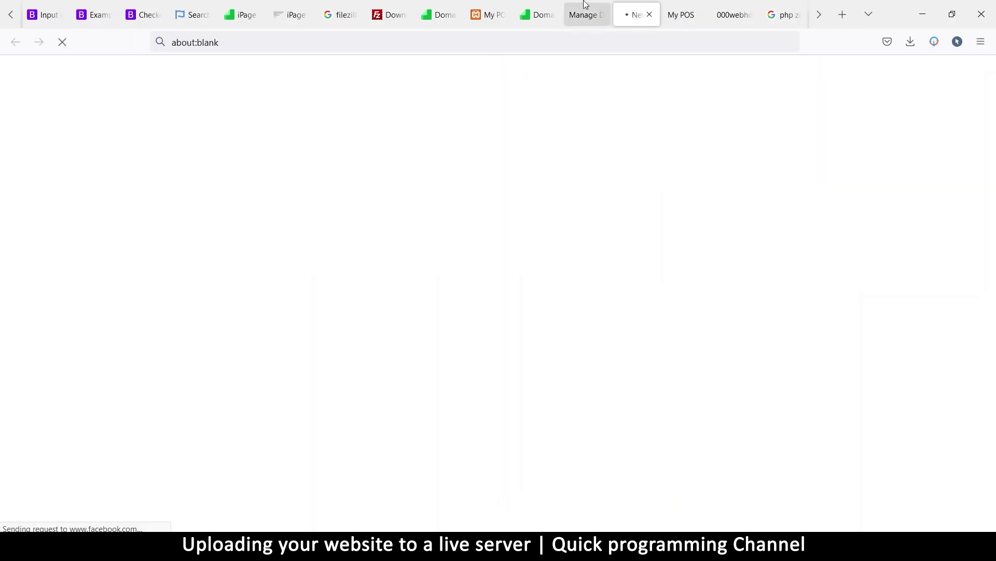
left_click(586, 10)
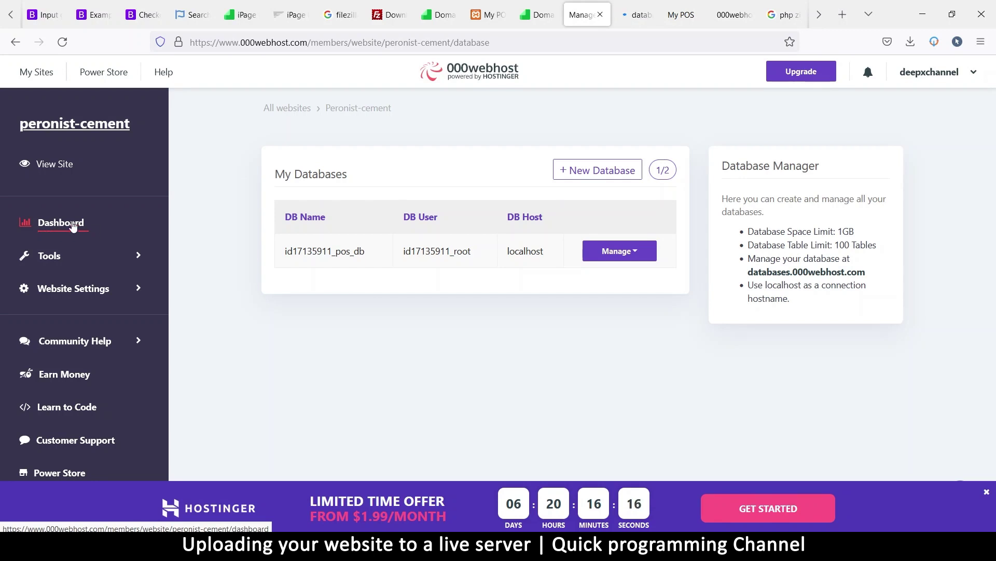
left_click(72, 222)
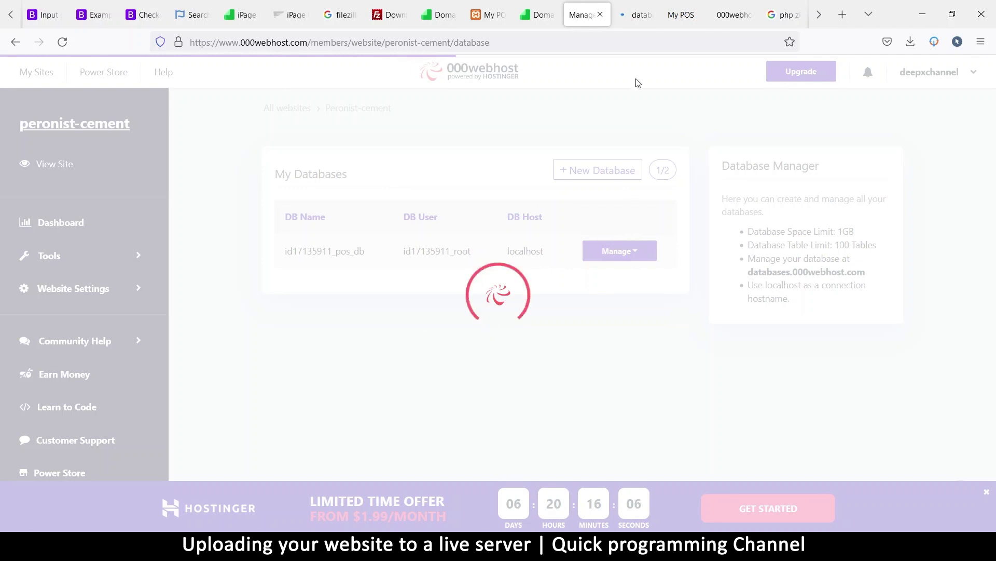
scroll(455, 312, "down", 5)
scroll(455, 312, "down", 12)
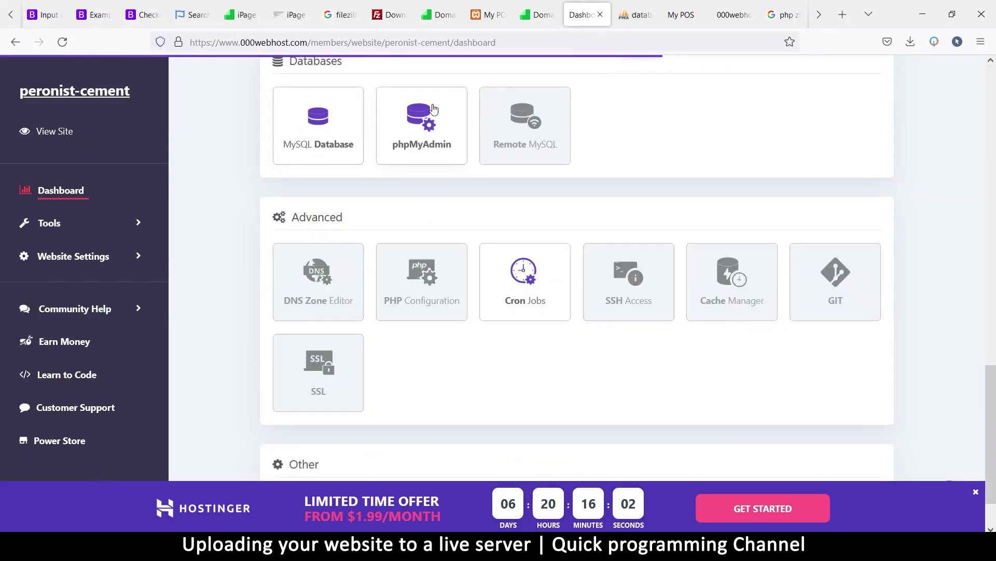
left_click(634, 6)
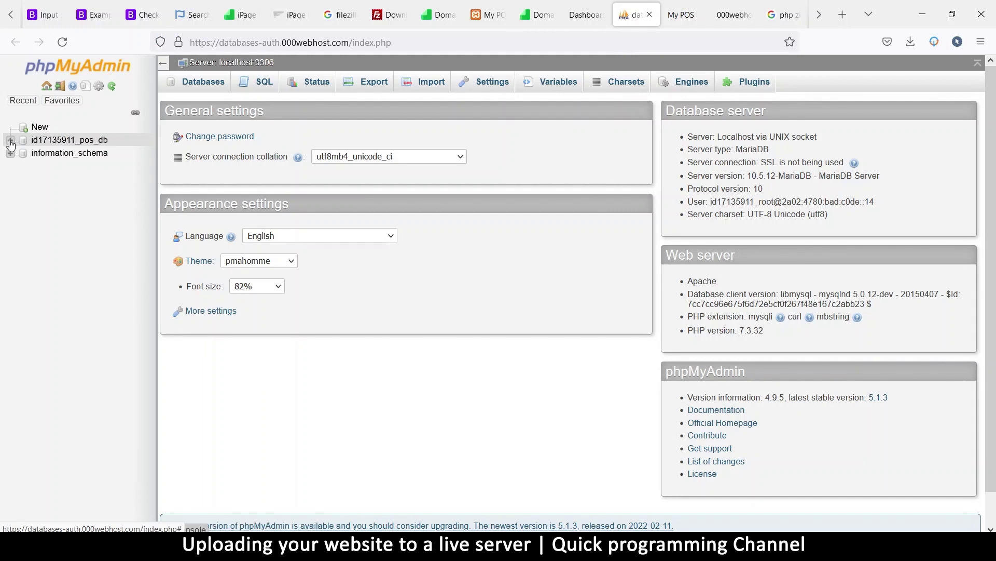
Step: Open the hosted pos_db database and confirm its Structure page says 'No tables found'
left_click(47, 139)
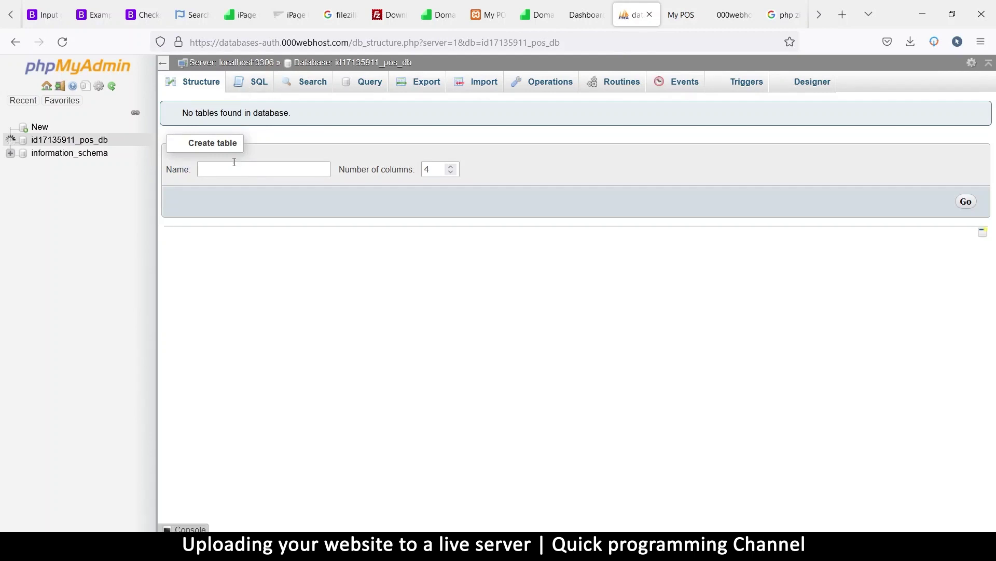
left_click_drag(191, 129, 337, 110)
left_click(337, 110)
scroll(214, 4, "up", 1)
scroll(214, 4, "up", 5)
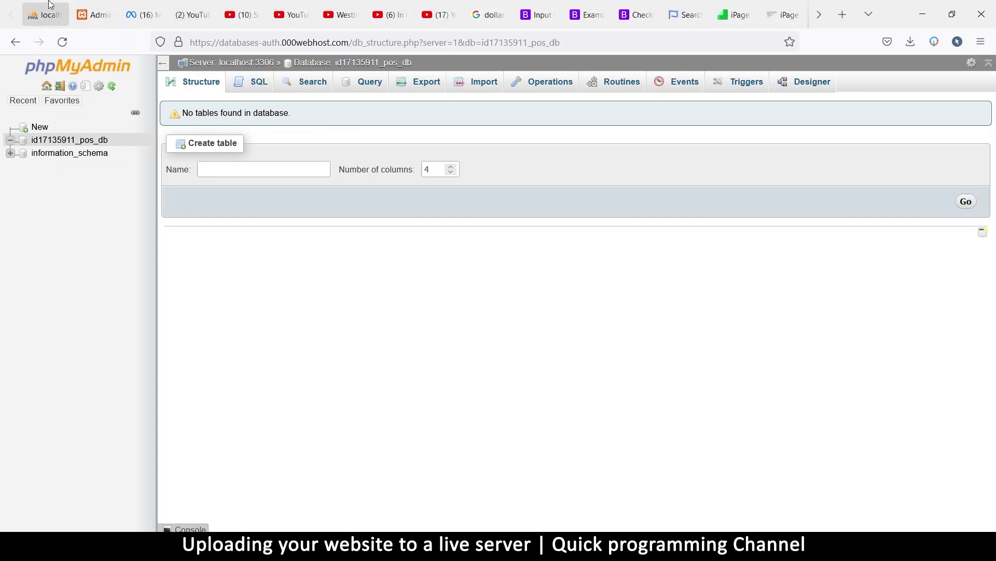
Step: Quick-export the local pos_db as SQL, saving pos_db.sql (6.04 KB) to Downloads
left_click(50, 5)
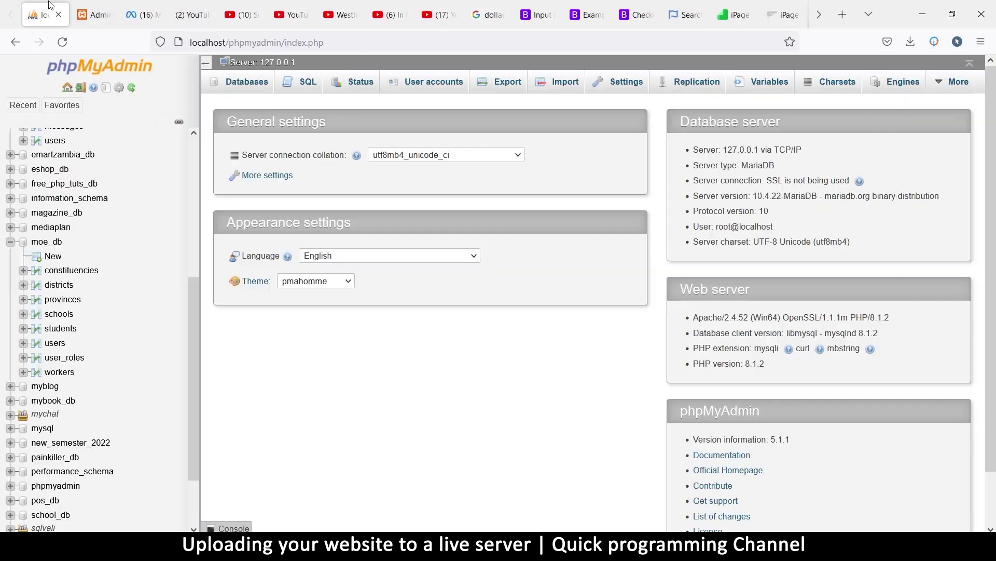
left_click(10, 241)
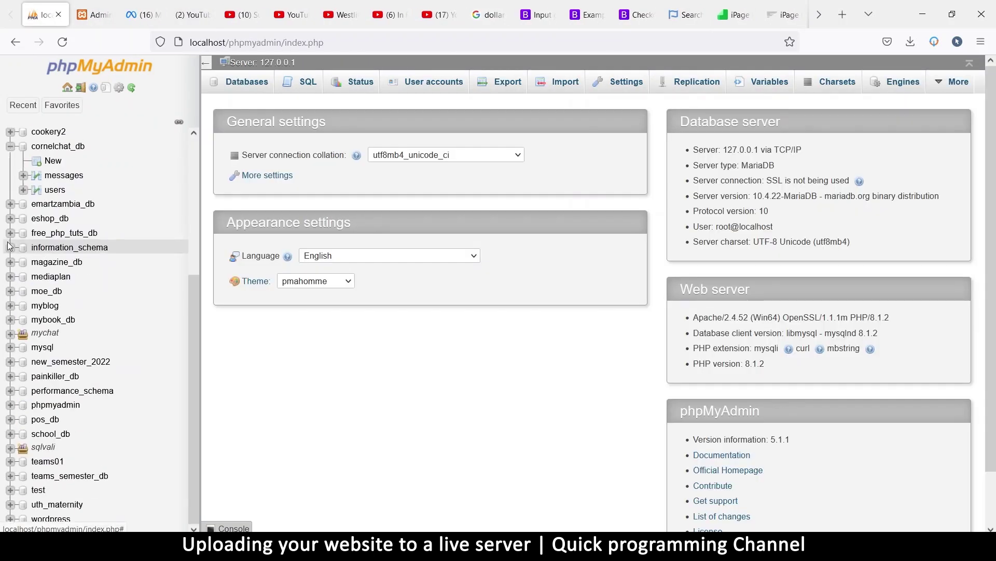
left_click(46, 419)
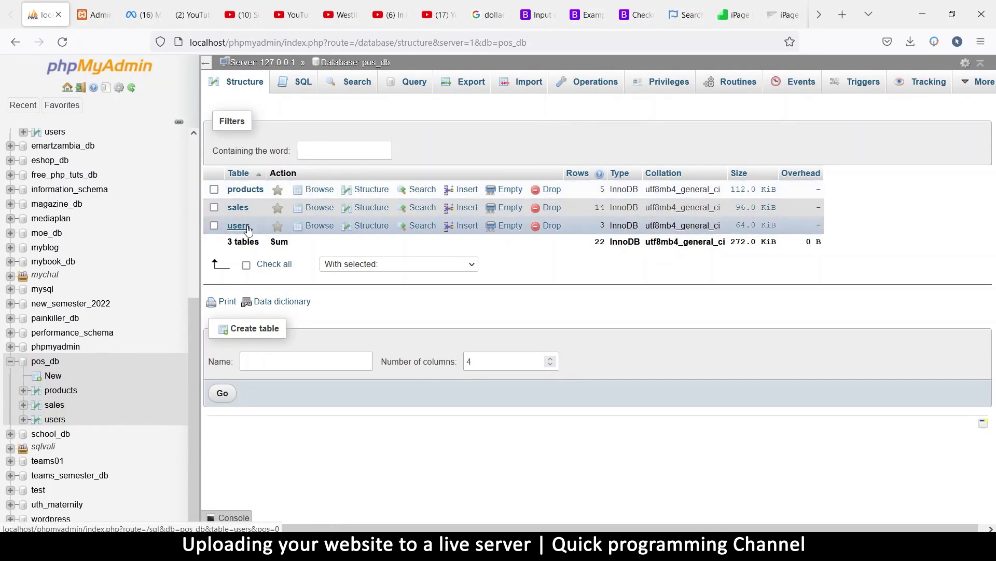
left_click(472, 88)
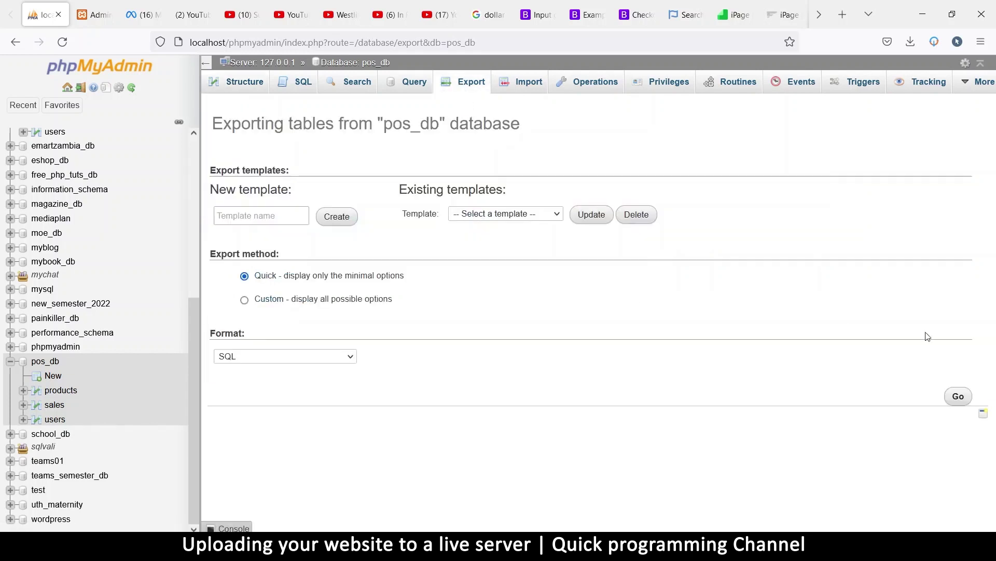
left_click(958, 396)
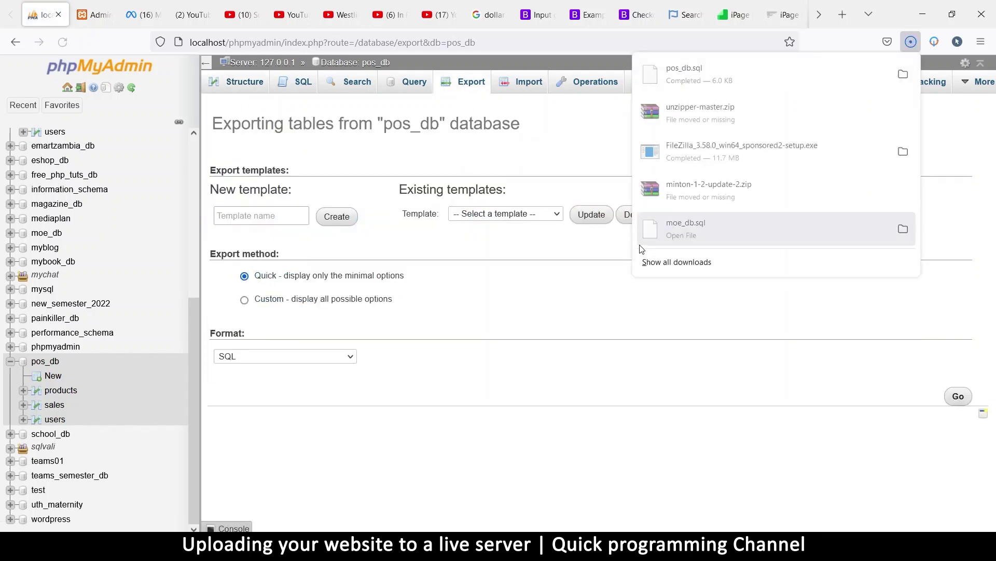
left_click(903, 73)
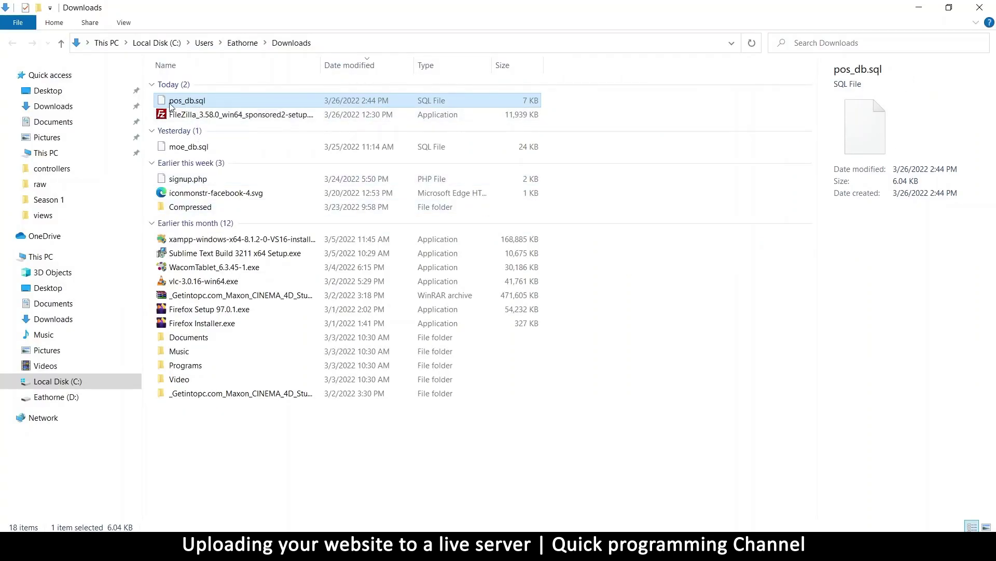
left_click(495, 545)
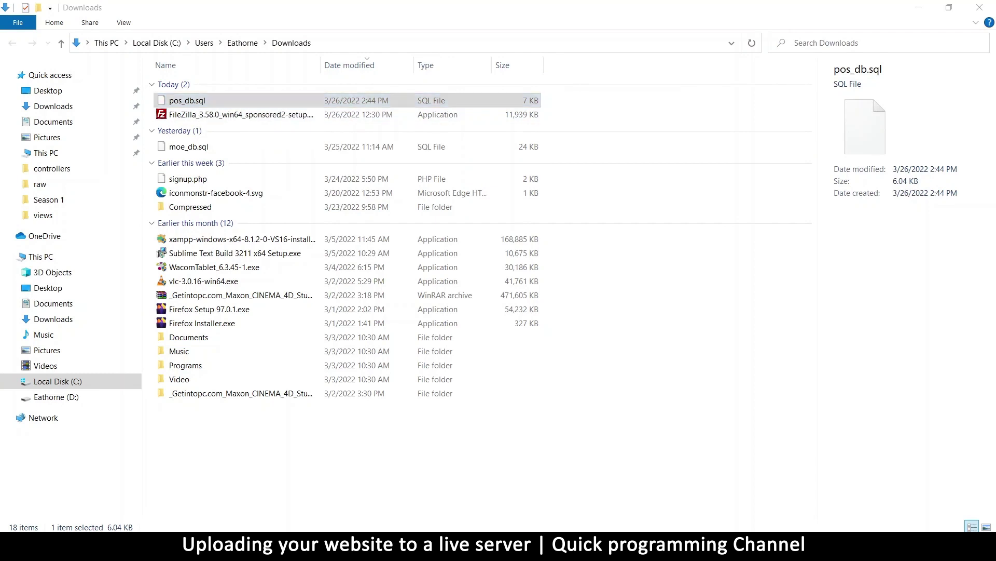
left_click(551, 494)
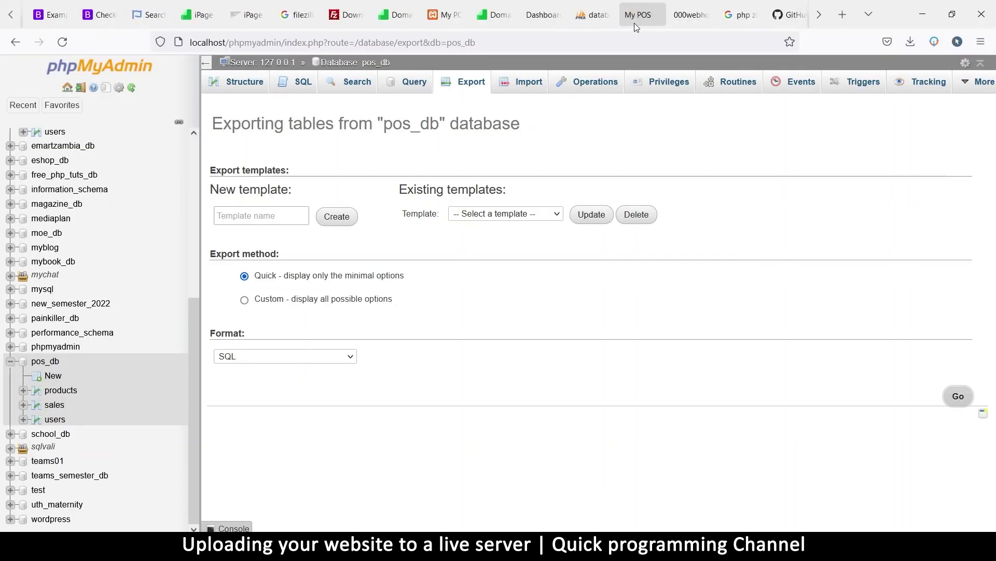
Step: Import Downloads\pos_db.sql into the hosted pos_db database in SQL format
left_click(590, 5)
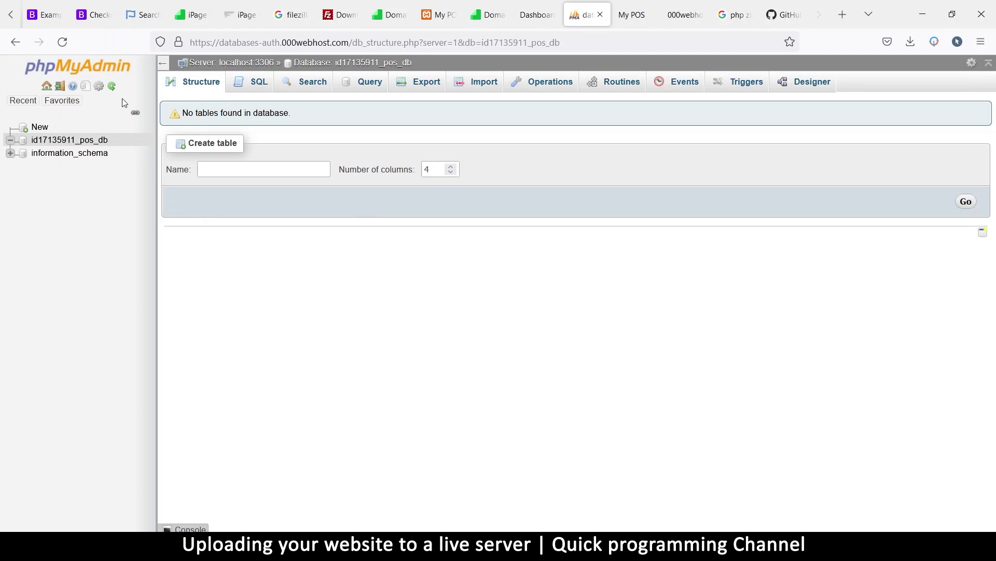
left_click(482, 86)
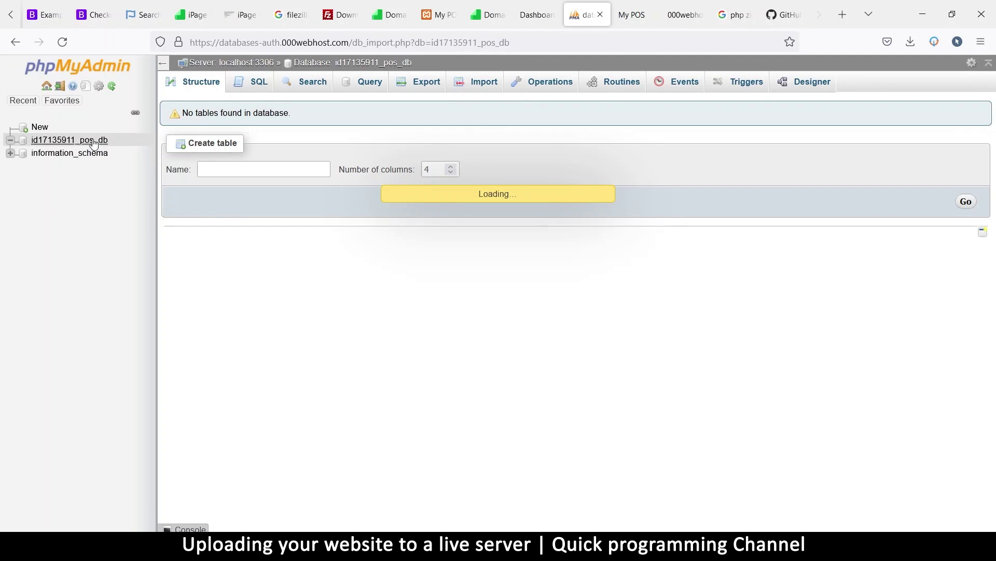
left_click(348, 219)
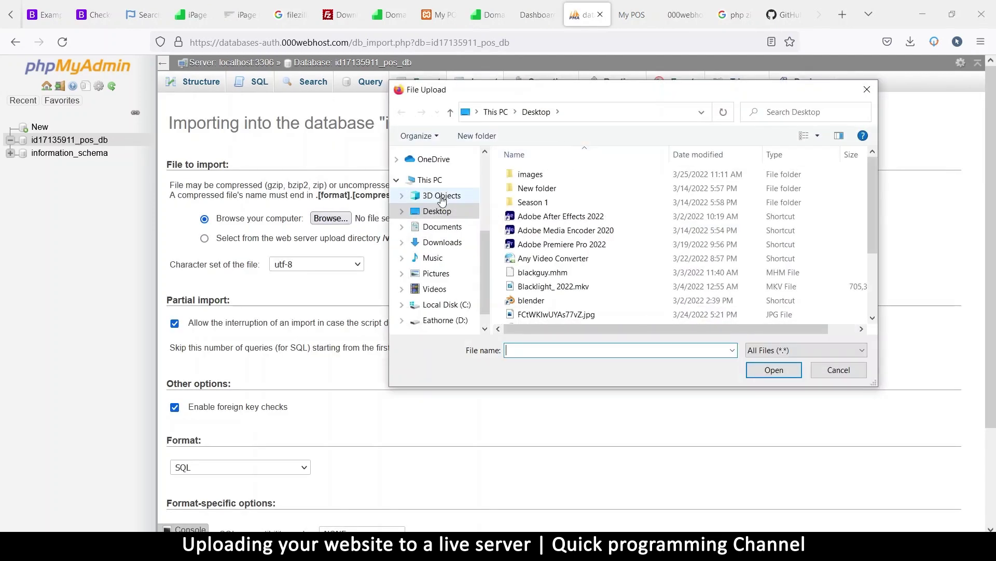
left_click(443, 243)
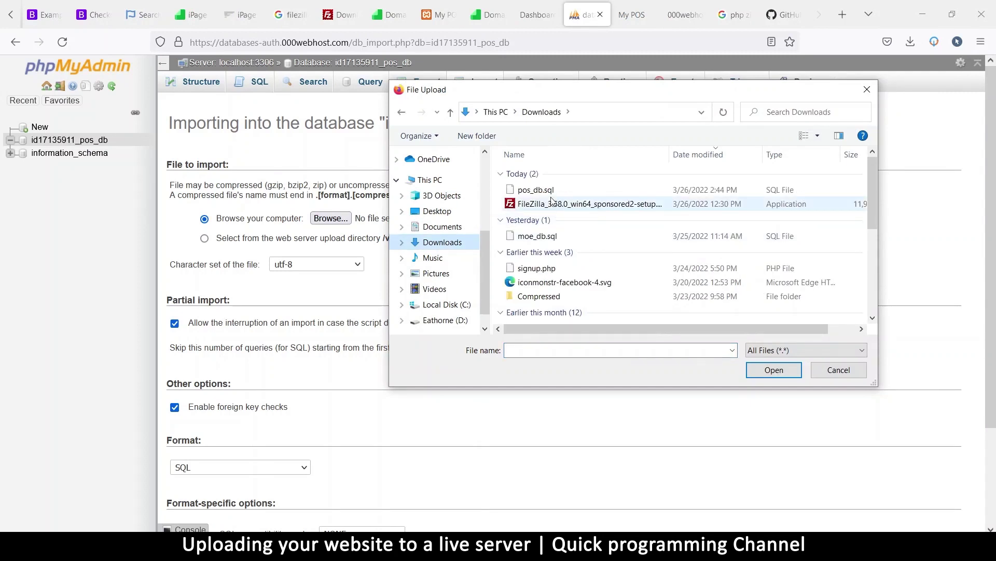
left_click(536, 190)
left_click(773, 370)
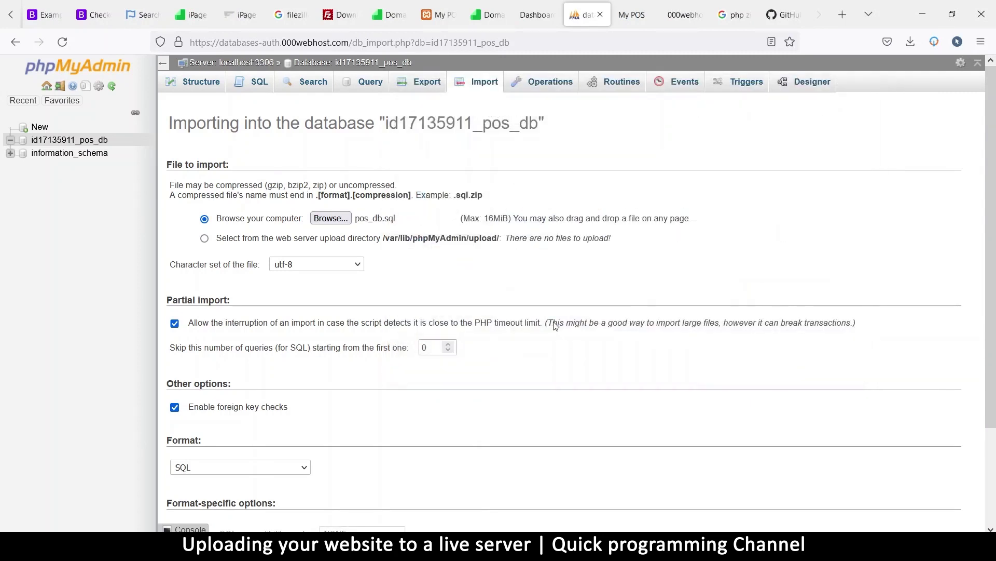
scroll(526, 351, "down", 2)
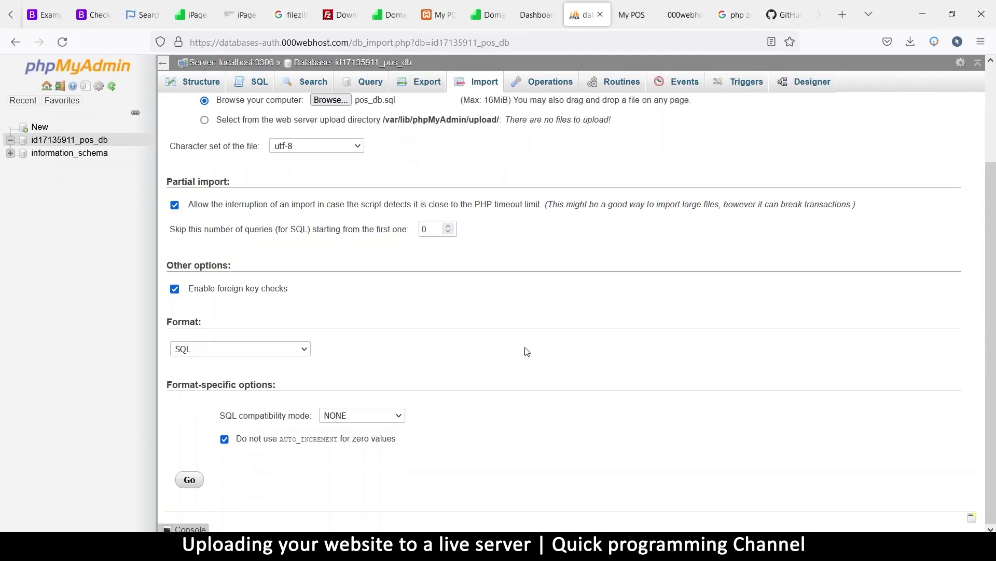
left_click(177, 483)
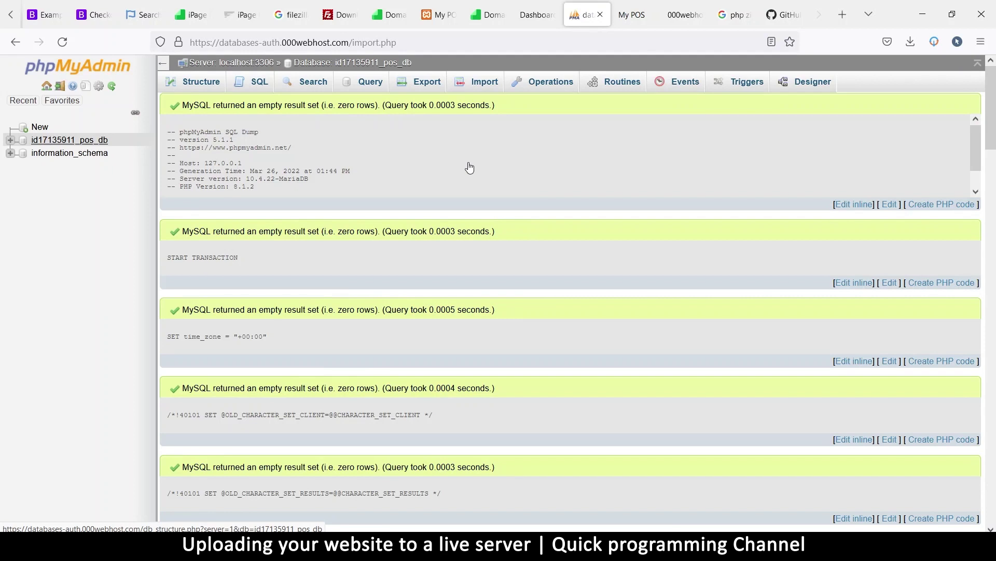
Step: Review the import results: 23 queries executed, with products, sales and users tables now listed
left_click(91, 141)
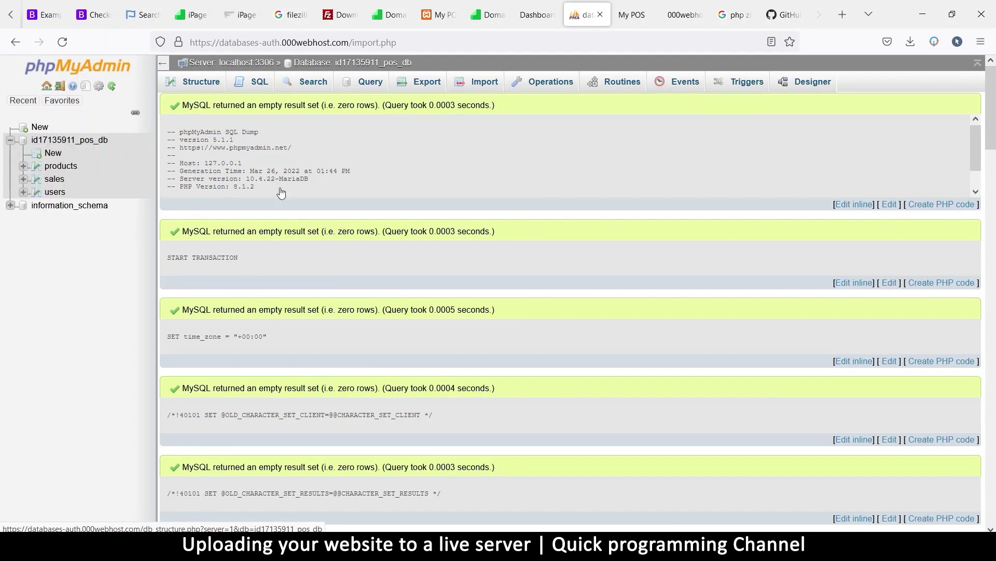
scroll(342, 369, "down", 1)
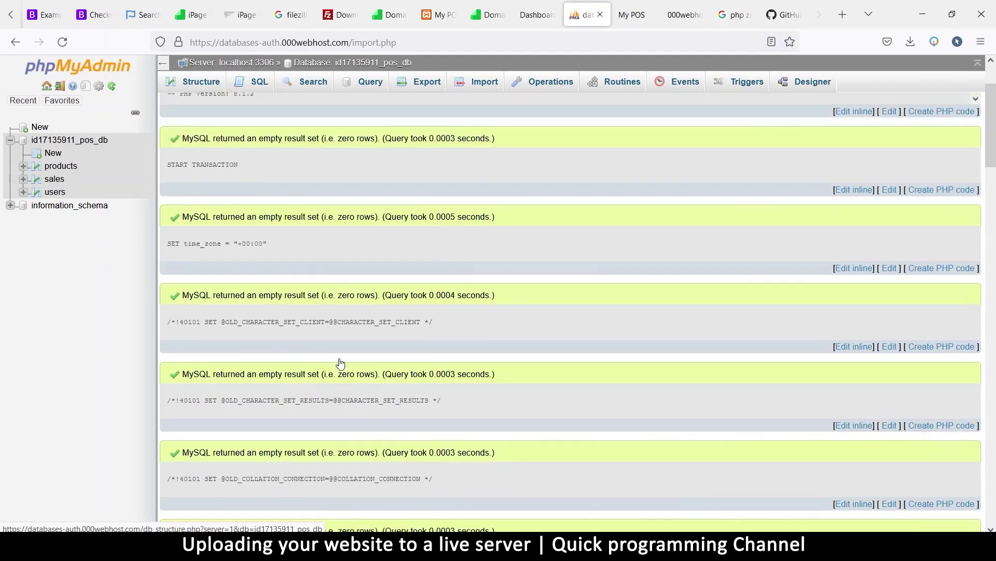
scroll(339, 359, "down", 20)
scroll(336, 354, "down", 3)
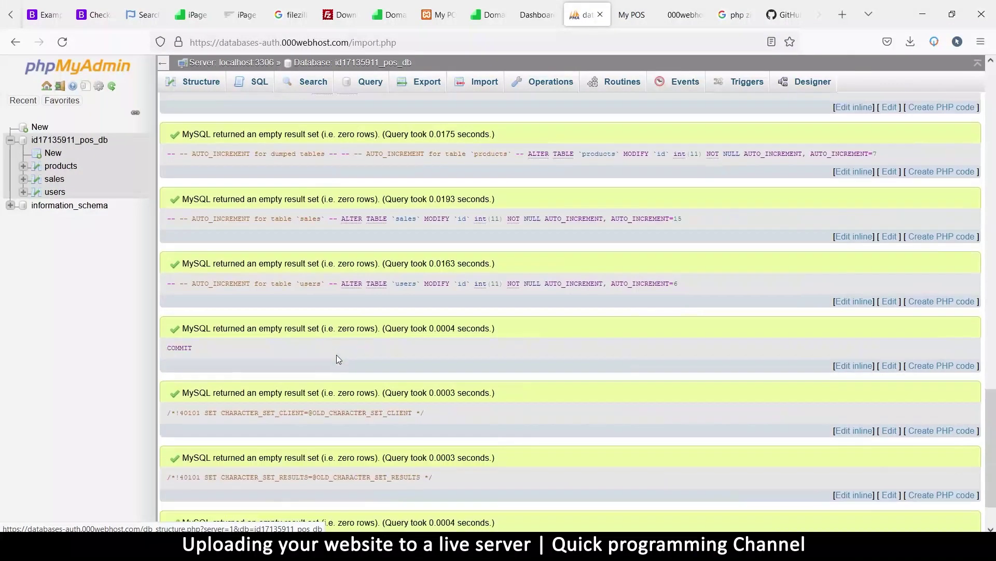
scroll(337, 353, "up", 15)
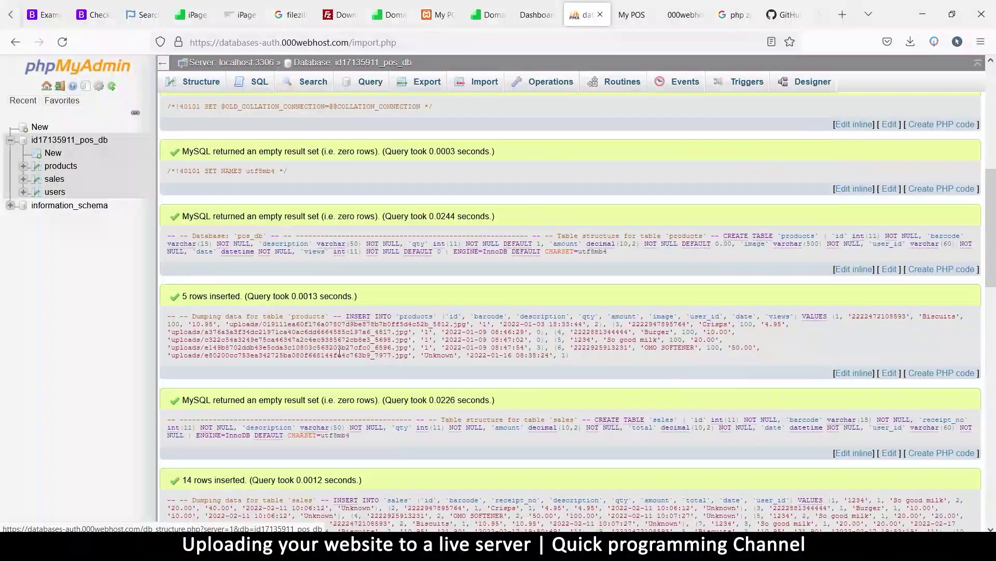
scroll(340, 353, "up", 7)
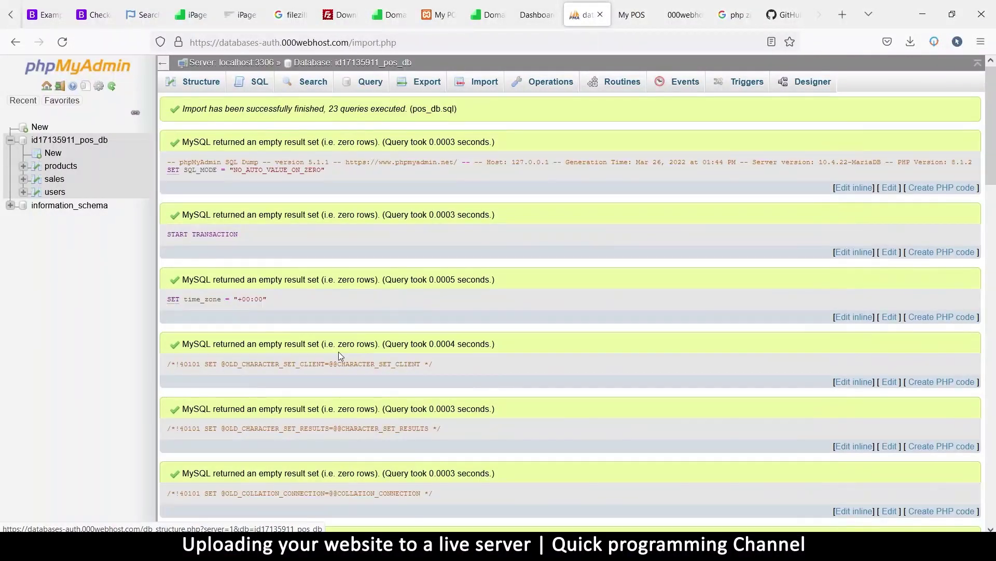
scroll(333, 330, "down", 20)
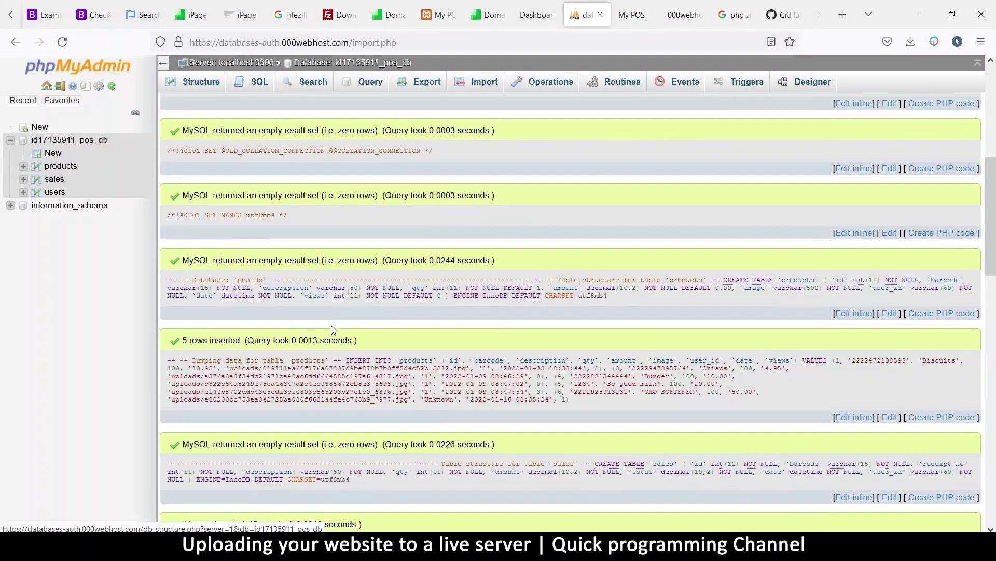
scroll(331, 326, "down", 3)
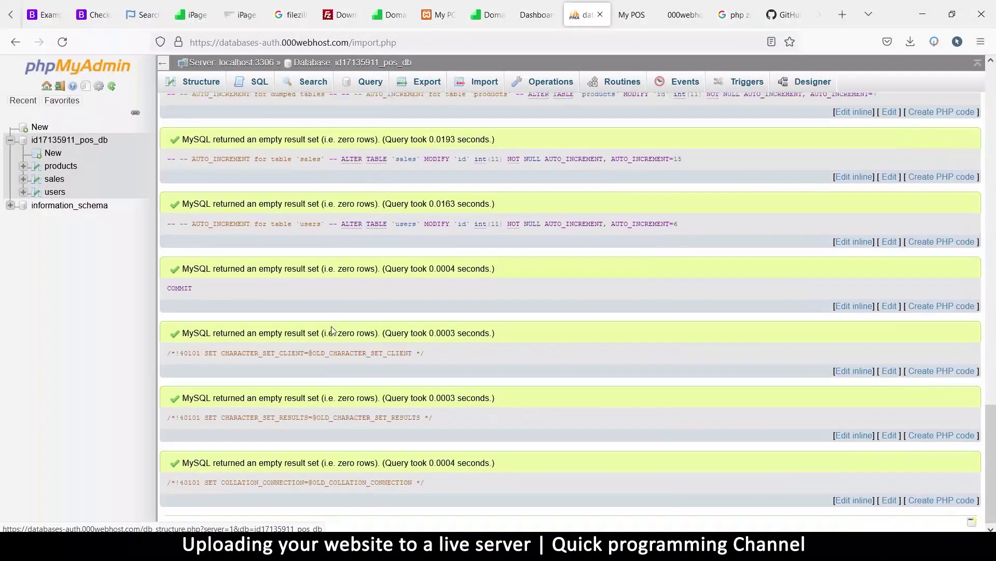
scroll(332, 327, "up", 12)
scroll(333, 326, "up", 4)
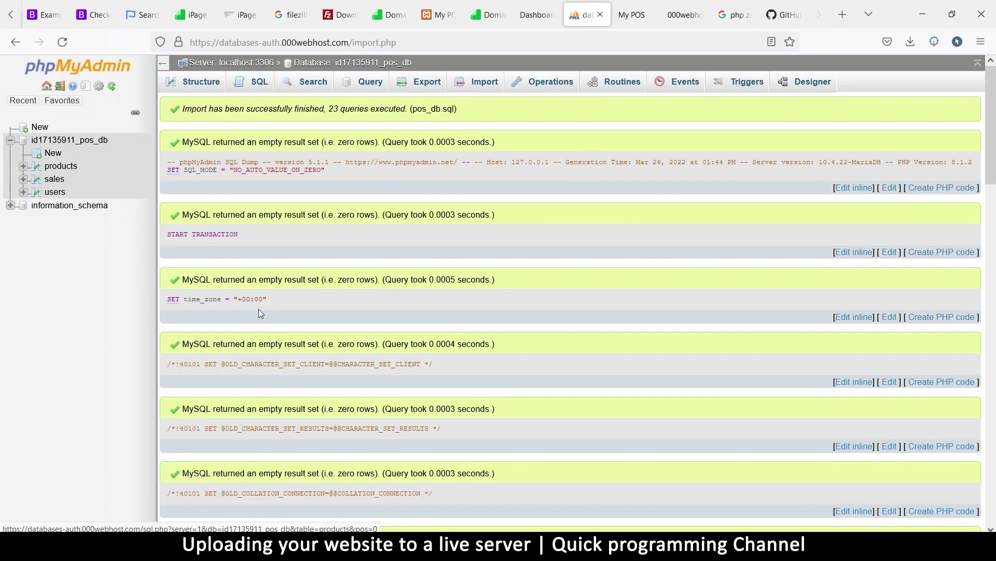
left_click_drag(227, 302, 167, 302)
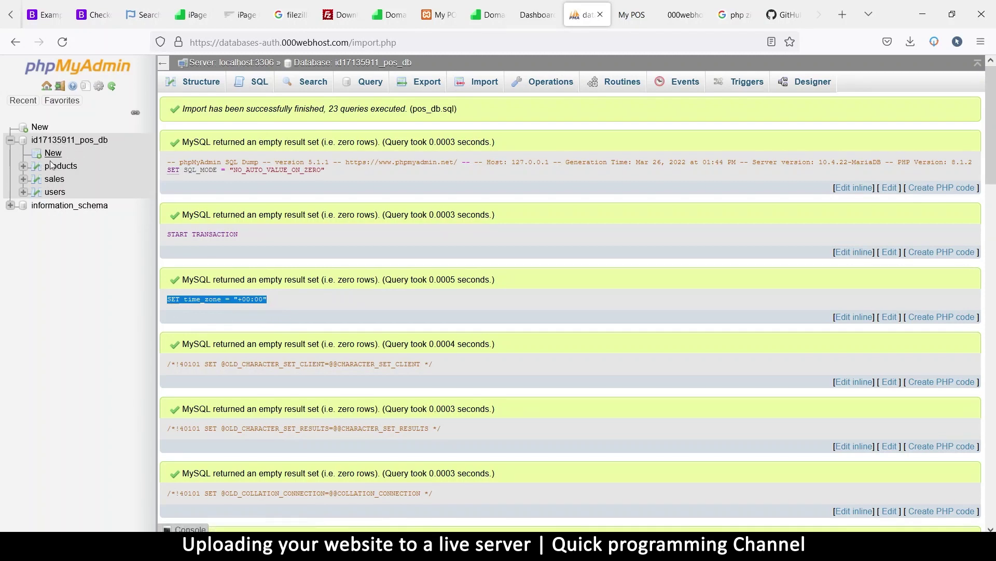
Step: Browse the hosted users table's 3 rows, then return to the live My POS login page
left_click(54, 194)
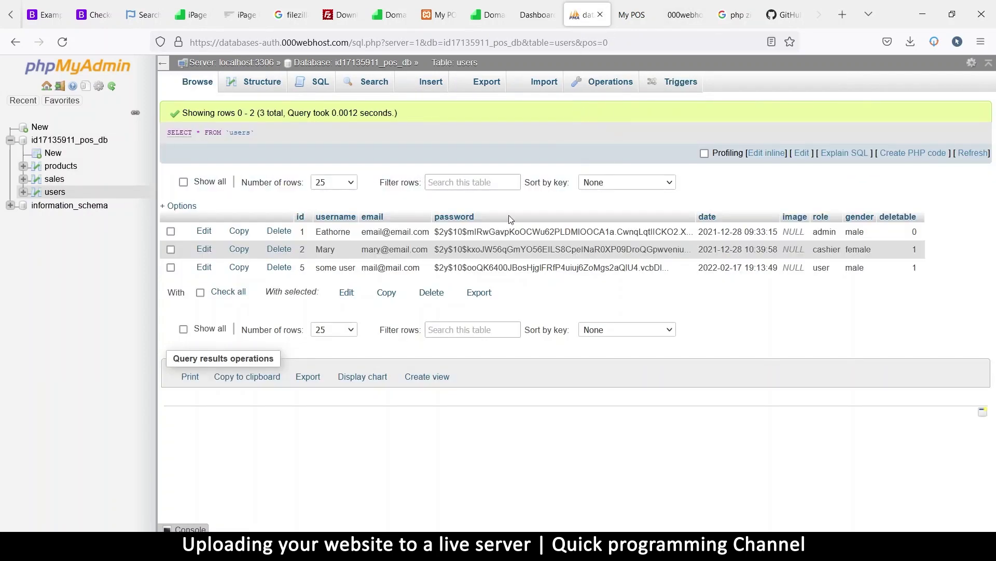
key("ctrl+Tab")
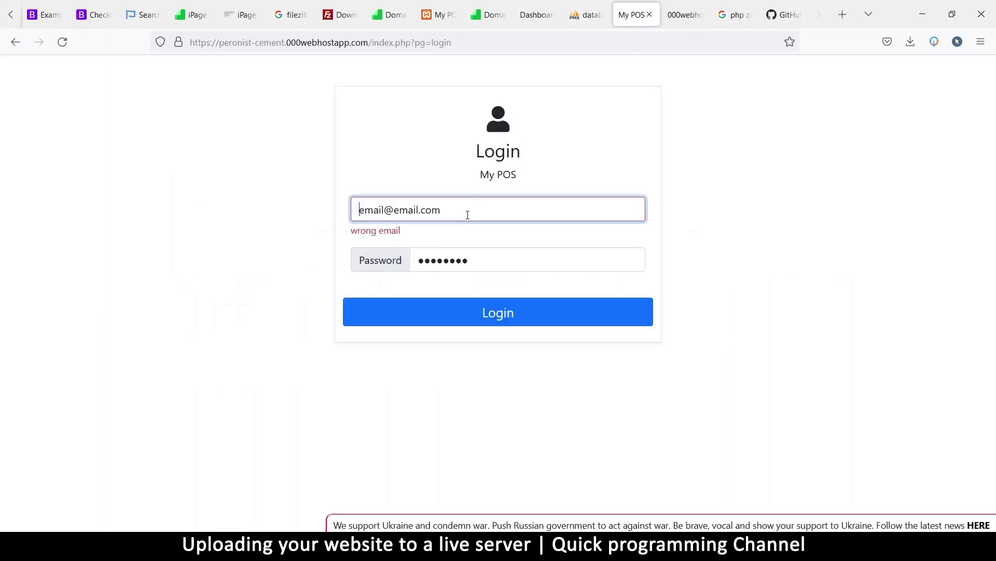
Step: Sign in on the live My POS login page with the admin account's email and password
left_click(499, 314)
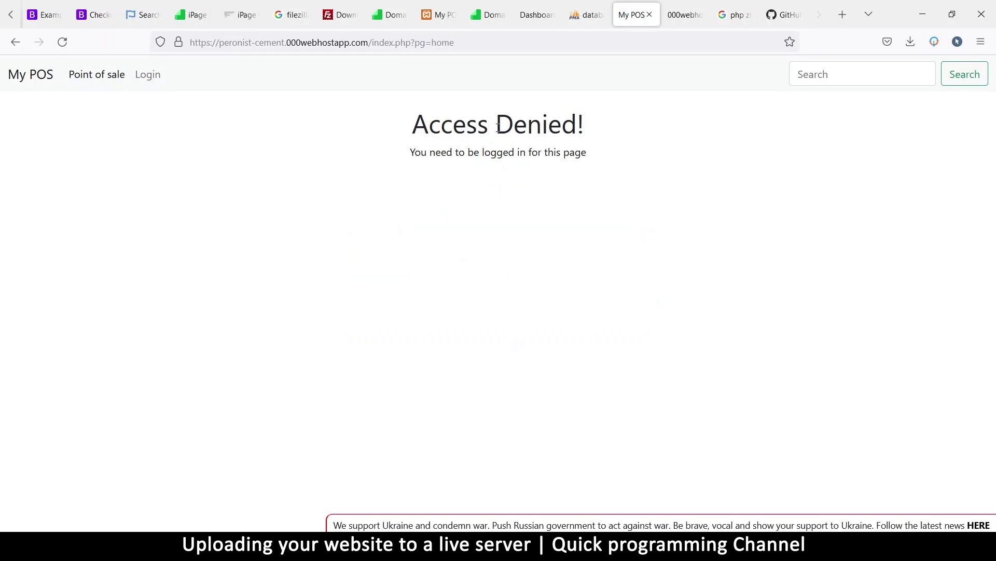
left_click(38, 74)
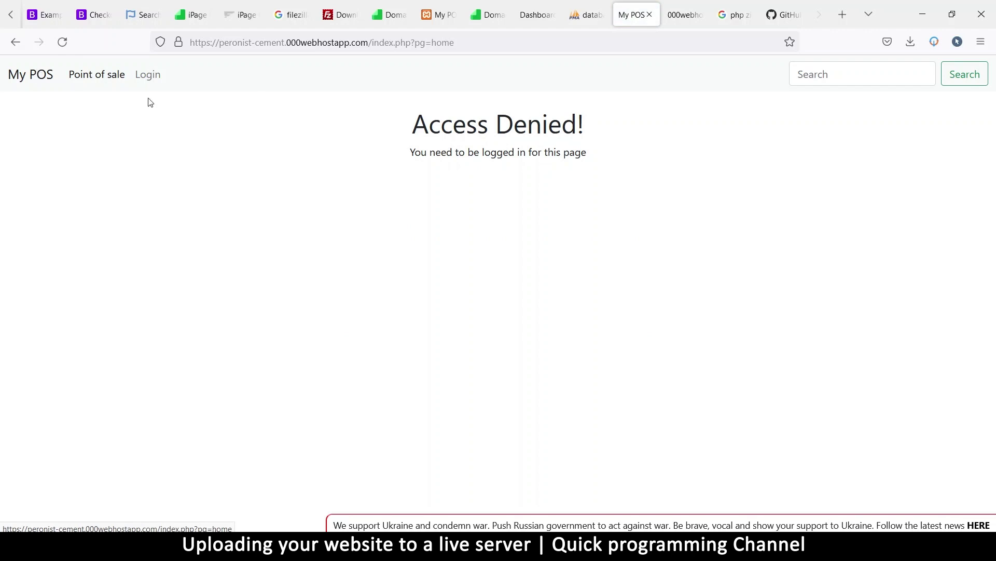
left_click(150, 76)
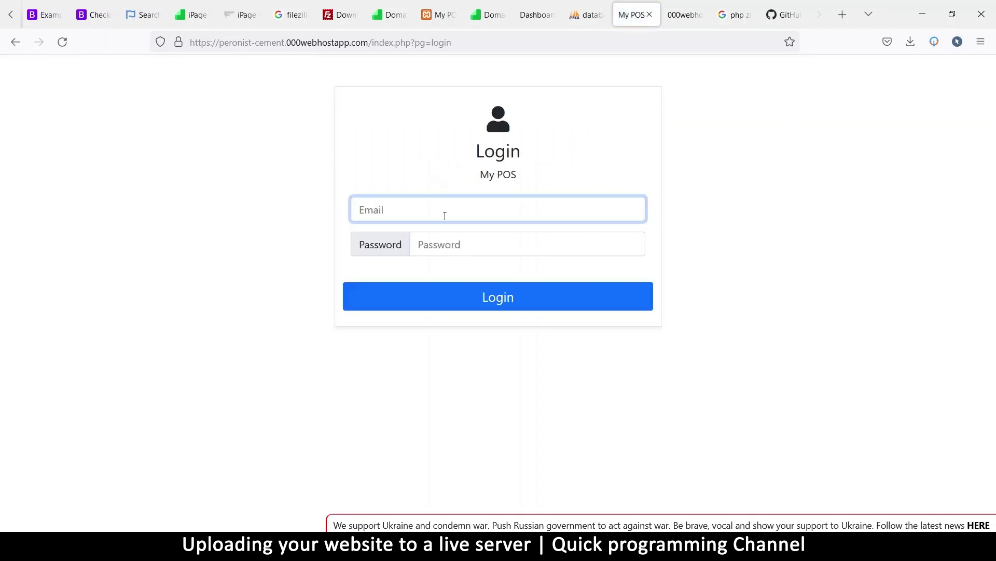
key("Tab")
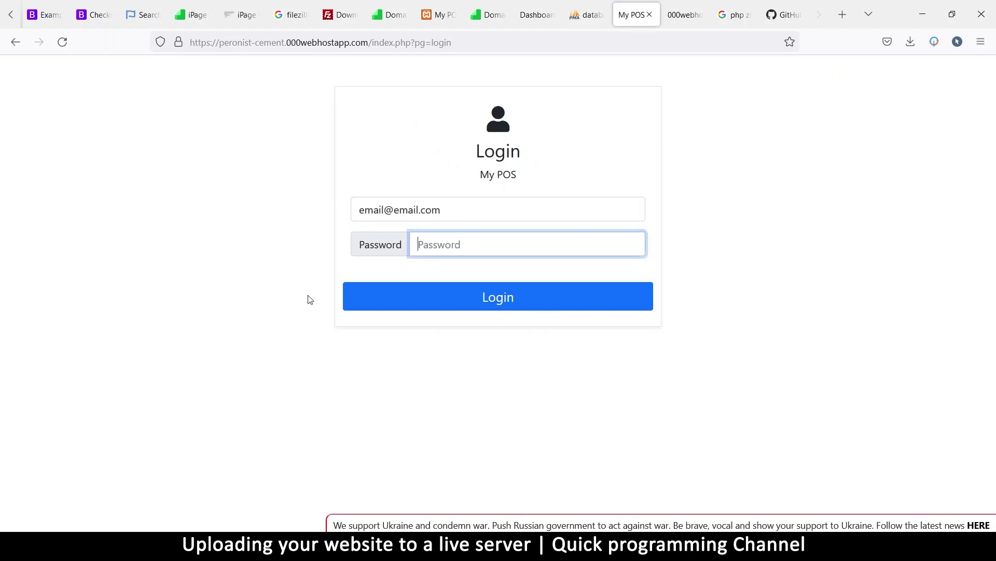
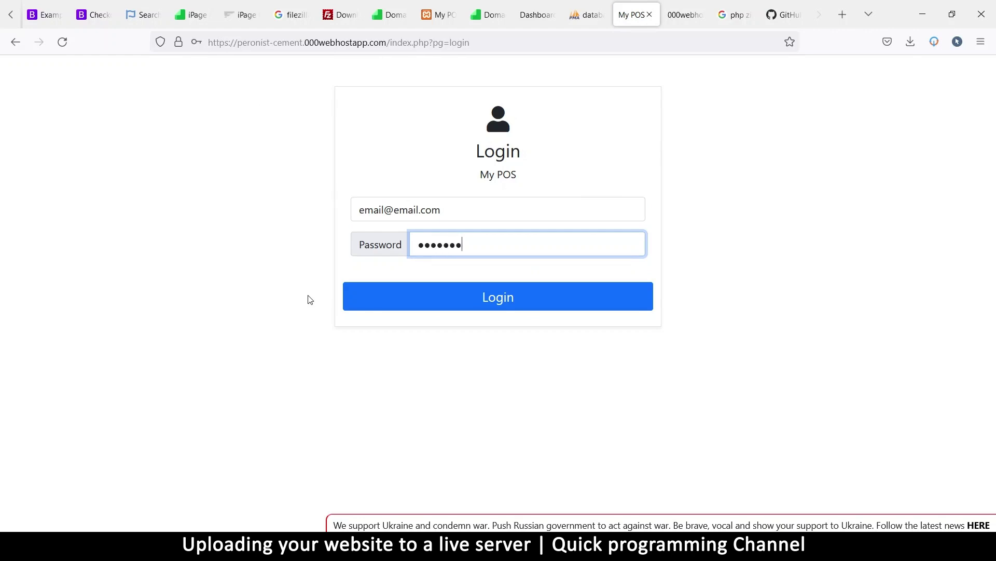
key("Return")
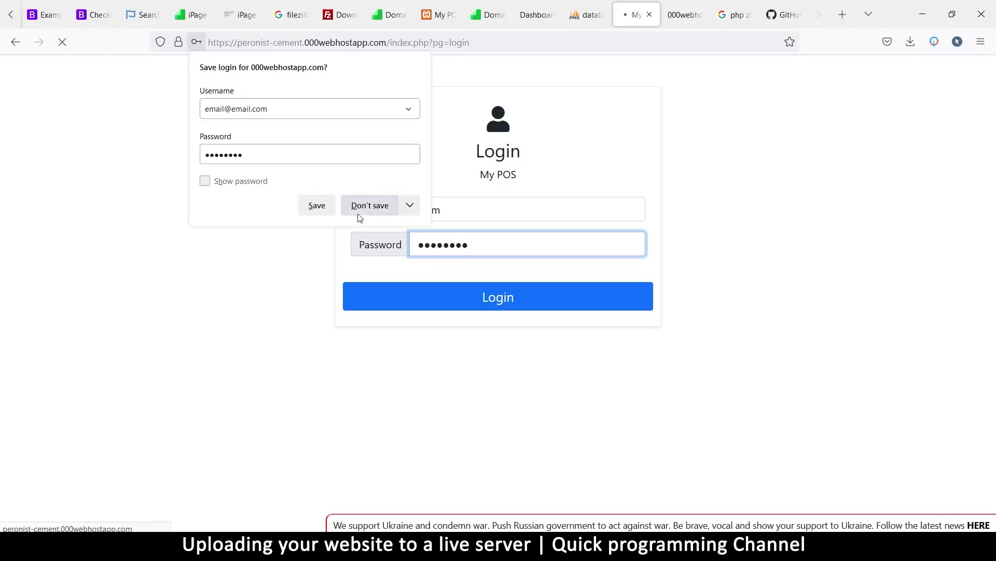
Step: Decline saving the login, leave the 'Access Denied!' page and flip through the open tabs
left_click(368, 208)
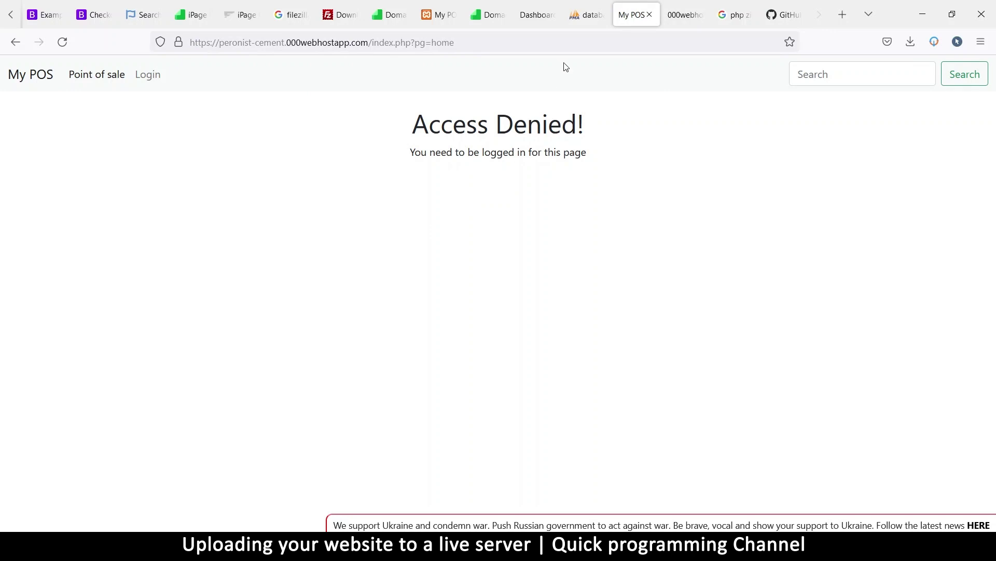
left_click(595, 10)
left_click(638, 10)
left_click(492, 6)
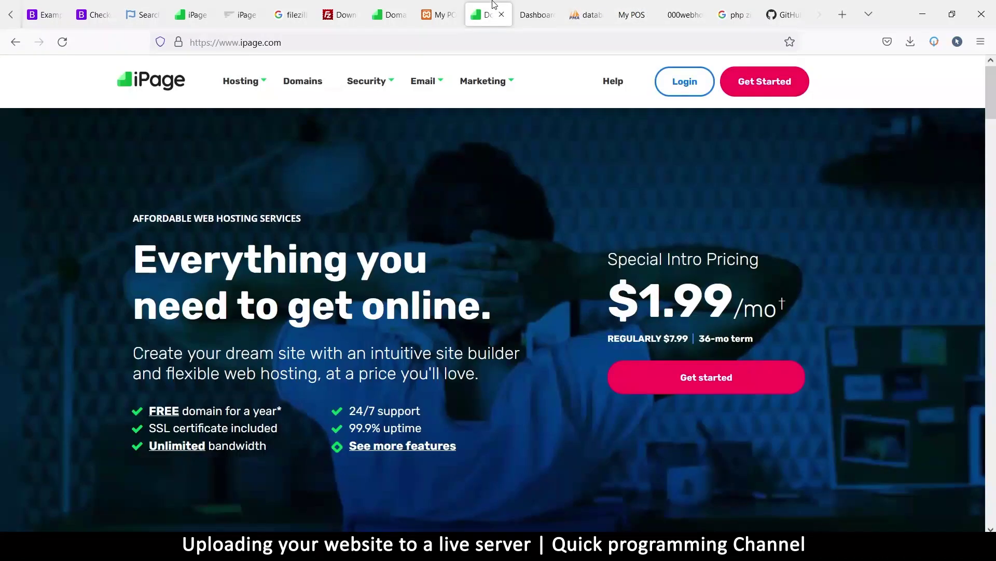
Step: Check the 000webhost dashboard usage (0.13% bandwidth, 3.35% disk, 1.16% inodes) and switch to the file manager
left_click(530, 7)
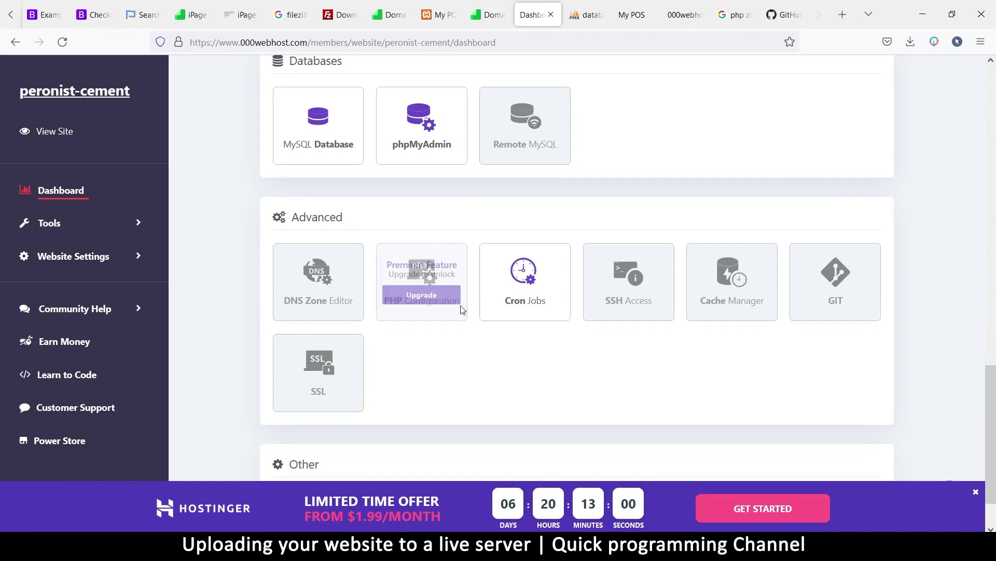
scroll(433, 300, "up", 5)
scroll(428, 293, "up", 10)
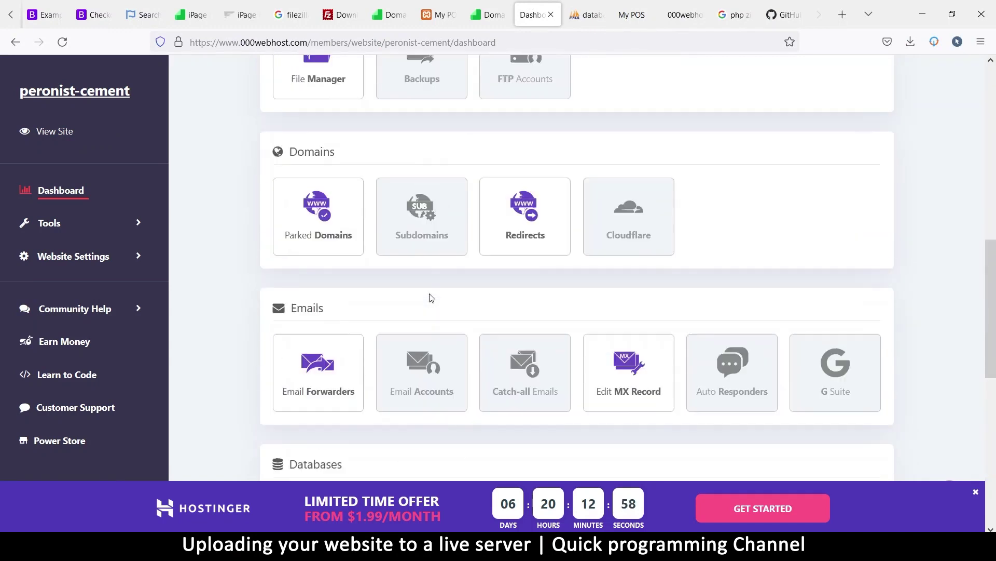
scroll(430, 296, "up", 2)
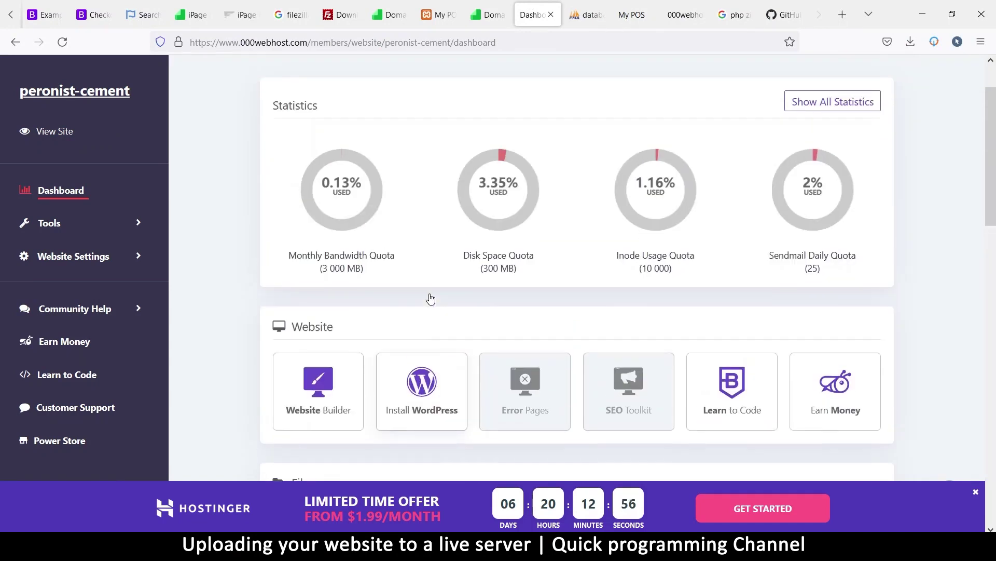
left_click(634, 5)
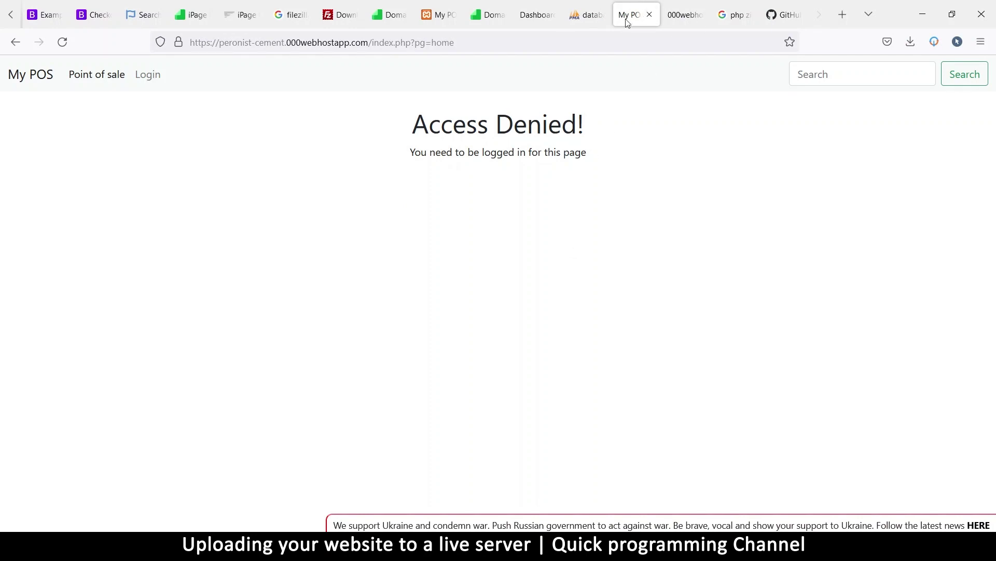
left_click(534, 14)
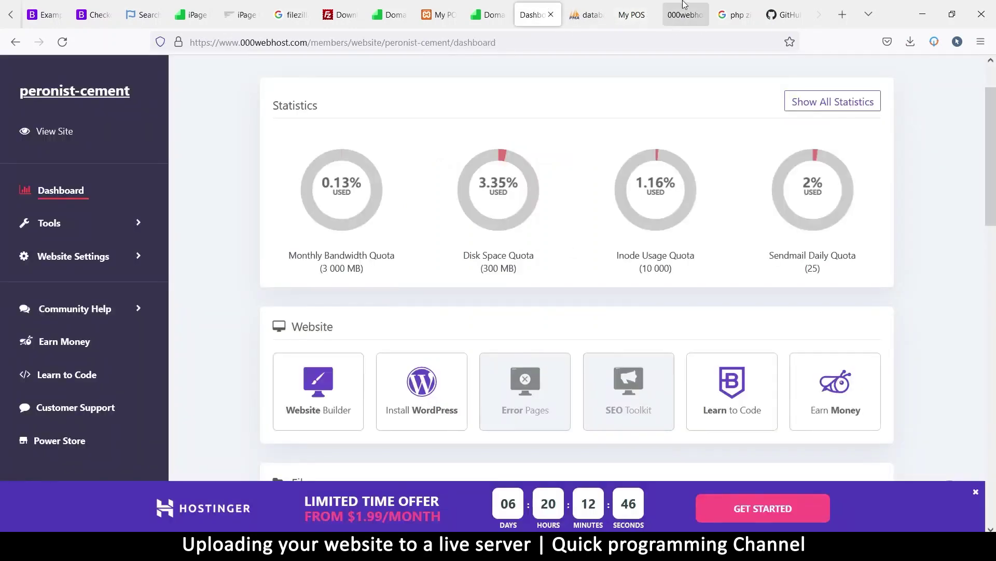
left_click(683, 11)
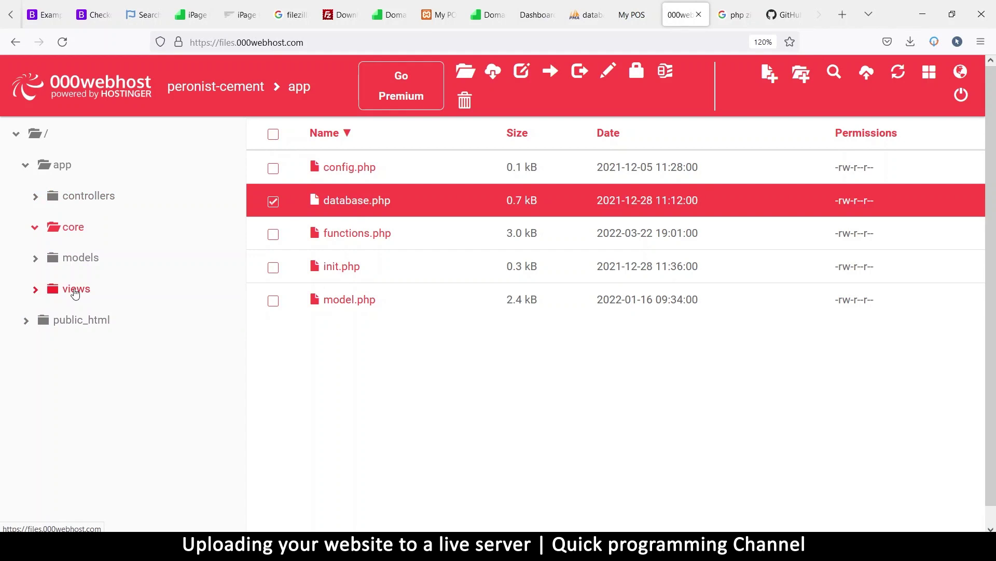
Step: Open public_html/index.php in the File Manager's edit dialog
left_click(51, 321)
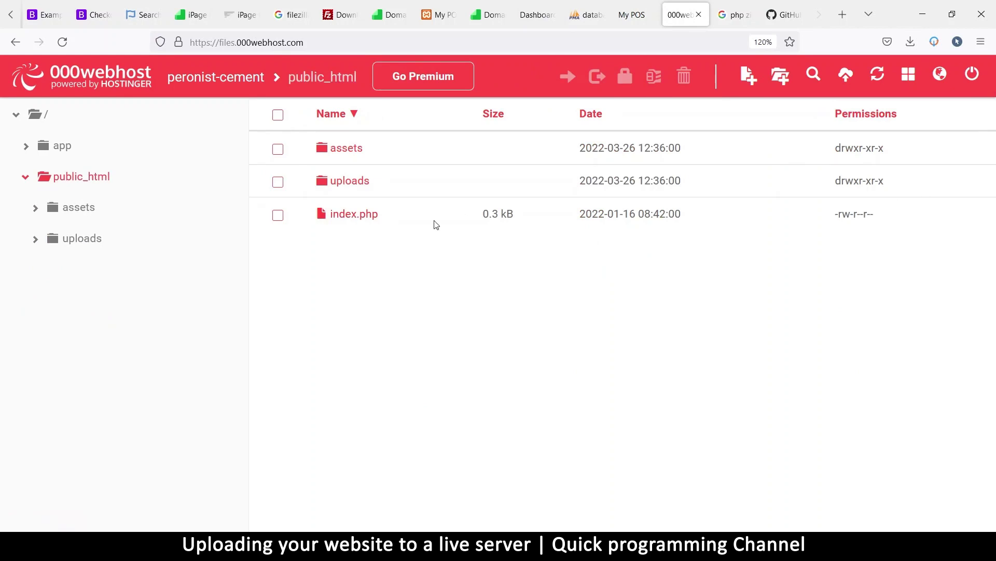
left_click(372, 217)
left_click(625, 73)
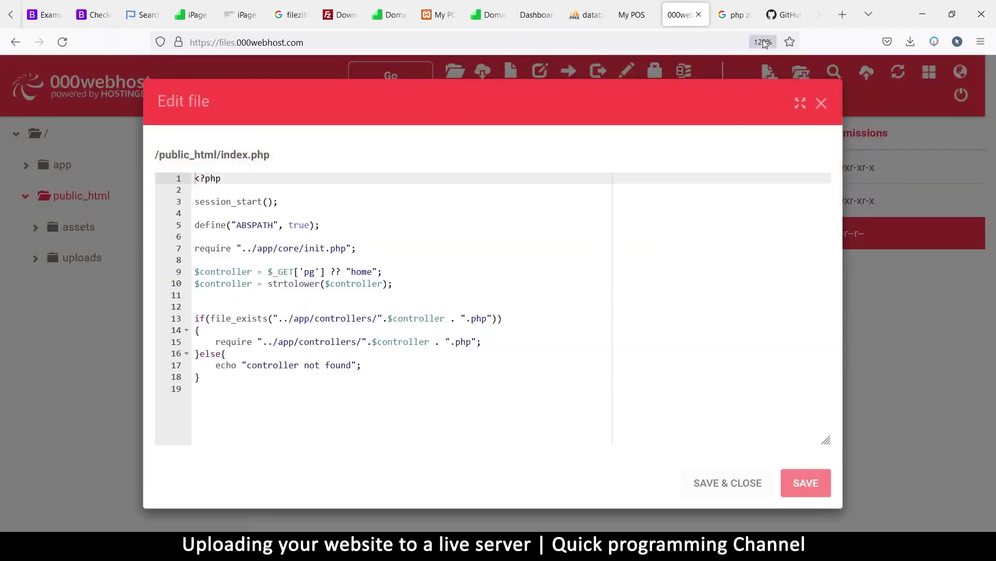
left_click(762, 41)
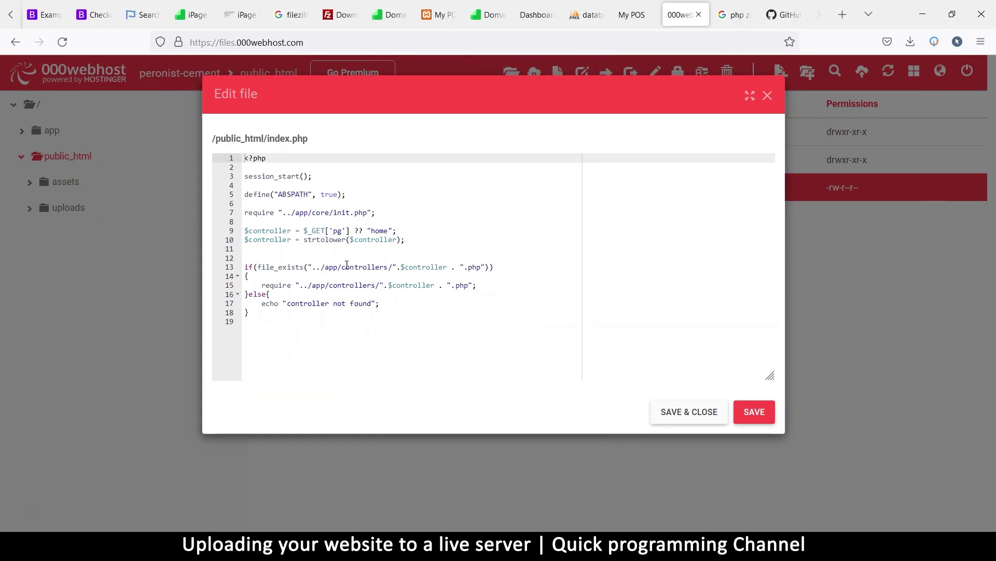
Step: Insert print_r($_SESSION); on the line after session_start() and save index.php
left_click(266, 167)
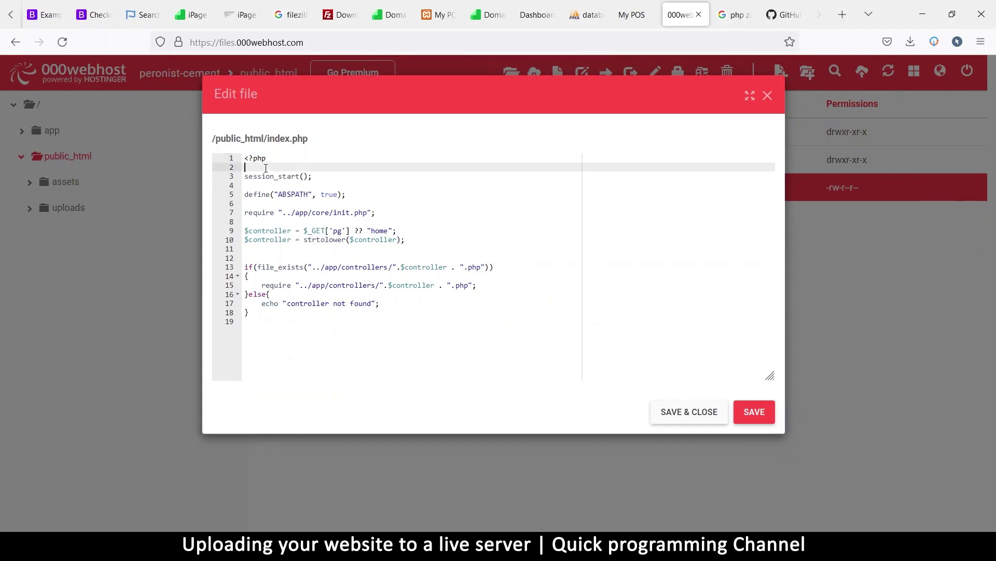
left_click(262, 183)
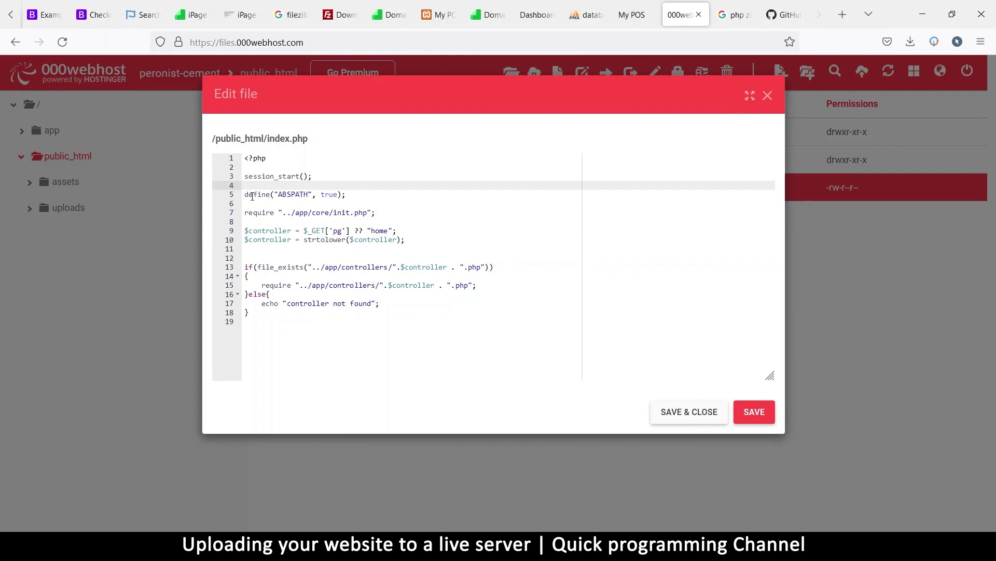
type("print")
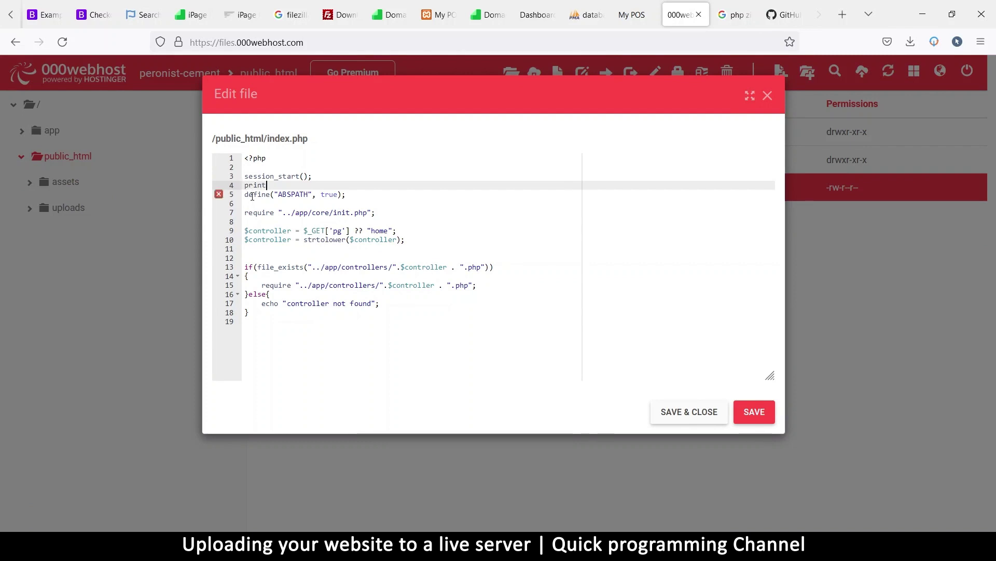
type("_r($_SESSION);")
key("Return")
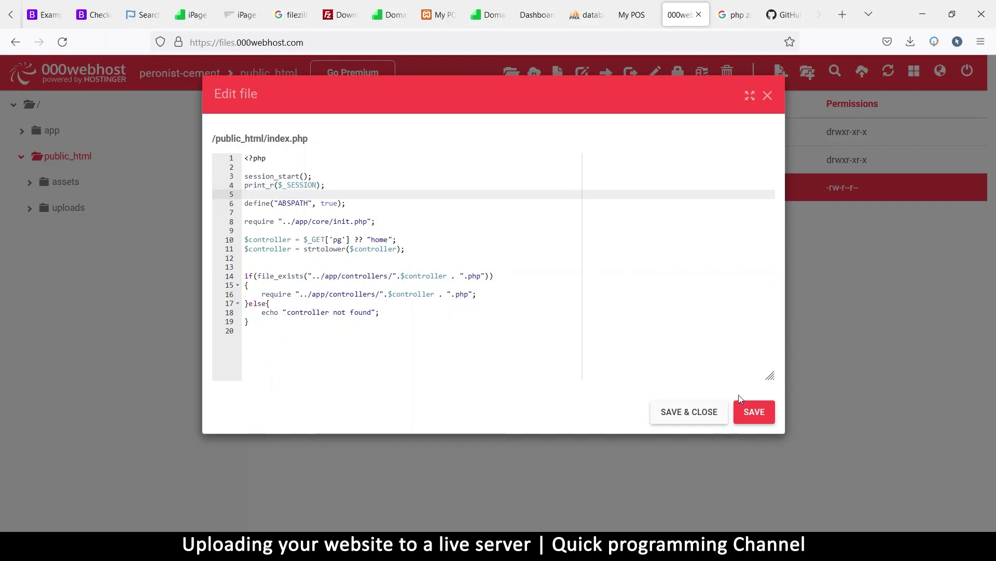
left_click(764, 413)
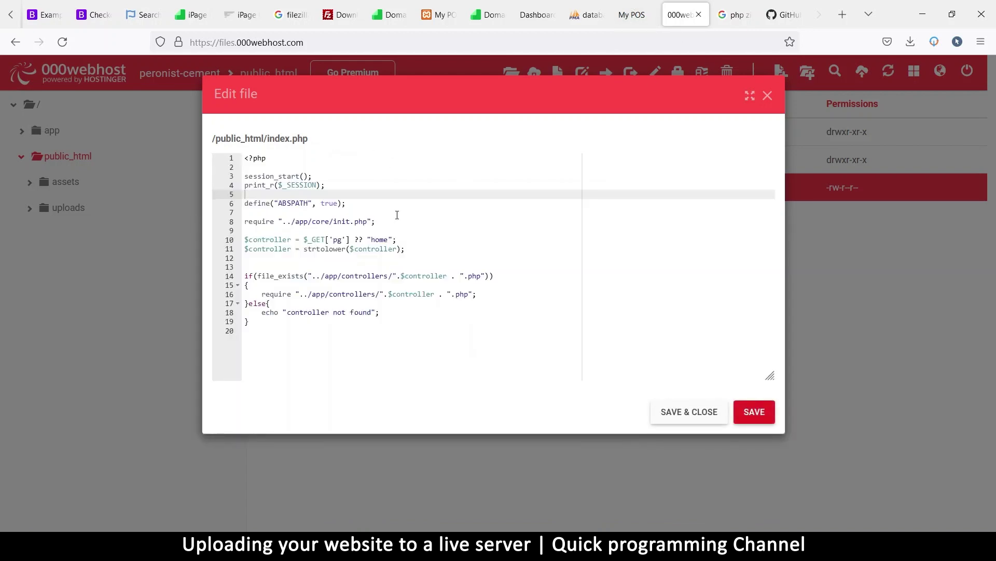
left_click(634, 14)
Step: Reload the live site to see an empty Array ( ), open its login page, then view phpMyAdmin users
left_click(62, 41)
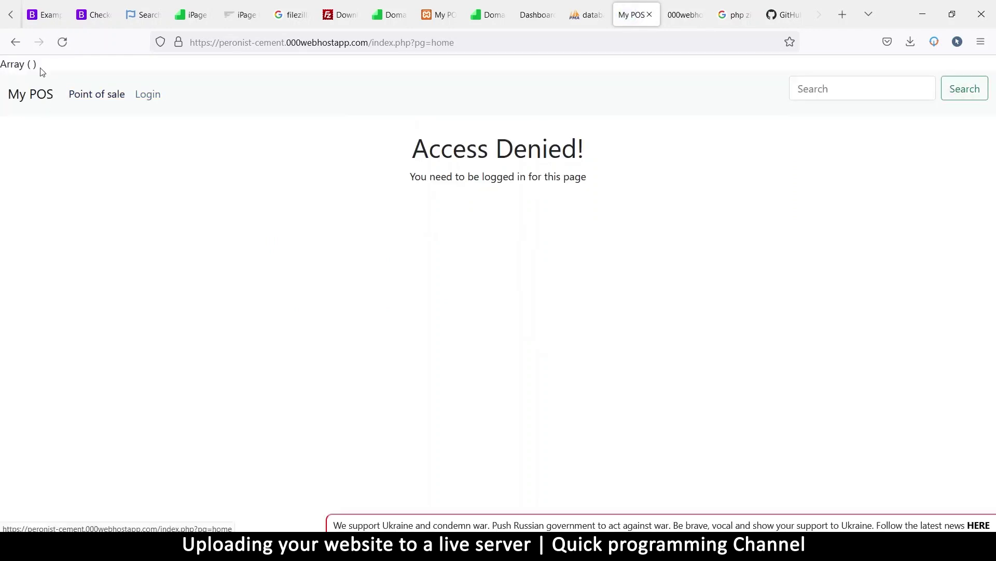
left_click_drag(41, 68, 1, 64)
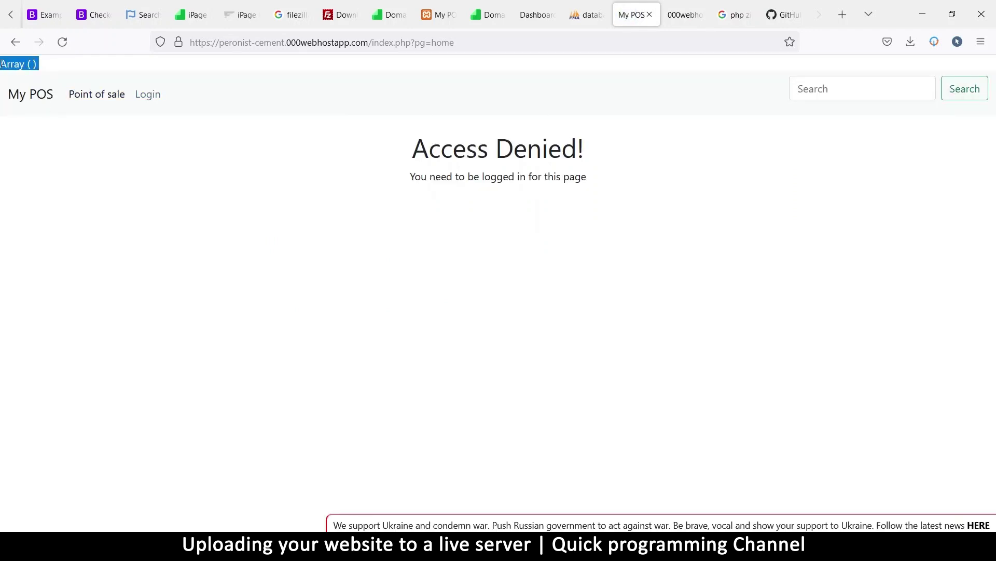
left_click(32, 63)
left_click_drag(41, 66, 1, 64)
left_click(149, 97)
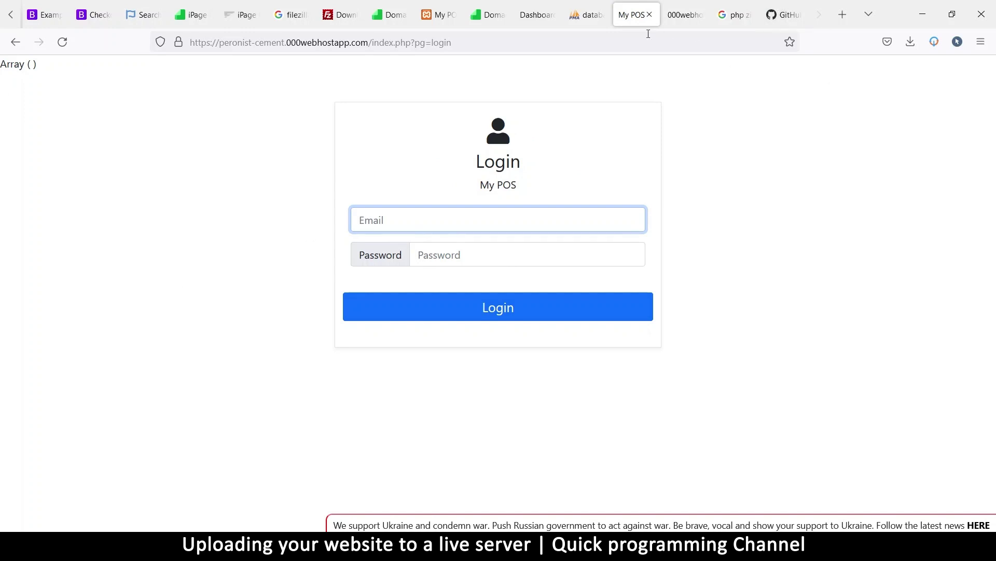
left_click(589, 7)
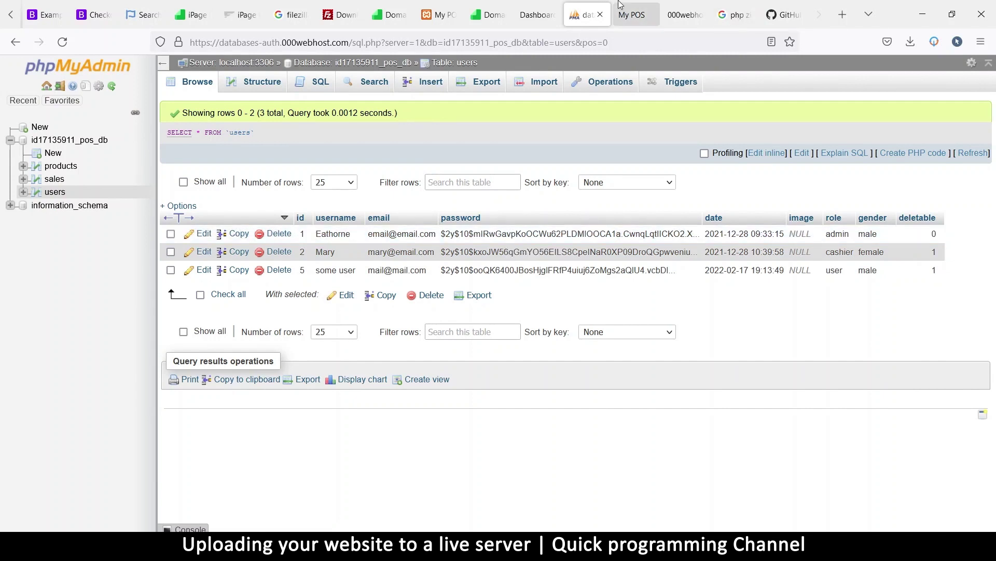
Step: Log out of the local POS site from the user account menu
scroll(634, 5, "up", 5)
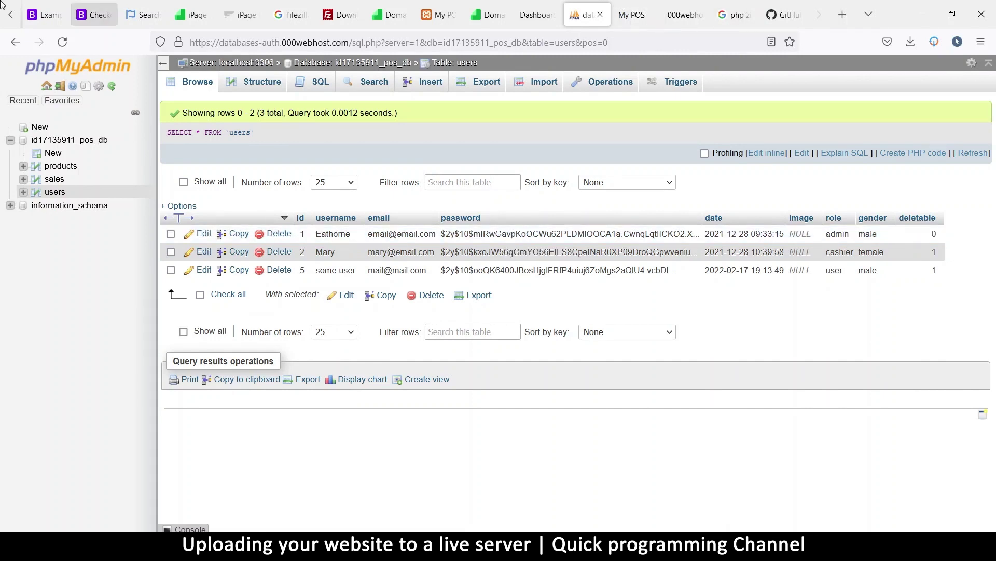
scroll(34, 11, "down", 3)
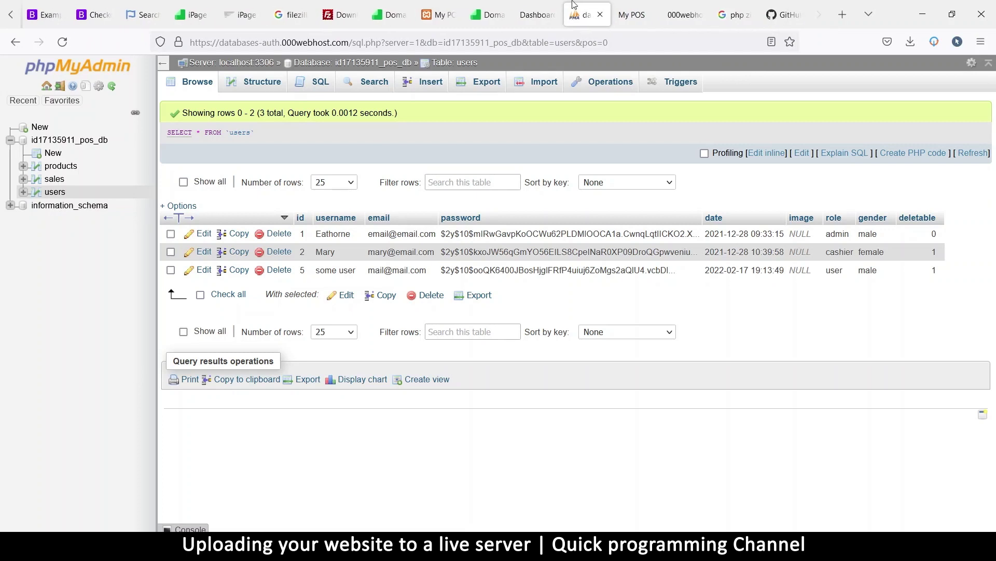
left_click(436, 14)
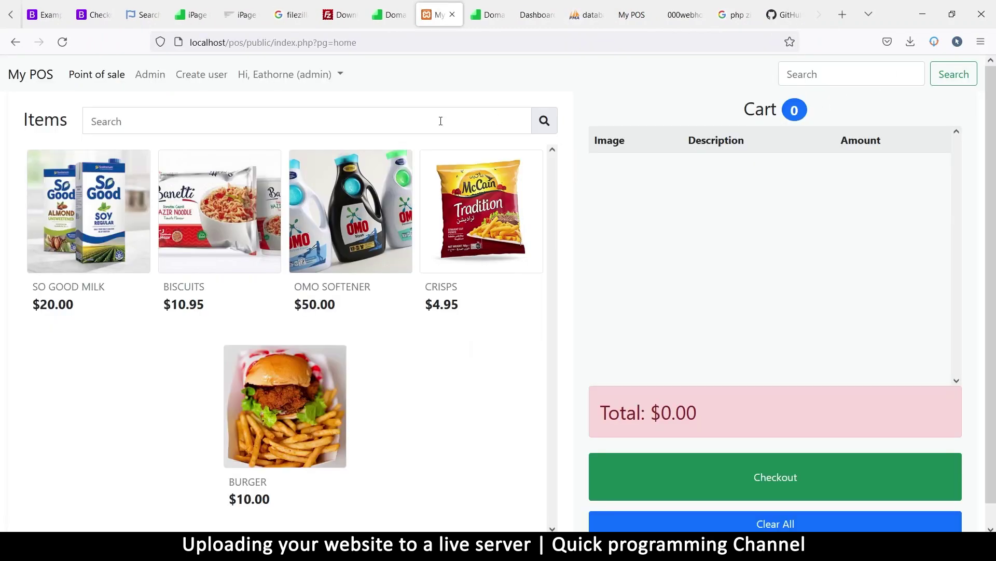
left_click(277, 77)
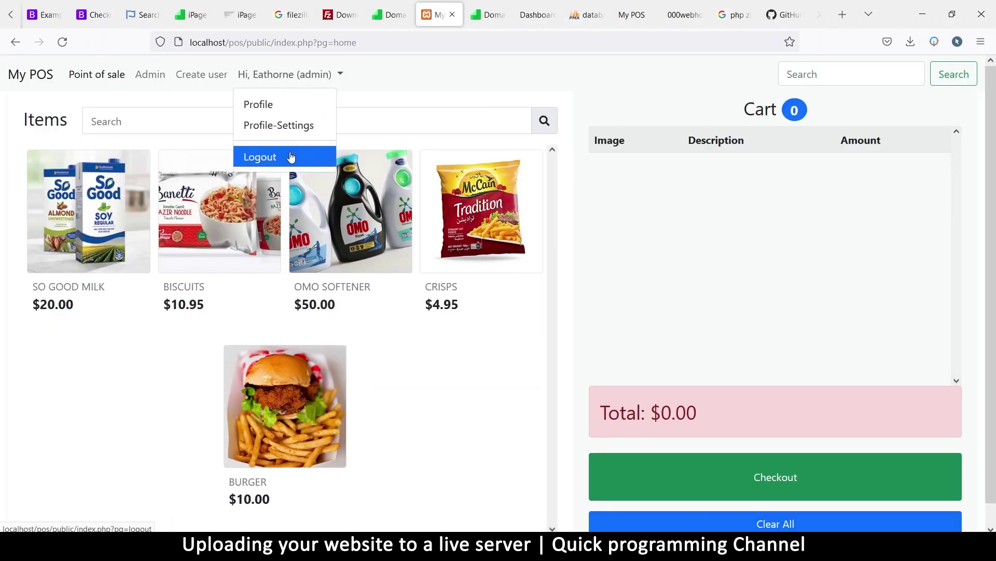
left_click(288, 157)
Step: Log back into the local POS site with the admin e-mail and password, declining to save the login
type("emai")
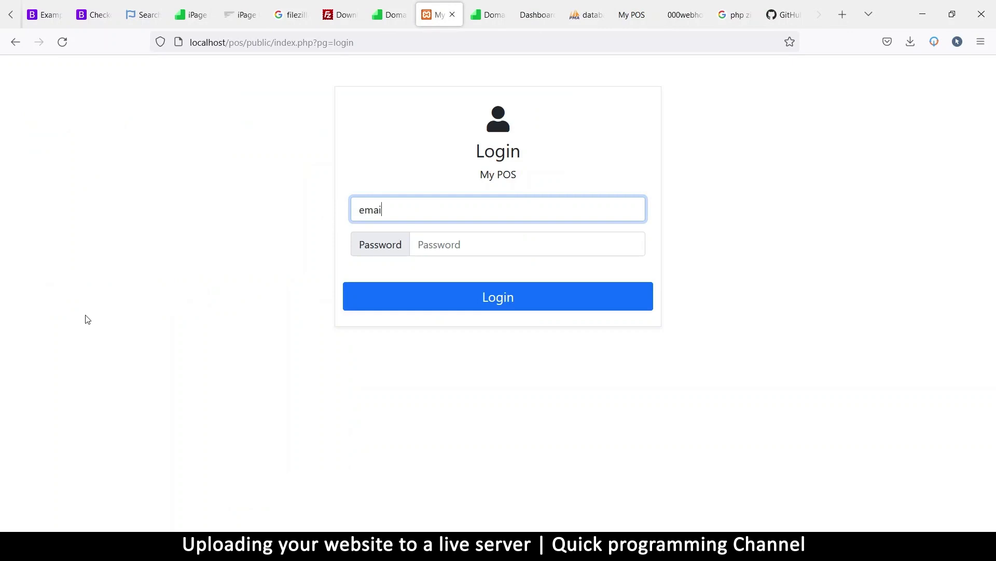
type("l@email.com")
key("Tab")
type("12")
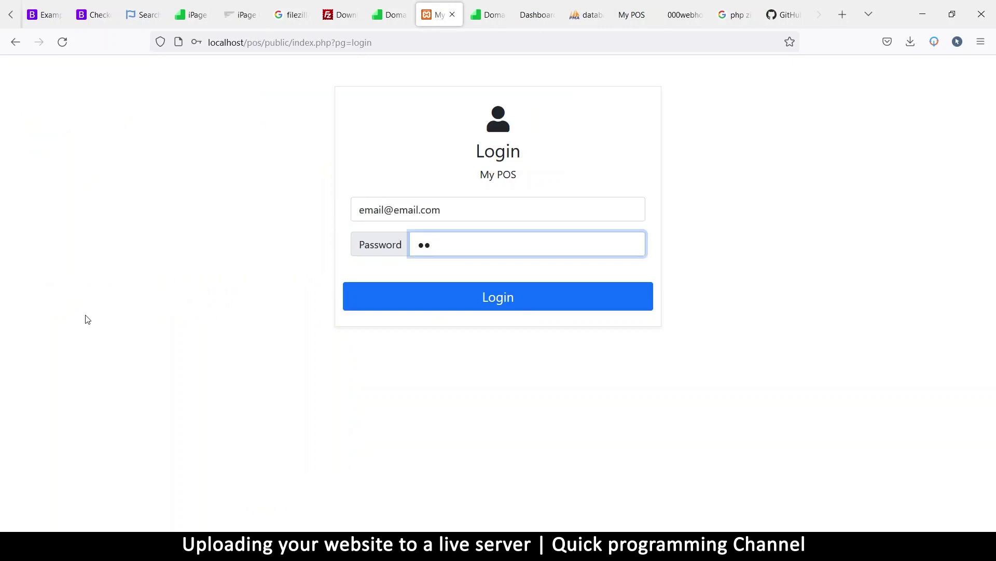
key("Return")
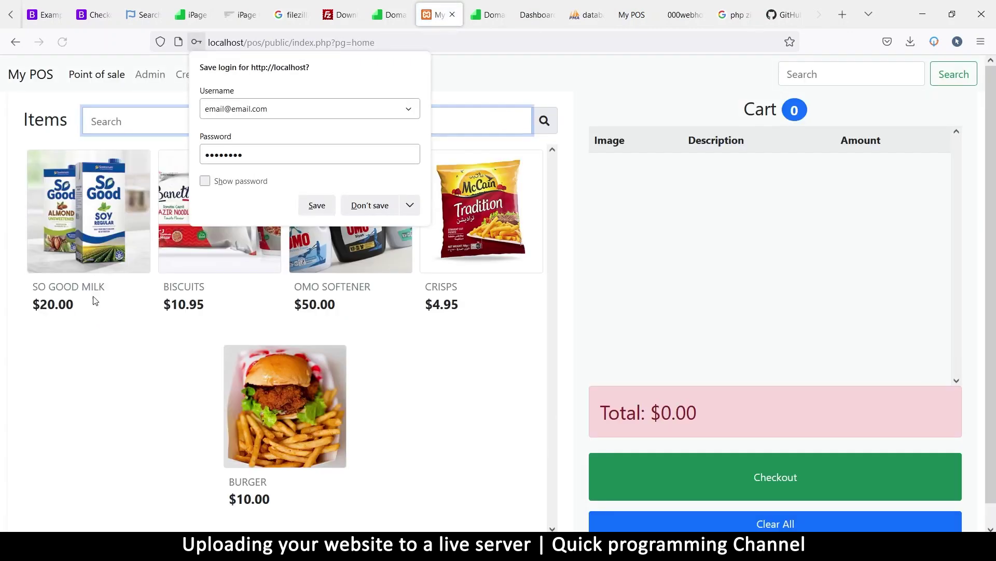
left_click(370, 205)
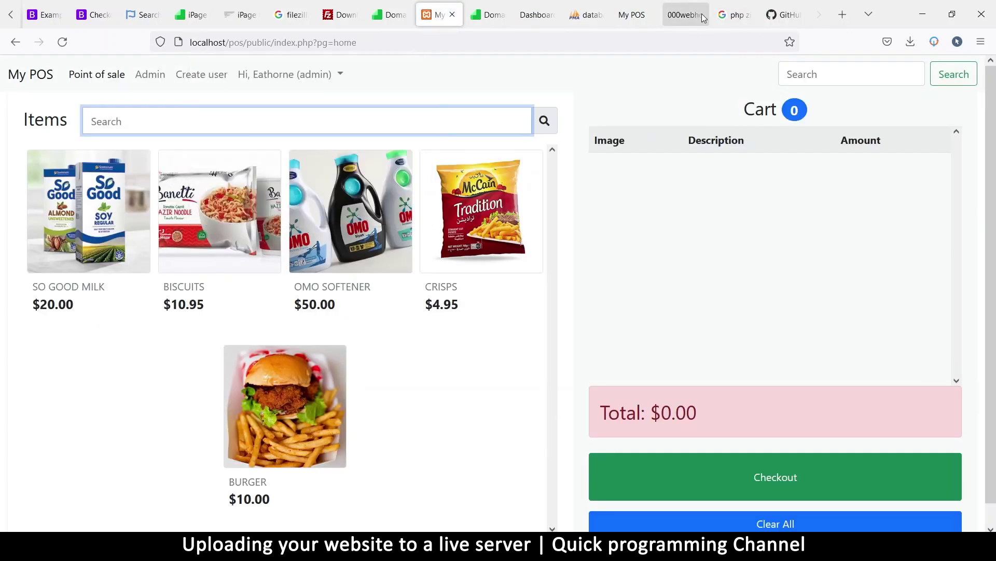
left_click(679, 12)
left_click(644, 10)
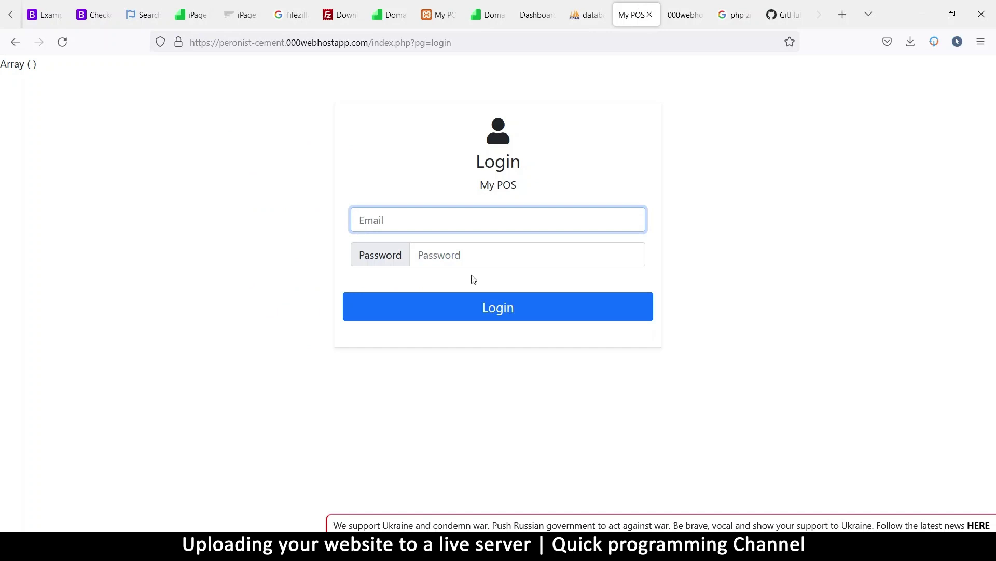
Step: Log into the live My POS site with the admin e-mail and password, without saving the login
key("Tab")
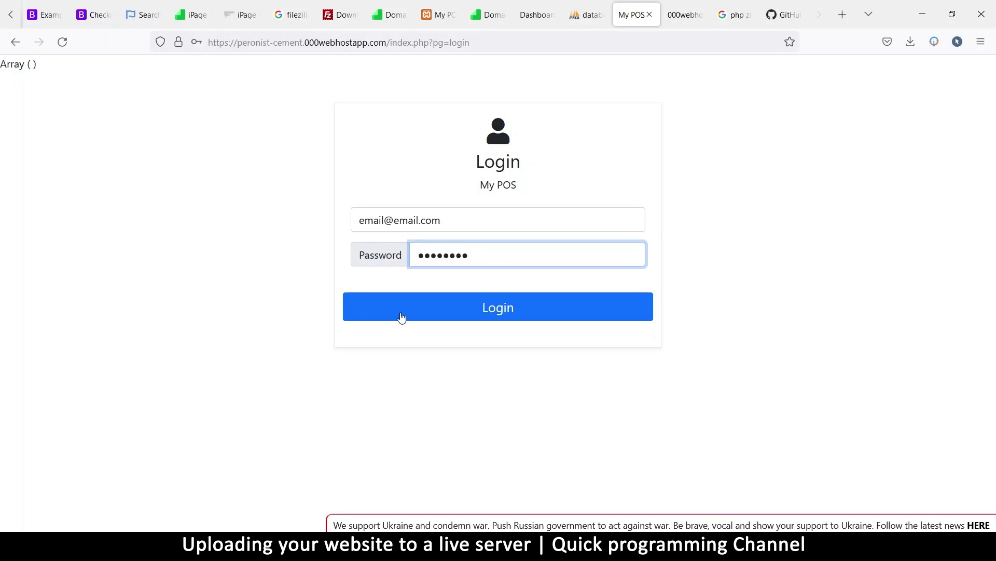
left_click(480, 308)
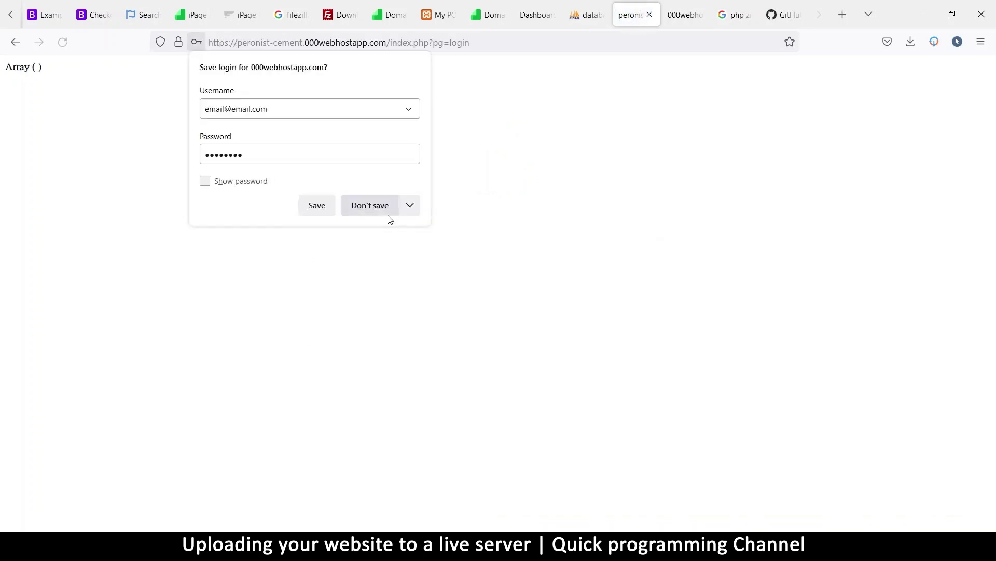
left_click(371, 206)
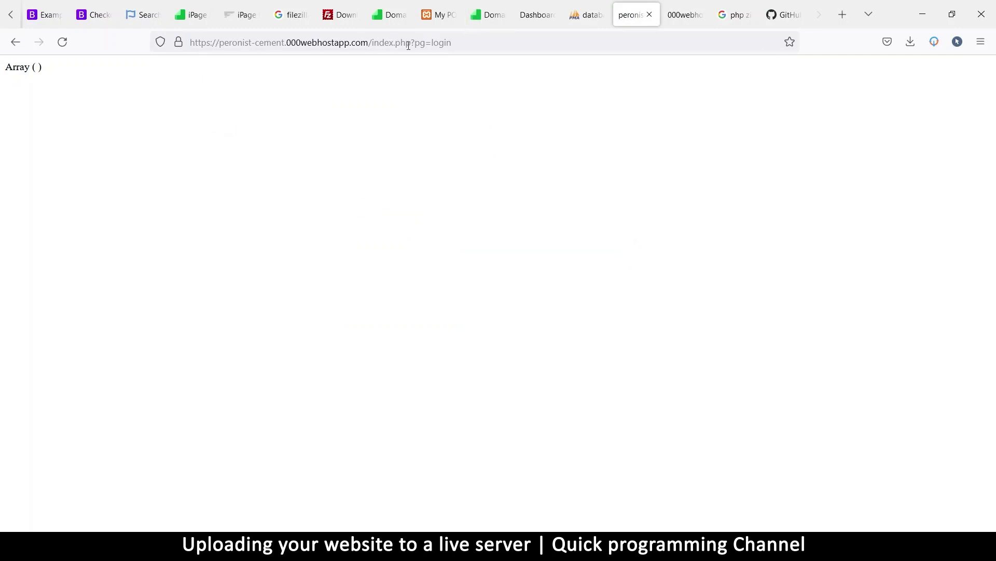
Step: Load the home page without ?pg=login and confirm the session still prints an empty Array ( )
left_click_drag(410, 41, 453, 42)
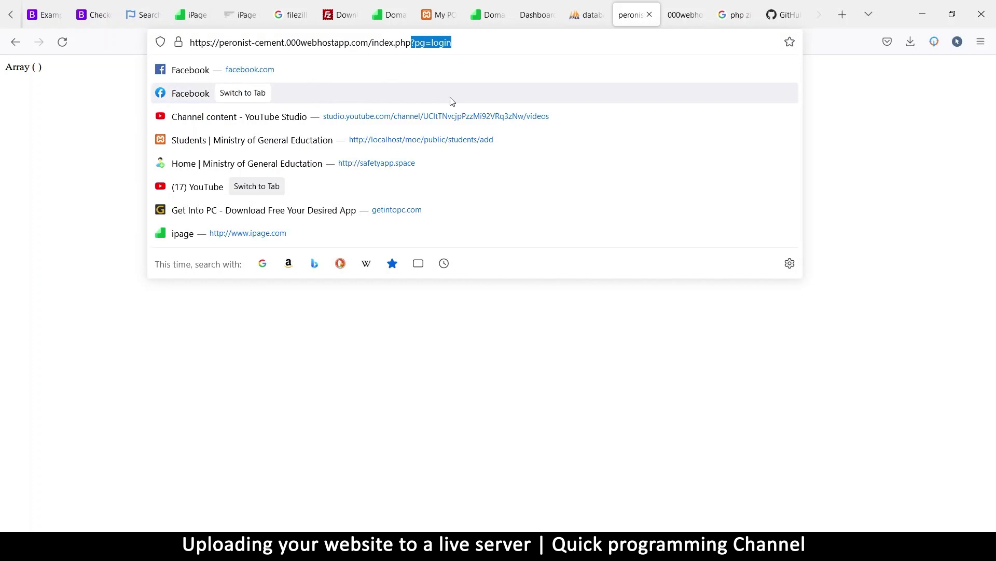
key("BackSpace")
key("Return")
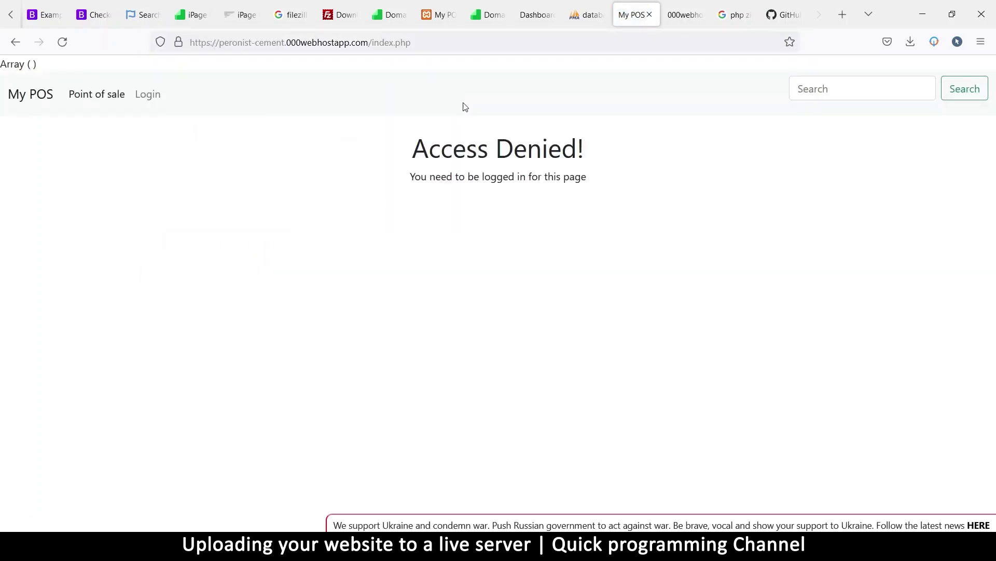
left_click_drag(49, 69, 2, 71)
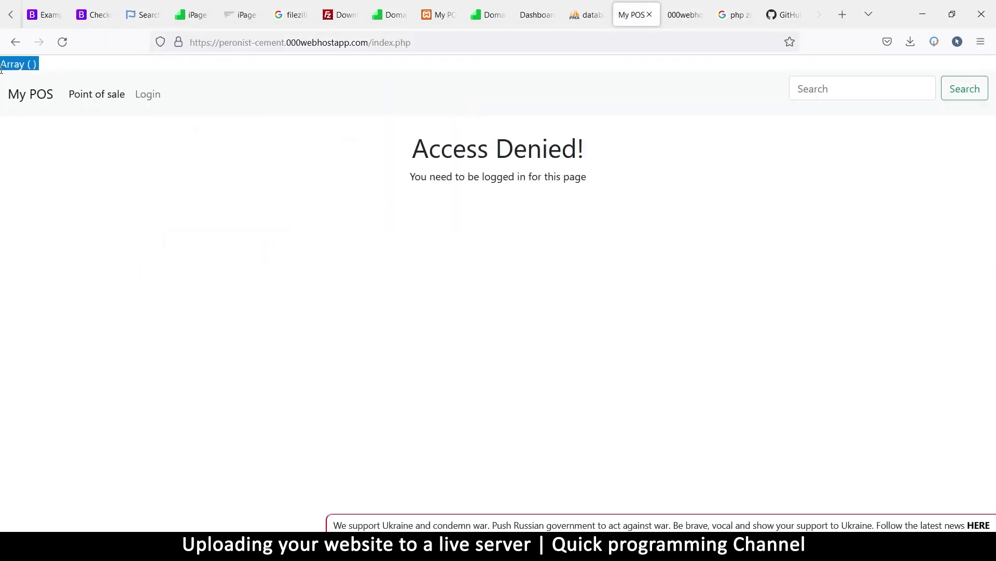
left_click(120, 187)
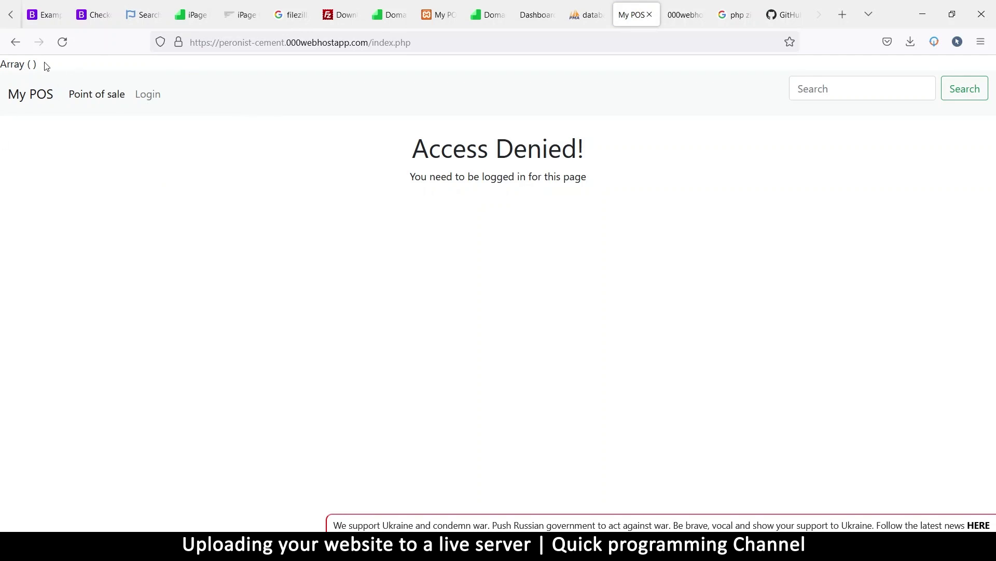
triple_click(21, 65)
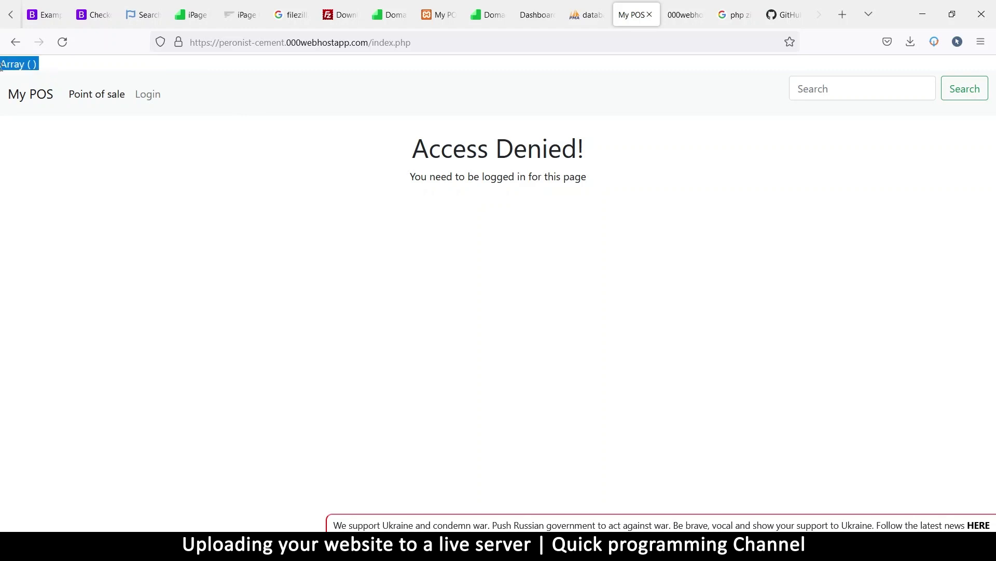
key("alt+Tab")
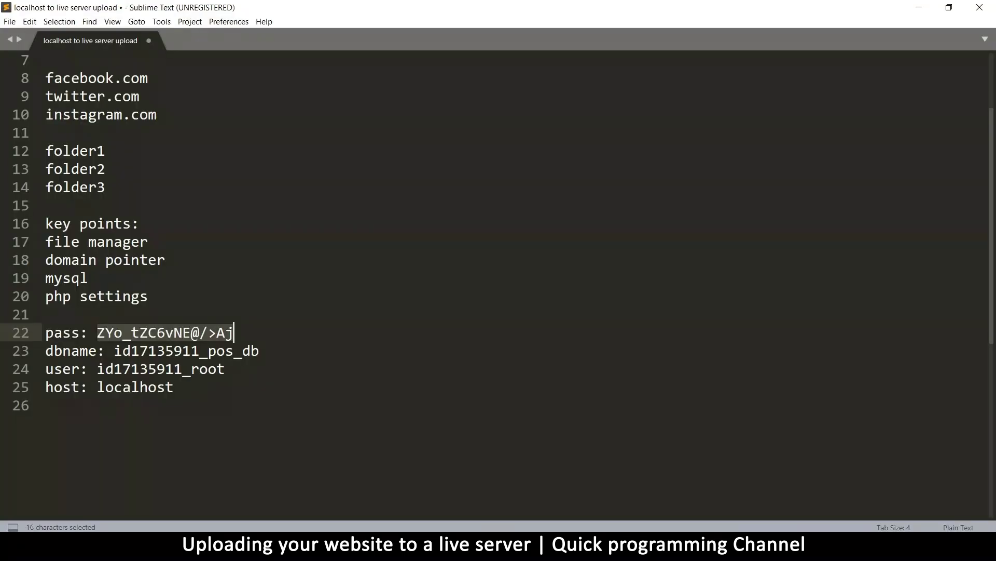
key("alt+Tab")
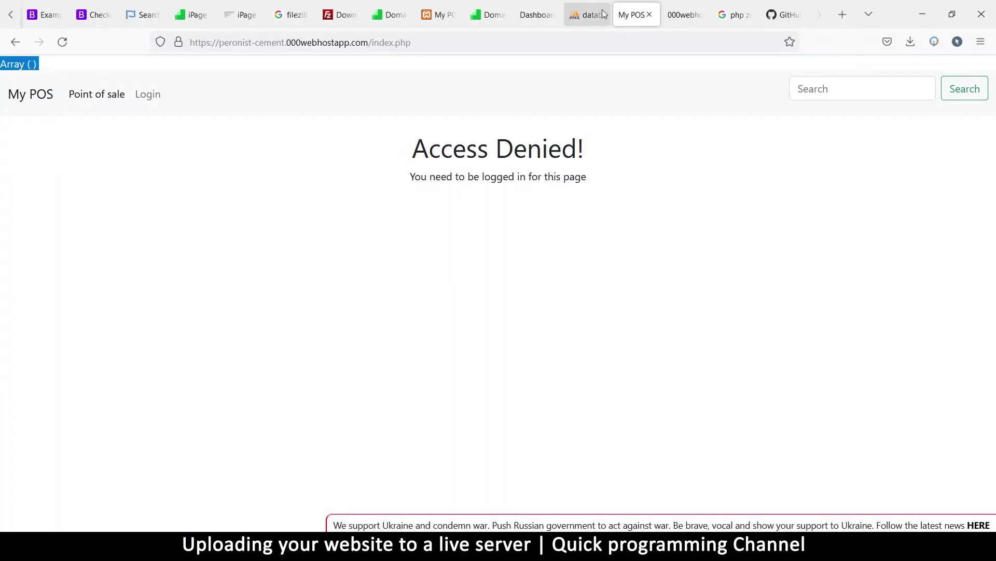
left_click(685, 15)
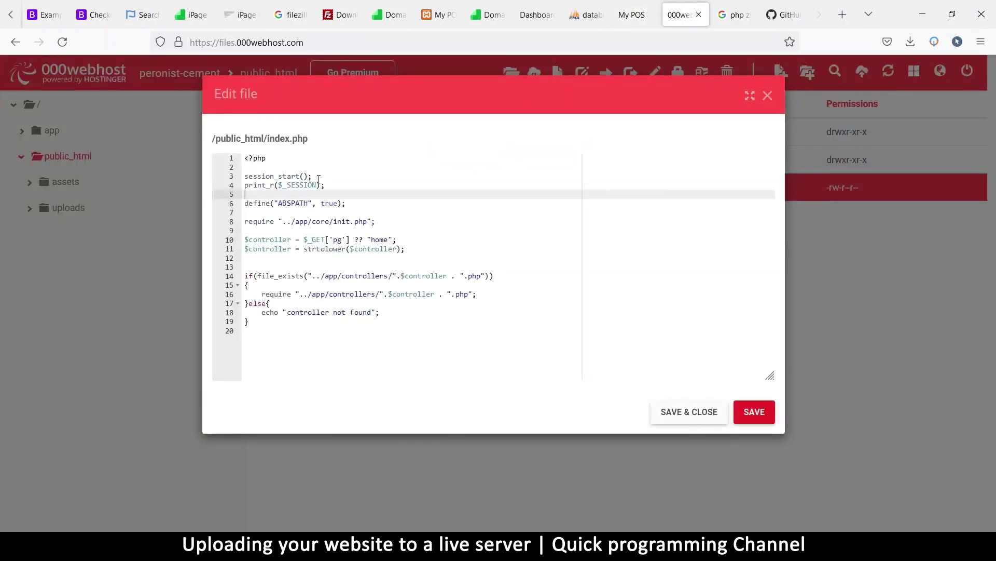
Step: Add $_SESSION['me'] = "value"; on a new line after session_start() and save index.php
left_click(319, 177)
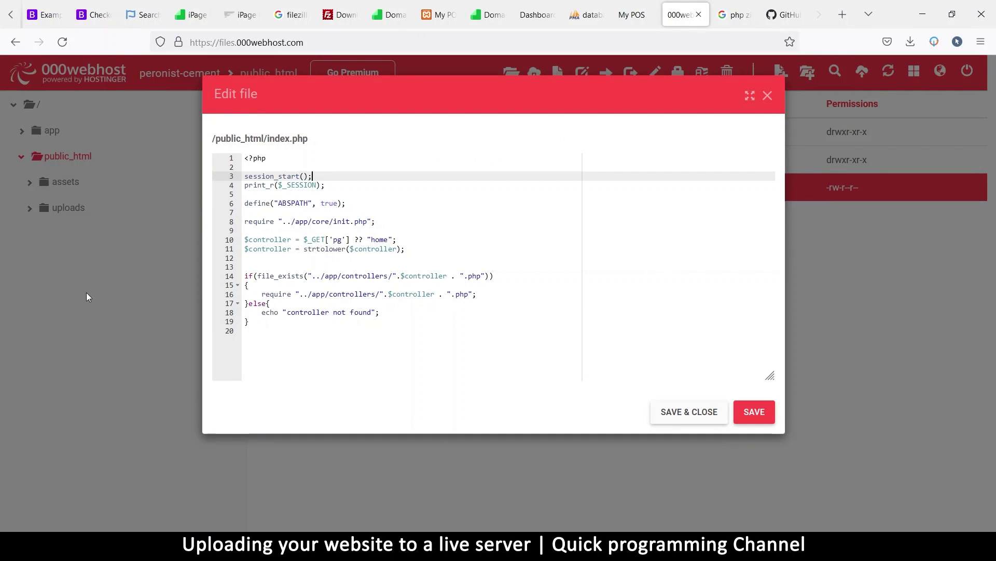
key("Return")
type("$_")
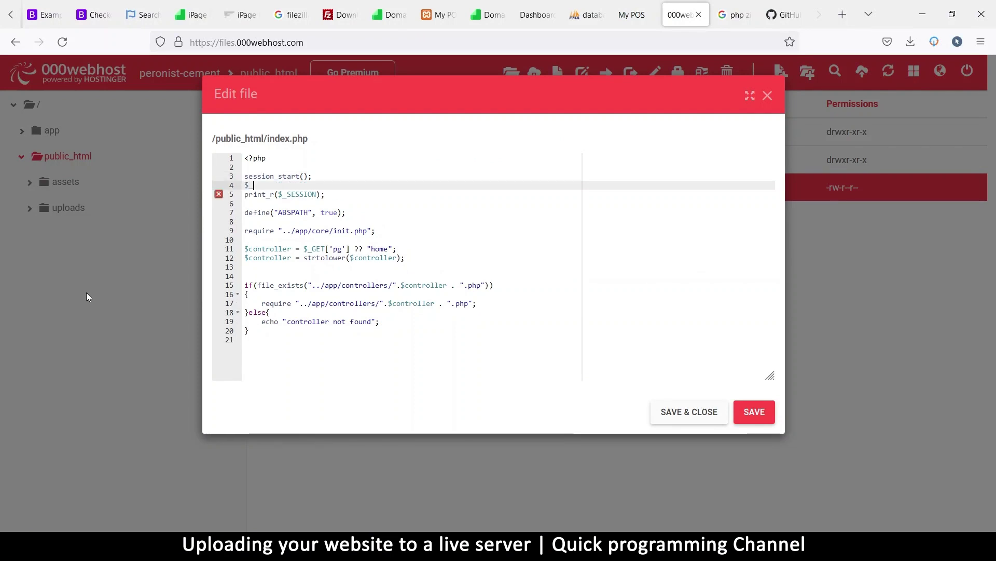
type("SESSION['me'] = \"")
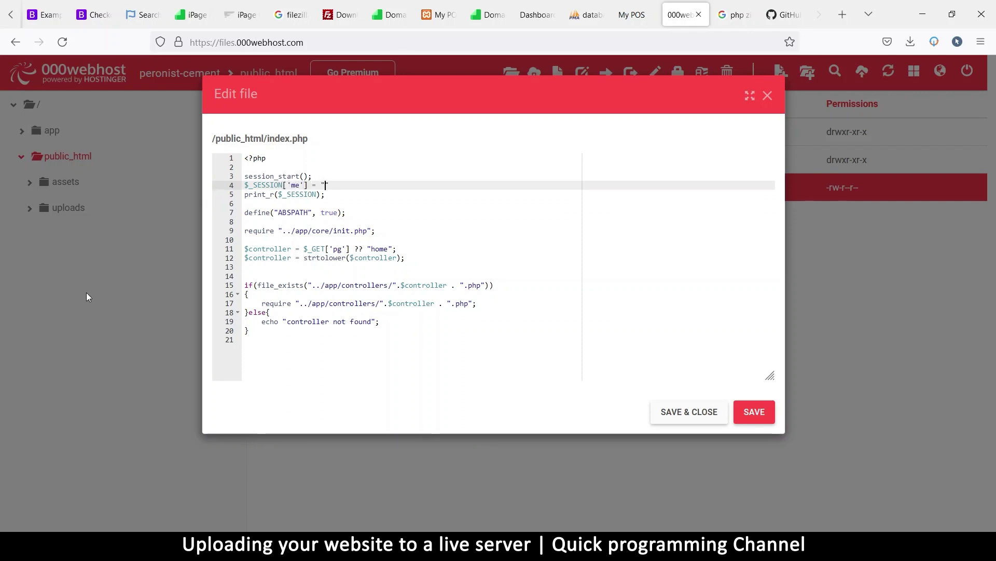
type("value\";")
left_click(762, 413)
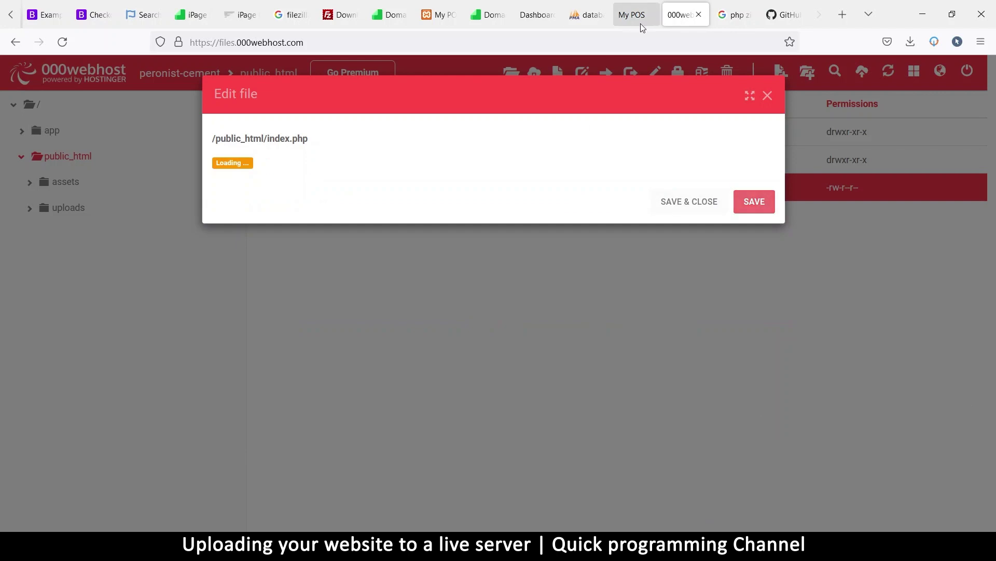
left_click(632, 14)
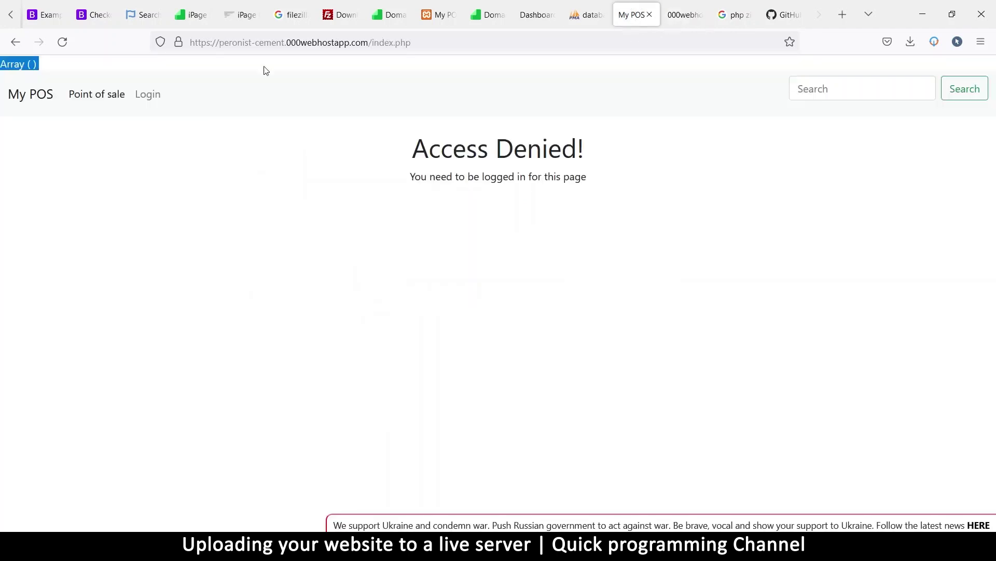
Step: Reload the live page to confirm it prints Array ( [me] => value ), then return to phpMyAdmin users
left_click(62, 42)
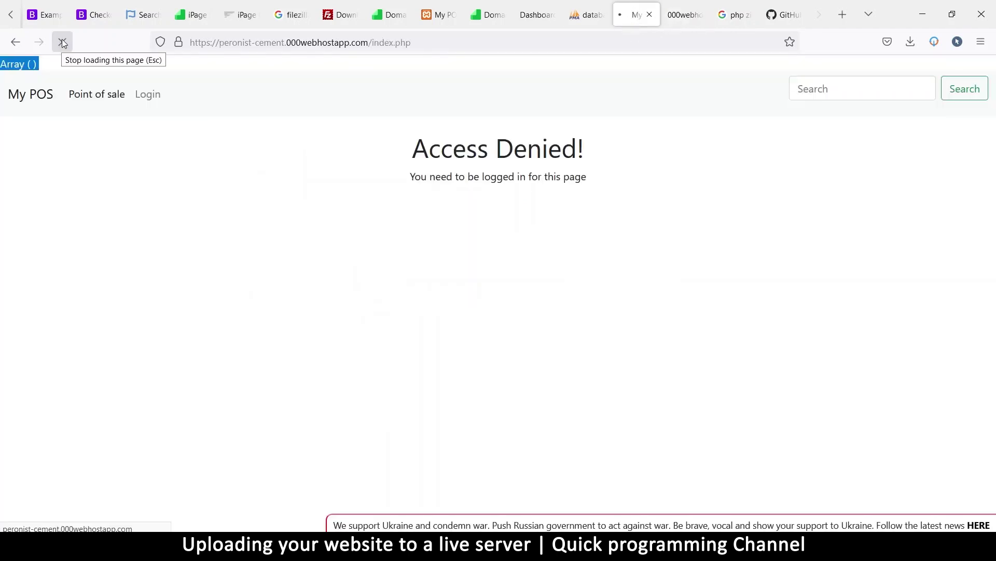
left_click_drag(111, 64, 1, 63)
left_click(67, 73)
left_click_drag(128, 67, 1, 63)
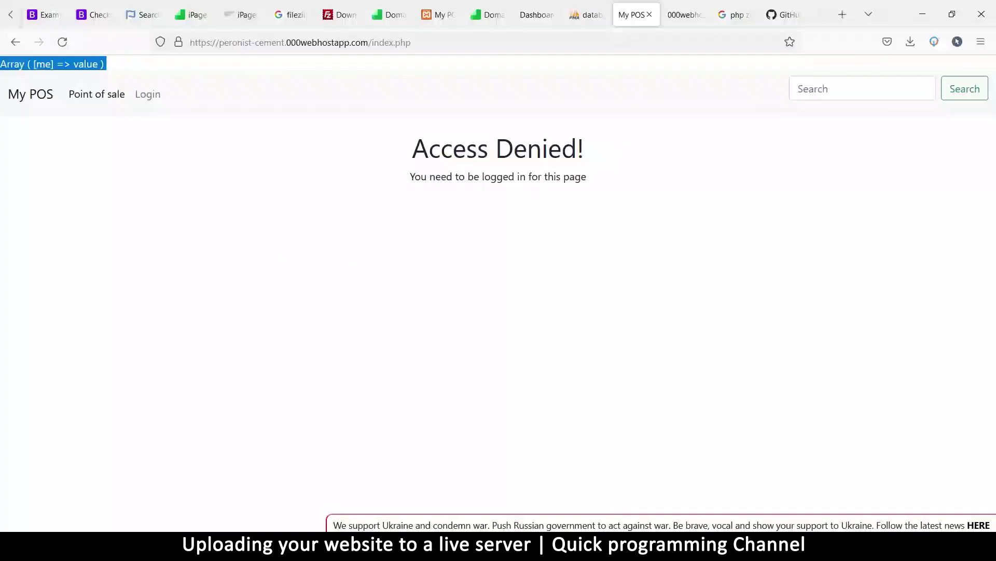
left_click(542, 9)
left_click(585, 11)
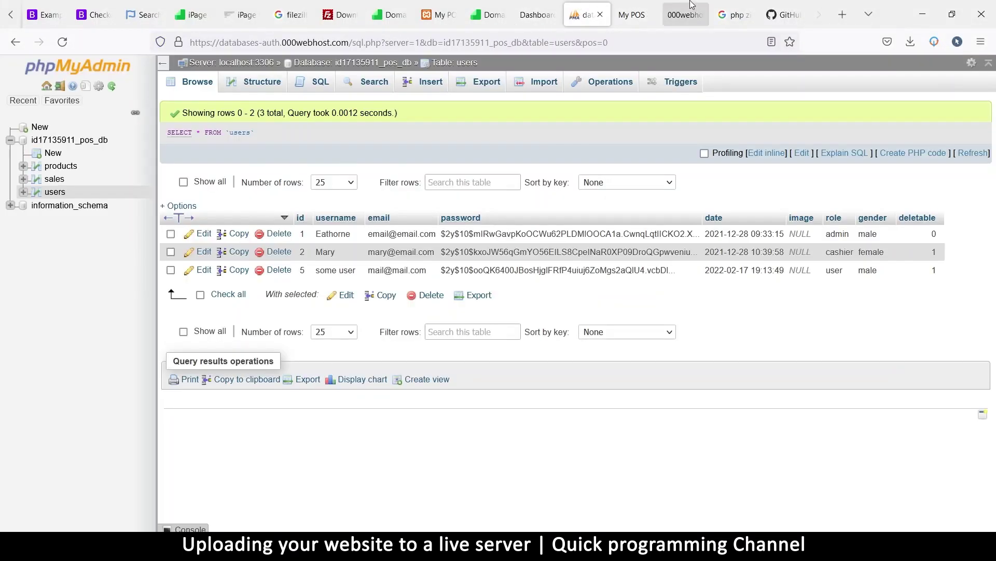
Step: Delete the $_SESSION['me'] and print_r lines from index.php, then save and close the editor
left_click(687, 8)
left_click_drag(334, 194, 212, 186)
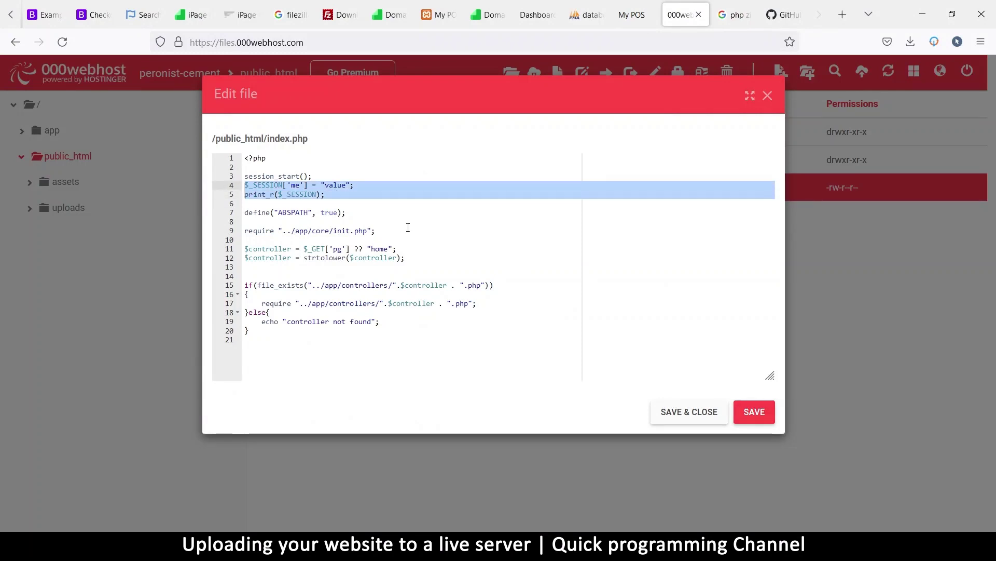
key("BackSpace")
left_click(745, 409)
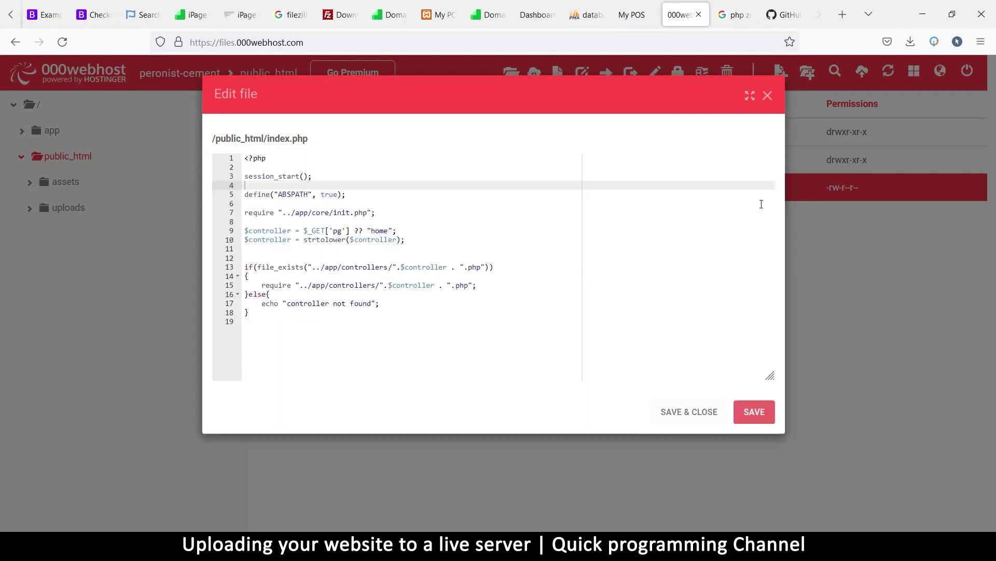
left_click(694, 412)
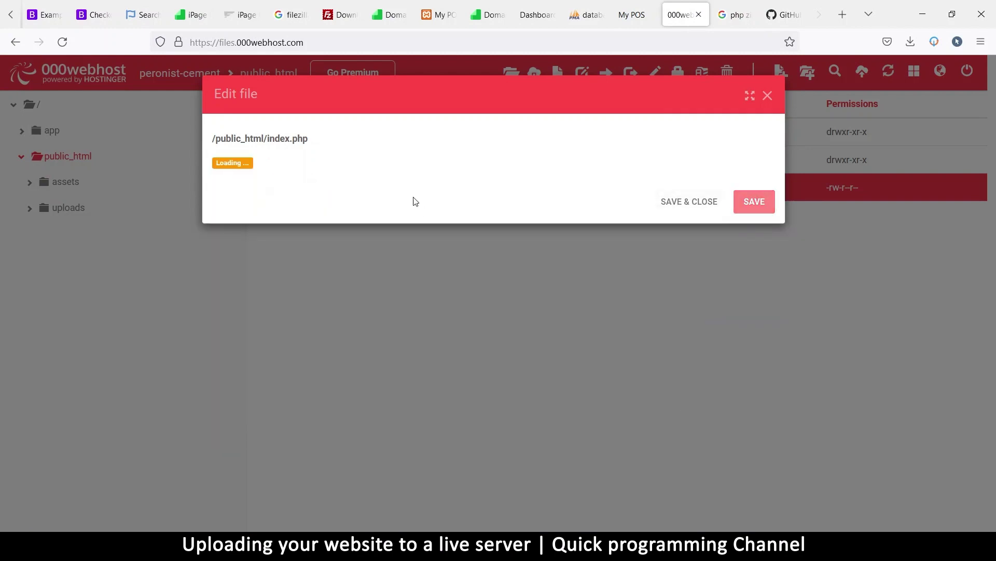
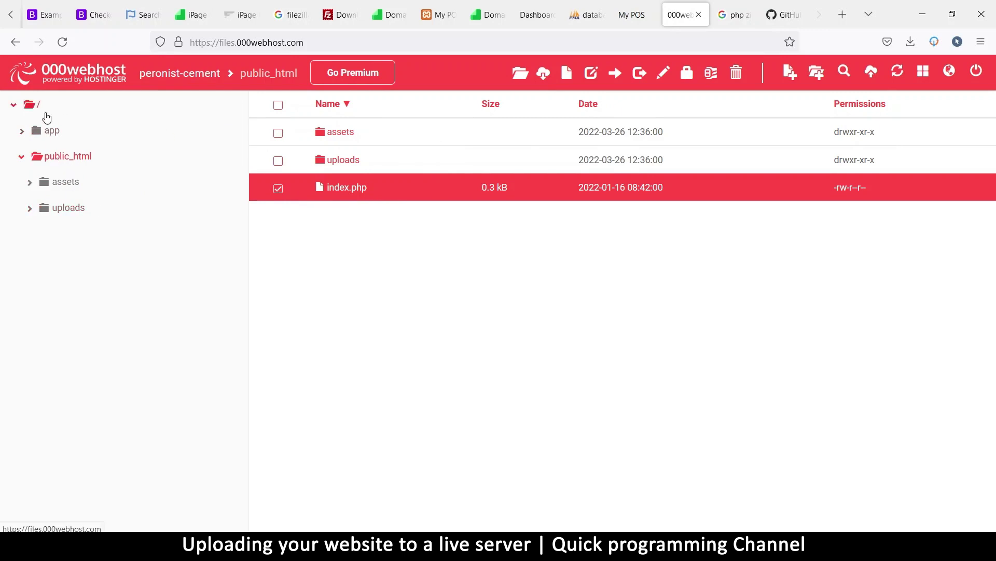
Step: Select login.php in app/controllers and open it in the editor, leaving its permissions unchanged
left_click(23, 132)
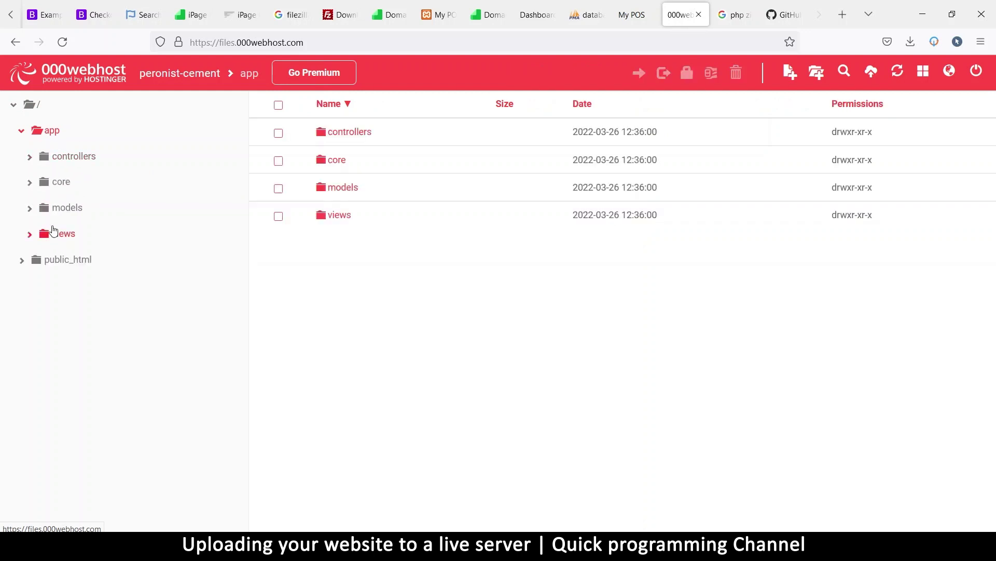
left_click(30, 158)
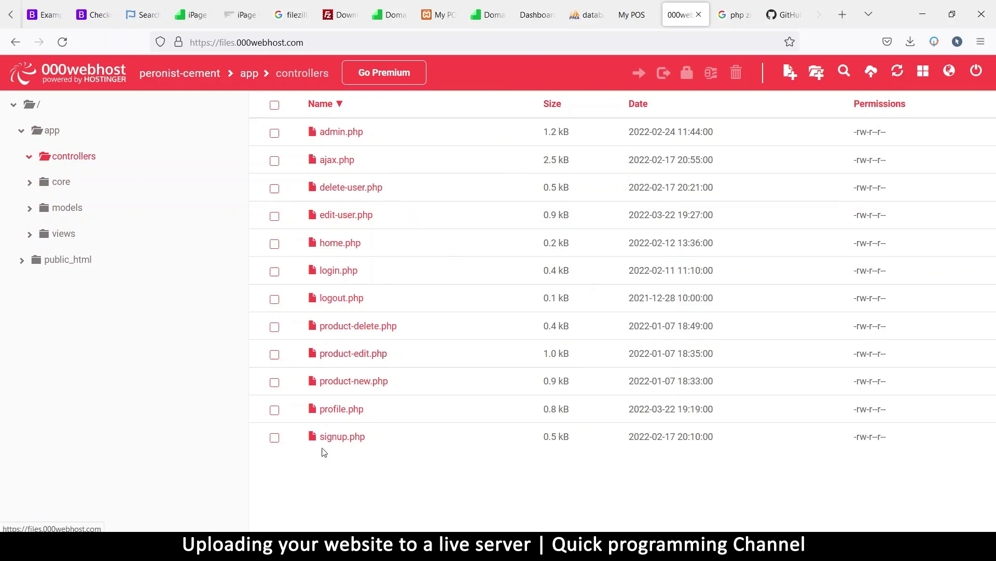
left_click(345, 441)
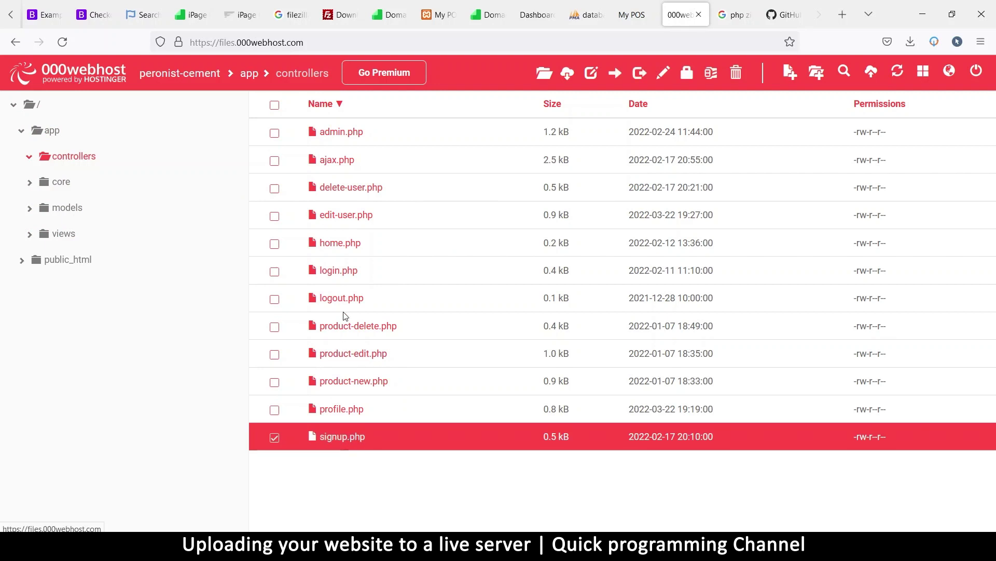
left_click(341, 272)
left_click(686, 72)
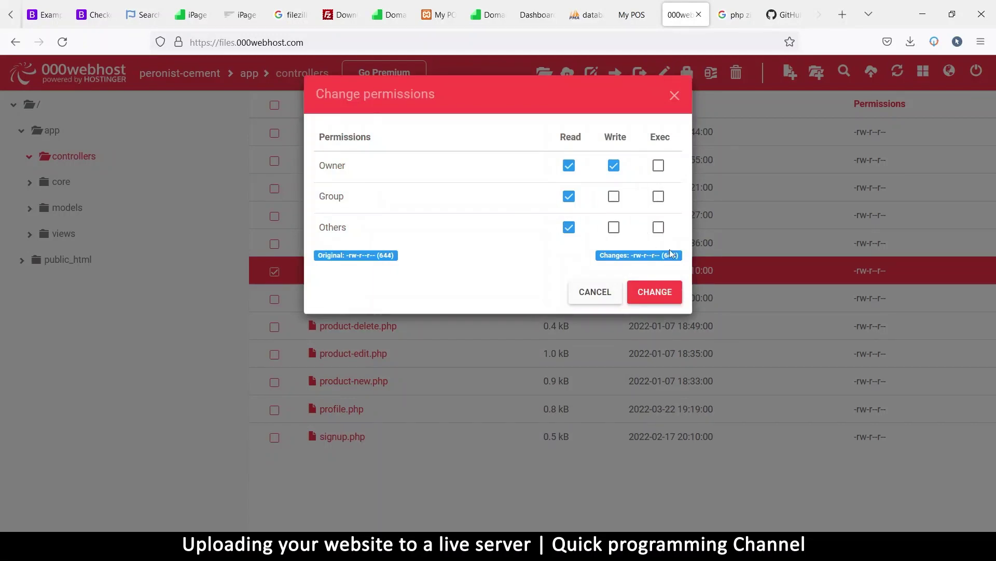
left_click(604, 295)
left_click(662, 73)
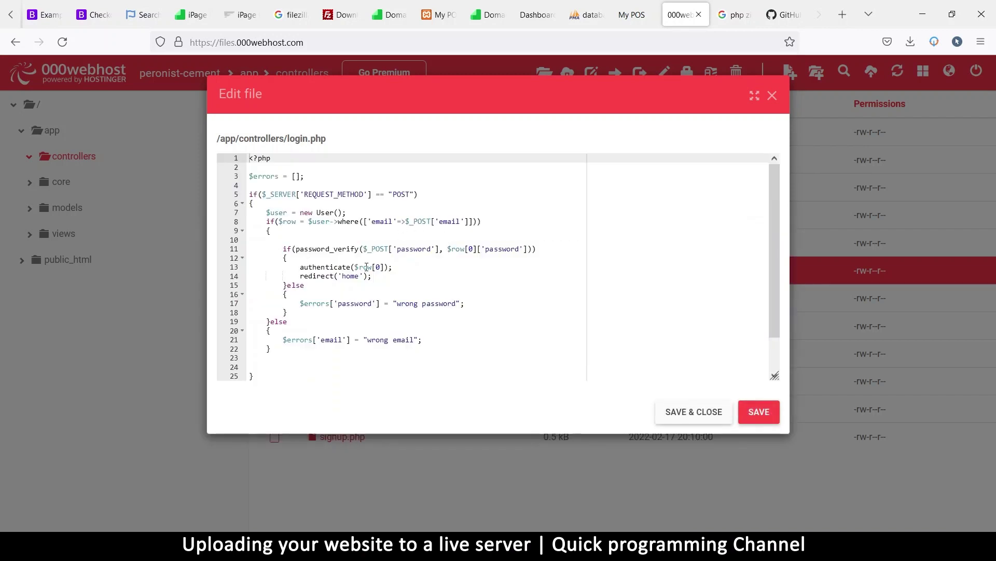
Step: Add a print_r($row);die; line after line 12 of login.php and save the file
left_click(327, 259)
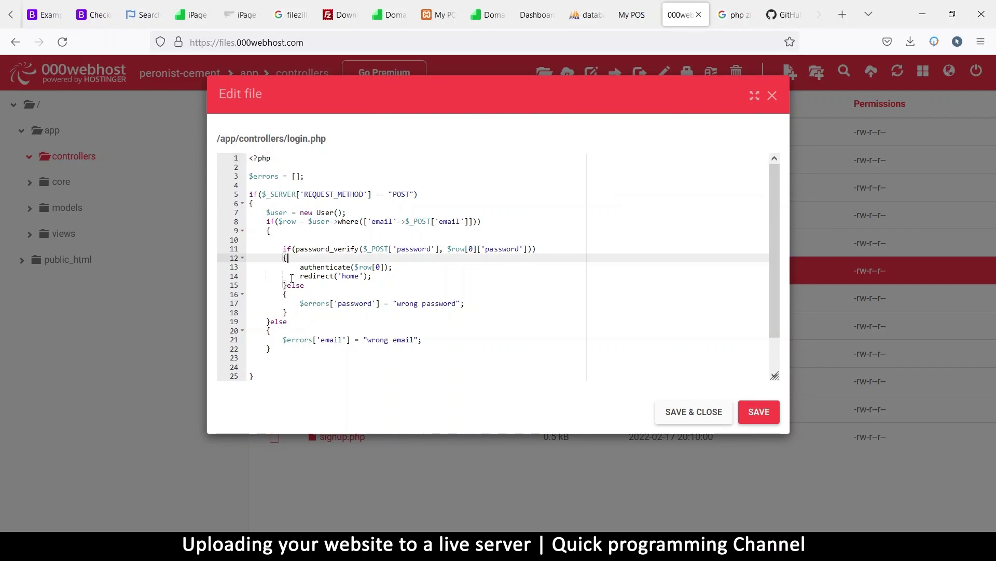
key("ctrl+plus")
key("ctrl+plus")
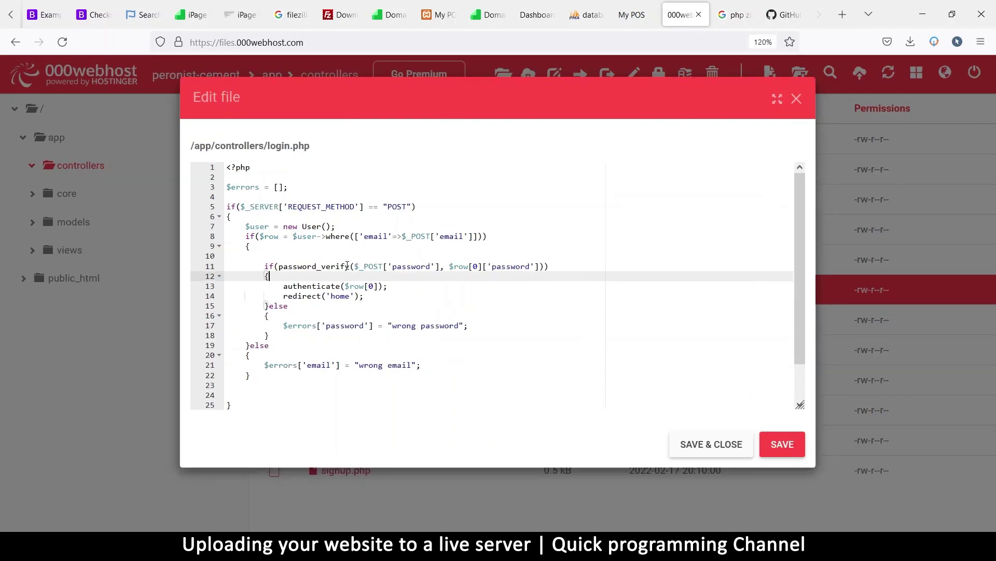
key("Return")
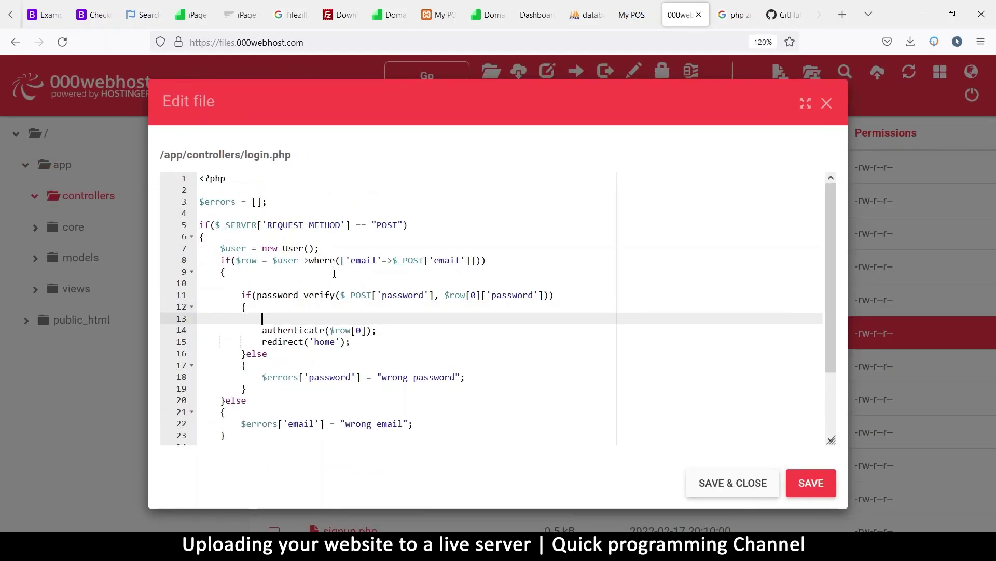
type("echo")
key("BackSpace")
key("BackSpace")
key("BackSpace")
type("print_r($row)")
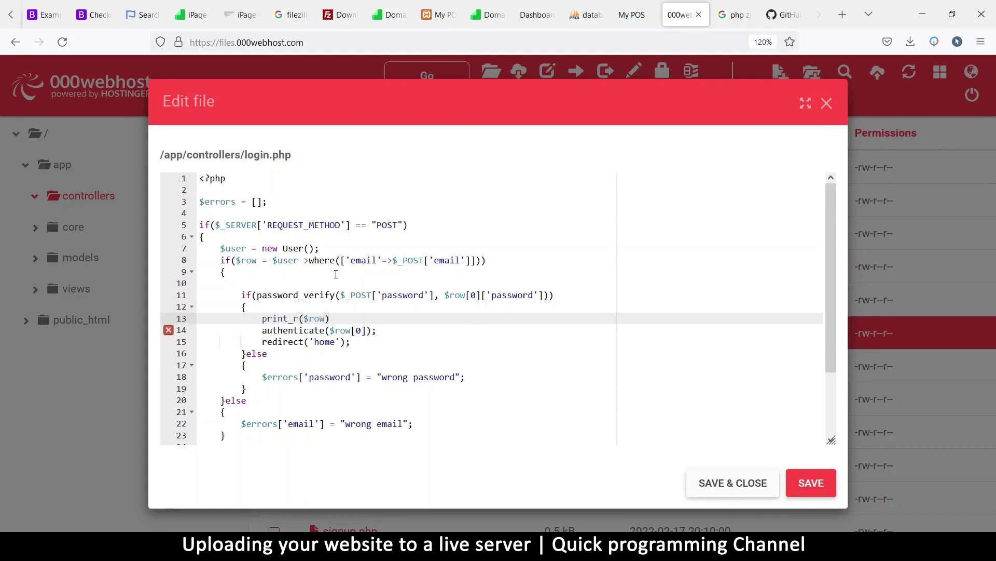
type(";die")
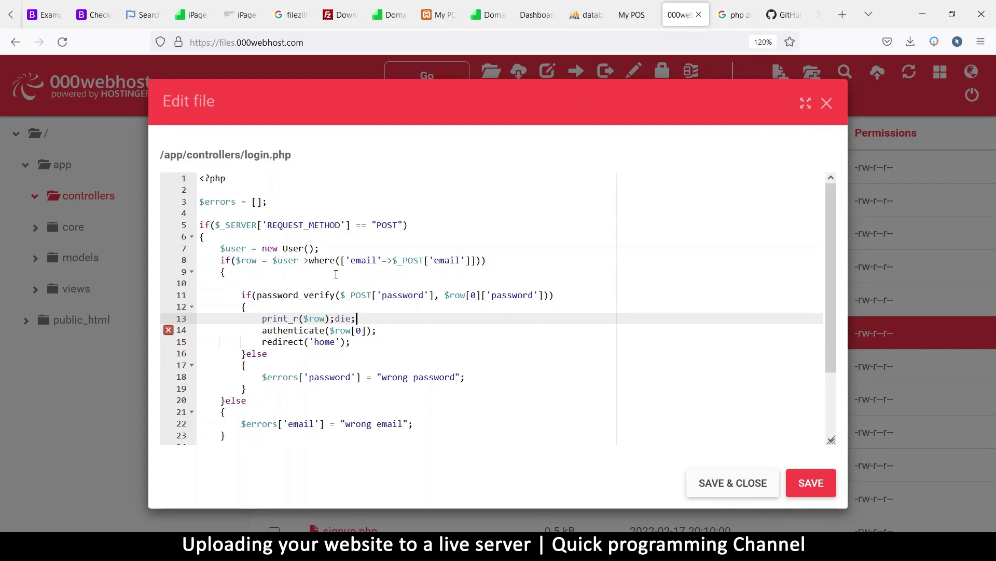
type(";")
left_click(812, 483)
left_click(632, 15)
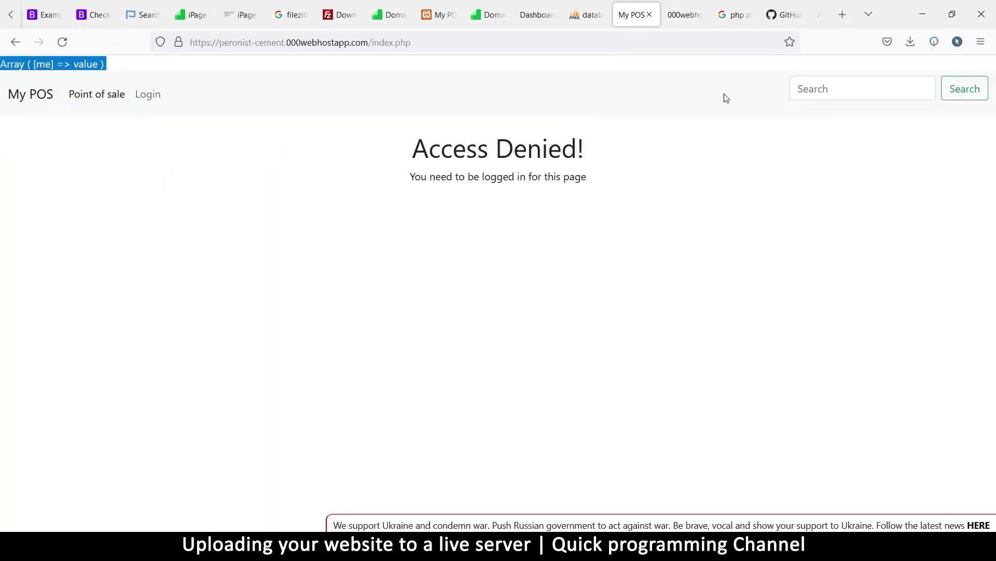
Step: Log in to My POS with the demo account's email and password, declining to save it, to view the printed user array
left_click(159, 97)
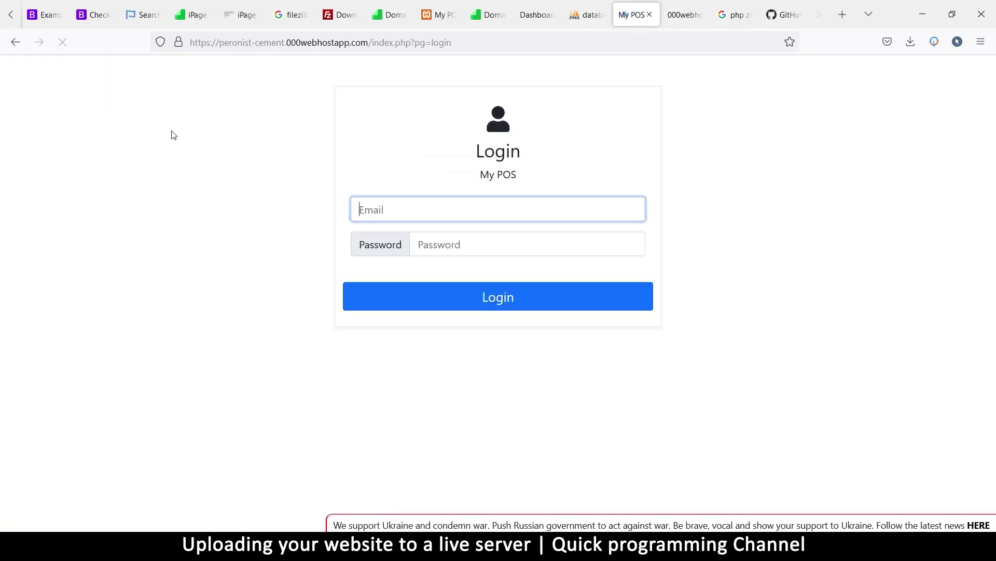
type("email")
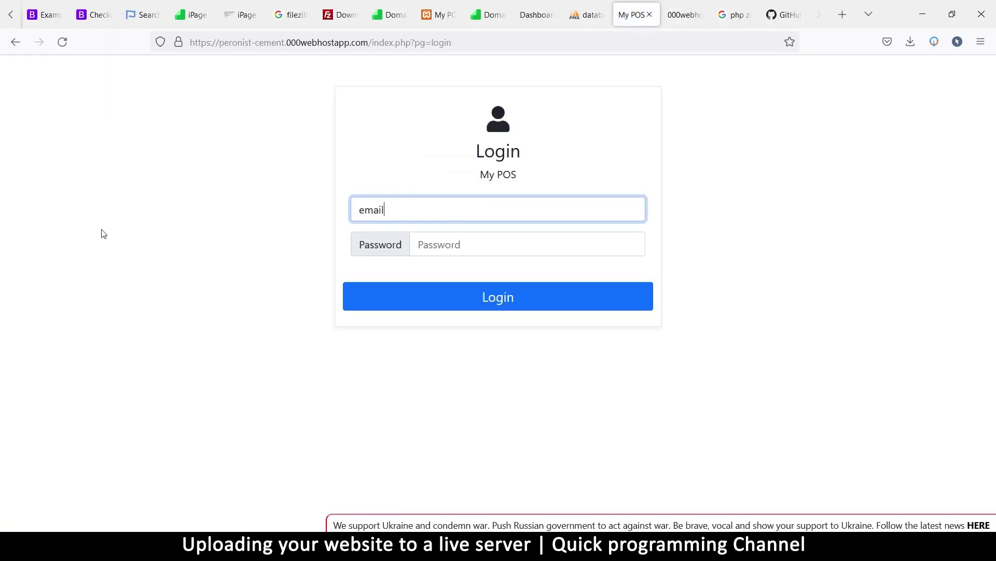
type("@email.com")
key("Tab")
type("p")
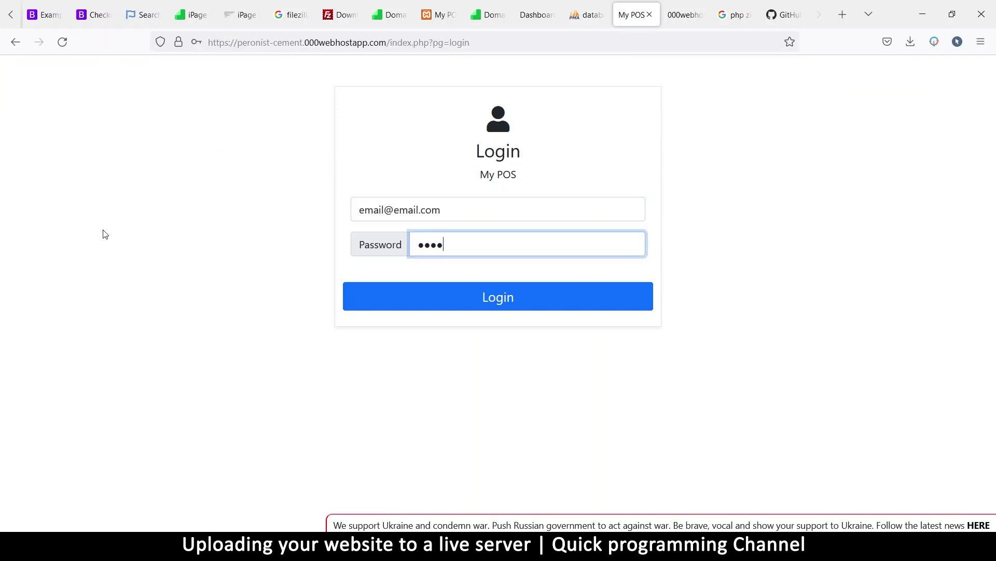
left_click(436, 299)
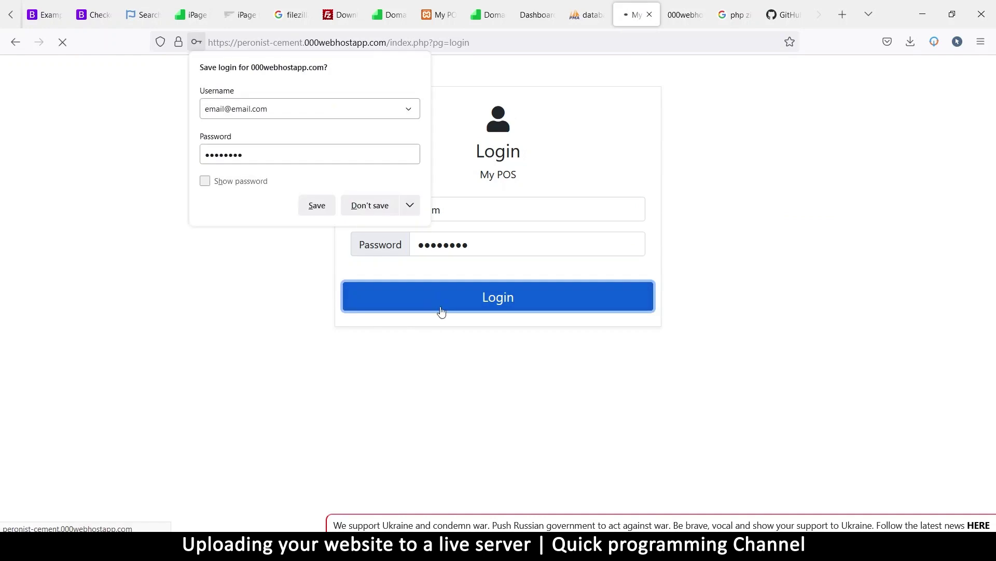
left_click(372, 206)
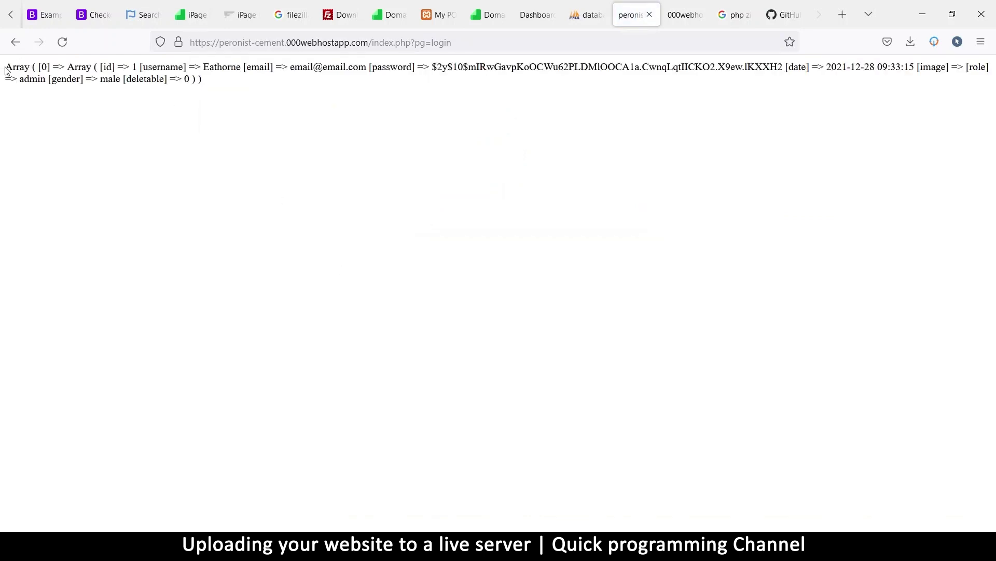
left_click_drag(11, 66, 218, 83)
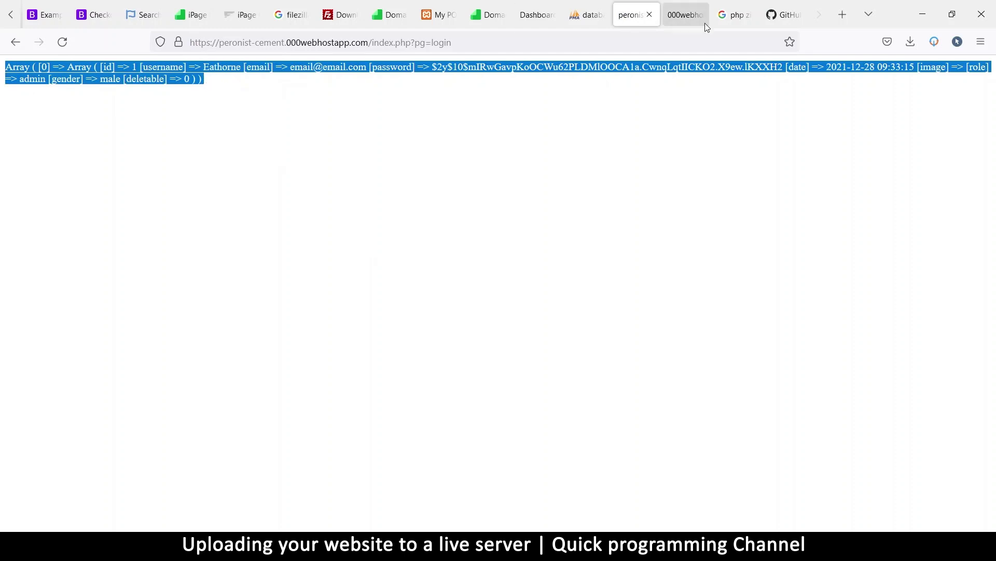
left_click(666, 15)
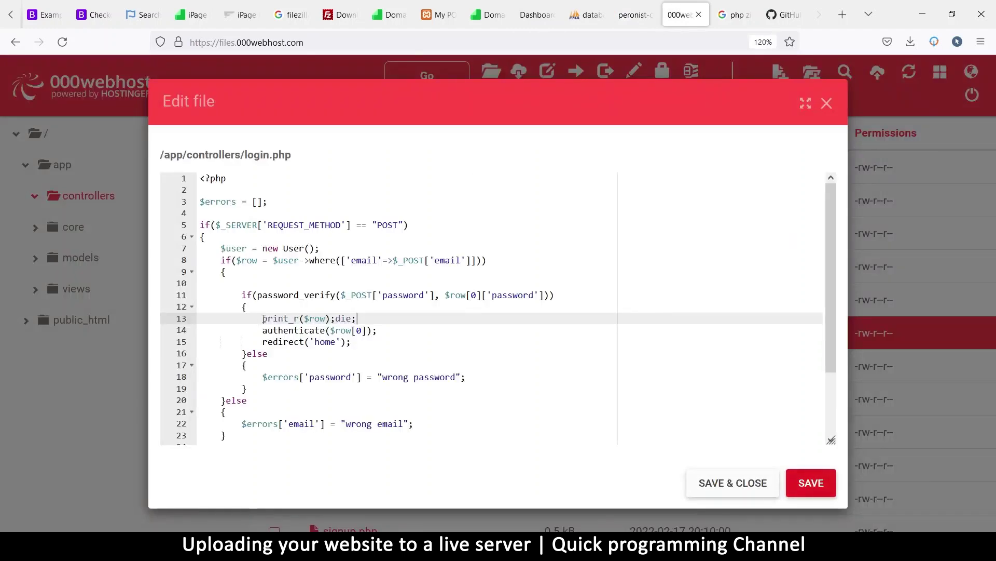
Step: Delete the print_r($row);die; debug line from line 13 of login.php and save and close it
mouse_move(264, 333)
left_mouse_down()
mouse_move(374, 330)
mouse_move(264, 319)
left_mouse_up()
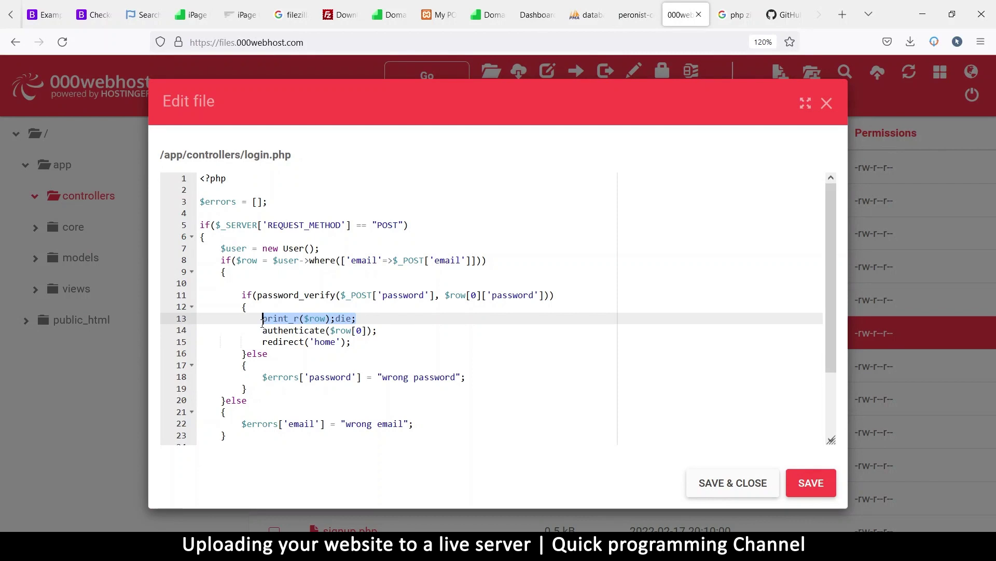
key("BackSpace")
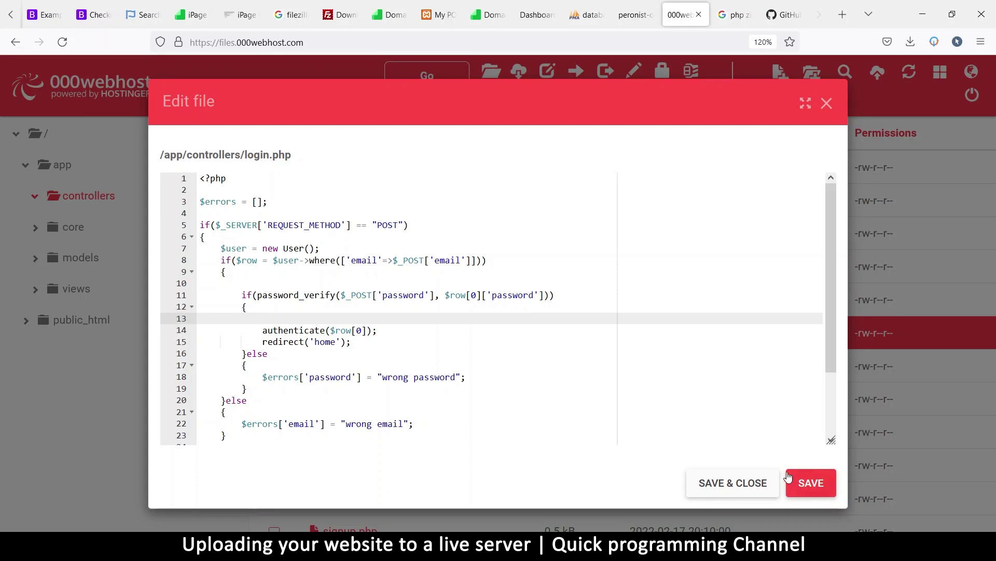
left_click(747, 490)
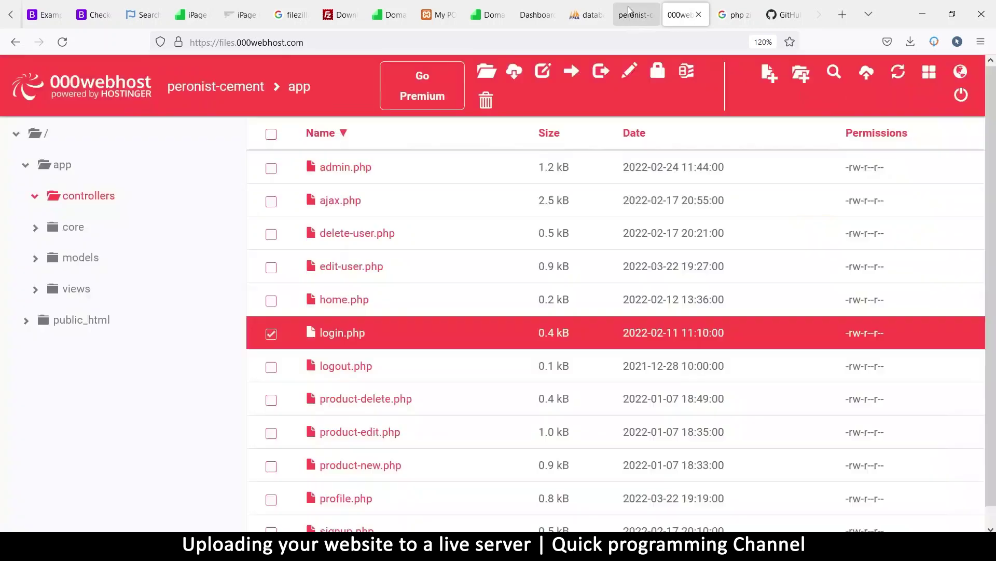
left_click(635, 15)
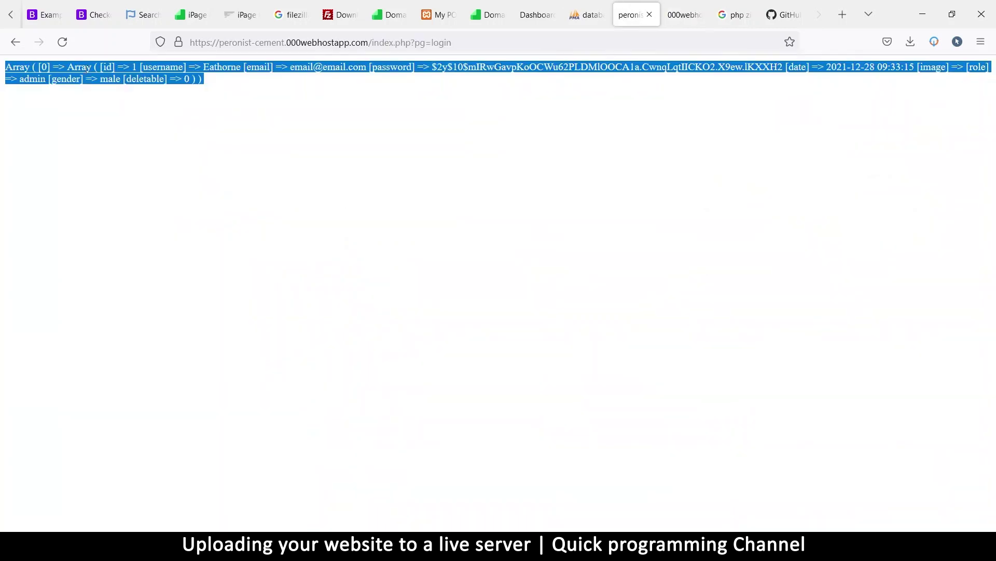
left_click(680, 12)
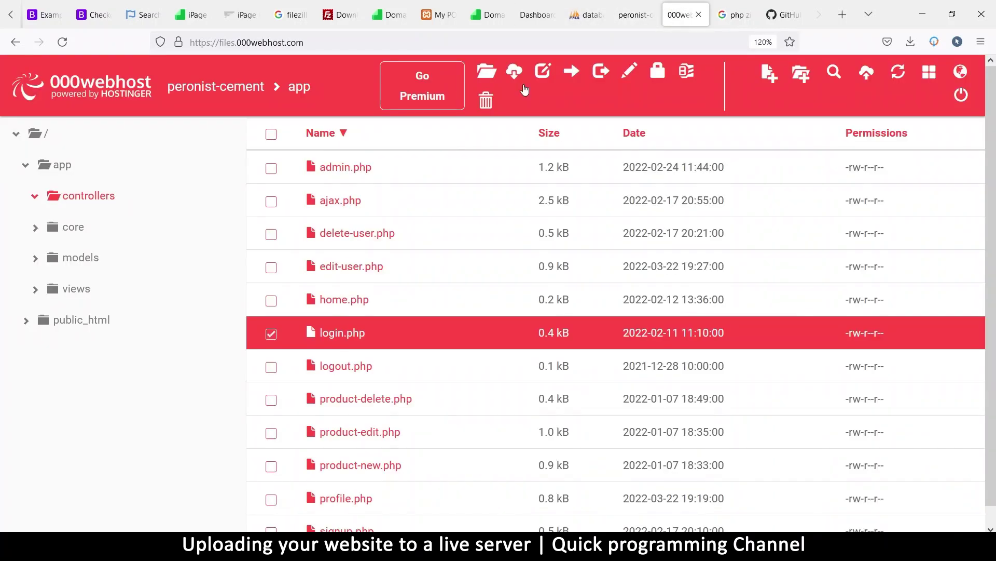
Step: Open the app/core folder listing and select functions.php
left_click(38, 230)
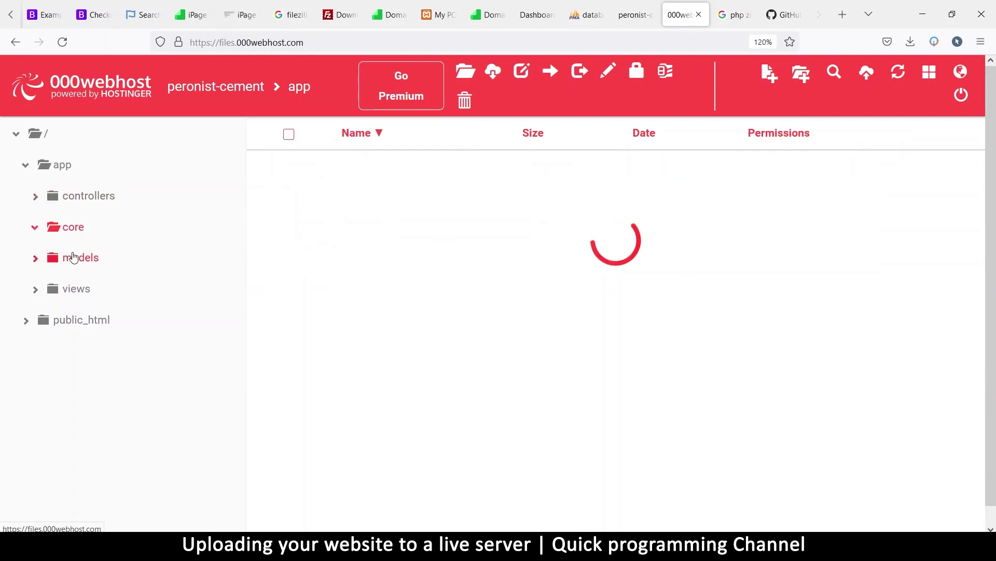
left_click(72, 209)
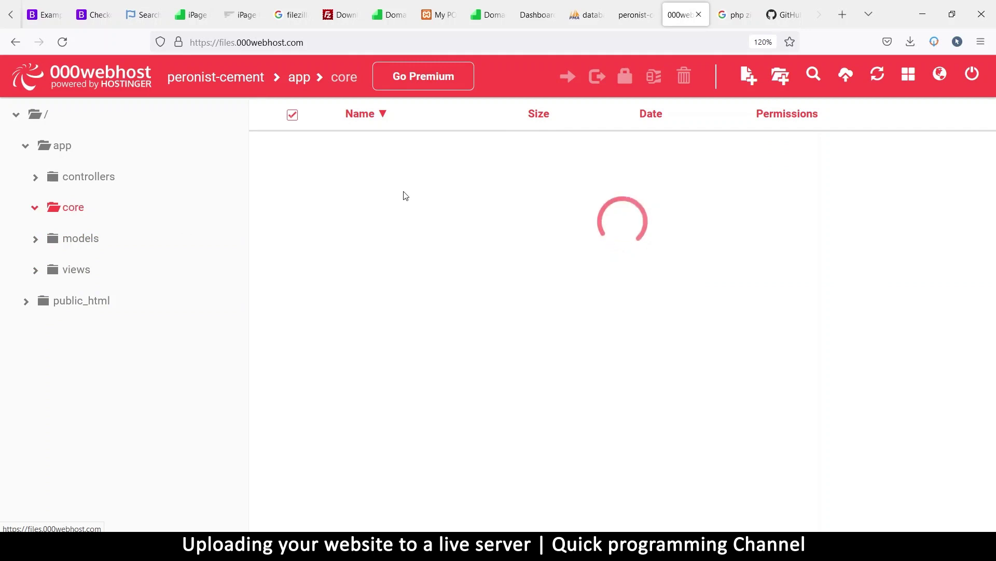
left_click(343, 217)
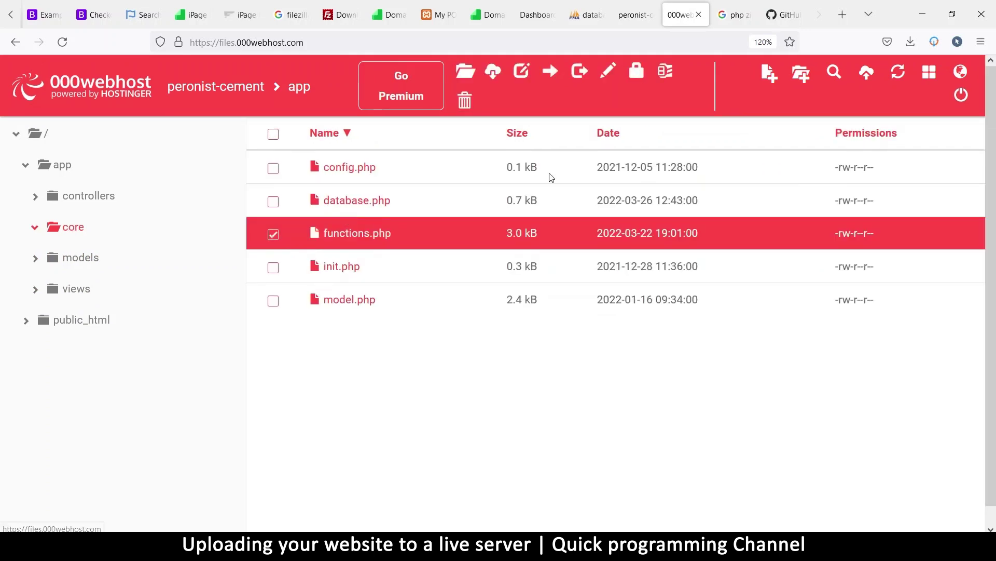
Step: Open functions.php in the editor and inspect authenticate()'s session assignment on line 48
left_click(605, 73)
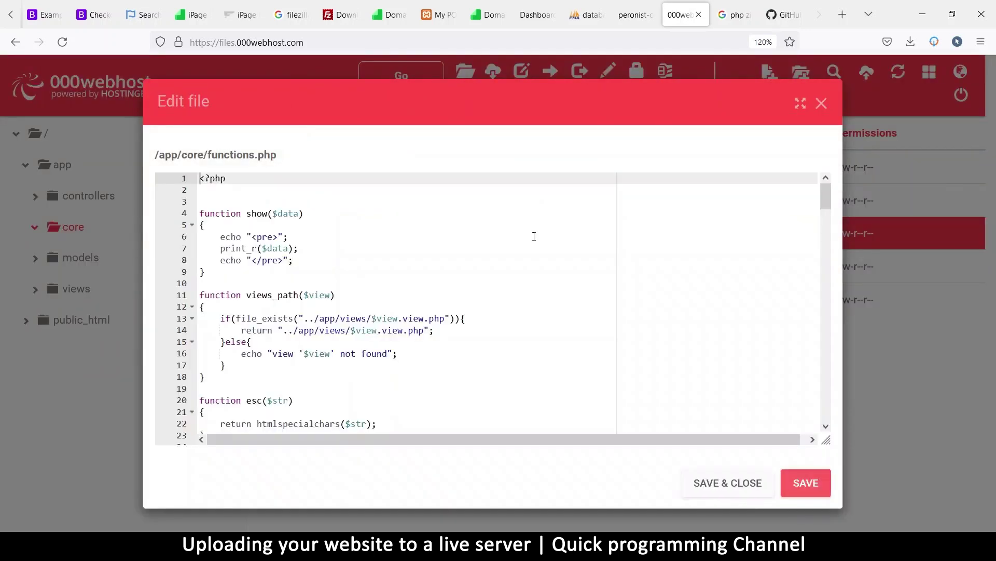
scroll(311, 306, "down", 10)
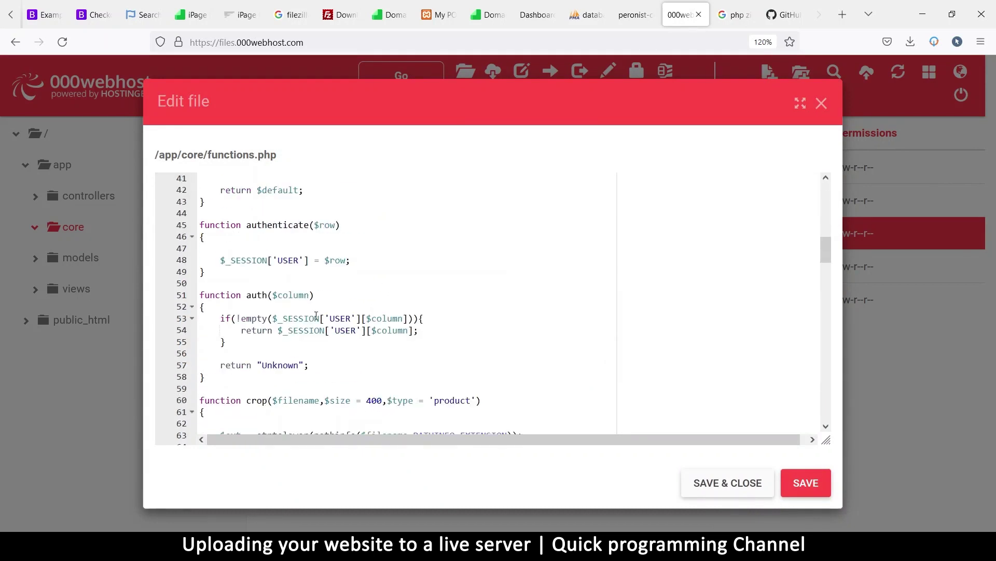
left_click_drag(247, 224, 366, 224)
left_click_drag(219, 260, 360, 261)
left_click(360, 262)
scroll(370, 295, "up", 6)
scroll(370, 296, "up", 4)
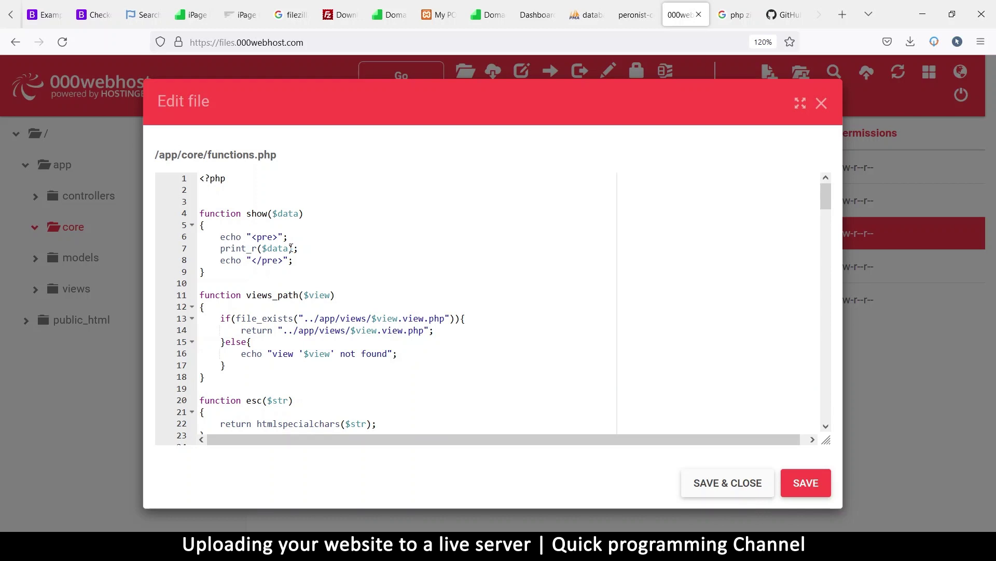
scroll(291, 248, "down", 5)
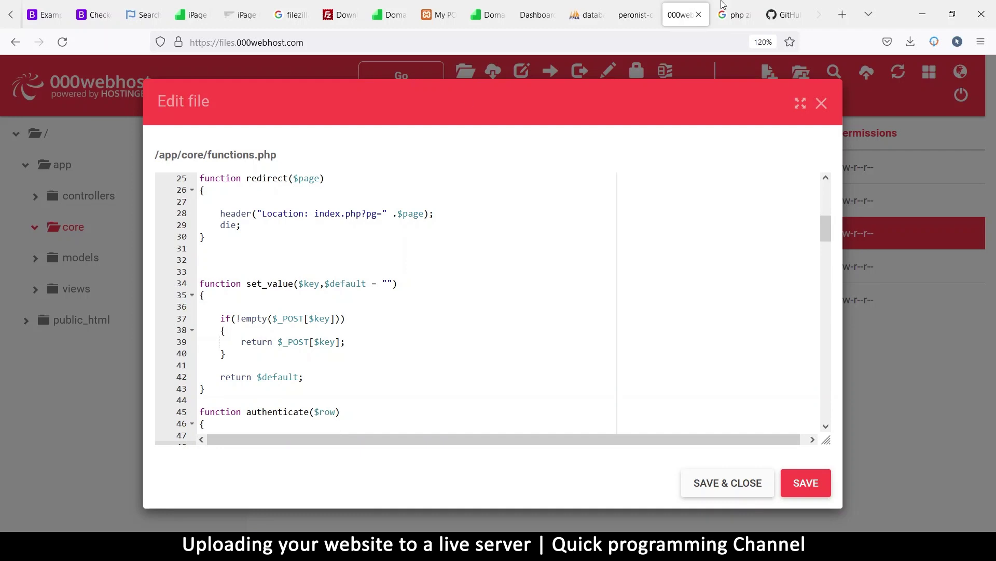
left_click(643, 12)
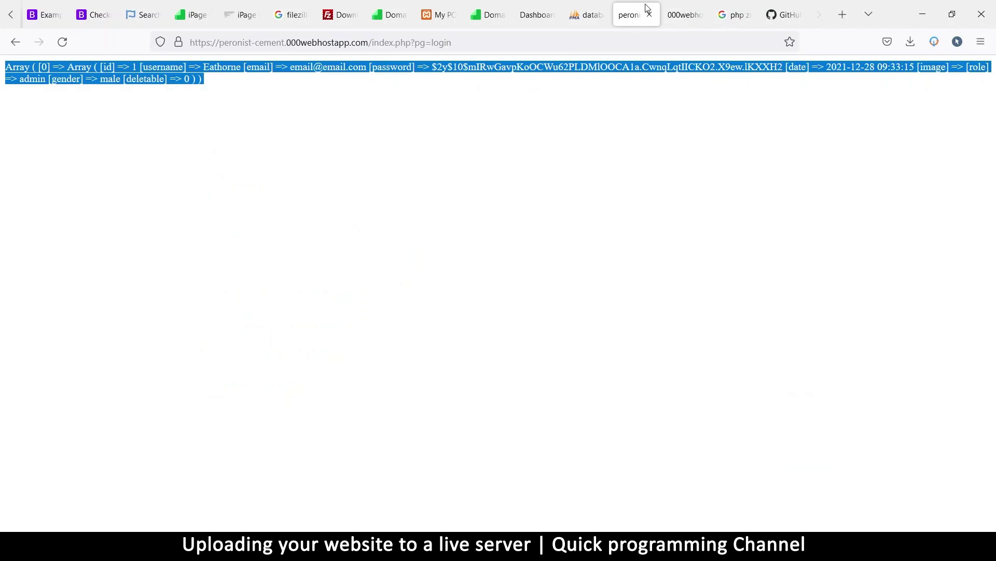
left_click(683, 17)
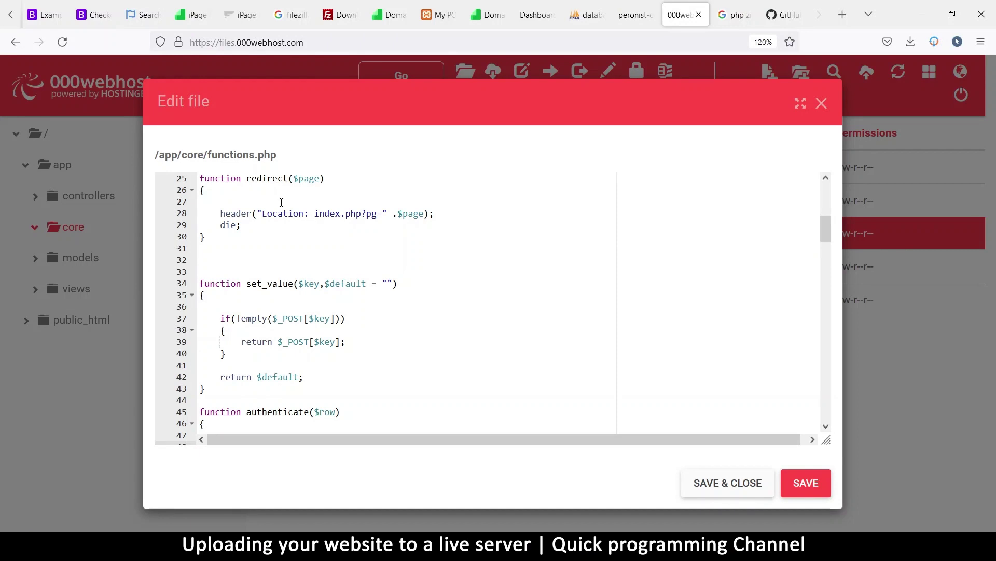
Step: Insert print_r($_SESSION);die; after line 48 in functions.php and save
scroll(348, 360, "down", 3)
left_click(348, 360)
scroll(347, 360, "down", 3)
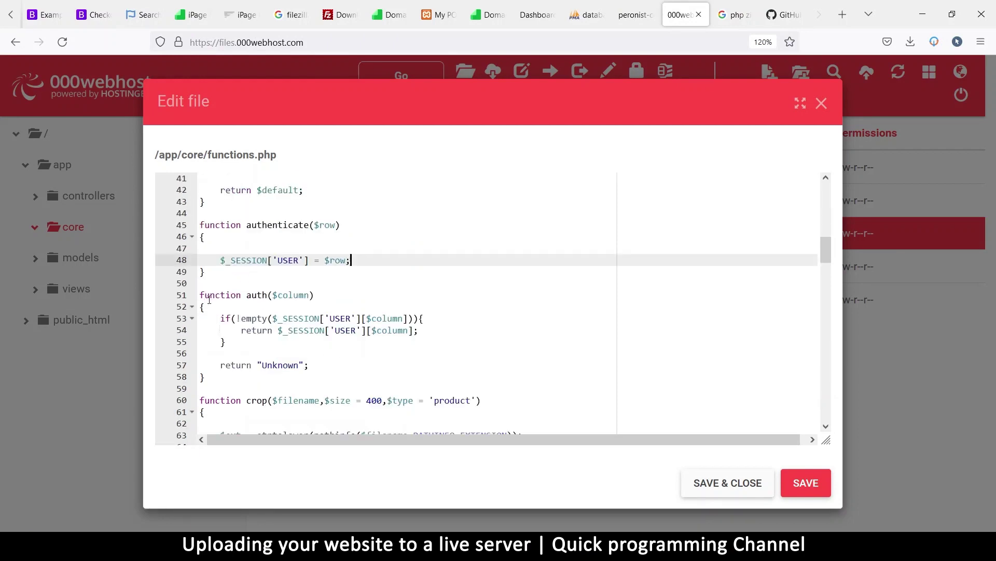
key("Return")
type("prin")
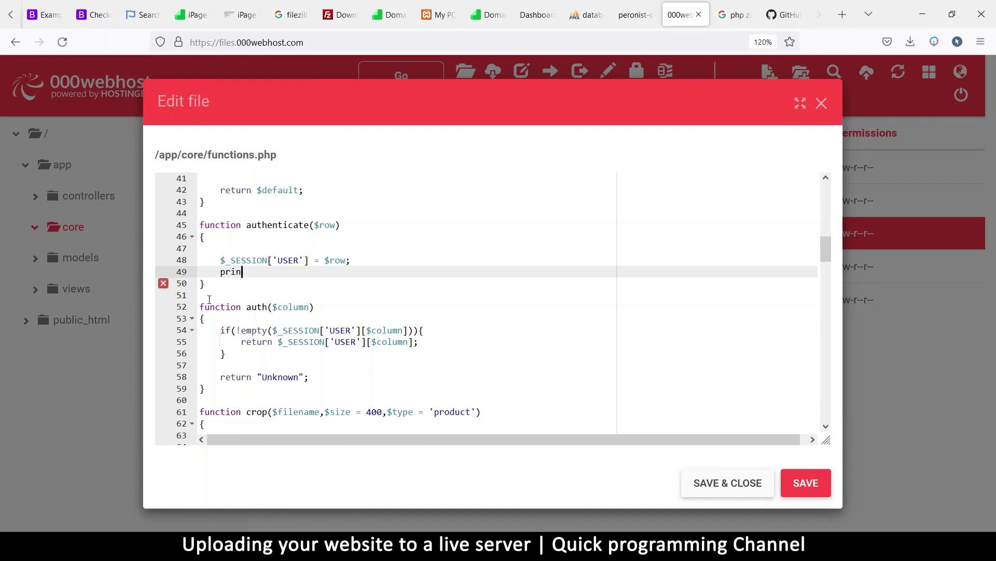
type("t_r($_SESSION);die;")
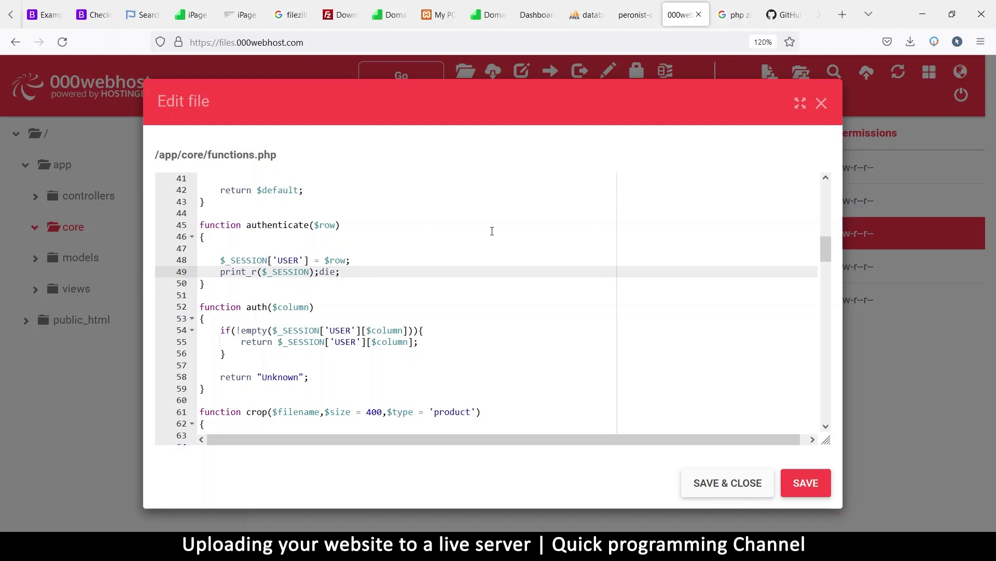
left_click(806, 483)
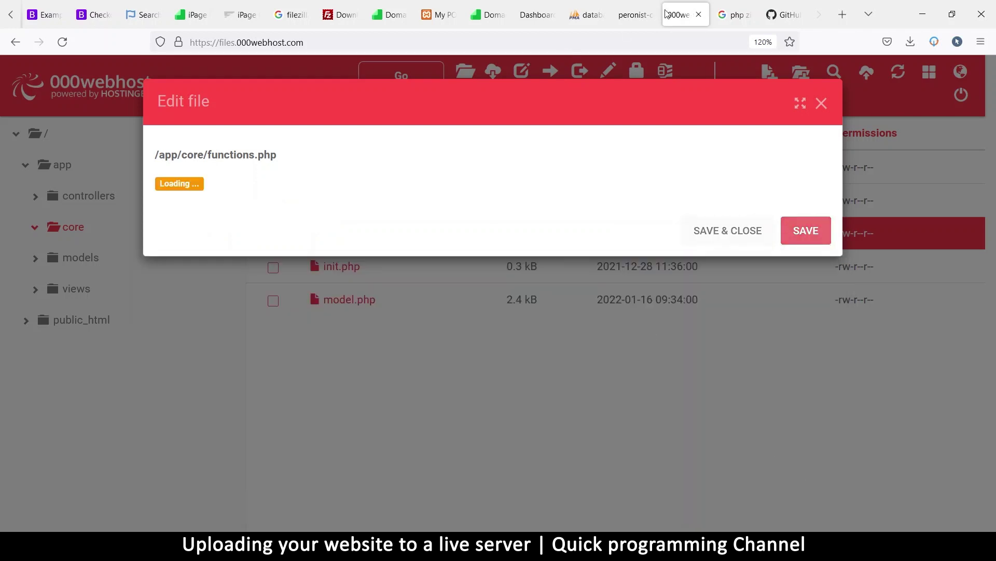
Step: Reload the My POS login with form resend to show the session's USER array
left_click(633, 15)
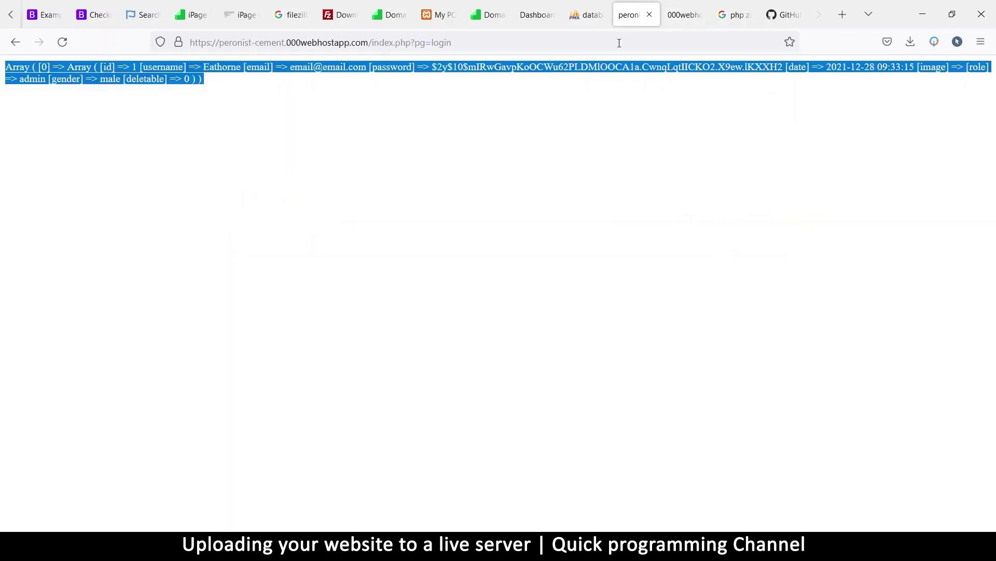
left_click(62, 41)
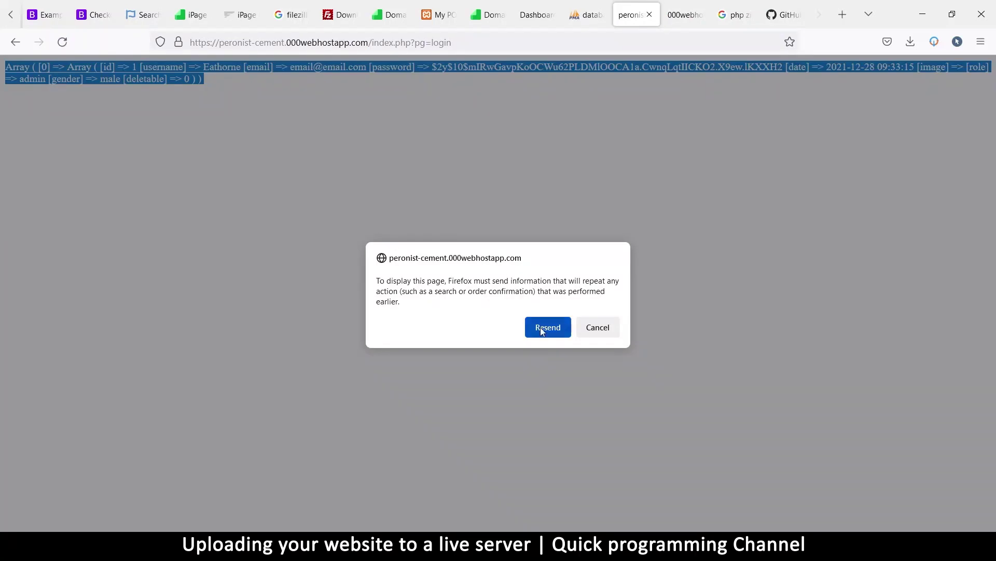
left_click(540, 327)
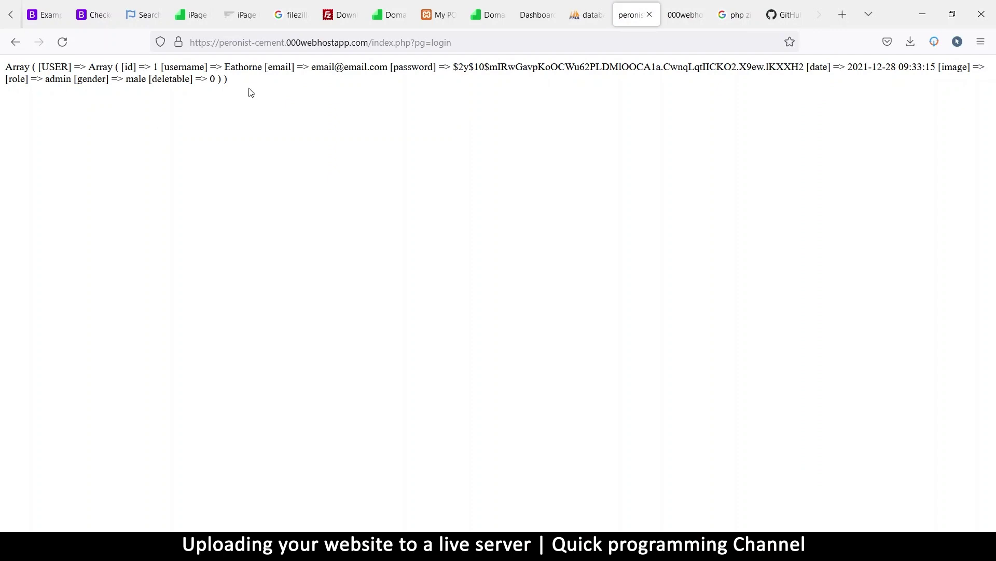
left_click_drag(39, 67, 2, 62)
left_click(295, 83)
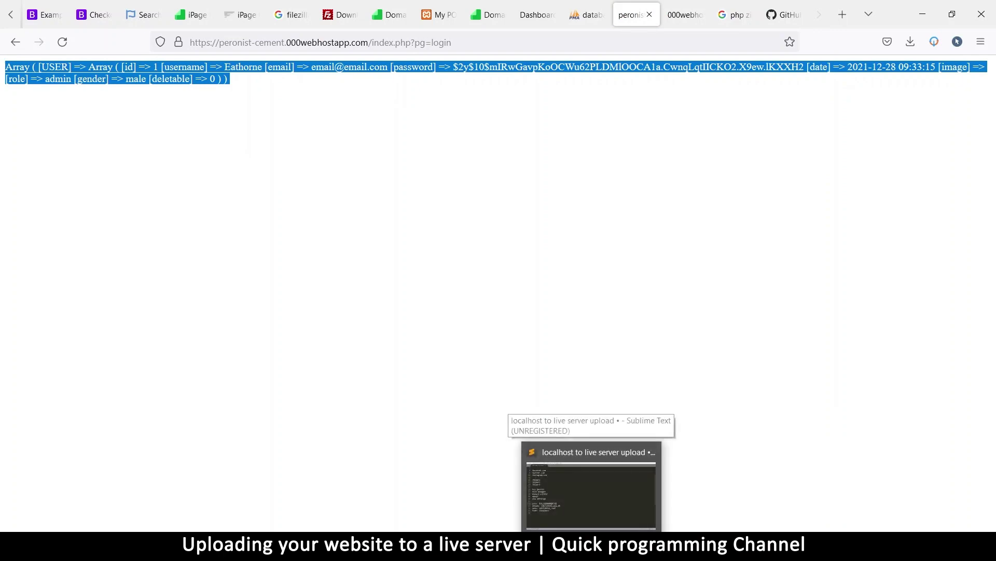
Step: Delete the line 49 debug line from functions.php, save, and reload the live site
left_click(688, 6)
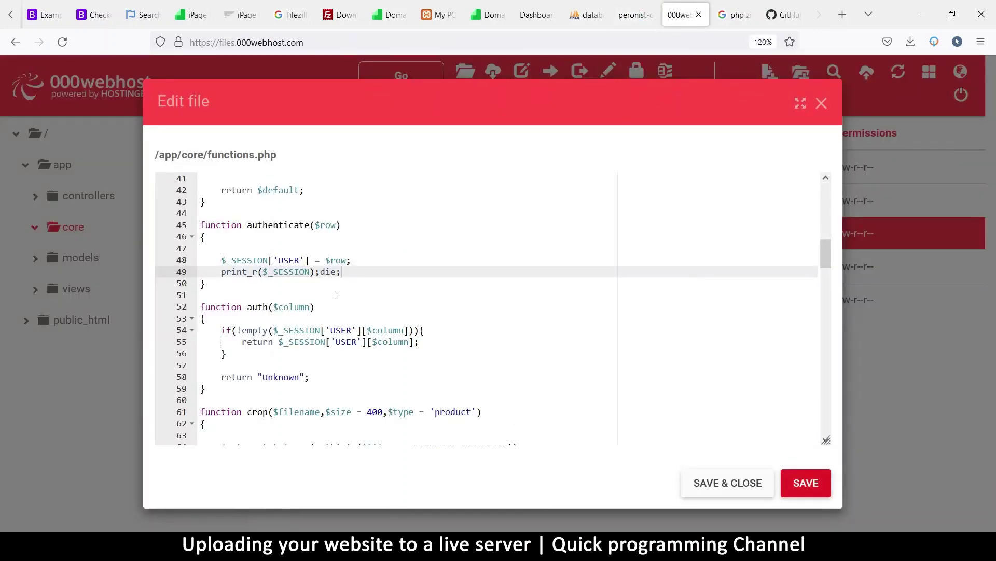
left_click_drag(218, 272, 381, 277)
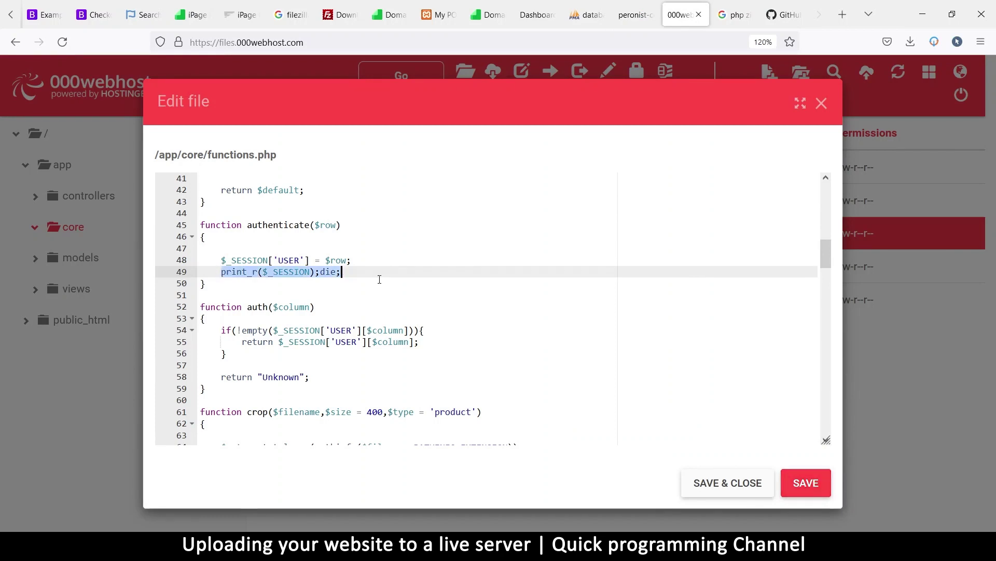
key("BackSpace")
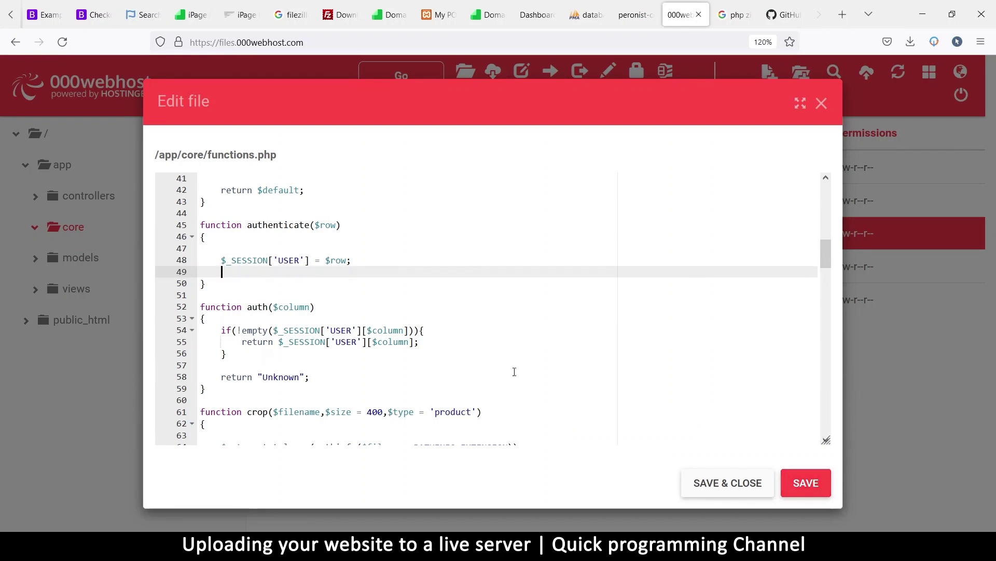
left_click(806, 484)
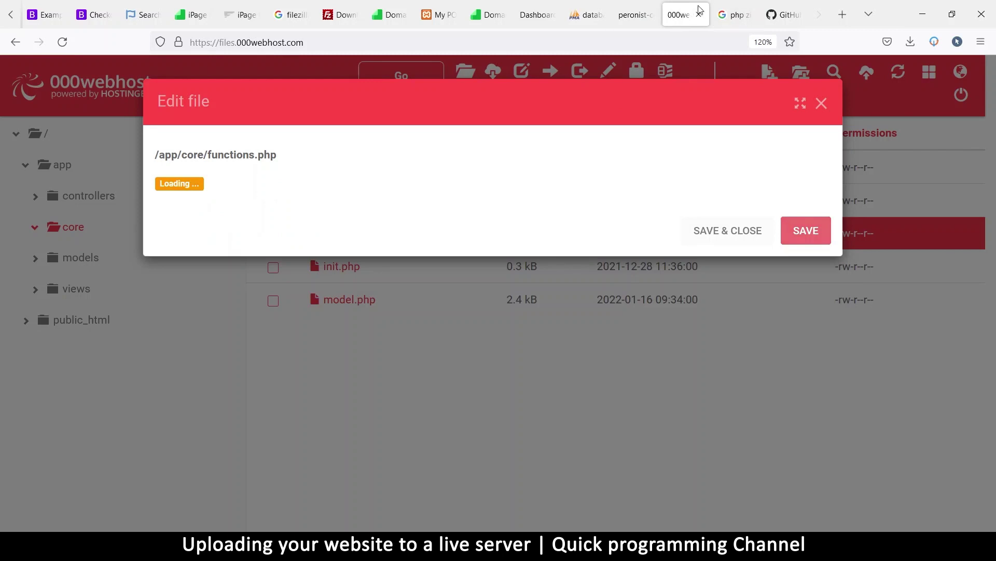
left_click(625, 8)
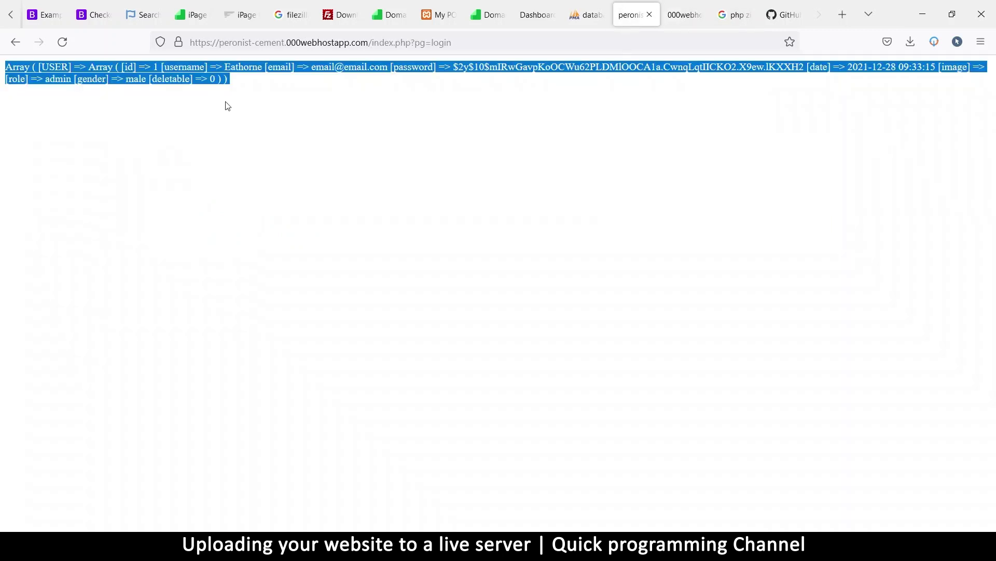
left_click(62, 42)
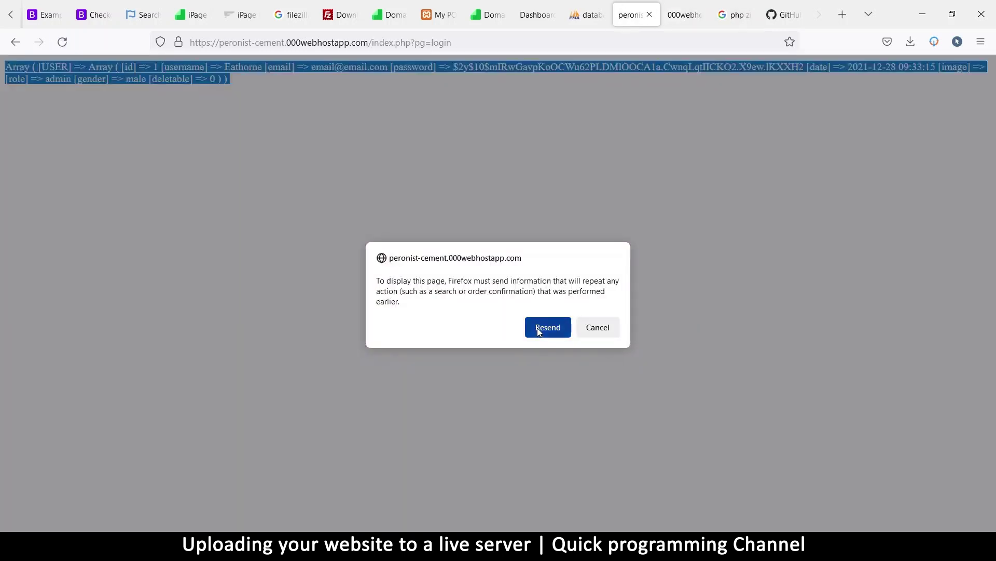
left_click(542, 329)
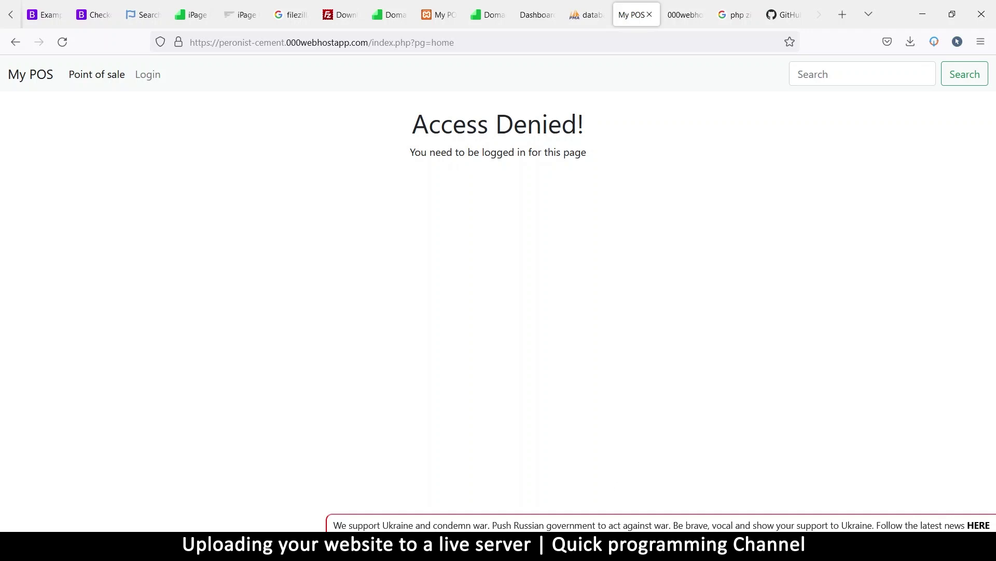
Step: Add print_r($_SESSION);die on line 2 of functions.php, save, and reload the site to see an empty Array ( )
key("alt+Tab")
key("alt+Tab")
left_click(677, 7)
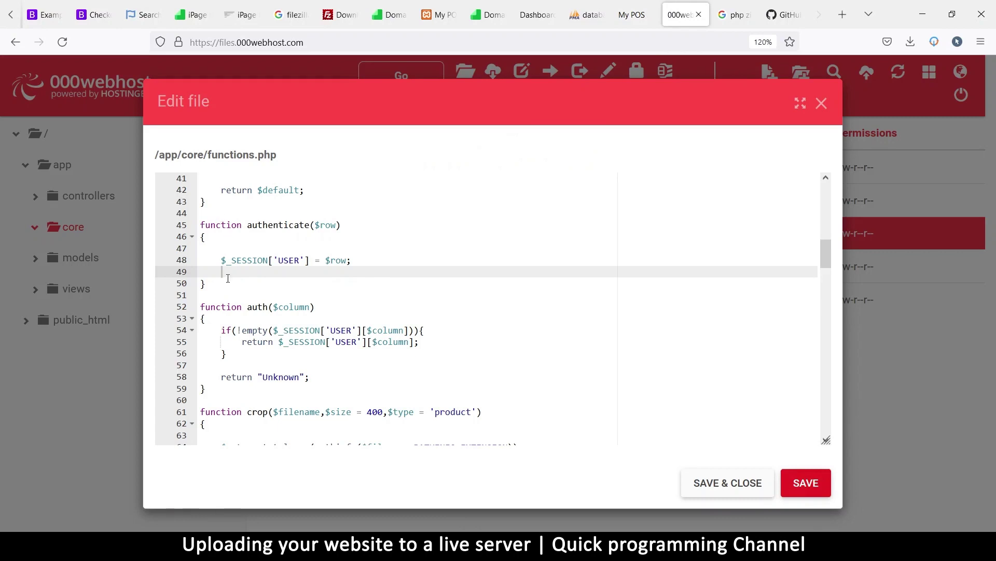
scroll(248, 310, "up", 10)
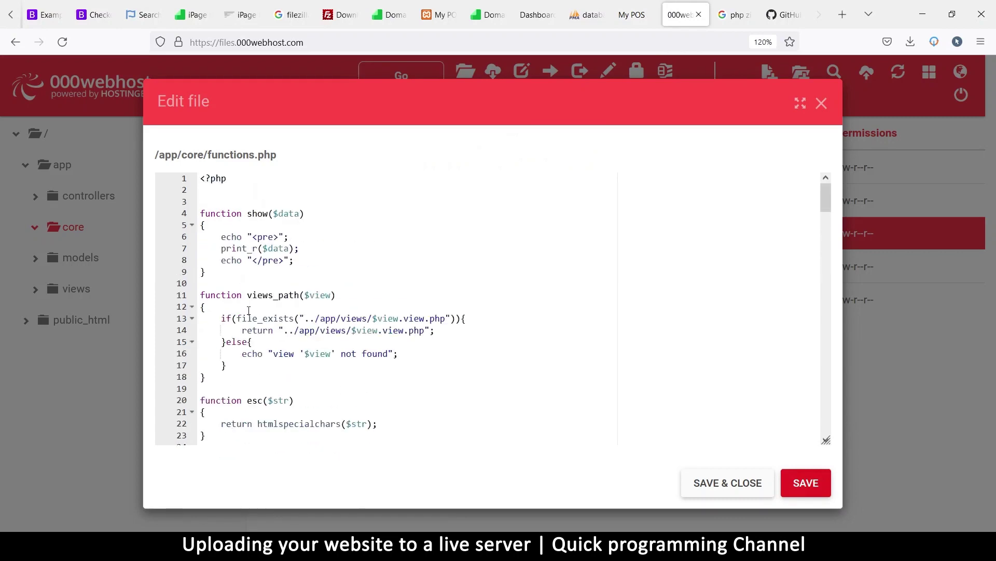
left_click(223, 192)
type("prin")
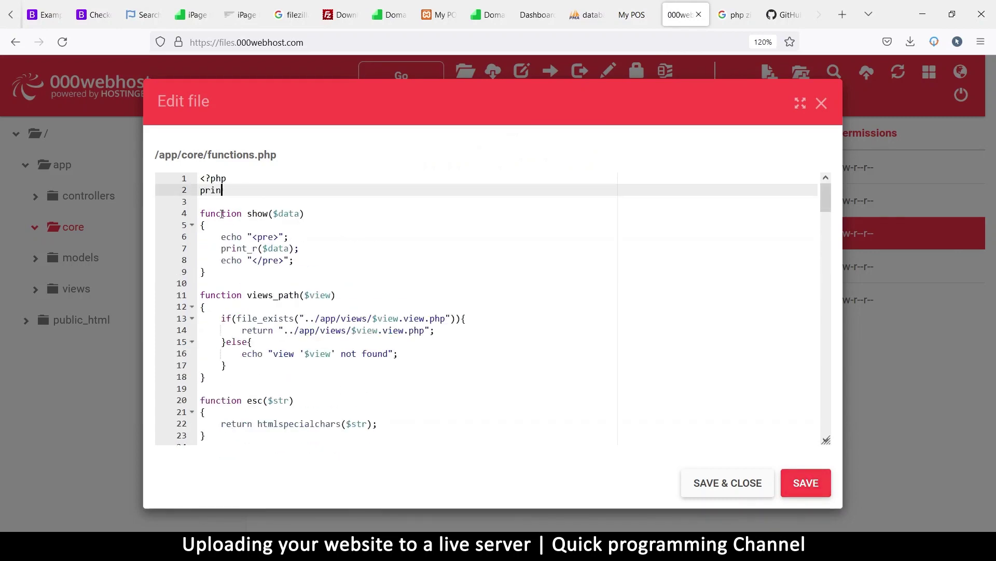
type("t_r($_SESSION)")
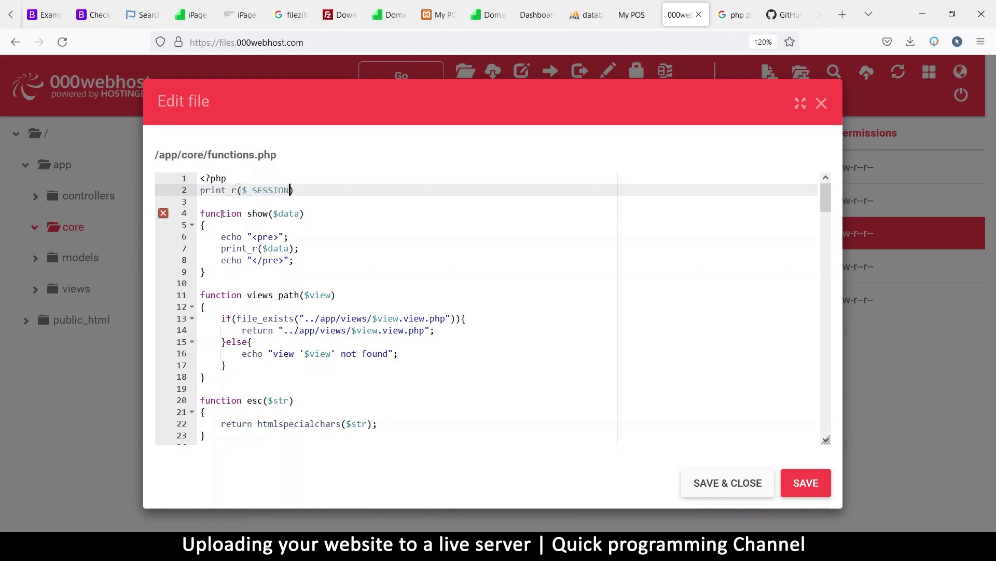
type(";die;")
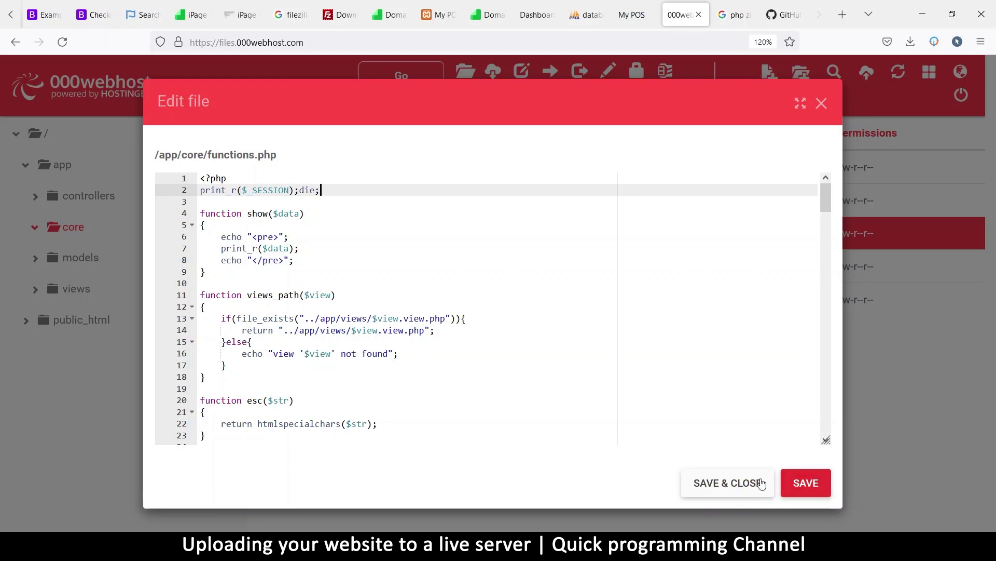
left_click(800, 486)
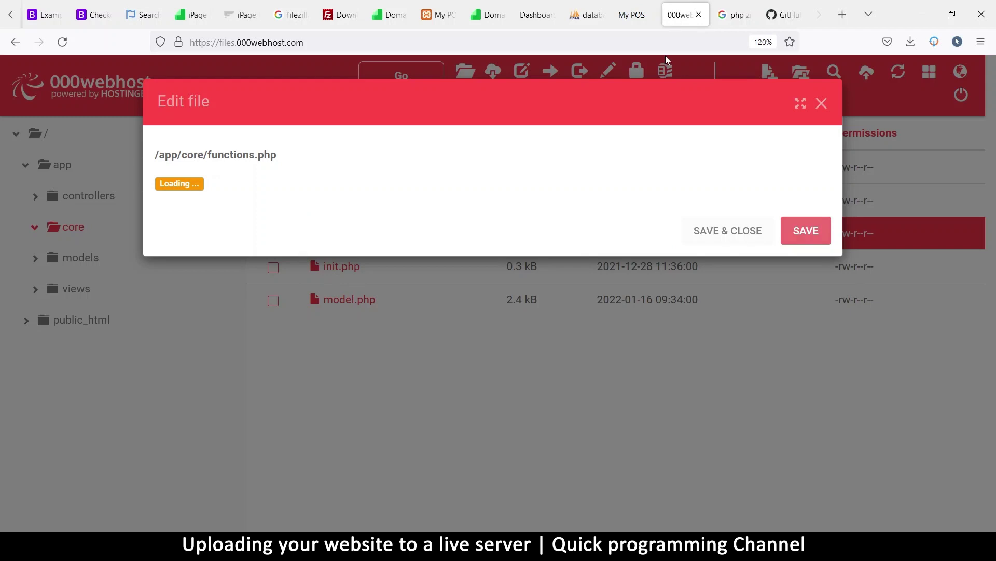
left_click(630, 14)
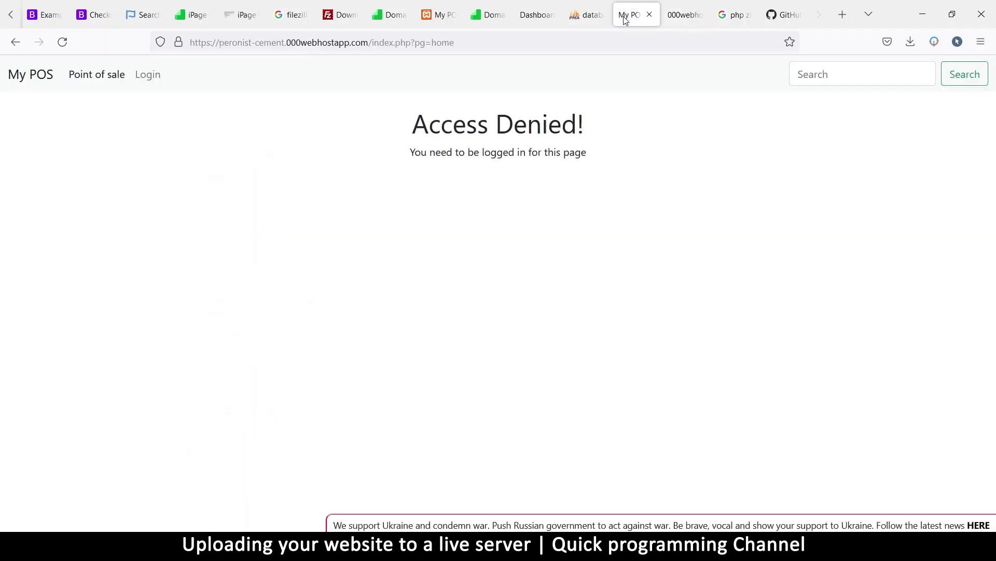
left_click(63, 42)
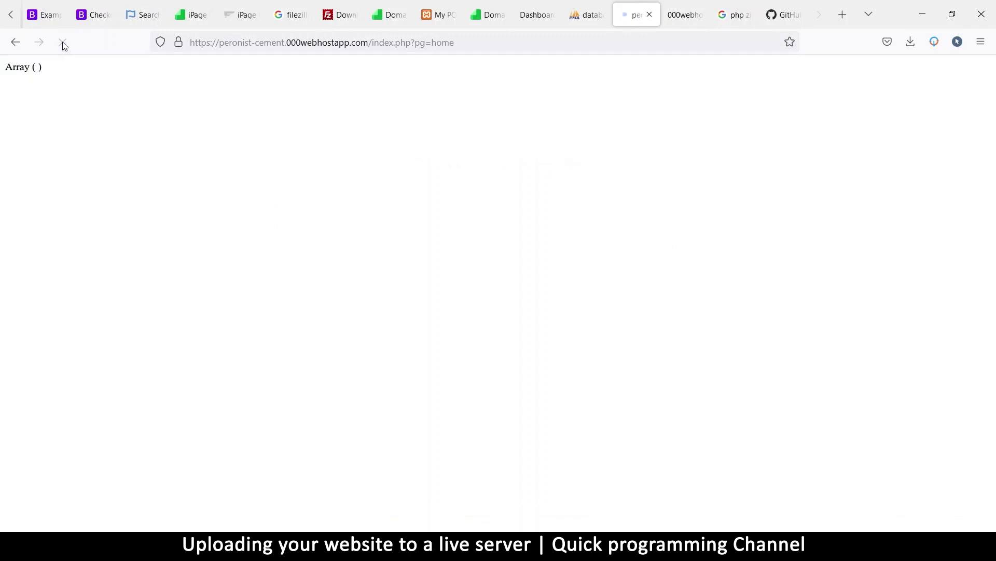
left_click_drag(45, 72, 2, 71)
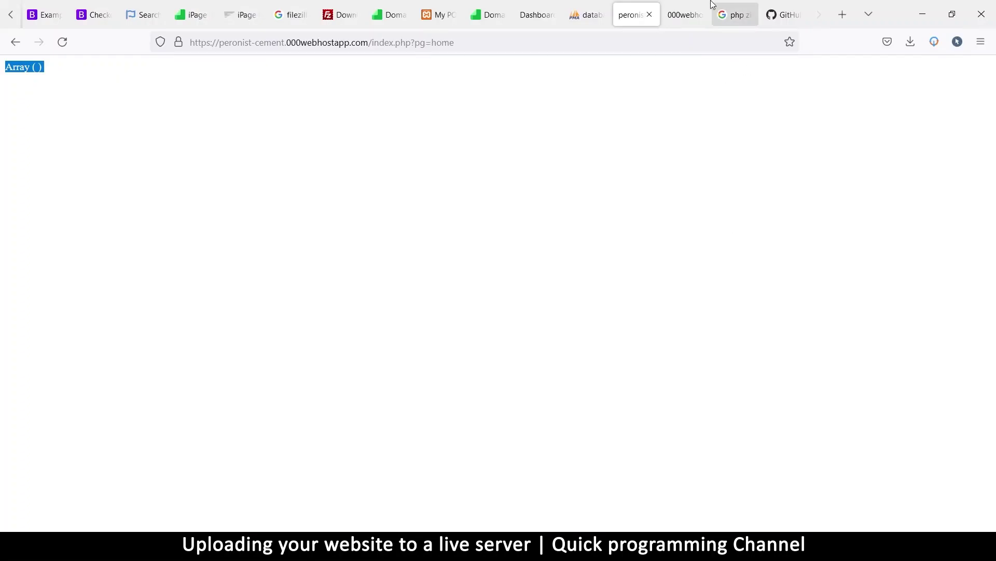
Step: Remove the line 2 debug statement from functions.php, save, and close the editor
left_click(685, 14)
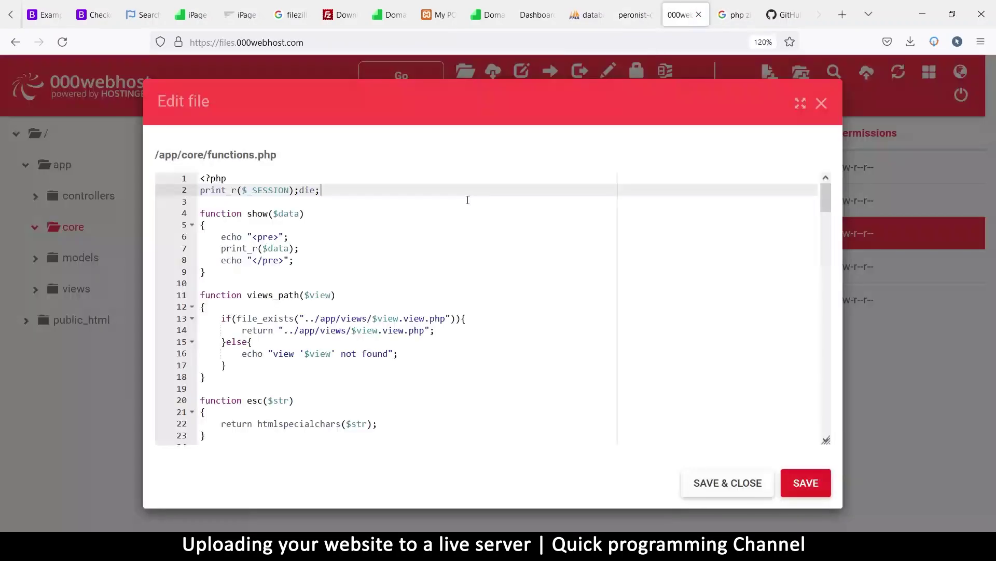
left_click_drag(332, 190, 192, 190)
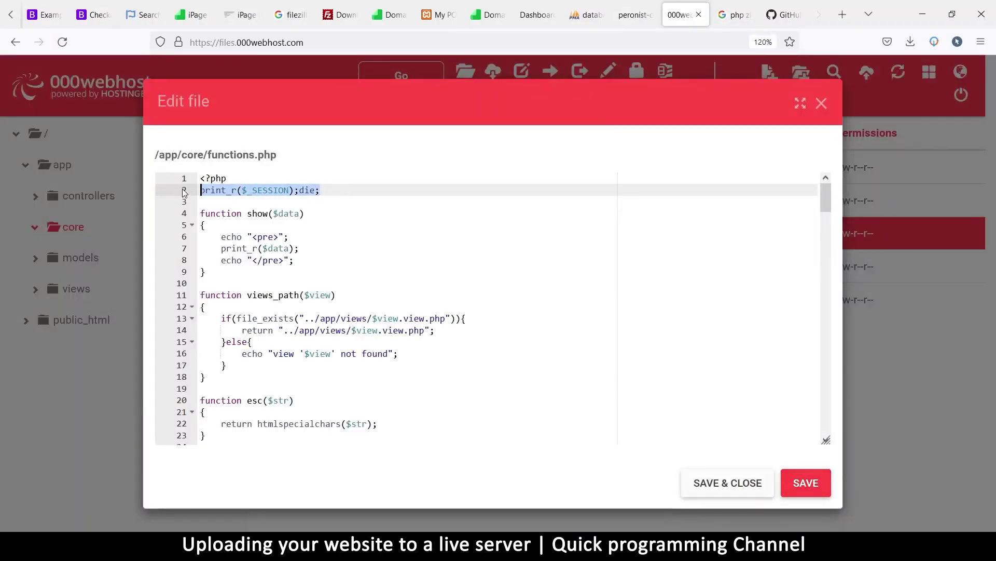
key("BackSpace")
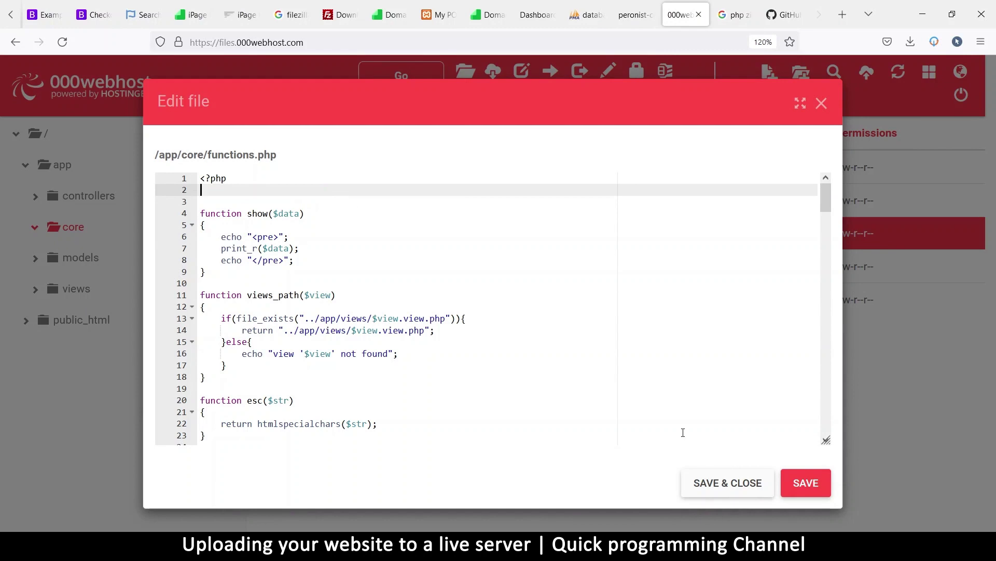
left_click(732, 484)
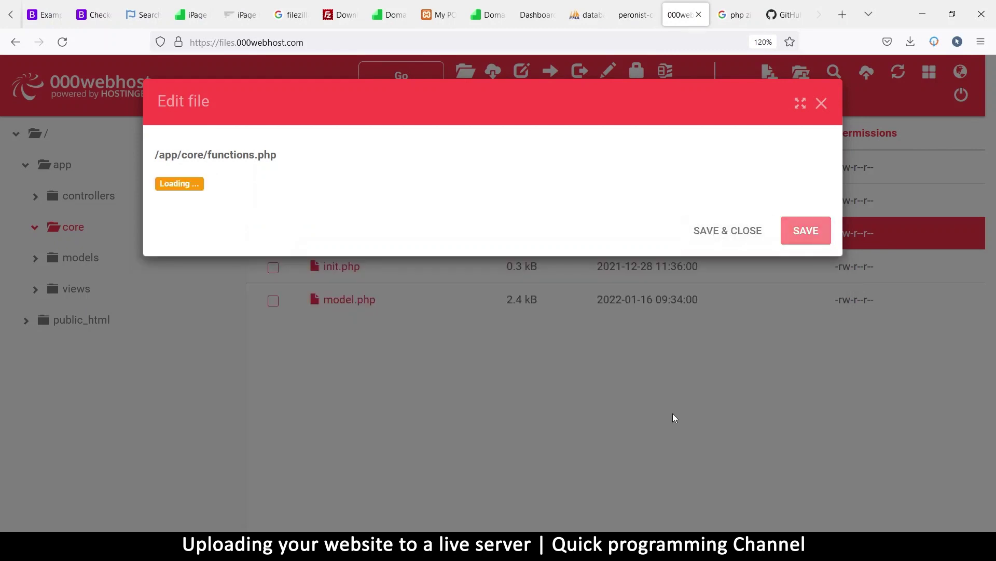
left_click(825, 102)
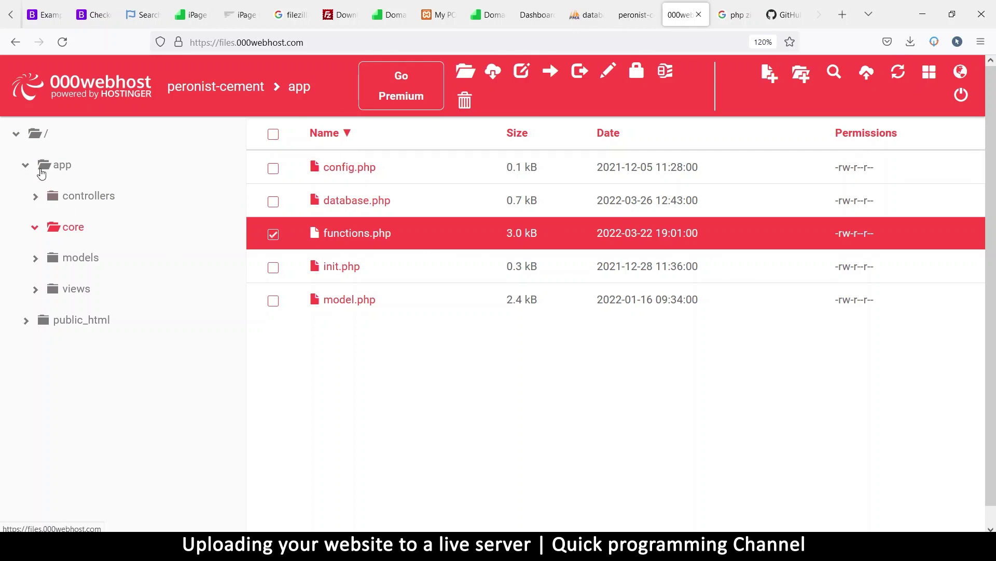
Step: Scroll through the peronist-cement site dashboard, then bring XAMPP Control Panel forward and nudge it left
left_click(19, 134)
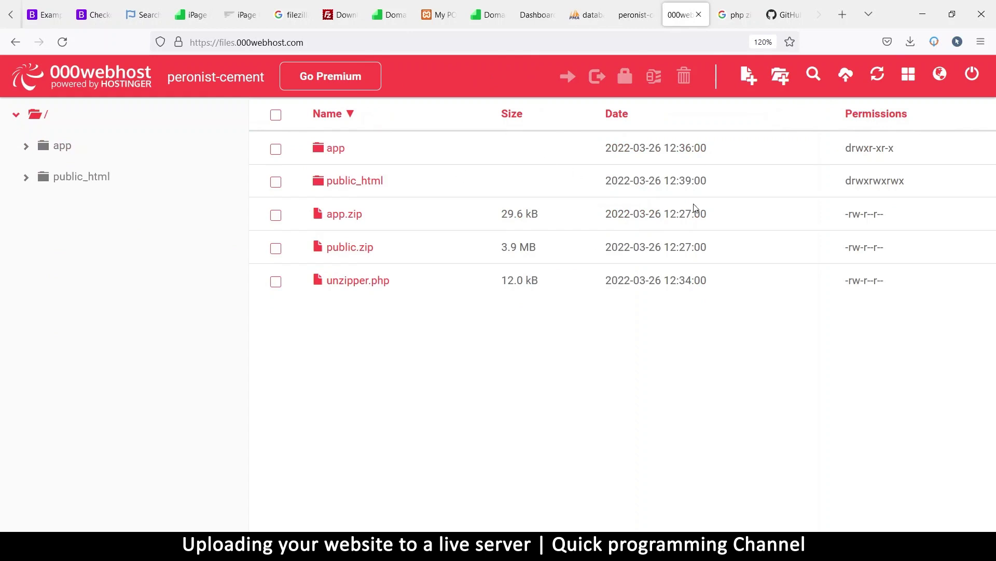
left_click(640, 8)
left_click(546, 5)
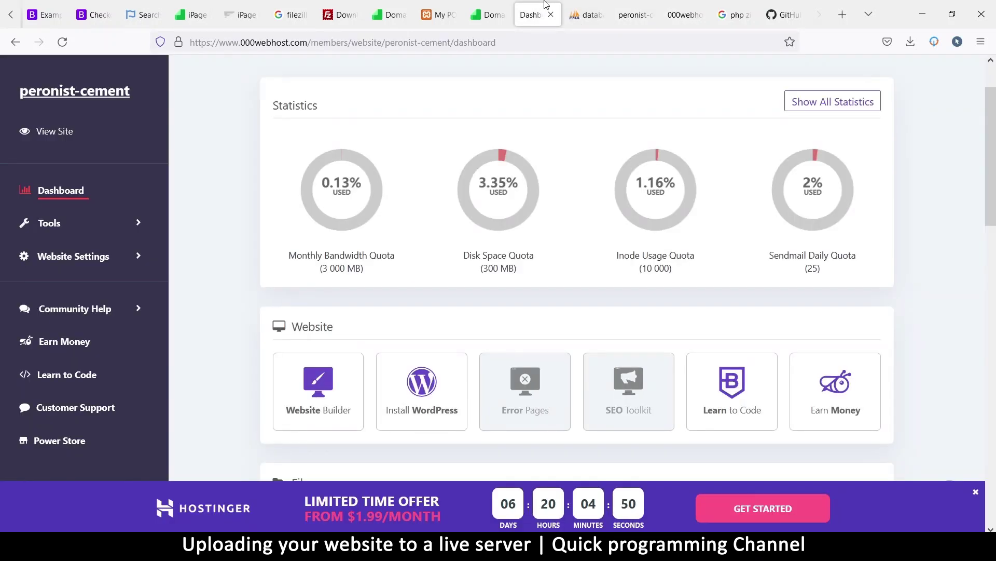
scroll(444, 264, "down", 5)
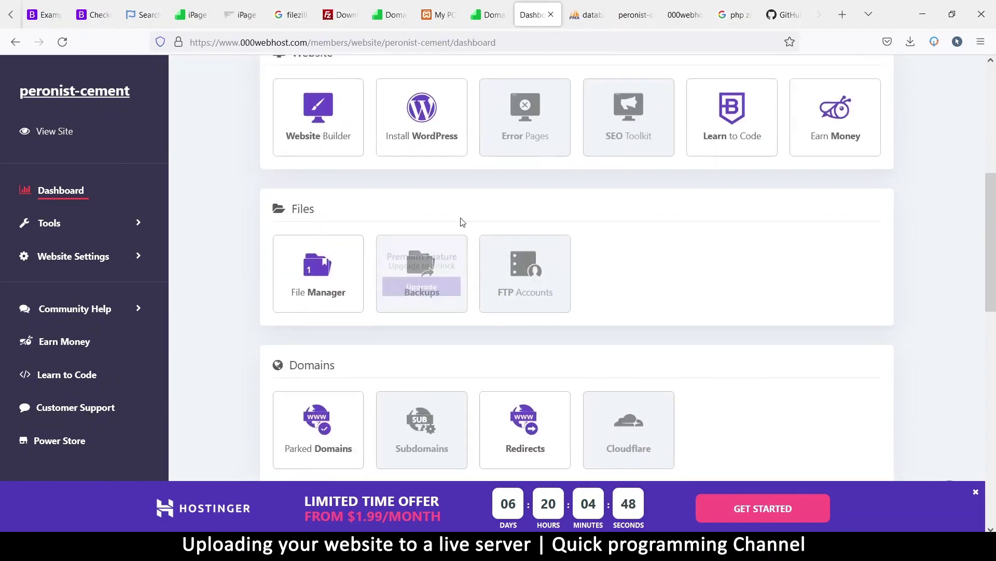
scroll(415, 255, "down", 4)
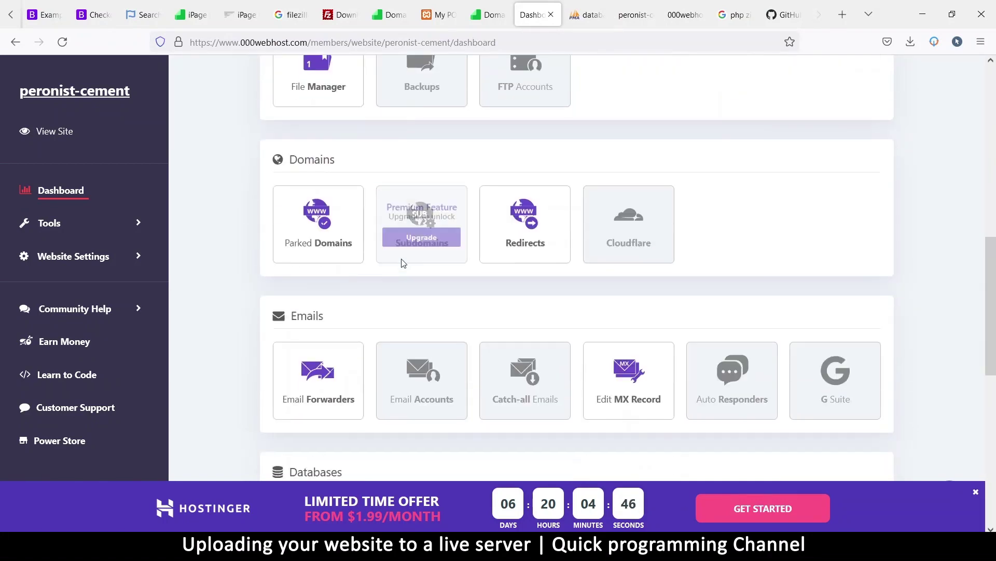
scroll(403, 263, "down", 3)
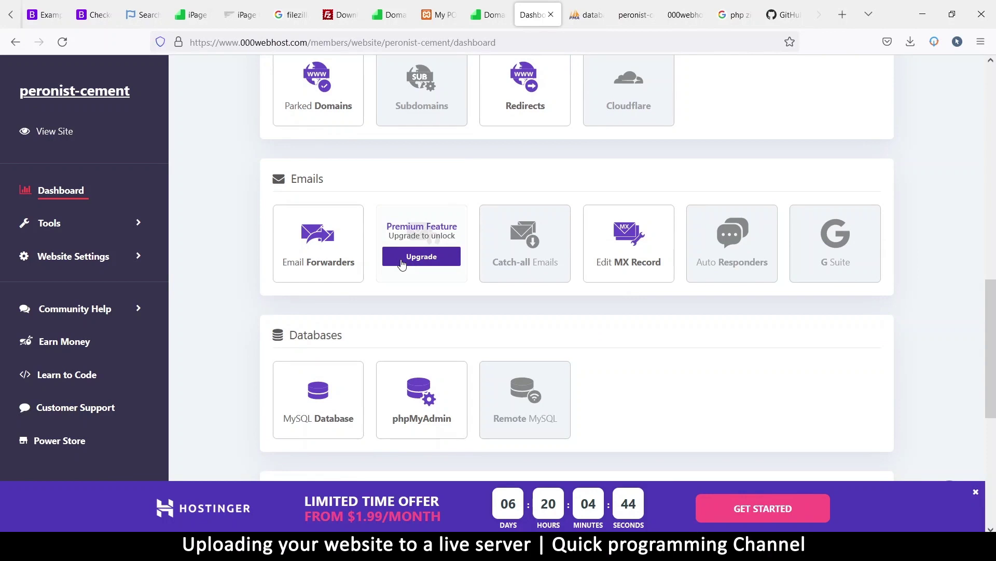
scroll(402, 263, "up", 10)
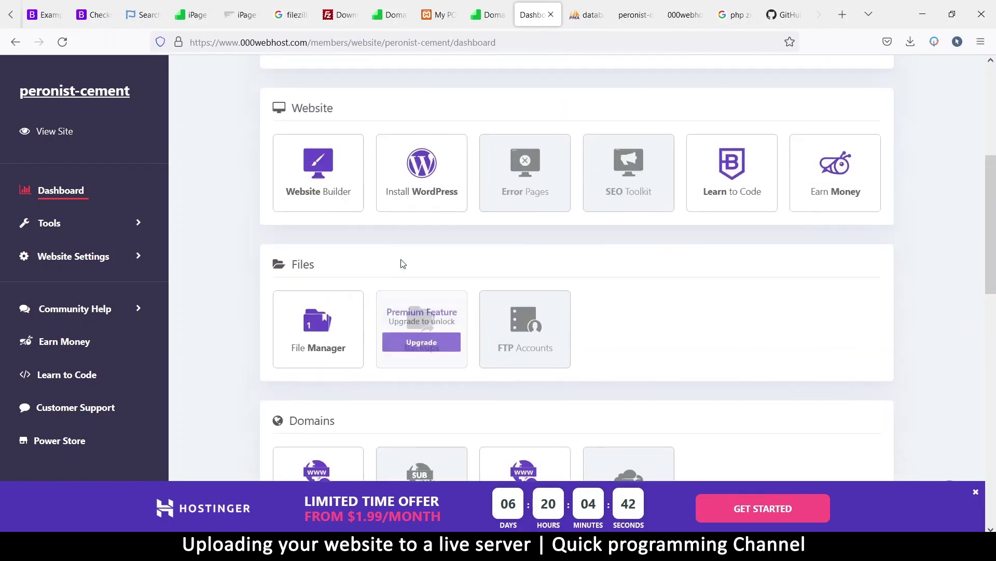
scroll(403, 264, "up", 3)
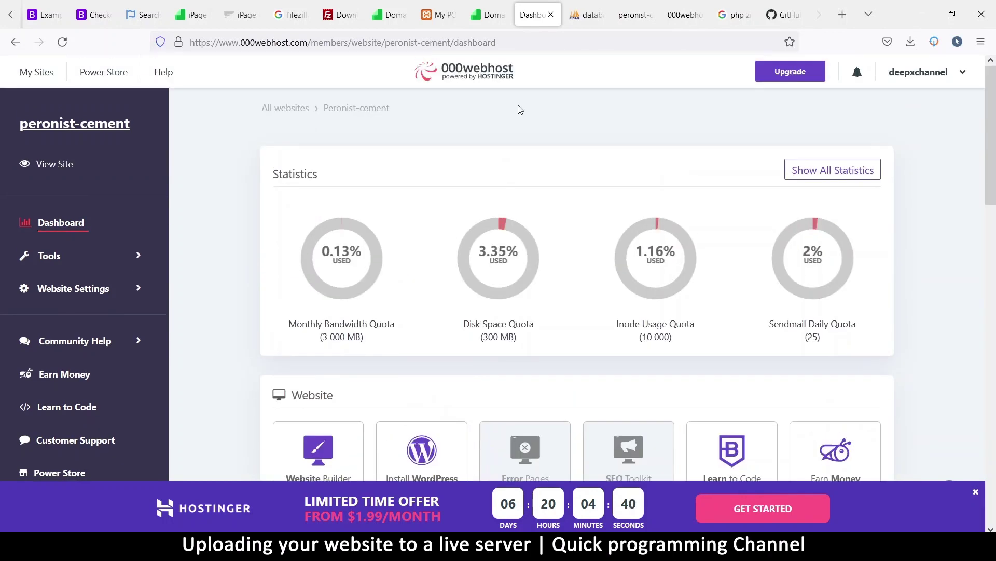
left_click(757, 550)
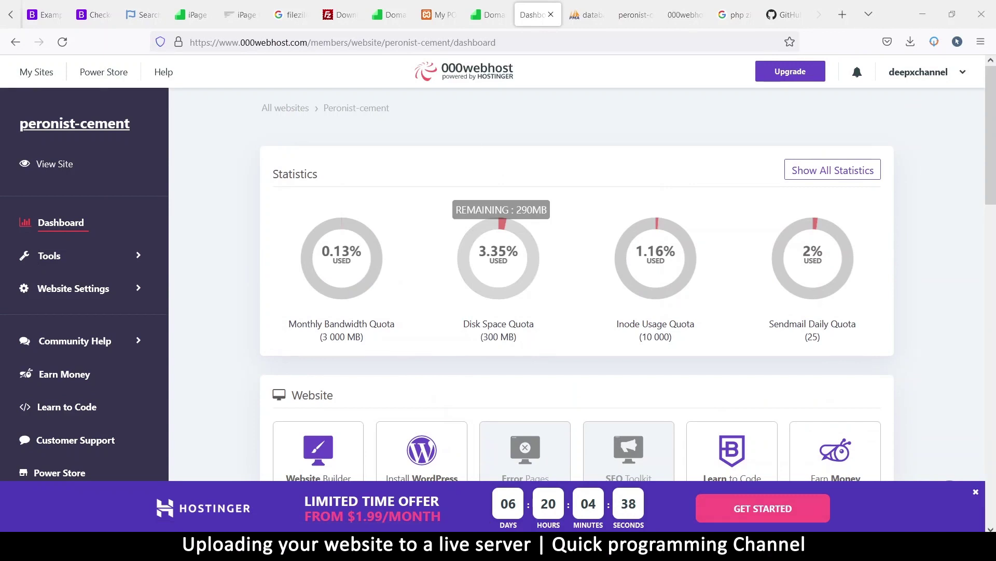
left_click_drag(593, 125, 575, 124)
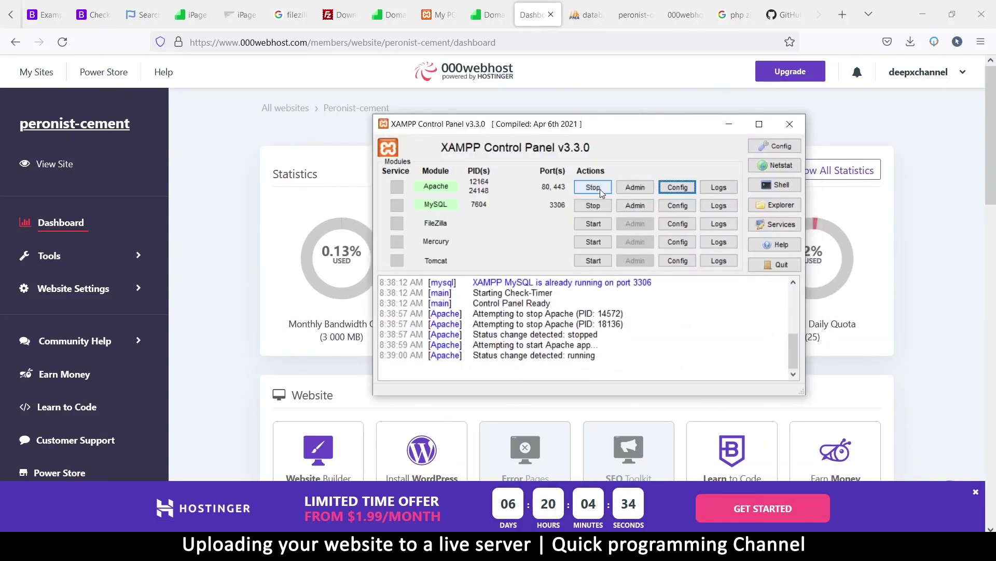
Step: Open php.ini from XAMPP's Apache Config and search for 'sess' down to the [Session] section
left_click(680, 189)
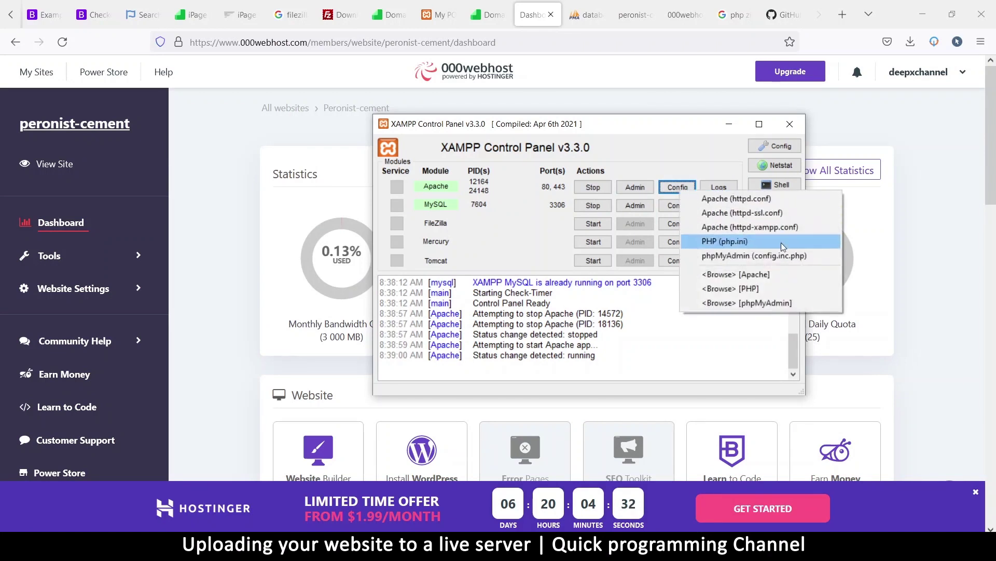
left_click(744, 240)
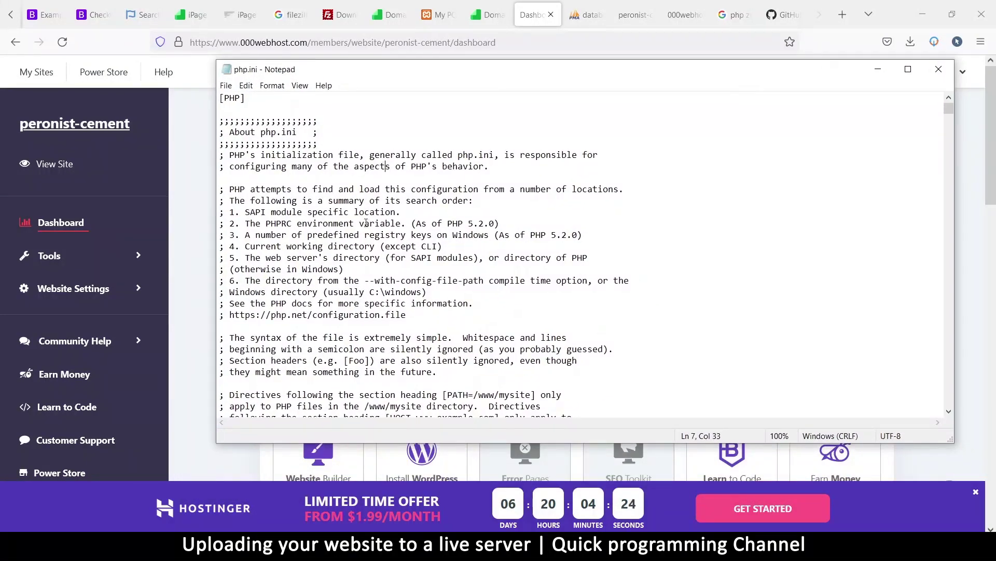
key("ctrl+f")
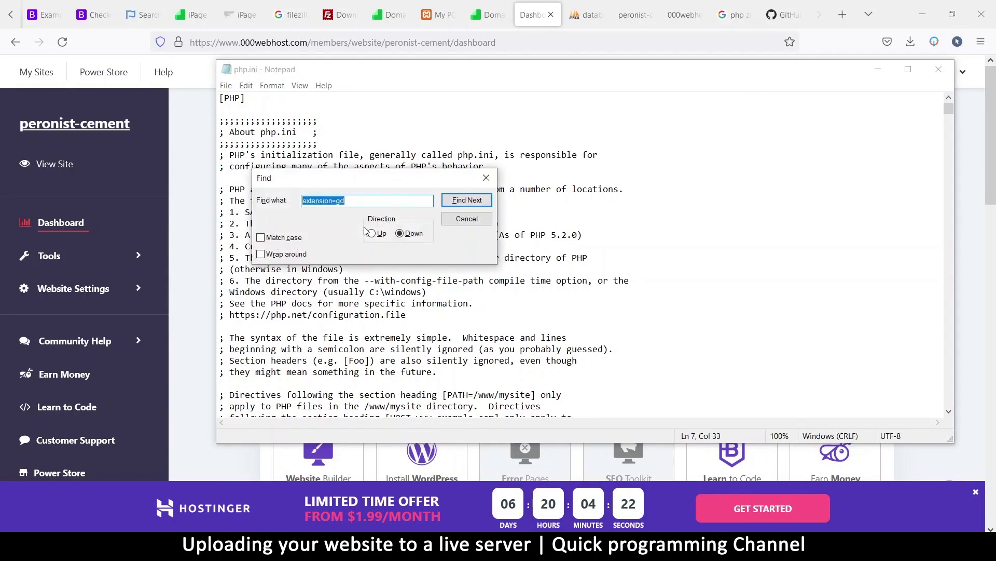
type("session")
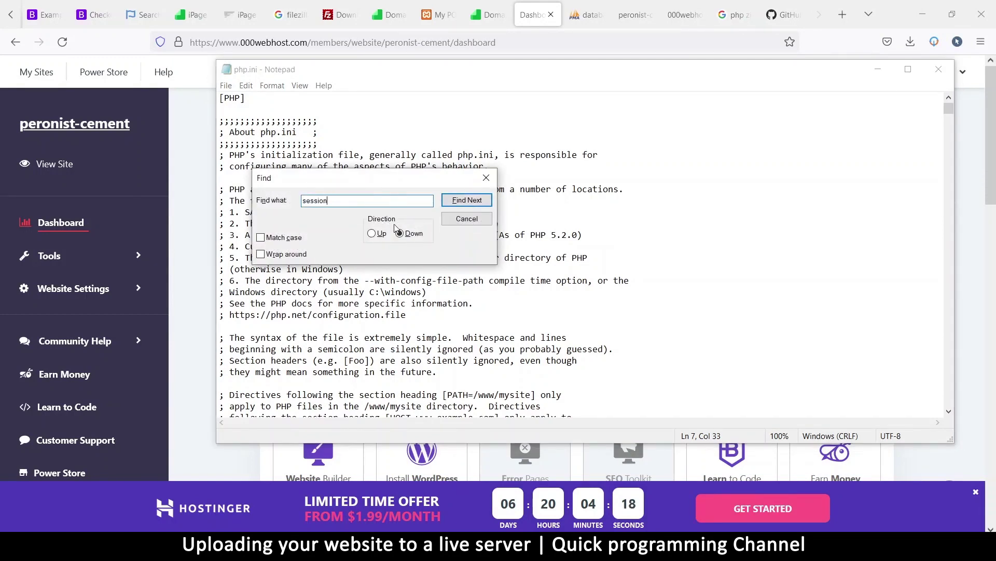
left_click(466, 200)
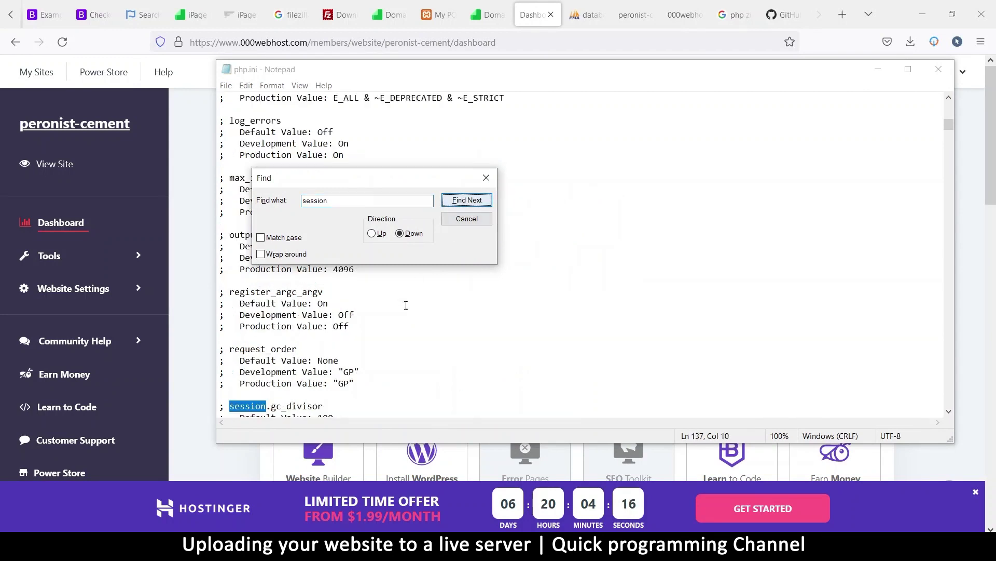
scroll(379, 338, "down", 2)
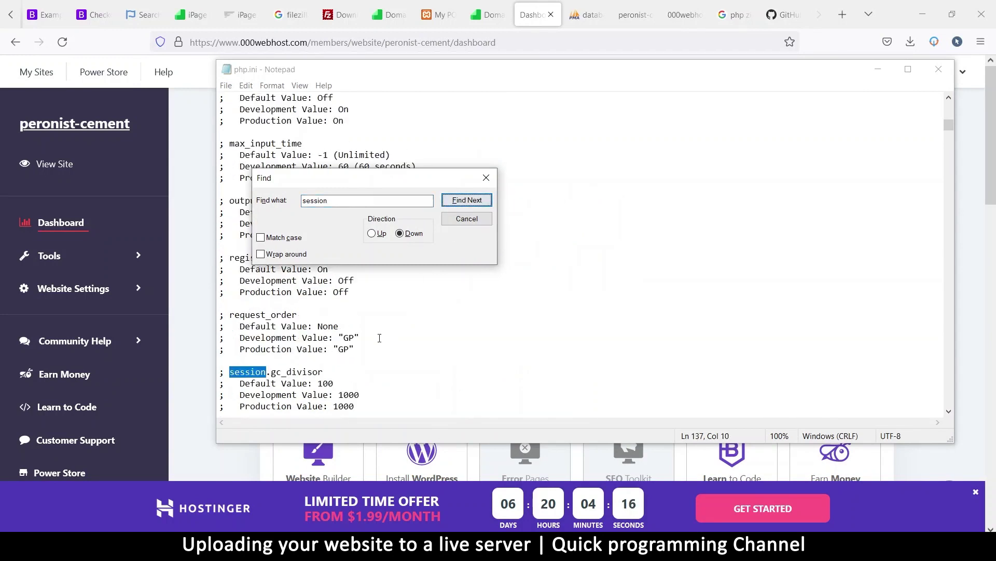
left_click(458, 201)
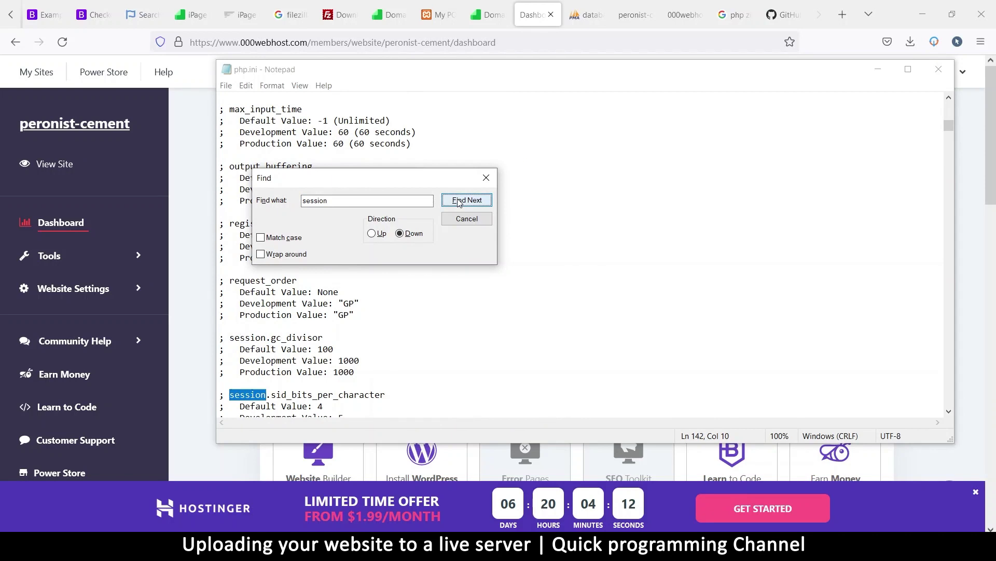
left_click(459, 201)
left_click(459, 202)
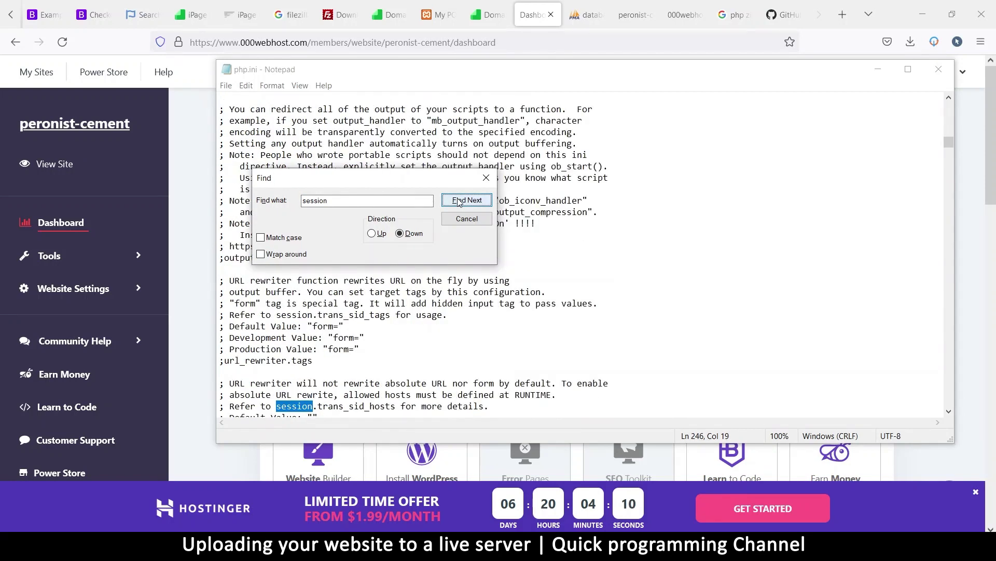
left_click(459, 201)
Step: Step through the session matches until reaching session.save_path="C:\xampp\tmp"
scroll(429, 305, "down", 2)
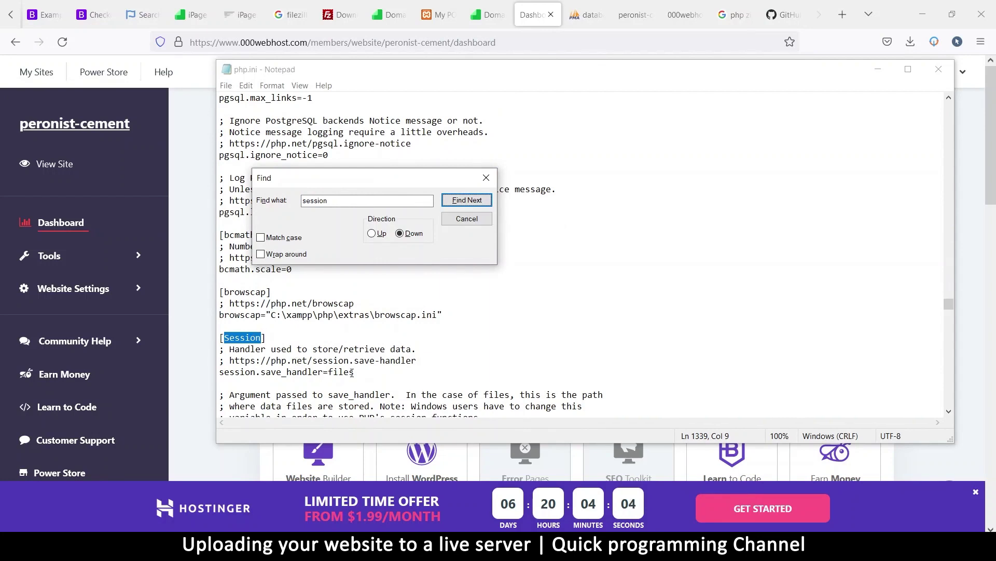
scroll(352, 372, "down", 2)
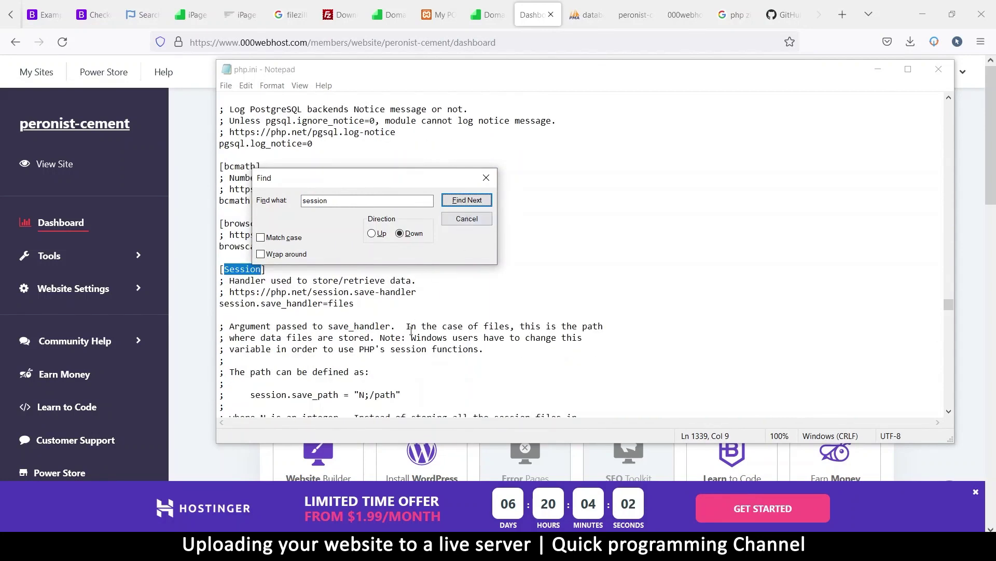
left_click(461, 203)
left_click(461, 204)
left_click(462, 203)
left_click(463, 203)
left_click(463, 202)
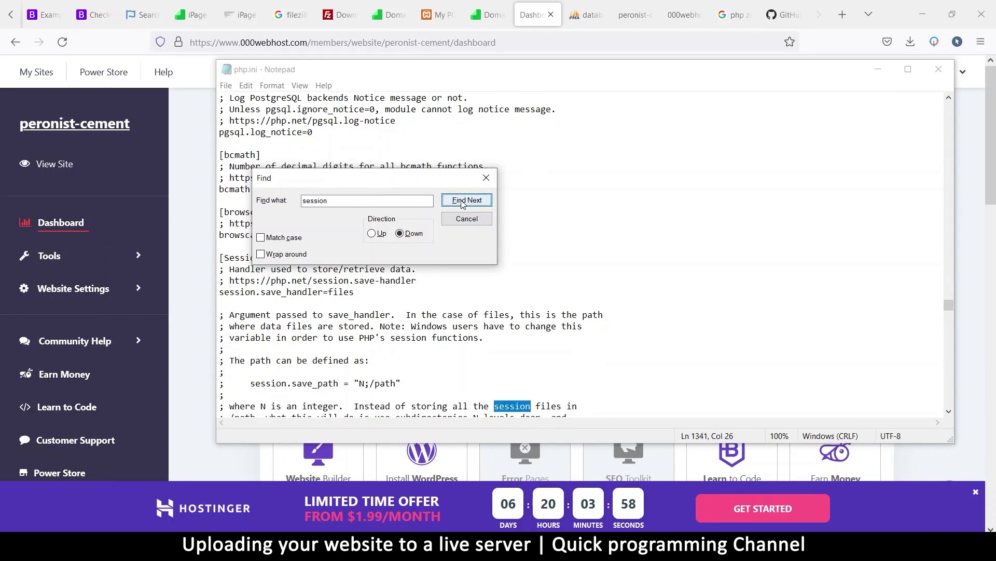
left_click(463, 203)
left_click(462, 202)
left_click(463, 202)
left_click(462, 203)
left_click(462, 202)
left_click(462, 202)
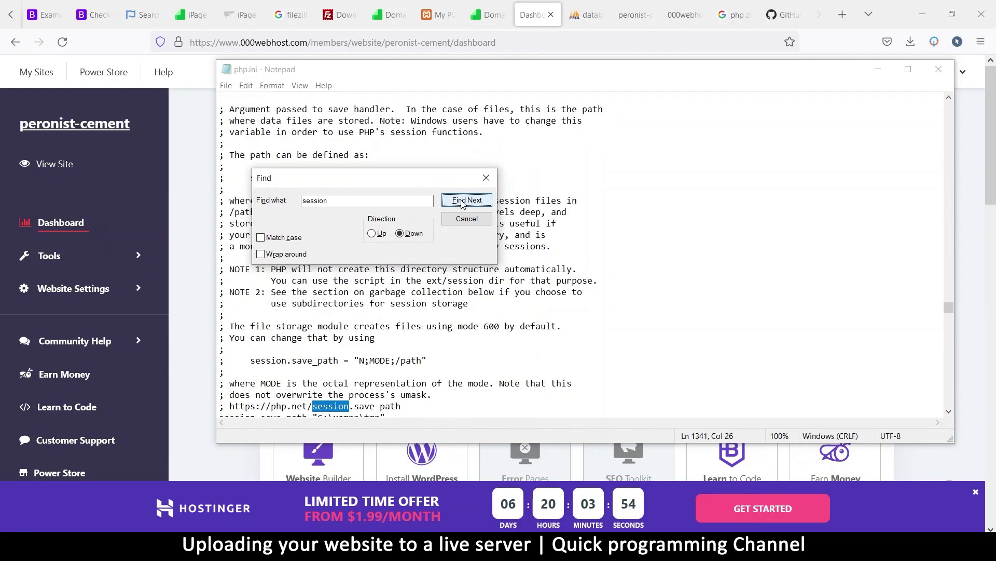
left_click(462, 202)
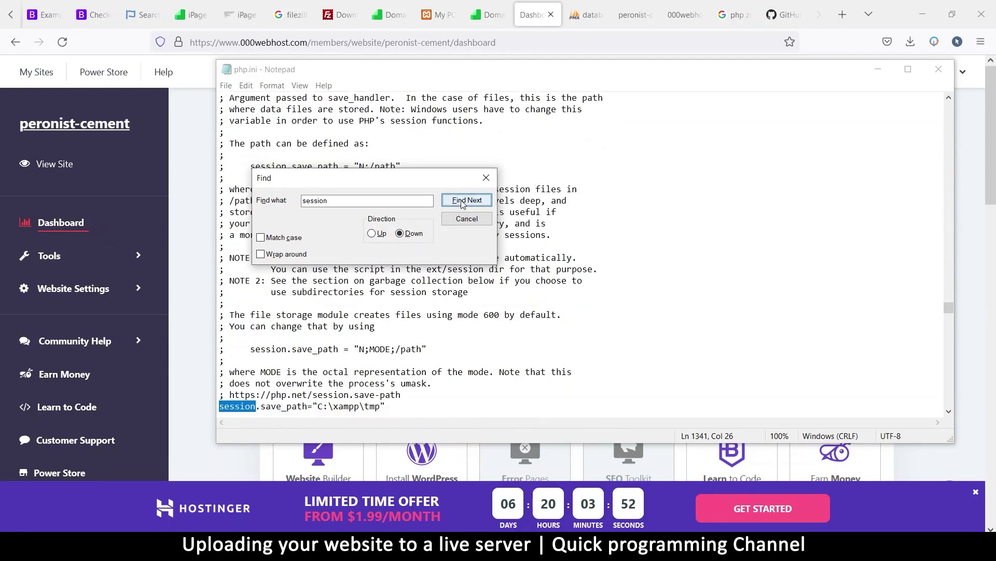
left_click(462, 202)
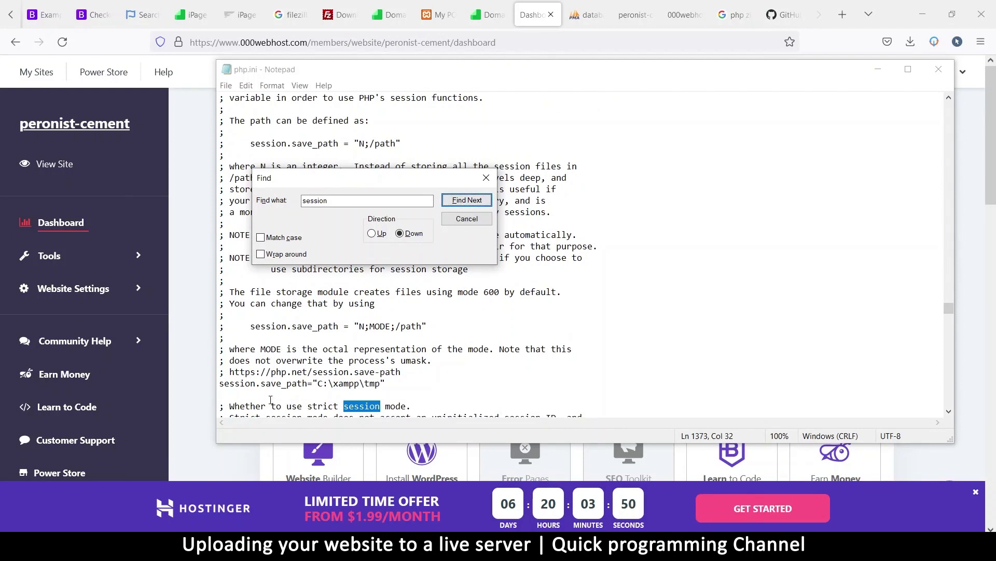
Step: Highlight the session.save_path setting and its tmp folder, then close the search
left_click_drag(222, 385, 382, 385)
left_click(344, 384)
left_click(457, 218)
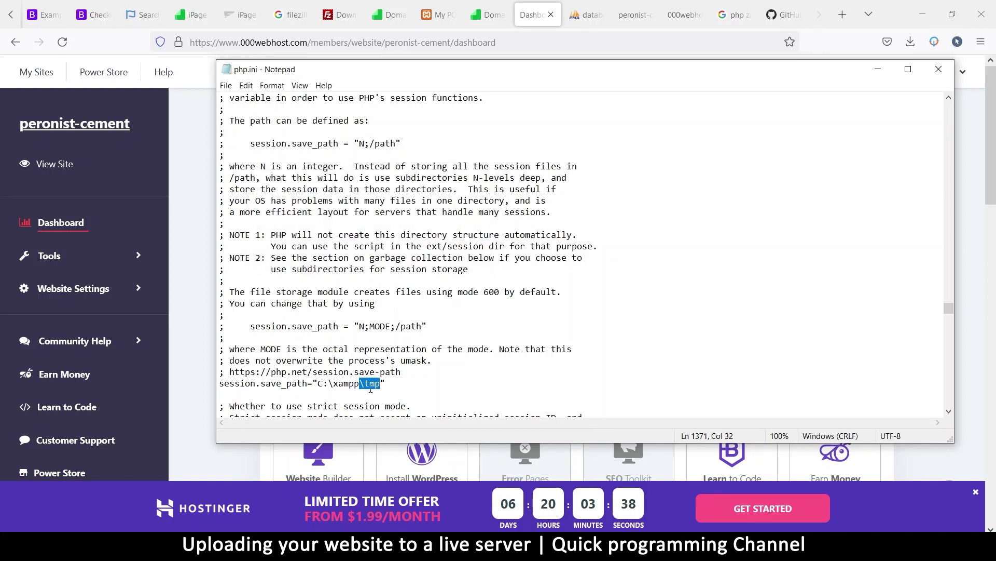
left_click(530, 4)
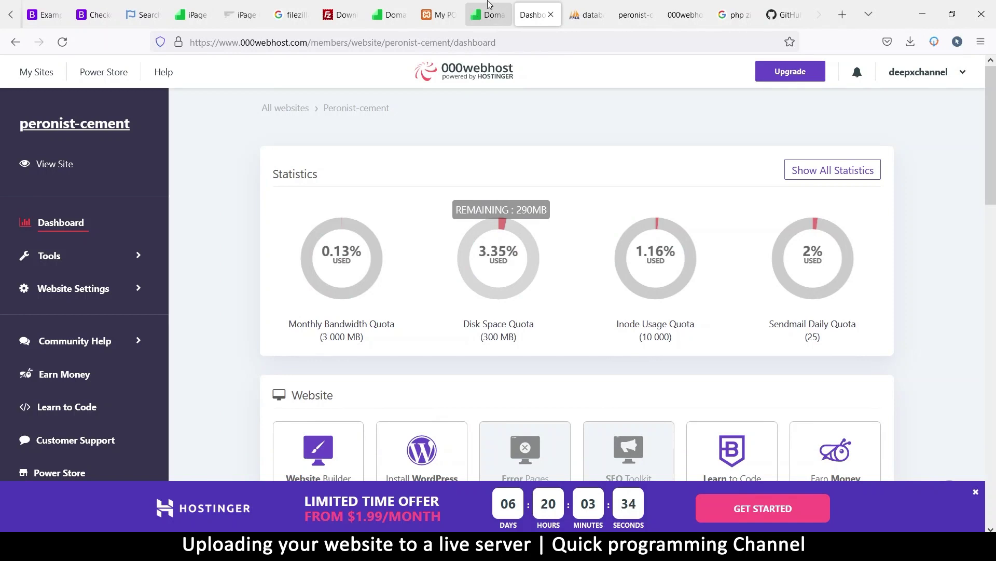
Step: Create a tmp folder at the 000webhost file manager root and reload the live My POS site
left_click(643, 4)
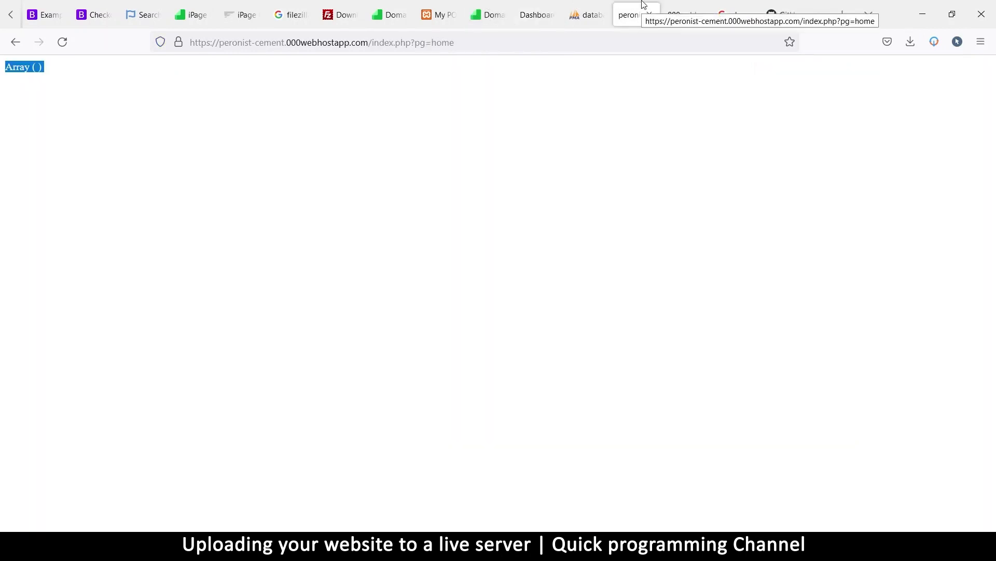
left_click(676, 6)
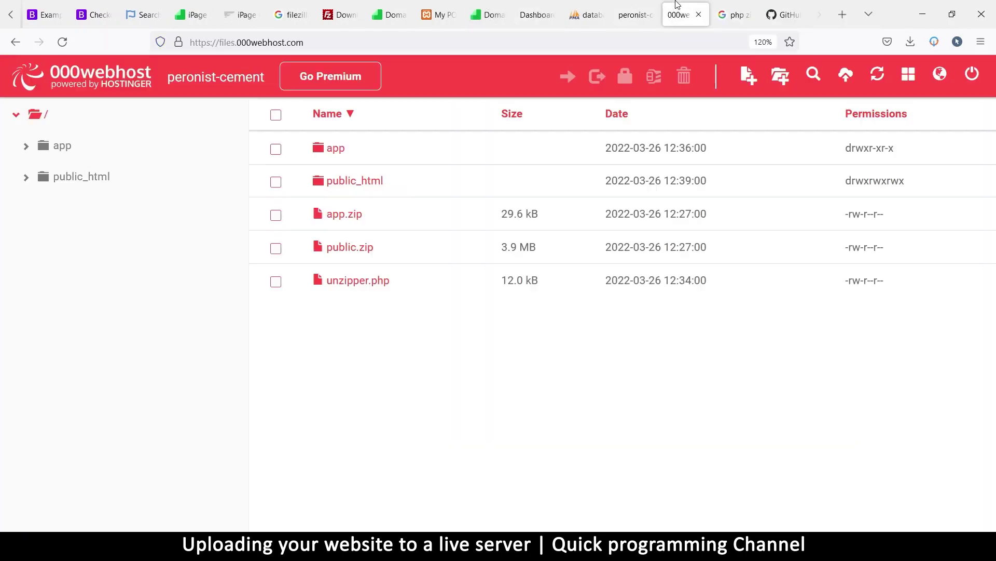
left_click(38, 114)
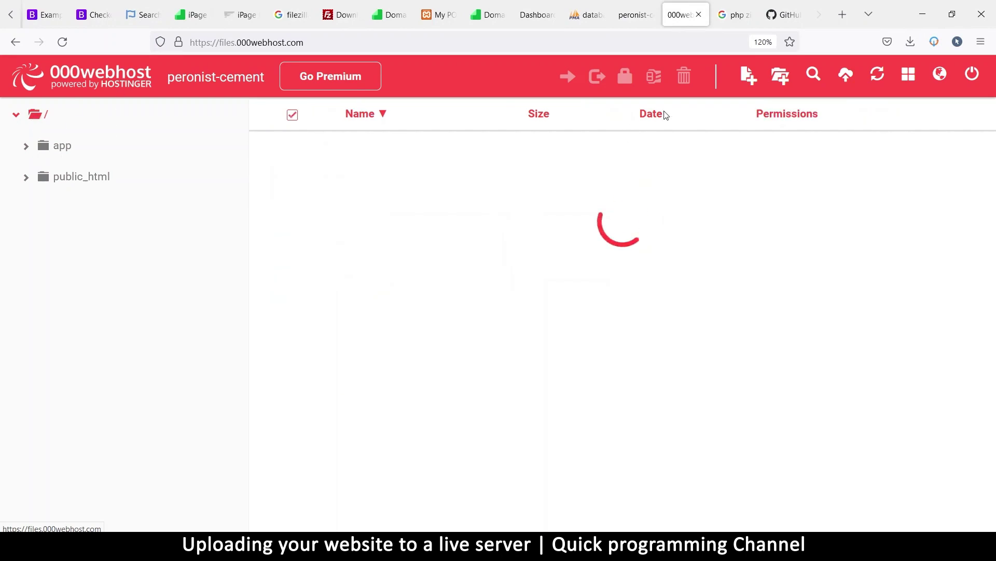
left_click(781, 76)
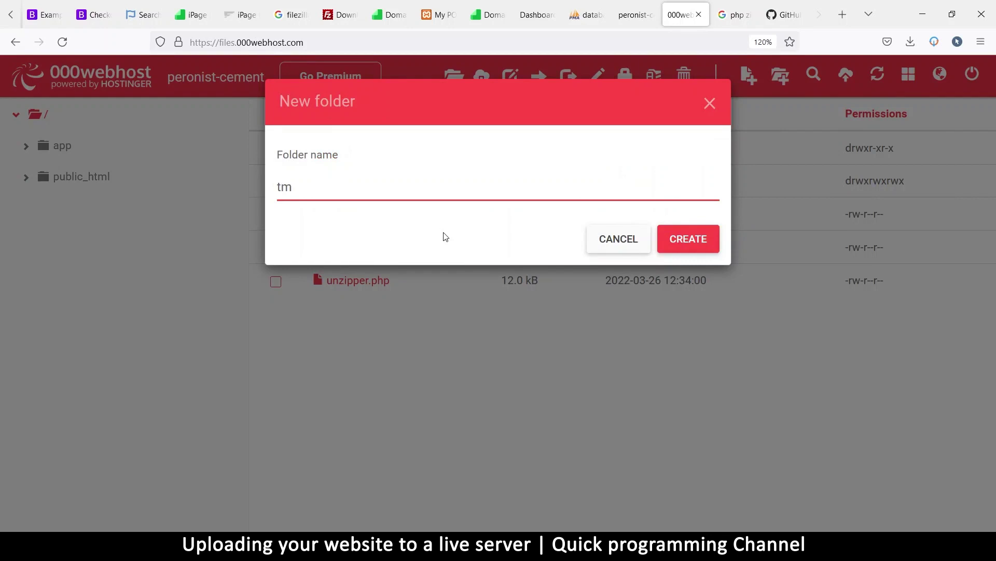
left_click(667, 239)
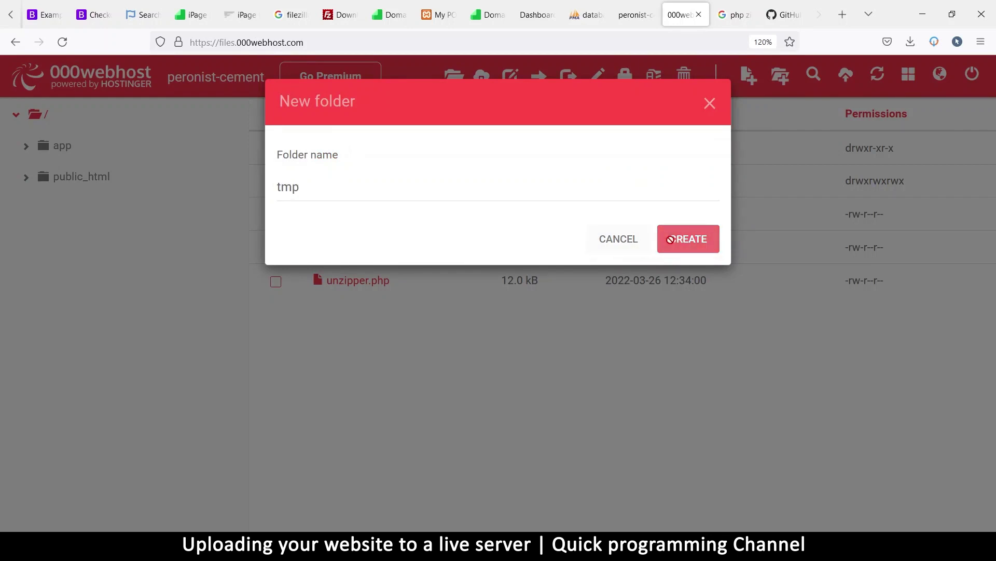
left_click(661, 241)
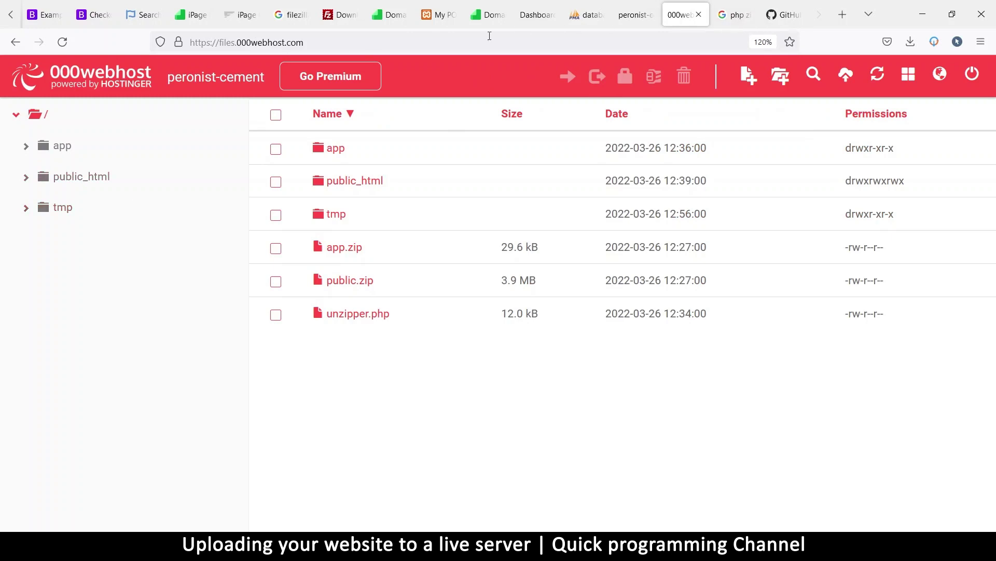
left_click(651, 7)
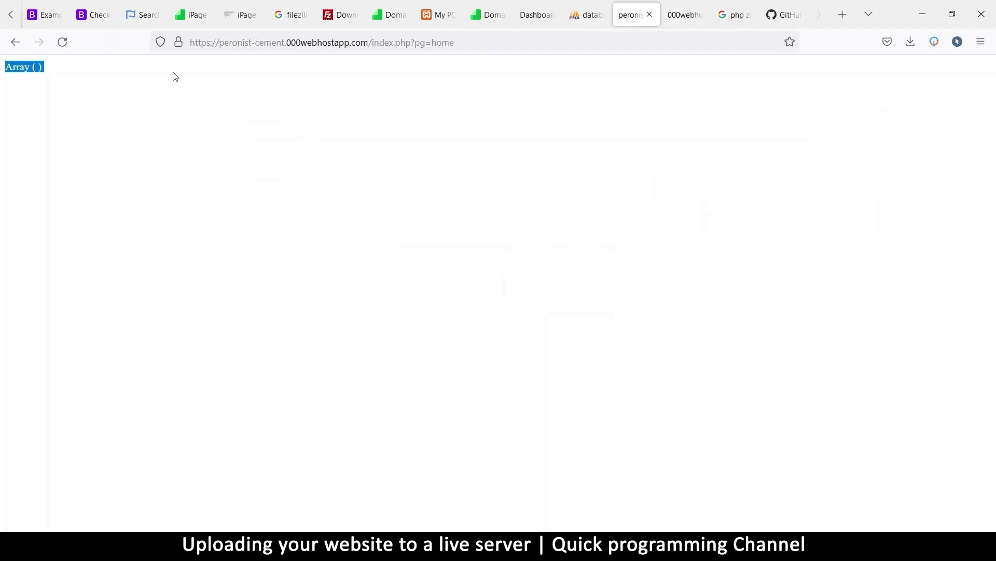
left_click(65, 46)
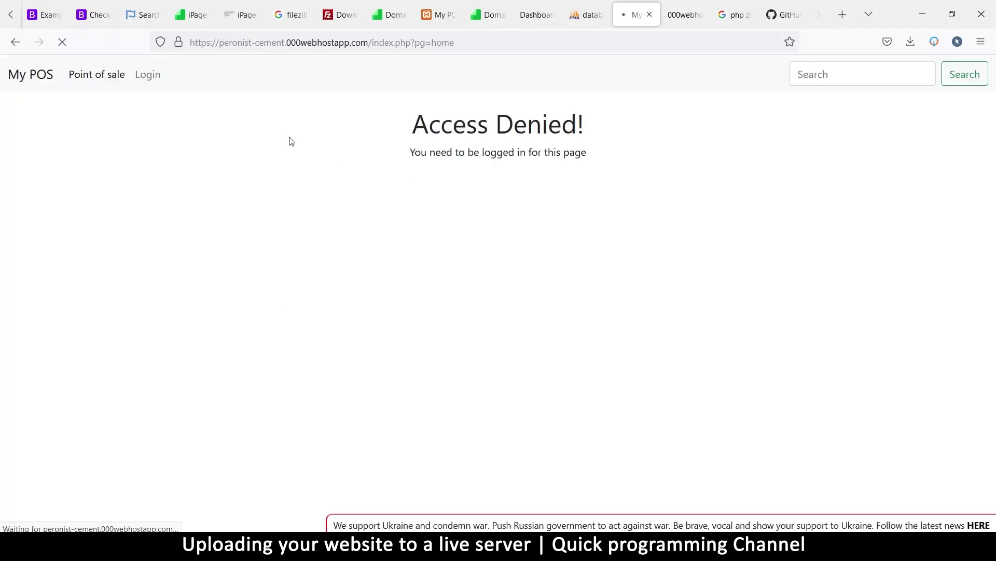
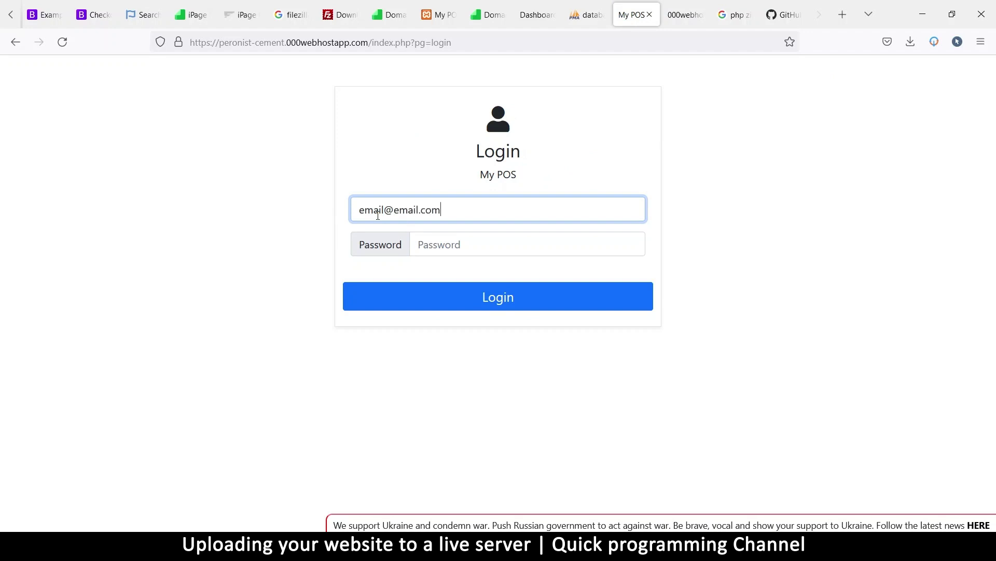
Step: Log in to the live My POS site with the admin email and password, declining Firefox's save-login offer
key("Tab")
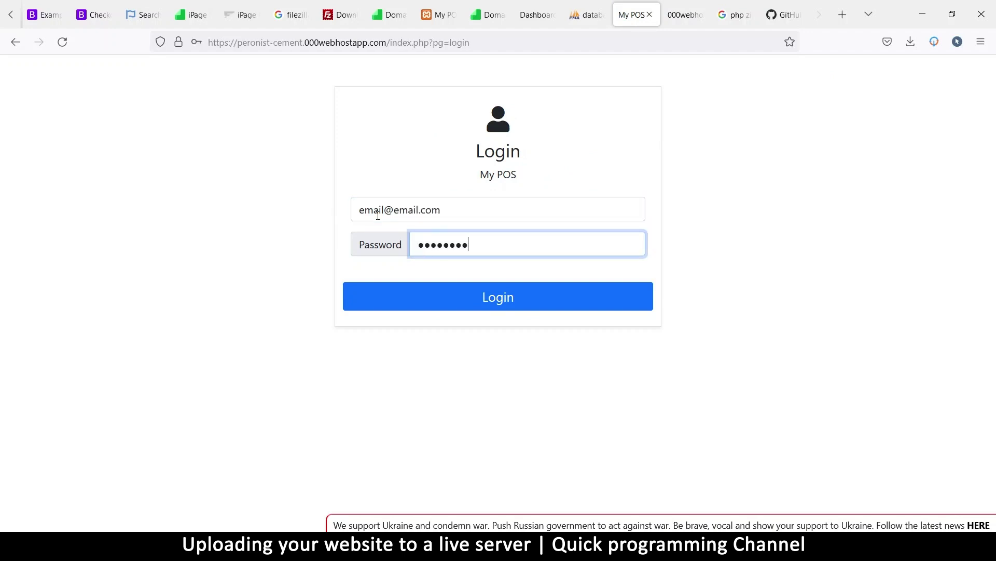
left_click(500, 296)
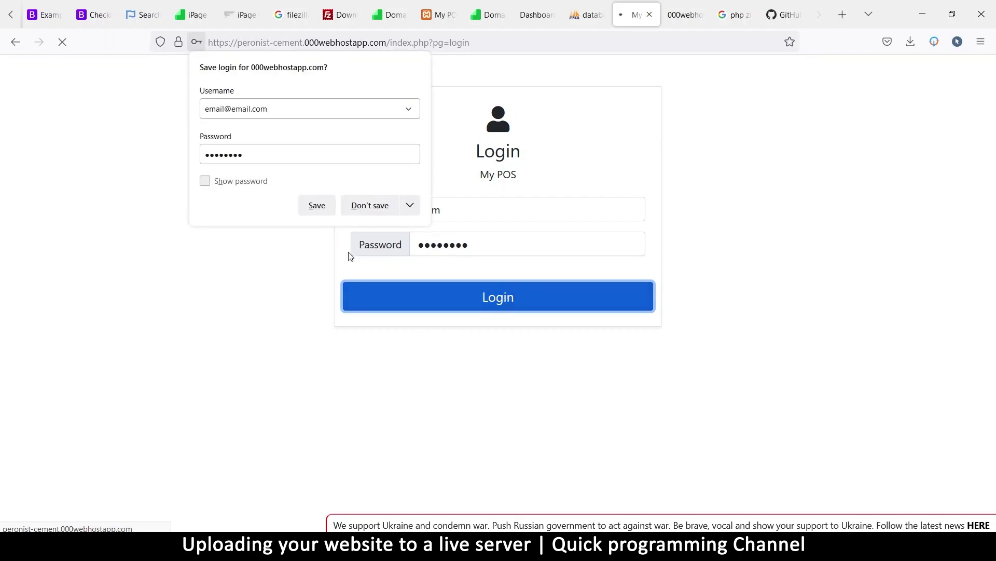
left_click(365, 206)
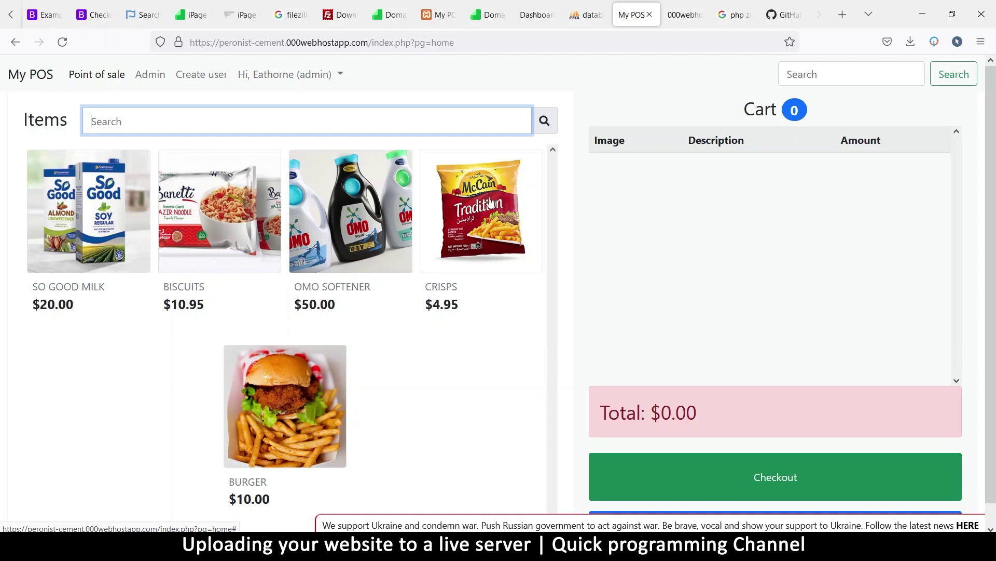
Step: Inspect the 0.3 kB session file in 000webhost's tmp folder, then return to the My POS tab
left_click(679, 14)
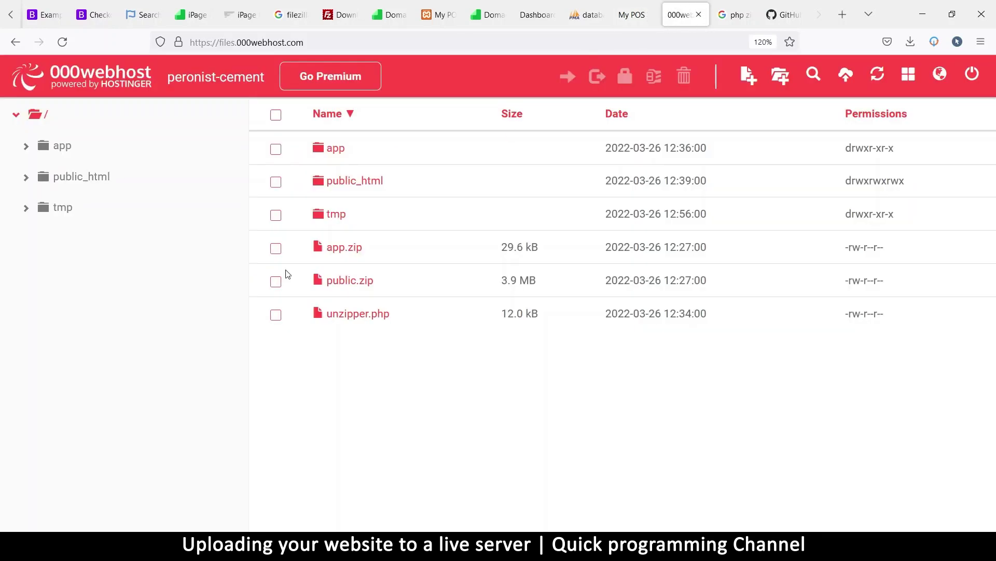
left_click(66, 211)
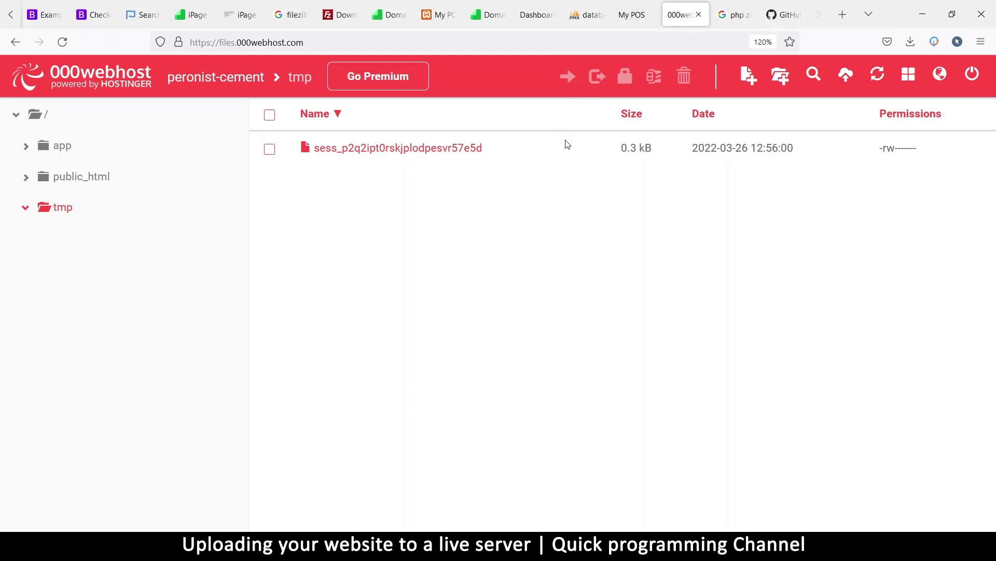
left_click(630, 15)
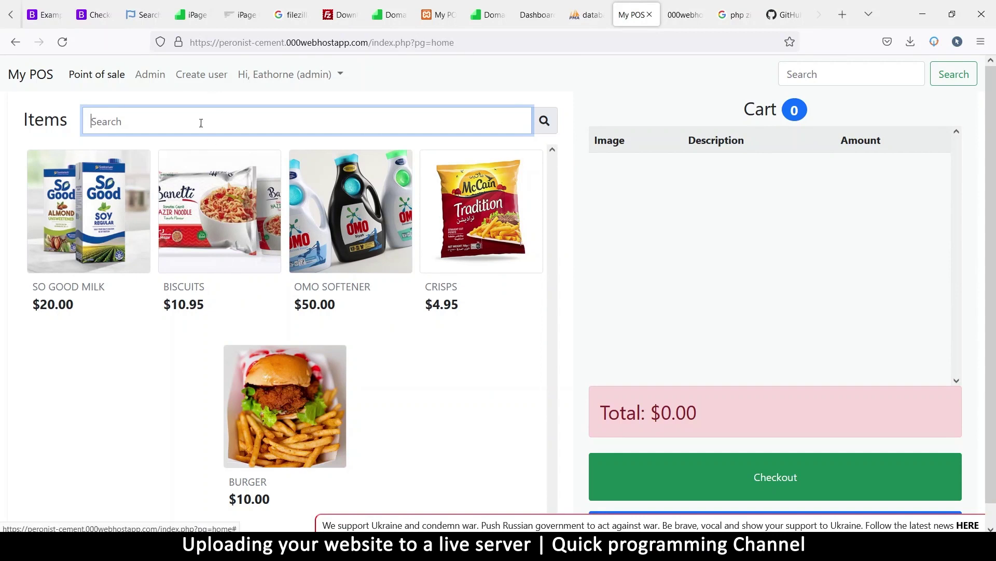
Step: Add BISCUITS, SO GOOD MILK and other products to a $167.80 cart, then start checkout and cancel it
left_click(209, 215)
left_click(352, 208)
left_click(468, 208)
left_click(338, 217)
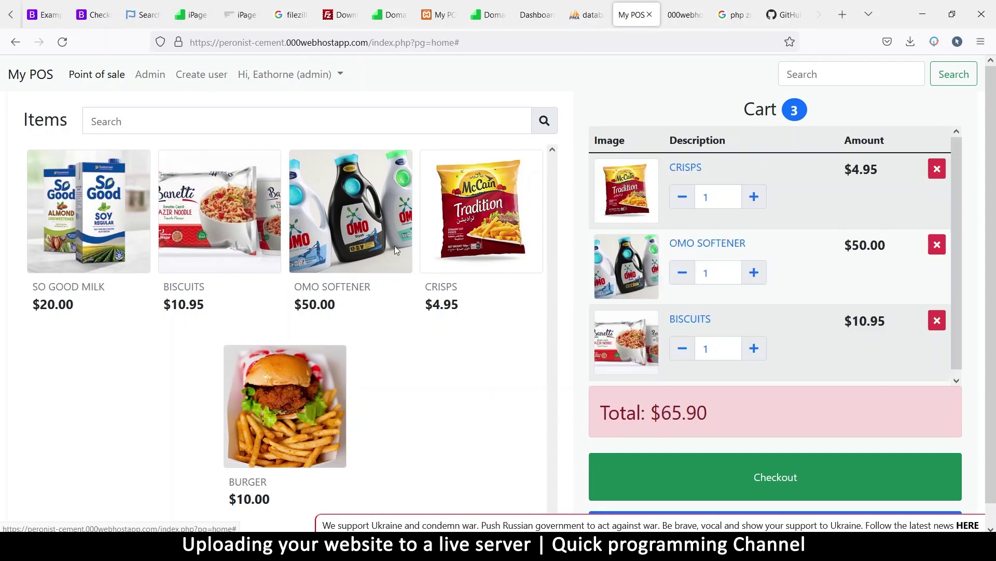
left_click(285, 405)
left_click(249, 239)
left_click(91, 232)
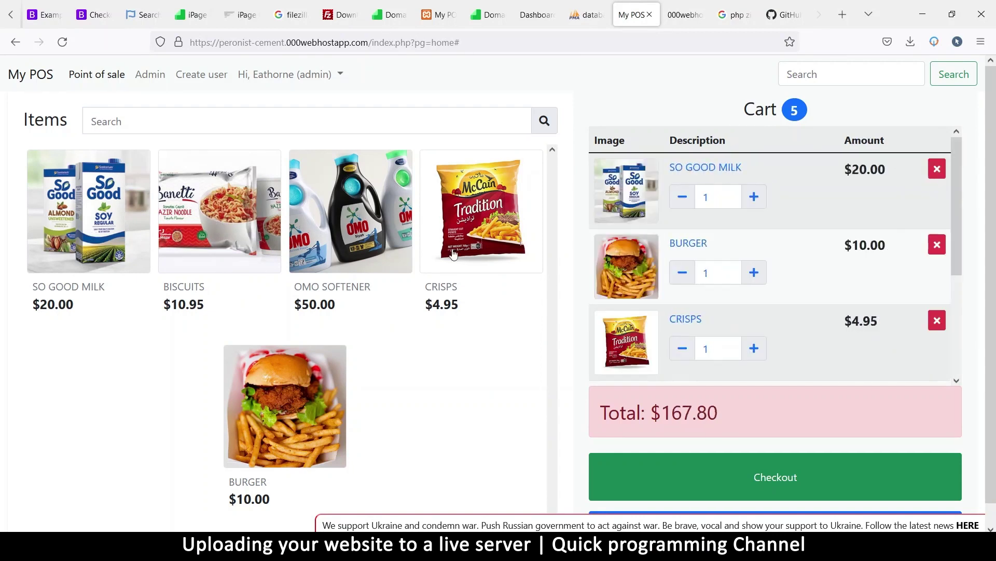
left_click(755, 477)
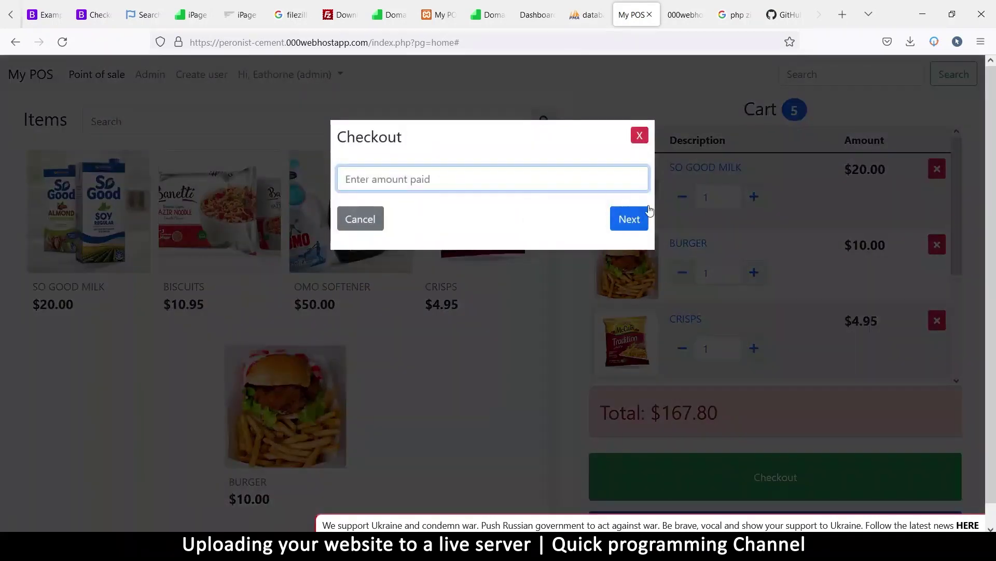
left_click(363, 223)
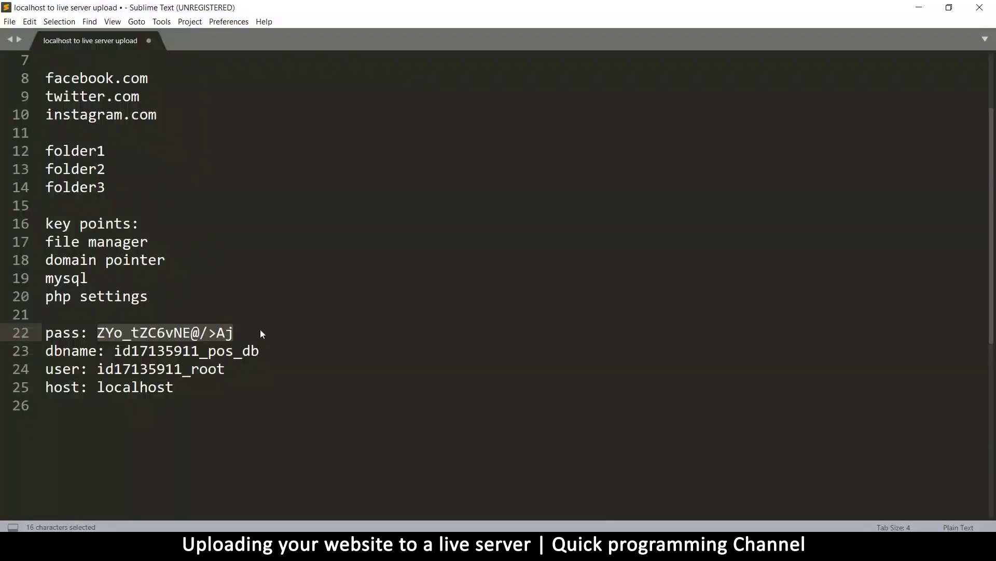
Step: Highlight the hosting, hard-drive space and domain name lines at the top of the upload notes
left_click(148, 332)
scroll(176, 238, "up", 2)
scroll(172, 232, "down", 1)
scroll(172, 232, "up", 1)
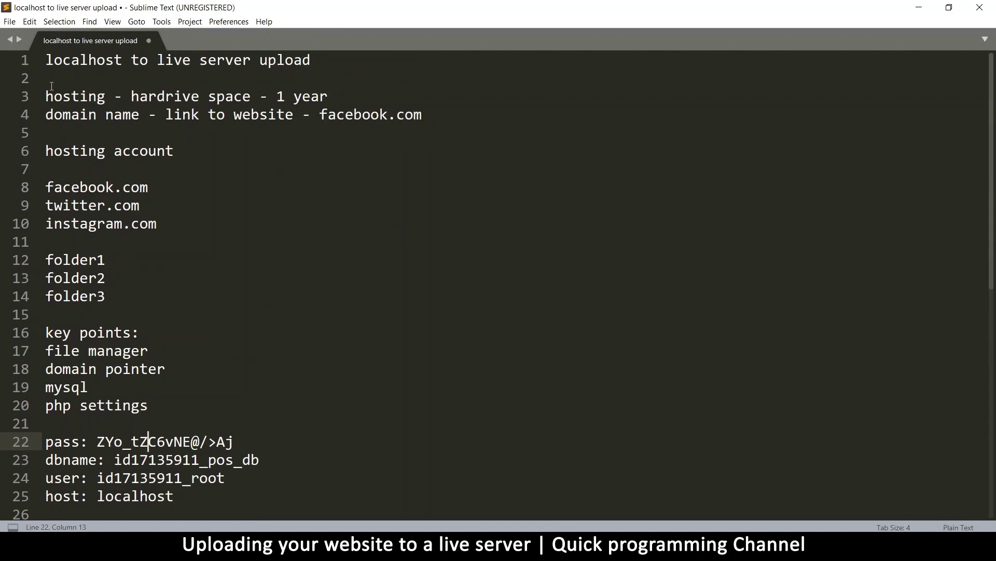
left_click_drag(46, 99, 30, 117)
left_click(68, 103)
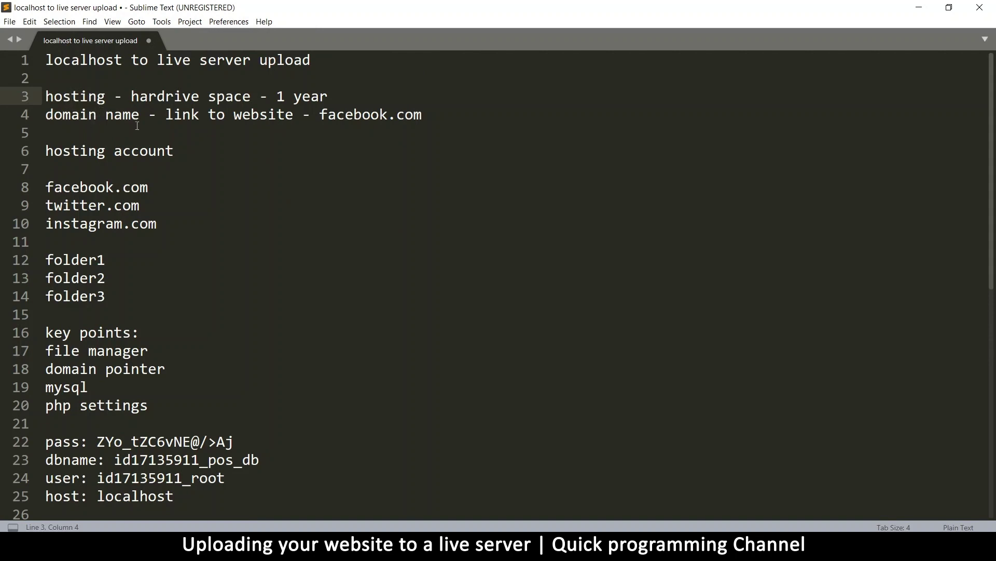
left_click_drag(140, 116, 34, 111)
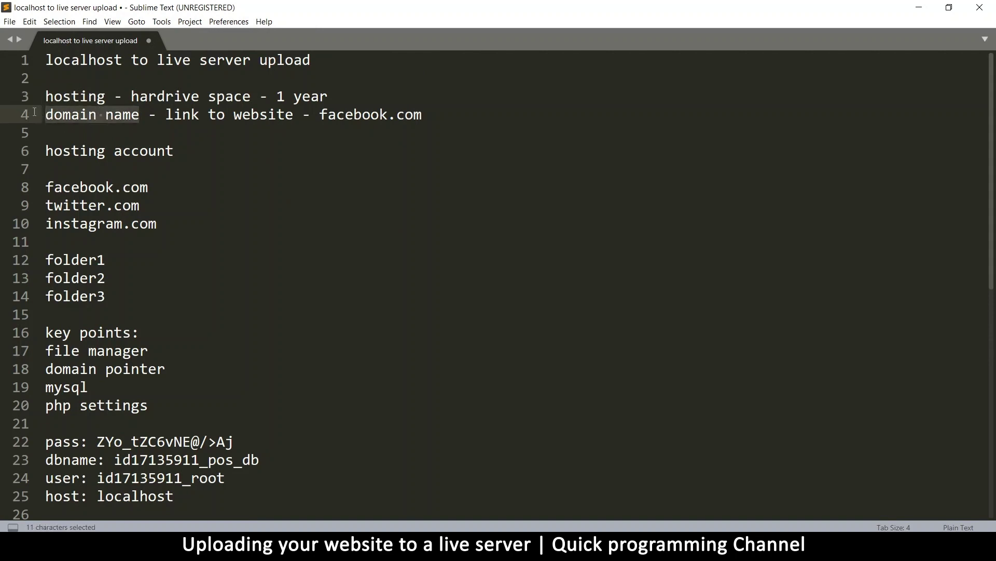
left_click(97, 117)
left_click_drag(139, 117, 28, 117)
left_click_drag(106, 96, 17, 99)
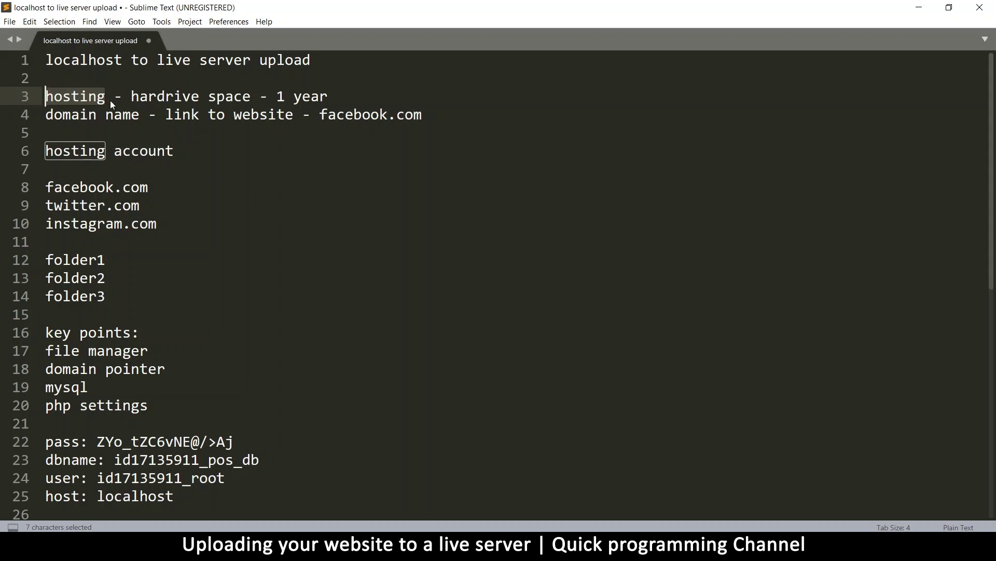
left_click_drag(131, 97, 254, 97)
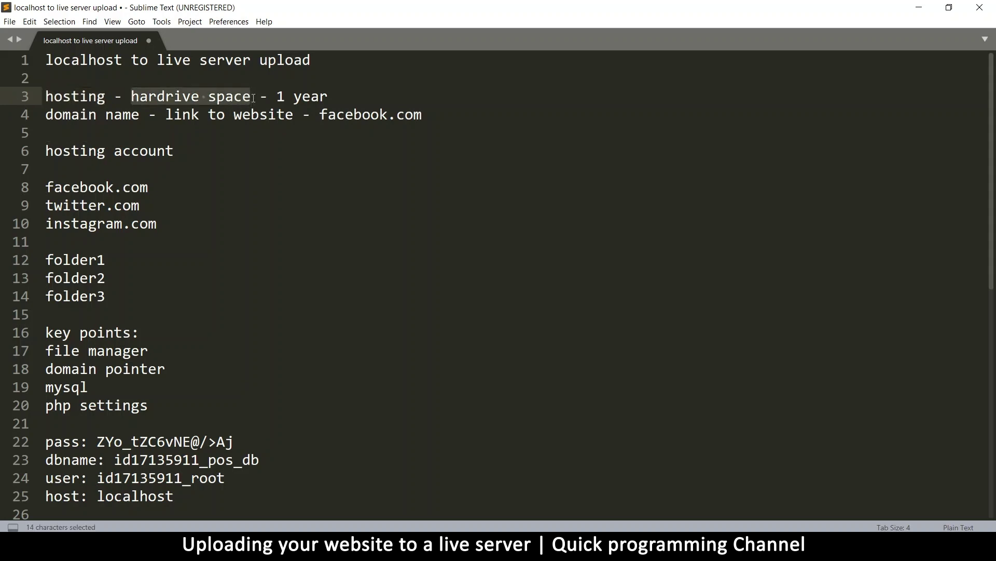
left_click_drag(139, 117, 27, 95)
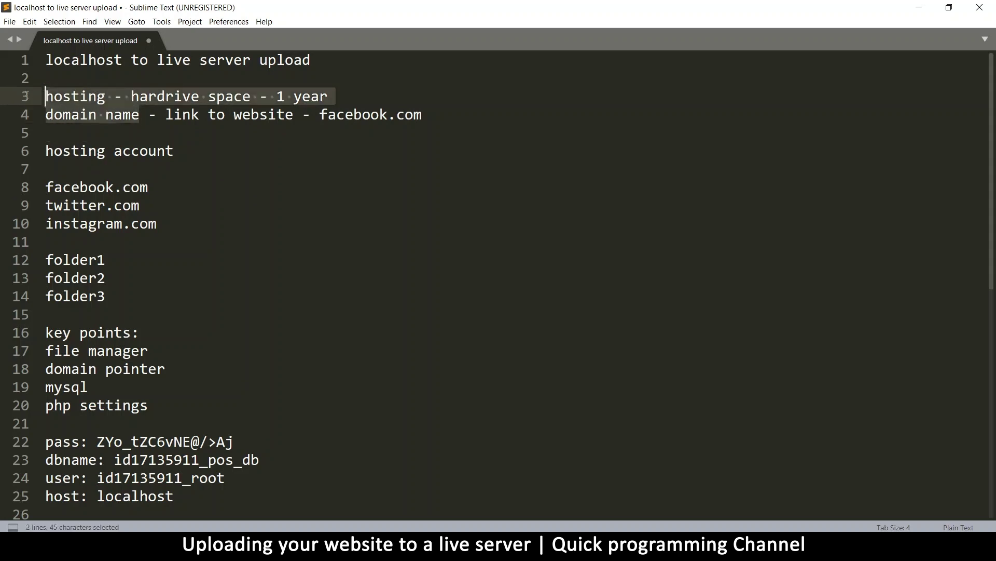
left_click(80, 97)
left_click_drag(102, 96, 1, 94)
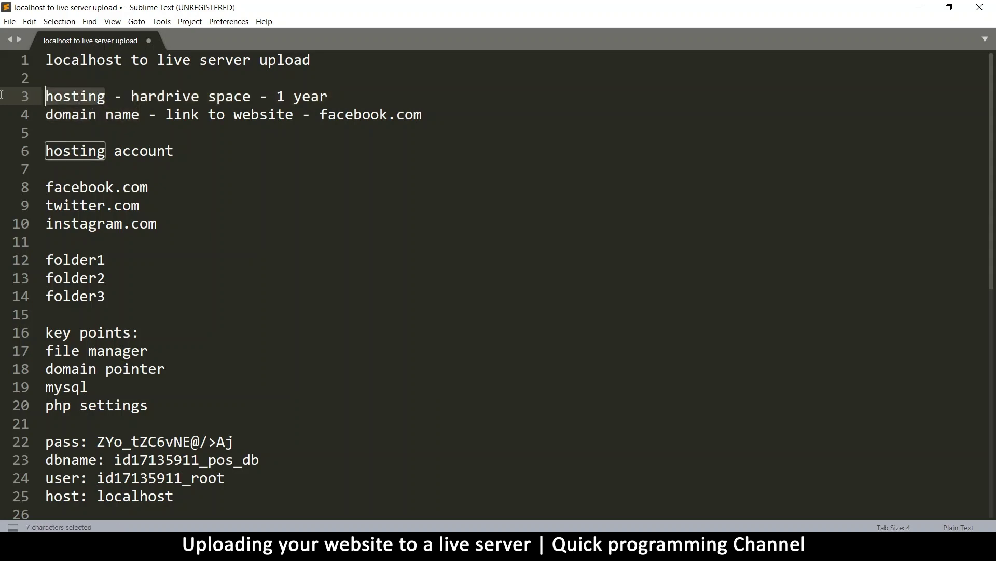
left_click(89, 115)
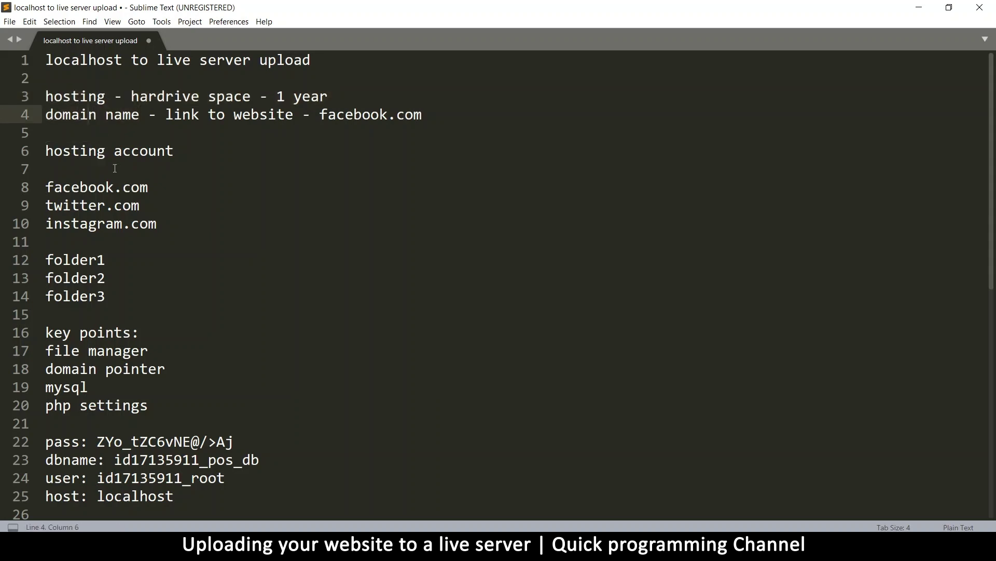
Step: Highlight the key points: file manager, domain pointer, mysql and php settings (lines 17–20)
scroll(155, 254, "down", 2)
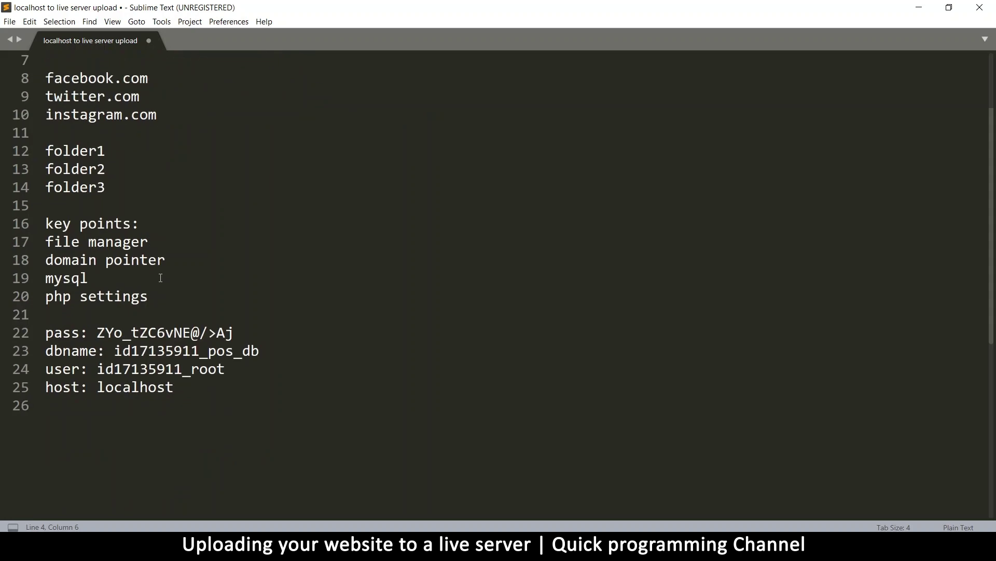
left_click_drag(158, 239, 25, 242)
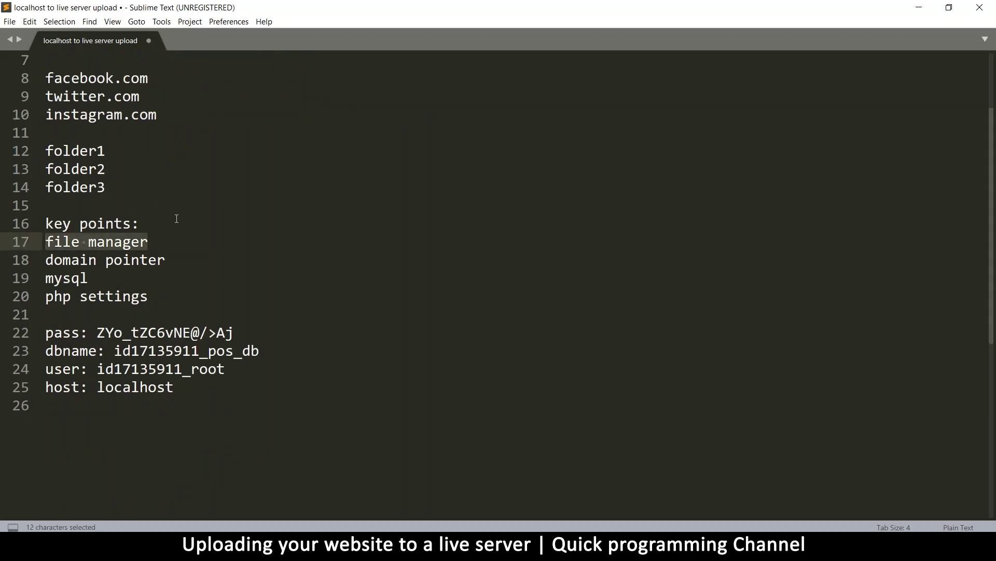
left_click_drag(177, 261, 40, 261)
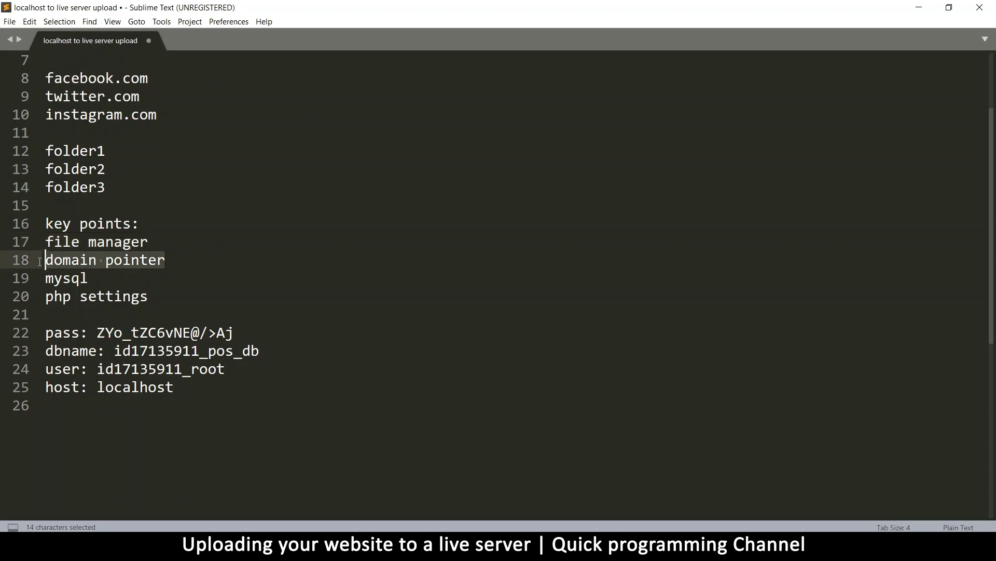
left_click_drag(99, 280, 39, 280)
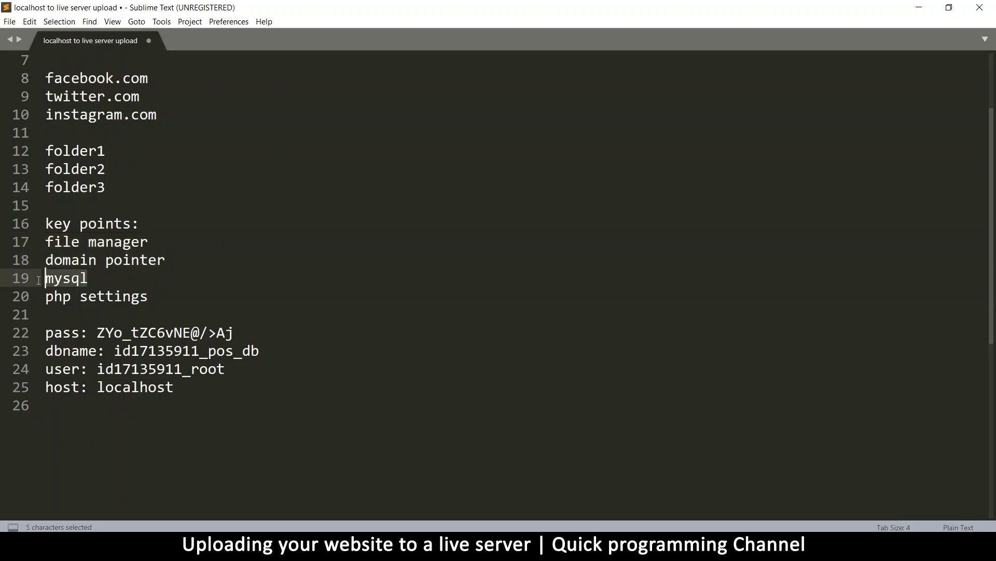
left_click_drag(159, 297, 45, 298)
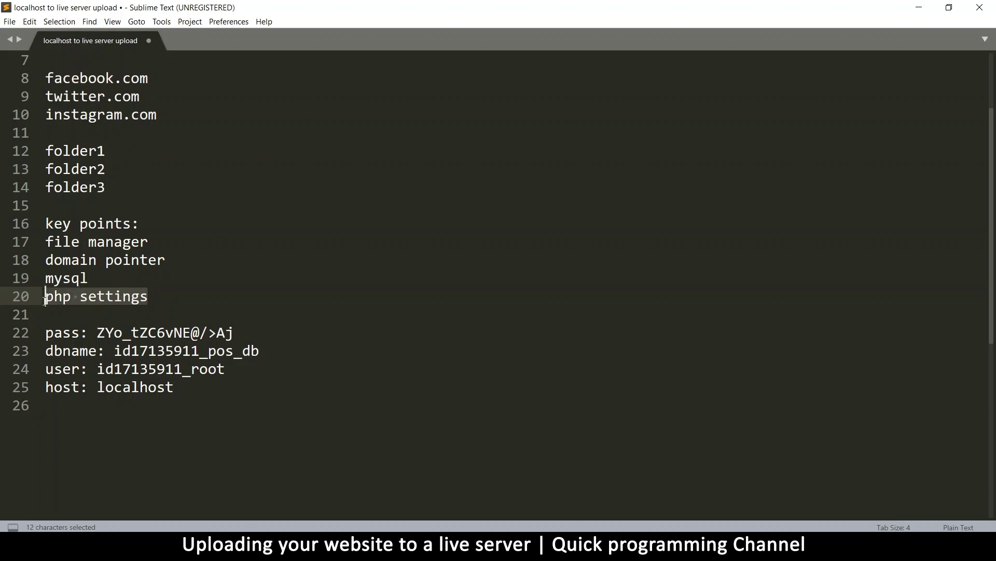
left_click(97, 242)
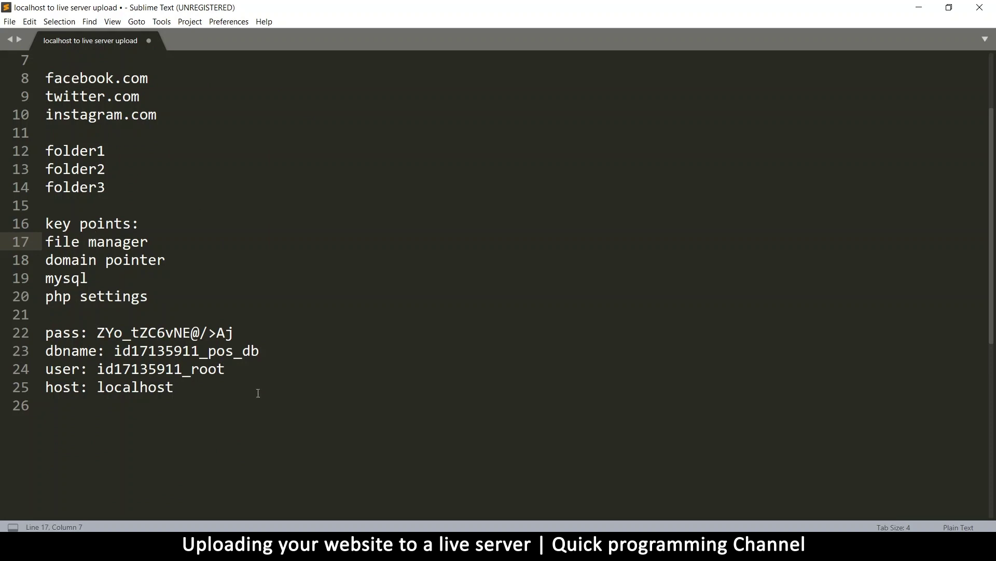
Step: Highlight the database details on lines 22–25, then bring back the My POS browser window
left_click_drag(200, 390, 46, 332)
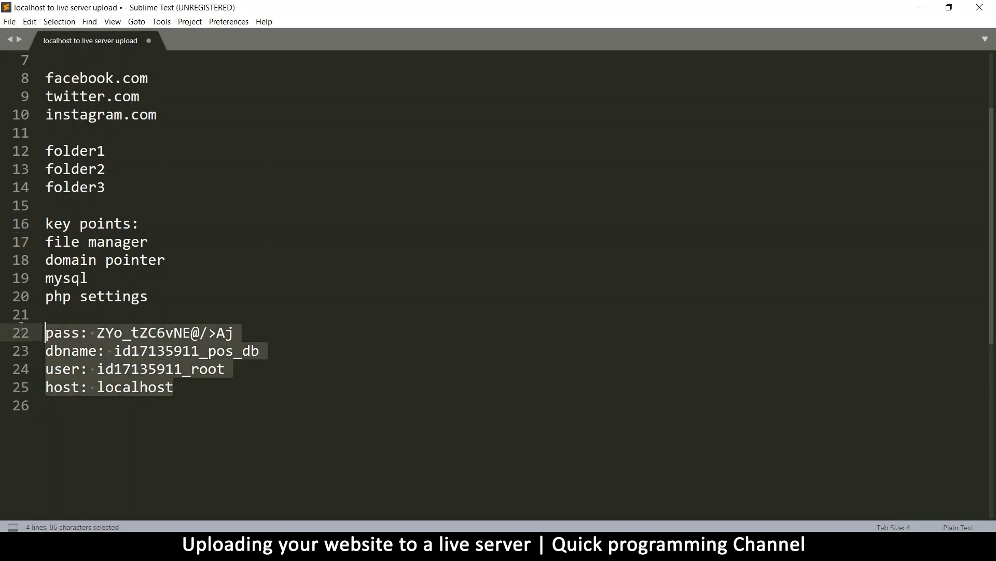
left_click(138, 351)
scroll(150, 358, "up", 2)
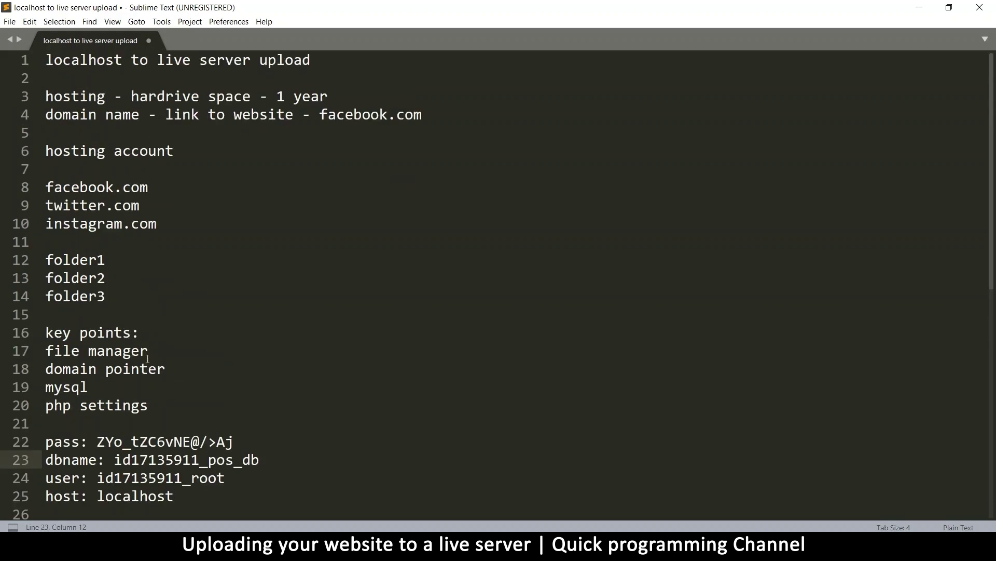
scroll(148, 358, "down", 2)
left_click_drag(50, 331, 197, 383)
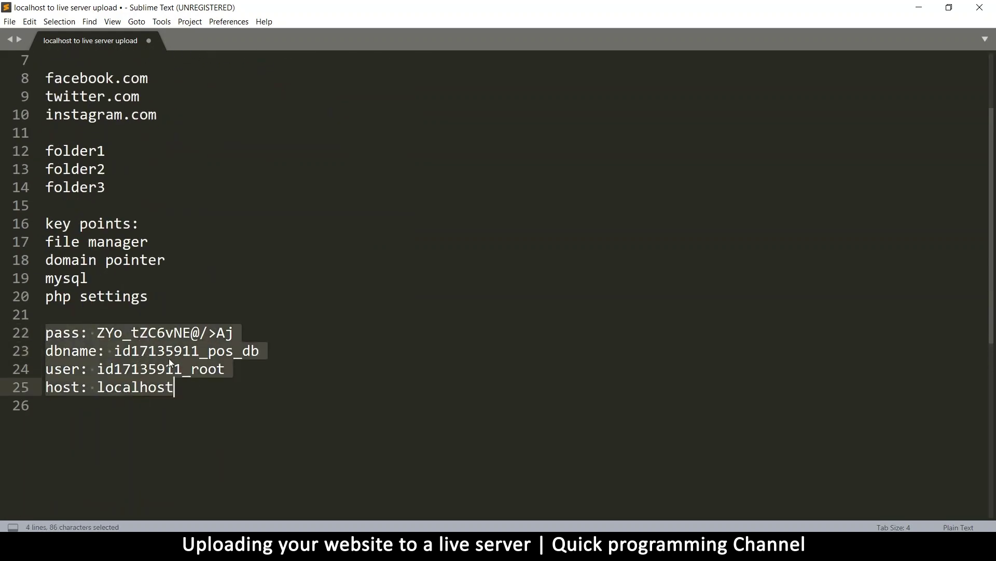
scroll(164, 368, "up", 2)
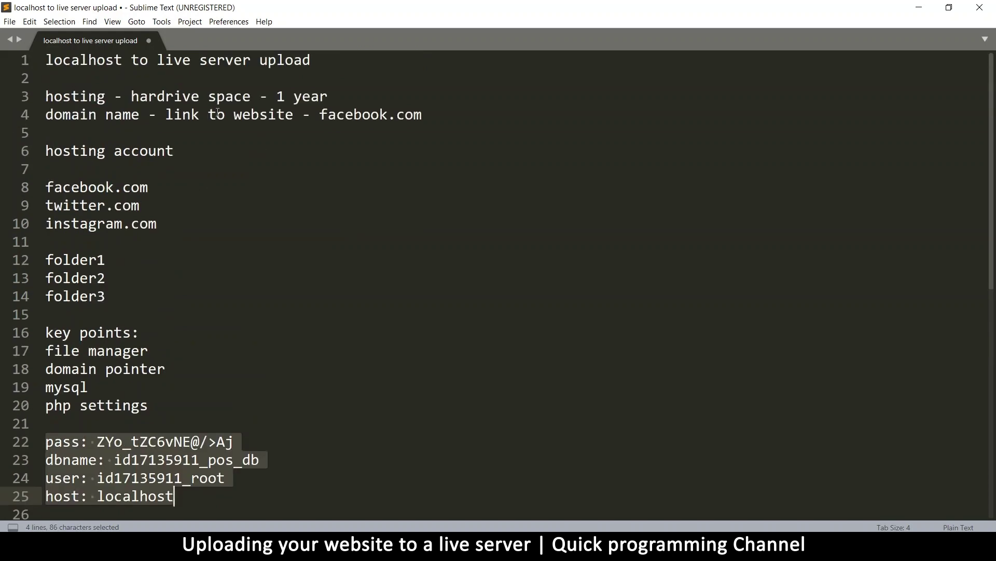
scroll(163, 365, "down", 2)
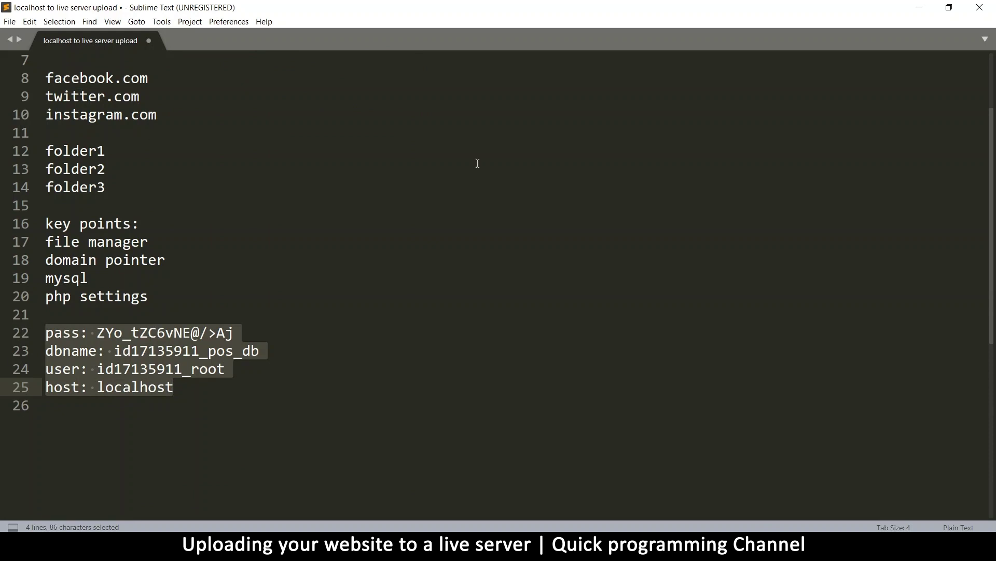
scroll(281, 300, "up", 2)
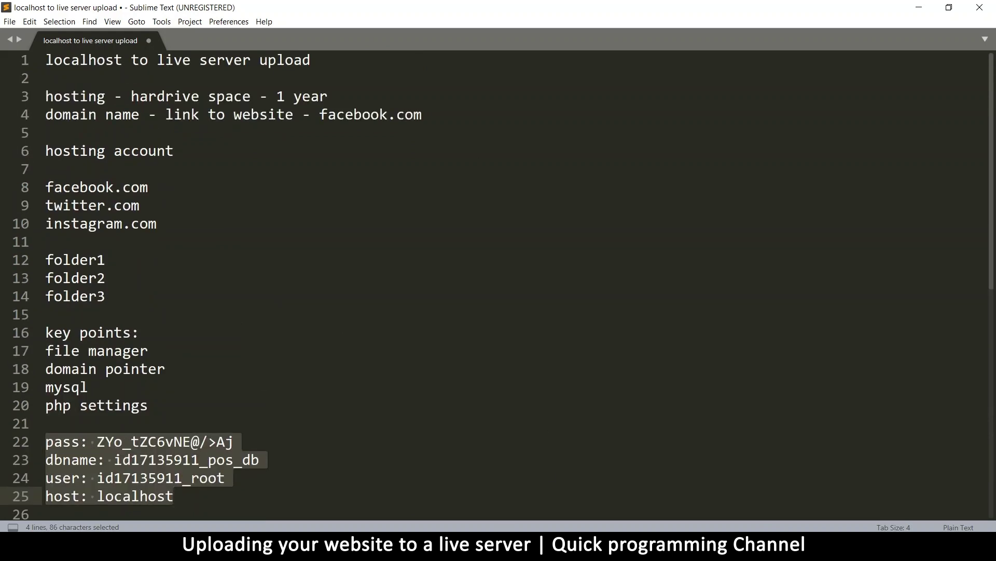
mouse_move(504, 545)
left_click(550, 491)
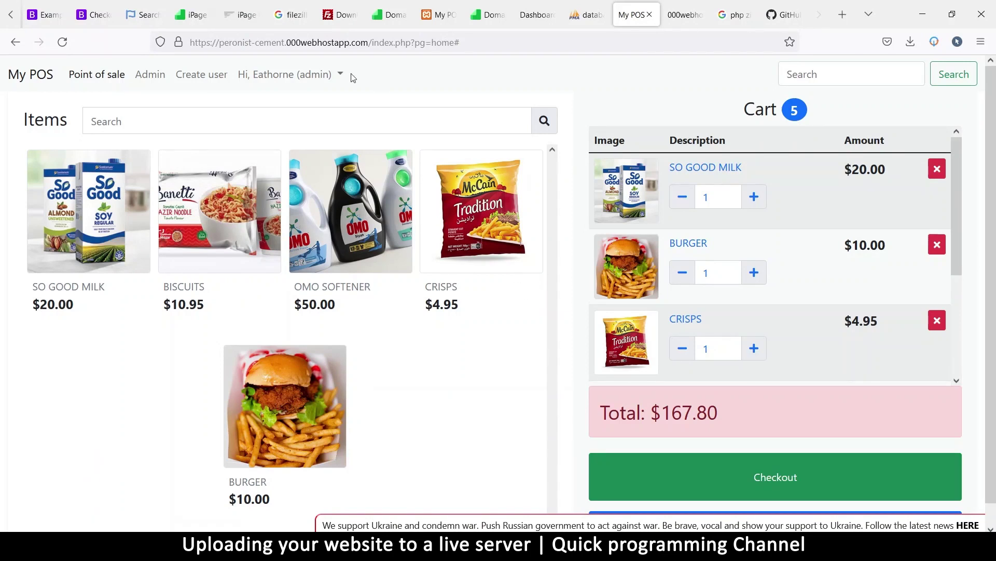
Step: Glance at the 000webhost file manager, then return to the live POS page showing the $167.80 cart
left_click(684, 15)
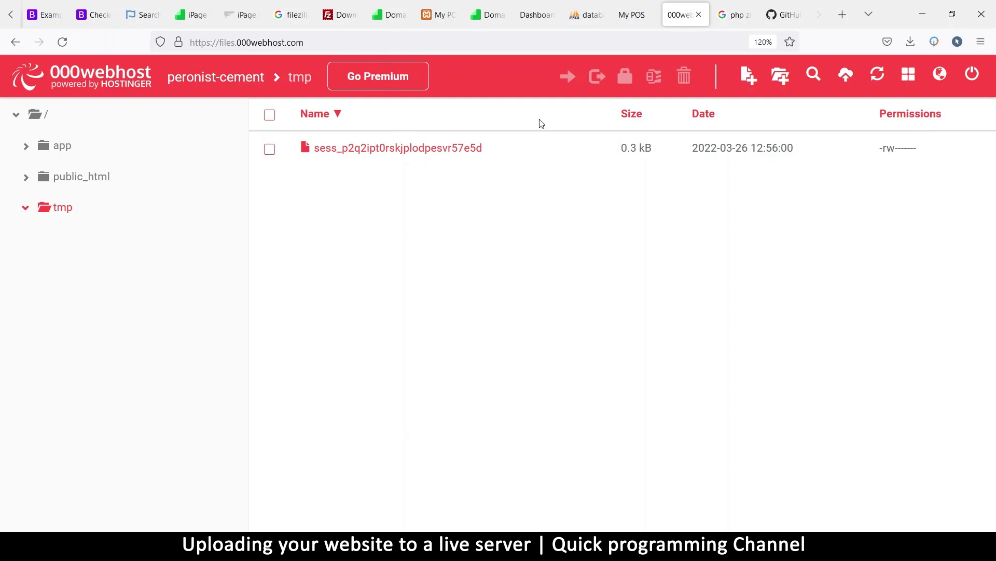
left_click(338, 16)
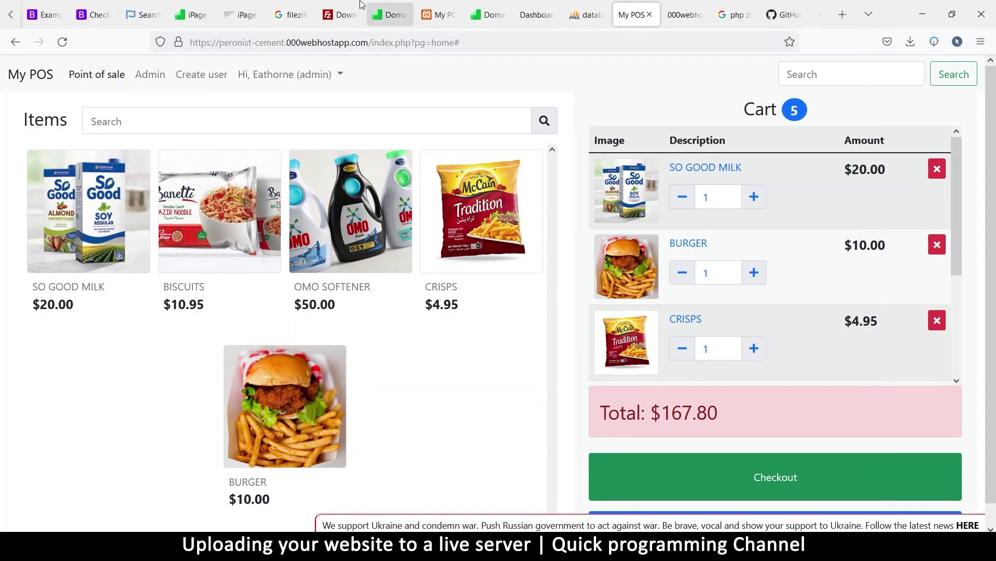
Step: Review the domain list and hosting plan summary in the iPage control panel
left_click(196, 15)
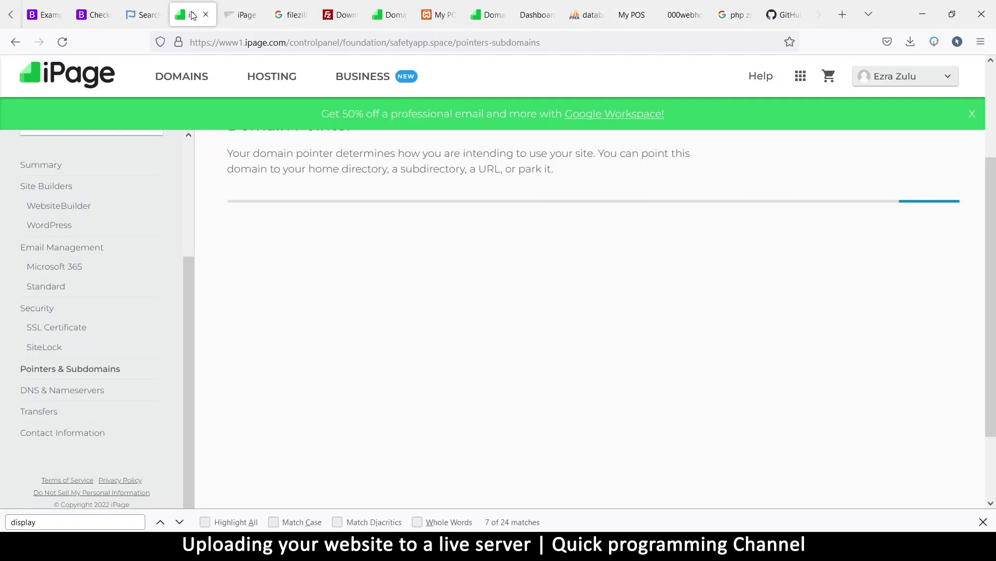
left_click(74, 78)
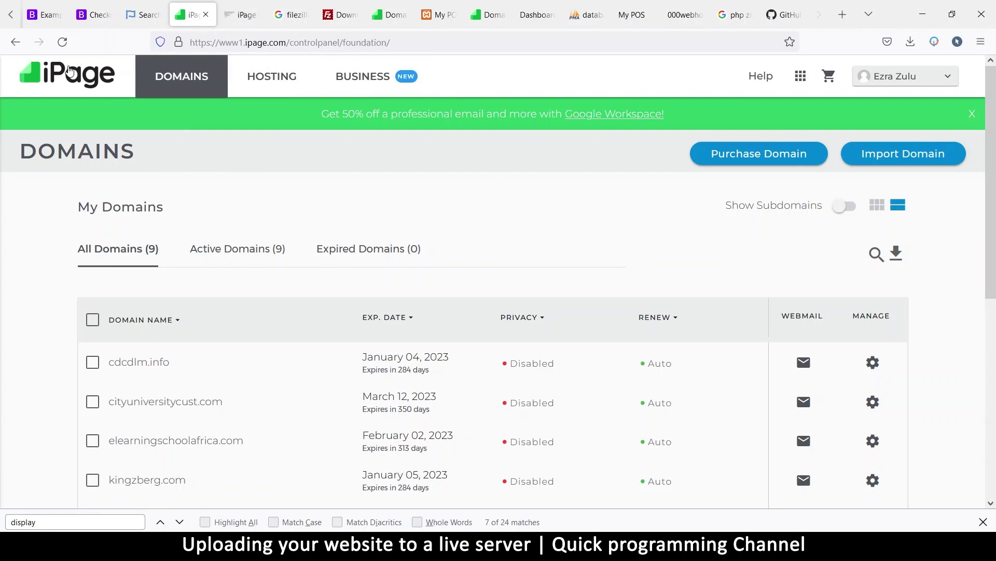
left_click(280, 78)
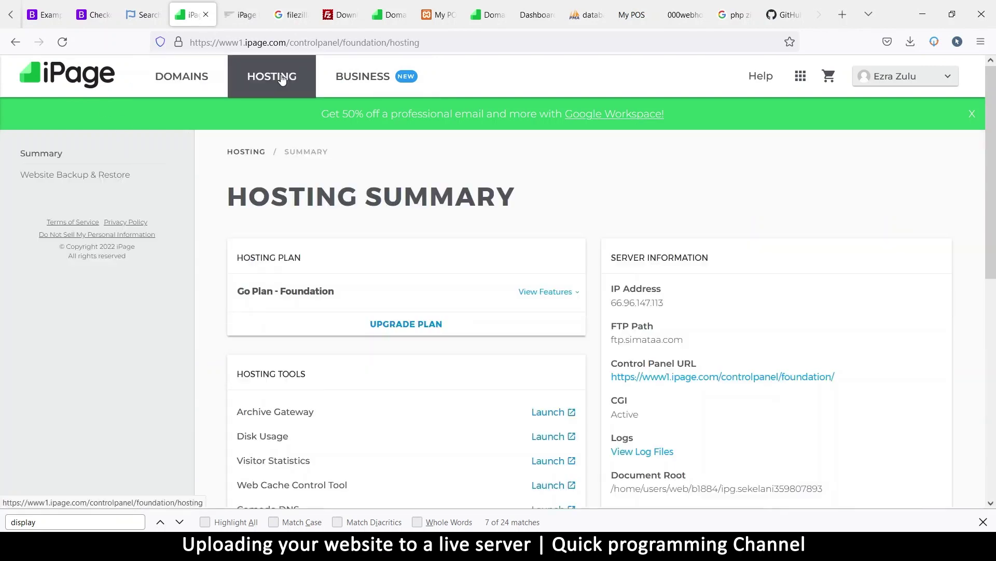
left_click(183, 77)
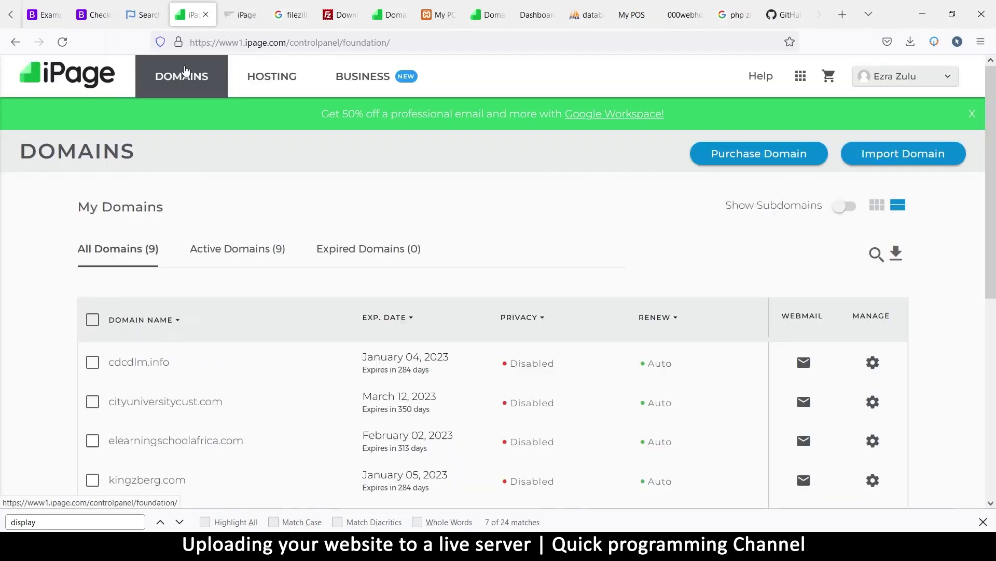
Step: Load ipage.com in a new tab, peek at sign-in, open Get Started's domain page, then return to My POS
key("ctrl+t")
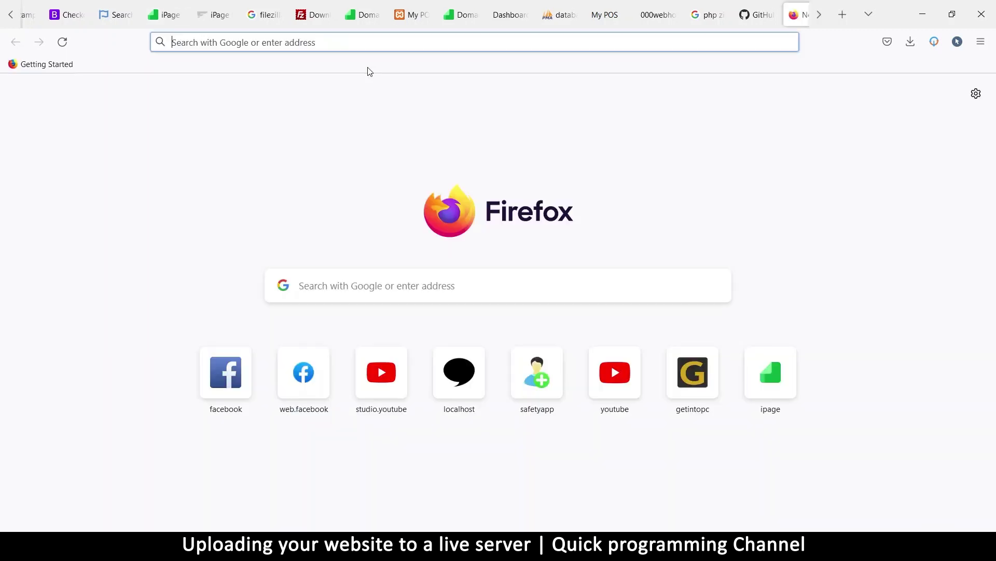
type("ipage.com/")
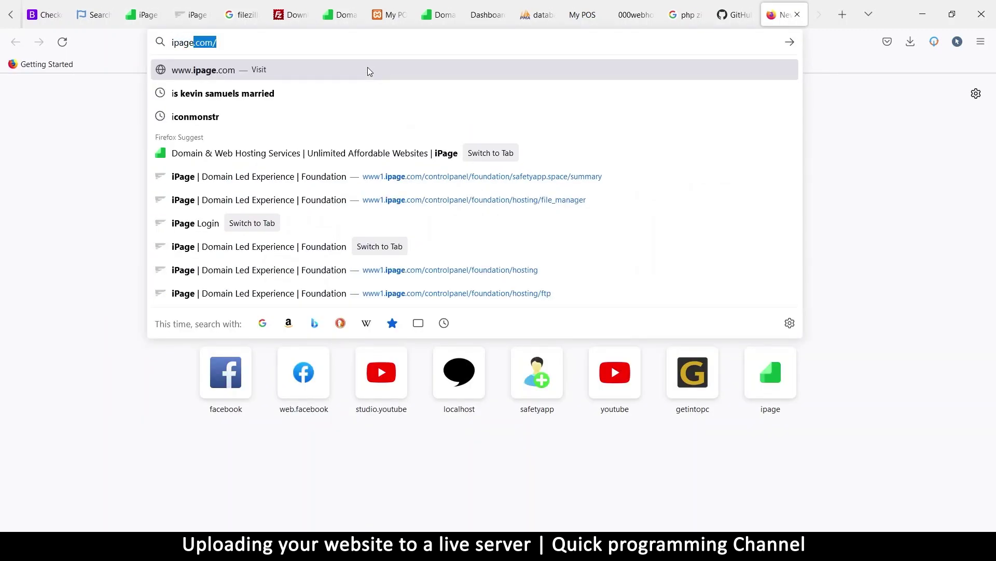
key("Return")
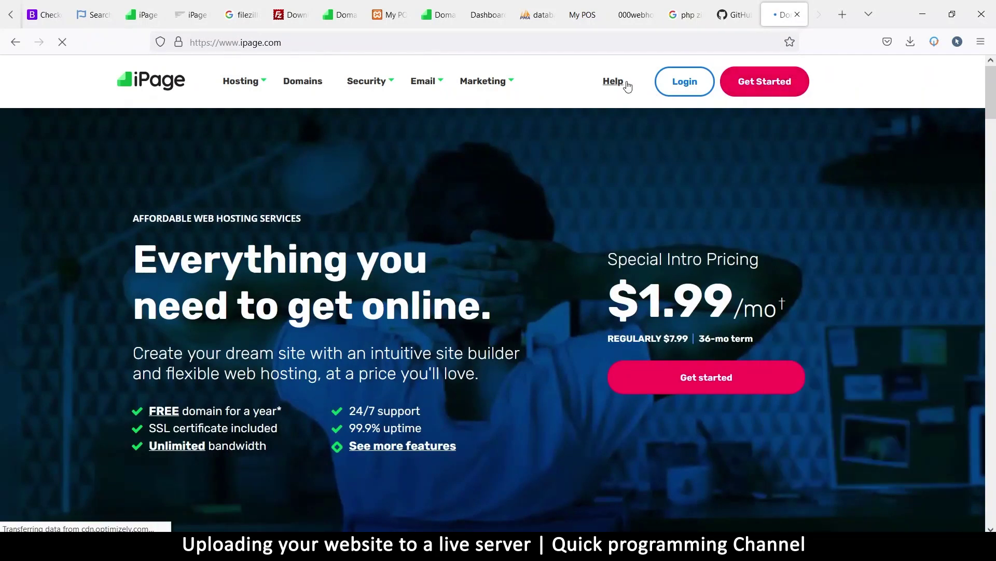
mouse_move(625, 84)
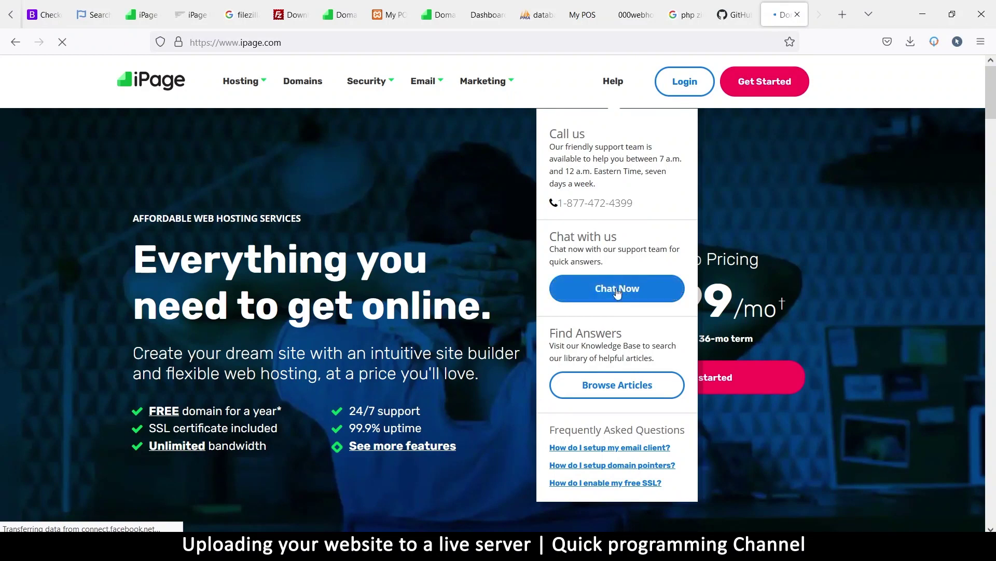
left_click(687, 86)
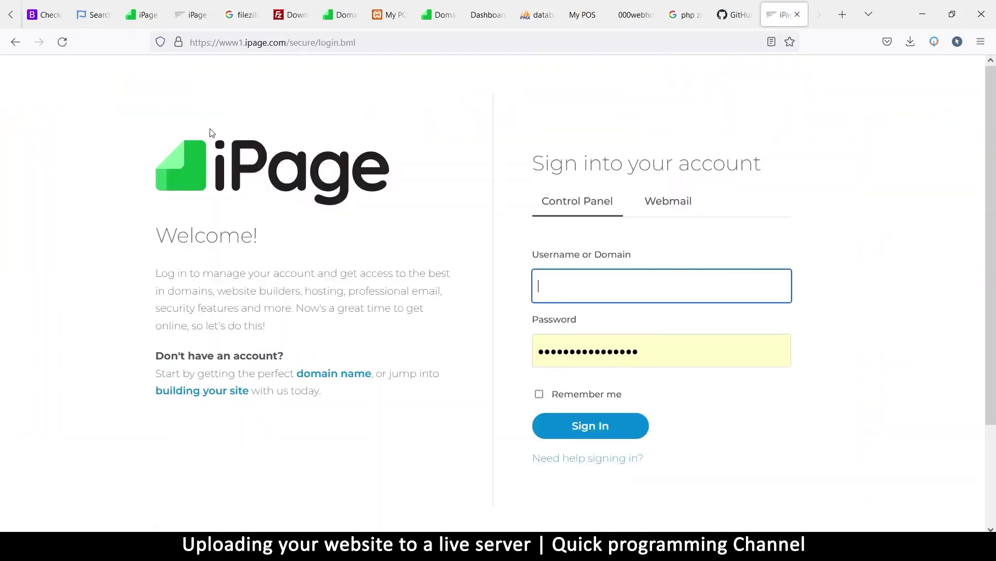
left_click(15, 42)
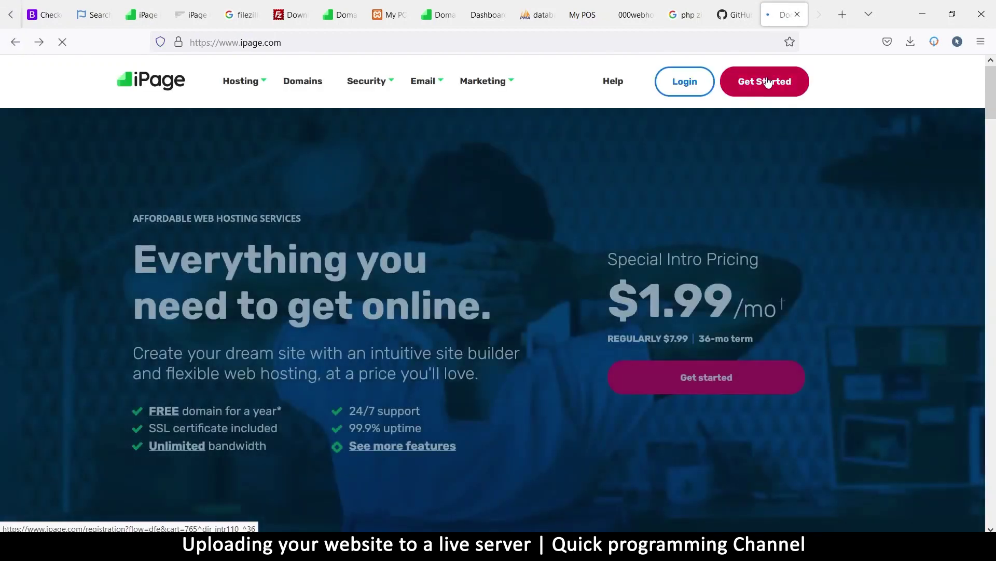
left_click(767, 82)
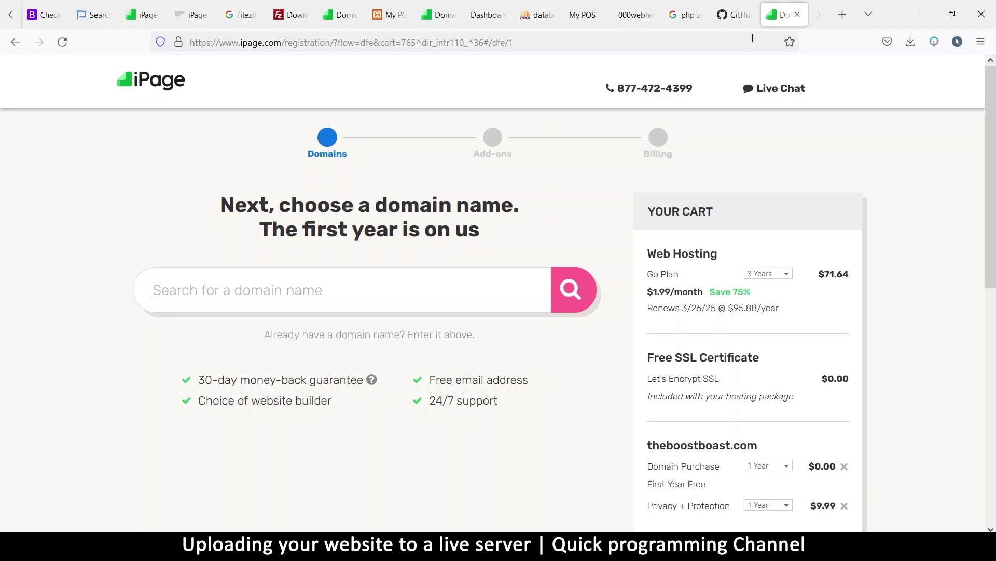
left_click(583, 4)
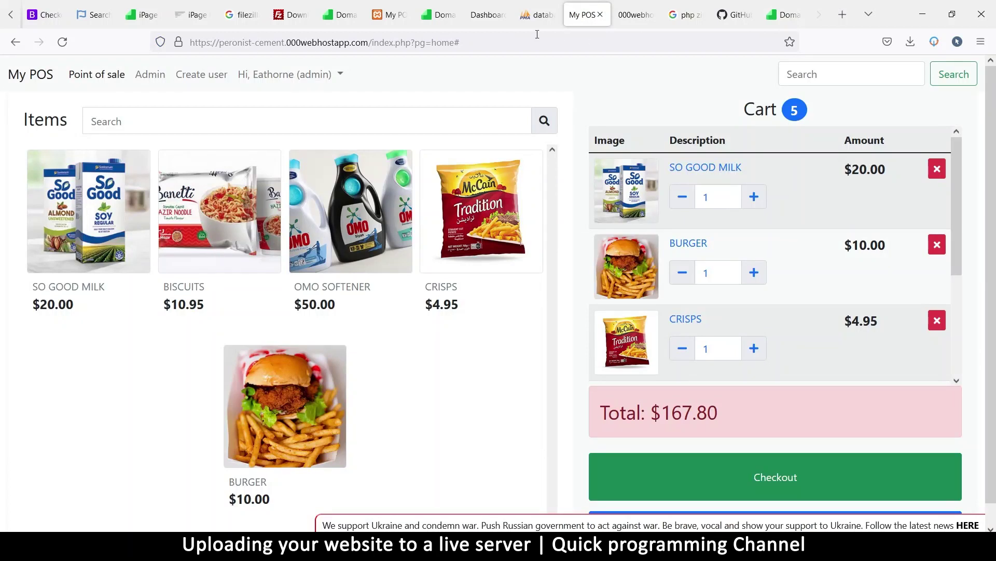
Step: Scroll the peronist-cement dashboard through its Files, Domains, Emails and Advanced tools and back to the quotas
left_click(487, 15)
scroll(457, 263, "down", 8)
scroll(458, 267, "down", 10)
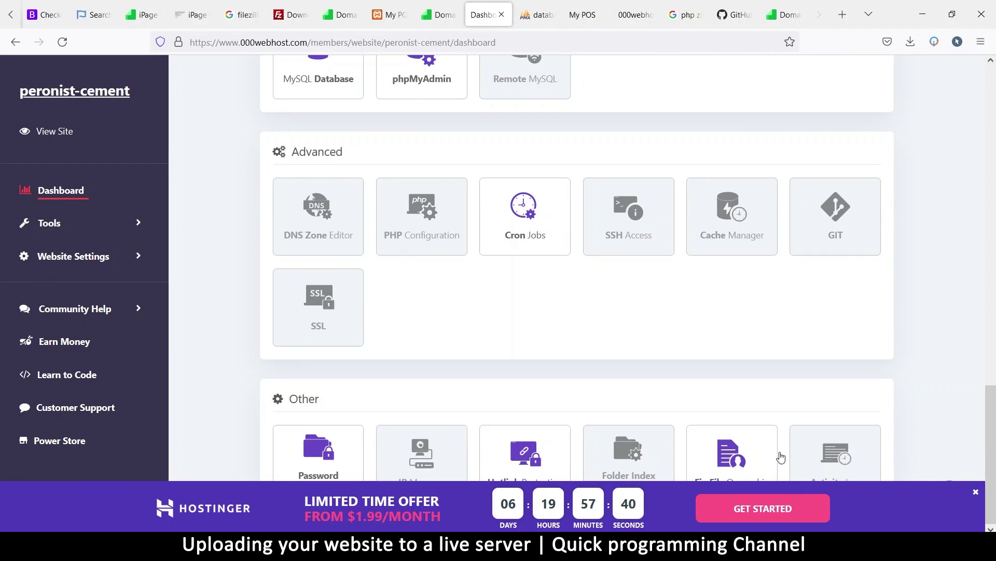
scroll(412, 220, "up", 9)
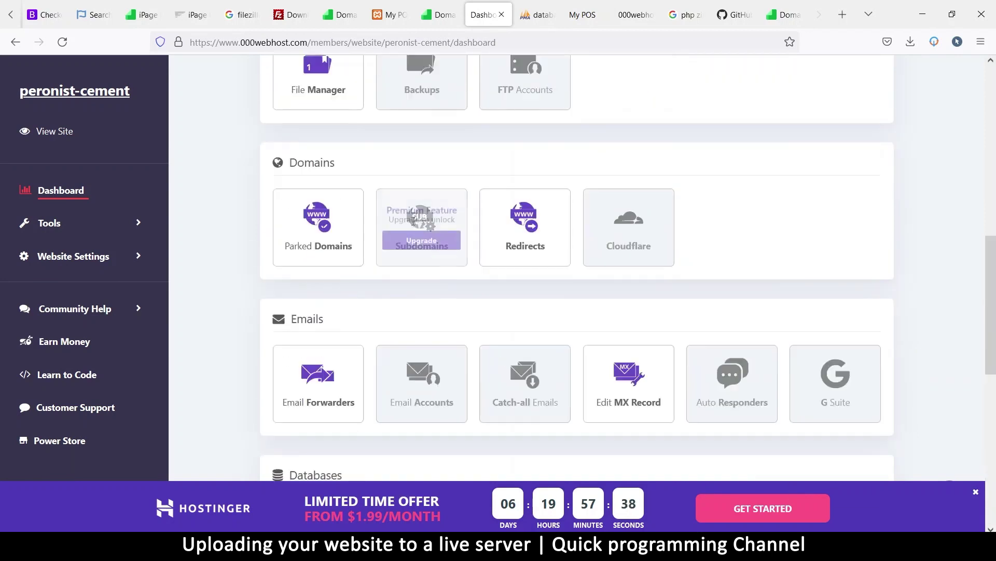
scroll(412, 220, "up", 7)
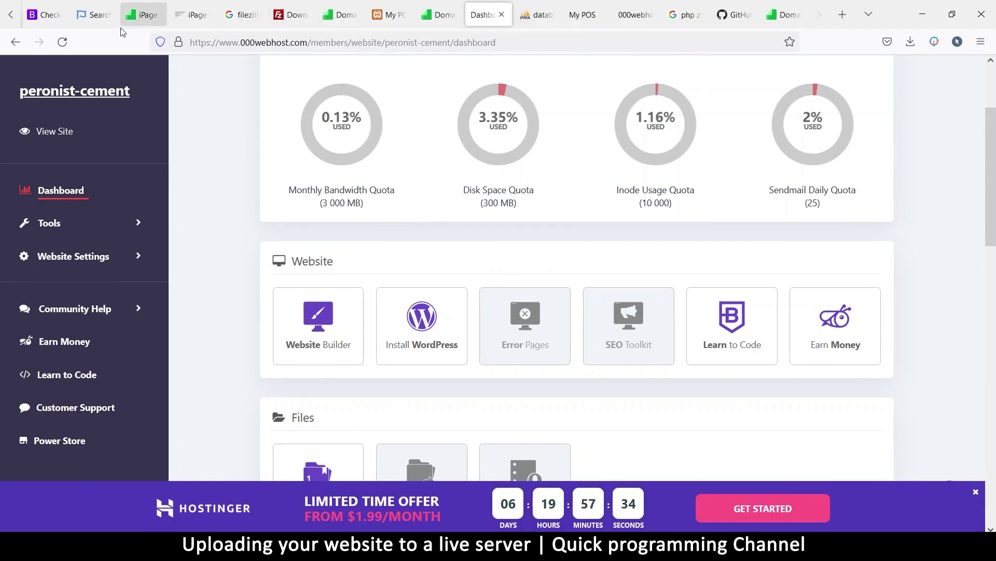
Step: From the iPage home page tab, choose Get Started to reach the domain step with the $71.64 Go Plan
left_click(149, 4)
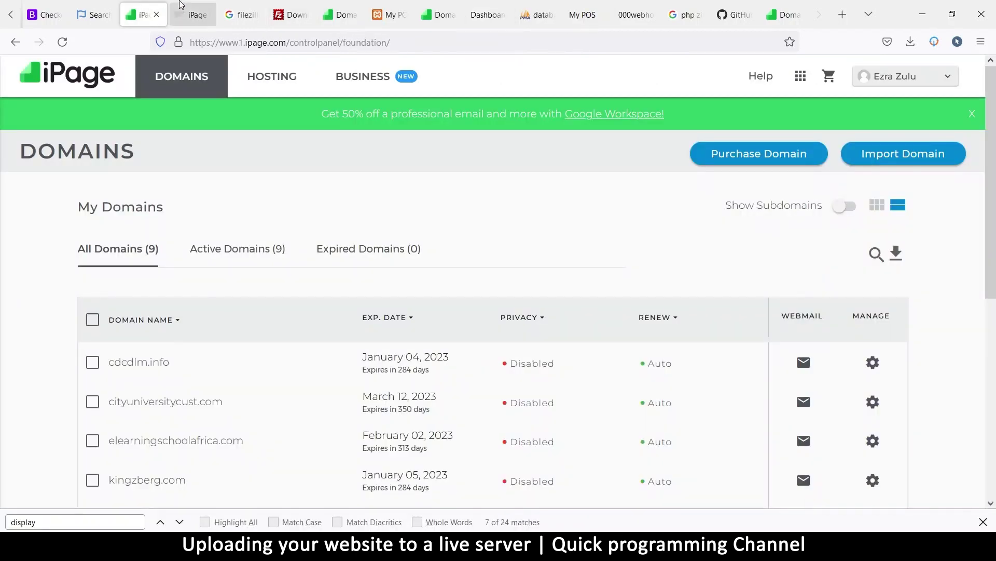
left_click(174, 5)
left_click(355, 5)
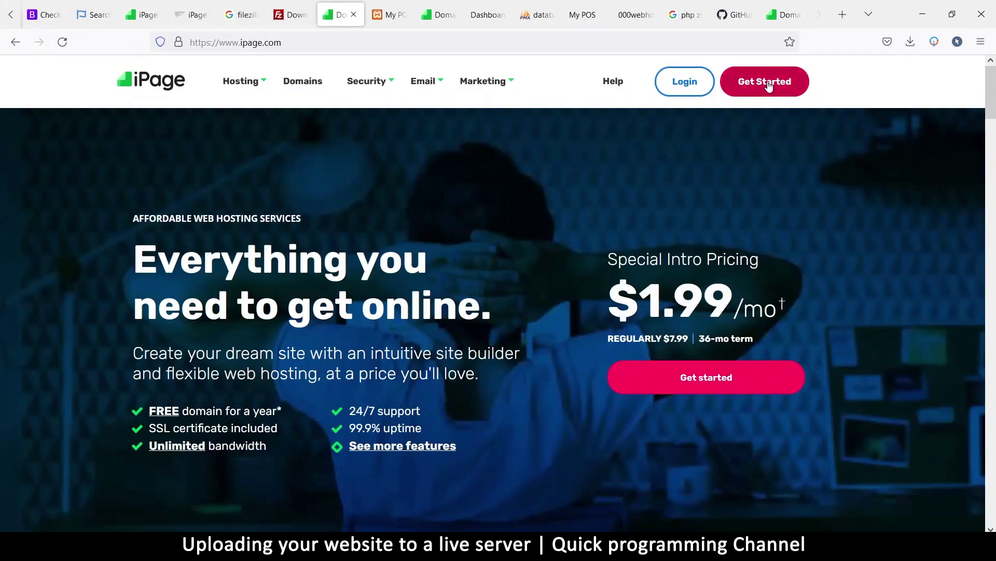
left_click(769, 83)
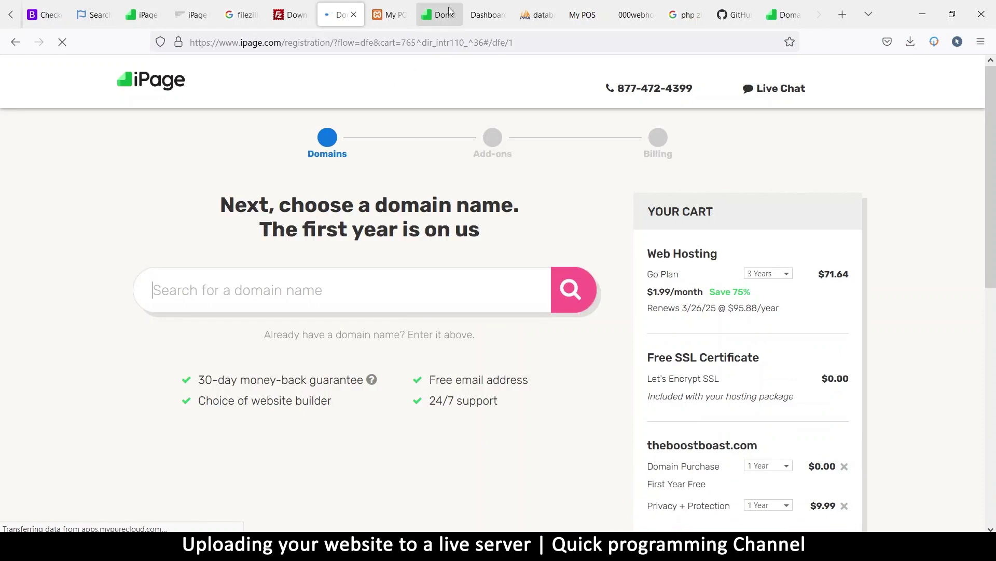
Step: Enter facebook.com in the domain search, replace it with myboostboast.com, and check its availability
left_click(176, 290)
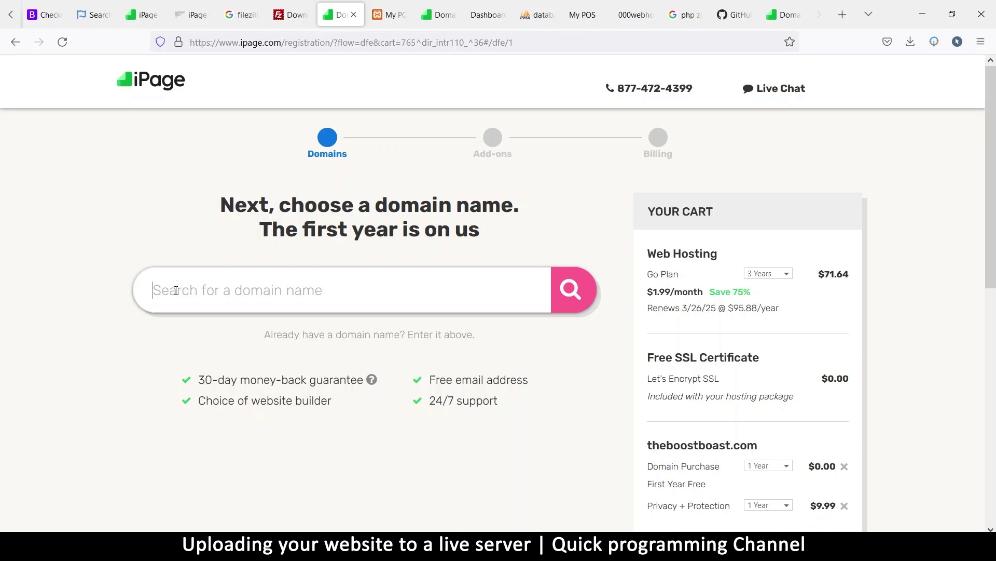
type("facebook.com")
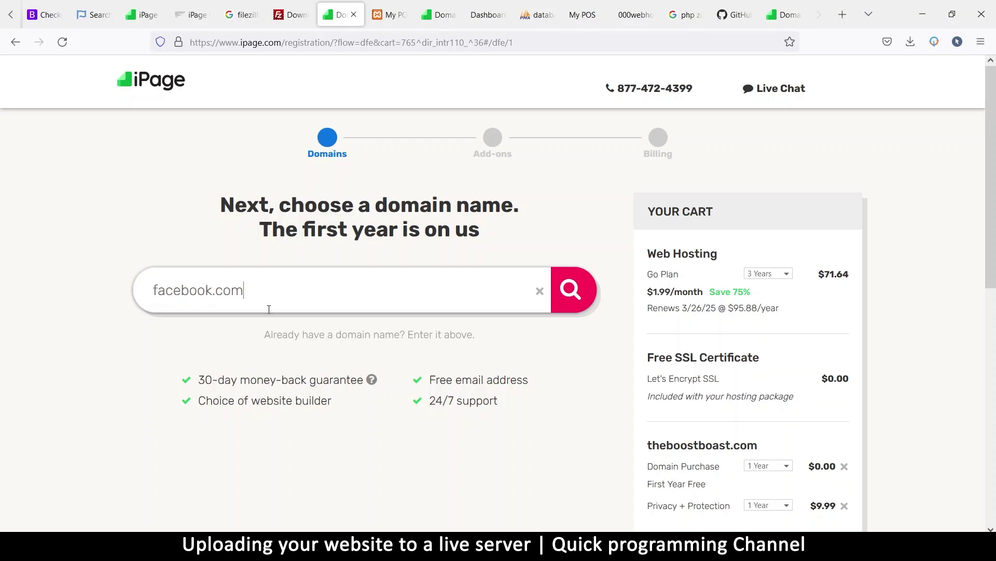
left_click_drag(251, 296, 2, 283)
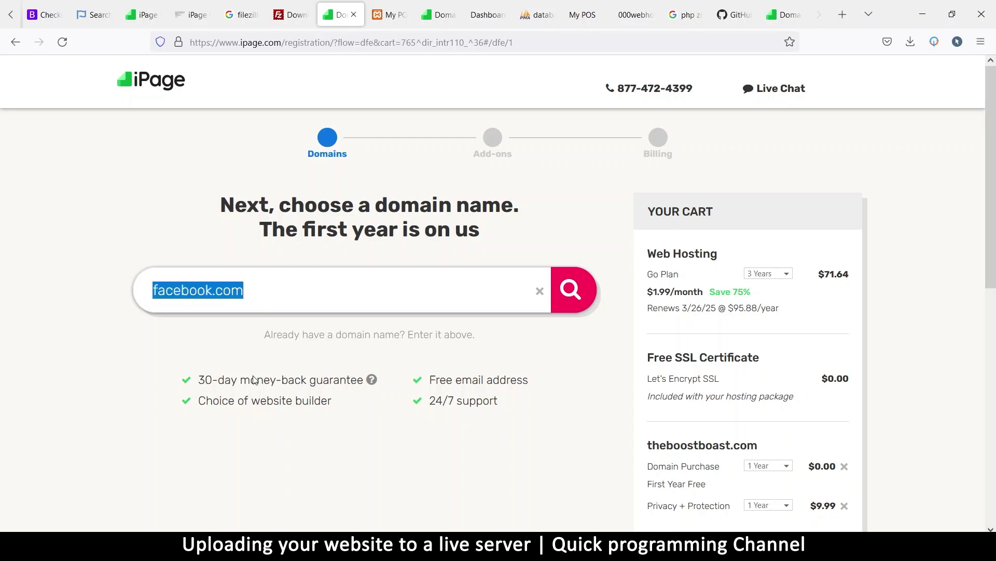
type("my")
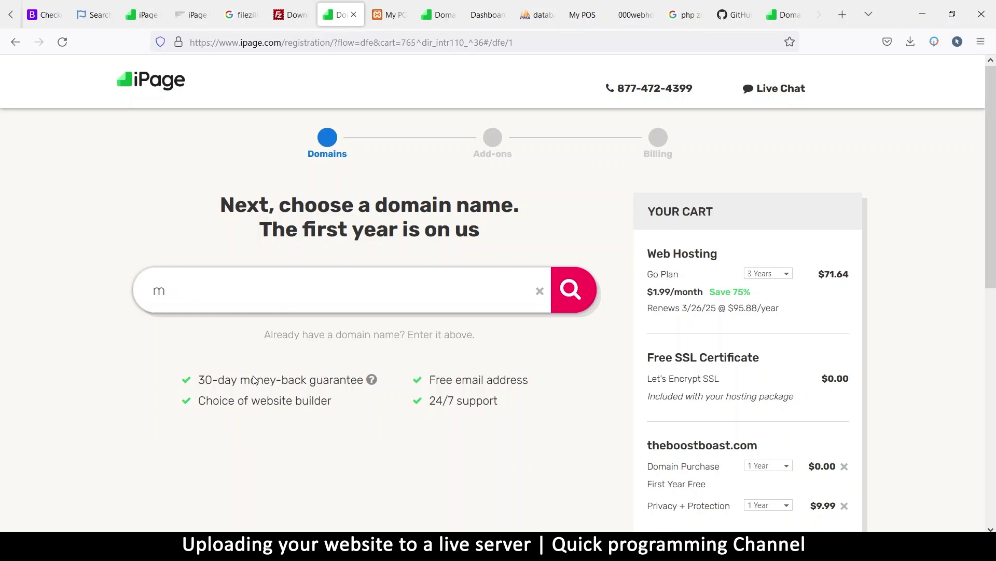
type("boostboast.com")
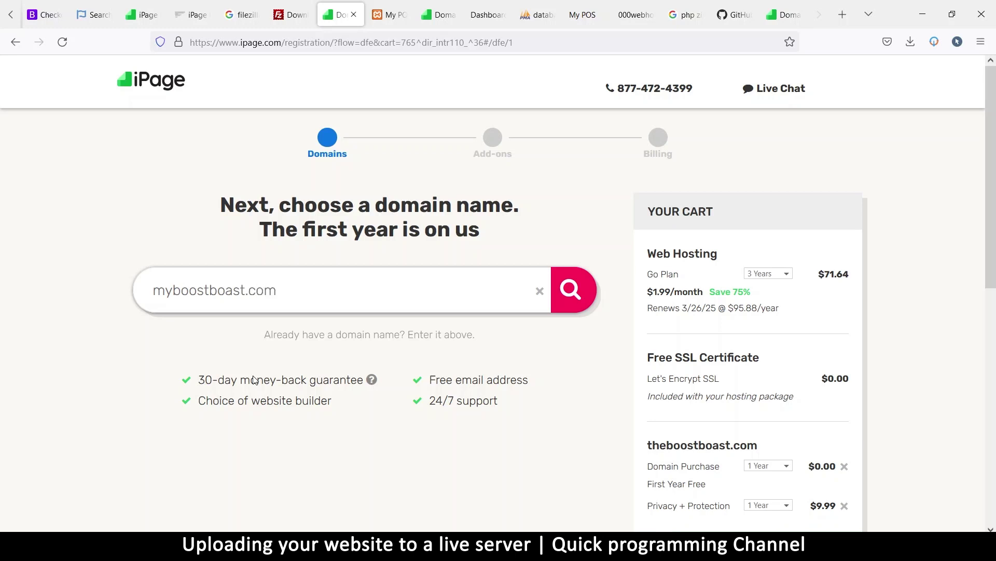
left_click(572, 295)
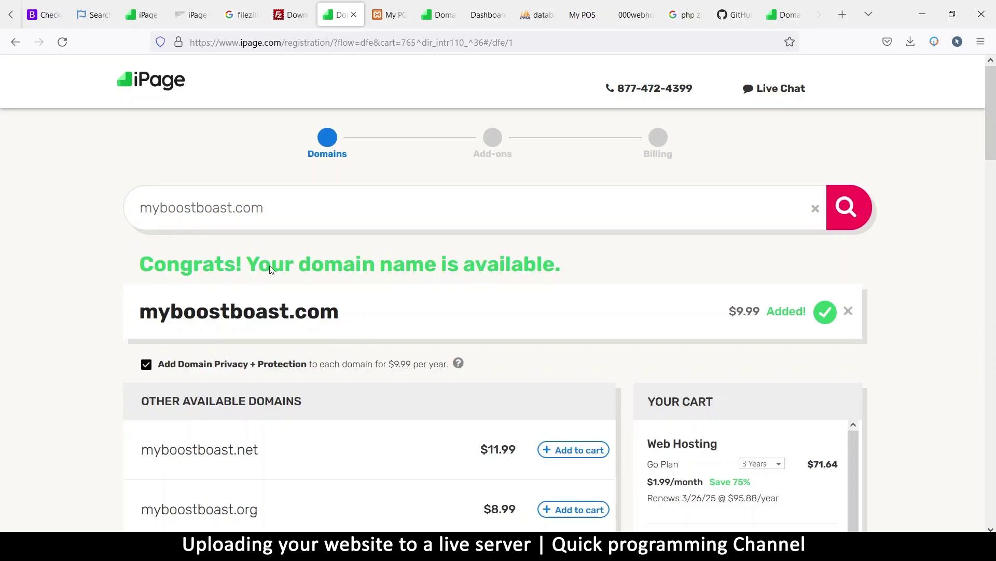
Step: Highlight the message showing myboostboast.com available and added at $9.99, then open a new tab
left_click_drag(143, 268, 583, 276)
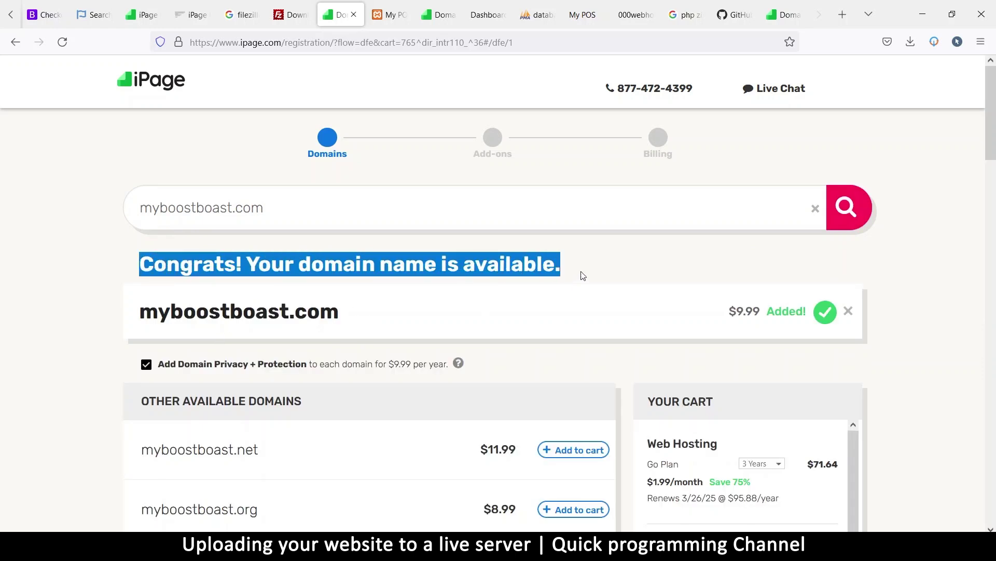
left_click_drag(276, 209, 96, 206)
left_click(78, 245)
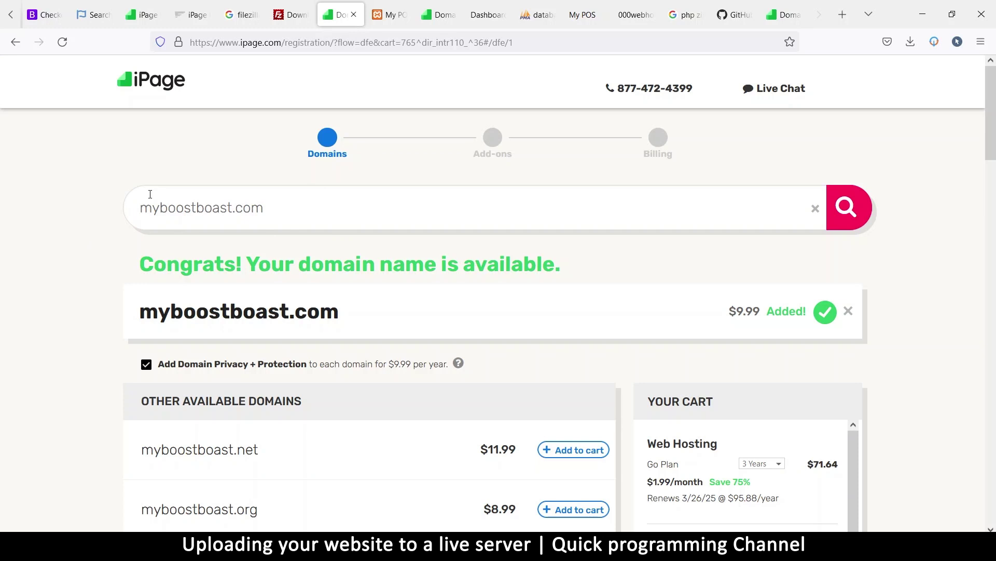
key("ctrl+t")
Step: Look up facebook.com on whois.com and highlight the notice that it is unavailable
type("wh")
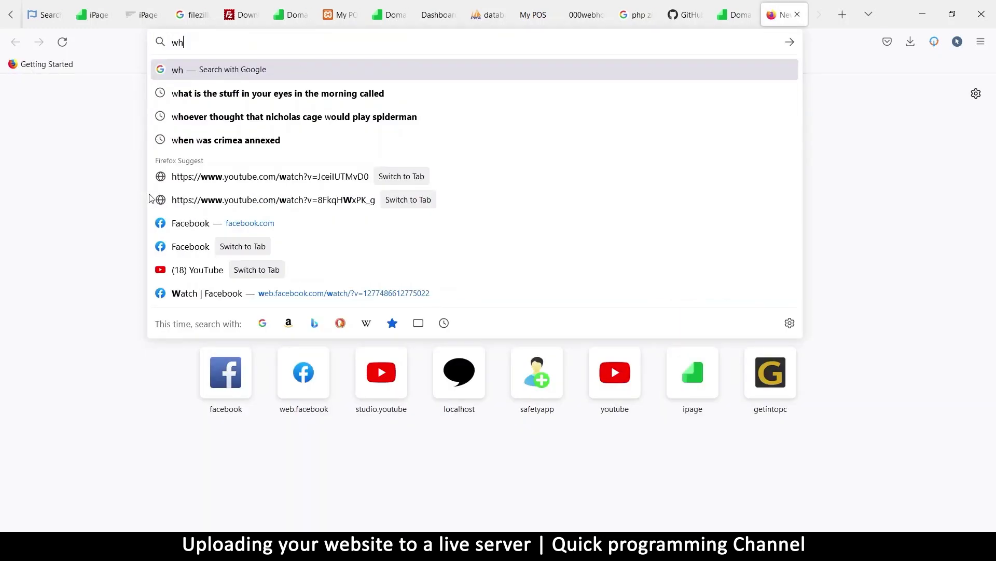
type("ois.com")
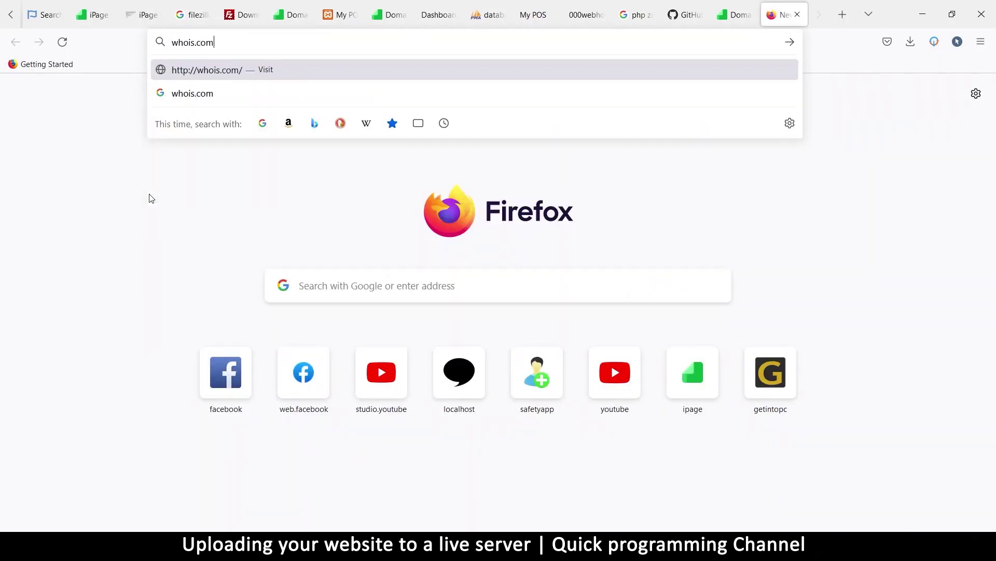
key("Return")
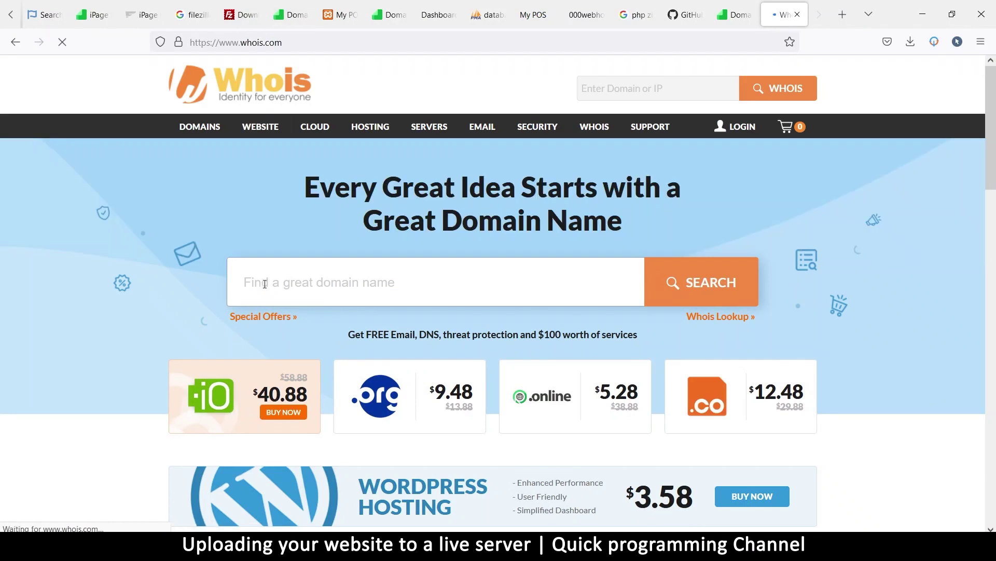
left_click(380, 278)
type("facebook")
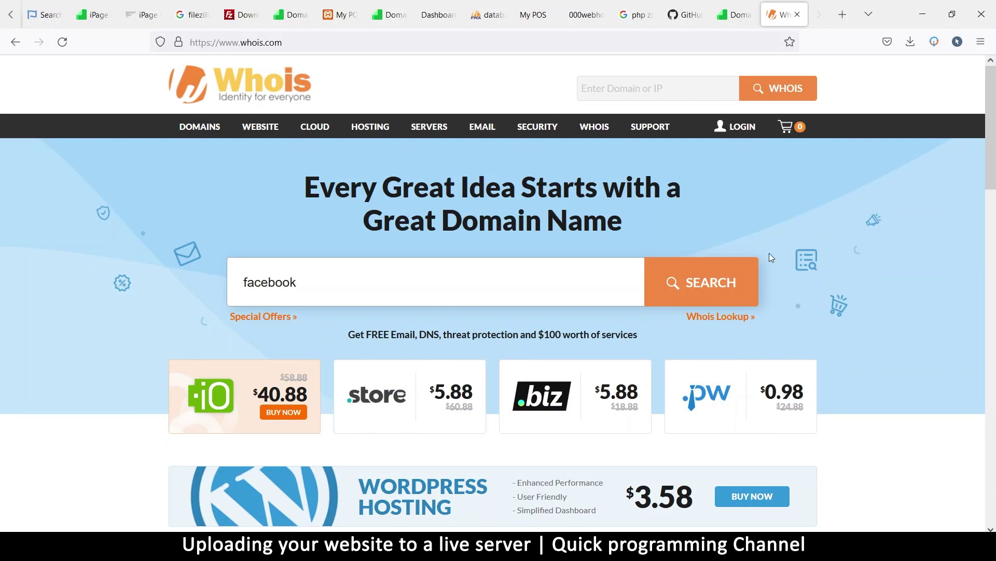
left_click(698, 281)
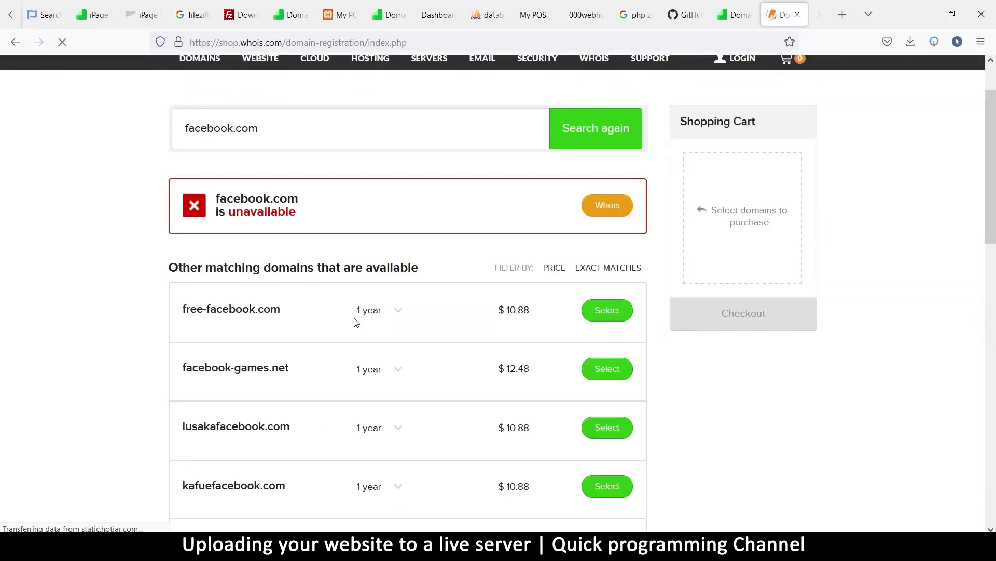
left_click_drag(228, 213, 318, 216)
left_click(428, 204)
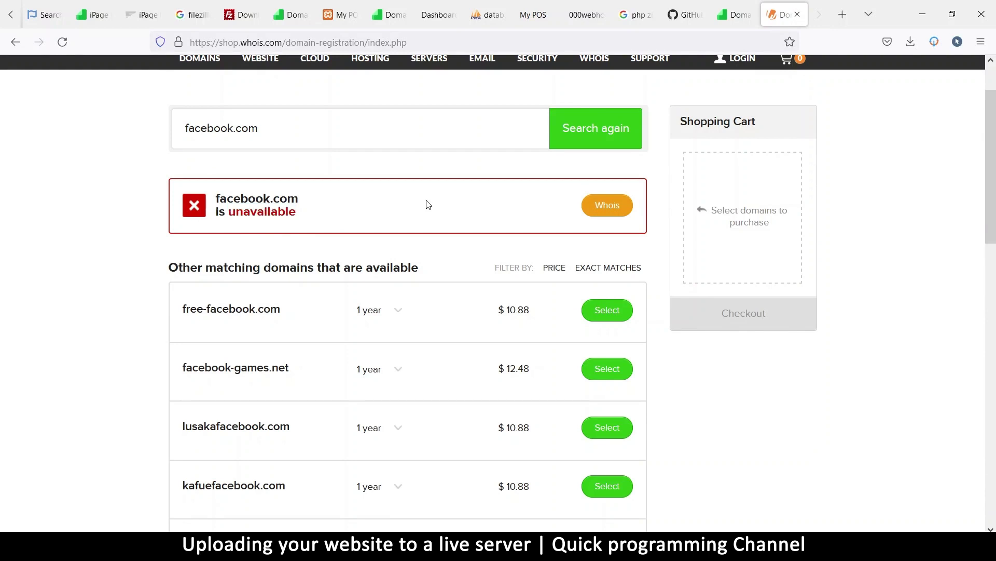
Step: Scroll the suggested alternatives, highlight free-facebook.com, then close the Whois tab to return to iPage
scroll(332, 363, "down", 3)
scroll(395, 244, "down", 1)
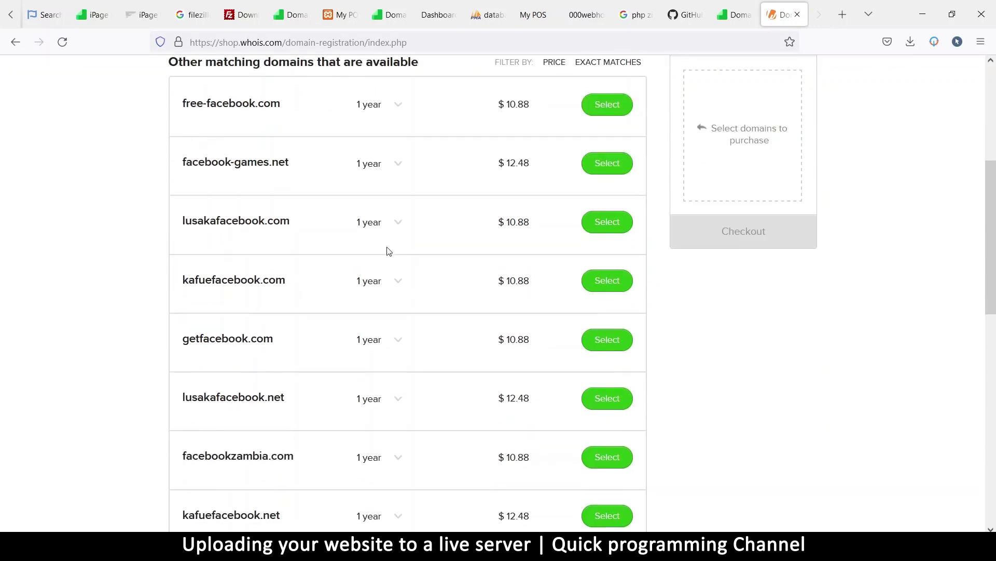
scroll(337, 218, "up", 2)
scroll(260, 192, "down", 1)
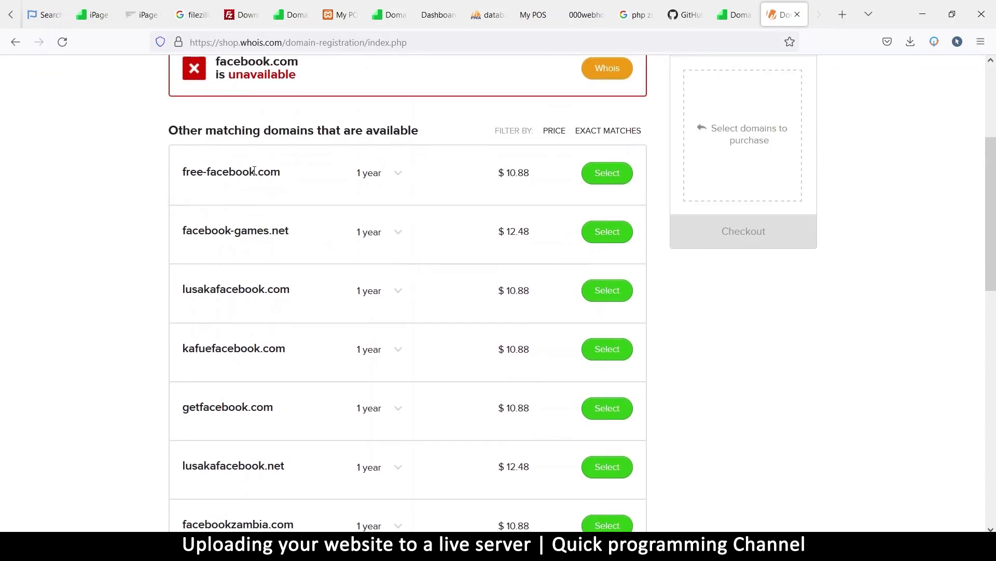
scroll(289, 280, "down", 5)
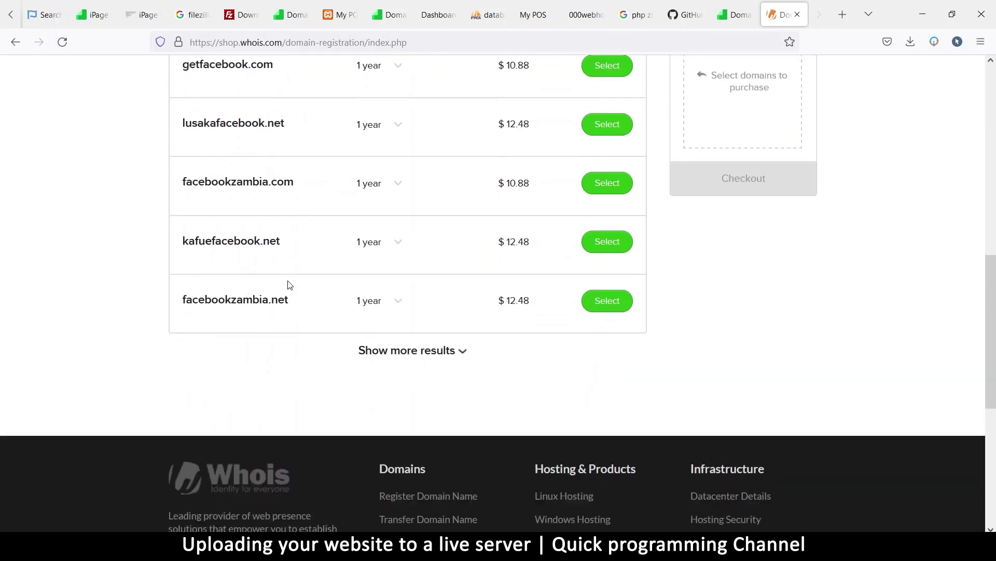
scroll(288, 283, "up", 10)
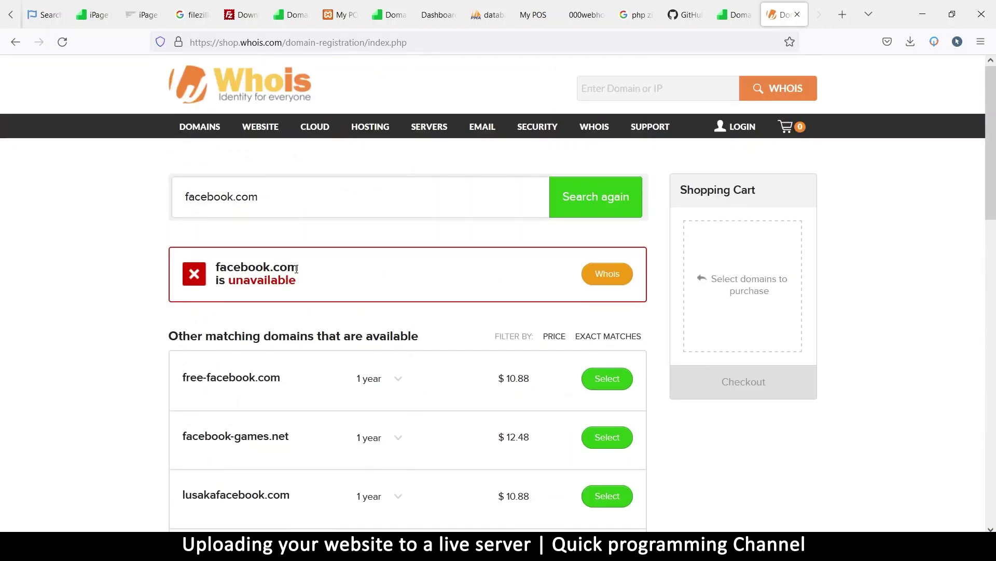
scroll(325, 280, "down", 3)
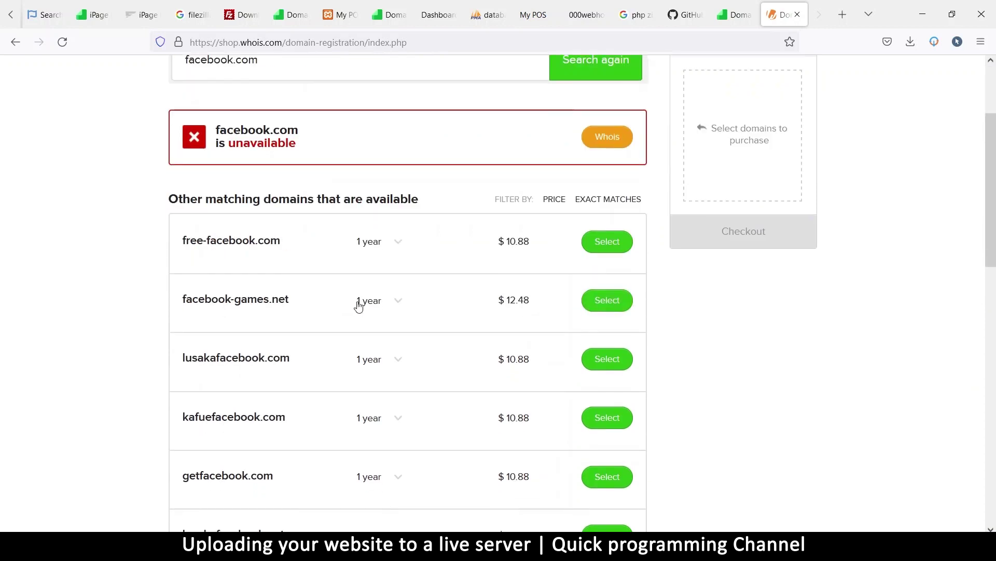
scroll(342, 303, "down", 6)
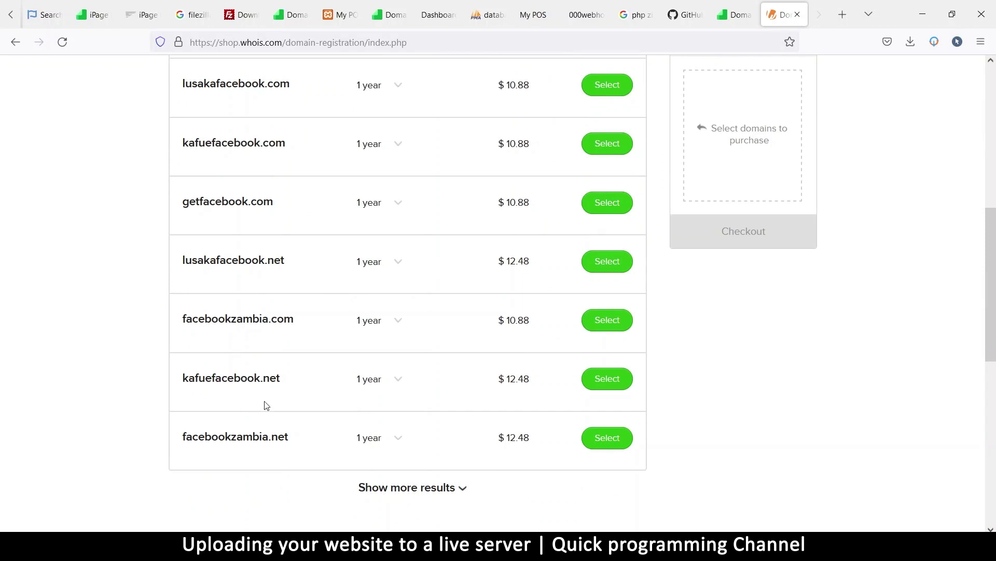
scroll(266, 404, "up", 6)
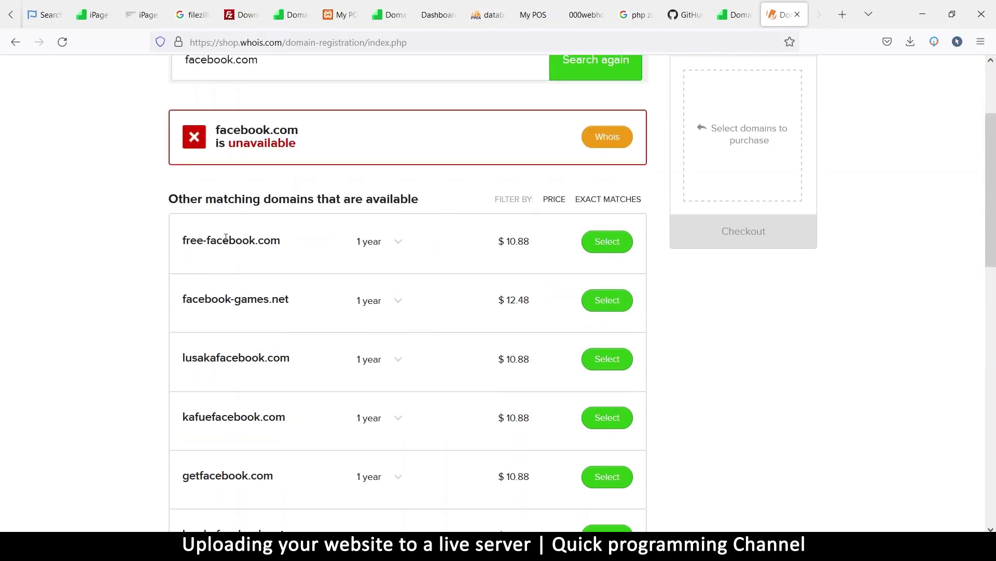
left_click_drag(184, 241, 306, 241)
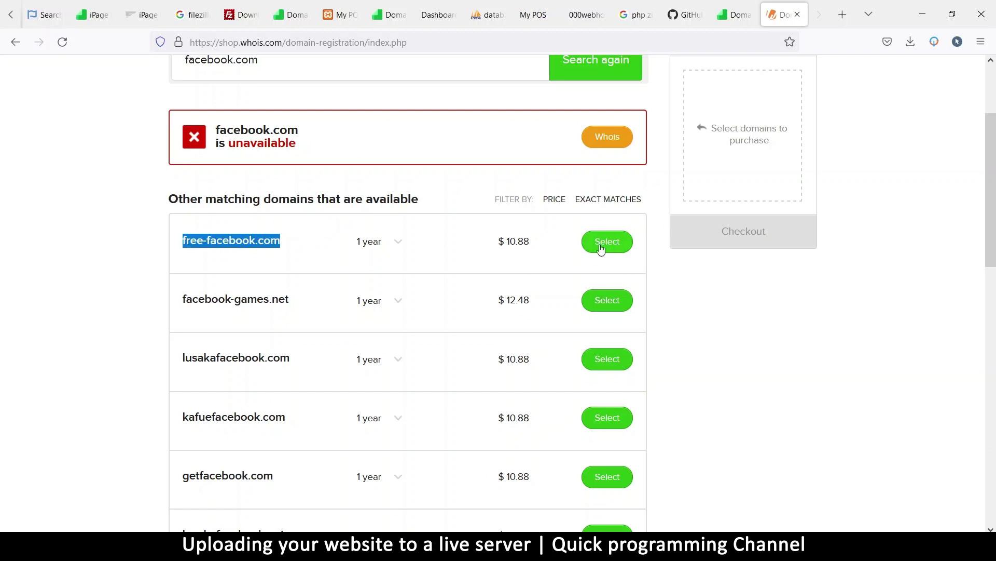
scroll(351, 305, "up", 3)
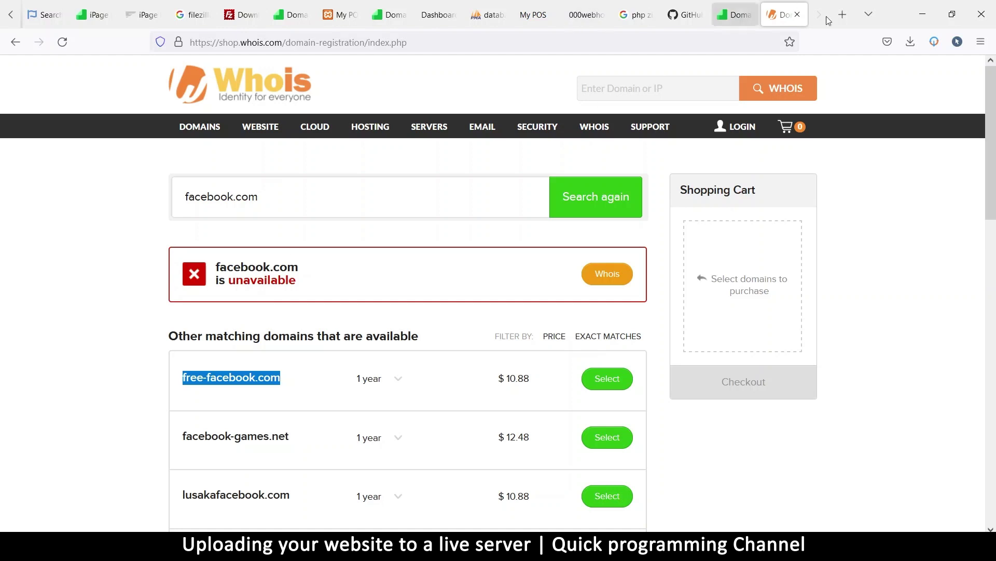
left_click(797, 14)
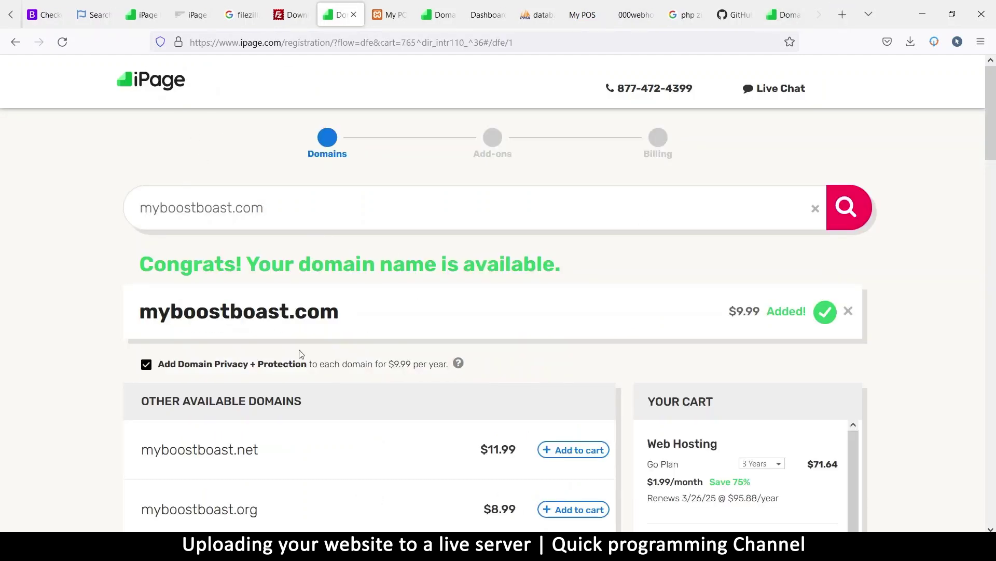
Step: Scroll through the iPage registration page to review the cart contents
scroll(374, 403, "down", 3)
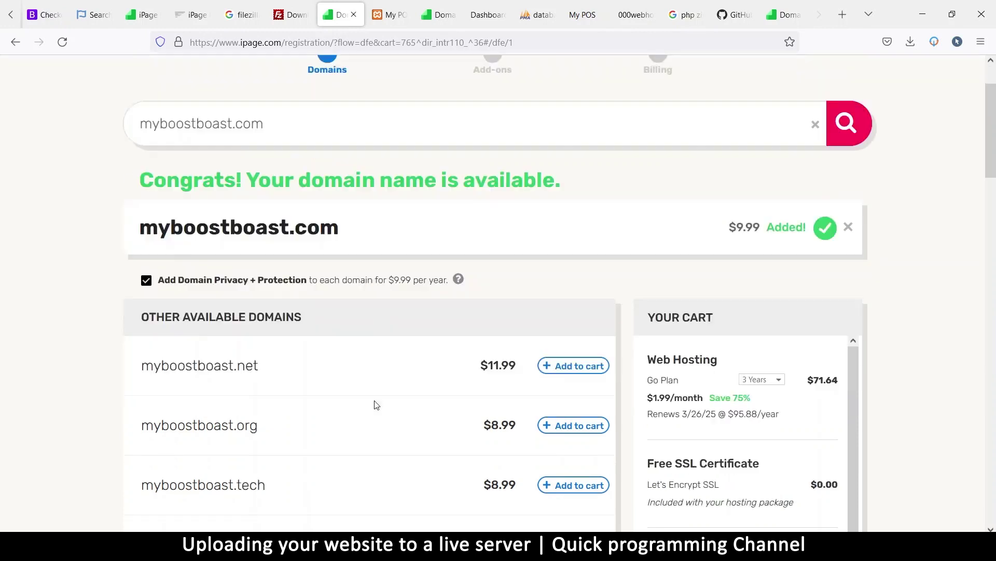
scroll(368, 356, "down", 4)
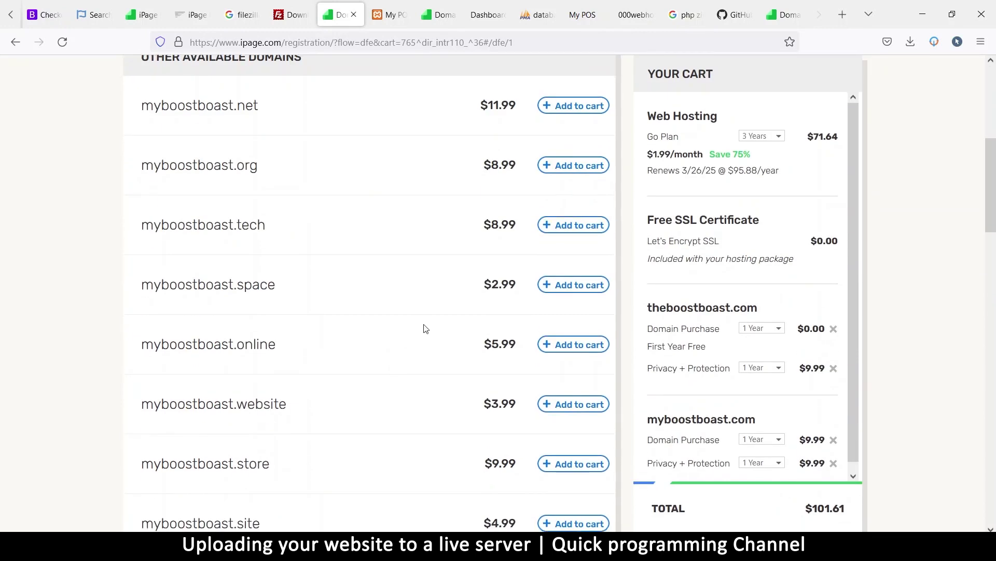
scroll(422, 307, "down", 9)
scroll(423, 331, "up", 15)
scroll(426, 331, "down", 1)
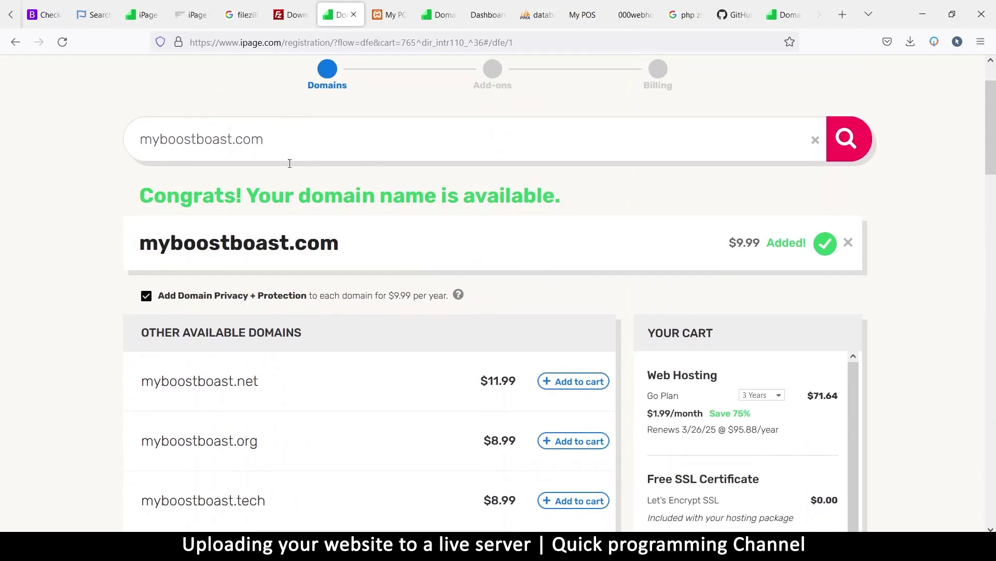
left_click_drag(182, 198, 511, 204)
left_click(567, 251)
Step: Highlight the $71.64 Go Plan price, then switch to the Sublime Text notes
scroll(378, 363, "down", 1)
scroll(805, 337, "down", 2)
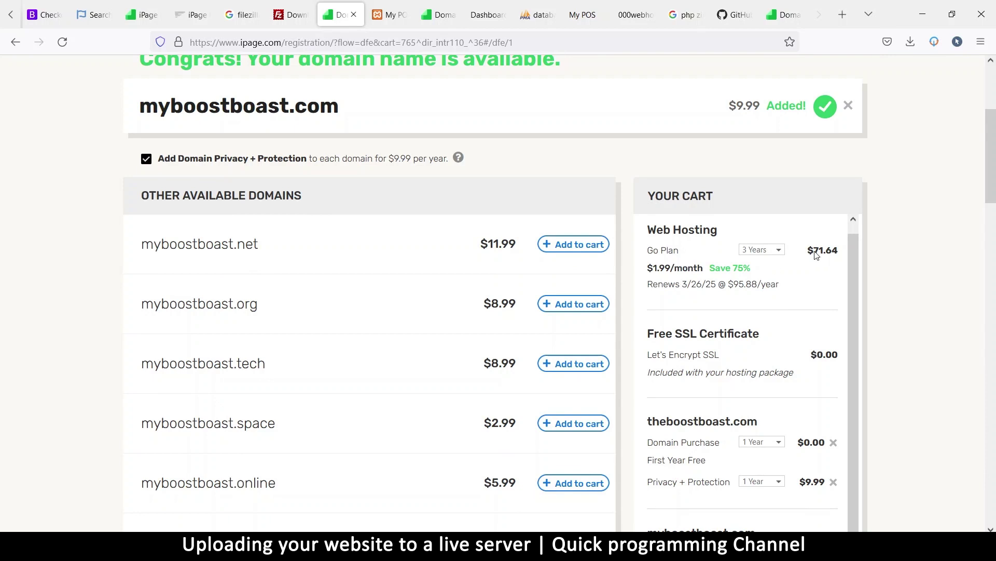
left_click_drag(808, 251, 838, 251)
key("alt+Tab")
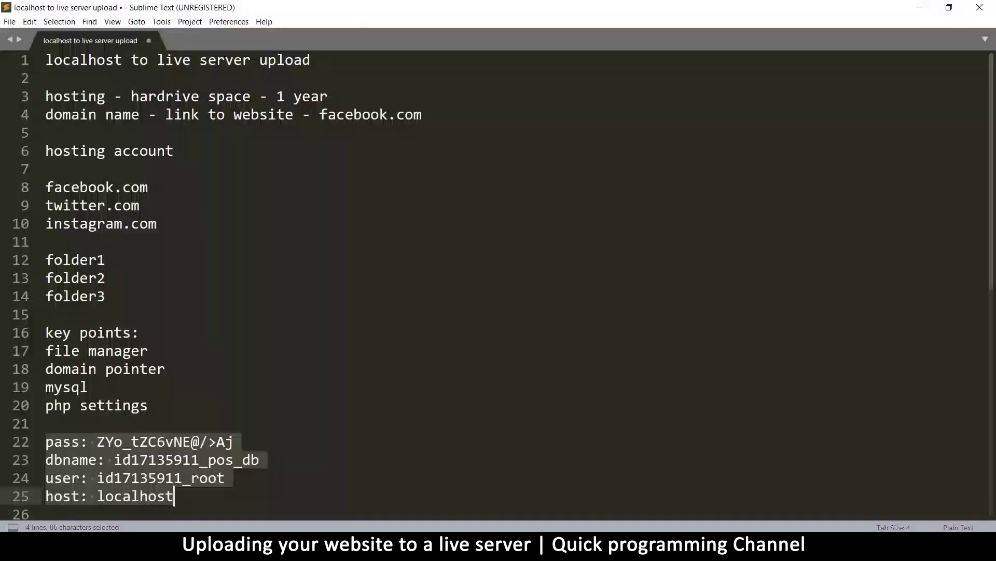
Step: Highlight 'domain name' and 'hosting' in the notes, then return to the iPage domain search window
left_click_drag(140, 114, 51, 113)
left_click_drag(106, 96, 25, 93)
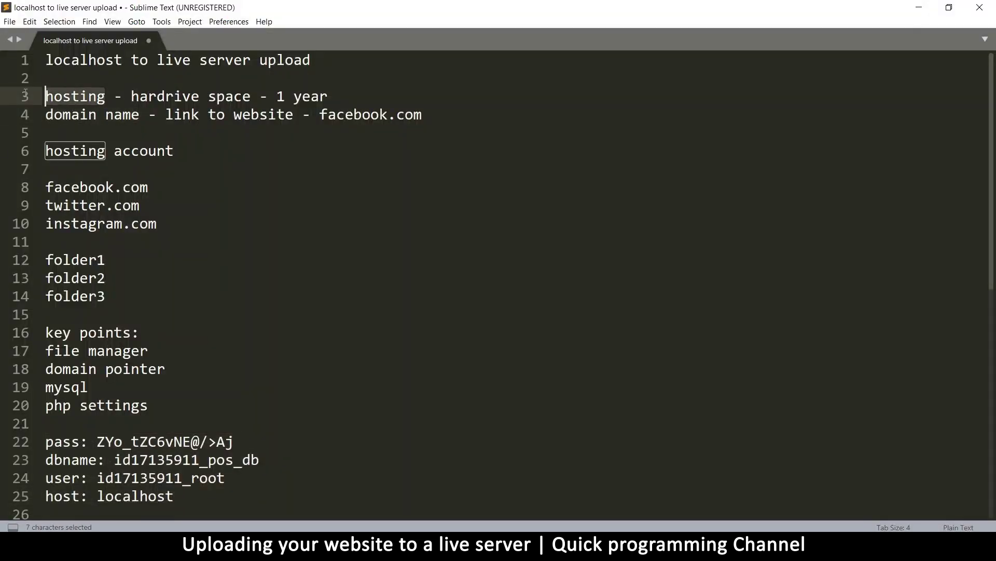
left_click(89, 114)
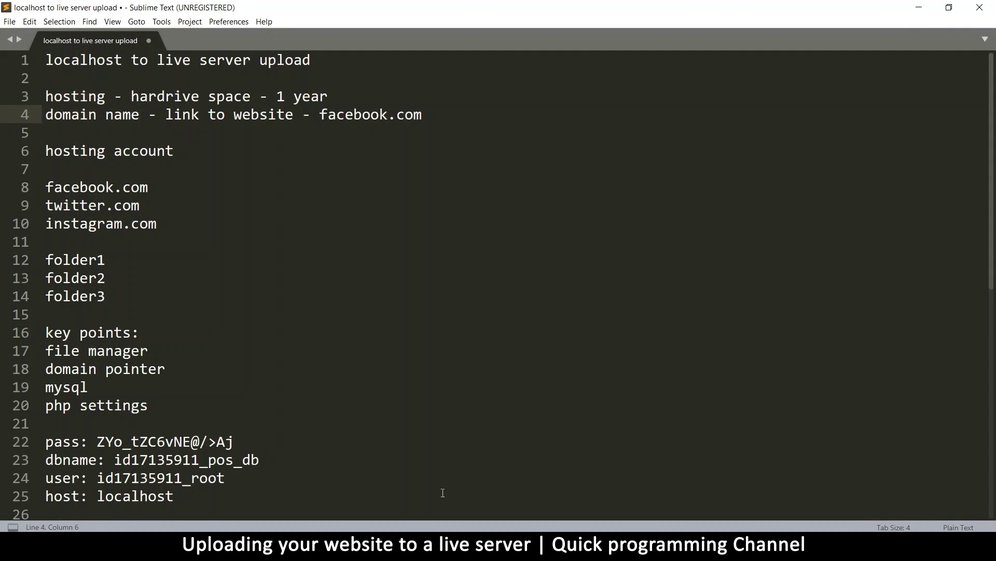
left_click(486, 547)
left_click(537, 505)
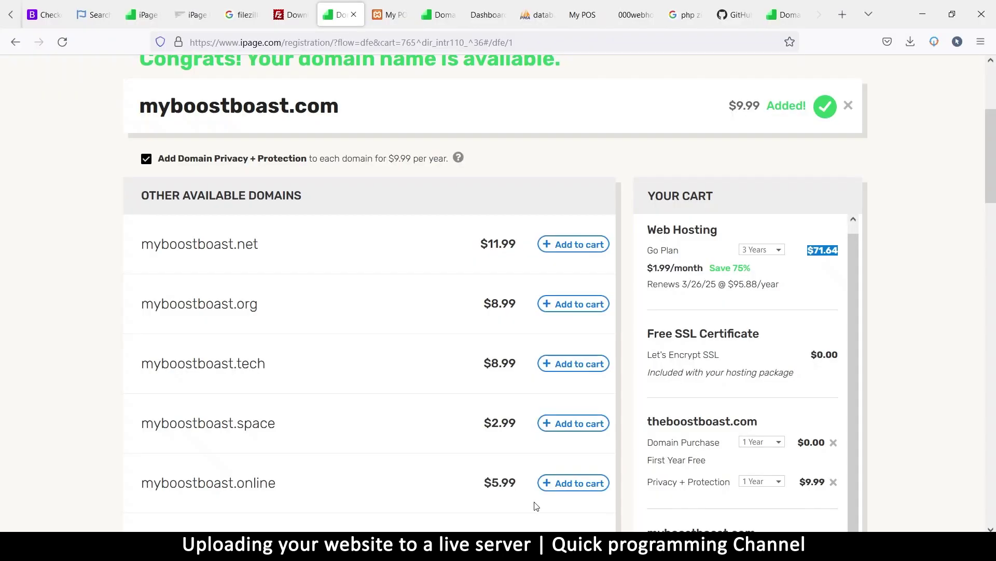
Step: Highlight the Go Plan, Domain Purchase and Web Hosting items in the cart
left_click(653, 251)
left_click_drag(650, 250, 684, 251)
left_click(650, 253)
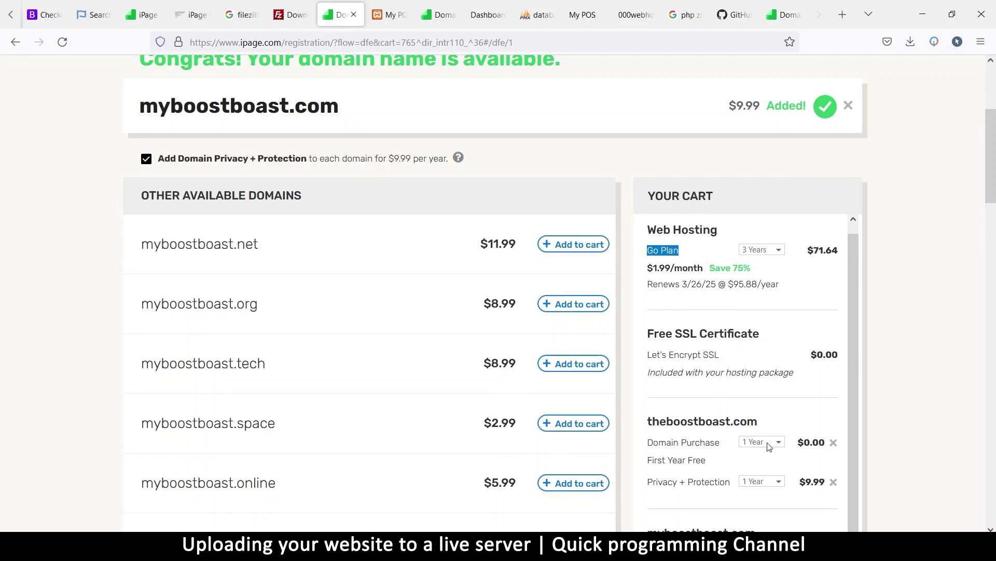
scroll(650, 448, "down", 3)
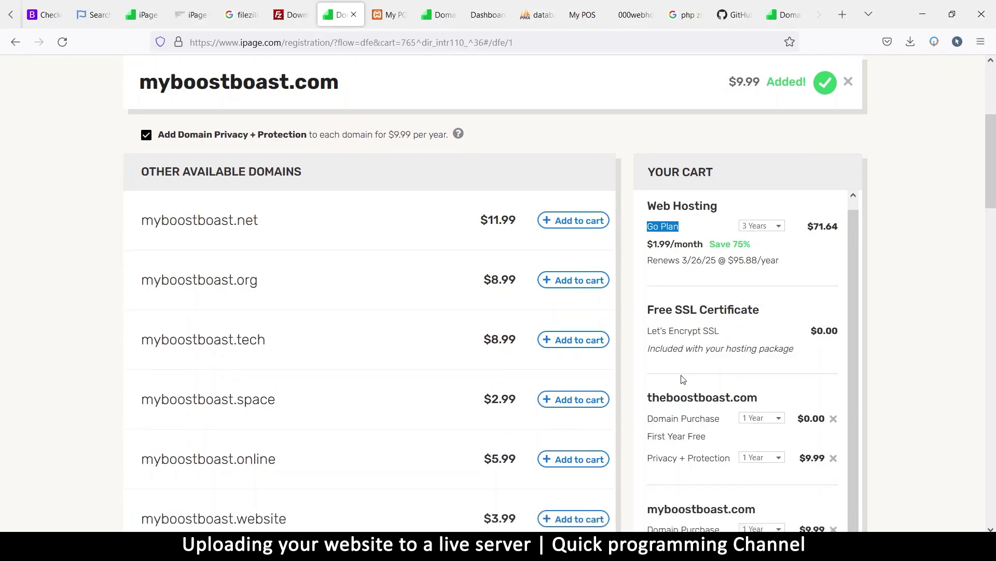
left_click_drag(652, 324, 729, 326)
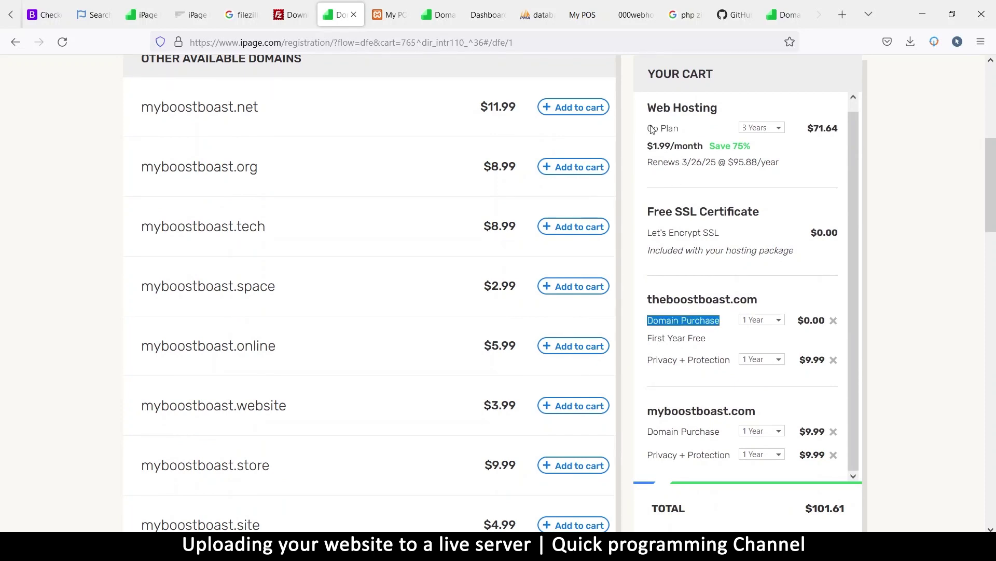
left_click_drag(652, 132, 723, 118)
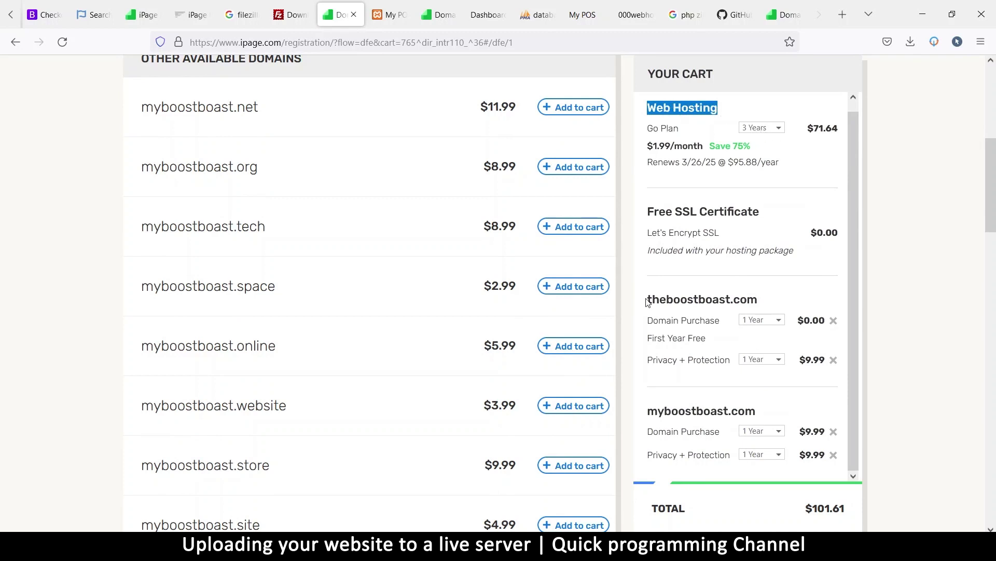
Step: Open theboostboast.com's Domain Purchase length dropdown showing 1–5 Years
left_click_drag(649, 303, 760, 302)
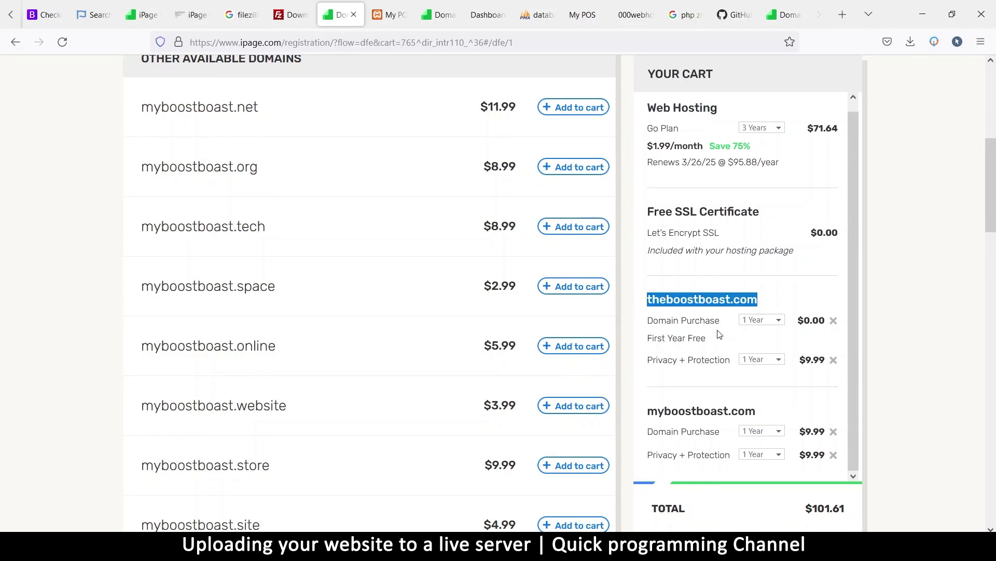
left_click_drag(649, 327, 723, 321)
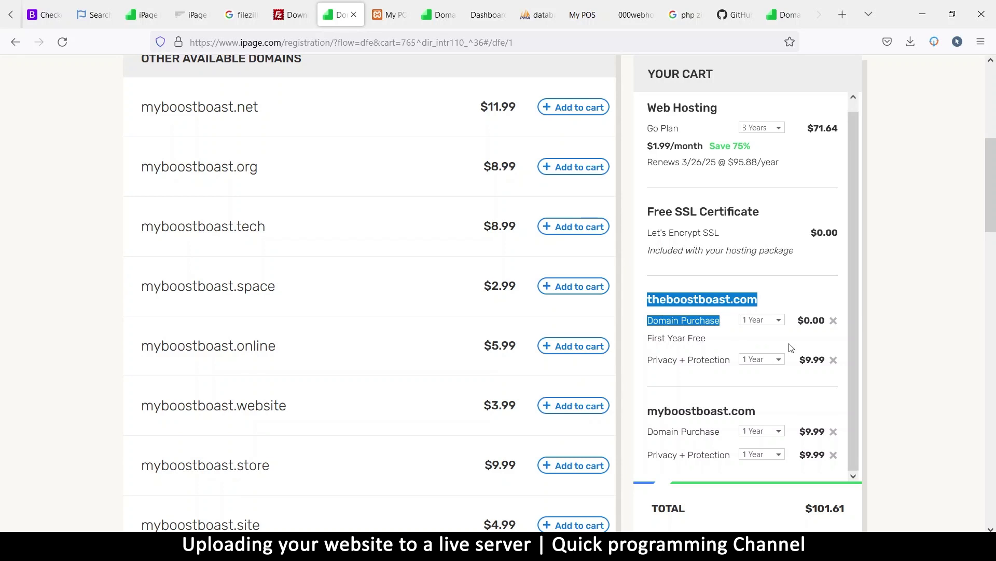
left_click(777, 321)
left_click(778, 321)
left_click(763, 321)
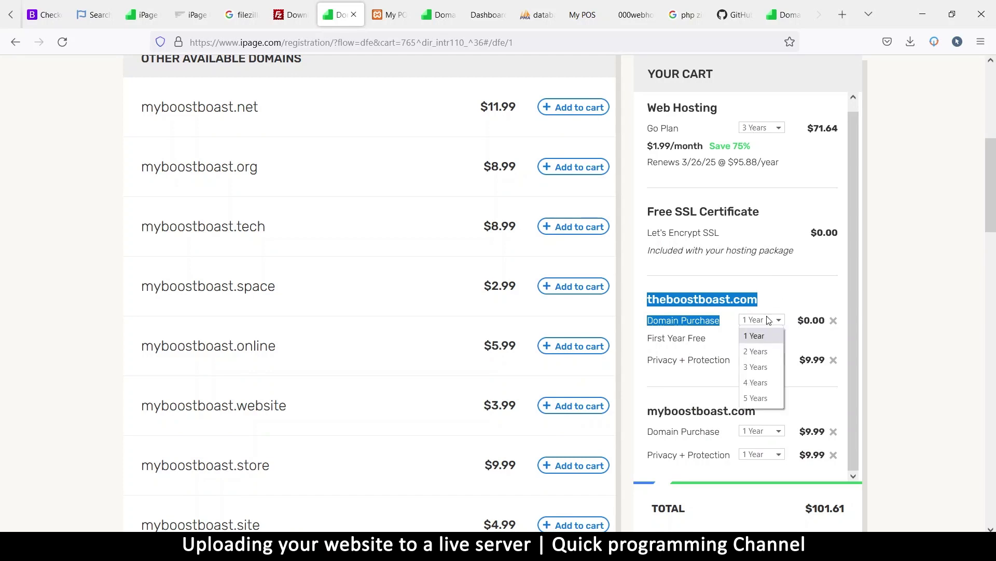
Step: Set theboostboast.com's domain registration to 3 Years
left_click(768, 321)
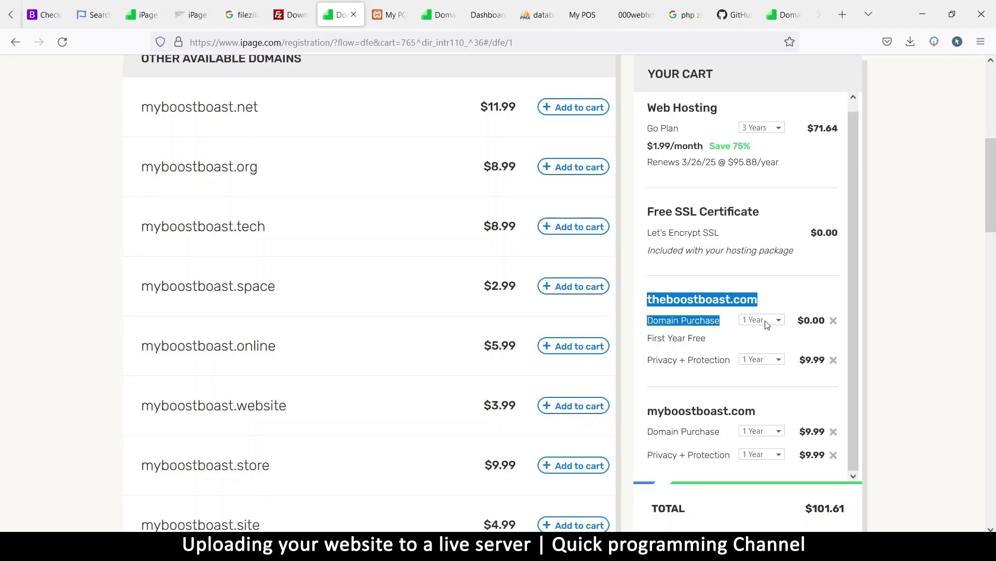
left_click(729, 321)
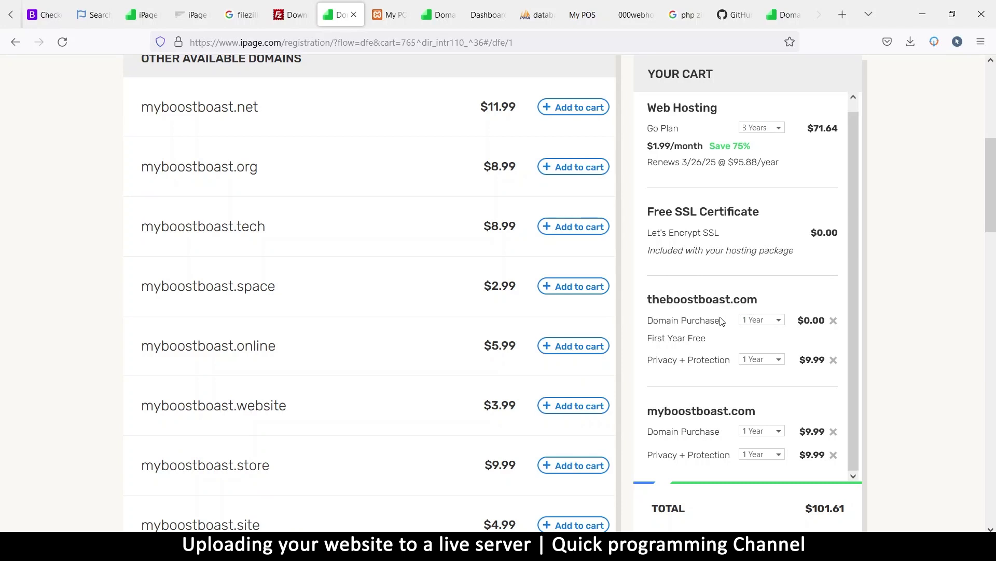
mouse_move(652, 326)
left_mouse_down()
mouse_move(716, 325)
mouse_move(648, 326)
left_mouse_up()
left_click(706, 326)
left_click_drag(647, 107, 679, 131)
left_click_drag(653, 321, 721, 326)
left_click(778, 320)
left_click(762, 366)
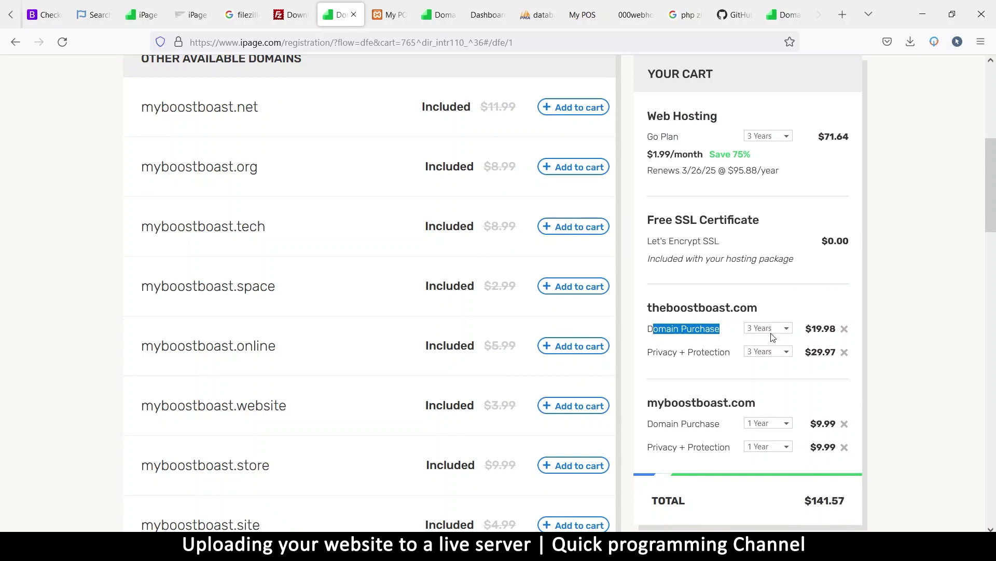
Step: Switch theboostboast.com back to a one-year term, bringing the cart to $101.61
left_click_drag(702, 311, 734, 312)
left_click(741, 312)
left_click_drag(648, 311, 786, 313)
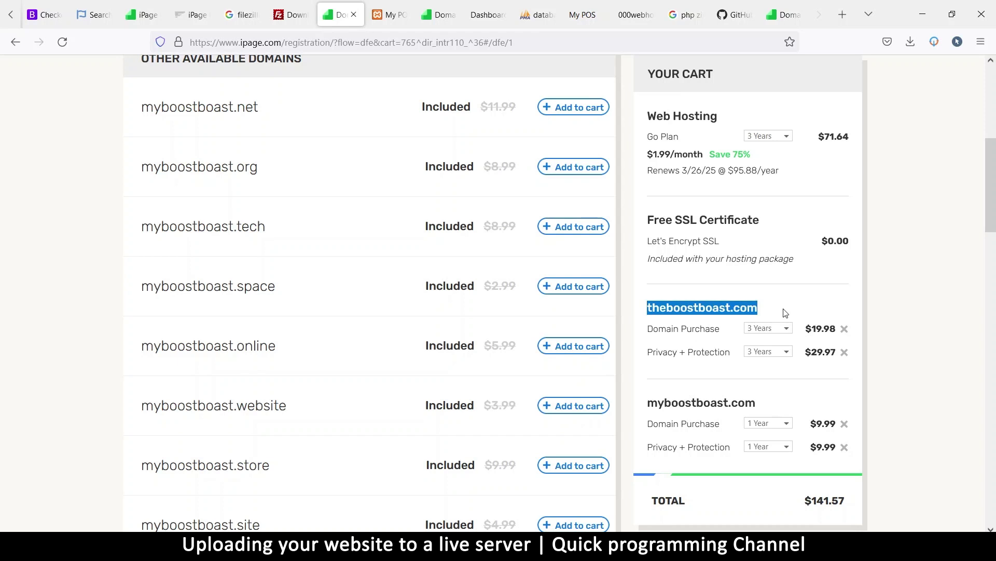
scroll(666, 269, "up", 3)
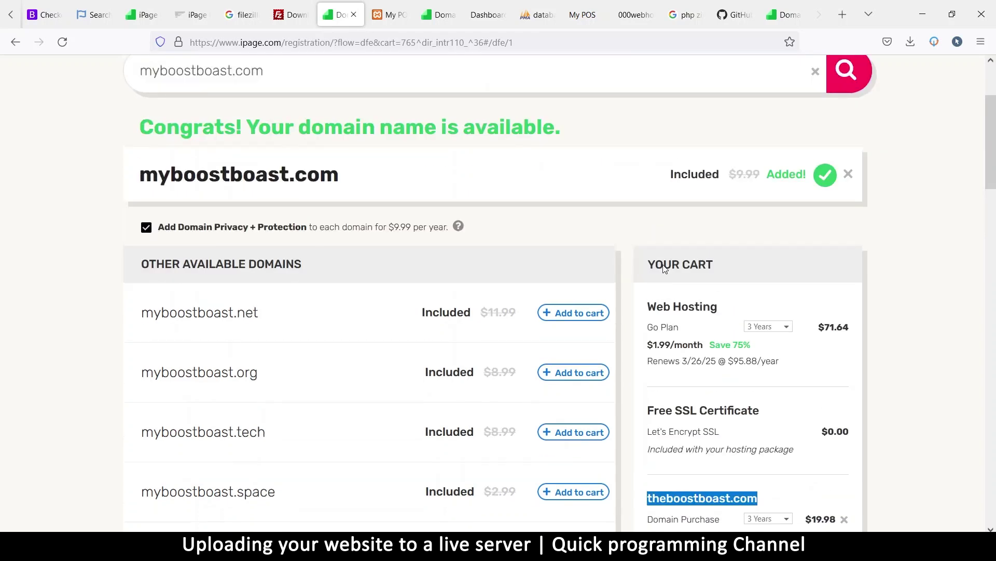
scroll(845, 356, "down", 3)
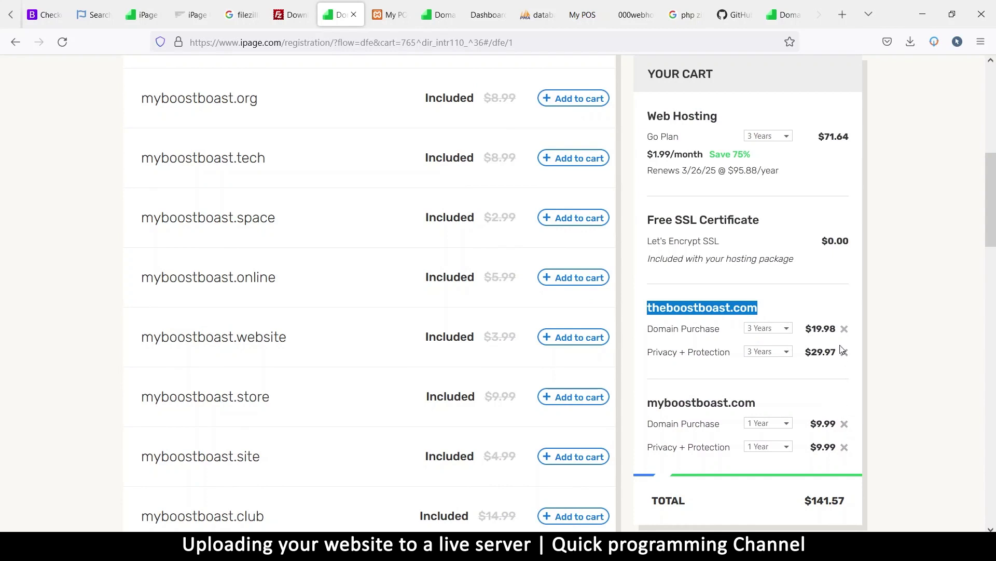
left_click(772, 329)
left_click(766, 343)
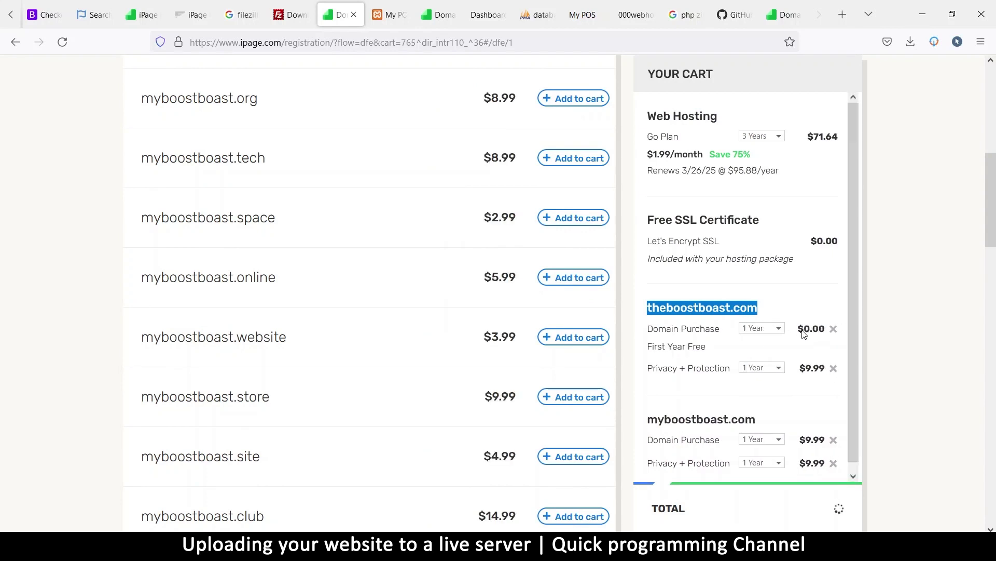
scroll(852, 378, "down", 1)
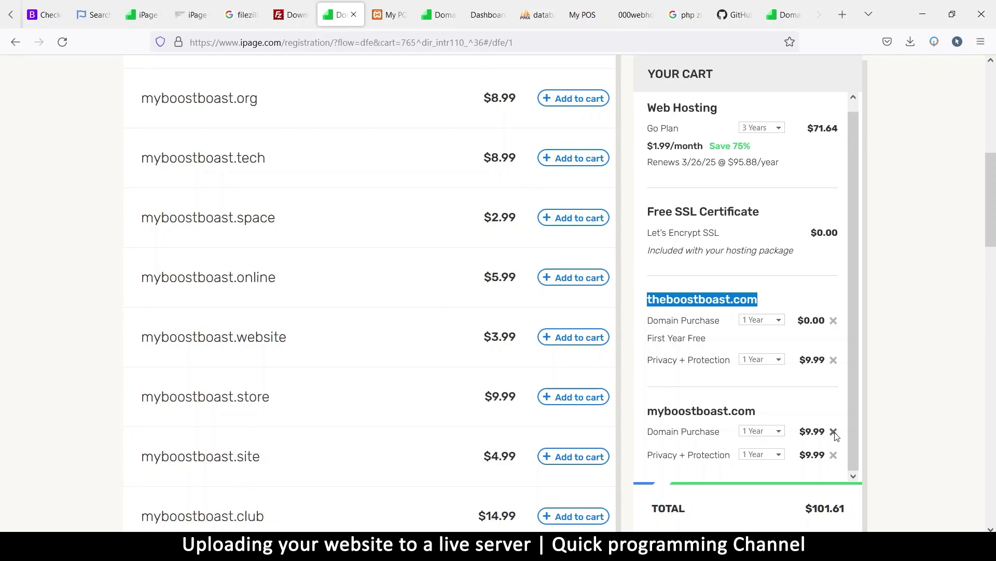
scroll(801, 472, "down", 2)
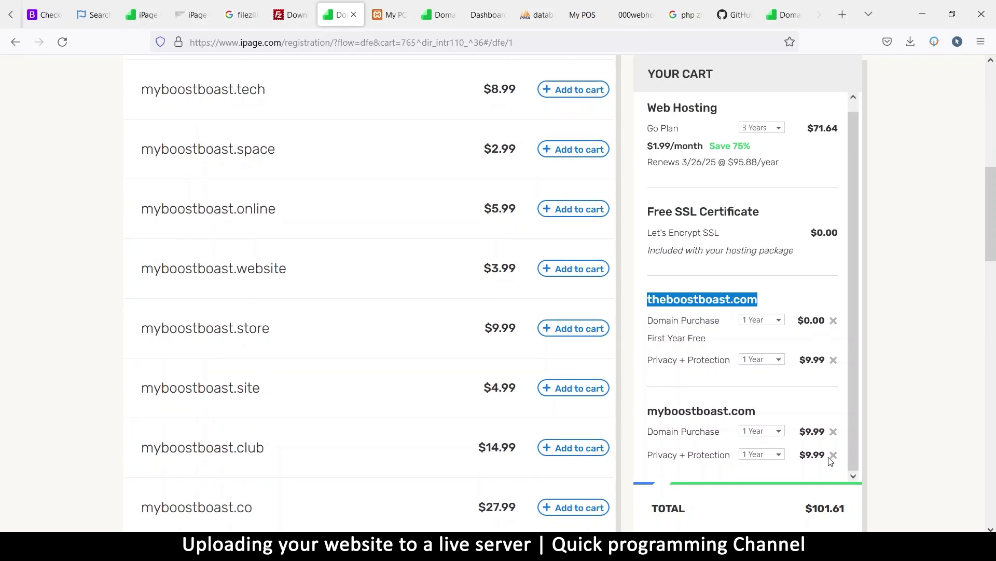
Step: Highlight the $71.64 hosting plan price, then close the registration page
left_click_drag(806, 129, 839, 133)
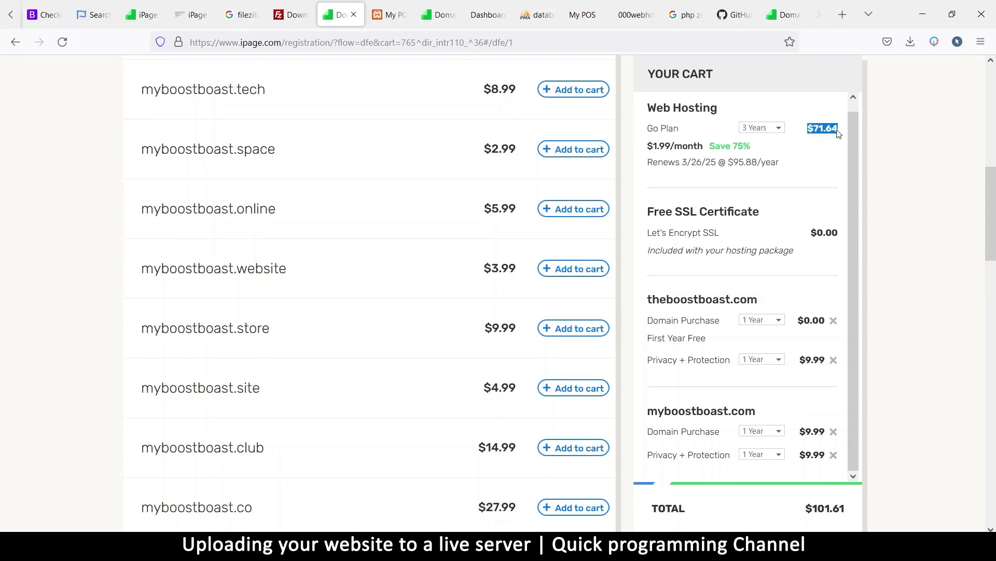
scroll(766, 227, "up", 1)
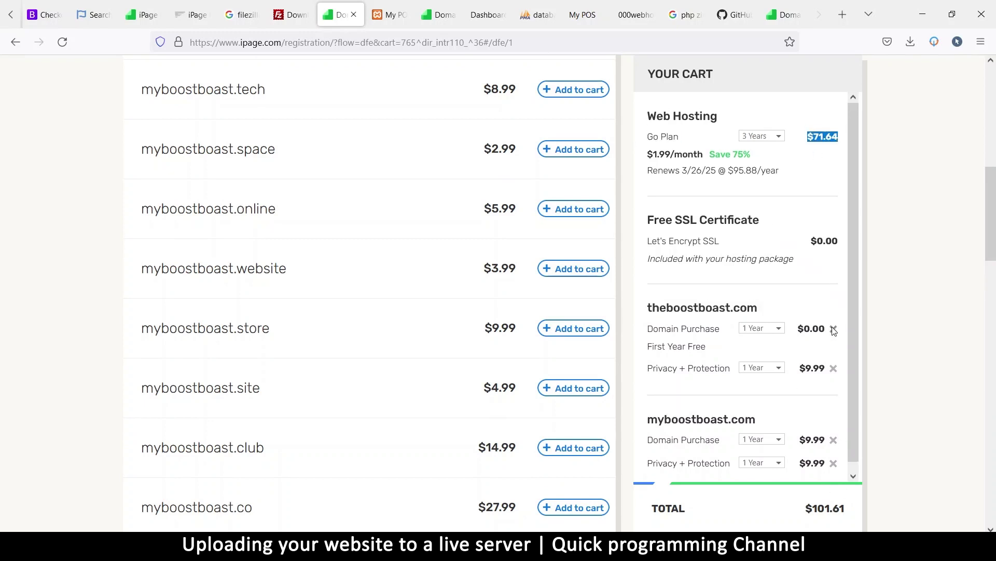
scroll(393, 218, "up", 8)
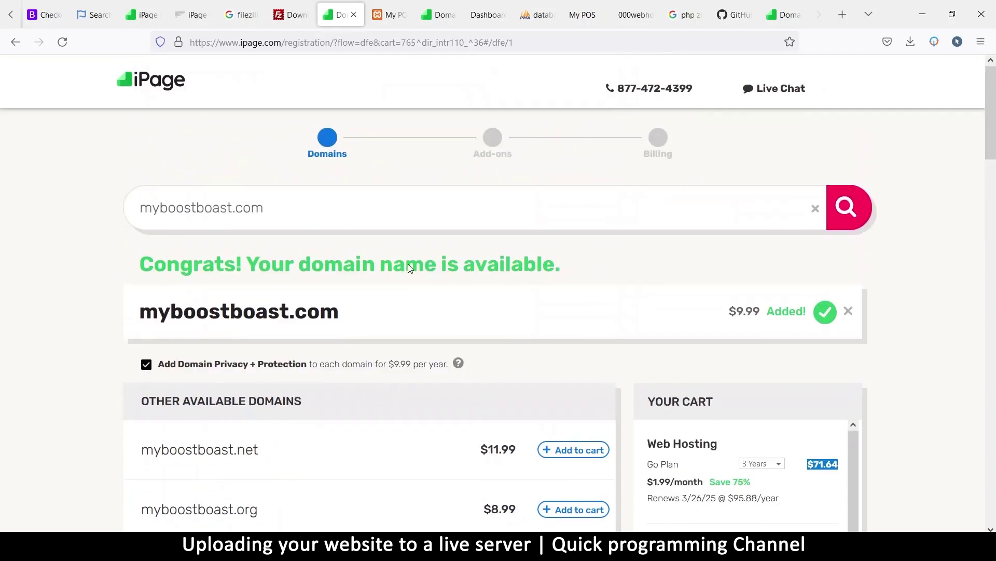
scroll(694, 340, "down", 2)
scroll(498, 343, "up", 2)
left_click(355, 15)
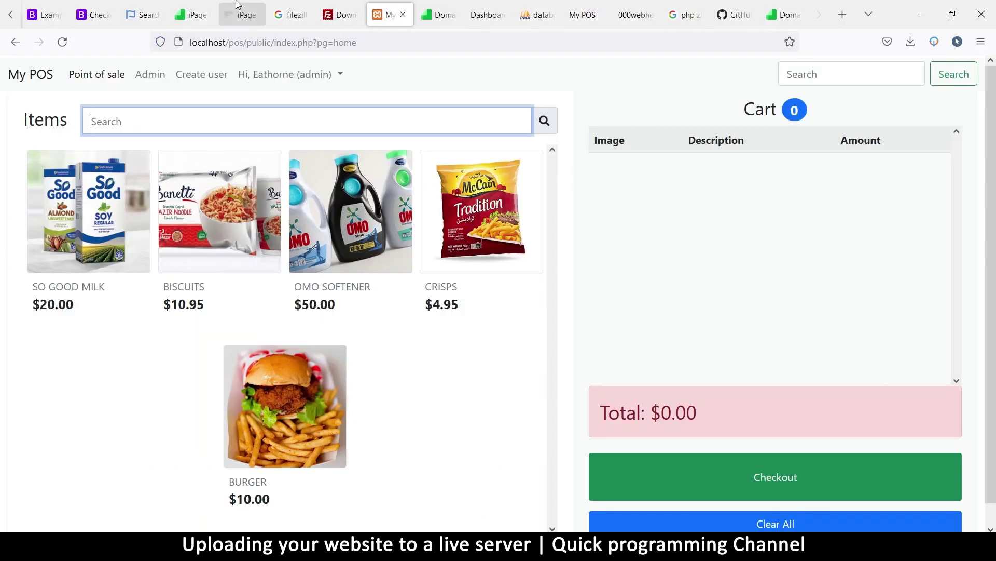
Step: Return to the iPage Domains control panel and pick safetyapp.space from My Domains
left_click(240, 14)
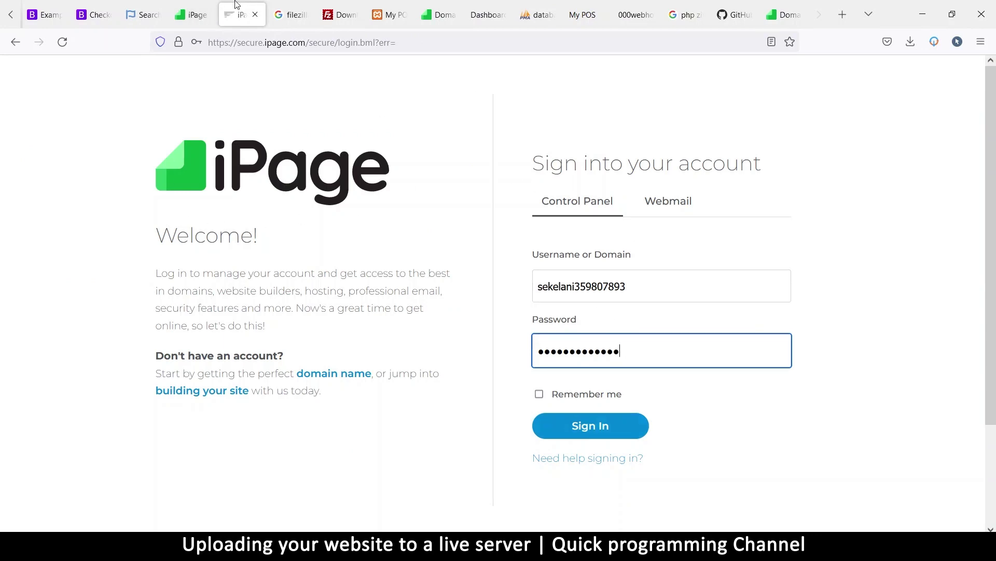
left_click(195, 6)
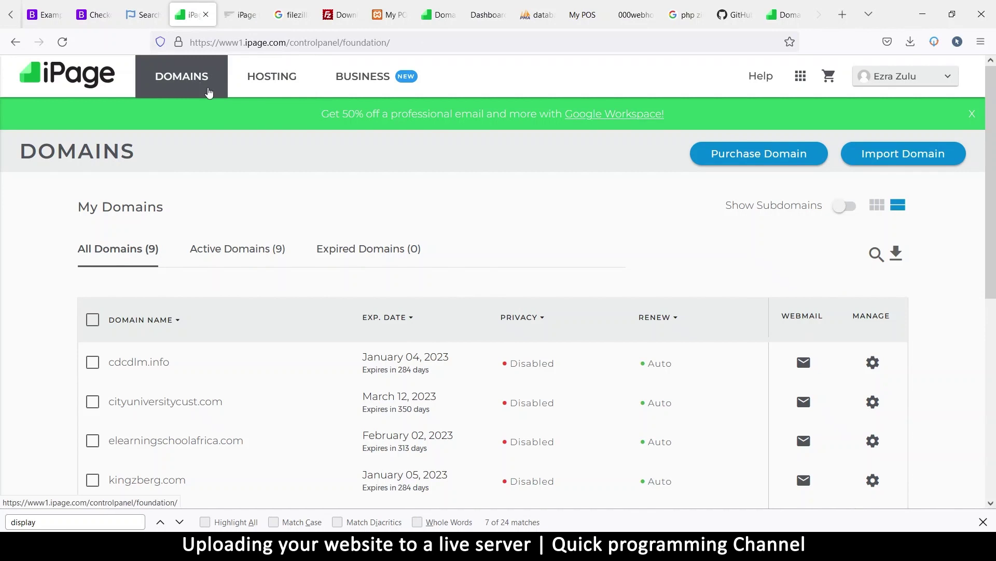
scroll(258, 207, "down", 4)
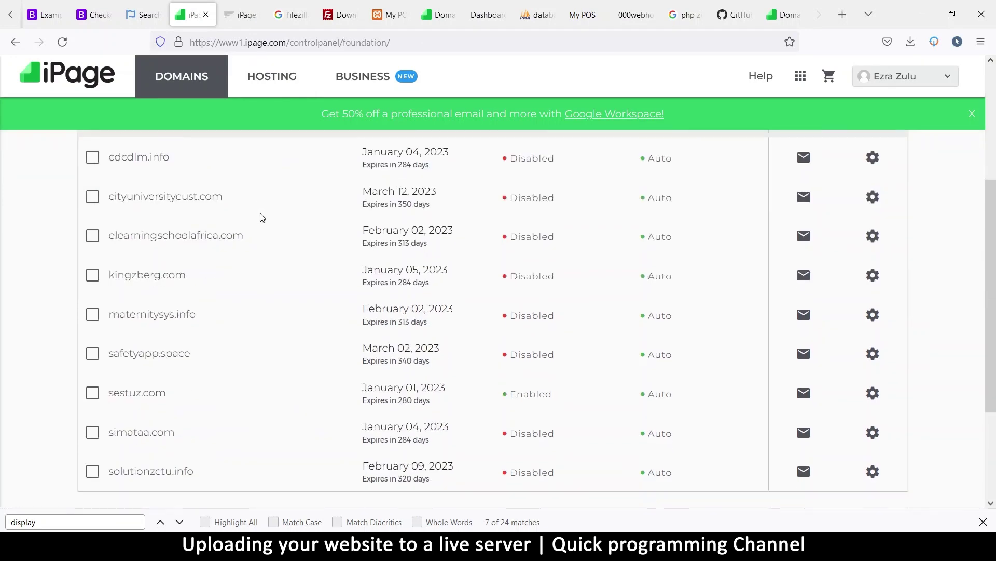
scroll(156, 286, "up", 4)
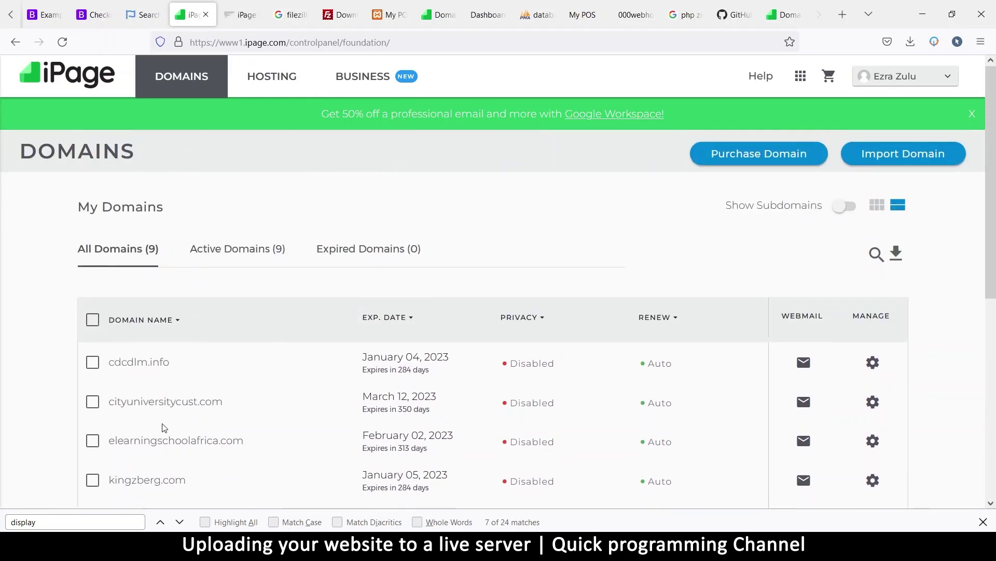
scroll(164, 427, "down", 5)
scroll(167, 420, "up", 5)
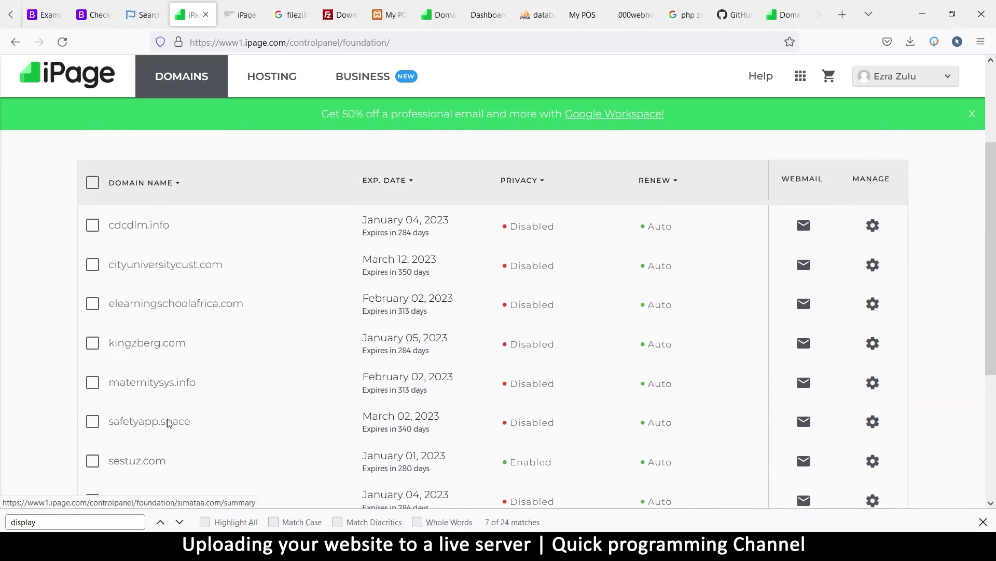
scroll(178, 312, "down", 5)
scroll(184, 223, "down", 3)
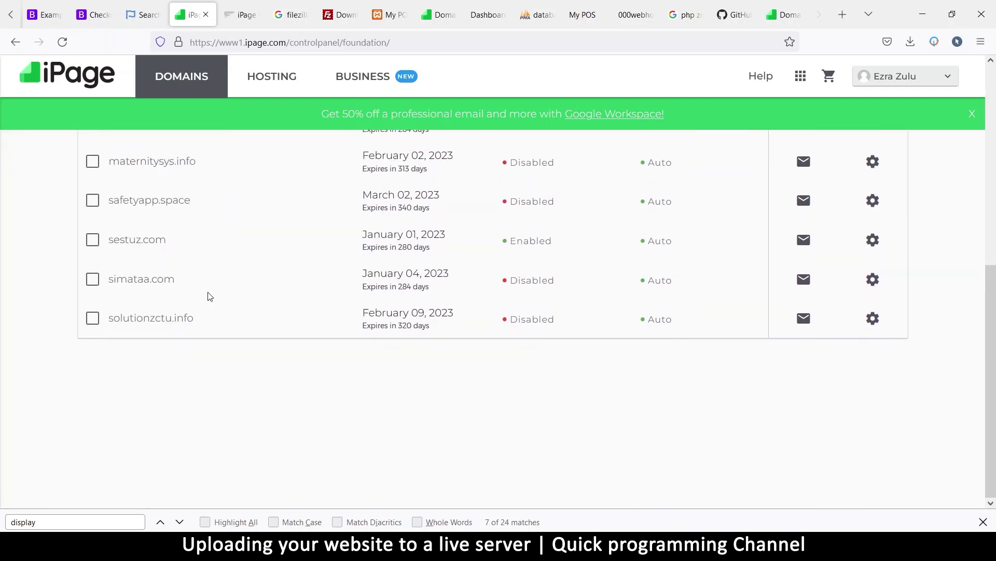
left_click(159, 202)
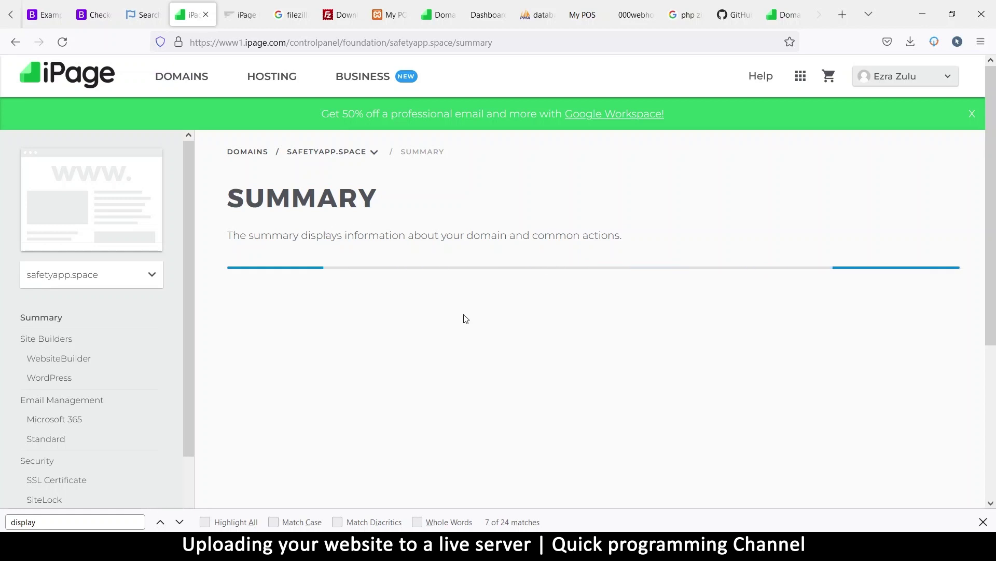
key("alt+Tab")
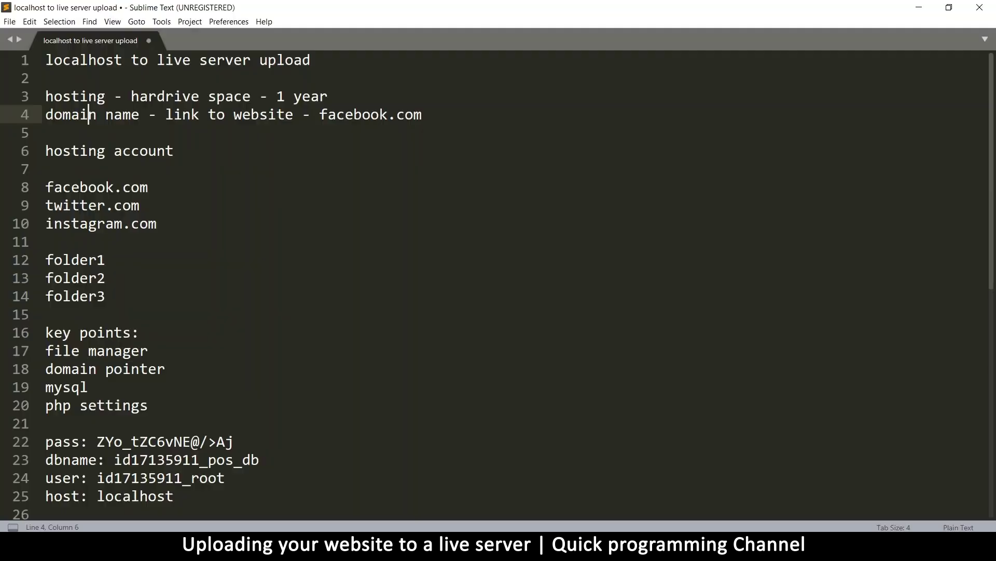
left_click_drag(102, 265, 43, 258)
left_click_drag(118, 280, 59, 273)
left_click_drag(104, 295, 45, 295)
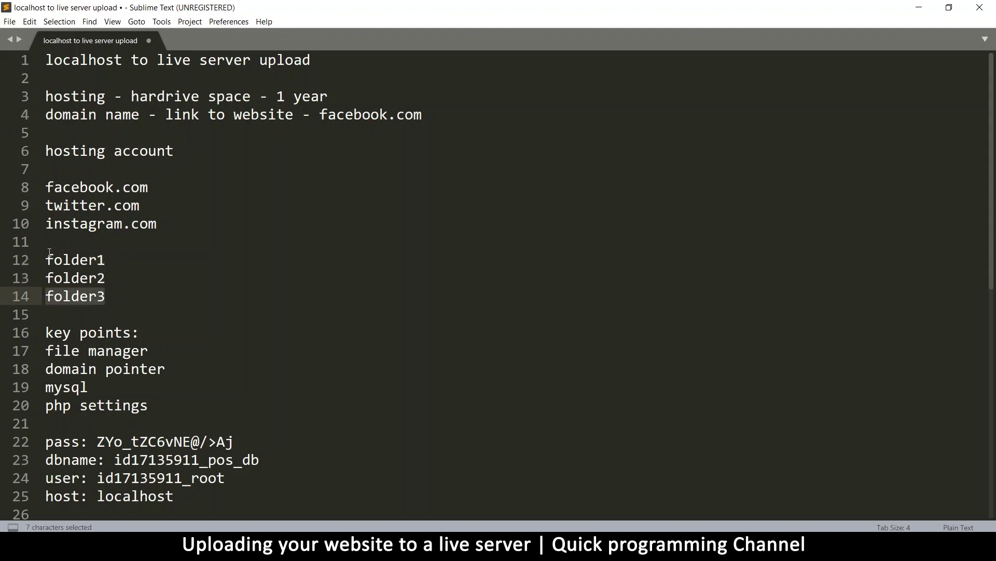
left_click_drag(48, 257, 114, 293)
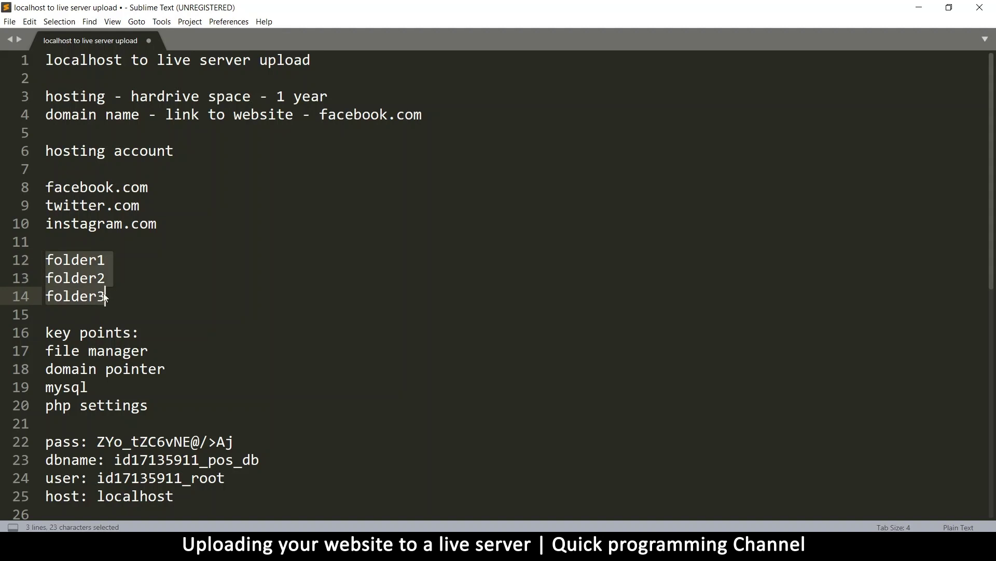
left_click_drag(47, 185, 158, 223)
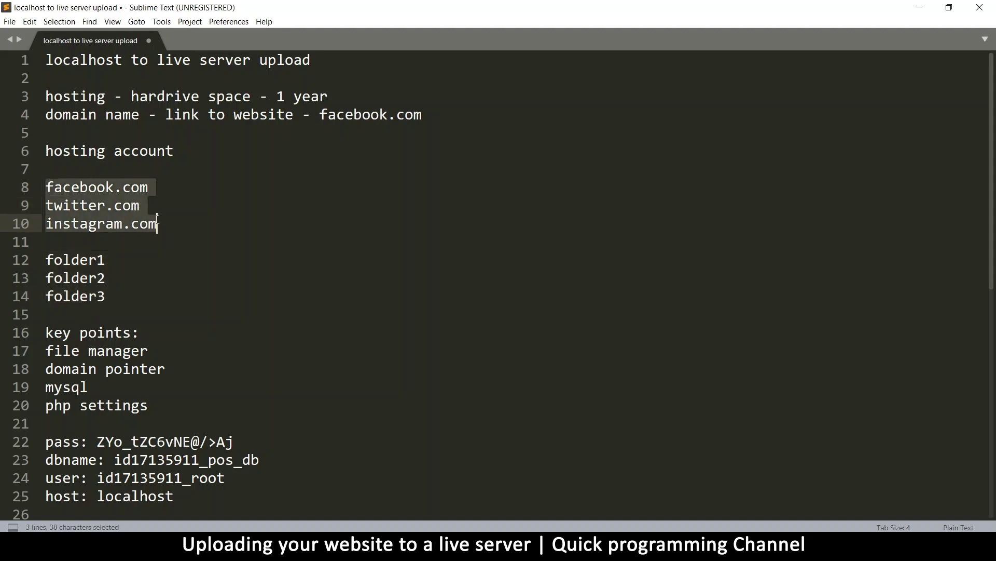
mouse_move(482, 550)
left_click(550, 483)
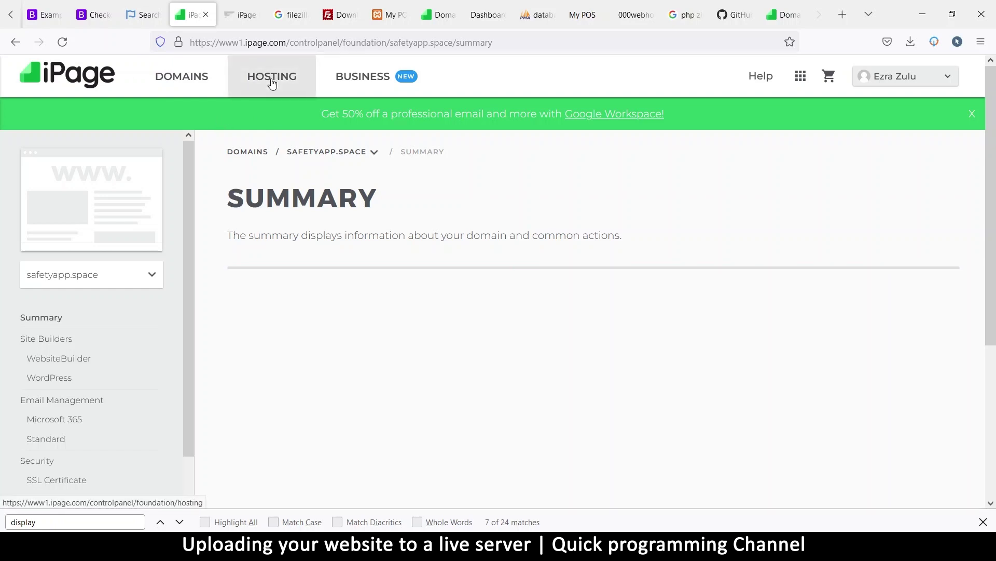
Step: Open the Pointers & Subdomains settings for safetyapp.space
left_click(242, 15)
left_click(202, 4)
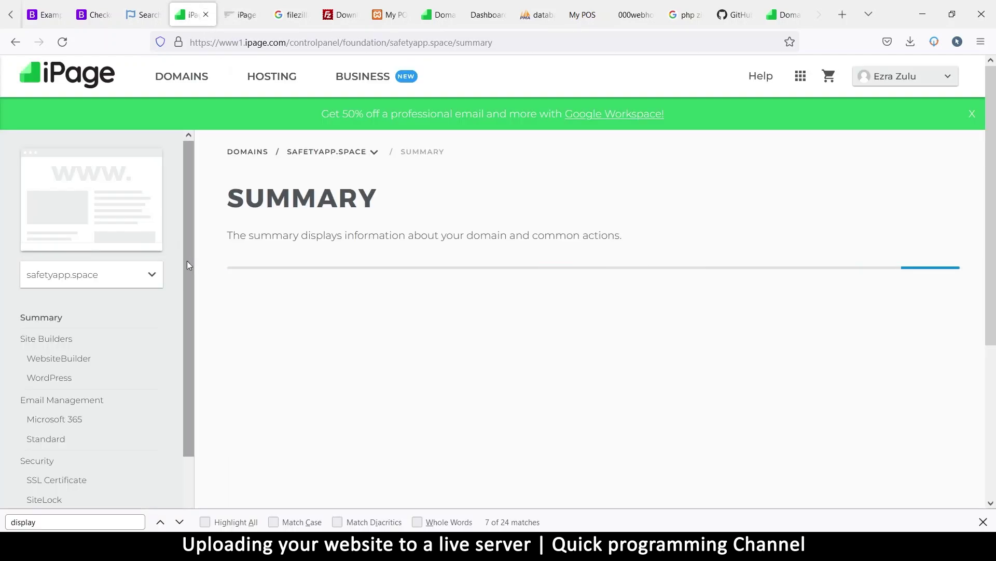
scroll(78, 358, "down", 3)
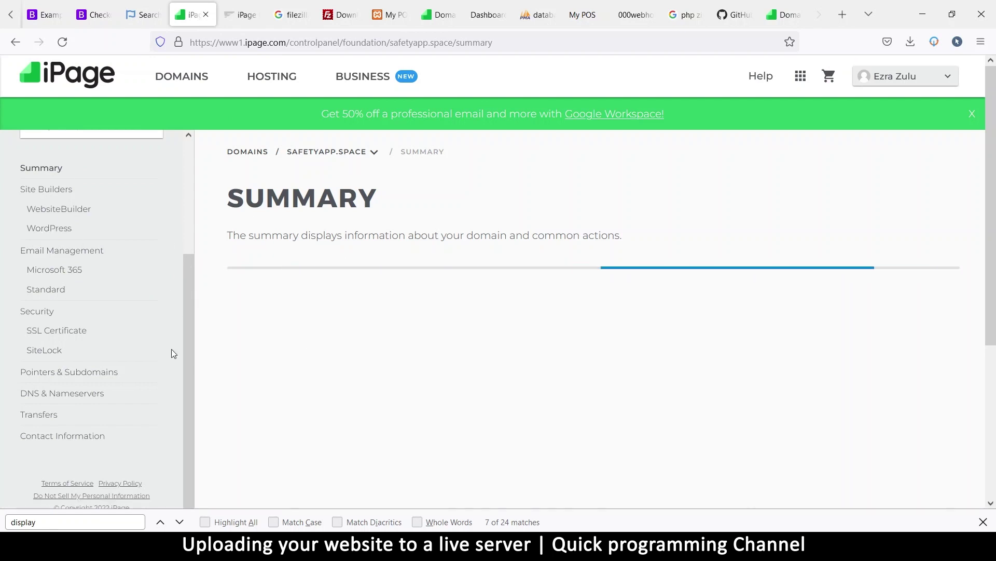
left_click(62, 375)
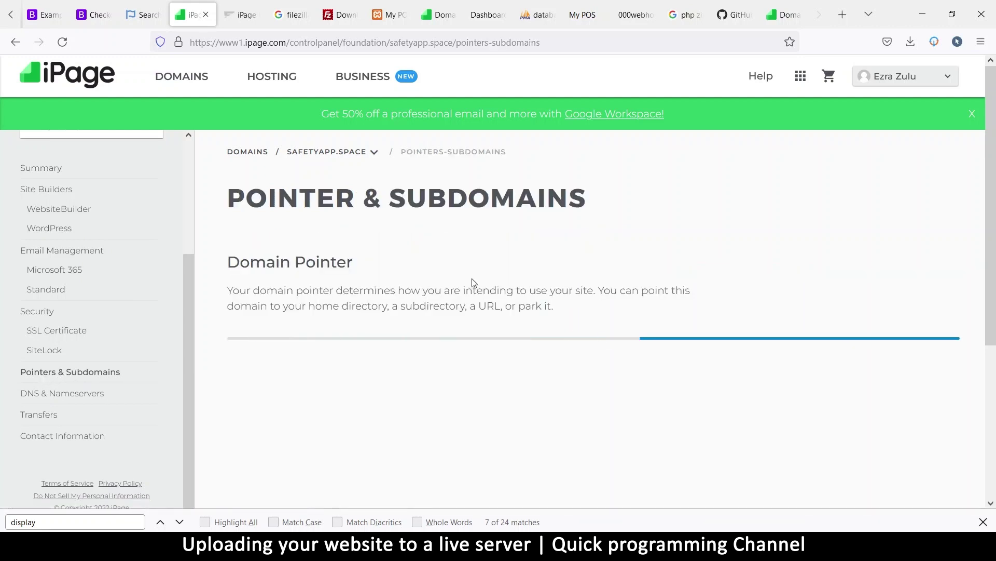
scroll(396, 318, "down", 3)
scroll(396, 321, "up", 2)
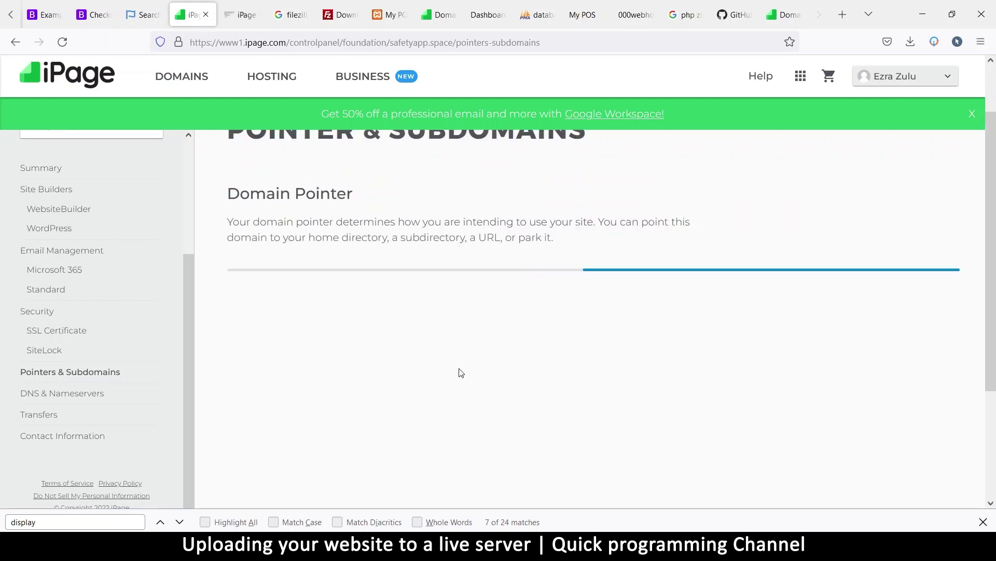
Step: Check the folder2 and twitter.com lines in the upload notes, then return to the browser
key("alt+Tab")
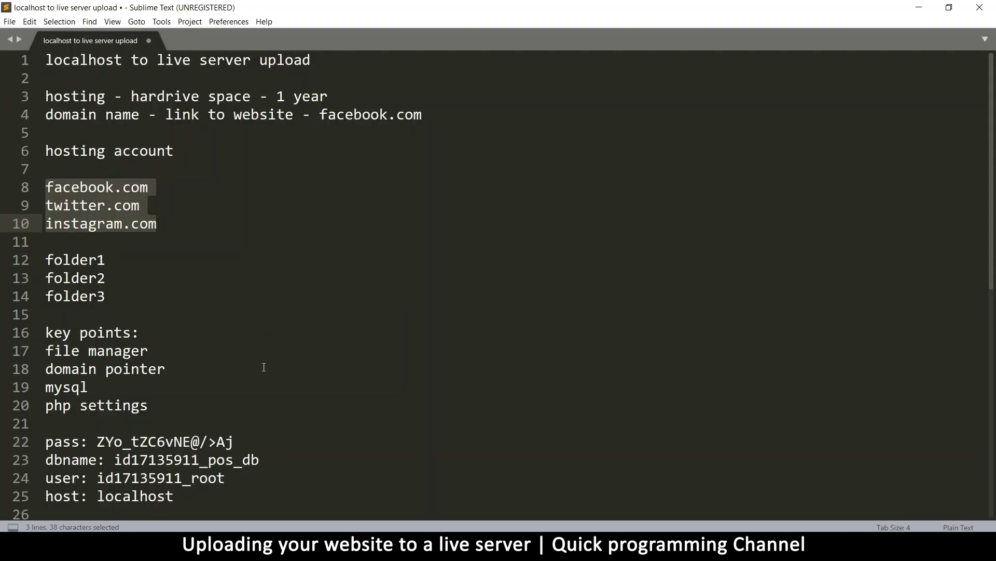
left_click(97, 259)
key("Home")
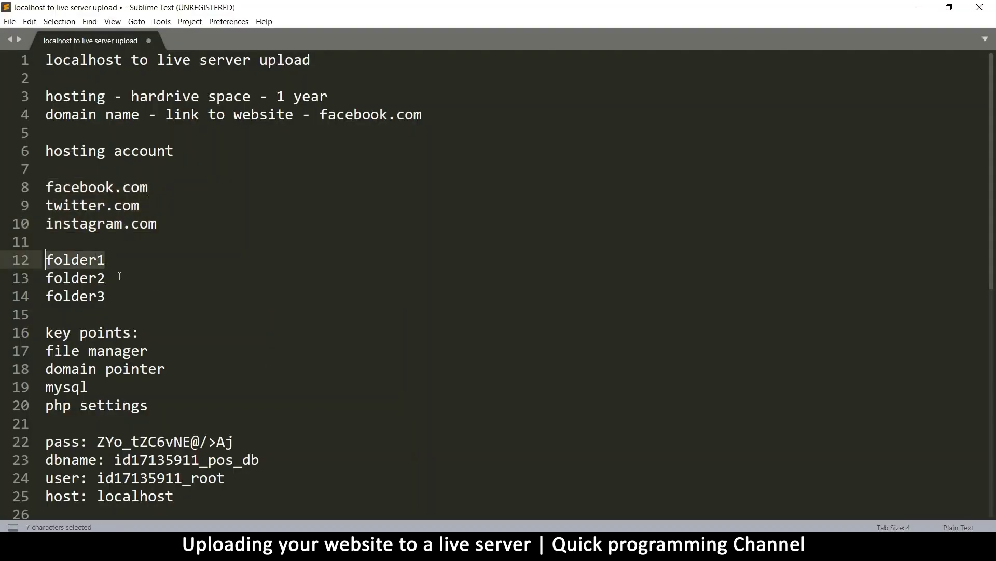
left_click(6, 278)
left_click(54, 205)
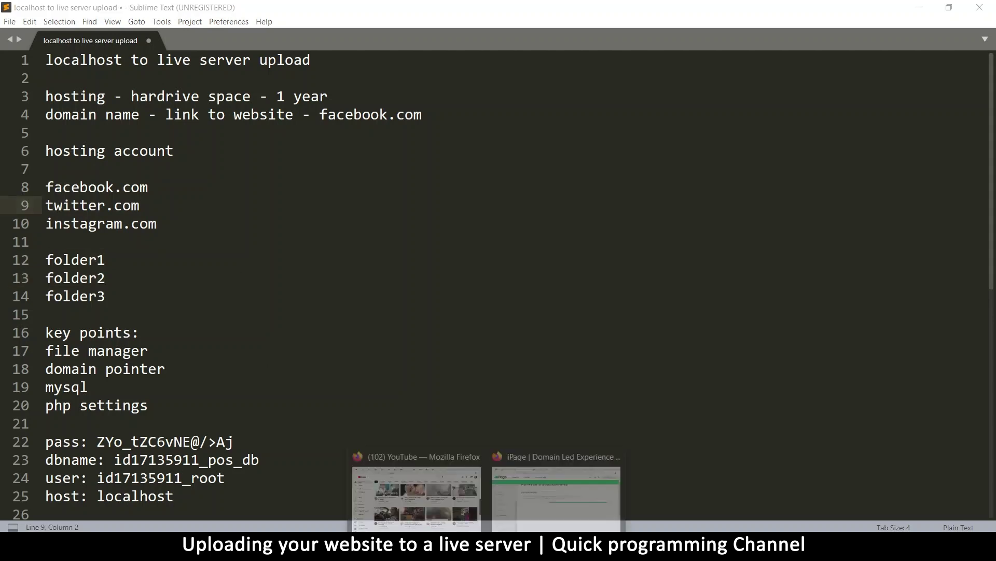
left_click(554, 480)
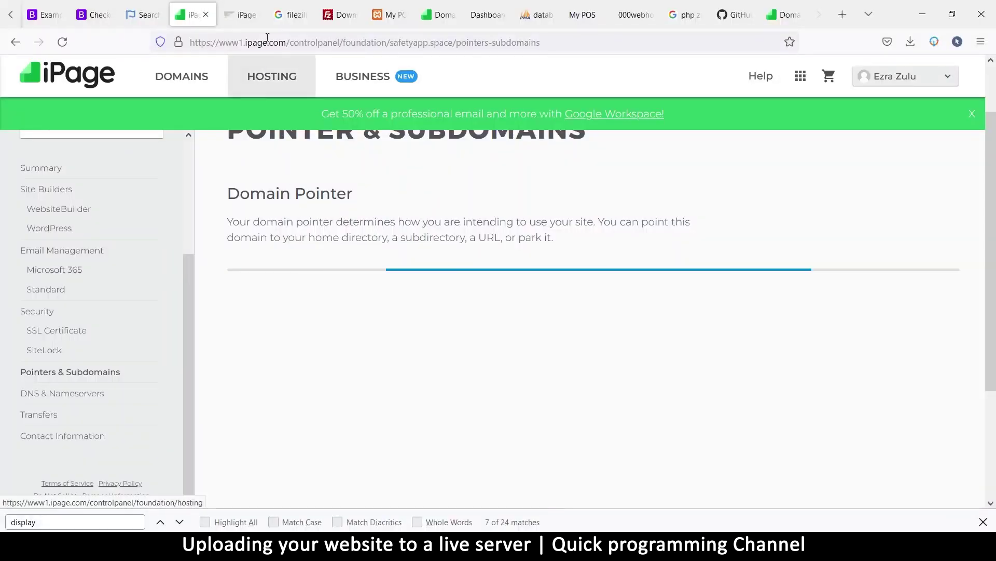
Step: Close the sign-in tab and open the HOSTING section in a new tab
left_click(252, 16)
left_click(256, 18)
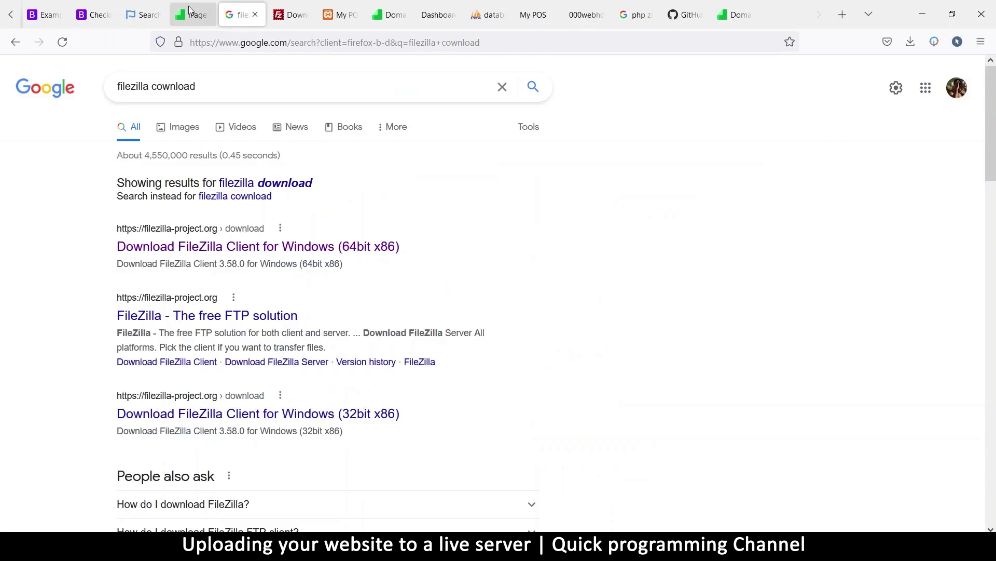
left_click(240, 15)
scroll(60, 223, "up", 2)
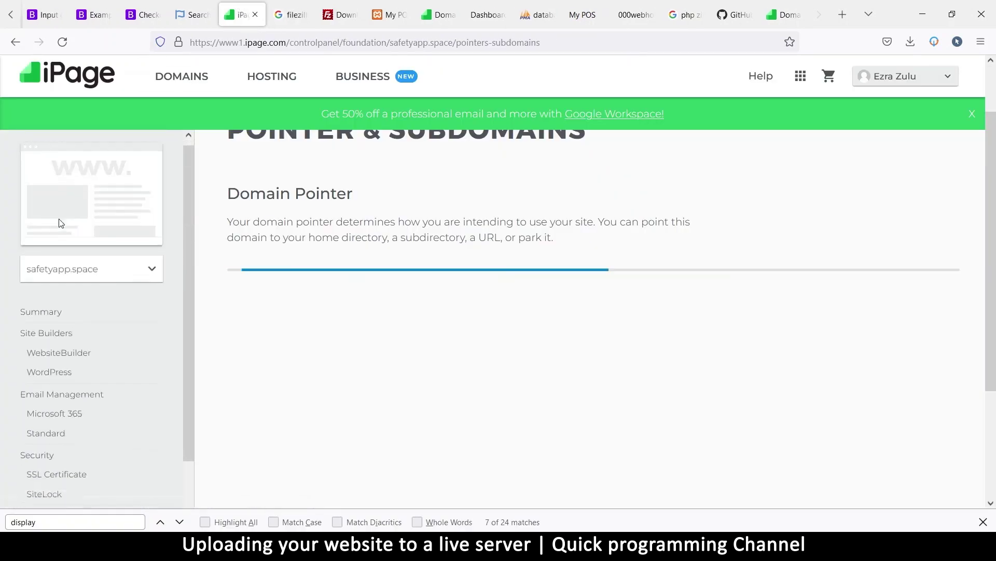
scroll(61, 224, "down", 3)
scroll(70, 378, "up", 3)
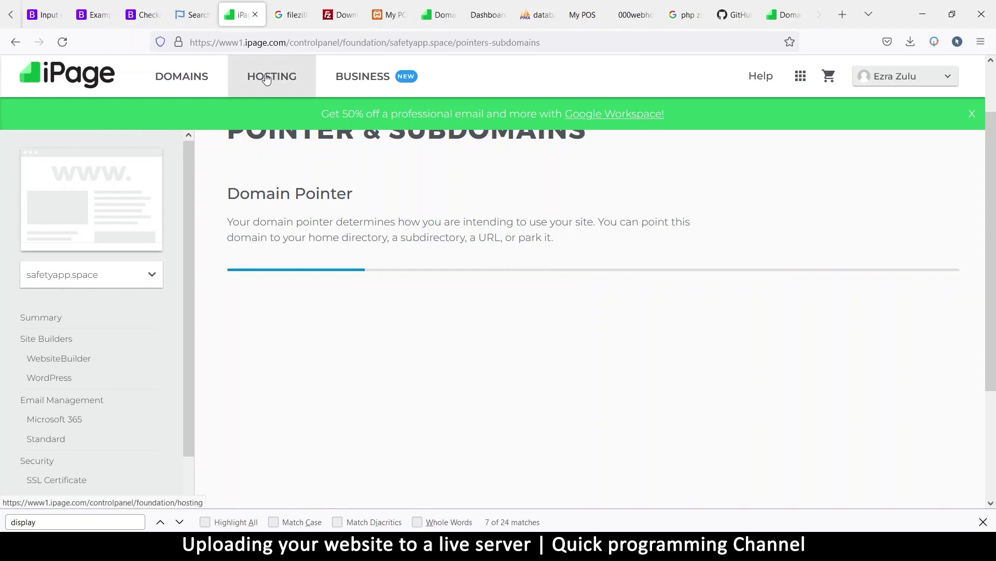
right_click(270, 78)
left_click(288, 88)
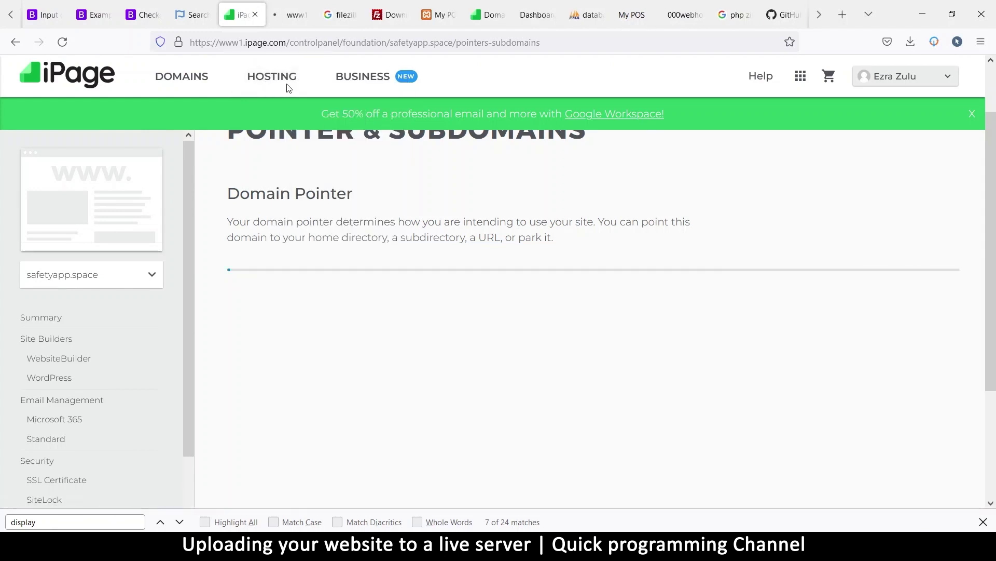
left_click(294, 5)
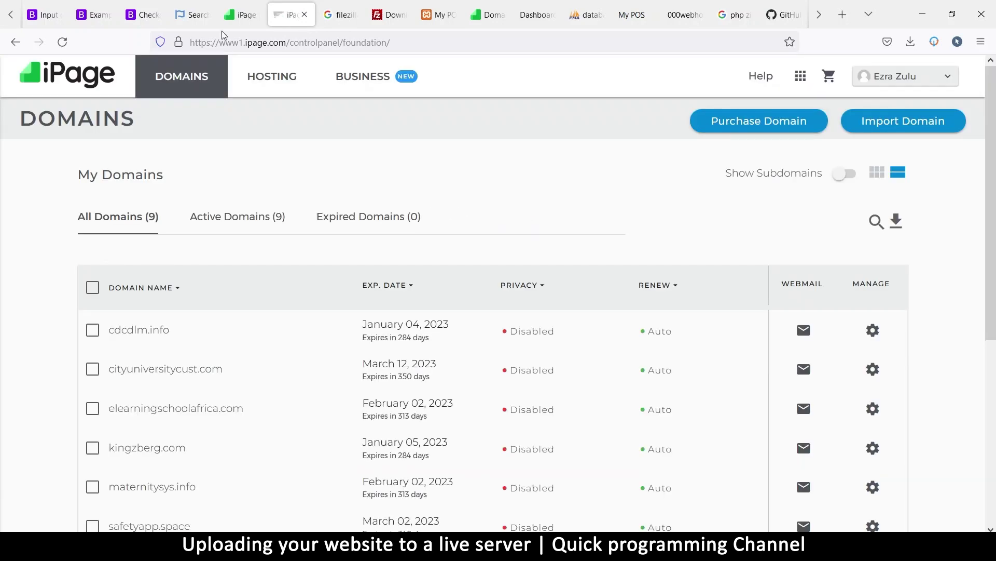
Step: Open safetyapp.space from the domain list and scroll to its Domain Settings card
left_click(237, 14)
left_click(289, 14)
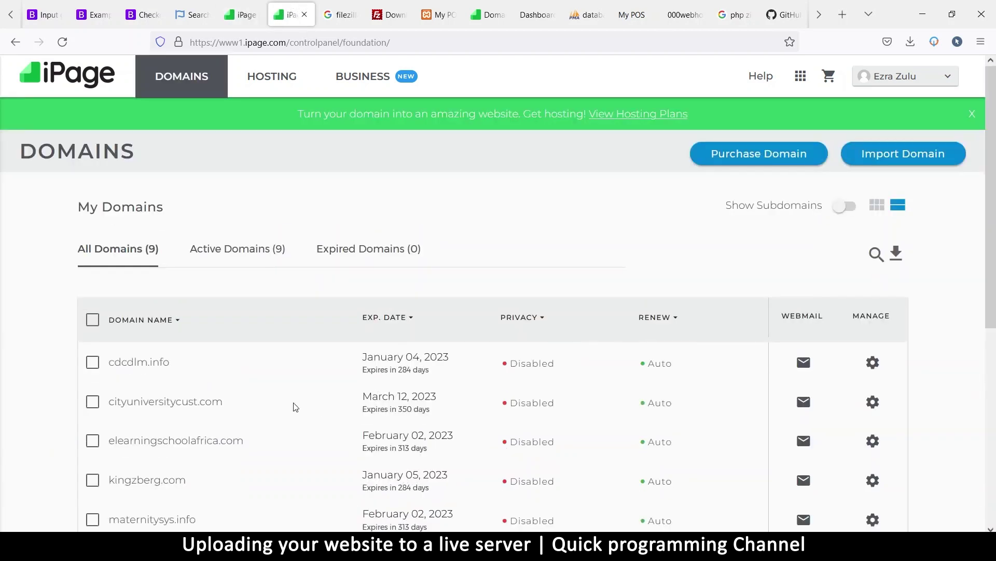
scroll(296, 407, "down", 6)
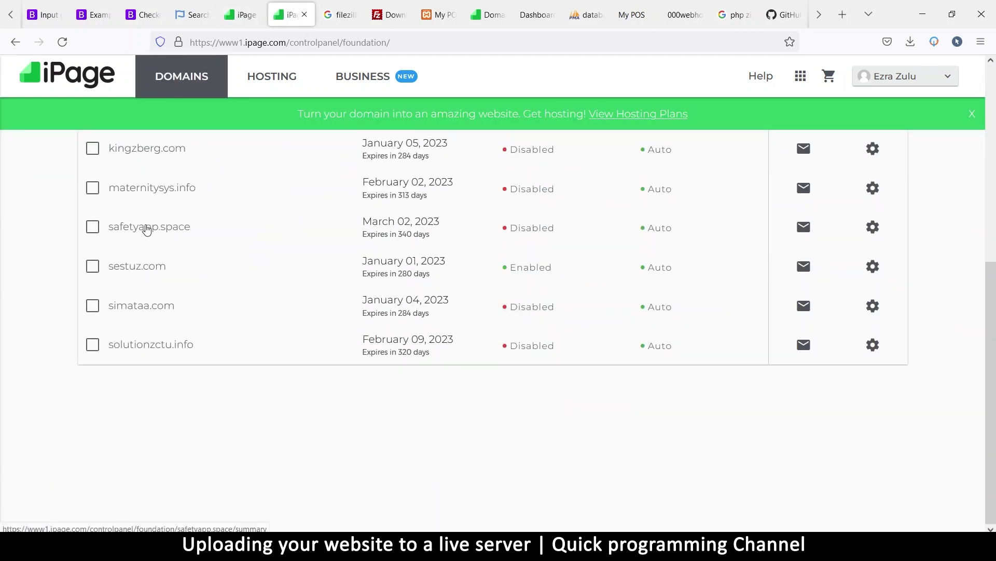
left_click(147, 225)
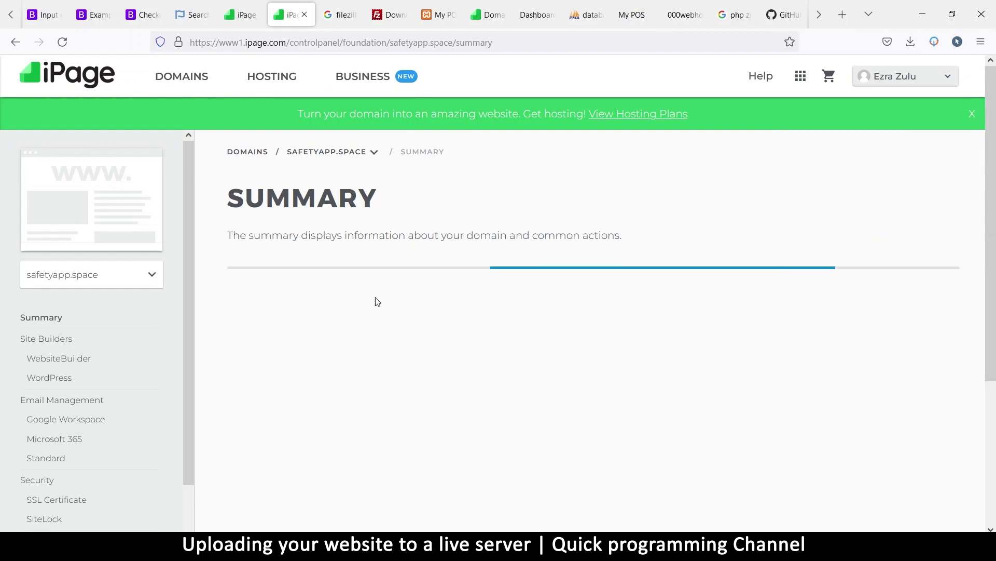
scroll(375, 303, "down", 2)
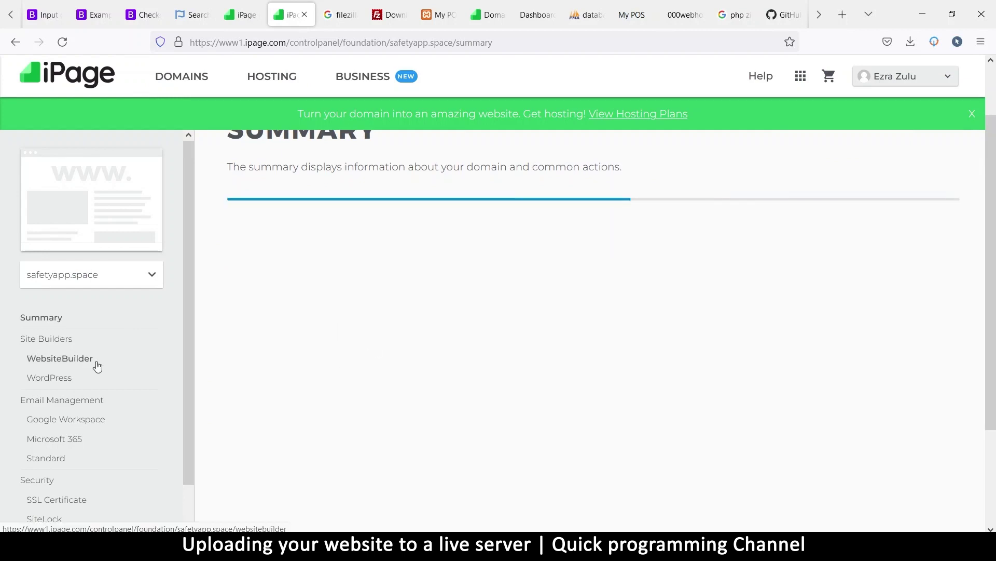
scroll(160, 347, "down", 2)
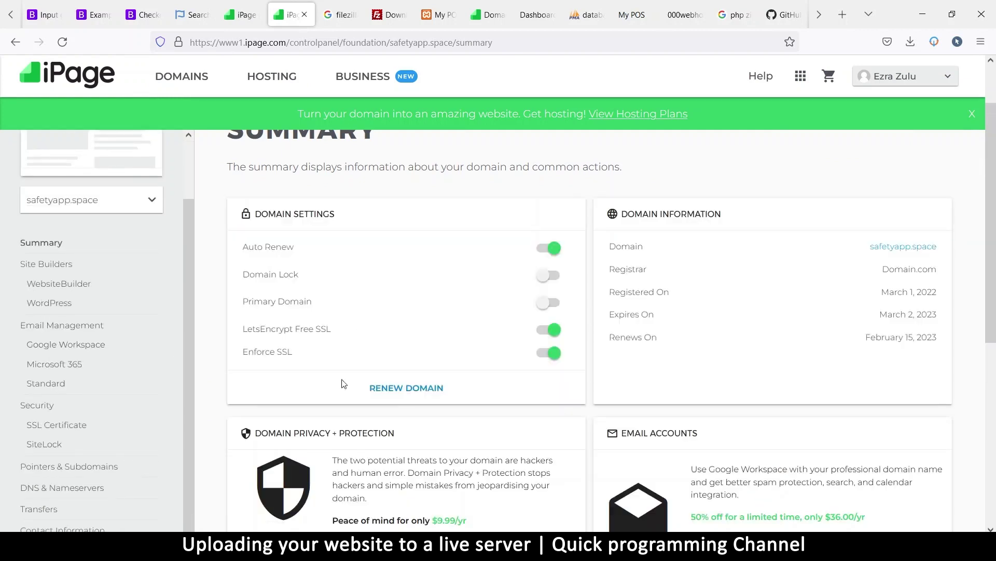
left_click(325, 332)
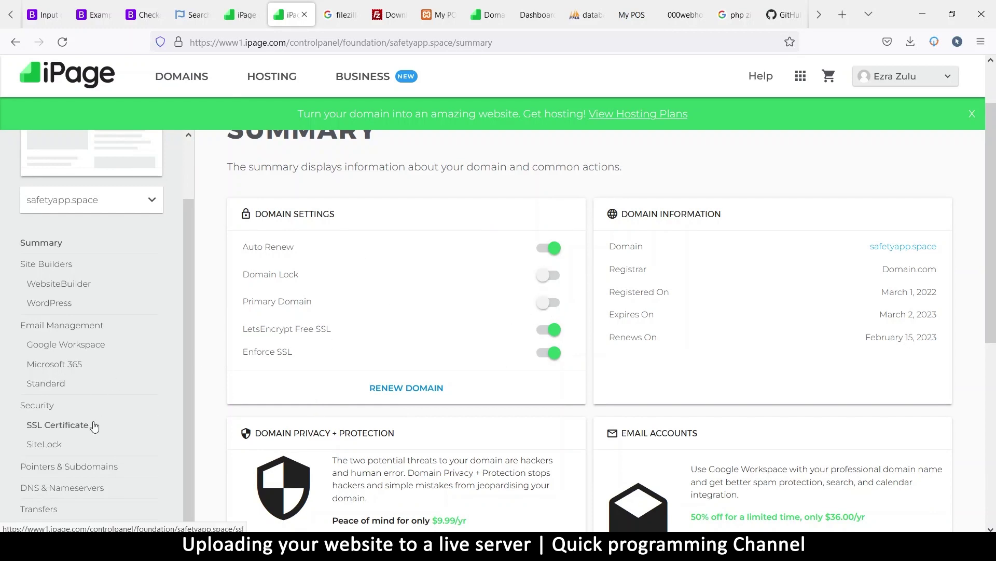
scroll(155, 337, "down", 2)
Step: Change safetyapp.space's pointer directory from /testing/public/ to /pos/public and save
left_click(75, 400)
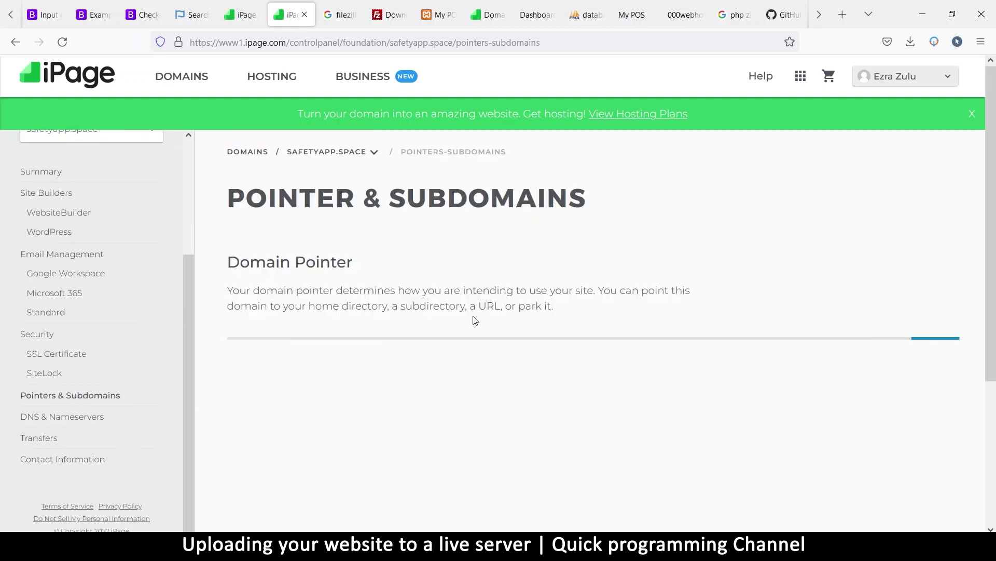
scroll(581, 384, "down", 2)
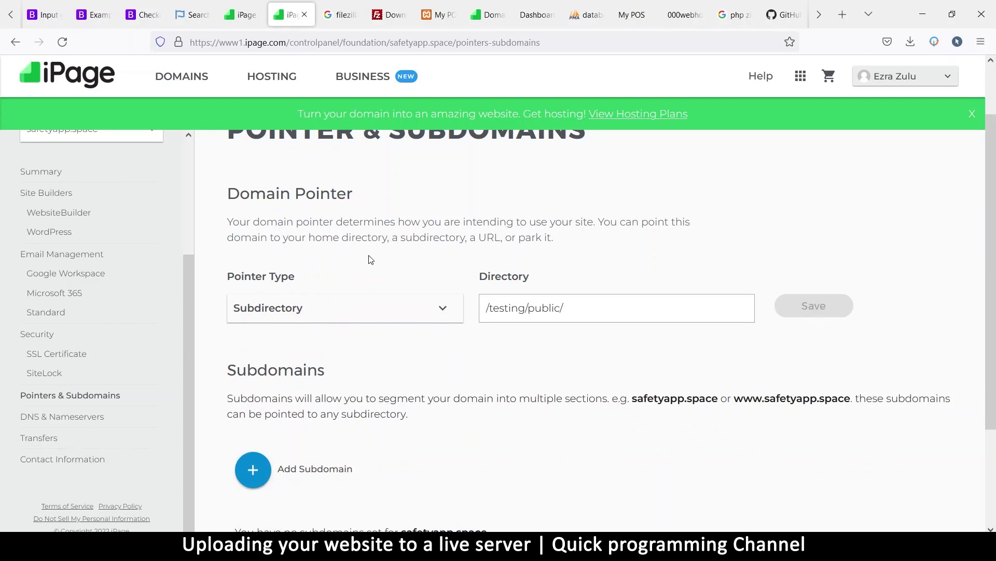
scroll(280, 268, "up", 2)
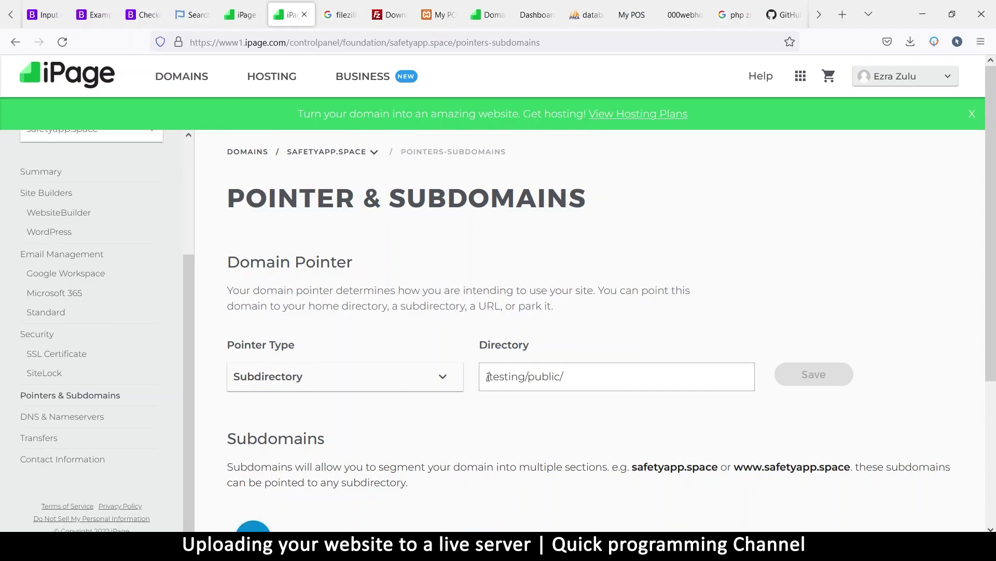
left_click_drag(490, 377, 562, 376)
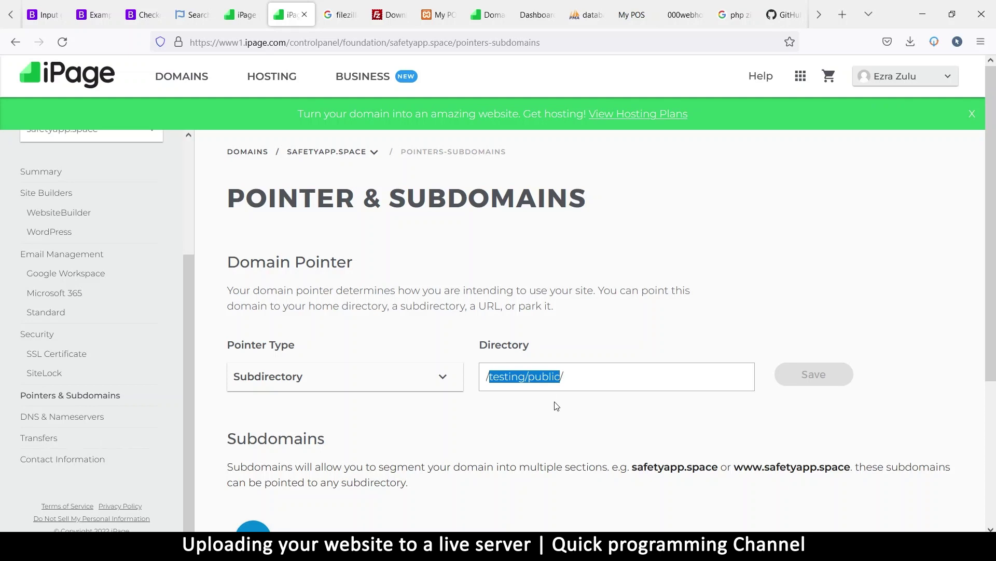
type("pos")
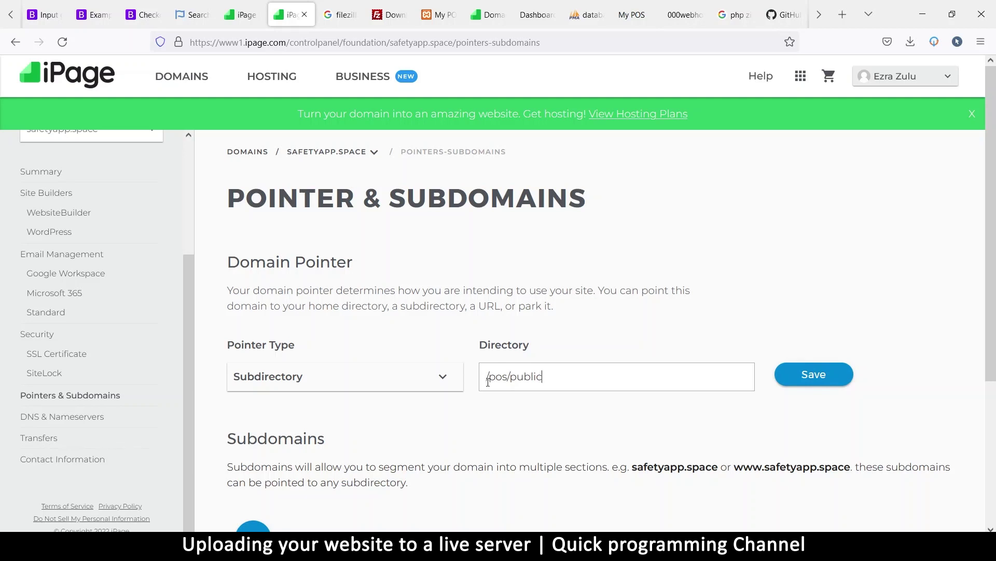
left_click_drag(493, 376, 425, 376)
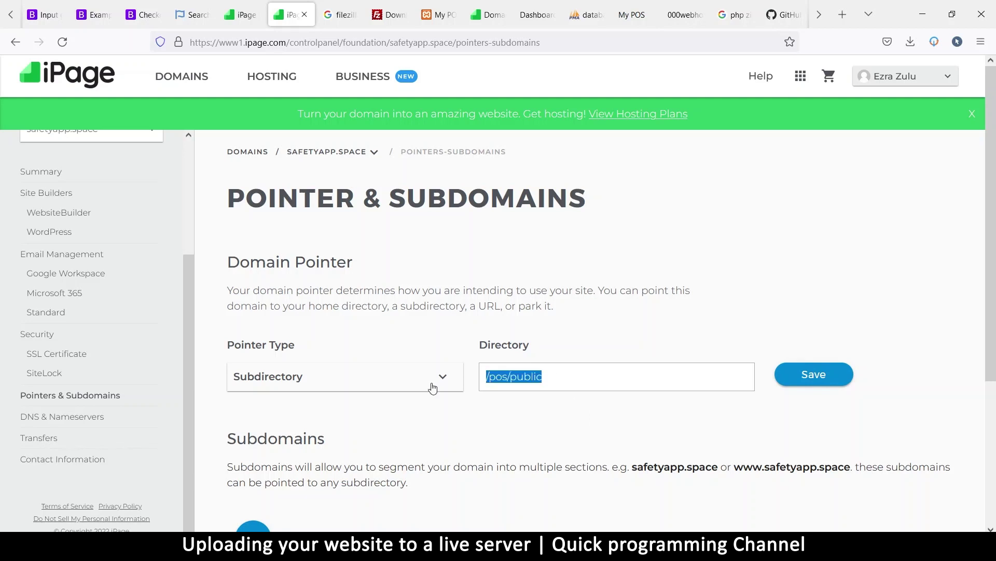
left_click(788, 369)
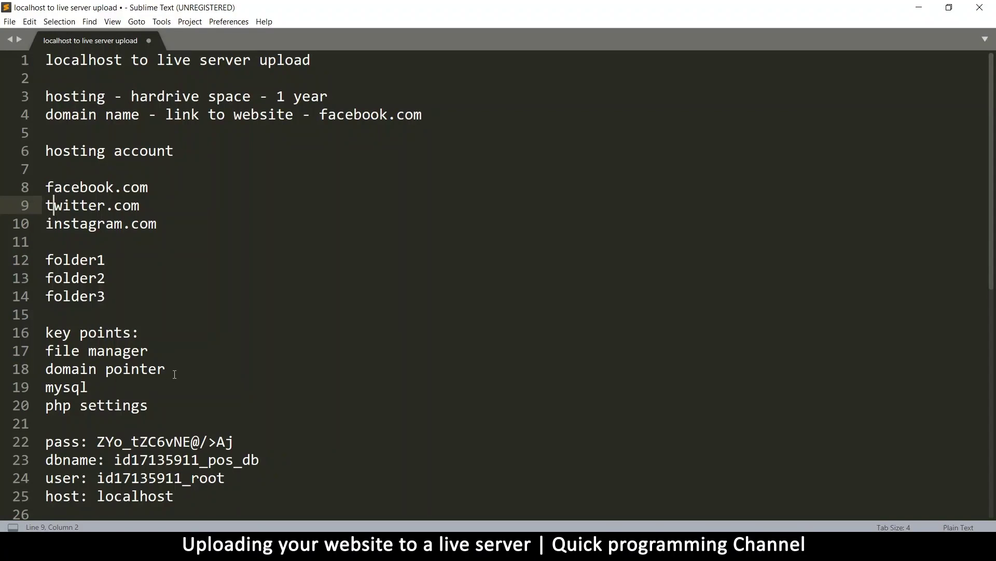
Step: Mark the domain pointer and file manager steps in the Sublime notes
left_click_drag(171, 368, 43, 363)
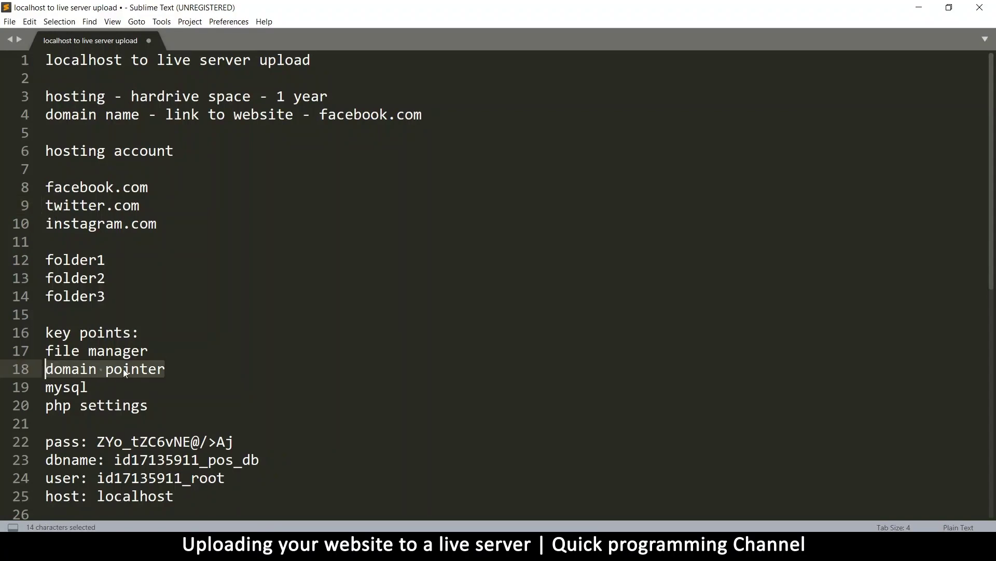
left_click_drag(158, 351, 45, 350)
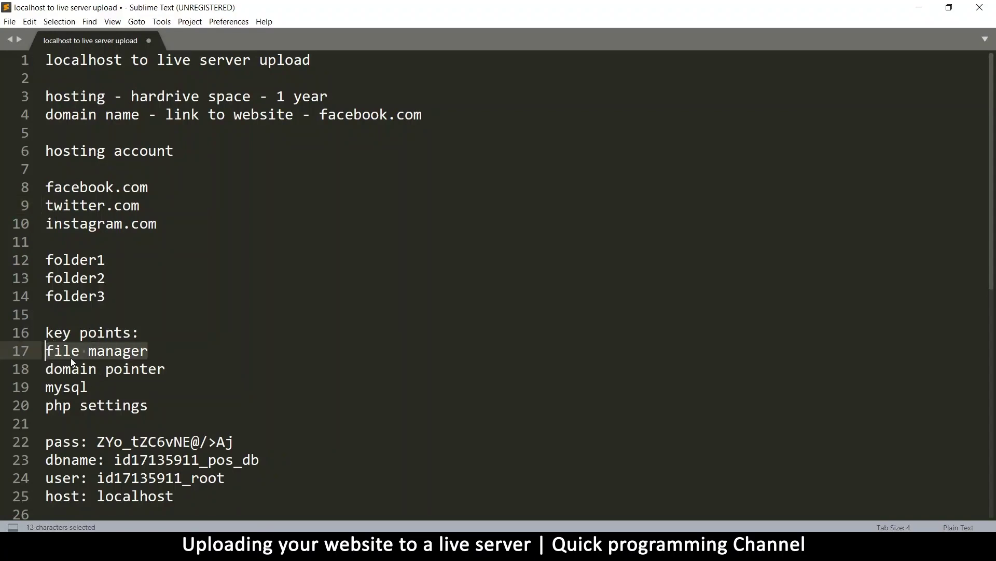
left_click(501, 545)
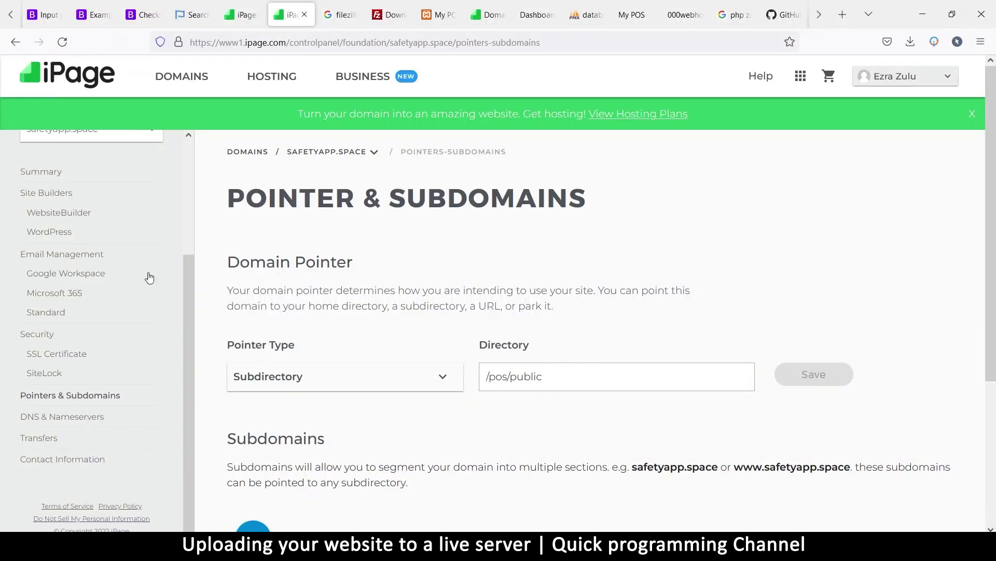
Step: Go to the HOSTING section and open its File Manager at the root folder
scroll(64, 291, "up", 3)
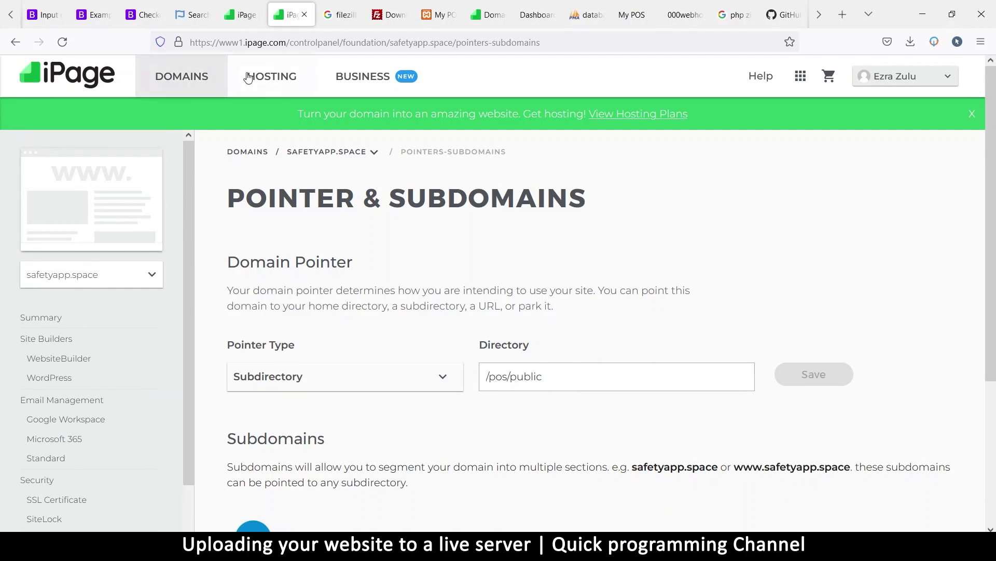
left_click(289, 82)
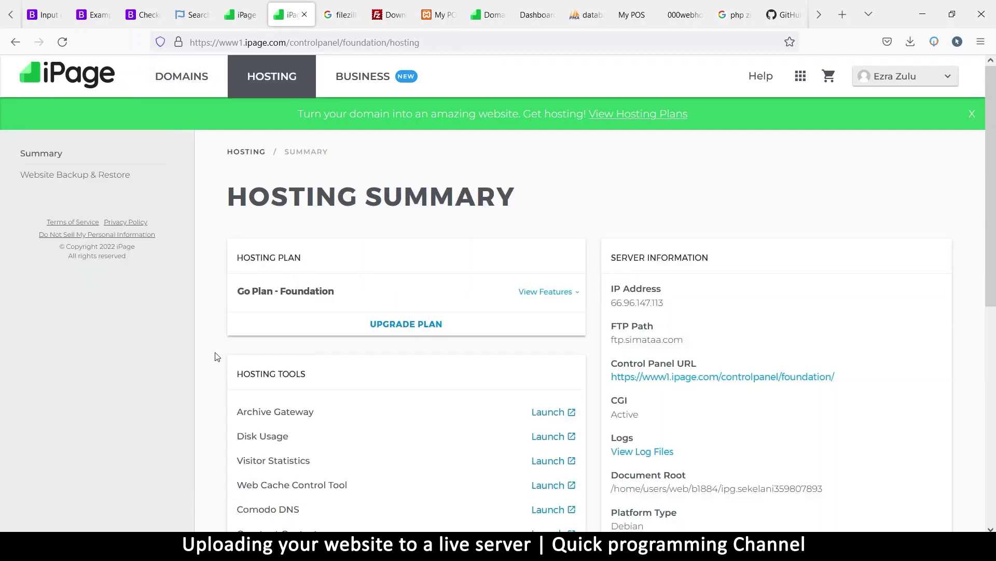
scroll(167, 270, "down", 3)
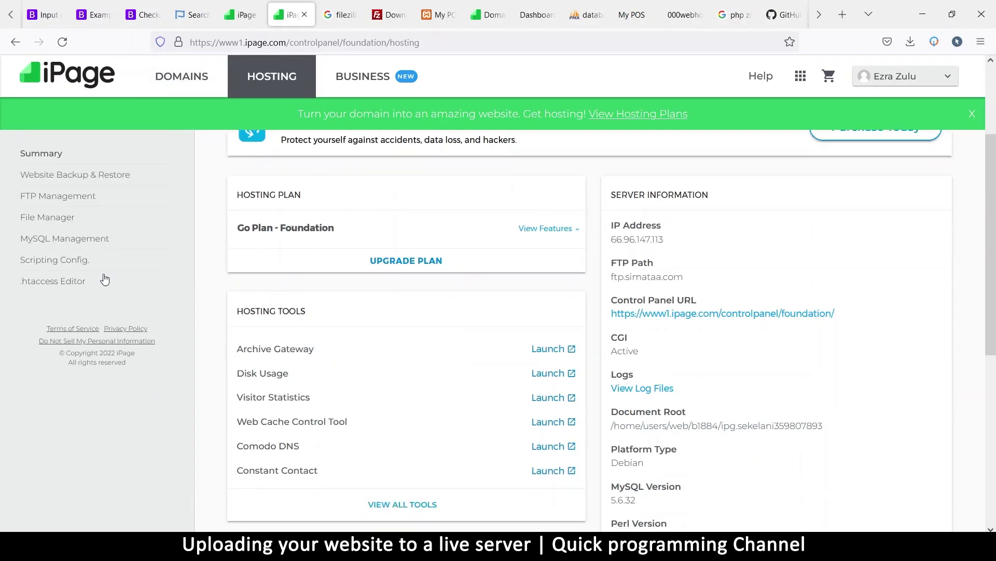
left_click(54, 223)
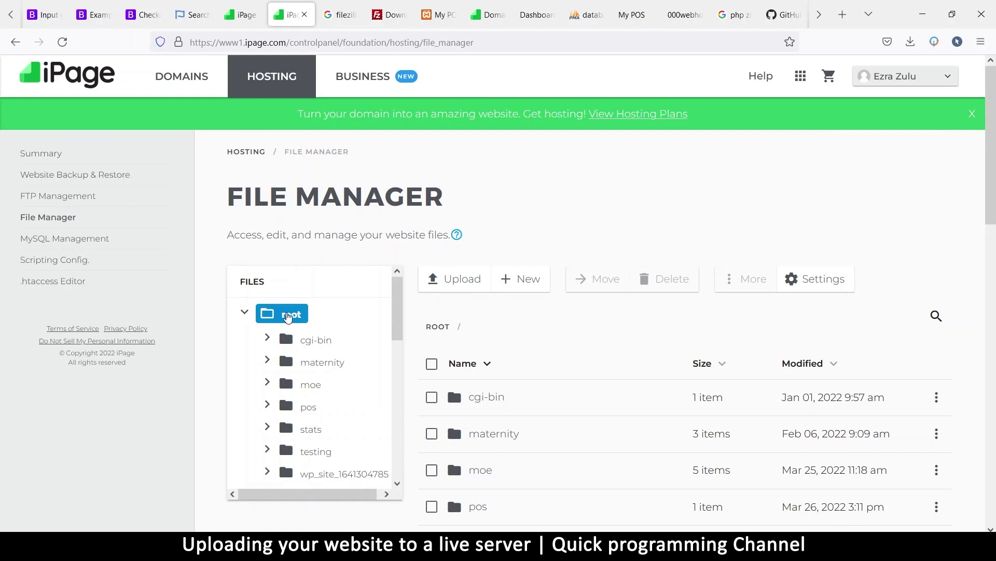
Step: Browse into pos/public, which holds only a 242 B .htaccess, then return to the Domain Pointer tab
scroll(317, 352, "down", 1)
scroll(315, 327, "down", 1)
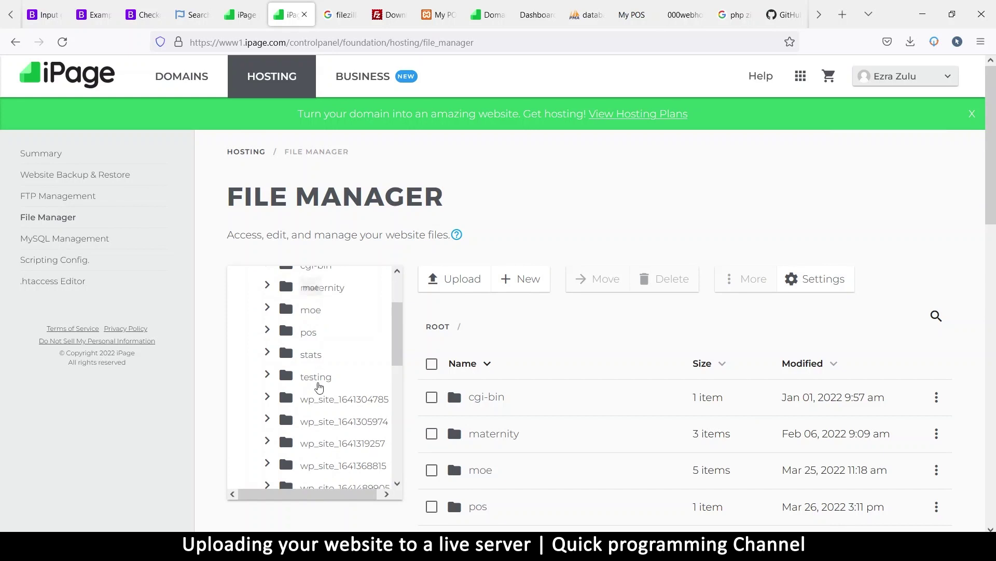
scroll(325, 435, "down", 3)
scroll(326, 435, "up", 5)
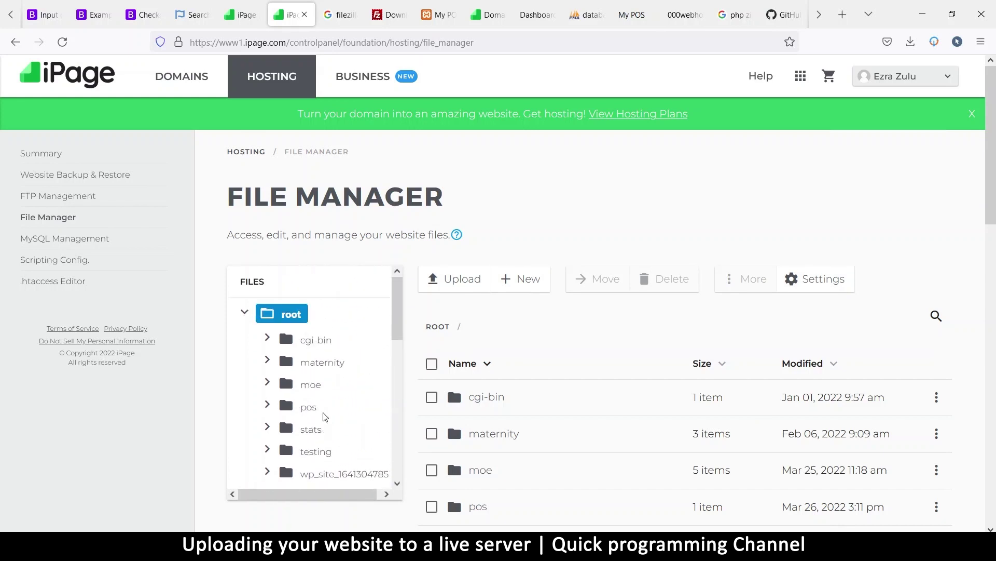
left_click(289, 408)
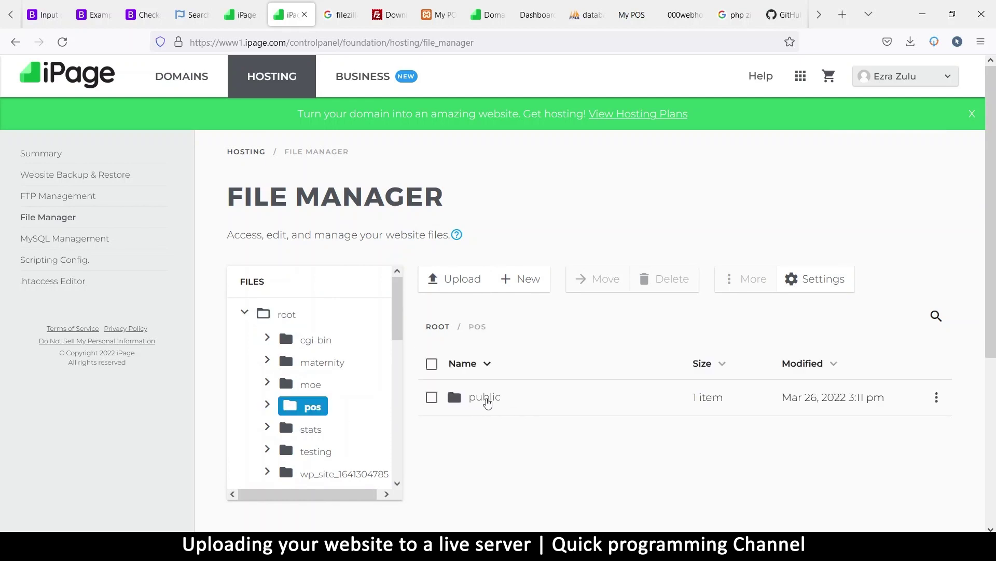
left_click(268, 405)
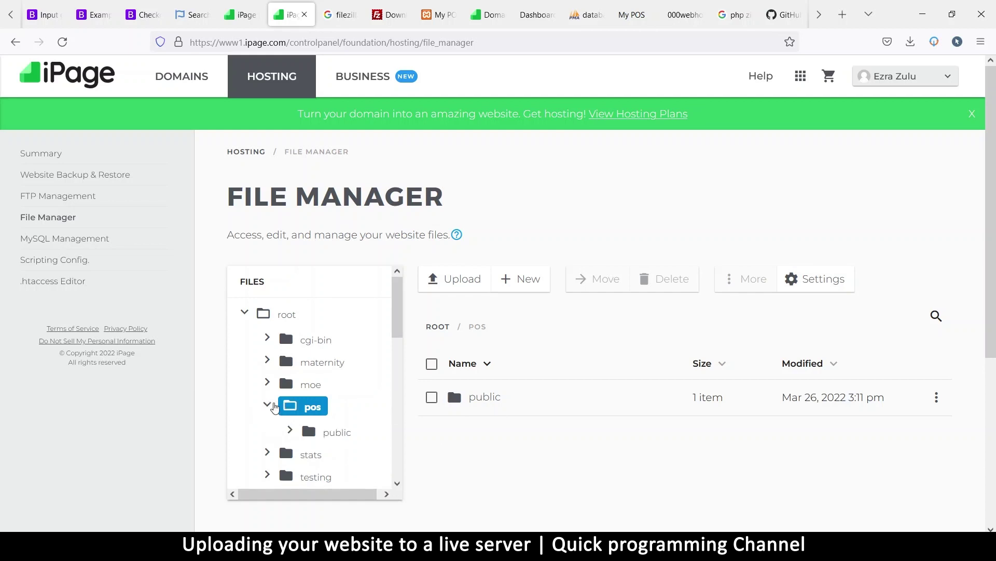
left_click(335, 432)
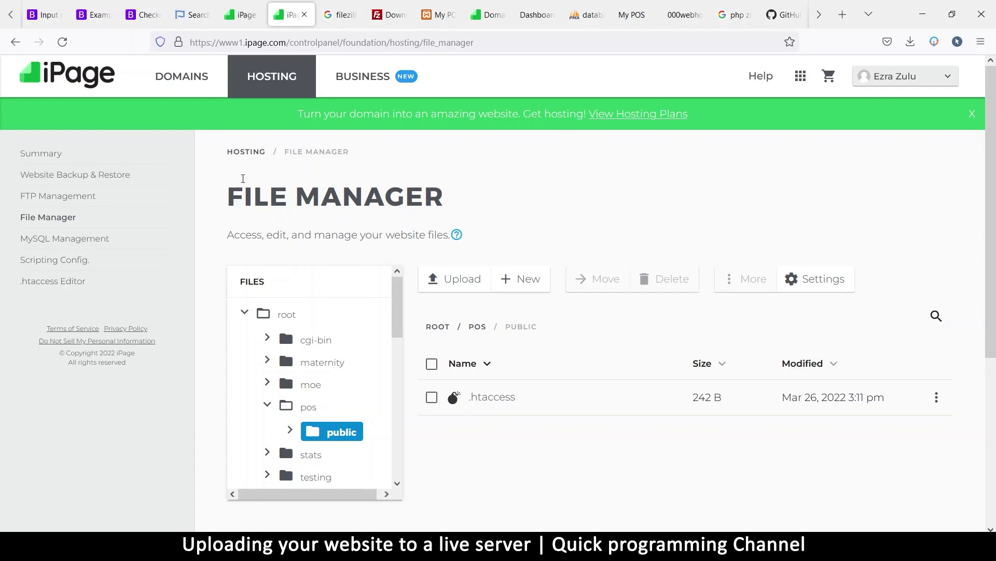
left_click(241, 14)
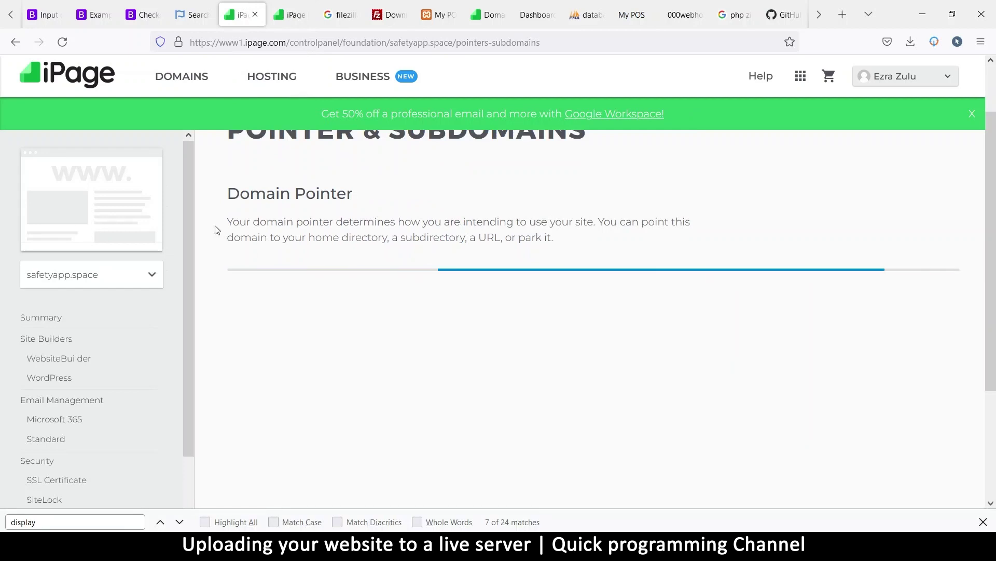
Step: Open and dismiss the domain list without switching away from safetyapp.space
scroll(217, 229, "up", 2)
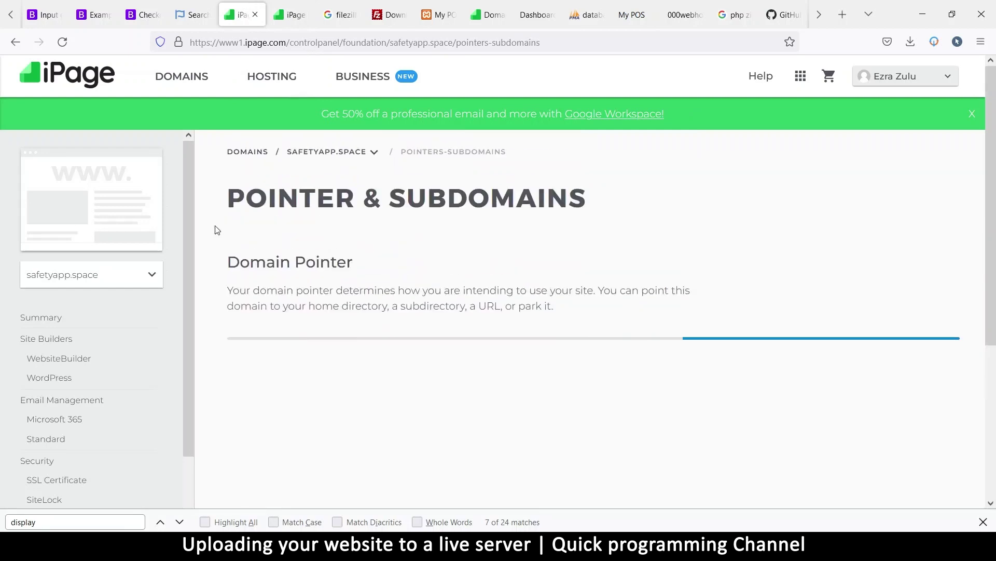
left_click(310, 153)
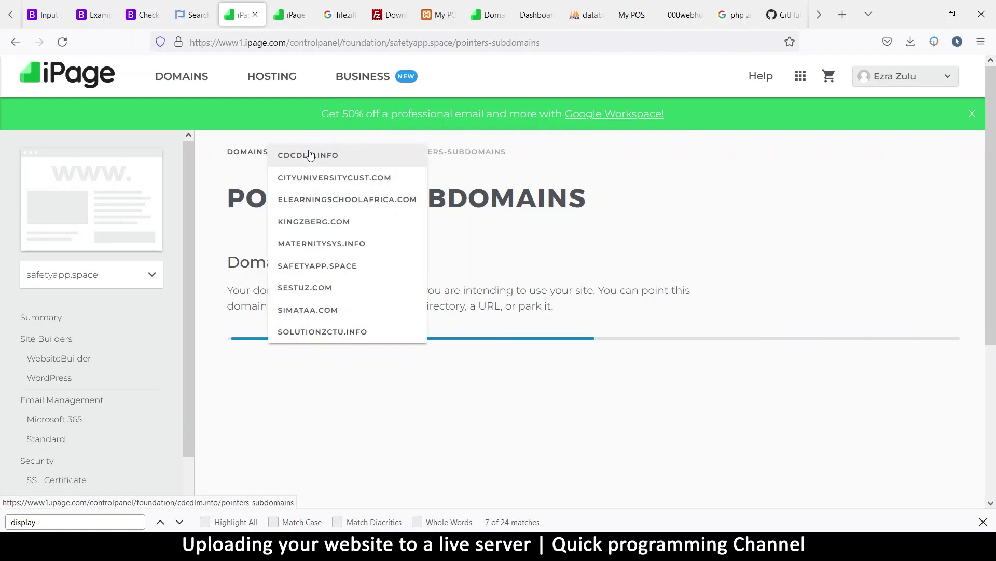
left_click(333, 156)
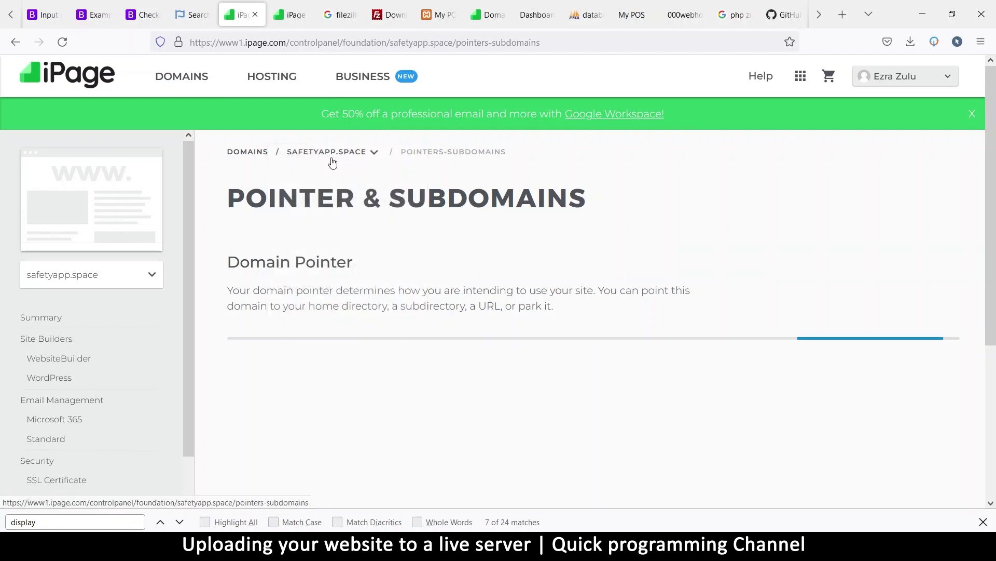
left_click(373, 153)
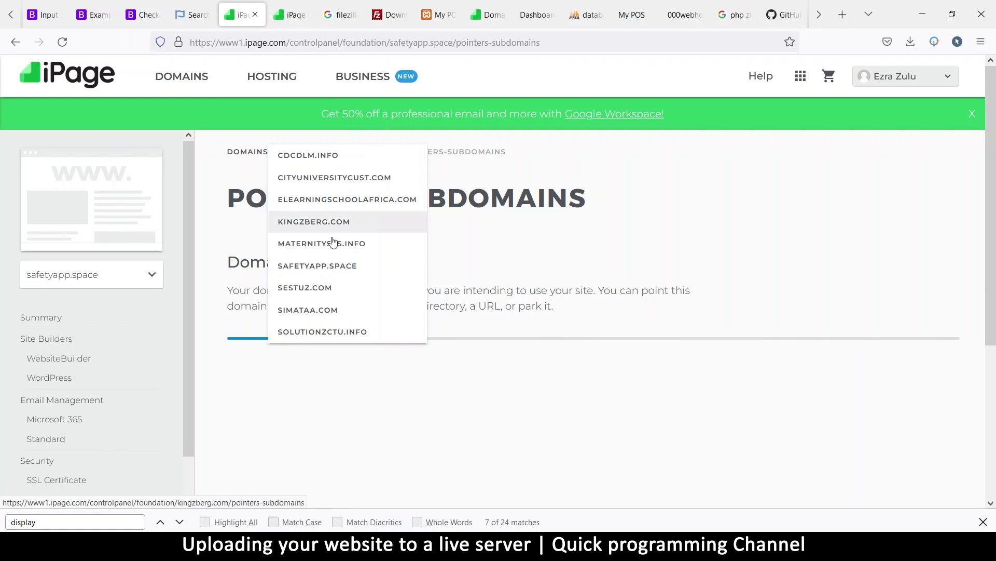
left_click(628, 223)
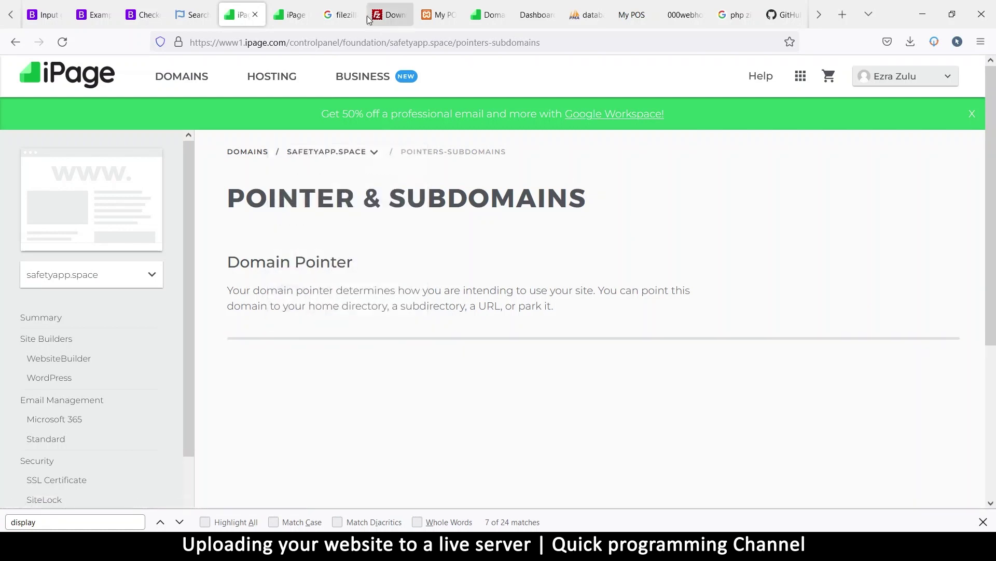
Step: Load safetyapp.space, note its 403 Forbidden error, and return to the iPage File Manager
left_click(384, 38)
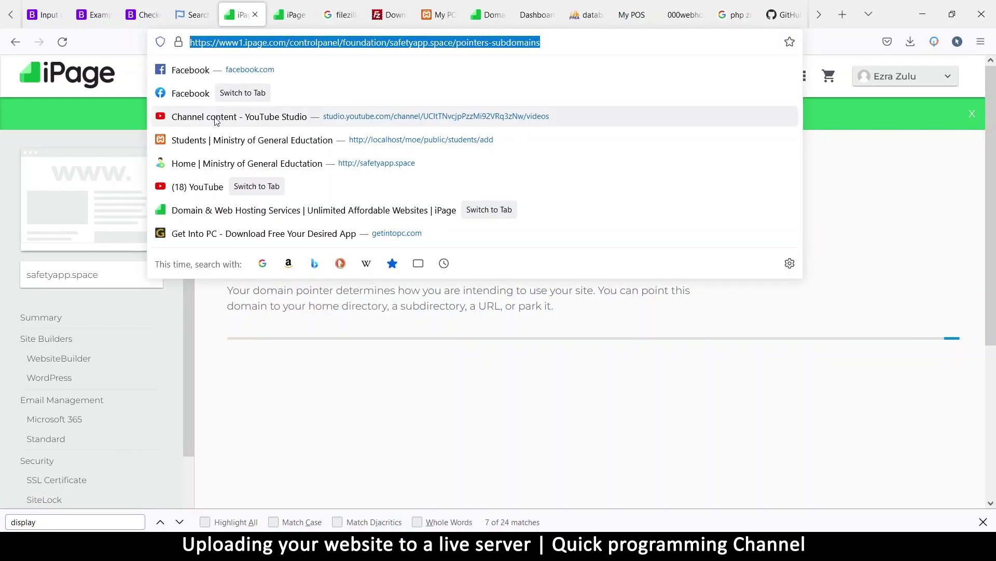
type("safetyapp.space/")
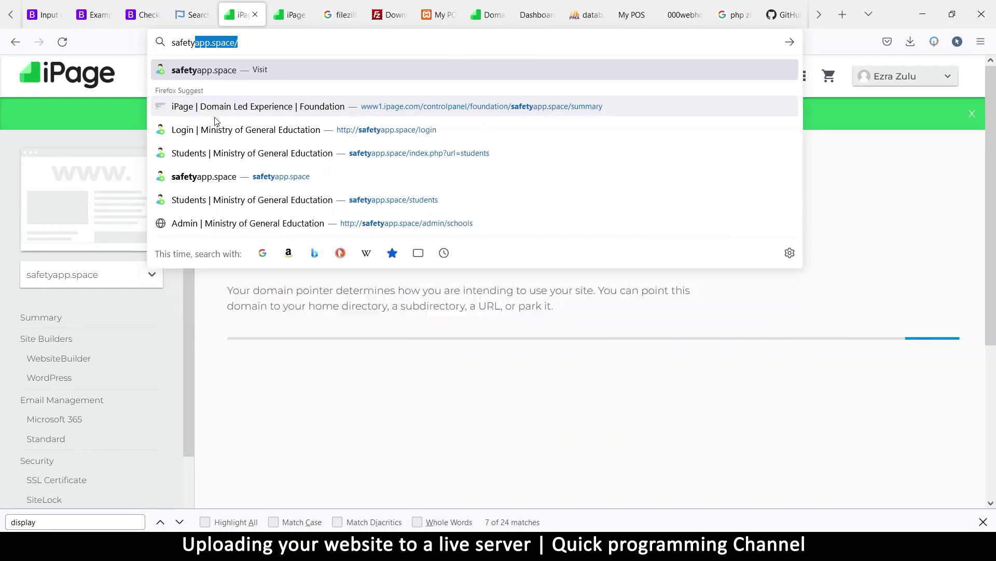
key("Return")
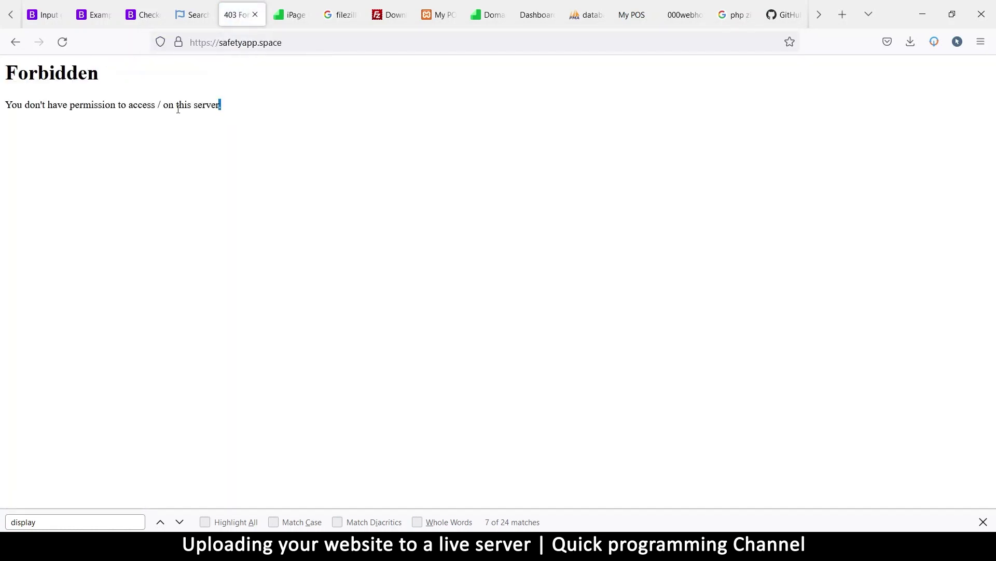
left_click_drag(233, 113, 3, 75)
left_click(289, 14)
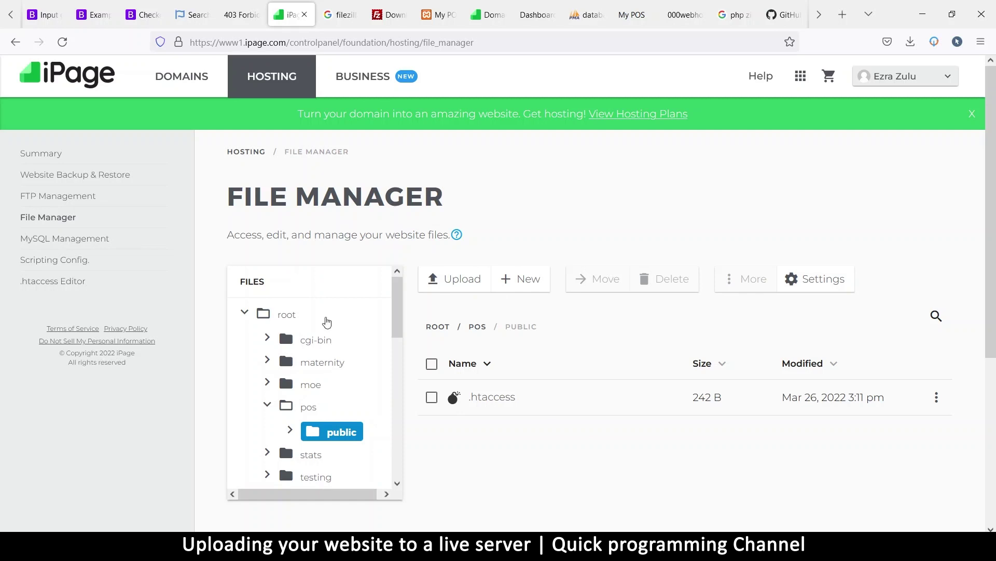
Step: Abandon the upload into the public folder and select the pos folder instead
scroll(579, 358, "down", 1)
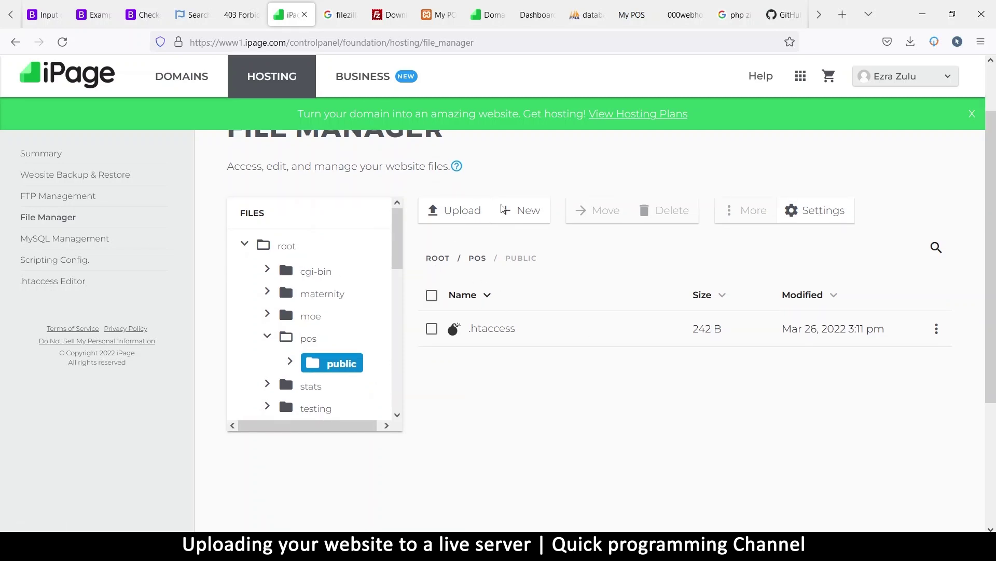
left_click(462, 217)
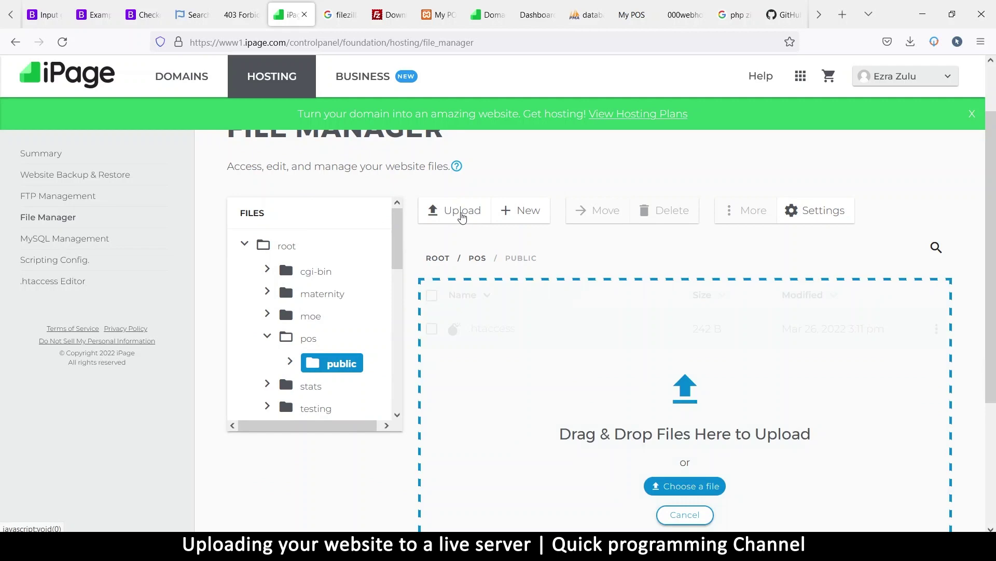
left_click(685, 488)
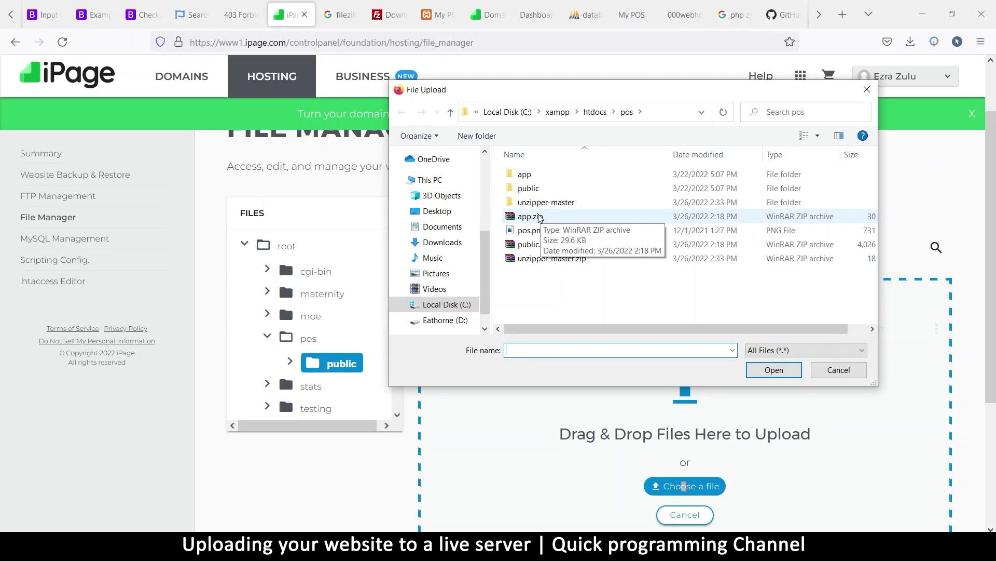
left_click(839, 369)
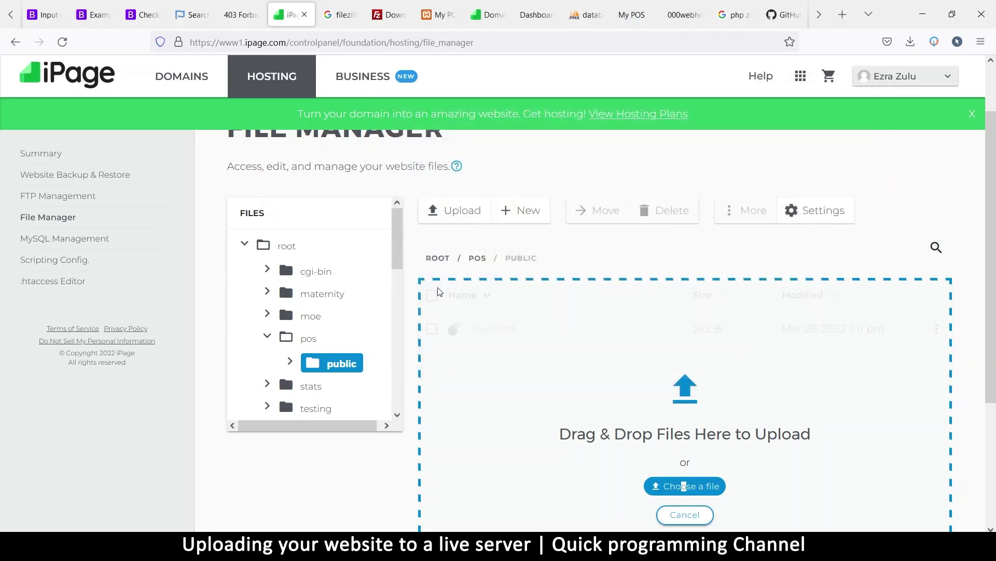
left_click(663, 515)
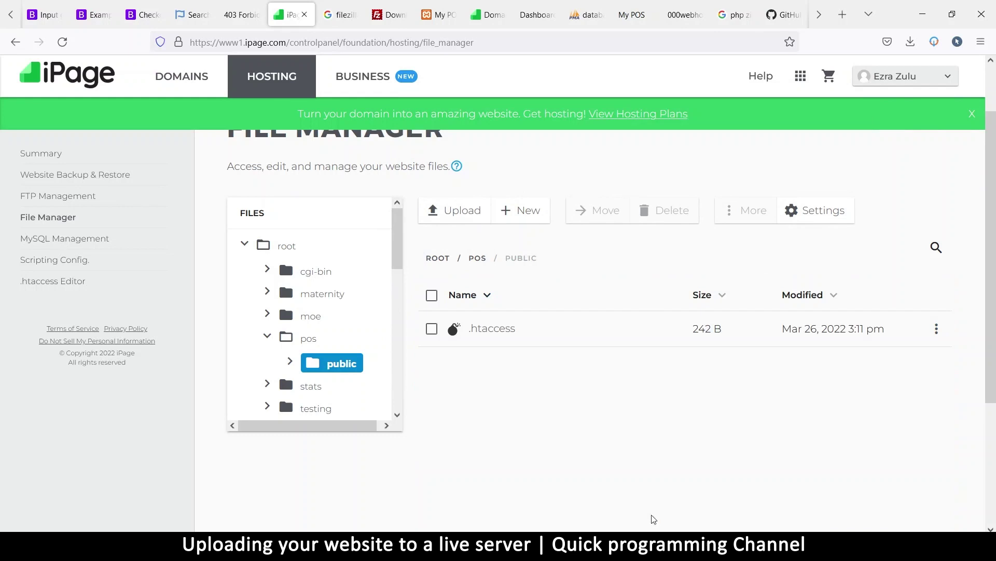
left_click(298, 339)
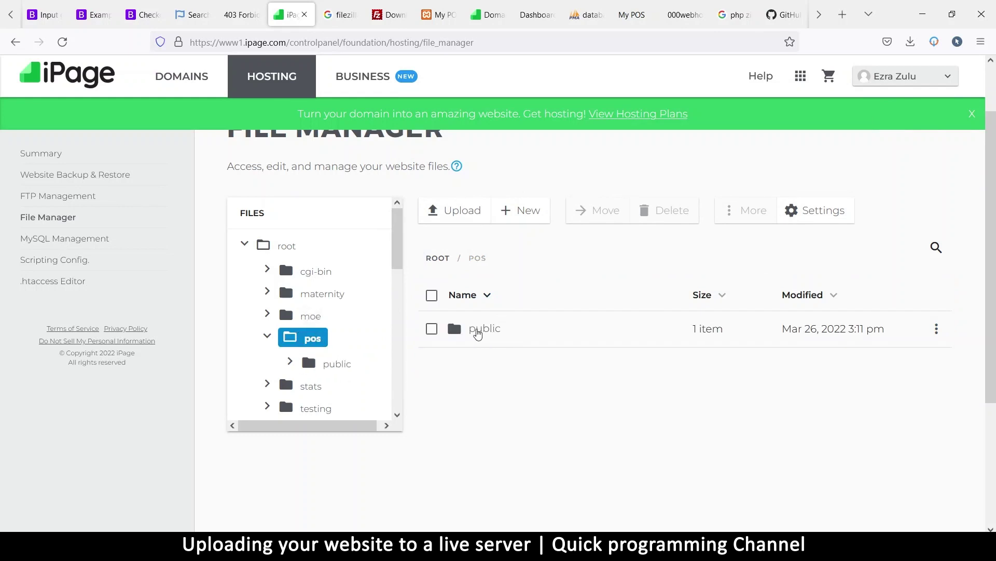
Step: Upload app.zip from the local pos project into the server's pos folder
left_click(455, 215)
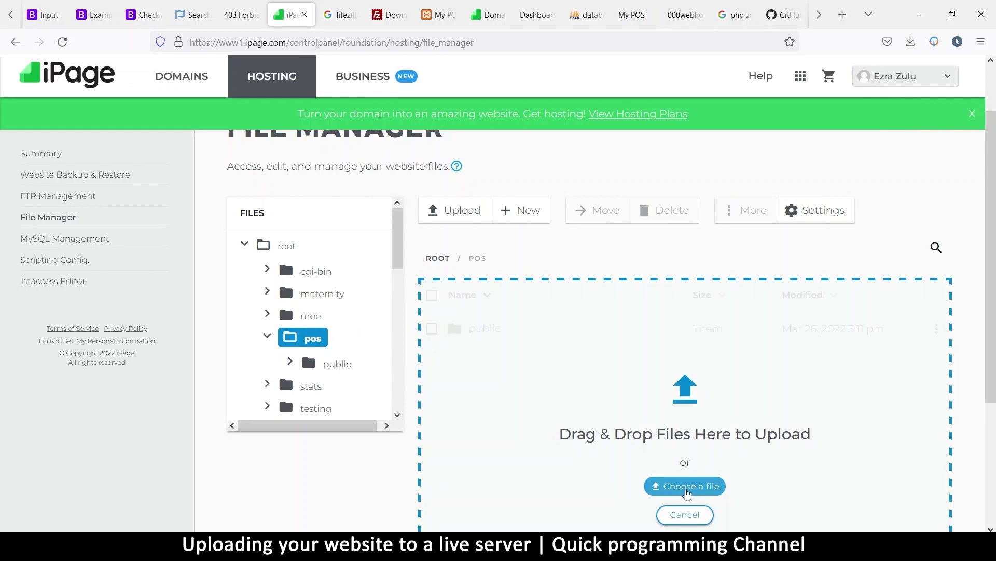
left_click(683, 483)
left_click(532, 217)
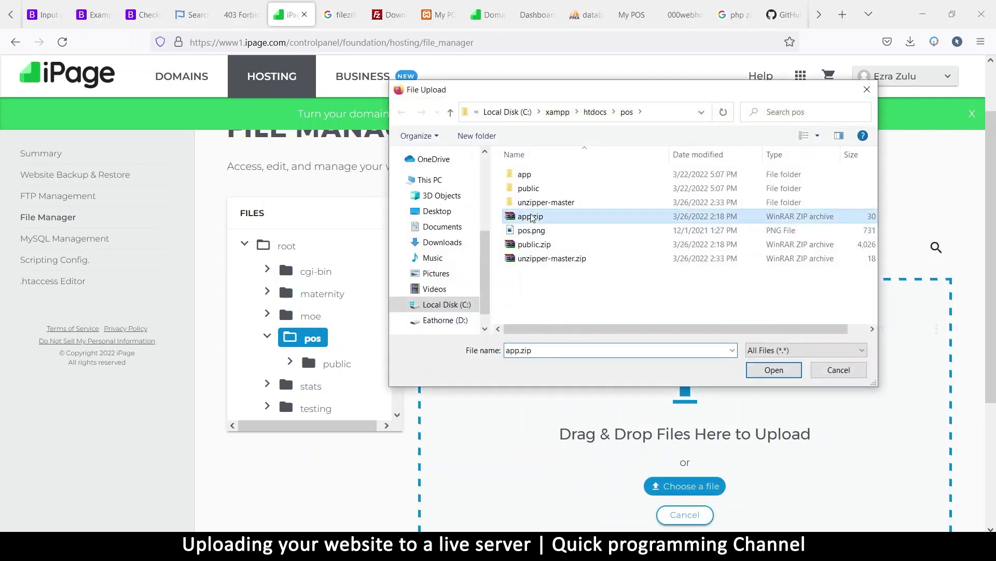
left_click(779, 374)
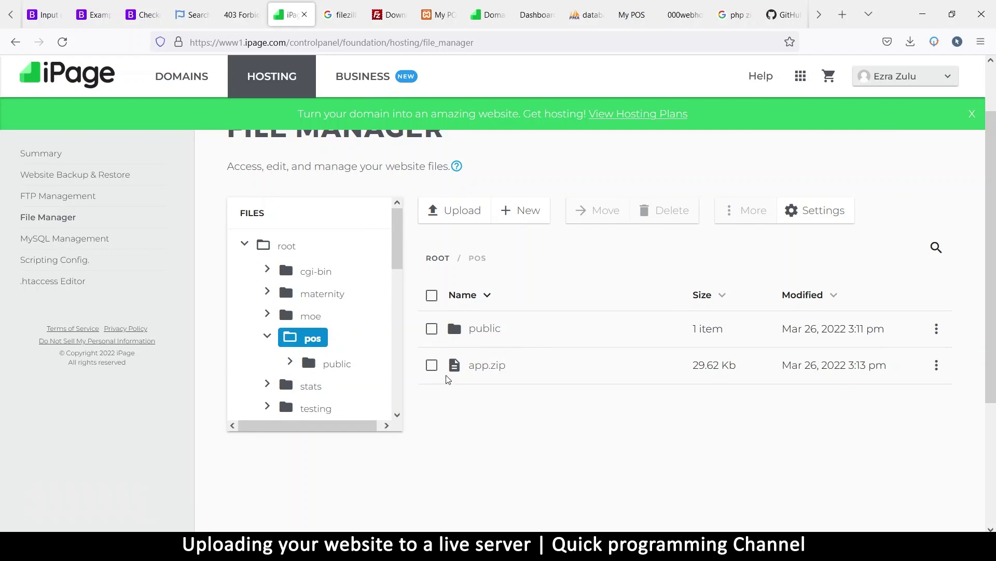
left_click(460, 213)
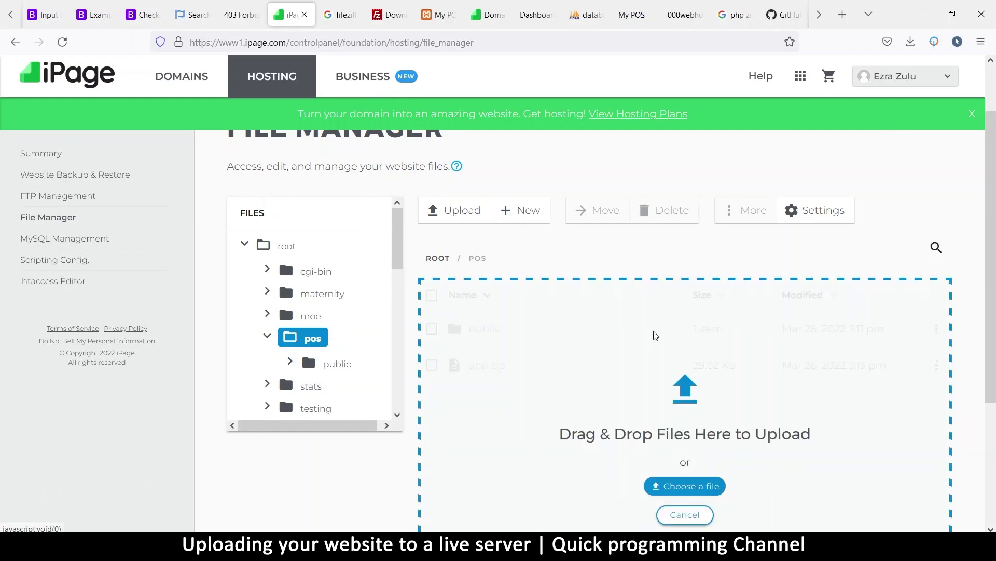
Step: Choose public.zip from the local pos project and start uploading it into pos
scroll(659, 332, "down", 3)
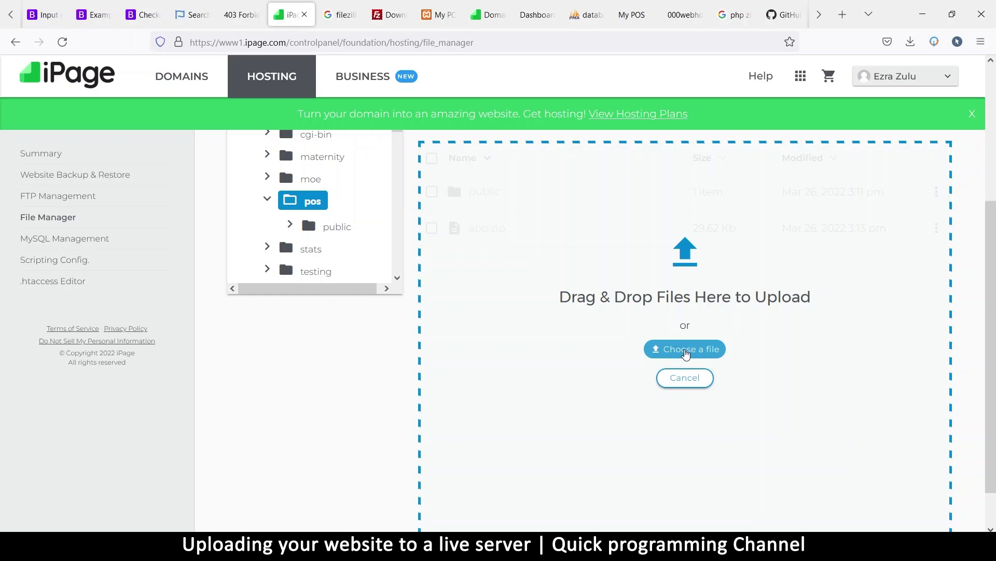
left_click(687, 354)
left_click(534, 249)
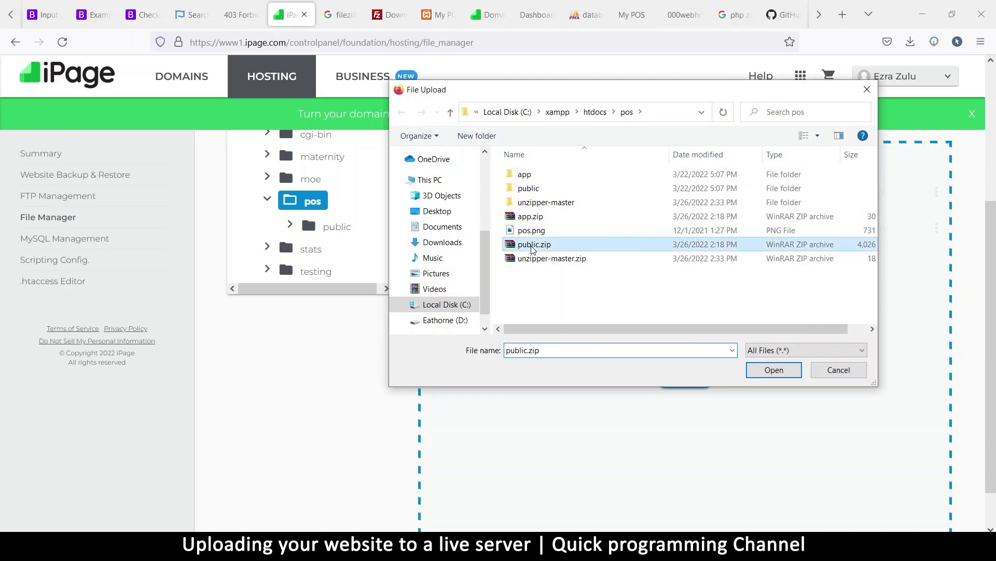
left_click(781, 370)
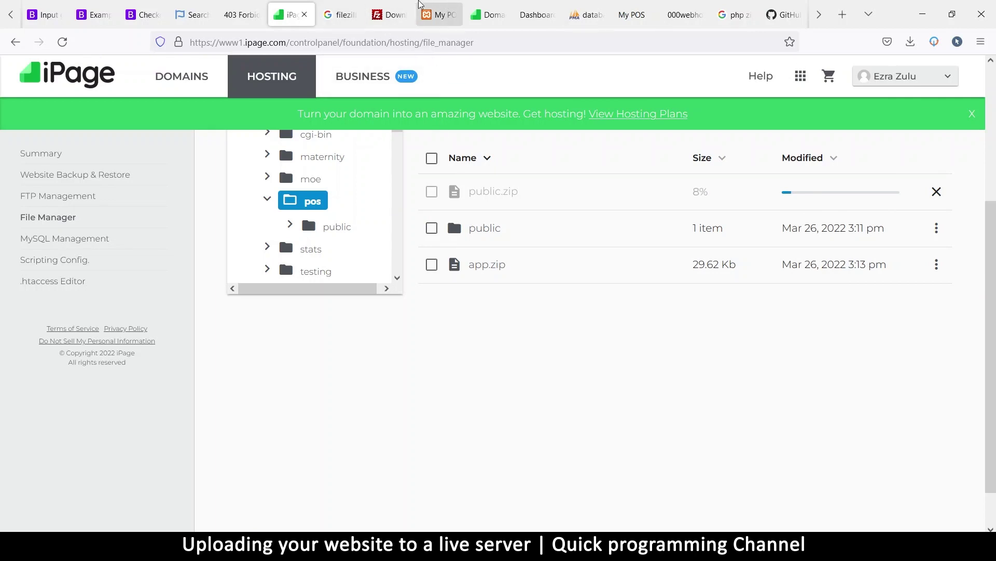
Step: Download the free FileZilla Client edition from the FileZilla download page
left_click(398, 15)
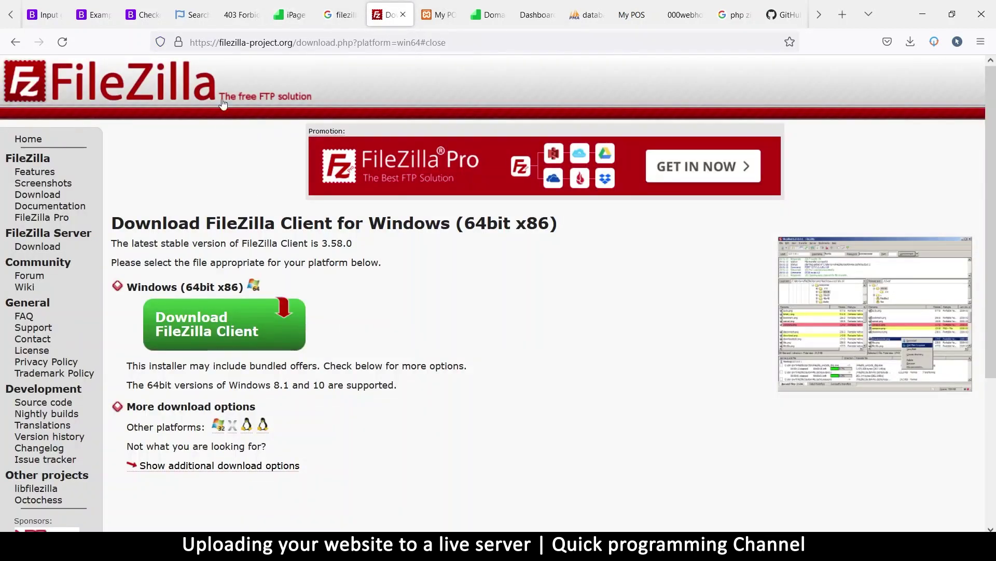
left_click(199, 346)
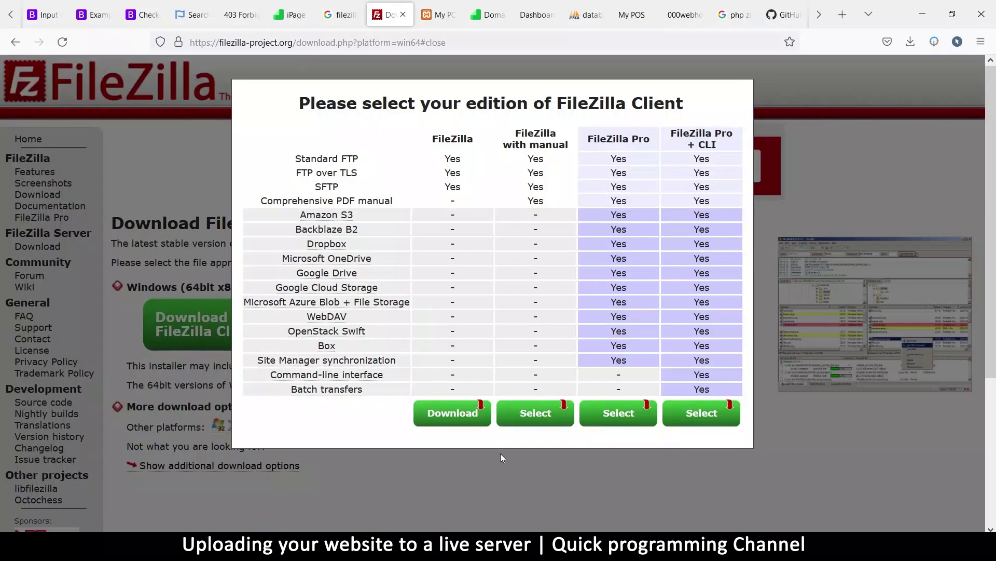
left_click(457, 414)
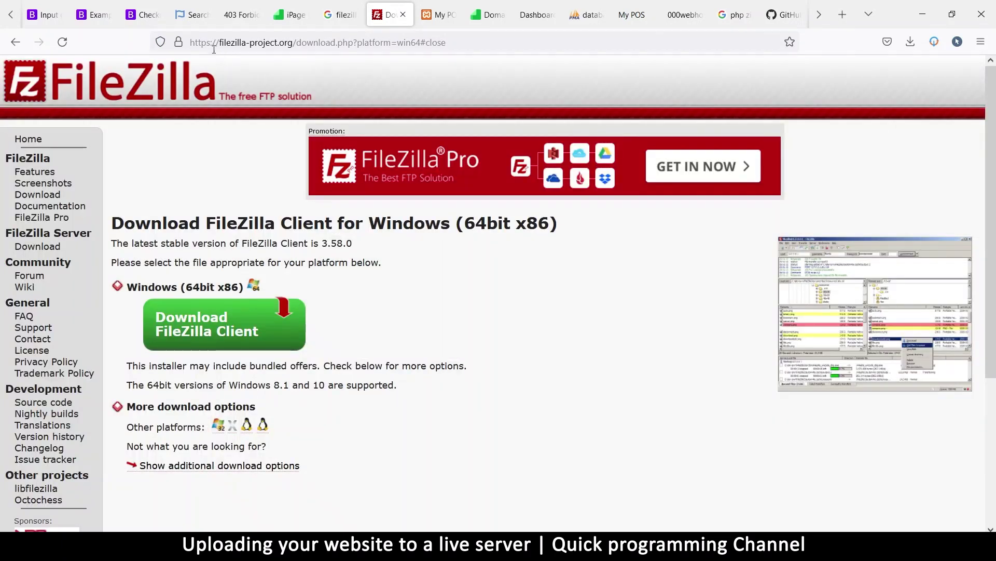
left_click(340, 14)
left_click(395, 21)
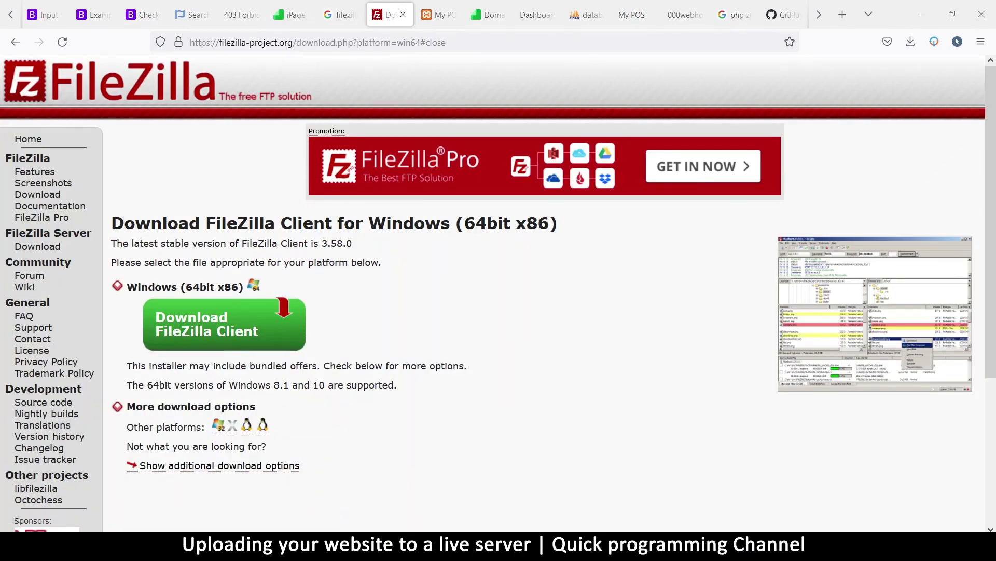
Step: Launch the FileZilla setup, quit it at the license step, and search Windows for 'file'
key("super")
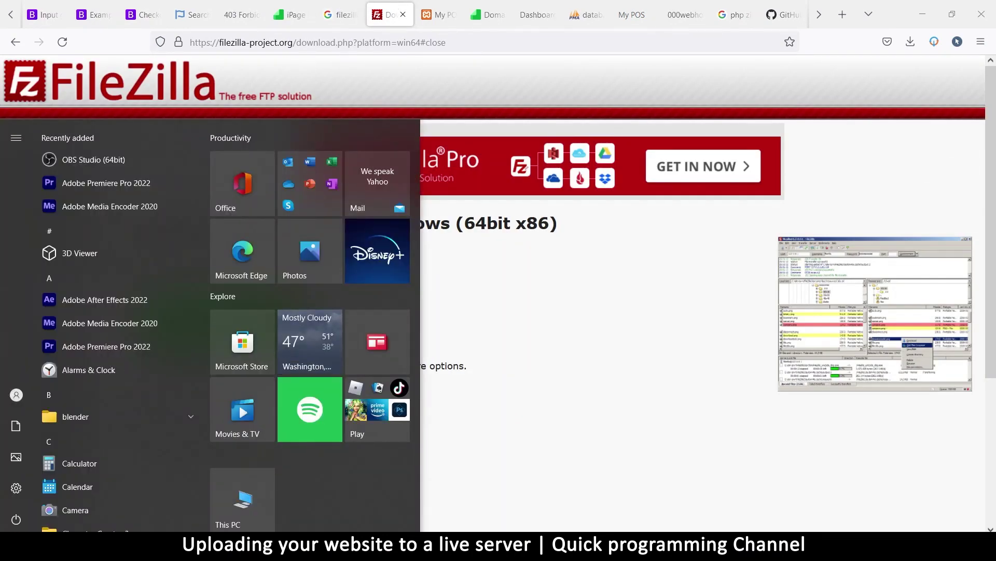
type("fil")
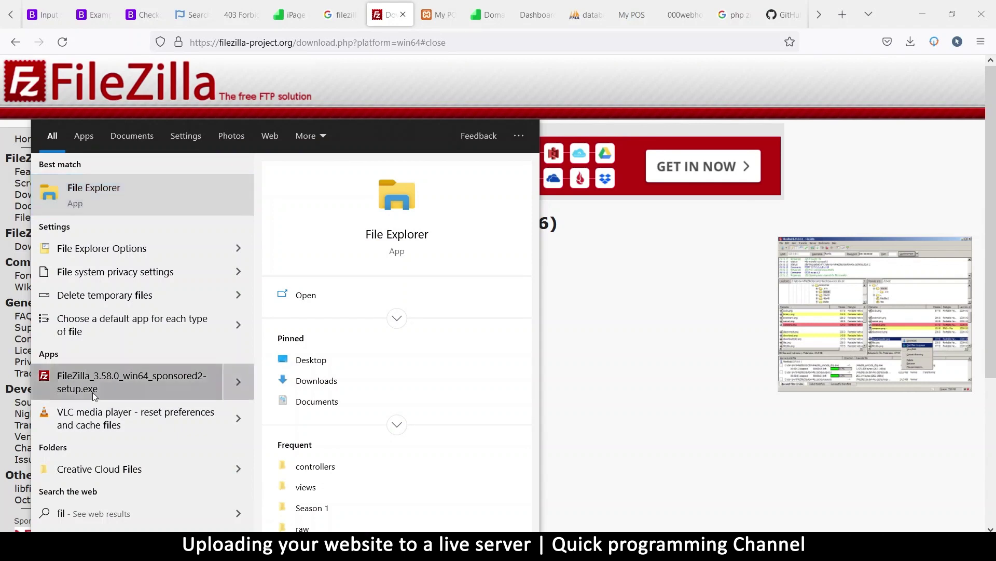
left_click(127, 383)
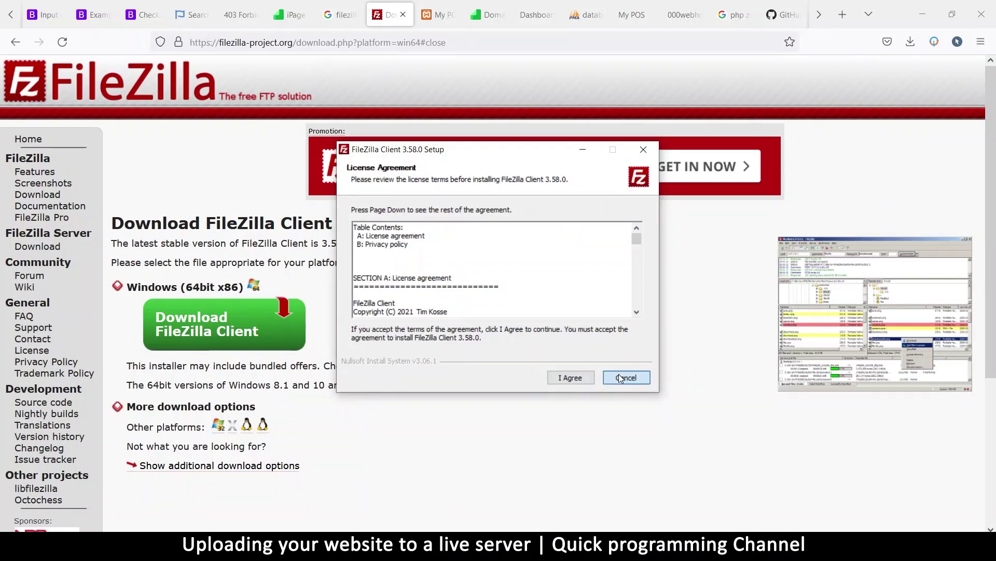
left_click(619, 374)
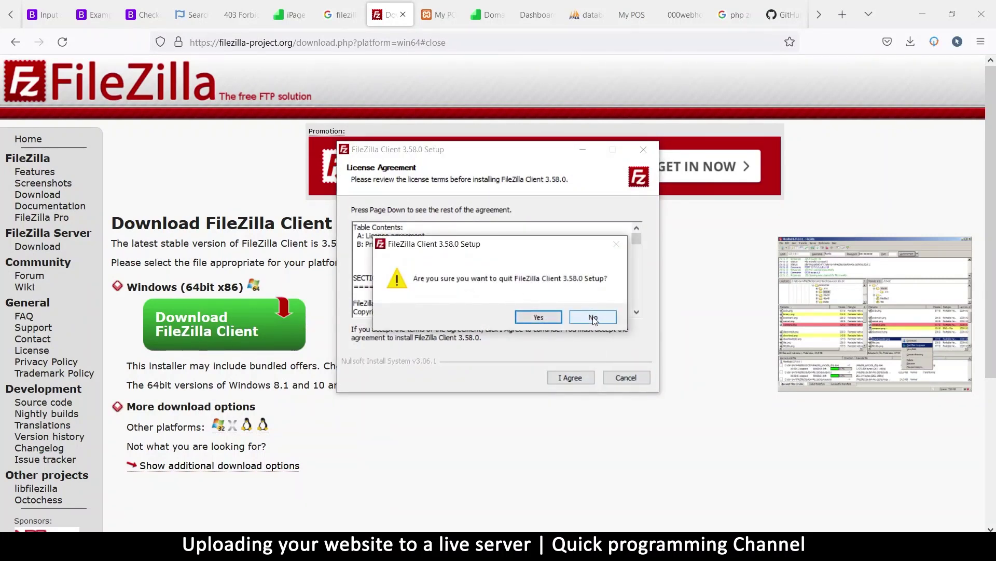
left_click(559, 317)
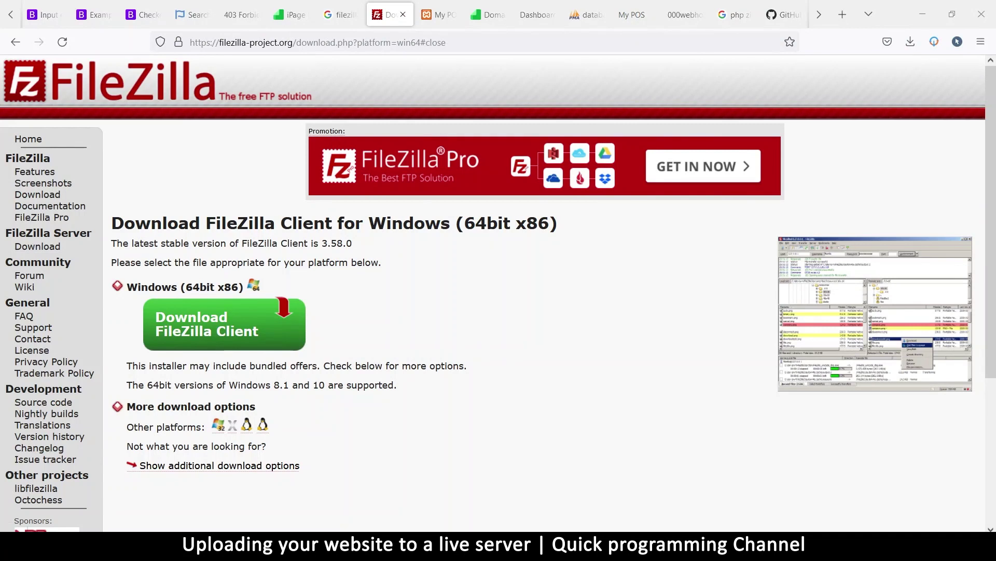
left_click(16, 539)
type("file")
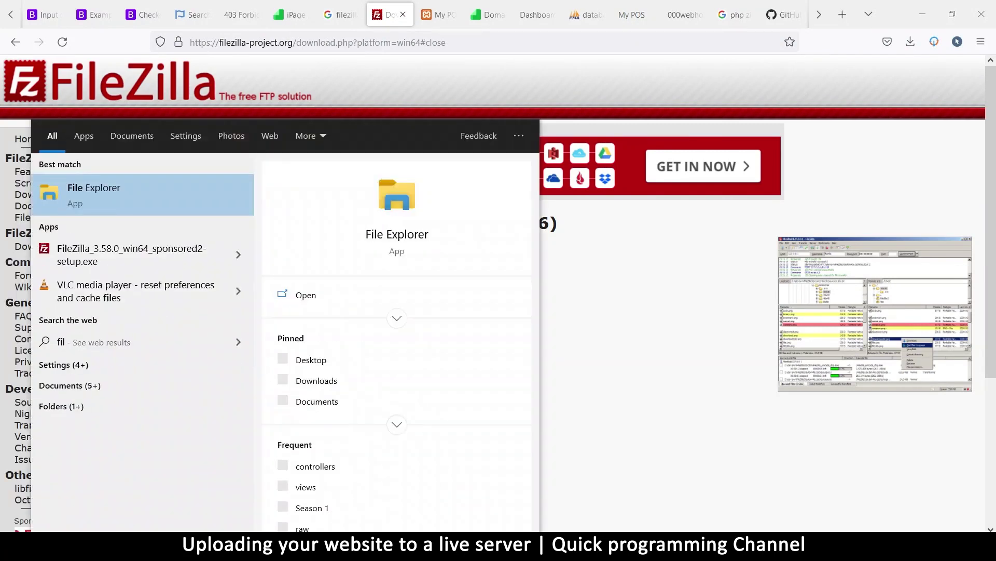
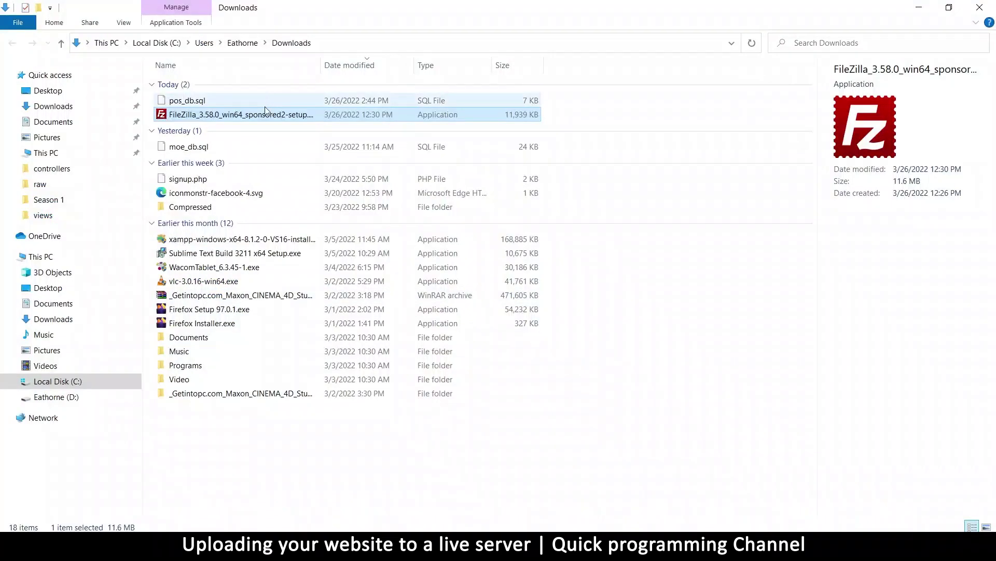
double_click(268, 115)
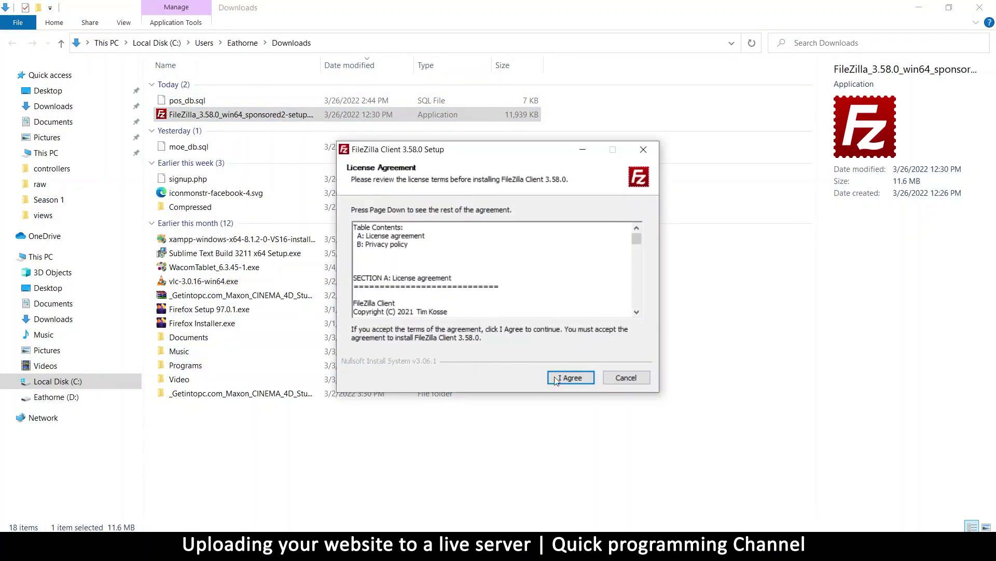
left_click(570, 382)
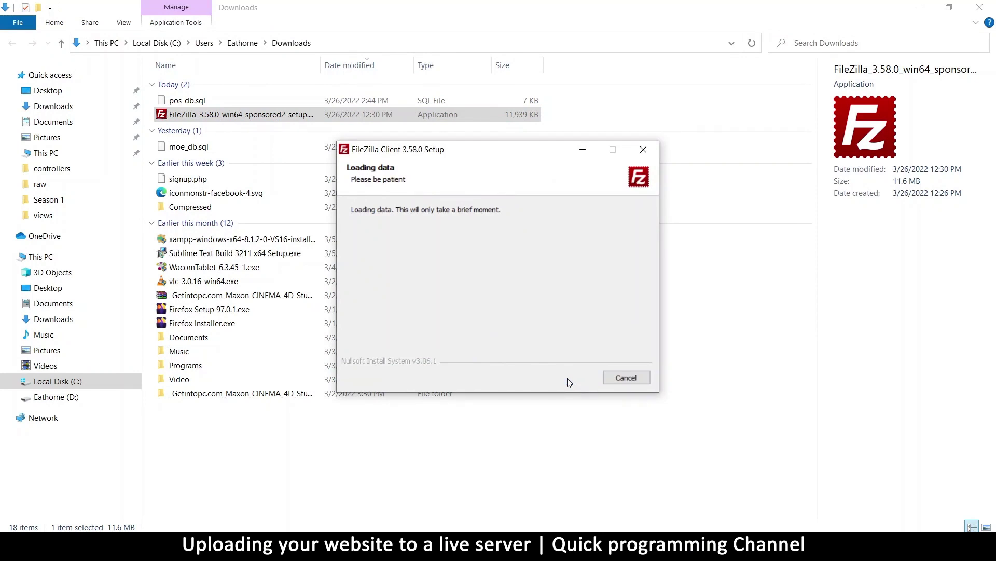
left_click(356, 348)
left_click(415, 352)
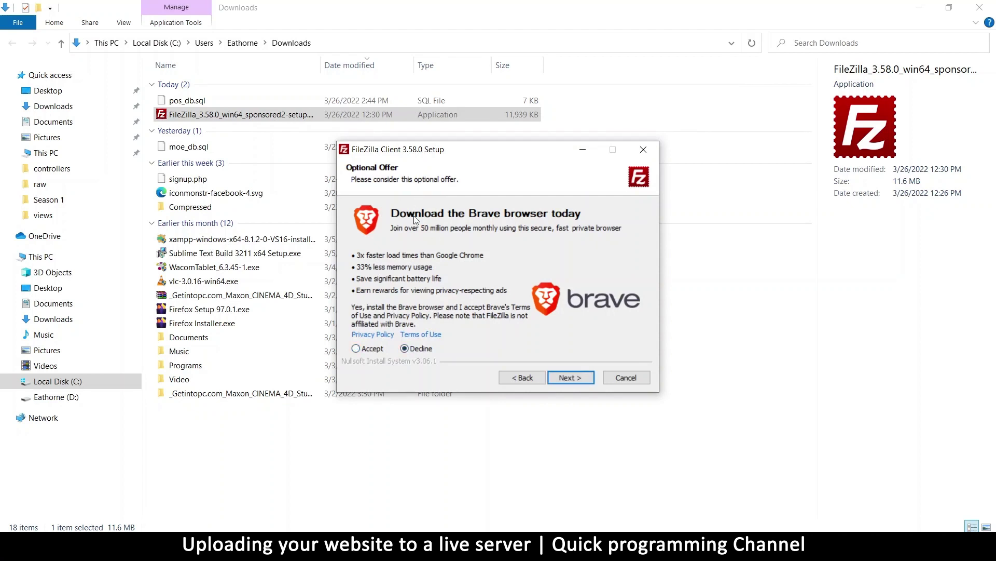
left_click(560, 375)
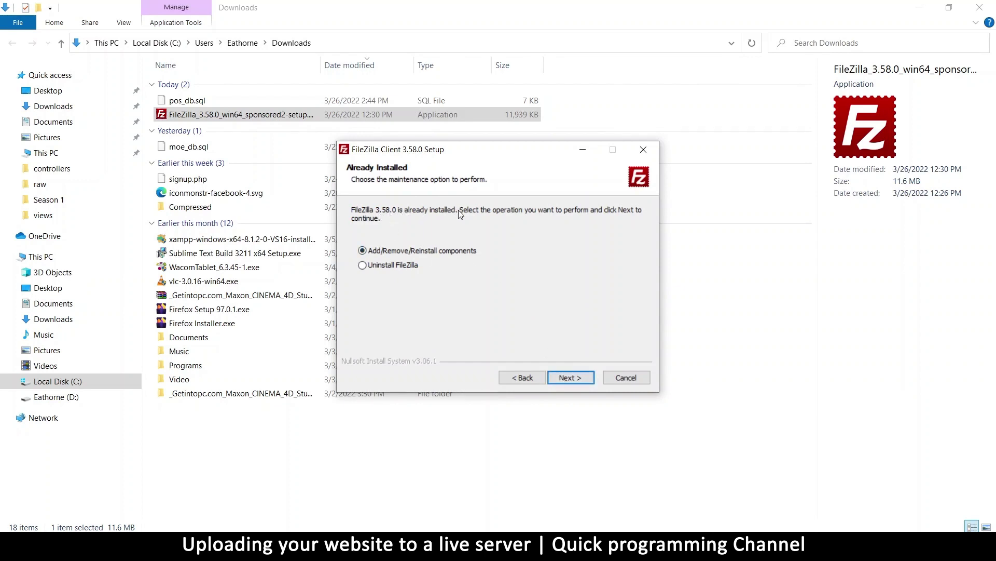
left_click(627, 377)
left_click(537, 319)
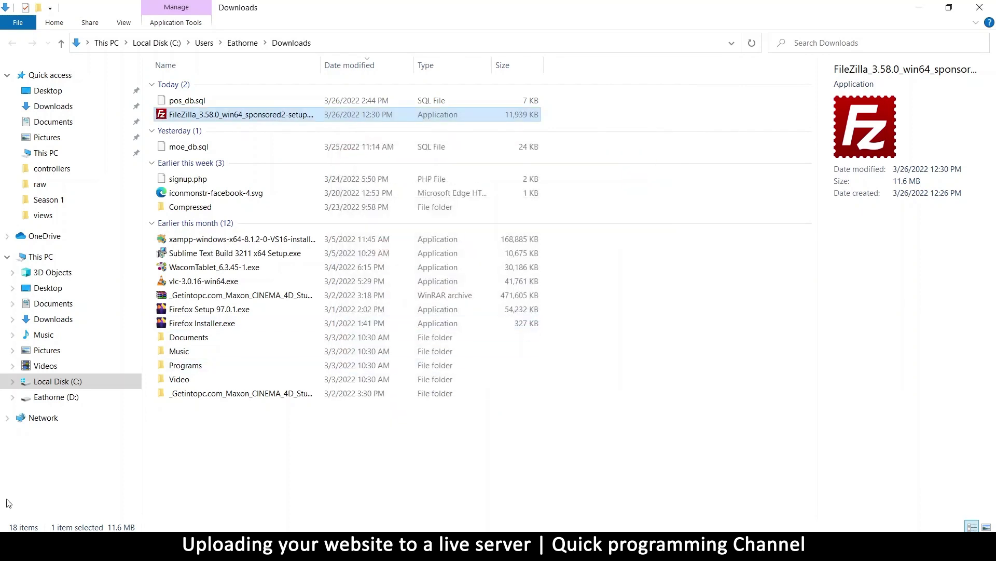
Step: Launch the FileZilla client, then bring Firefox's FileZilla download page back to the front
key("super")
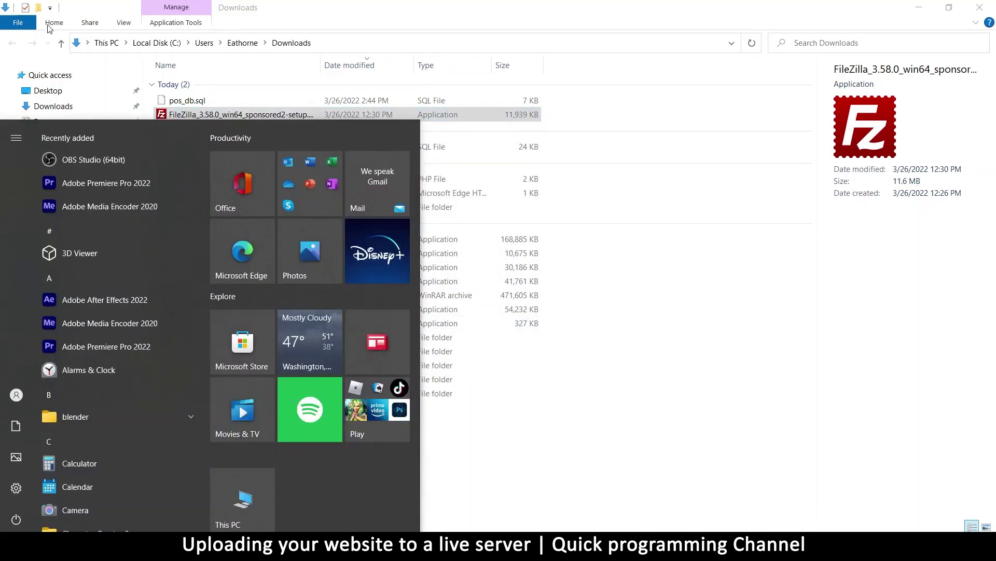
type("filezi")
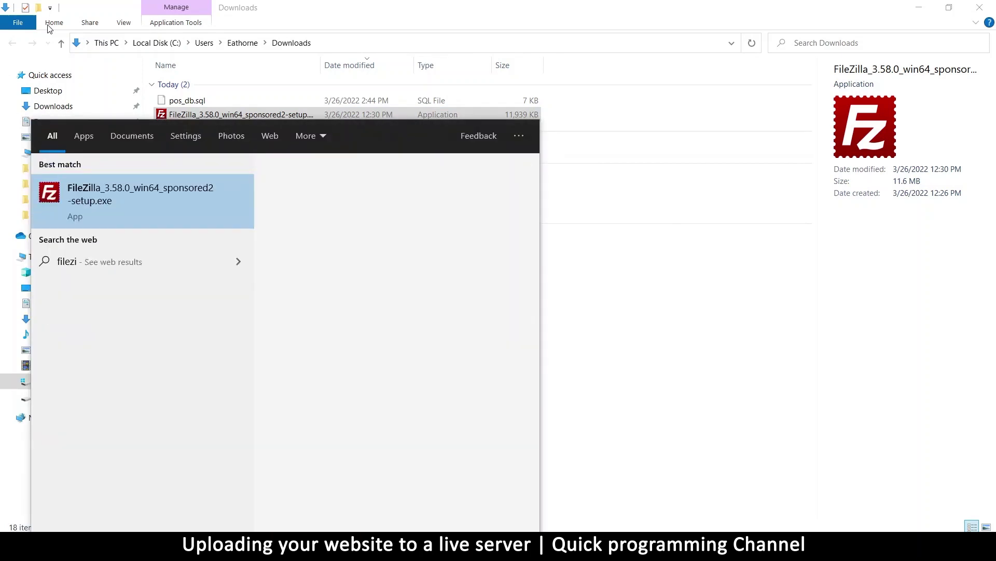
type("ll")
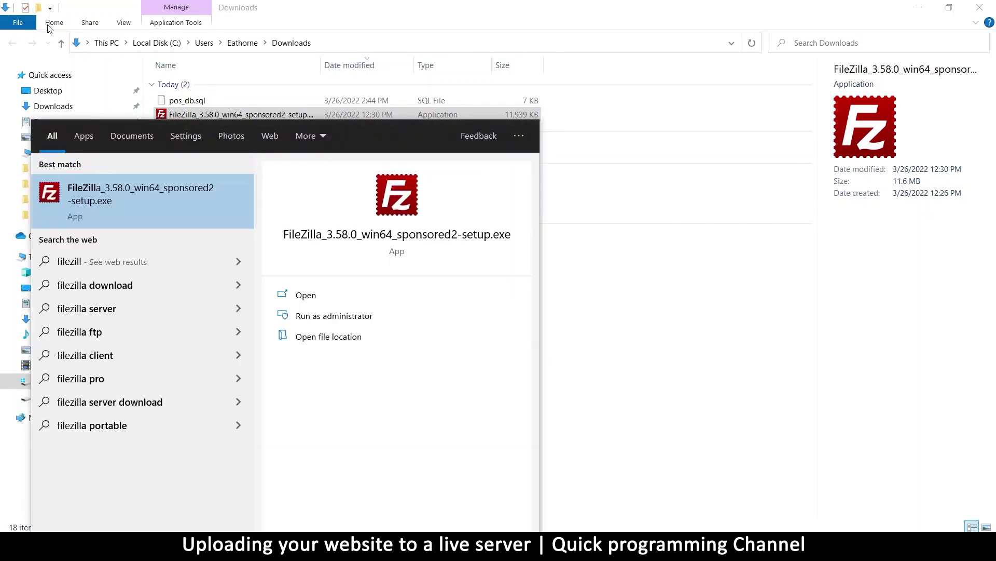
type("a")
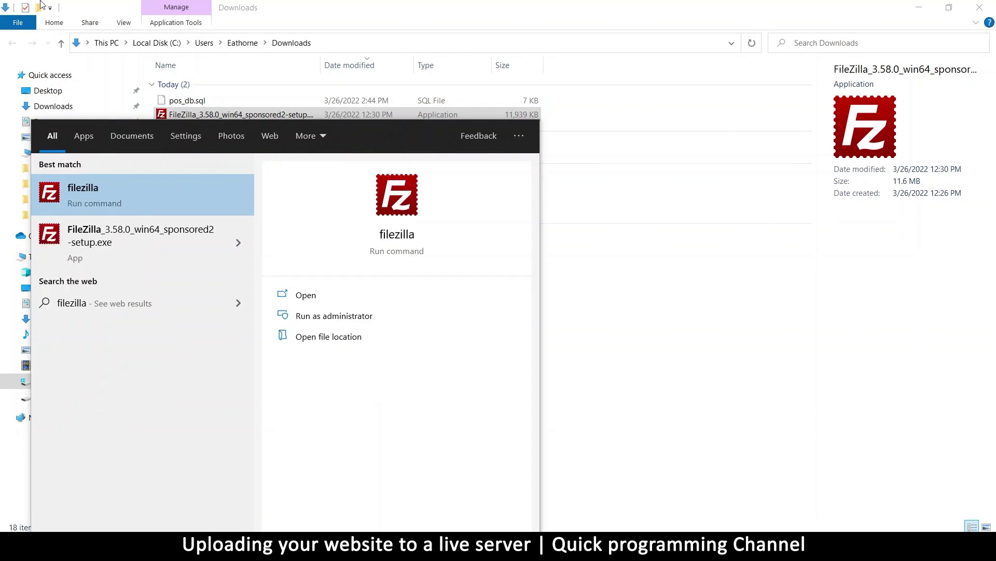
left_click(128, 188)
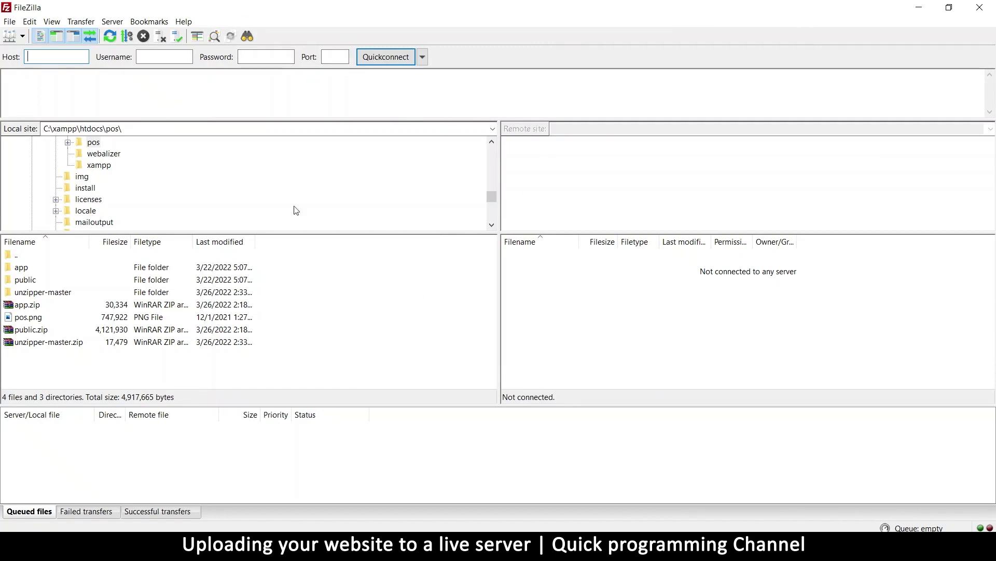
left_click(474, 549)
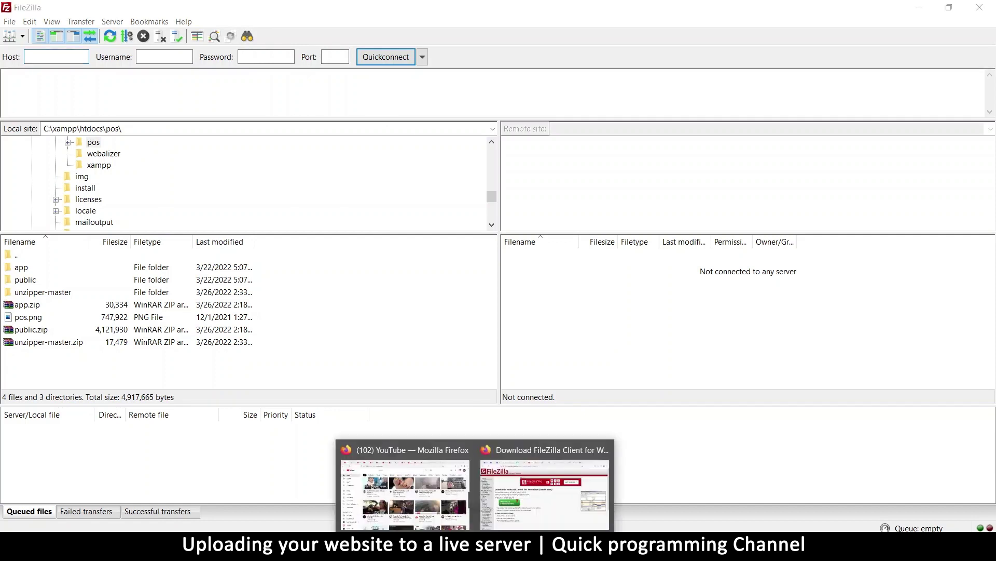
left_click(532, 489)
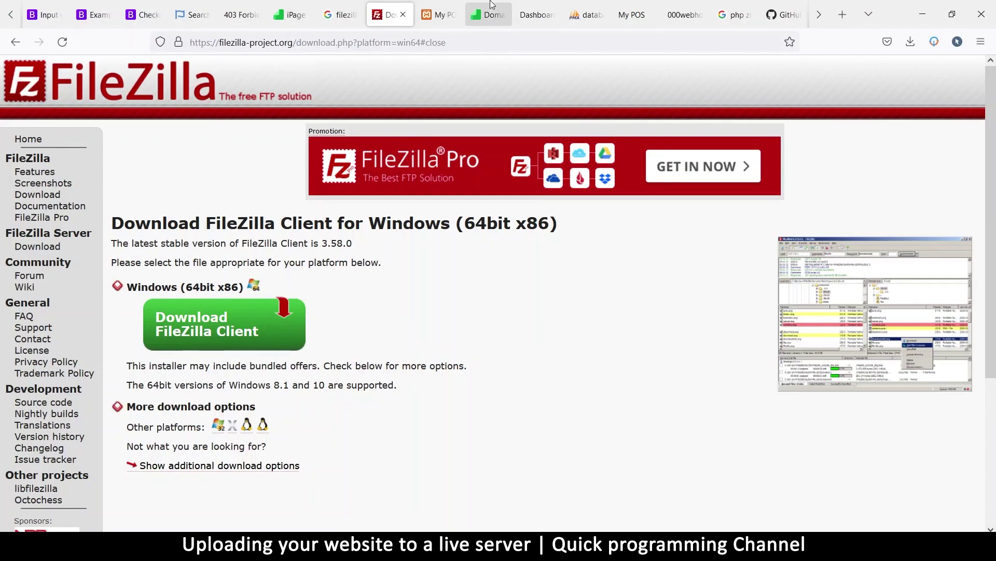
Step: Close the extra iPage Domains tab and view the pos folder's public, app.zip and public.zip in File Manager
left_click(492, 7)
left_click(502, 14)
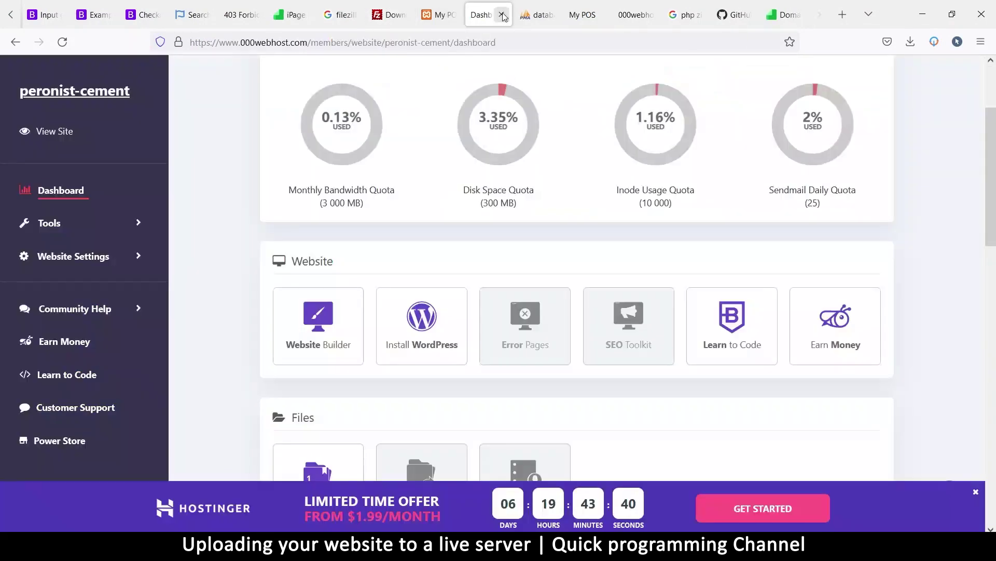
left_click(303, 4)
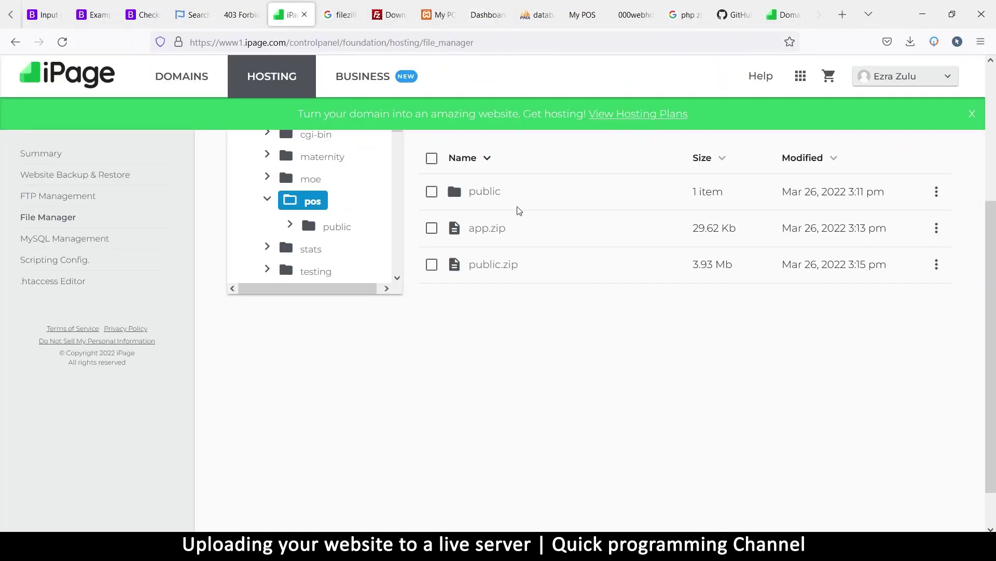
scroll(469, 165, "up", 4)
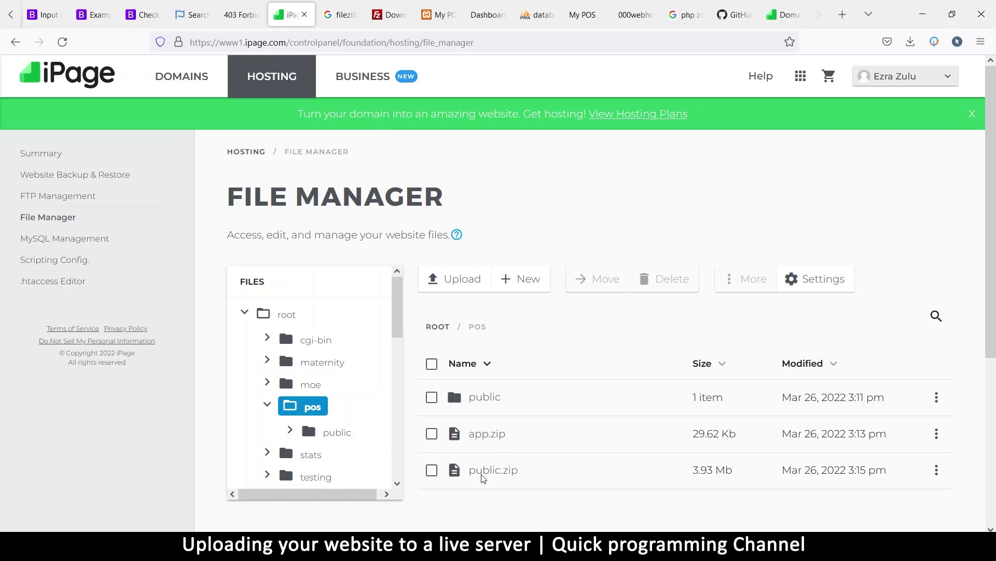
scroll(514, 417, "down", 2)
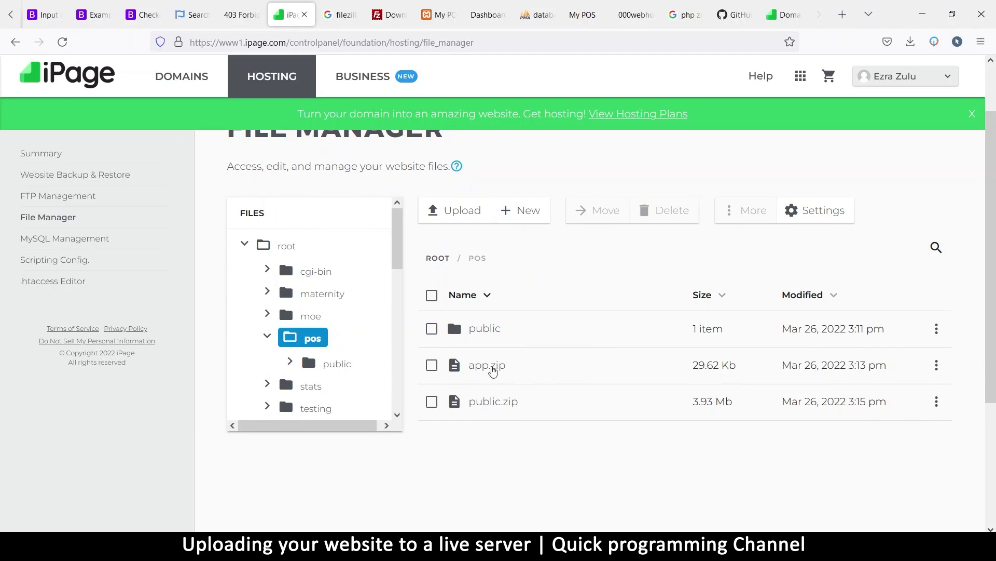
scroll(78, 244, "up", 2)
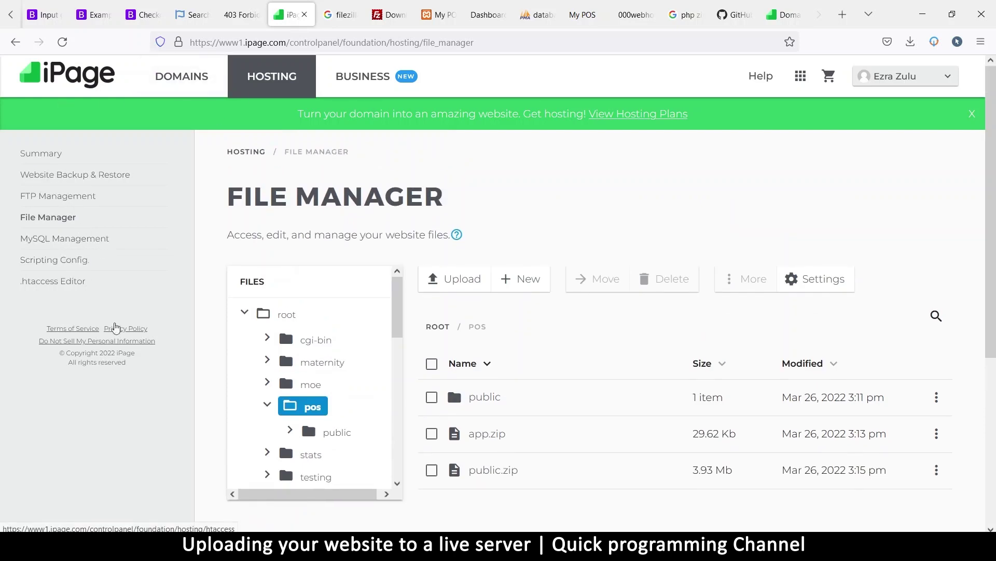
Step: From the hosting Summary's Hosting Tools, launch Archive Gateway in a new tab
left_click(52, 155)
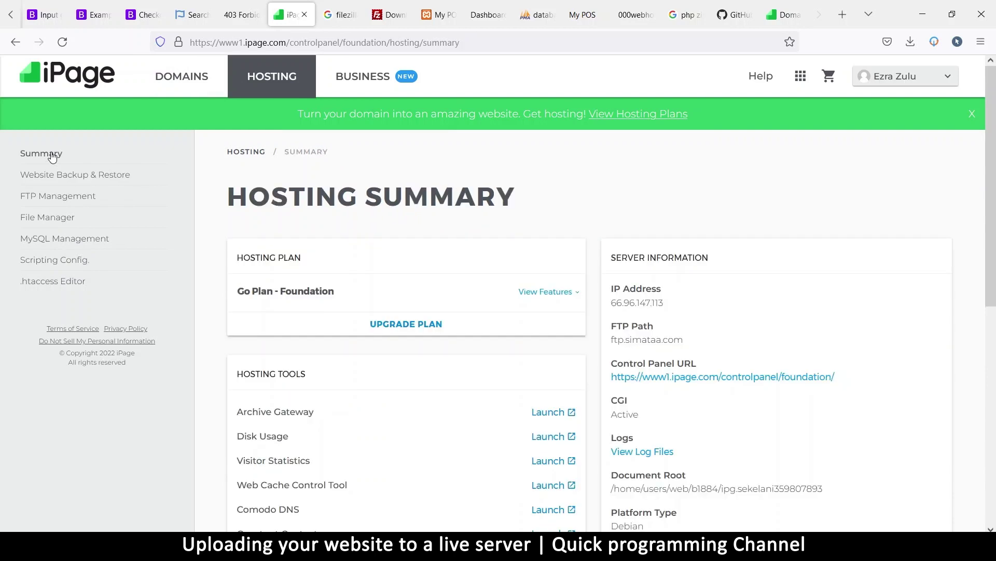
scroll(456, 467, "down", 5)
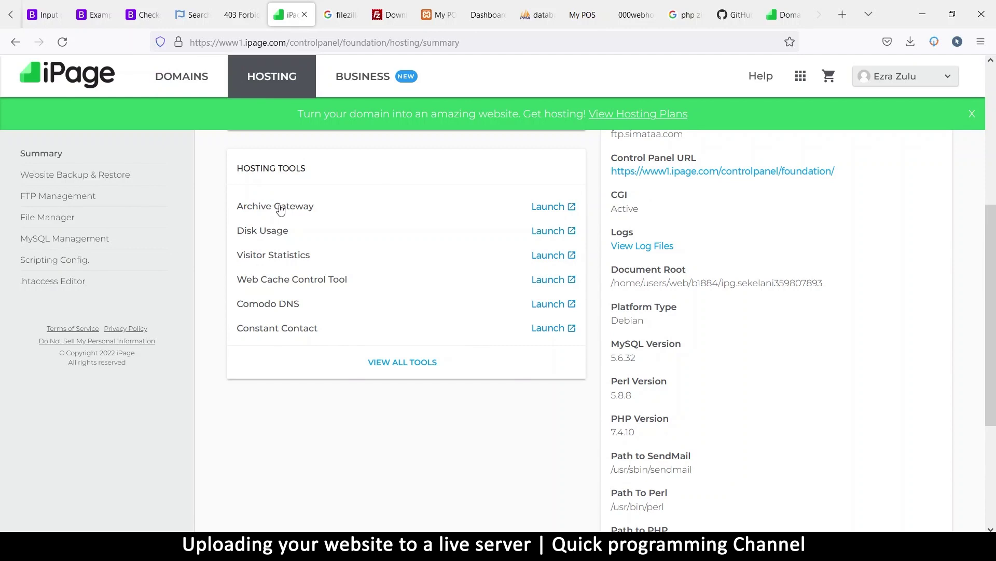
left_click(280, 210)
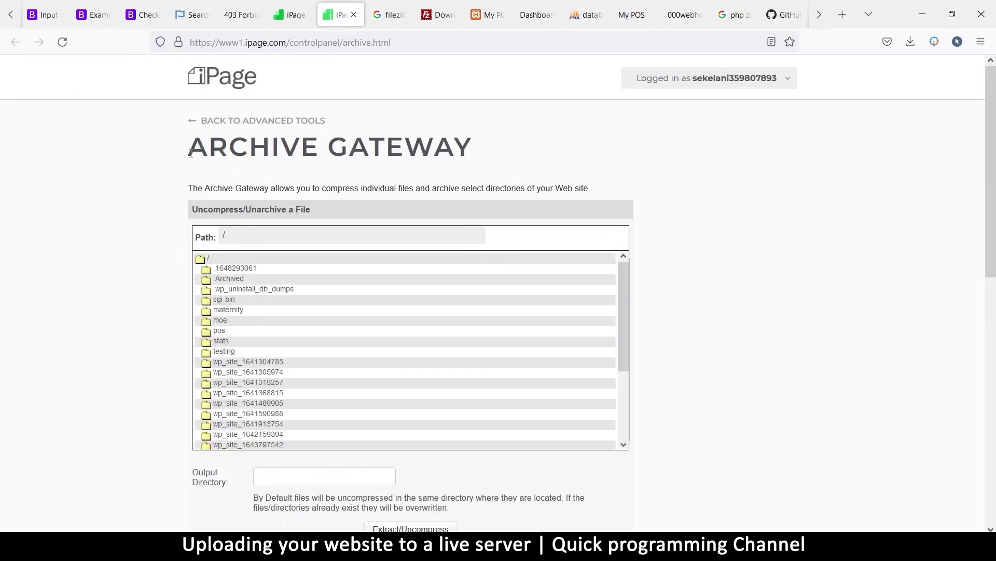
Step: Expand the pos folder in Archive Gateway and uncompress app.zip
scroll(363, 217, "down", 3)
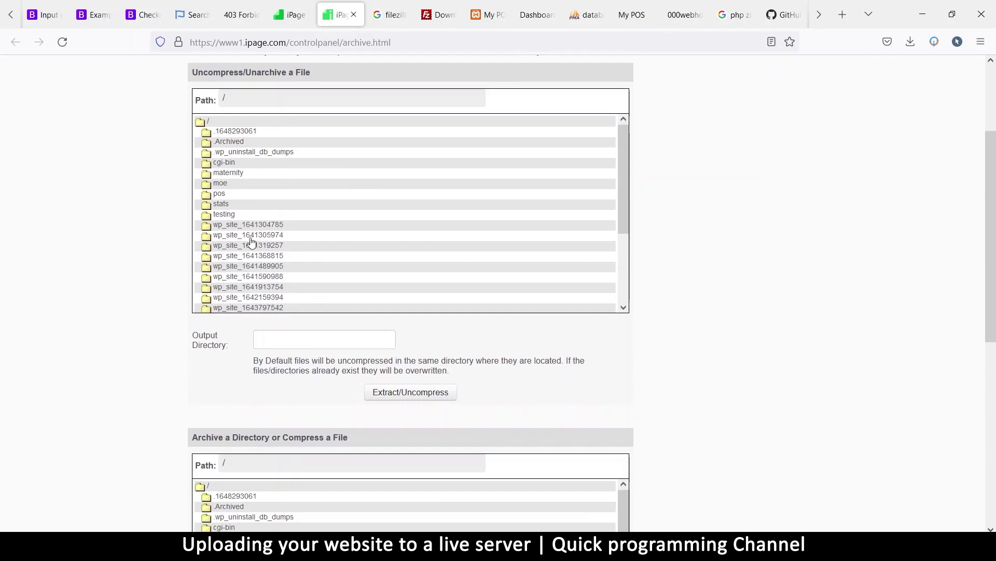
left_click(220, 196)
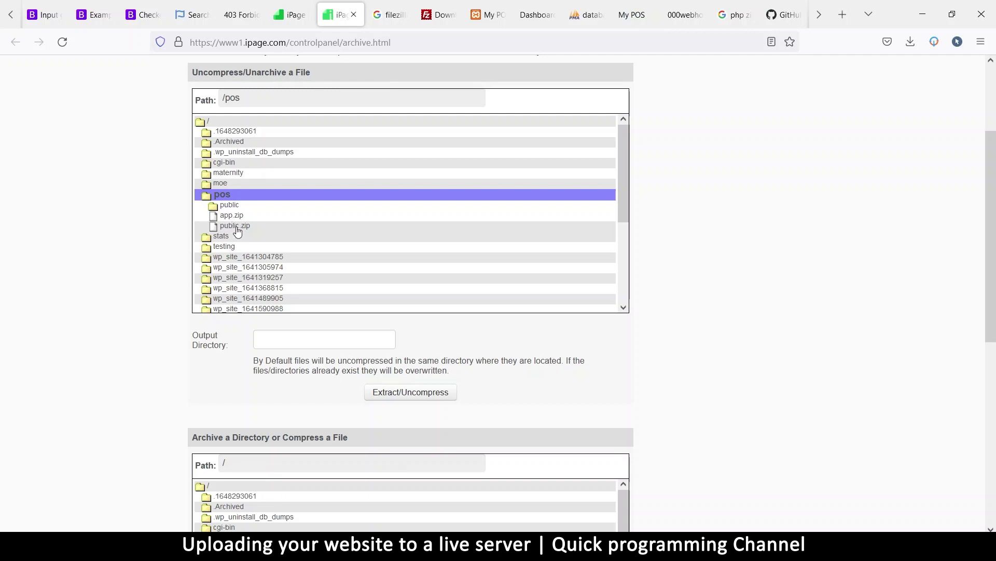
left_click(231, 217)
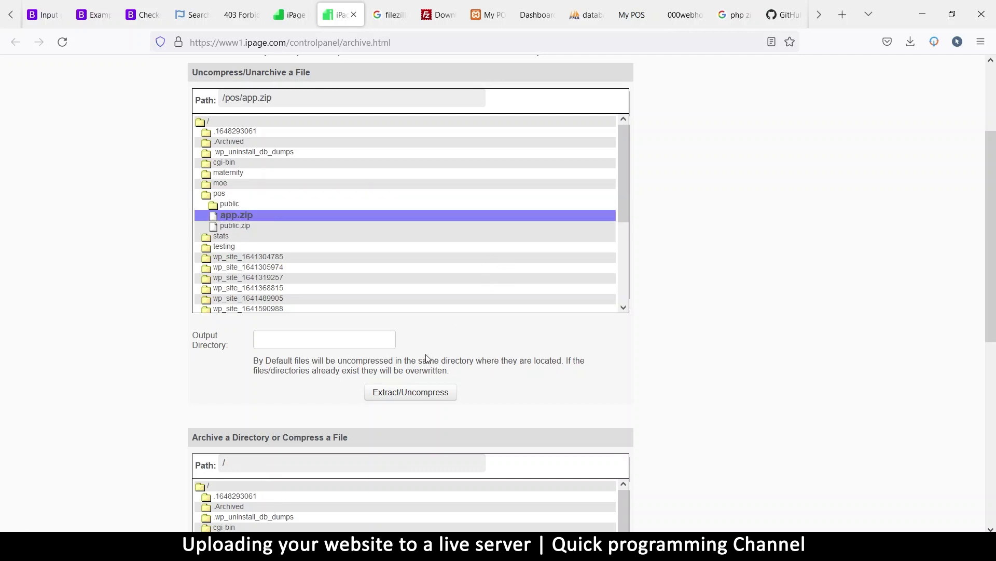
left_click(396, 392)
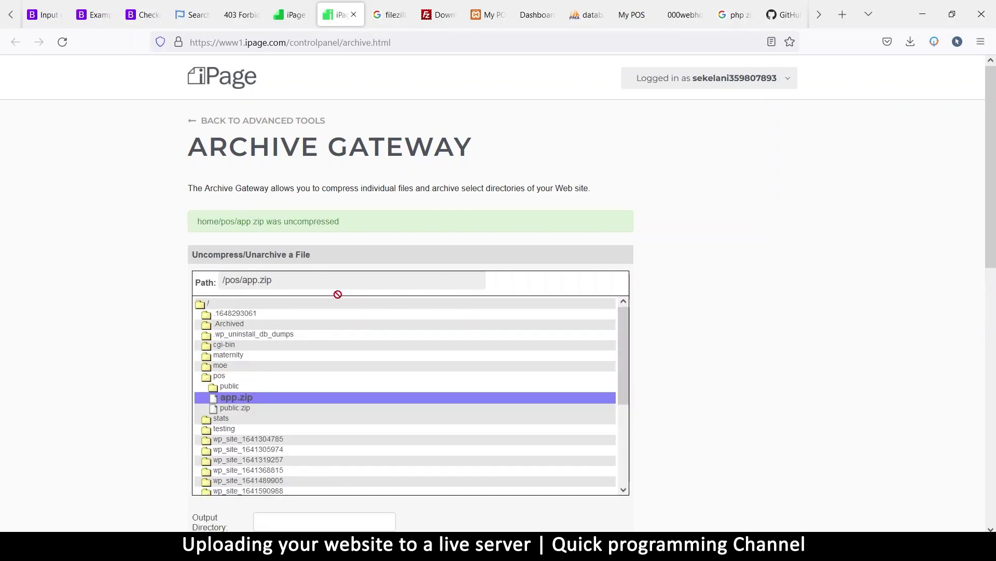
Step: Try uncompressing public.zip, which fails with a 'Failed to properly move files' error
scroll(305, 352, "down", 3)
scroll(280, 347, "up", 2)
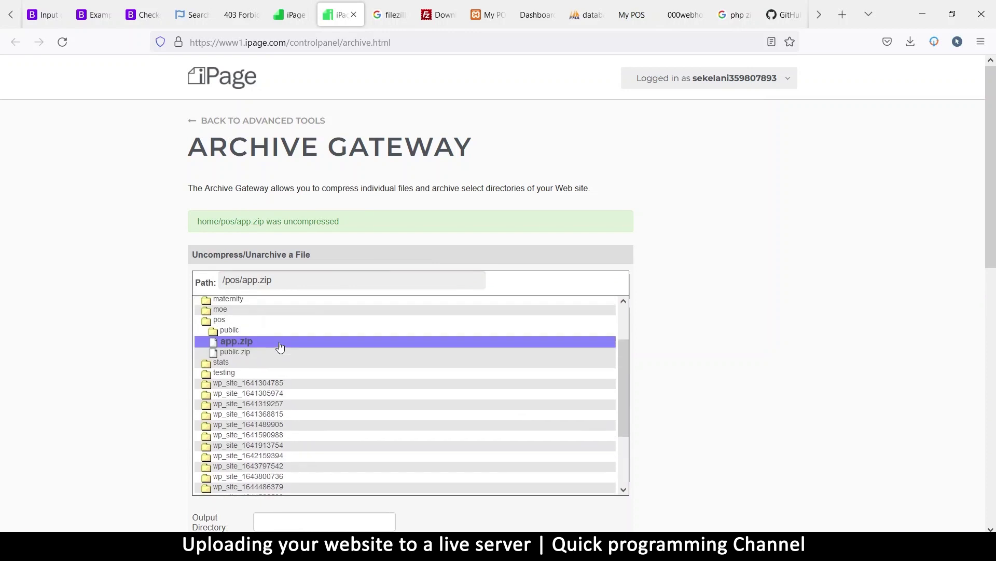
left_click(233, 352)
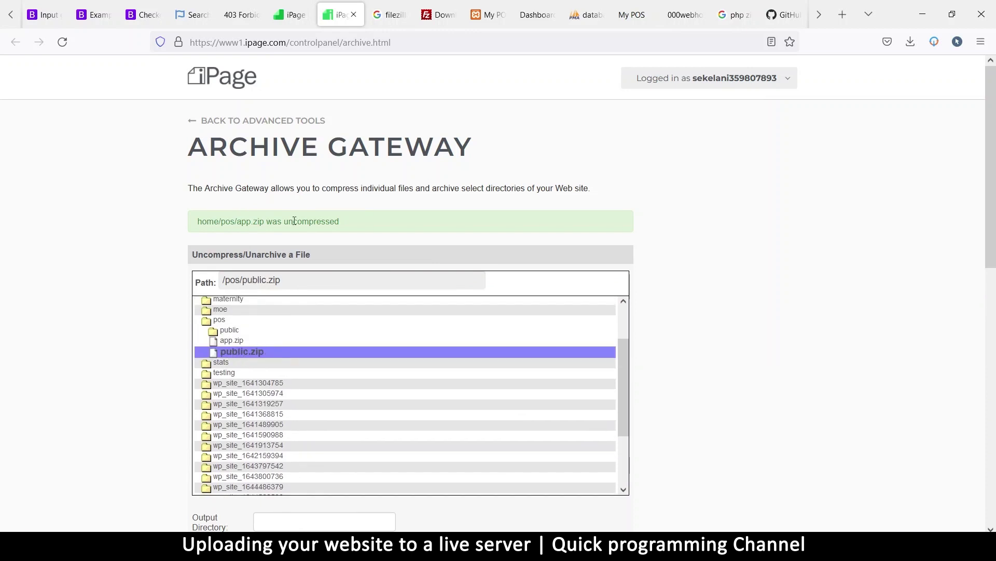
scroll(412, 326, "down", 3)
scroll(661, 357, "down", 3)
scroll(407, 376, "down", 7)
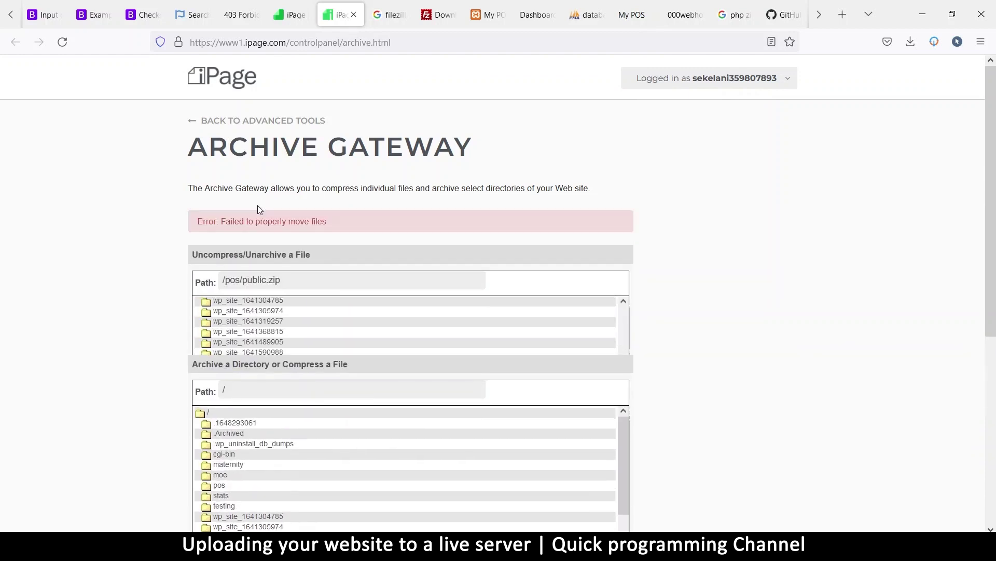
Step: Check the existing accounts on iPage's FTP Management page, then switch to the 000webhost dashboard
left_click_drag(217, 222, 358, 223)
left_click(331, 226)
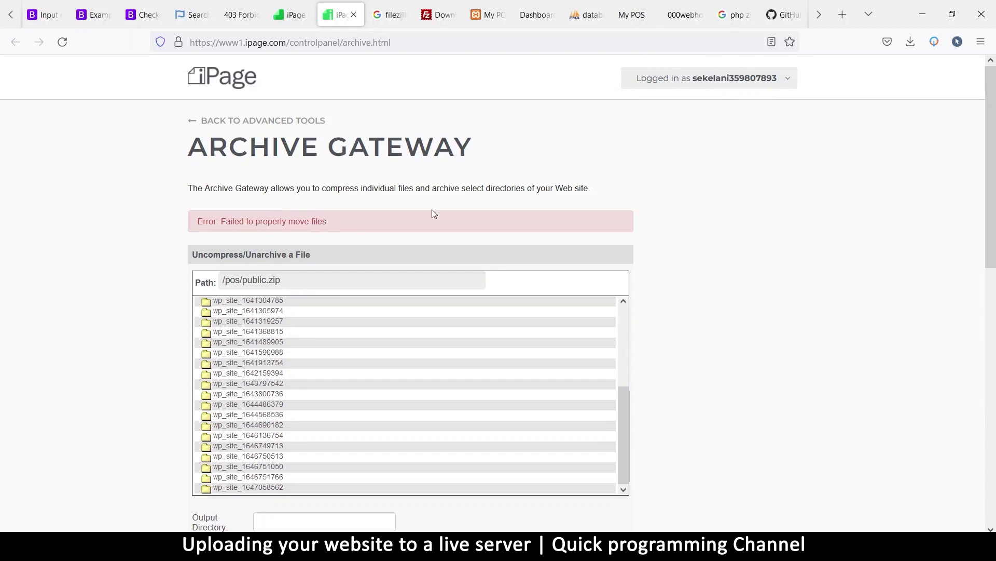
left_click(293, 6)
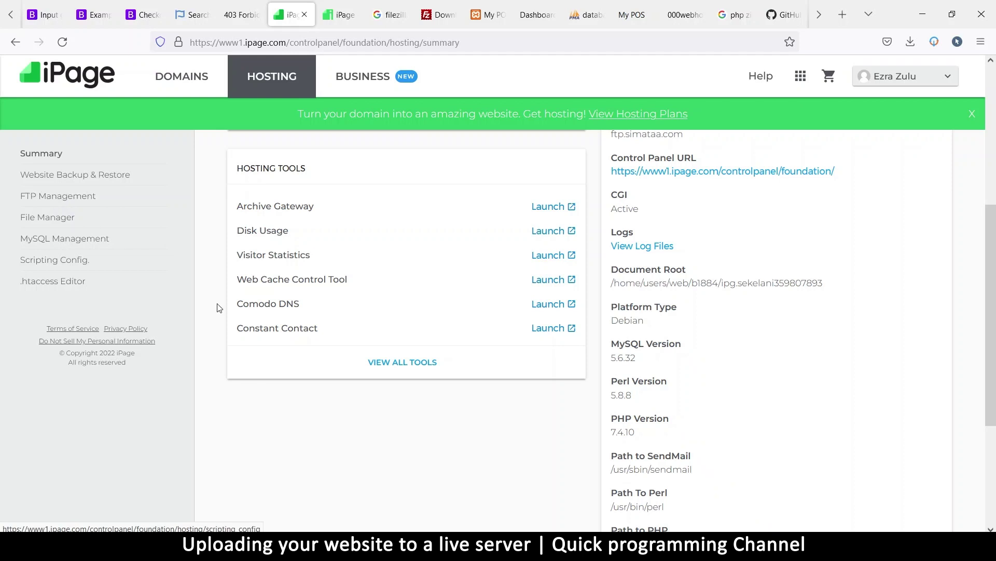
left_click(51, 200)
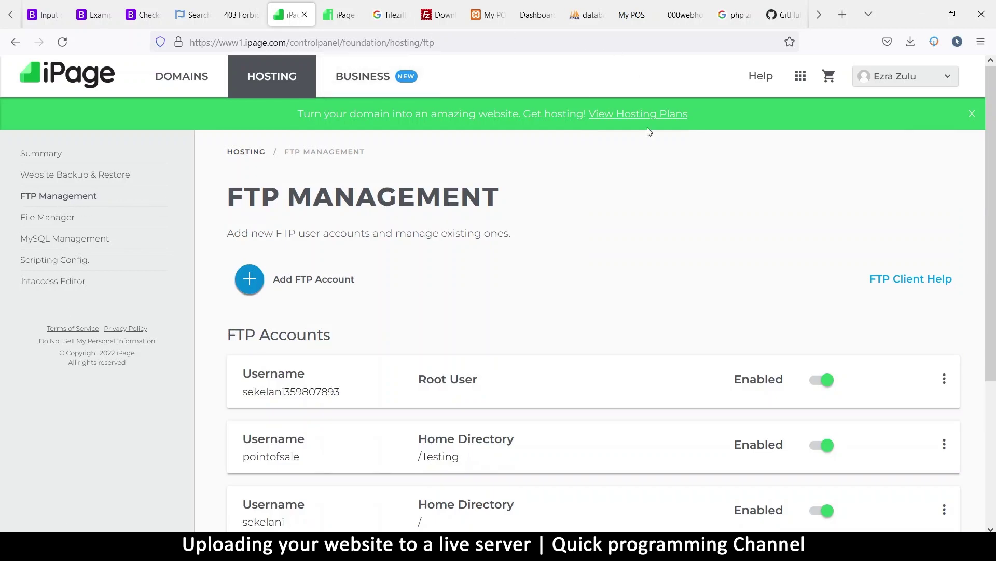
left_click(690, 11)
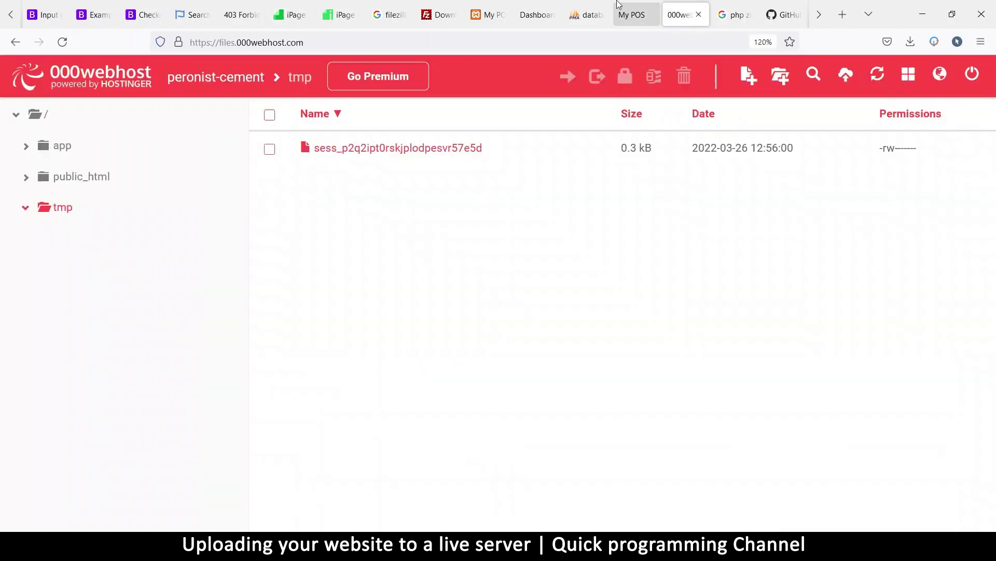
left_click(536, 14)
Step: Scroll the peronist-cement dashboard, seeing FTP Accounts locked as a premium feature, and return to Website and Files
scroll(434, 249, "down", 3)
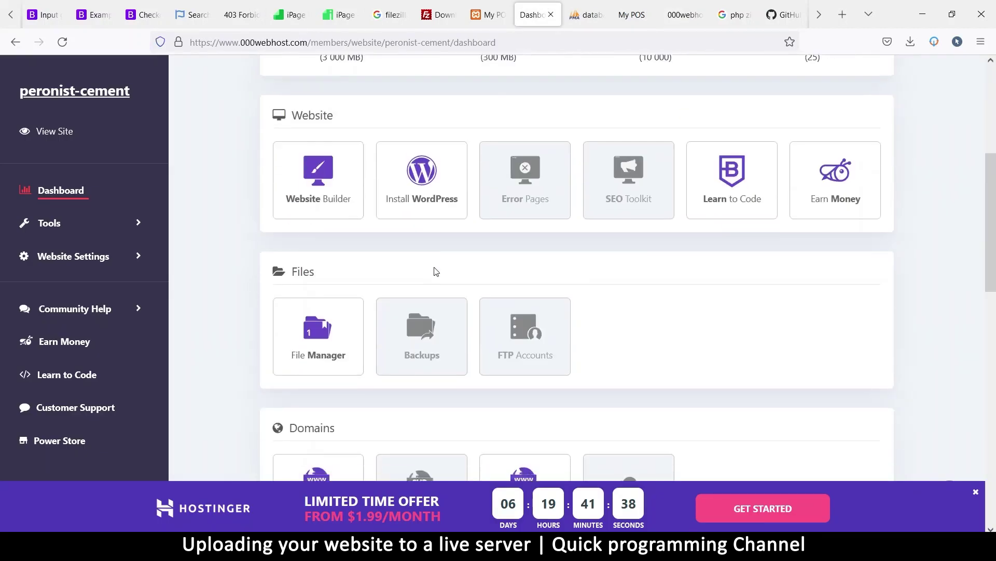
scroll(436, 272, "down", 3)
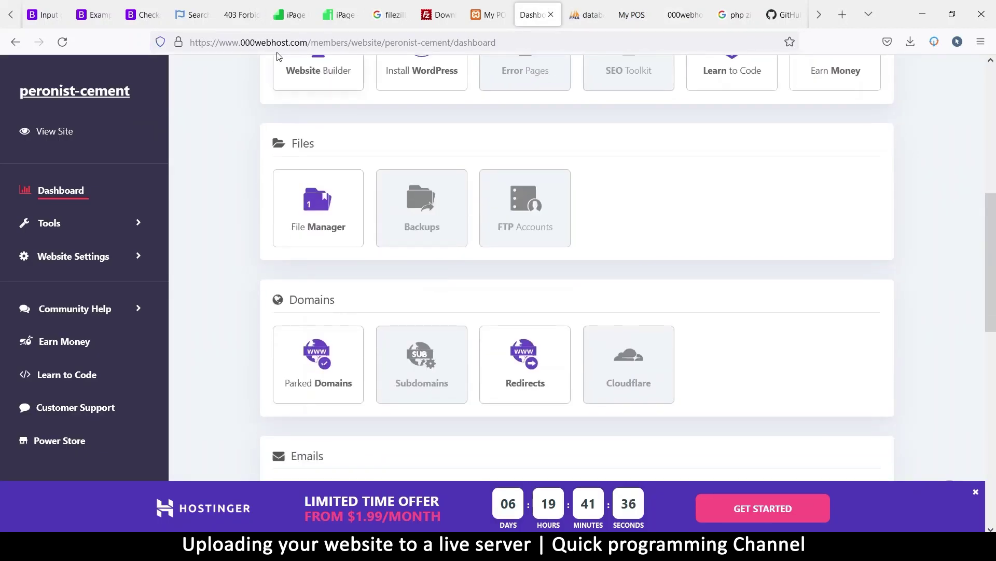
scroll(459, 316, "down", 3)
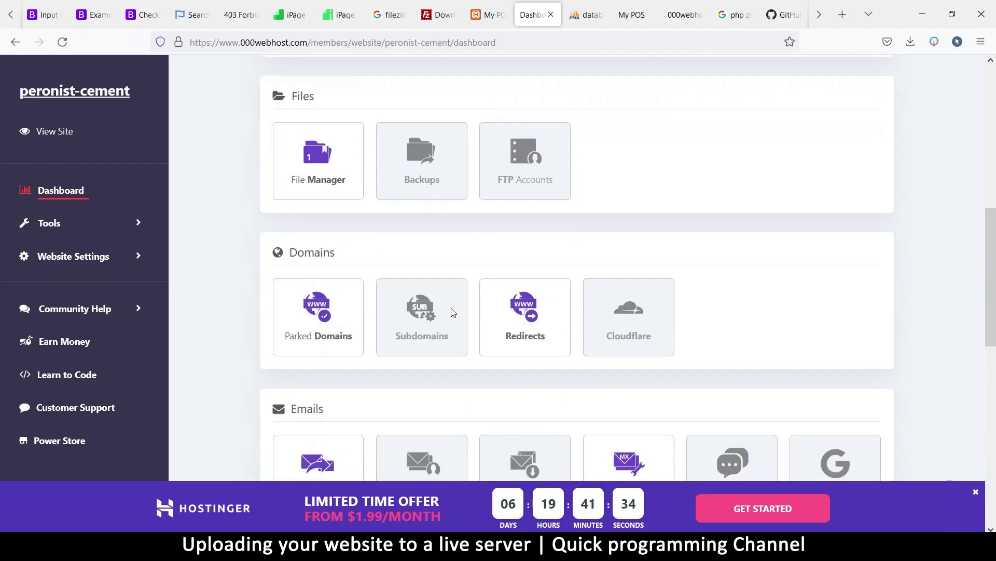
scroll(443, 322, "down", 5)
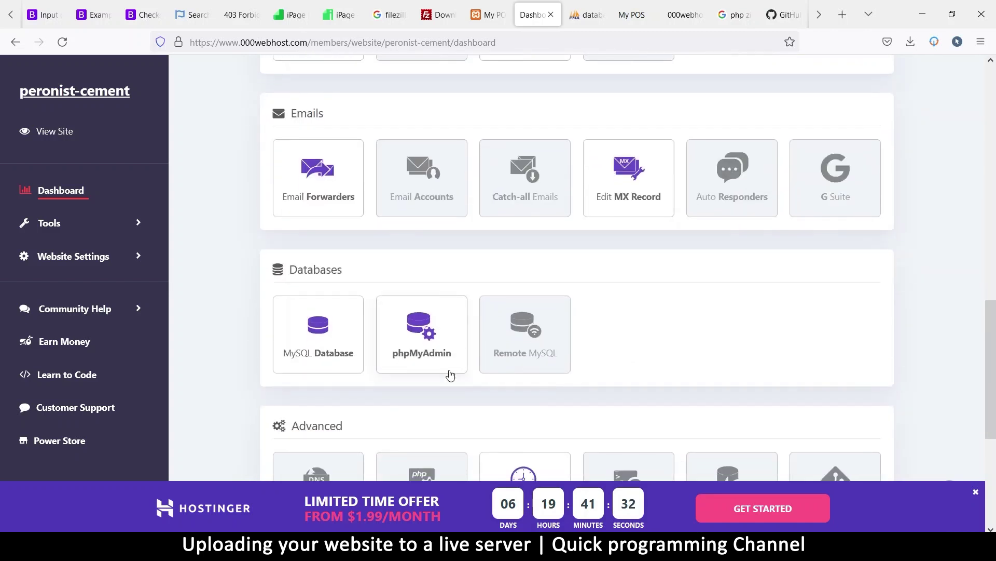
scroll(452, 363, "down", 4)
scroll(448, 375, "up", 15)
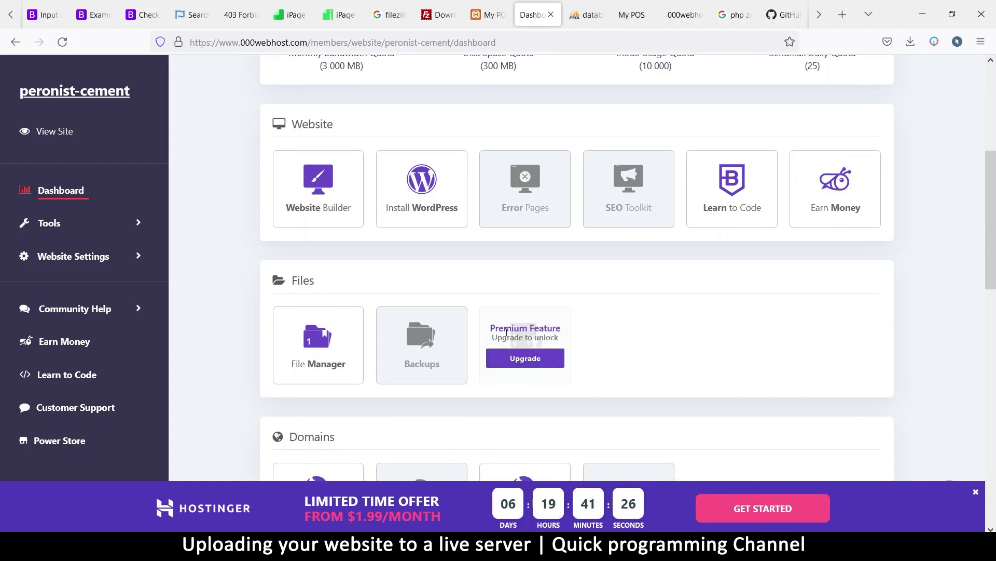
Step: Return to iPage's FTP Management page and start a new FTP account via Add FTP Account
left_click(332, 4)
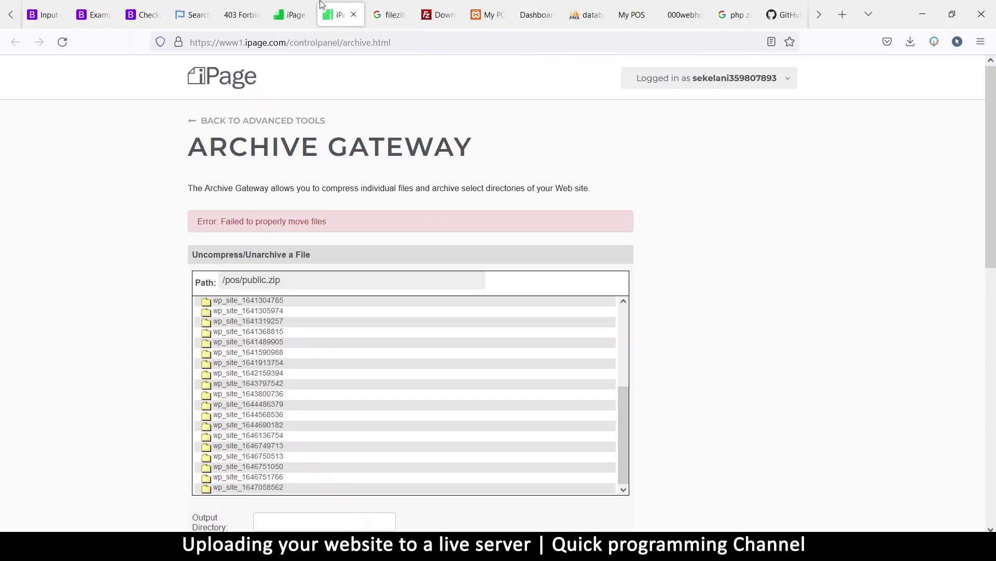
left_click(292, 4)
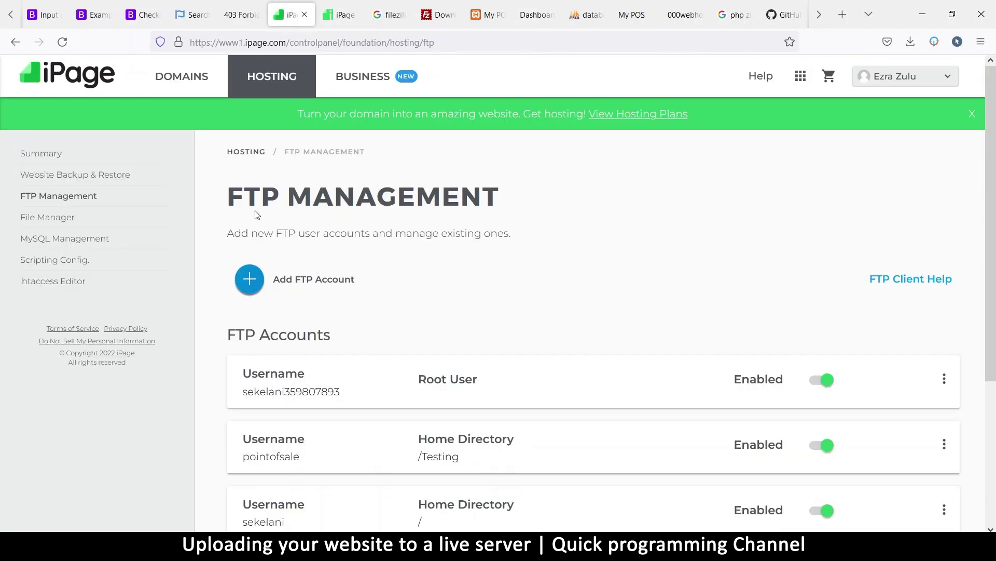
scroll(460, 274, "down", 4)
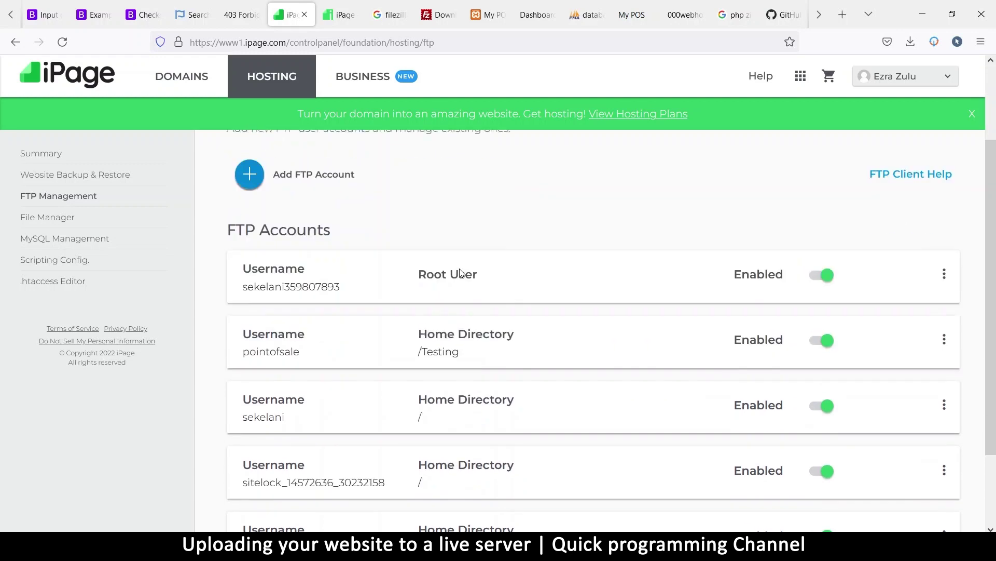
scroll(378, 289, "up", 4)
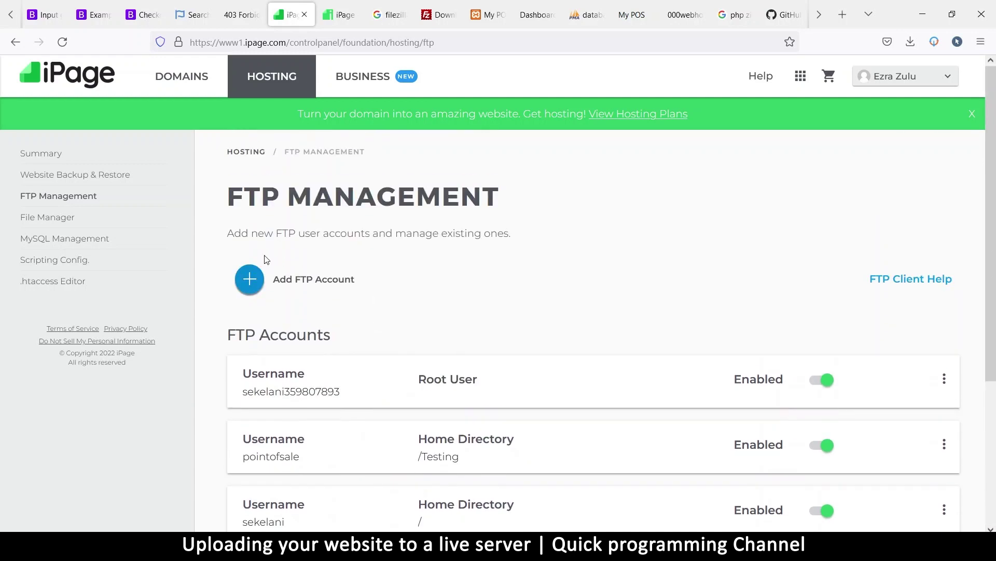
left_click(264, 285)
Step: Submit a new FTP user named pointofsale with a password and home folder /pos
left_click(320, 341)
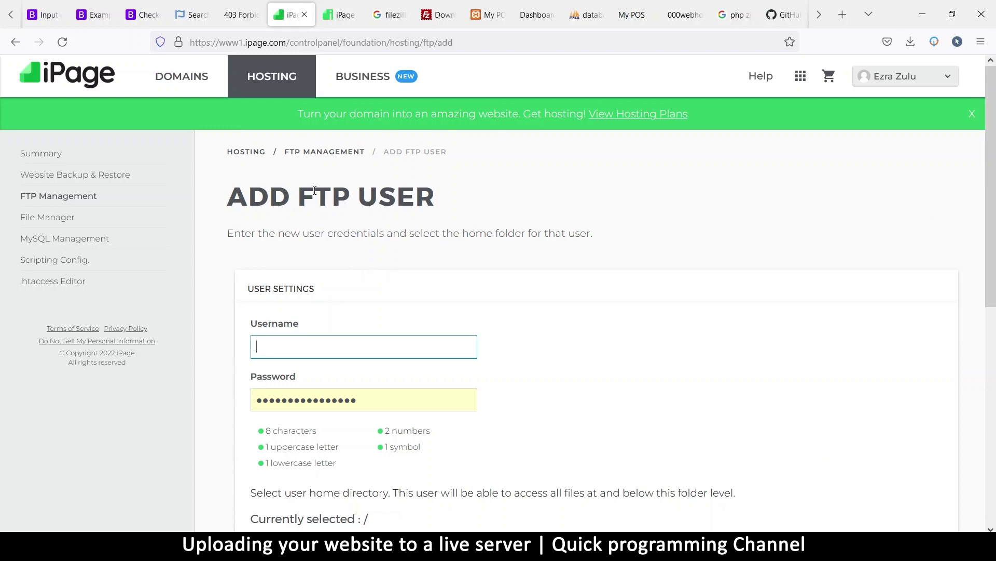
type("pointo")
type("fsale")
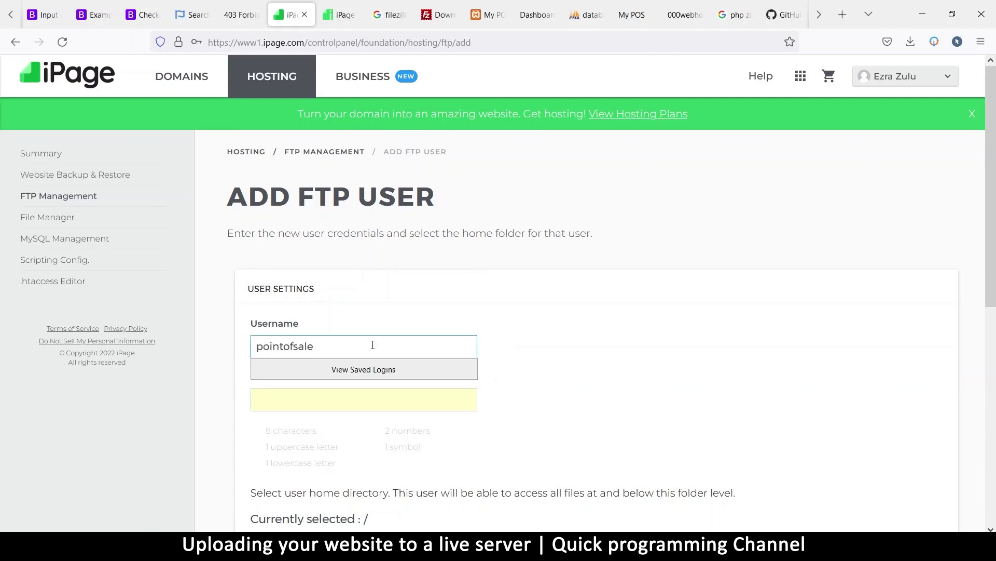
left_click(362, 399)
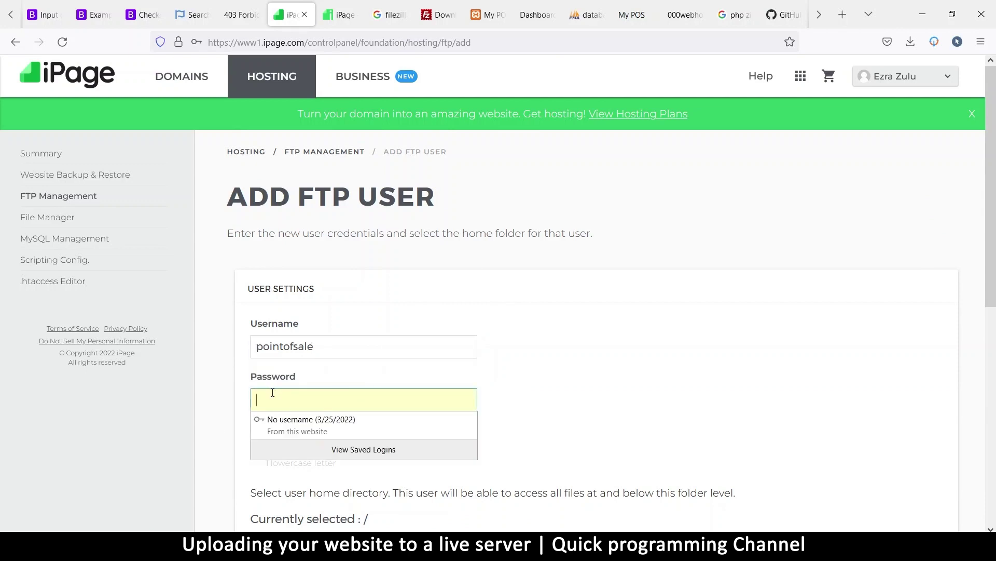
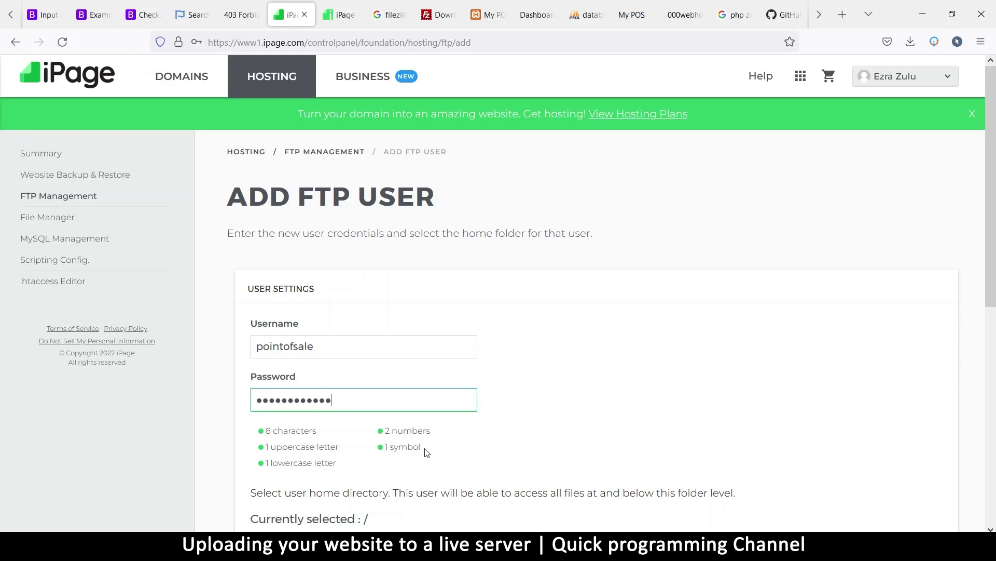
scroll(426, 452, "down", 4)
scroll(387, 396, "down", 3)
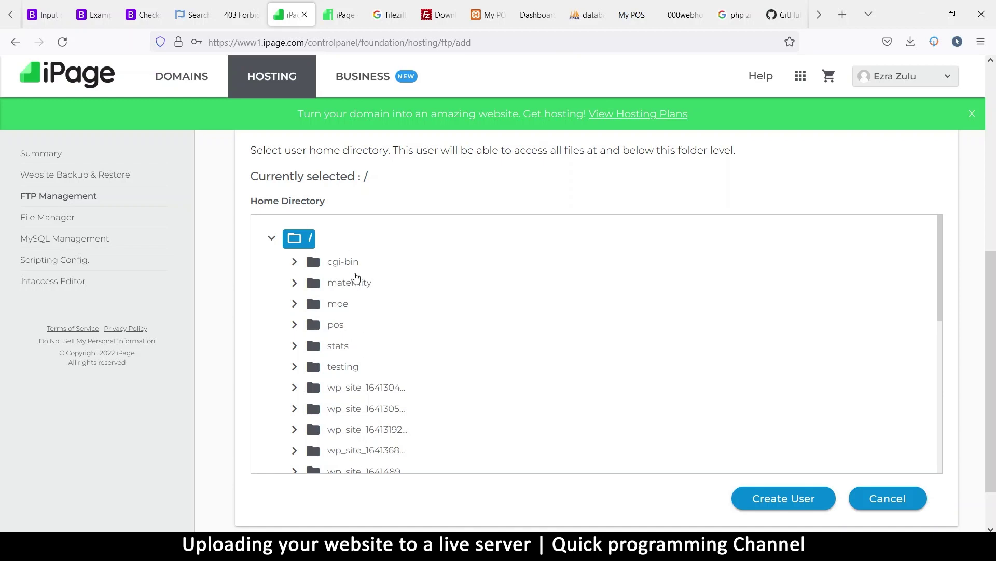
left_click(331, 327)
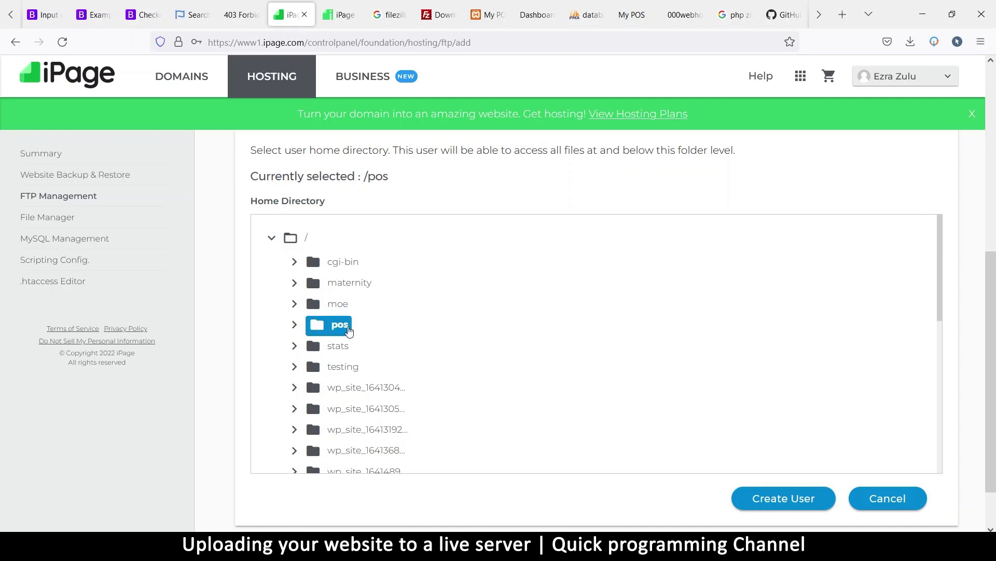
left_click(818, 500)
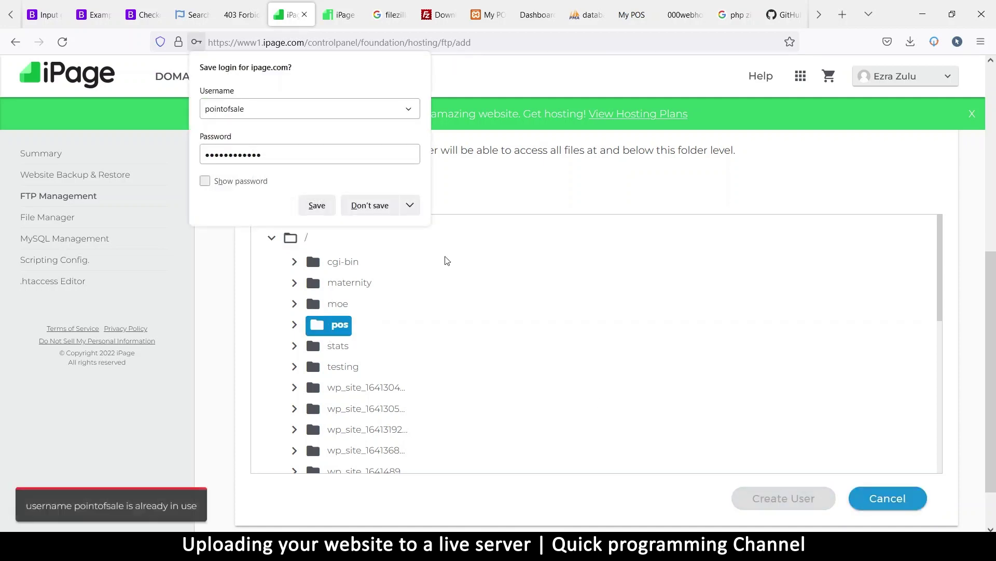
Step: Decline the browser password prompt and create FTP user pointofsale2 with a new password and home /Pos
left_click(370, 205)
scroll(514, 269, "up", 5)
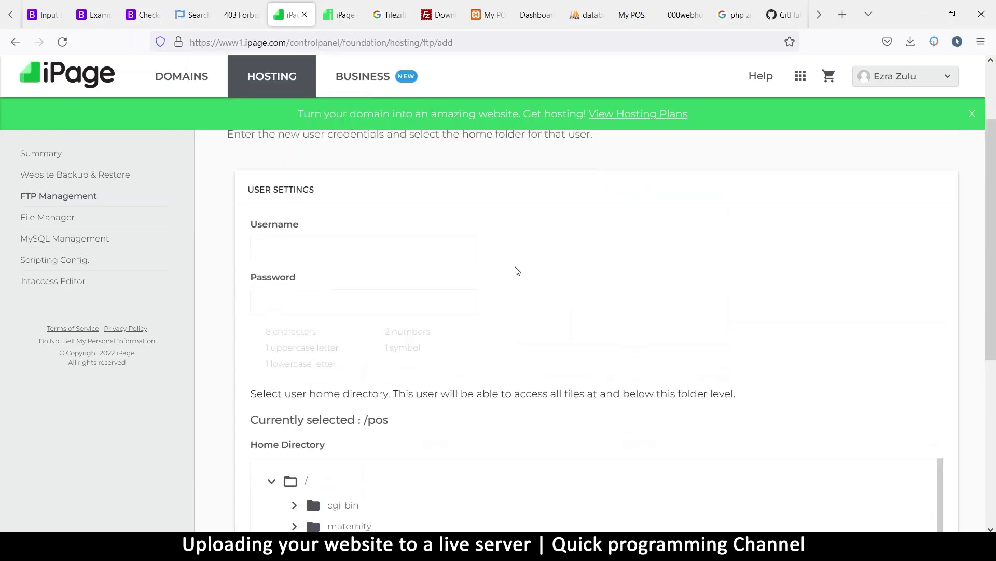
left_click(315, 279)
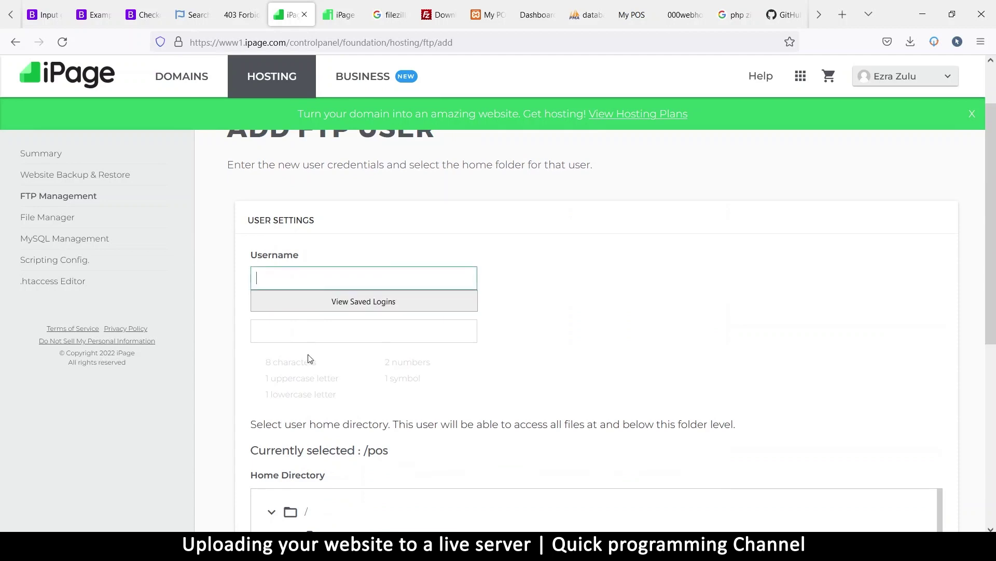
left_click(305, 336)
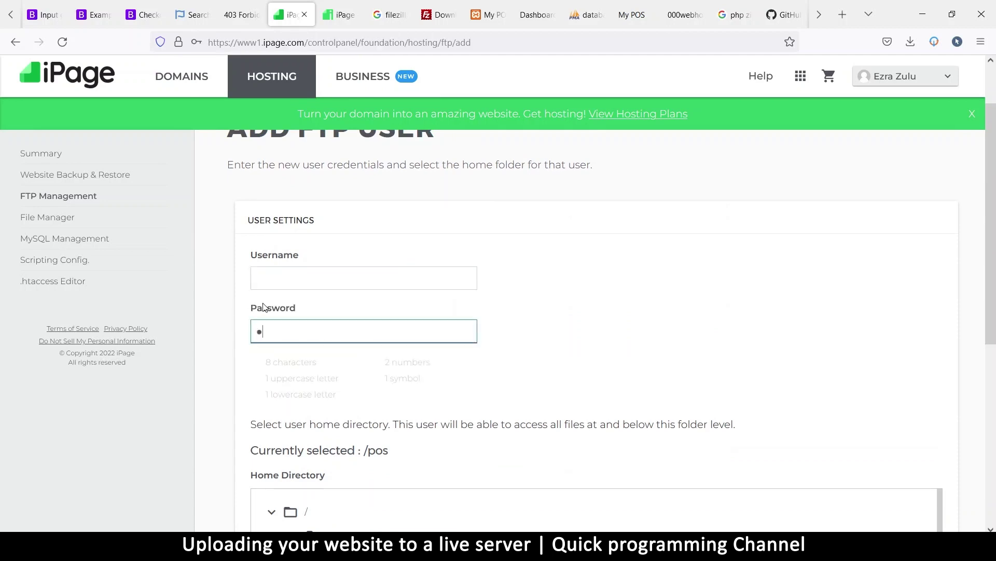
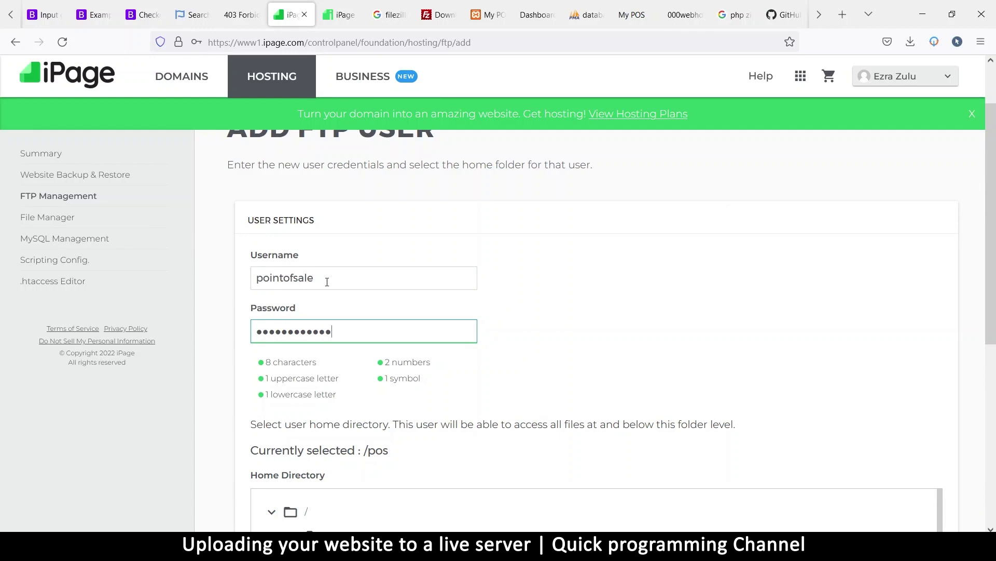
left_click(335, 276)
type("2")
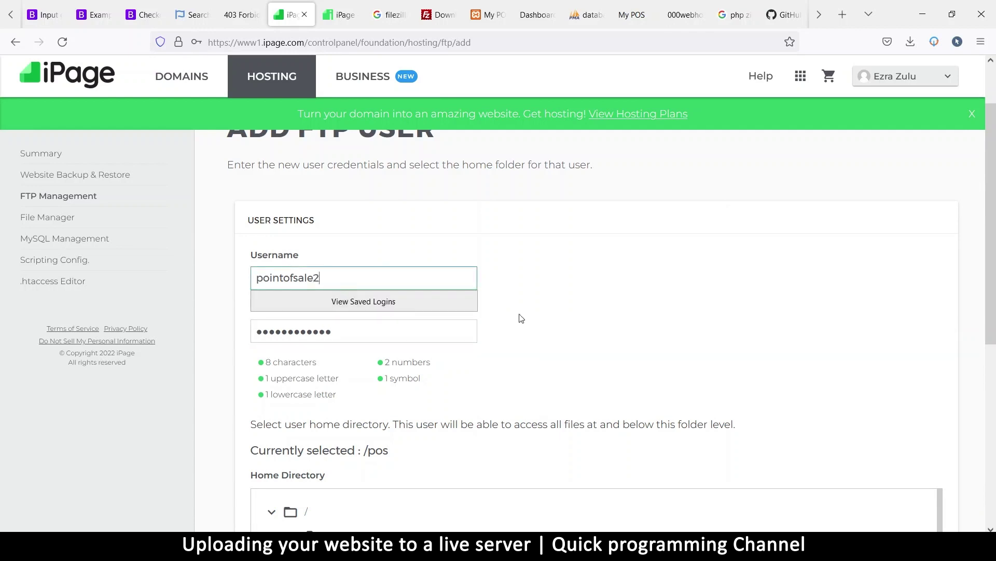
scroll(570, 413, "down", 5)
left_click(794, 499)
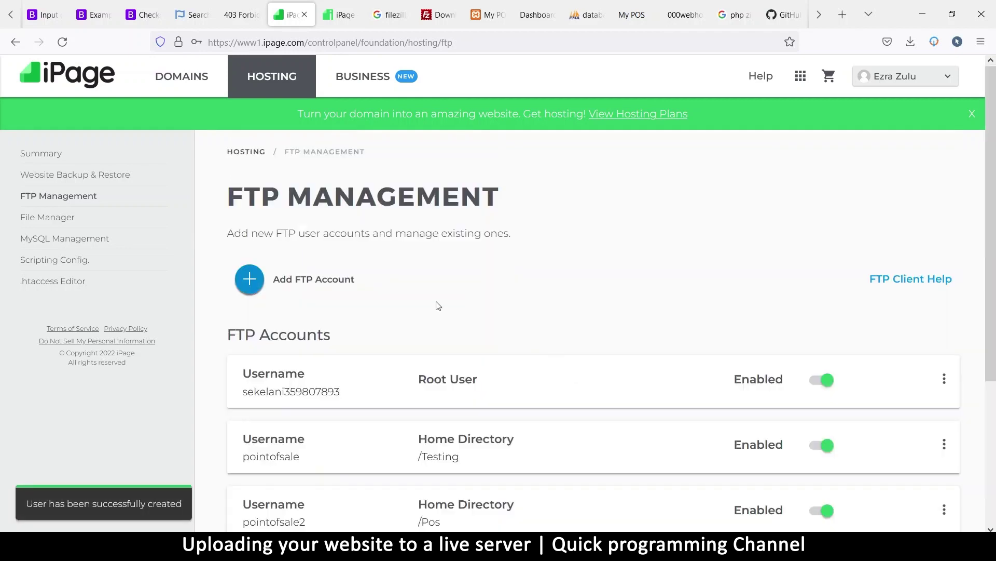
Step: Delete the pointofsale2 FTP account through its row menu and confirm the removal
scroll(445, 275, "down", 2)
scroll(444, 275, "down", 2)
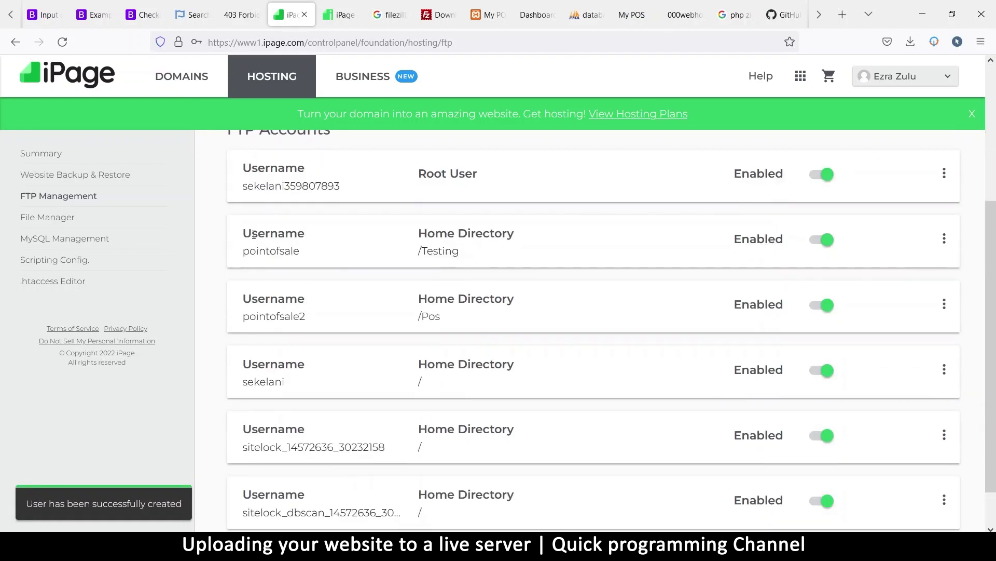
left_click_drag(236, 254, 340, 267)
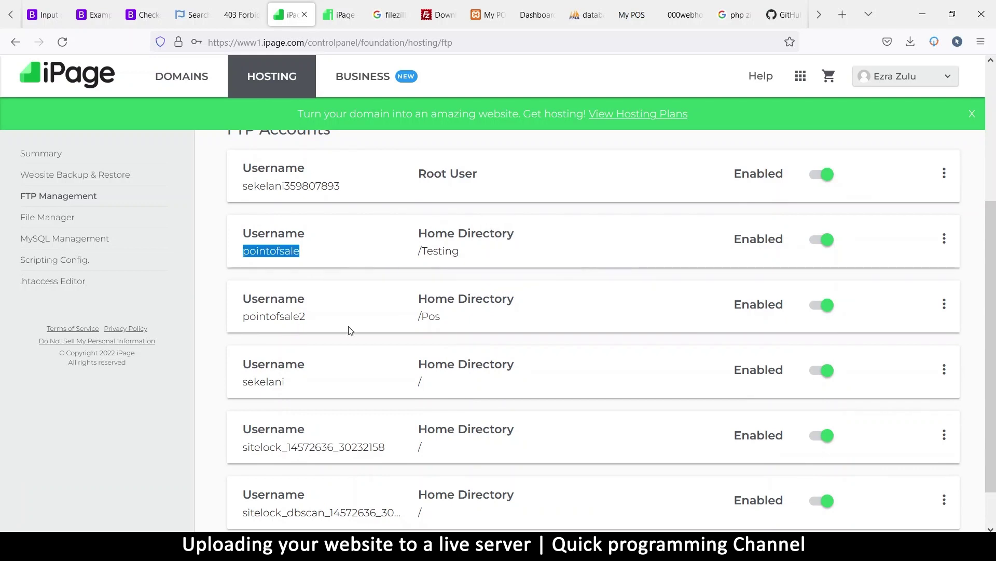
left_click(944, 306)
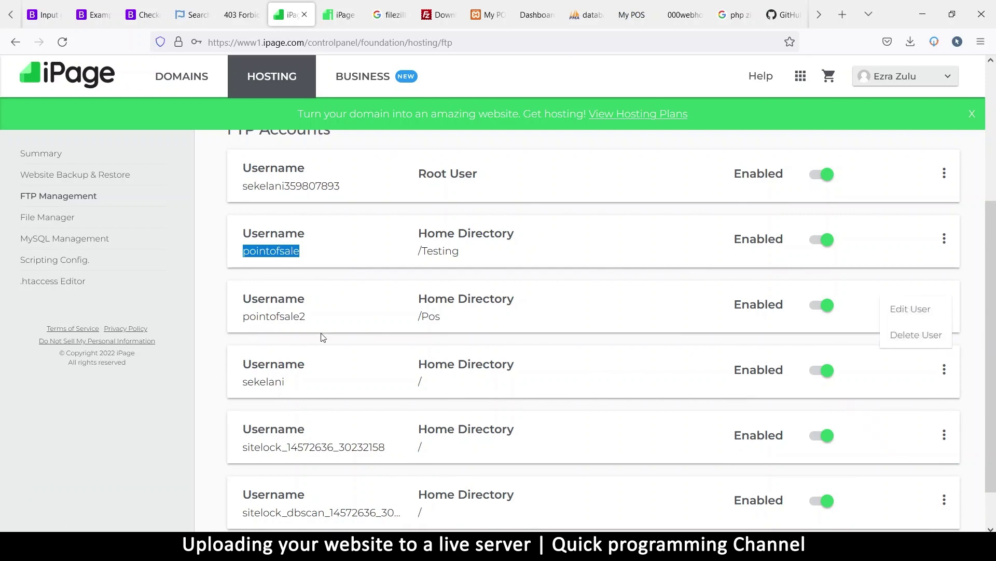
left_click(905, 337)
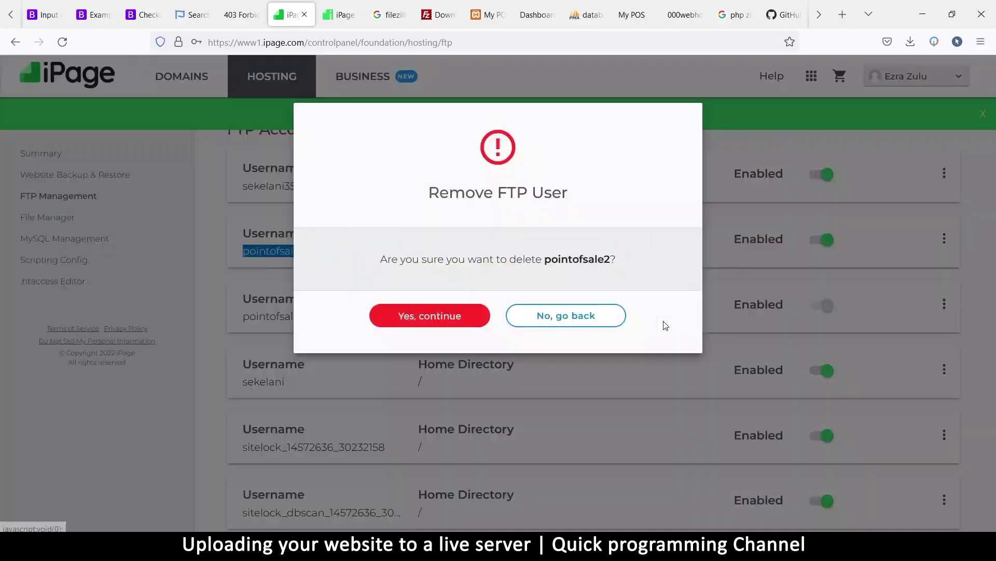
left_click(464, 317)
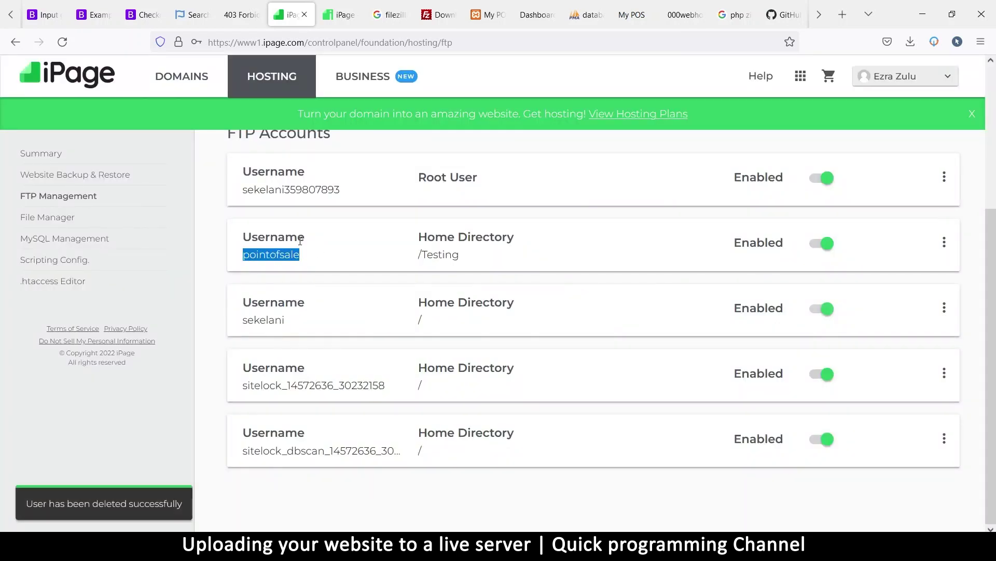
left_click(300, 241)
Step: Enter username pointofsale and the account password in FileZilla's Quickconnect bar
scroll(240, 259, "up", 2)
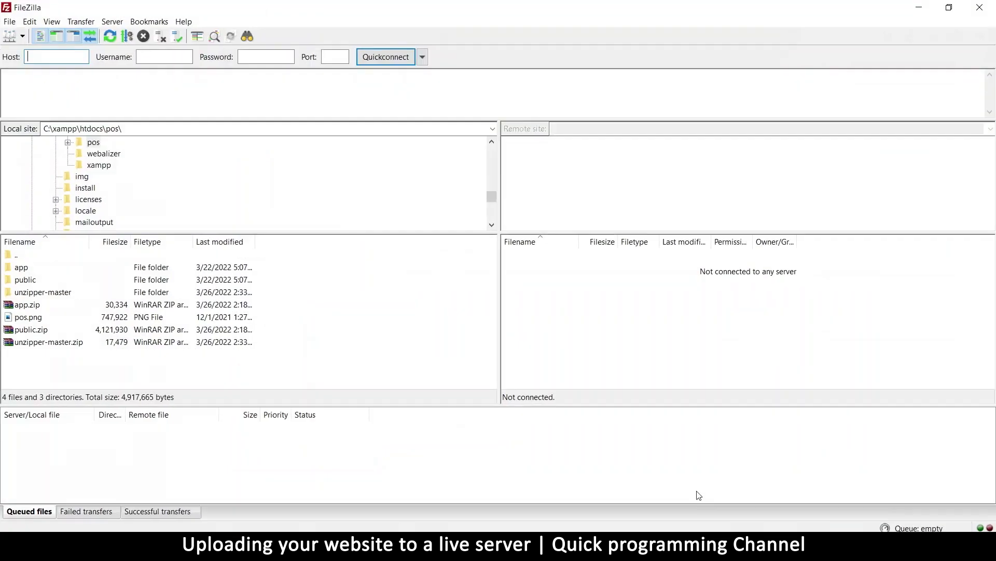
left_click(138, 57)
type("pointofsal")
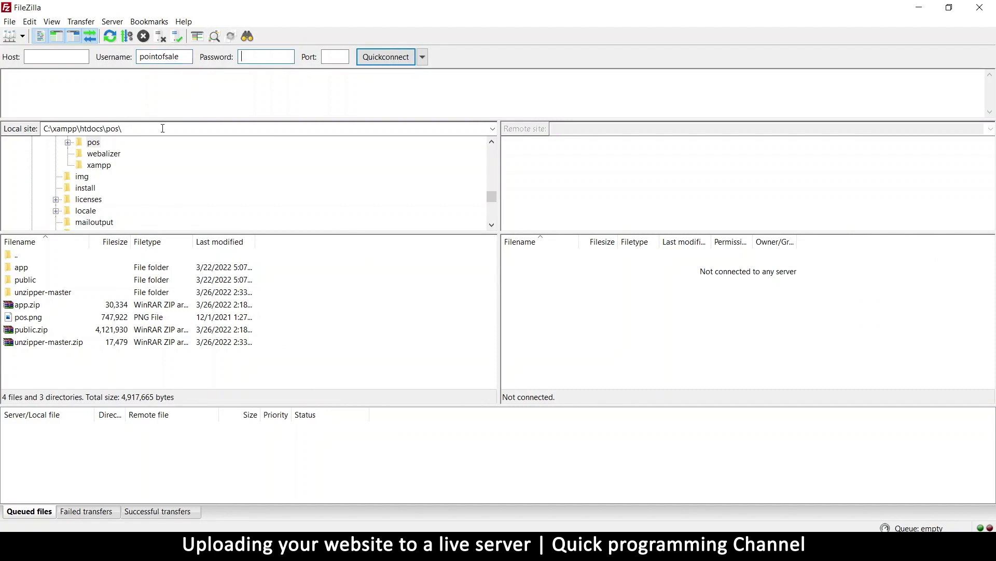
type("***********")
left_click(55, 57)
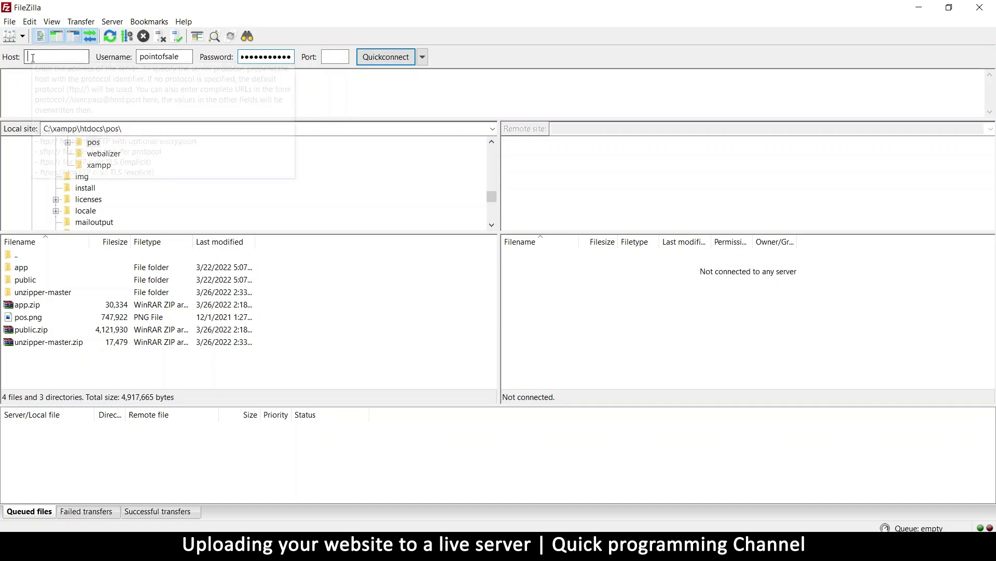
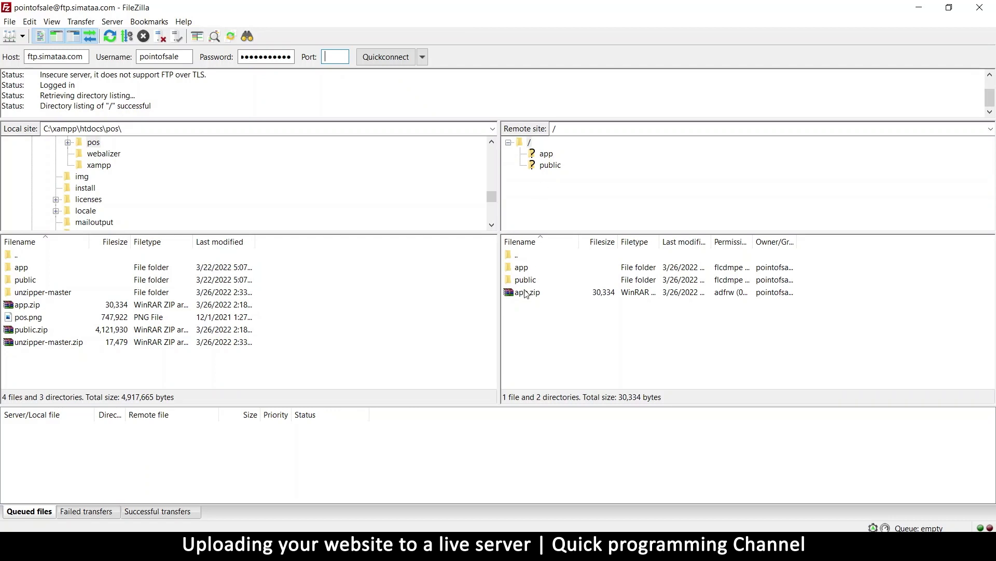
Step: List the server's /public folder in FileZilla, then bring the iPage hosting page in Firefox forward
left_click(551, 165)
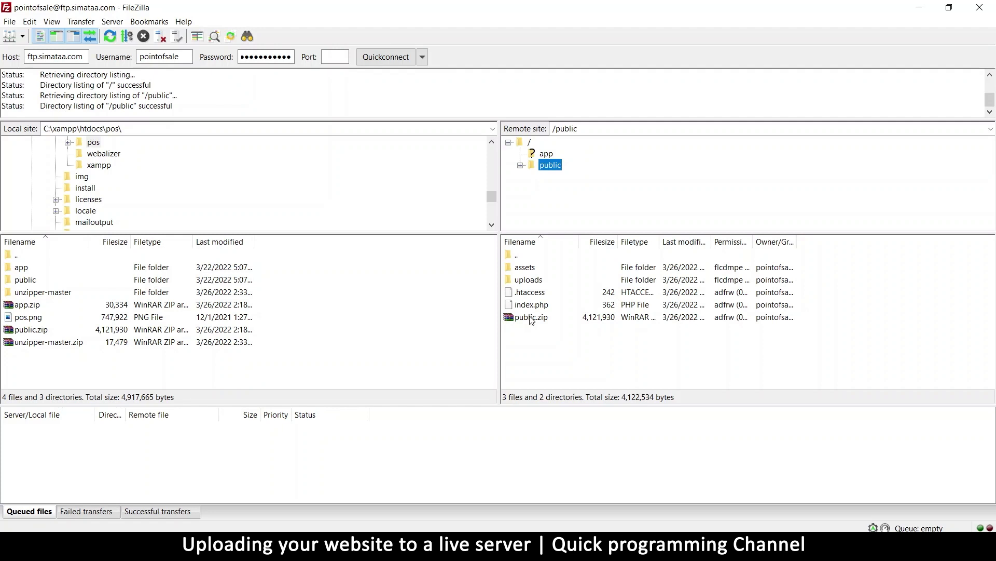
mouse_move(475, 549)
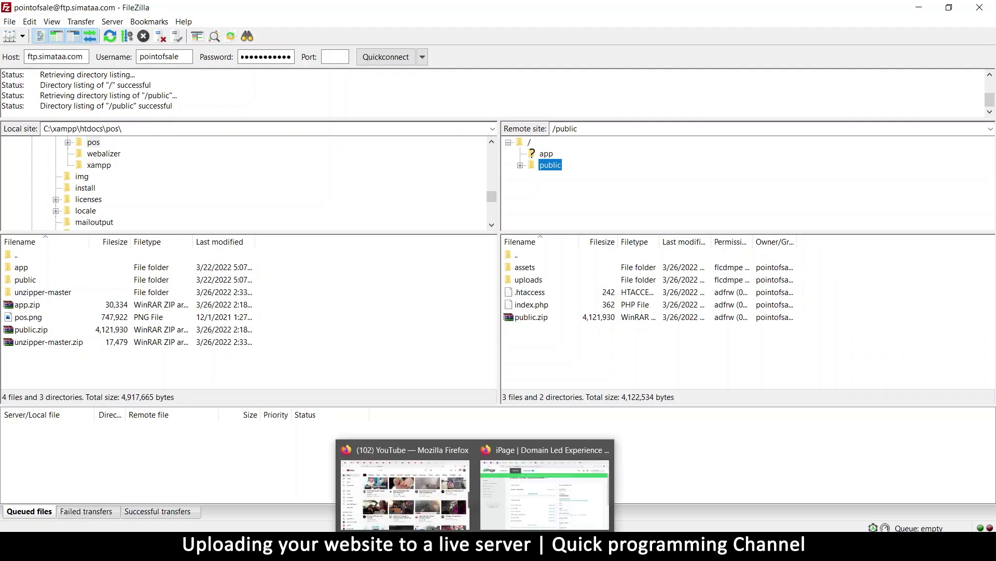
left_click(546, 491)
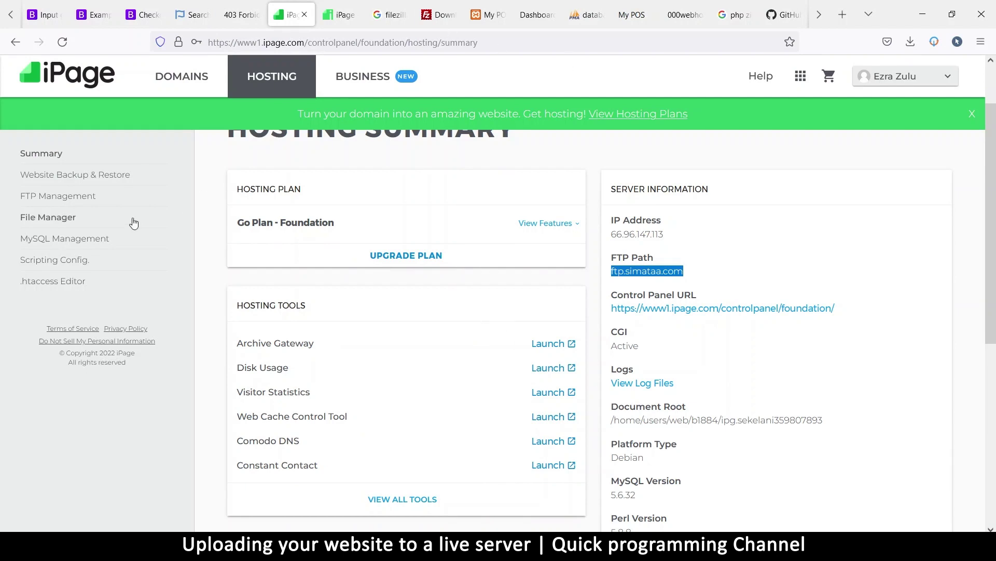
Step: Browse iPage File Manager to root > pos > public and confirm it holds only .htaccess
left_click(69, 221)
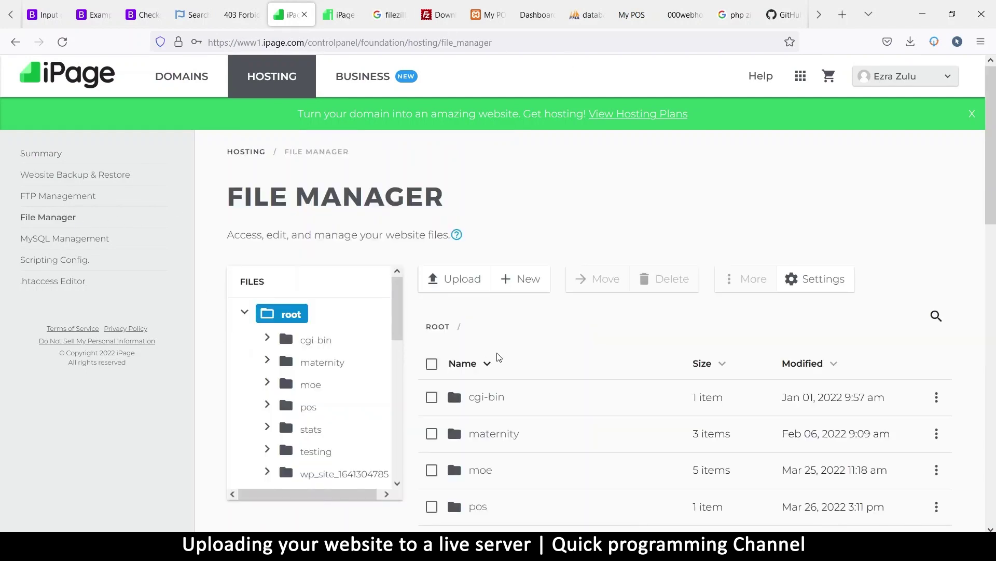
left_click(309, 407)
scroll(498, 431, "down", 2)
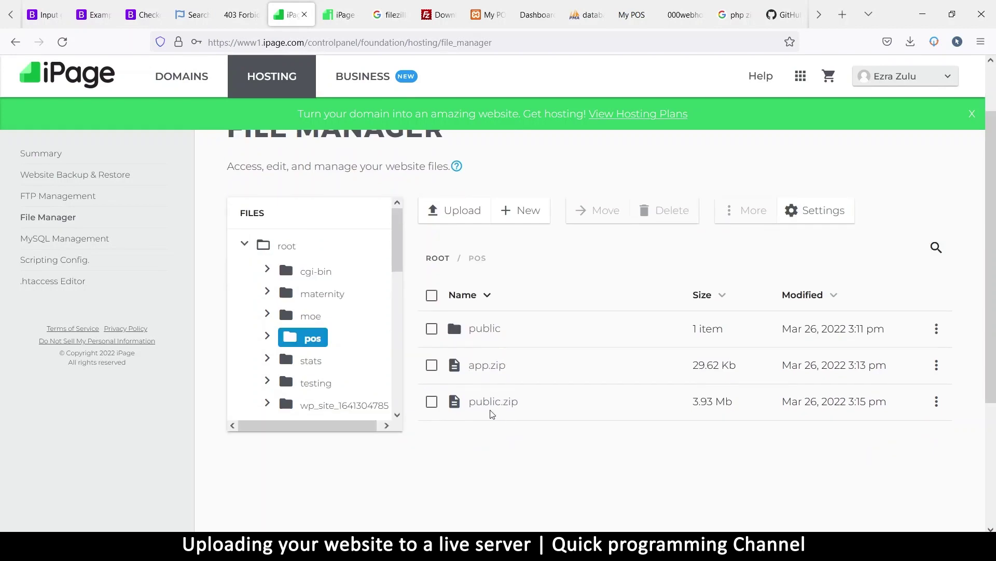
left_click(267, 337)
left_click(335, 365)
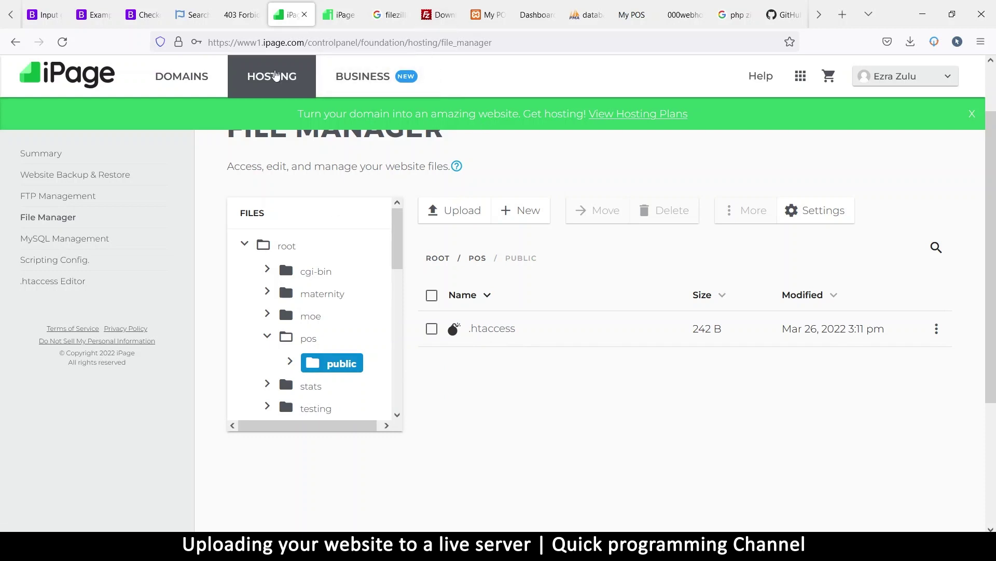
Step: Check the Archive Gateway tab, then go to iPage's FTP Management page
left_click(342, 12)
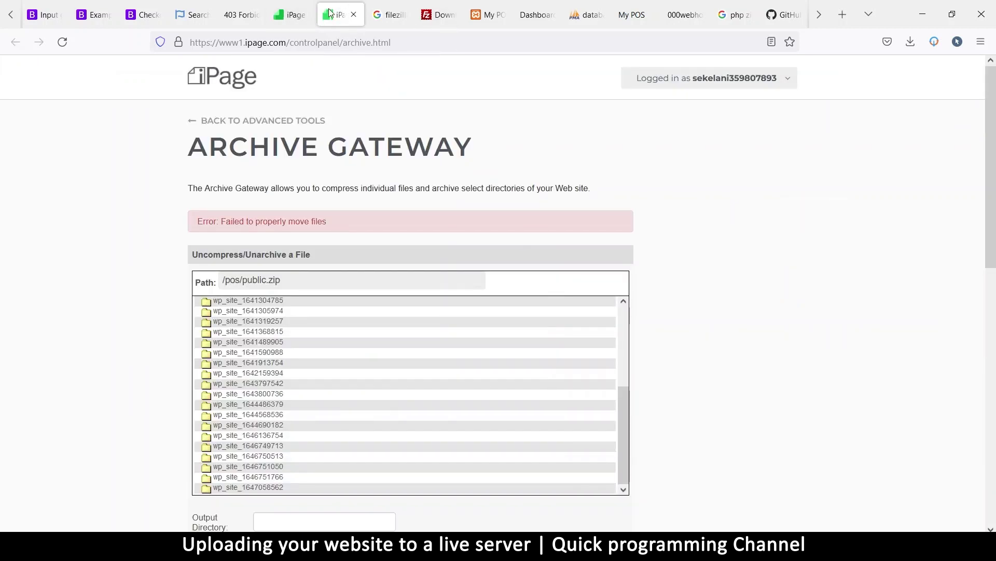
left_click(291, 15)
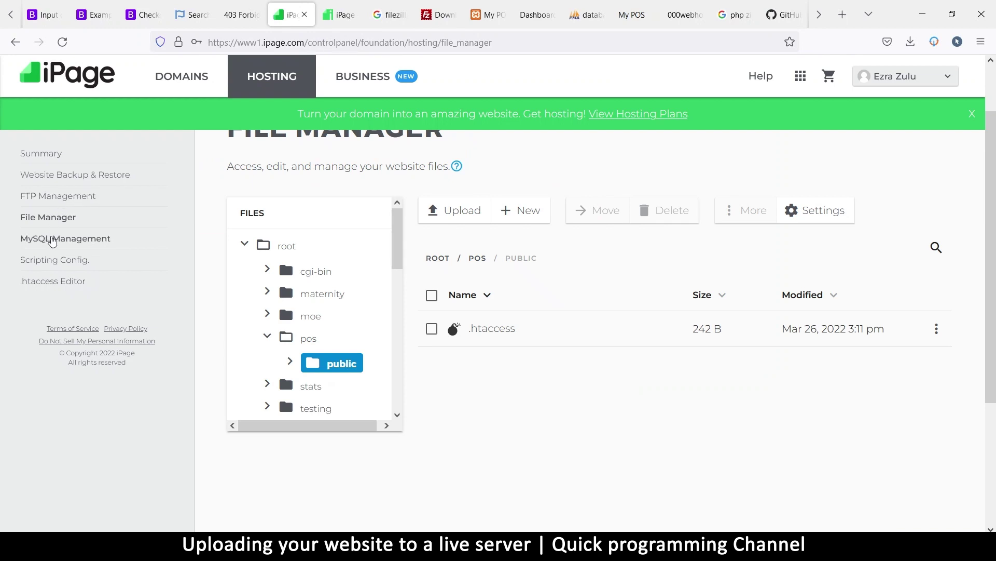
left_click(50, 199)
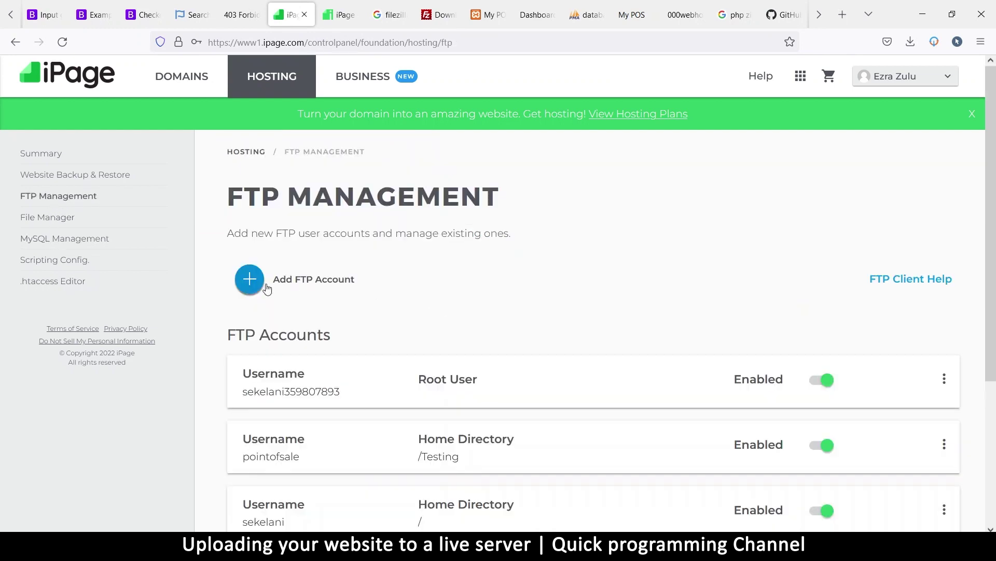
Step: Delete the old FTP account whose home directory is /Testing
scroll(396, 383, "down", 3)
left_click(944, 307)
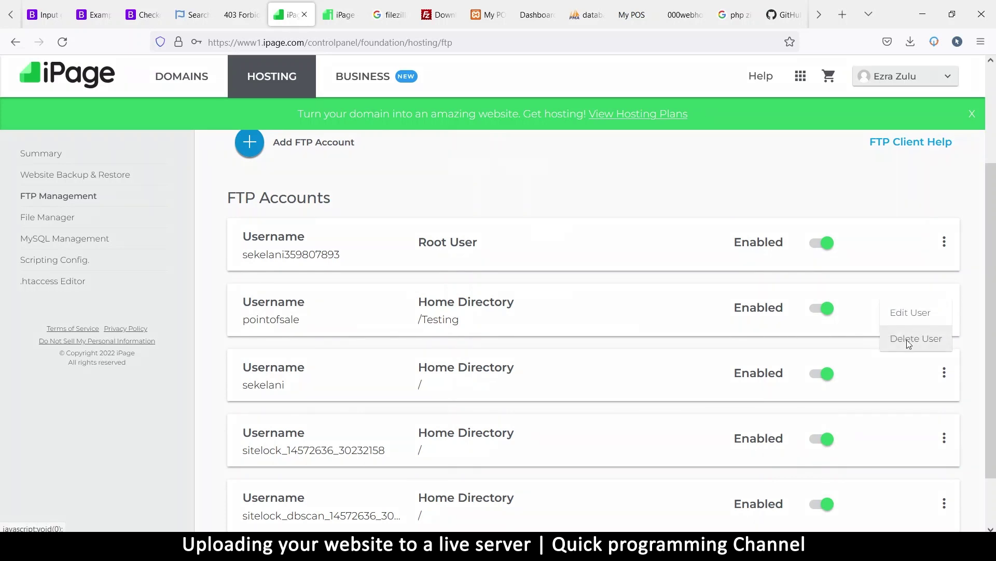
left_click(904, 340)
left_click(451, 326)
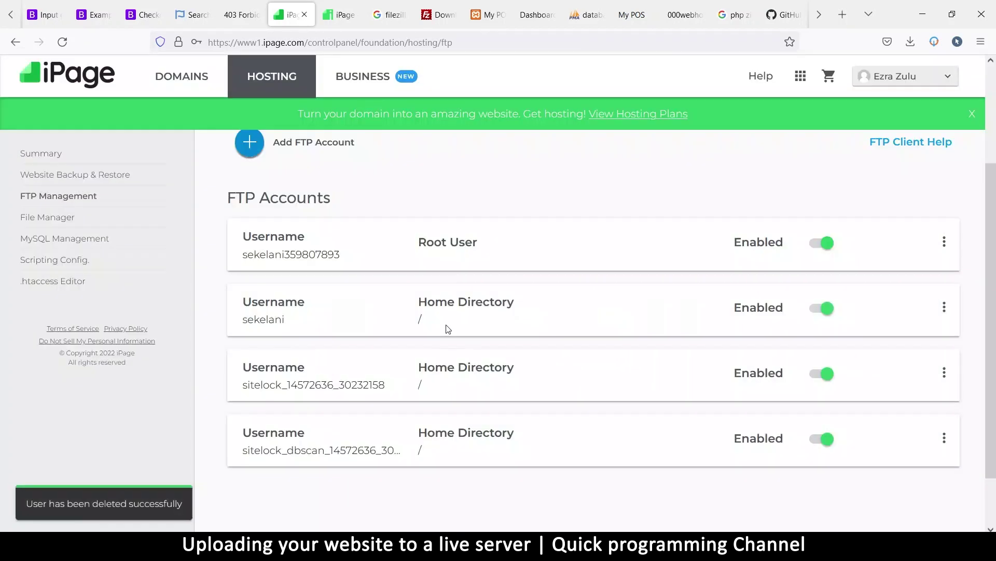
Step: Start a new FTP account with username pointofsale and enter its password
left_click(254, 147)
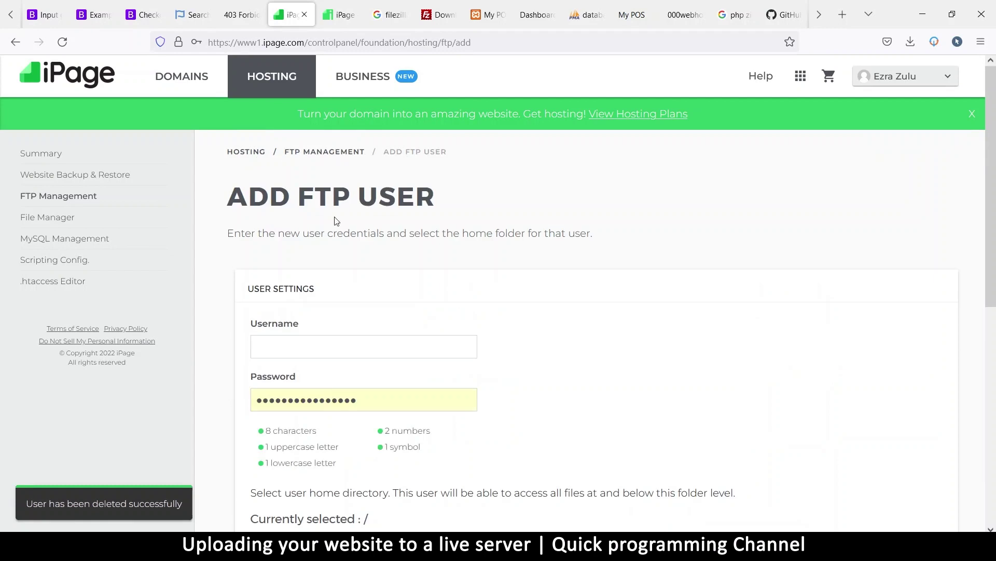
left_click(313, 346)
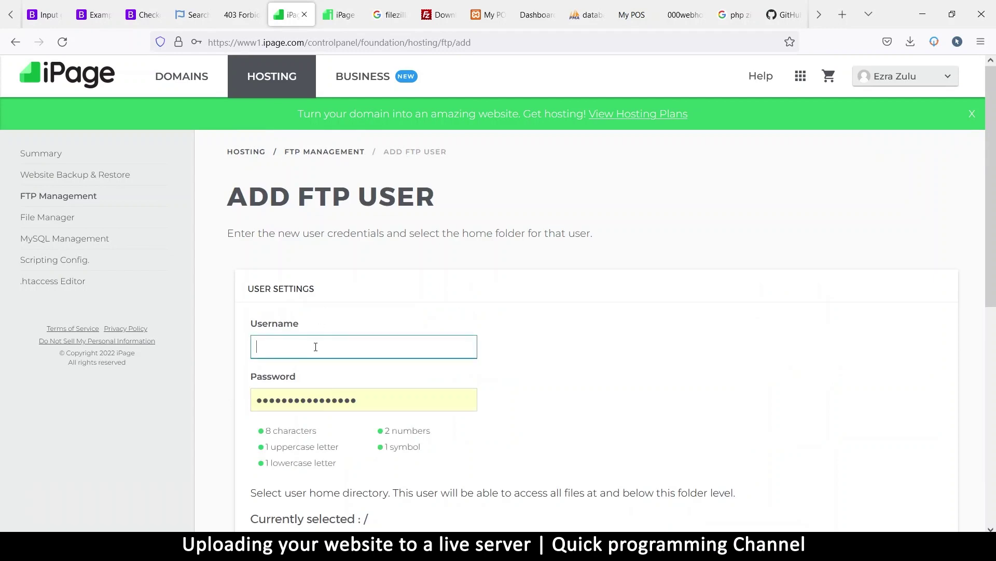
type("point")
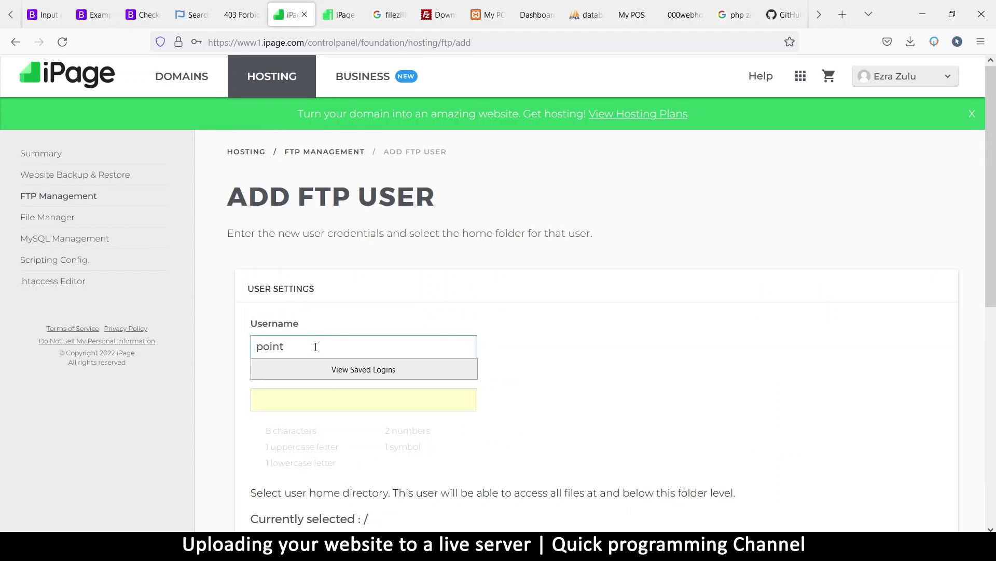
type("ofsale")
left_click(331, 396)
type("a**********")
Step: Set the new account's home directory to /pos and create the user, declining browser login saving
scroll(601, 407, "down", 5)
scroll(356, 351, "down", 3)
scroll(354, 385, "up", 1)
scroll(354, 385, "up", 1)
left_click(335, 318)
scroll(823, 438, "down", 5)
scroll(951, 454, "down", 3)
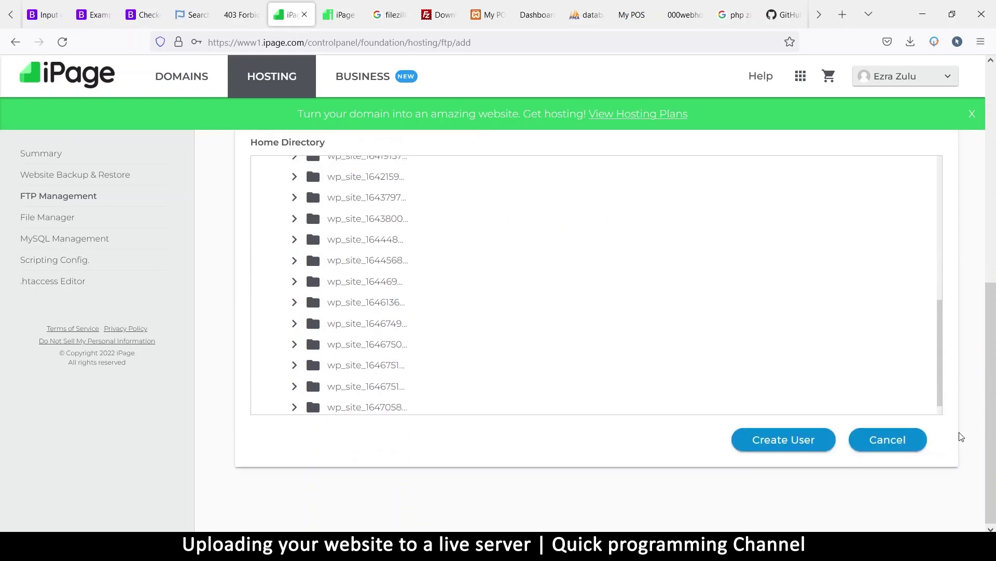
left_click(755, 439)
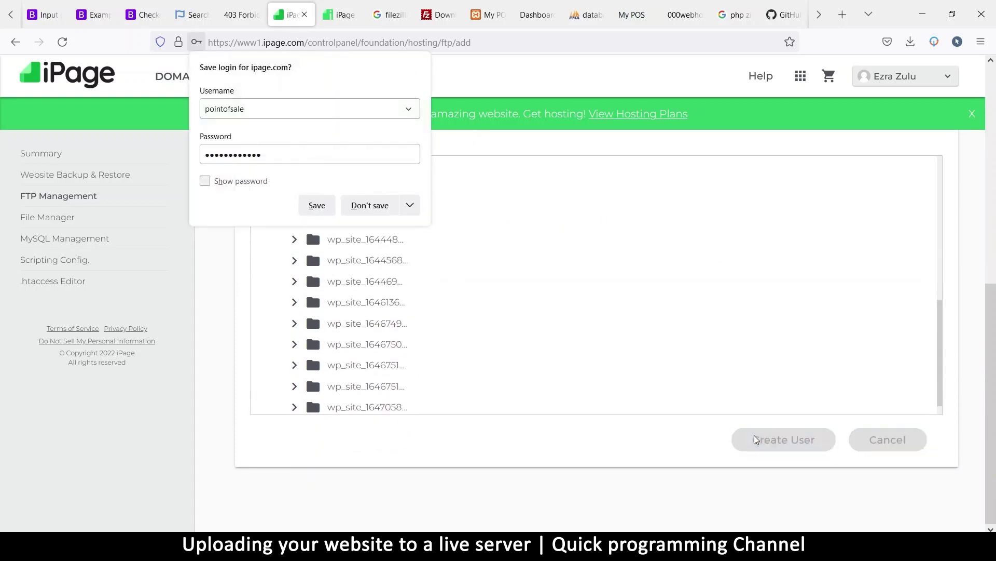
left_click(370, 205)
scroll(462, 376, "down", 2)
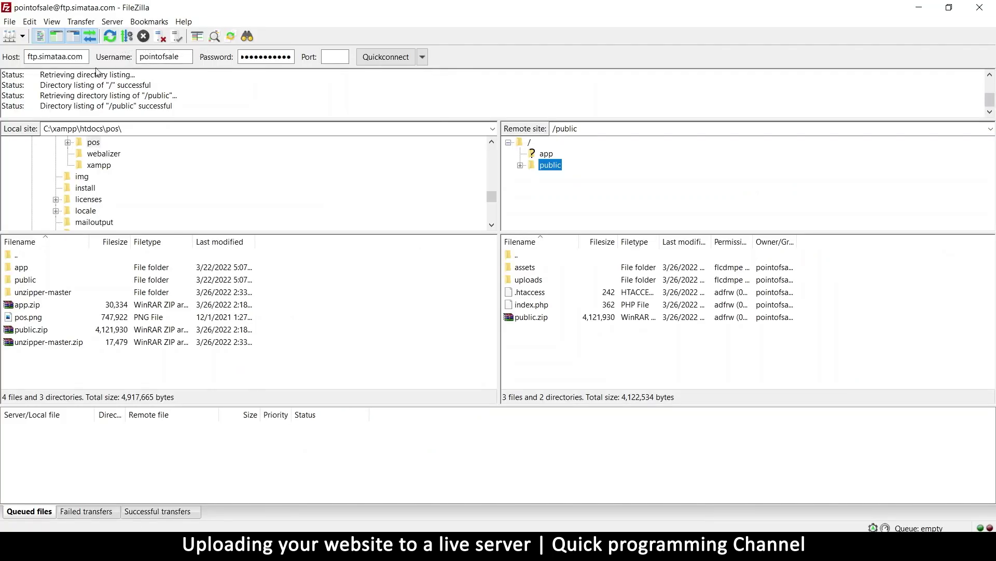
Step: Refresh, clear the Quickconnect history, and reconnect after aborting the previous connection
left_click(110, 36)
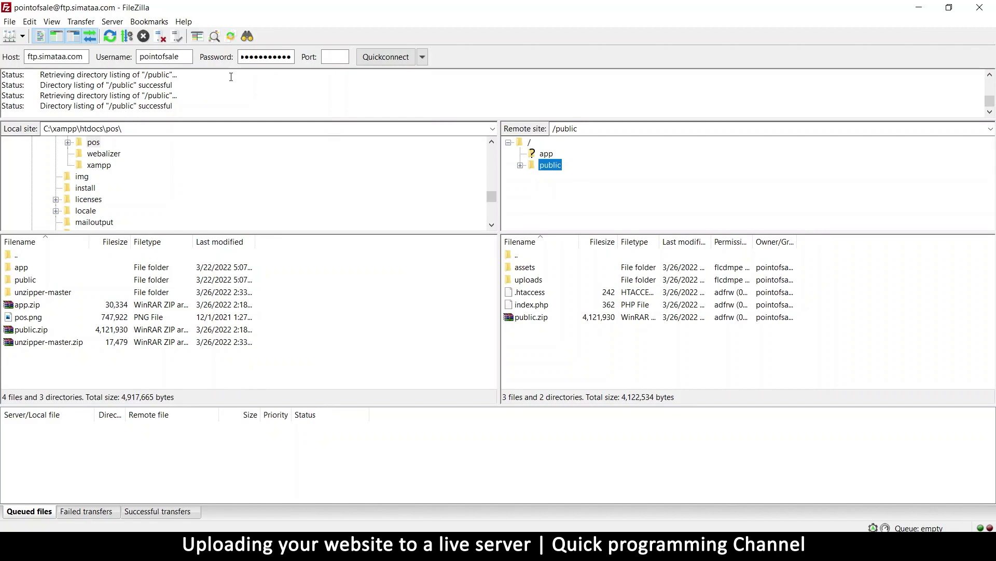
left_click(422, 57)
left_click(486, 78)
left_click(389, 60)
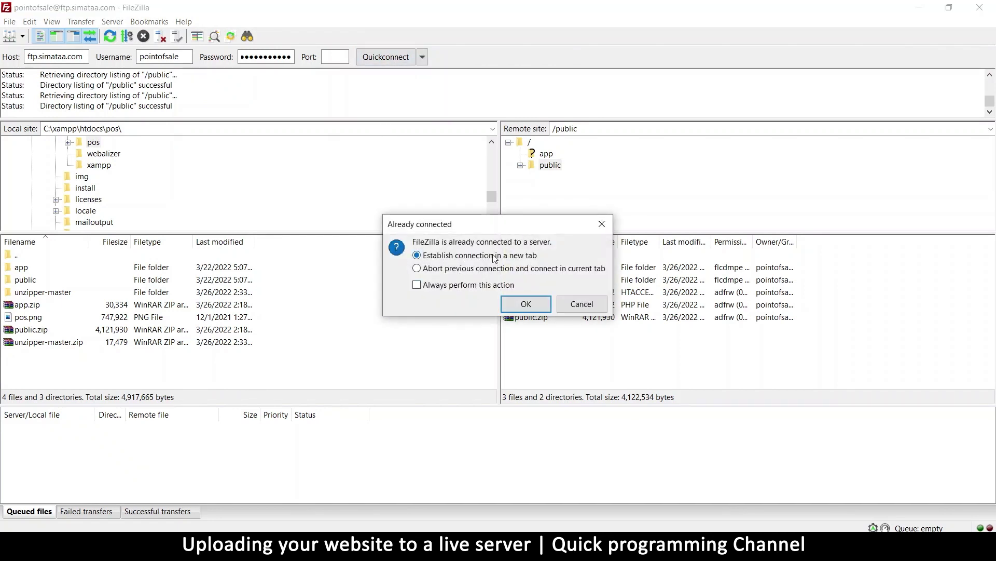
left_click(440, 271)
left_click(526, 307)
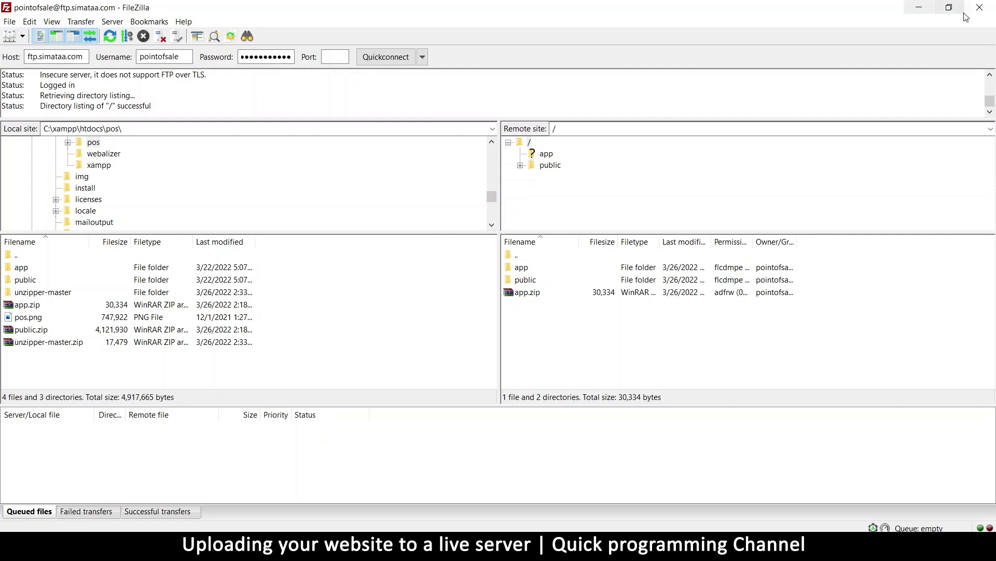
Step: Close FileZilla and relaunch it from the Start menu search
left_click(980, 7)
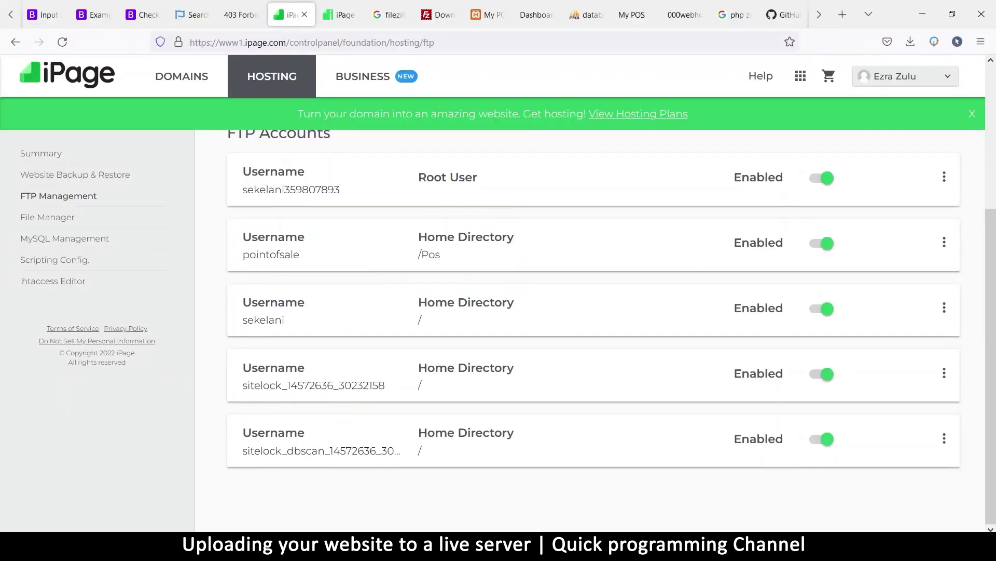
left_click(11, 545)
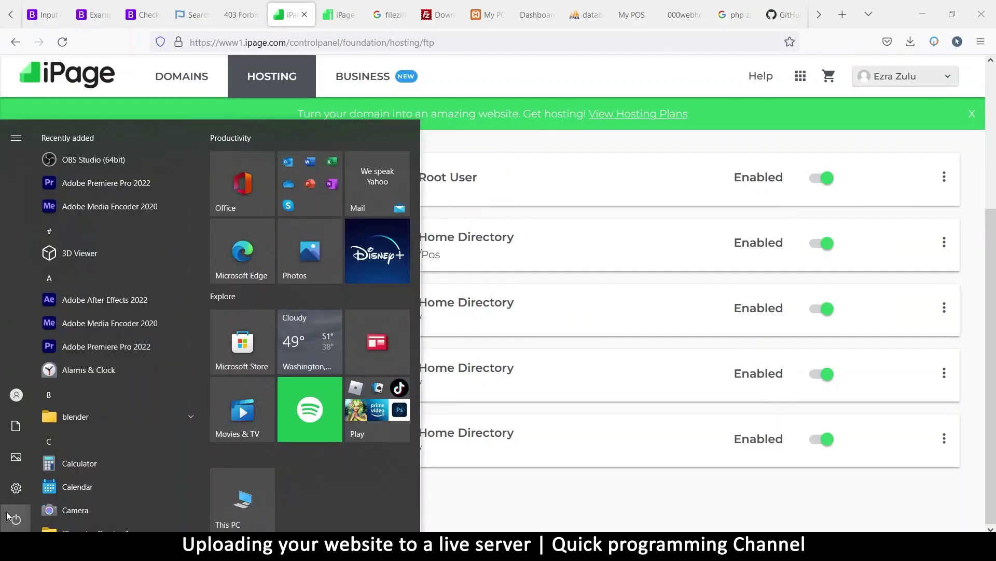
type("file")
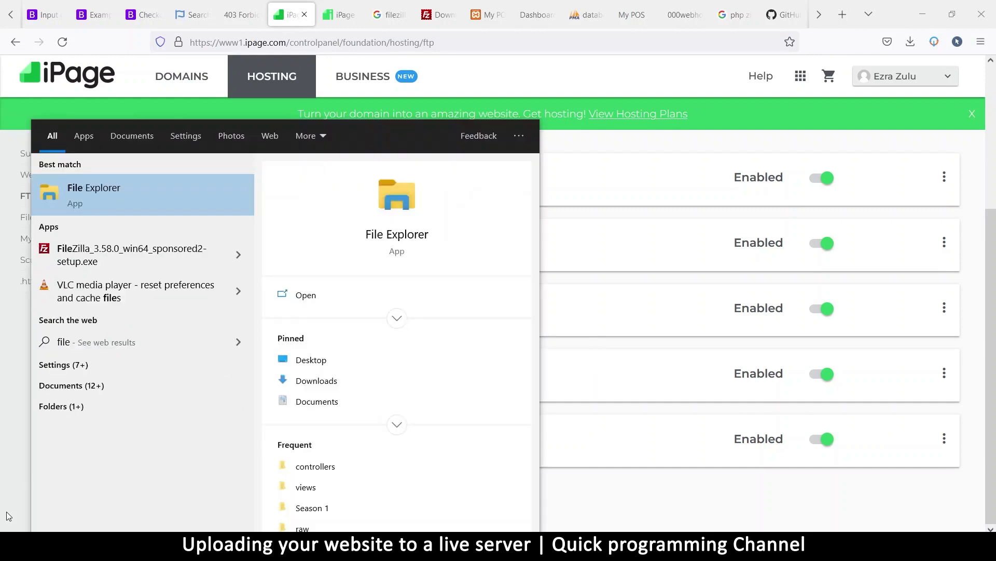
type("zilla")
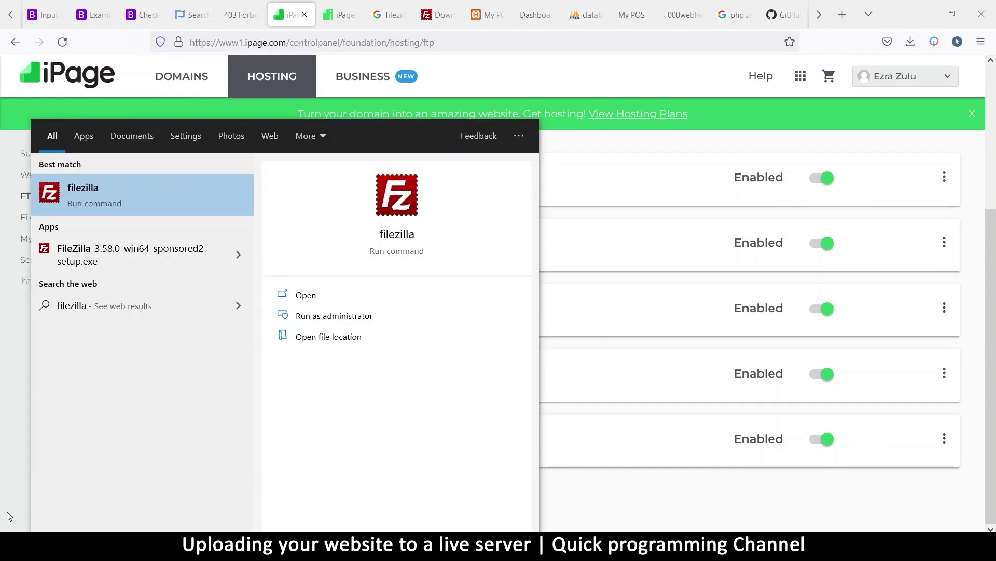
left_click(126, 201)
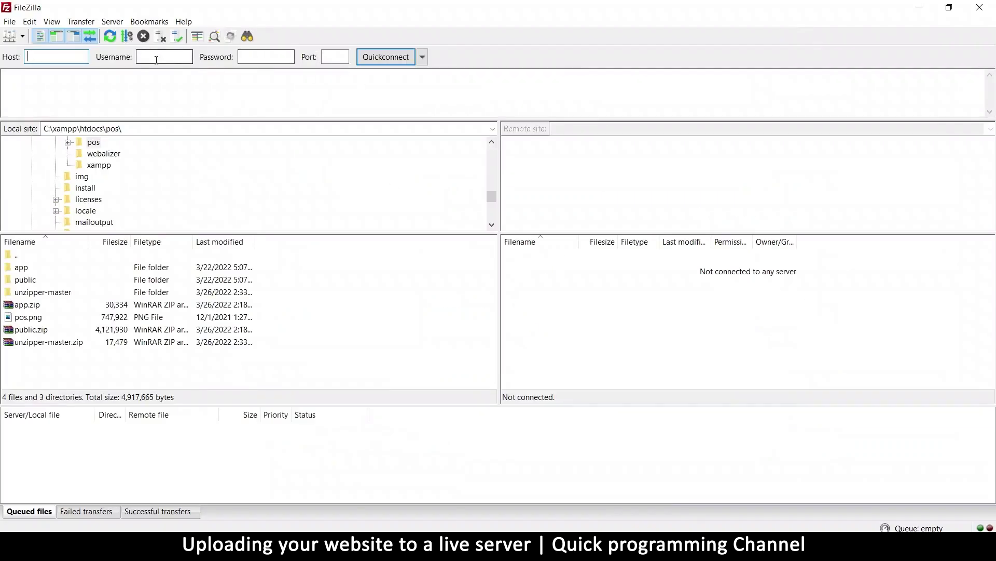
Step: Clear Quickconnect history, paste the host, enter the credentials, and connect over plain FTP
left_click(422, 55)
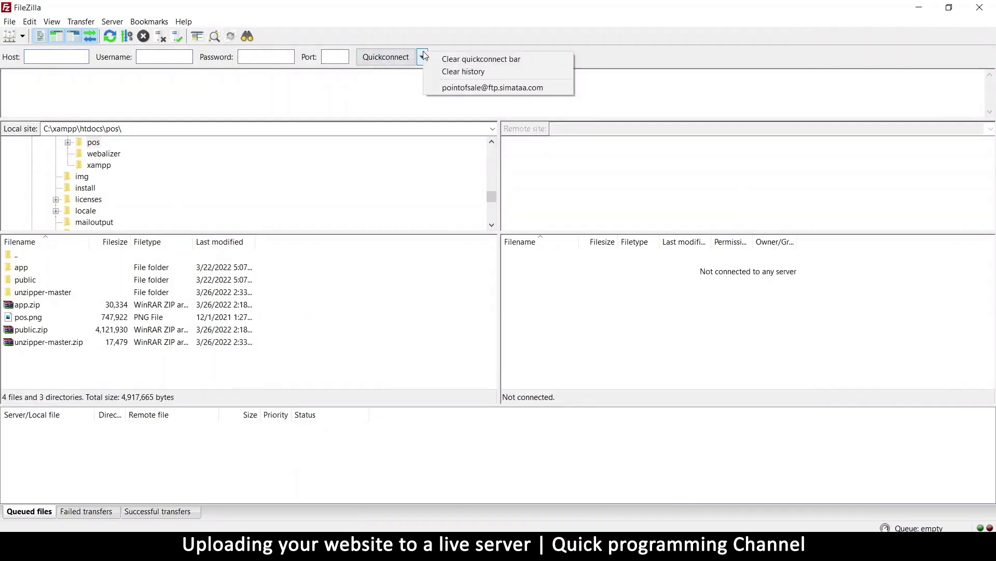
left_click(449, 71)
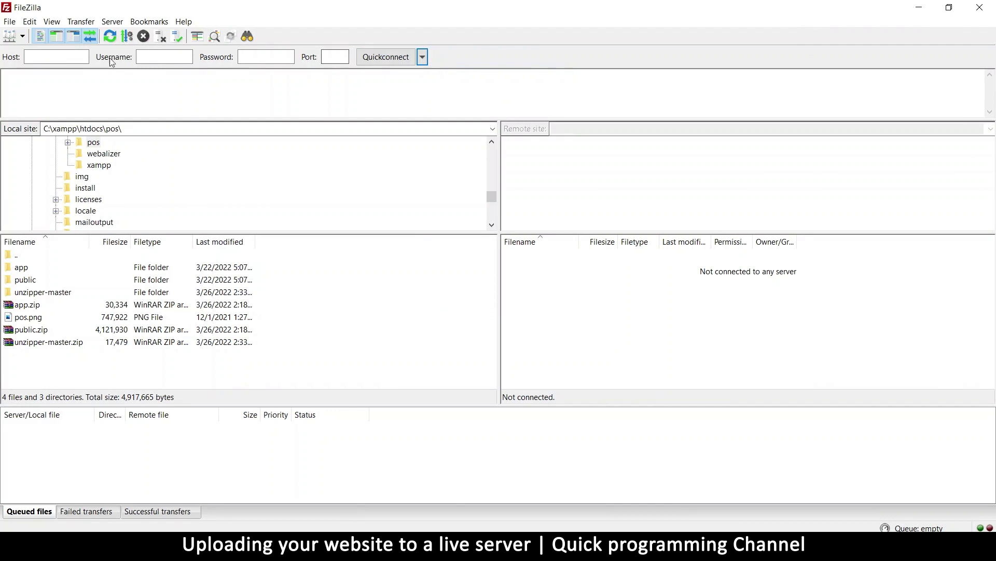
right_click(58, 58)
left_click(85, 104)
left_click(148, 57)
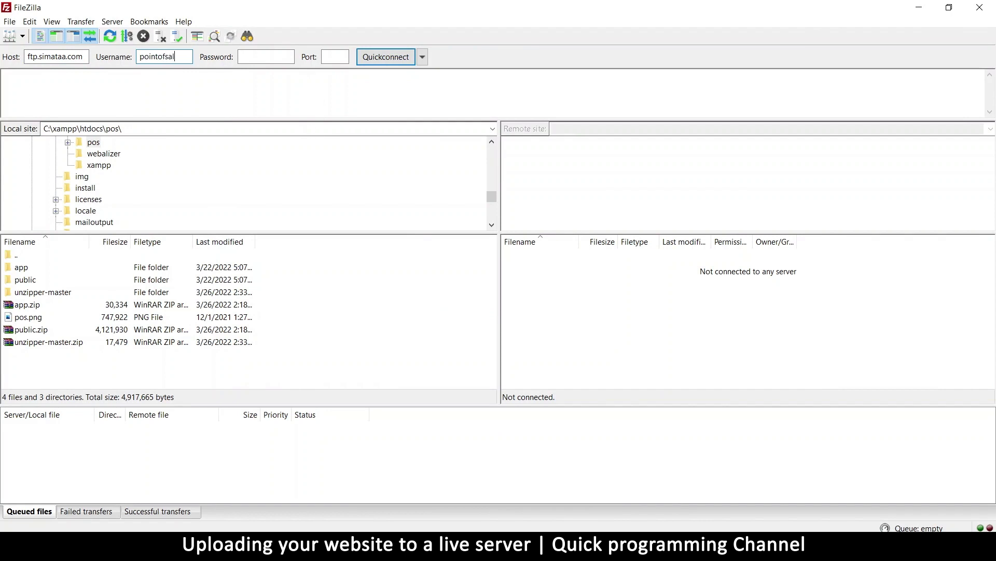
left_click(275, 55)
type("*")
key("Return")
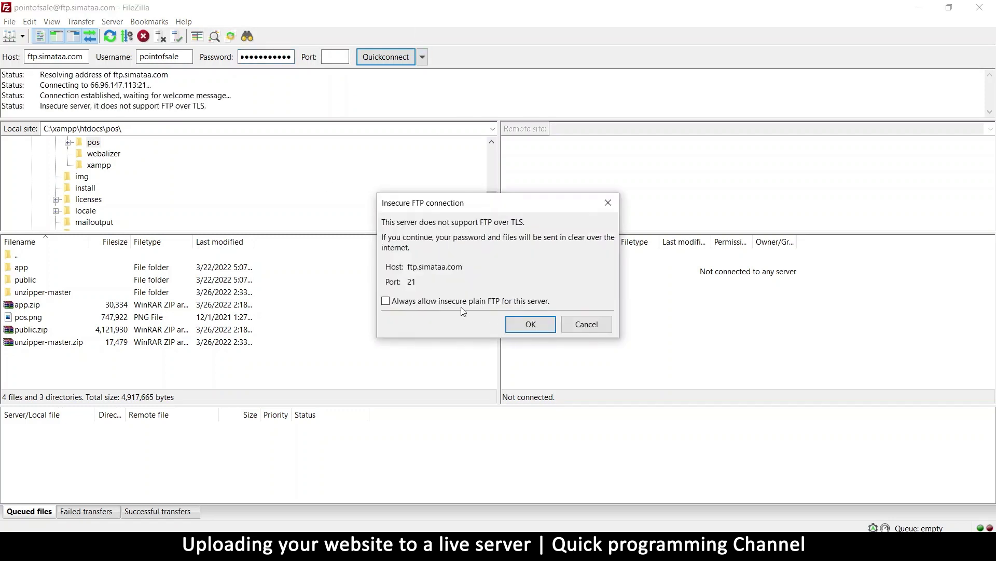
left_click(530, 324)
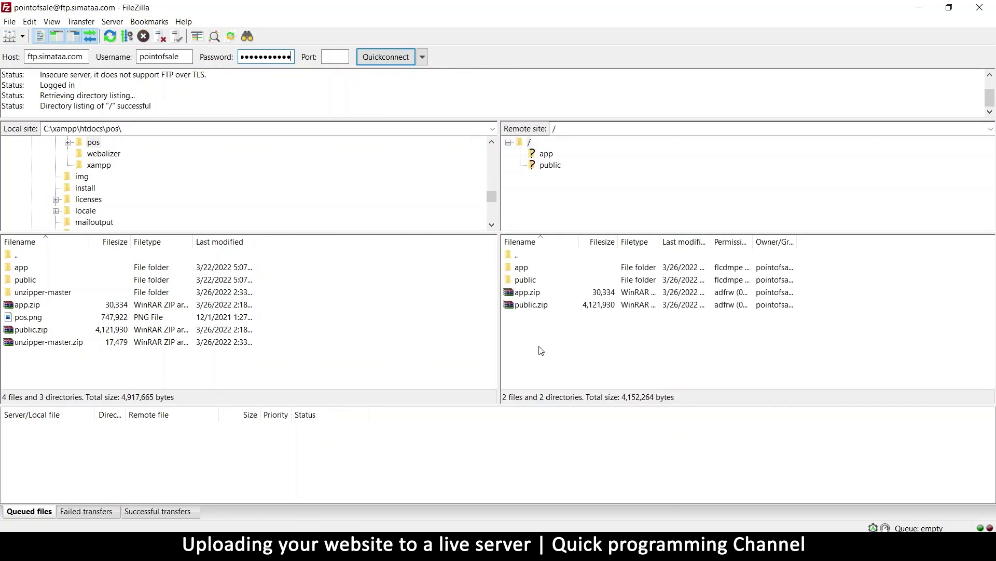
Step: Drag public.zip from the server root into /public and refresh to confirm it sits beside .htaccess
left_click(542, 167)
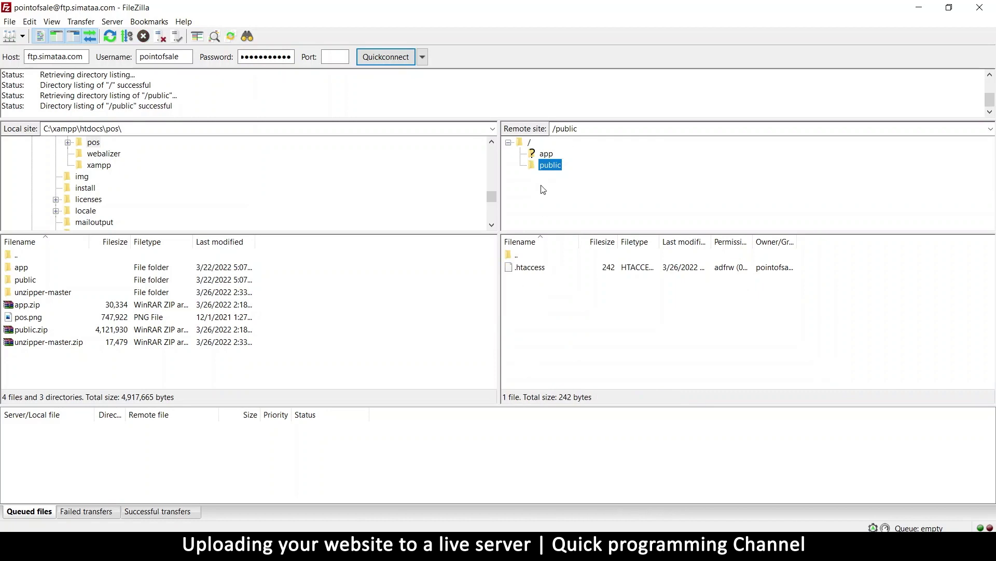
left_click(527, 143)
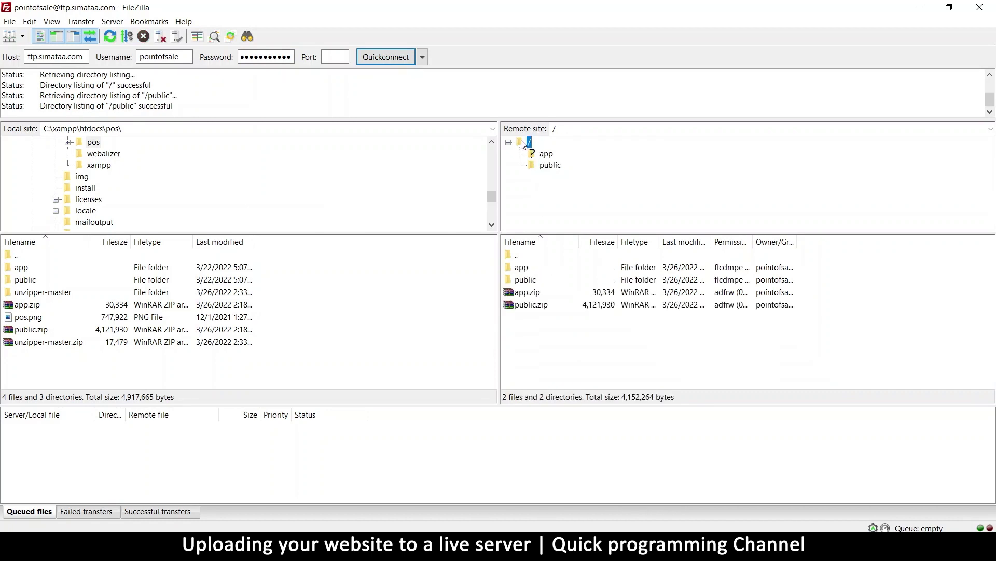
left_click(526, 307)
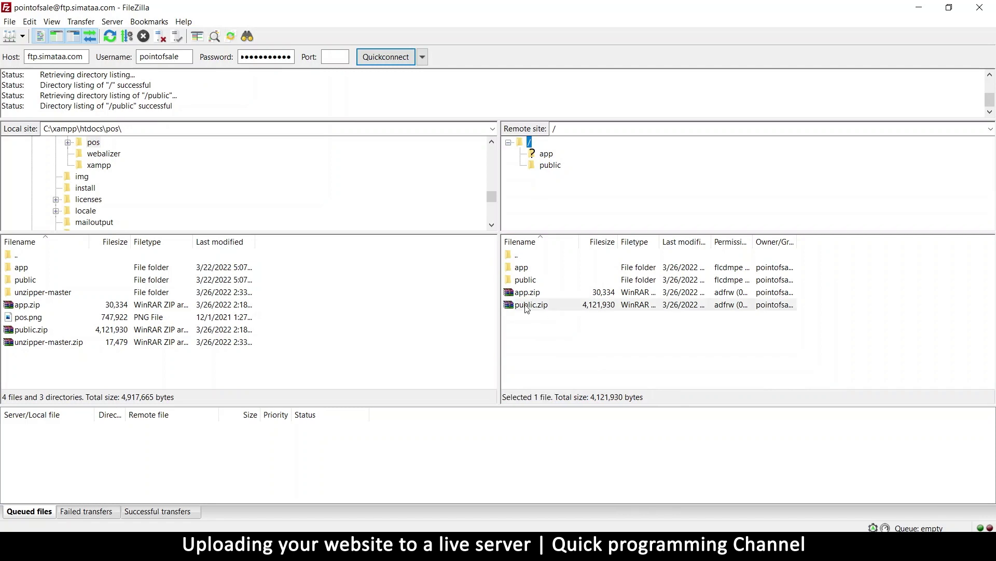
left_click_drag(527, 308, 527, 283)
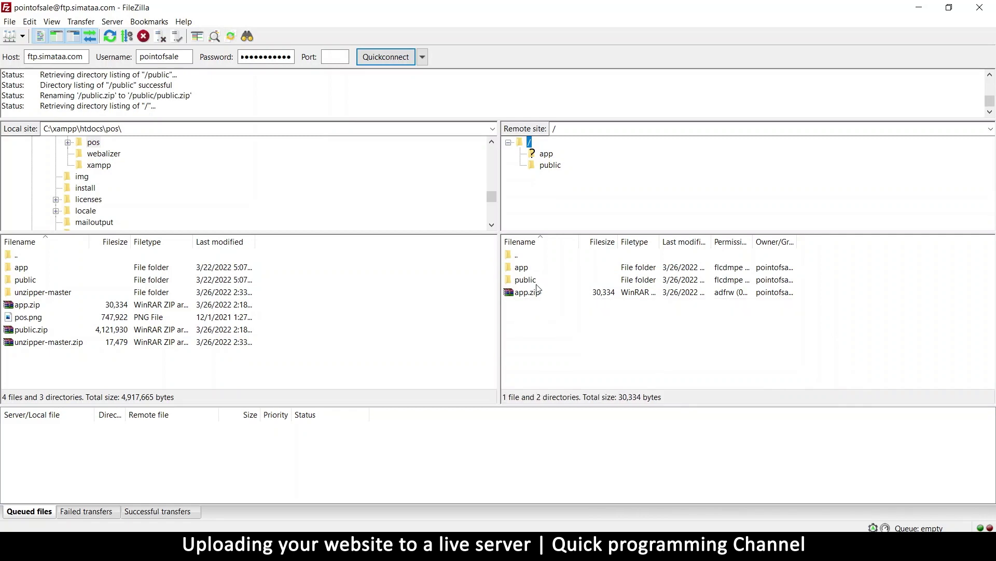
left_click(550, 165)
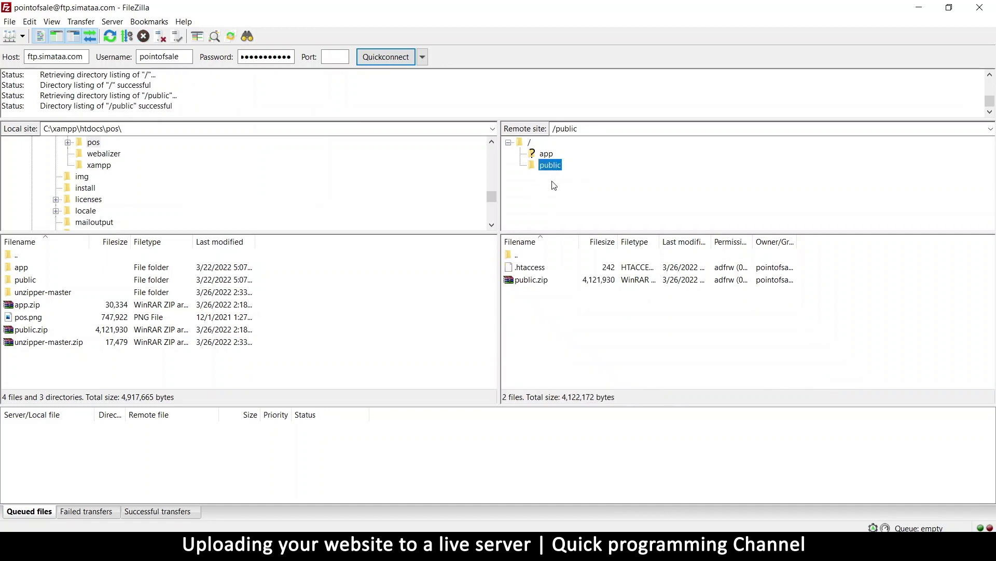
left_click(530, 286)
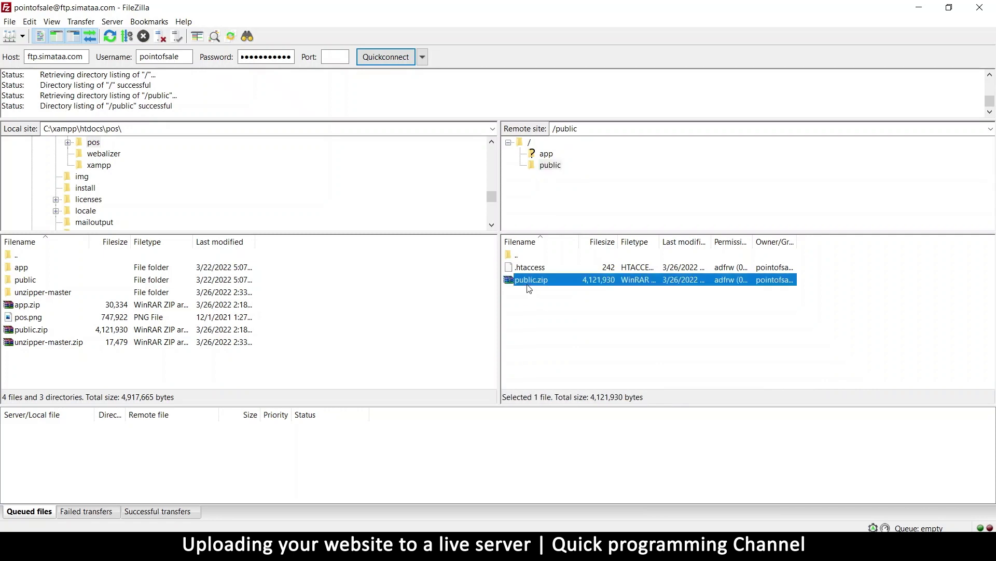
right_click(529, 287)
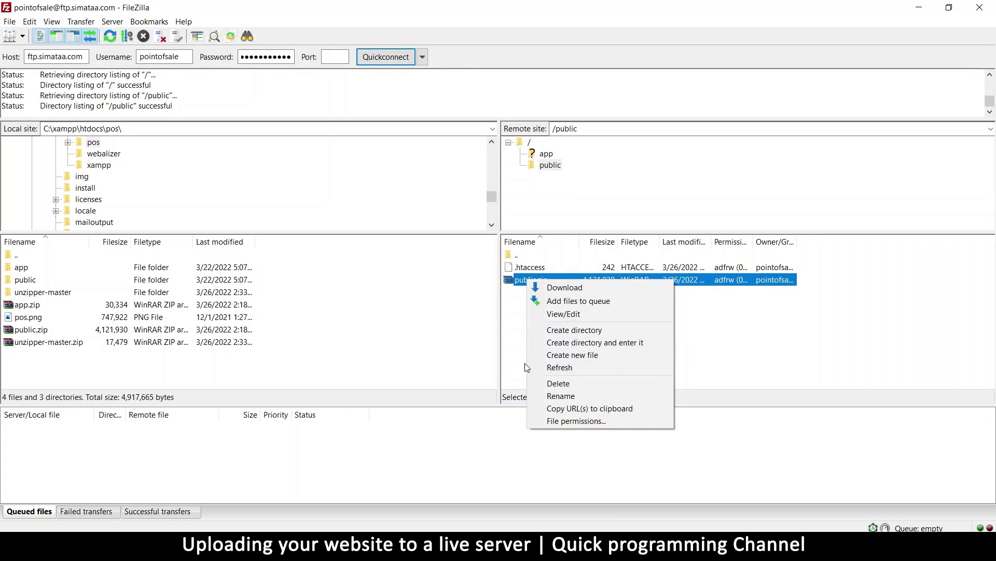
left_click(559, 367)
Step: In iPage's Archive Gateway, select /pos/public/public.zip and extract it
mouse_move(475, 550)
left_click(524, 486)
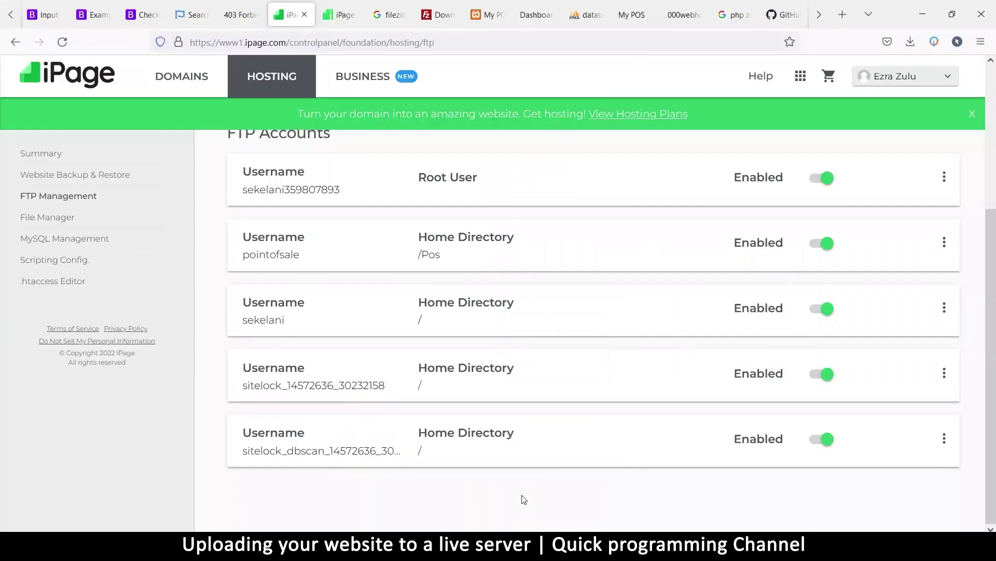
left_click(325, 5)
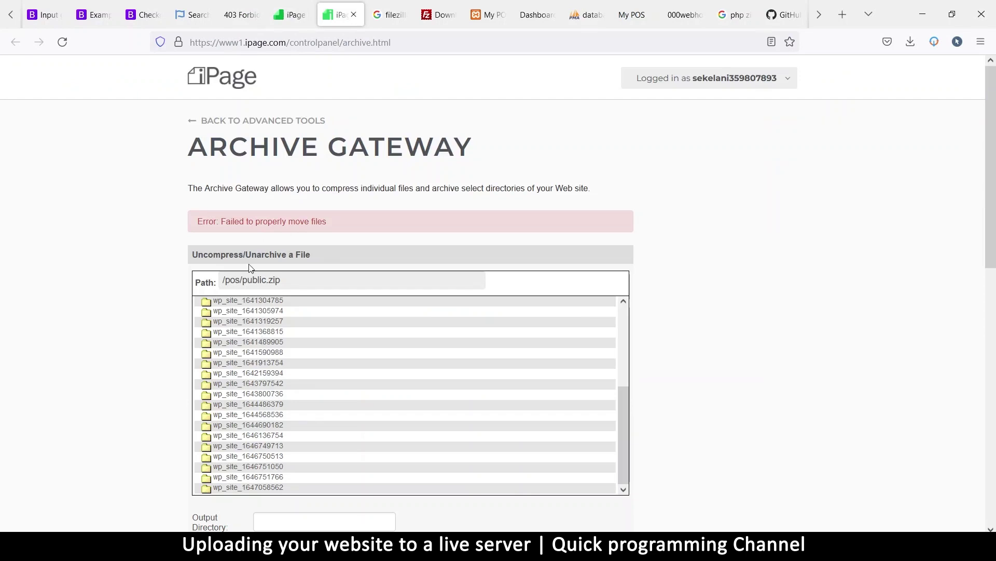
scroll(340, 365, "up", 3)
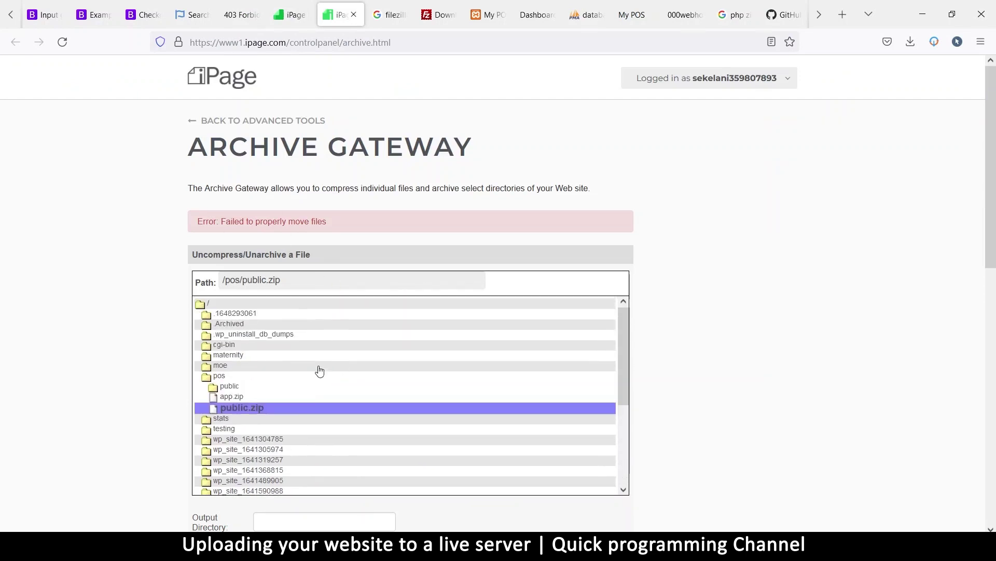
scroll(701, 334, "down", 4)
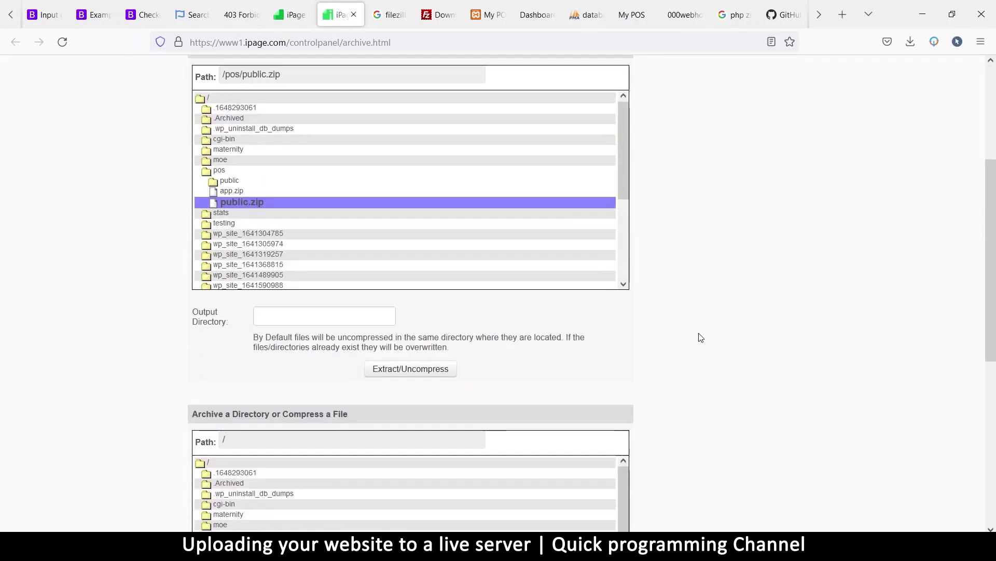
left_click(230, 183)
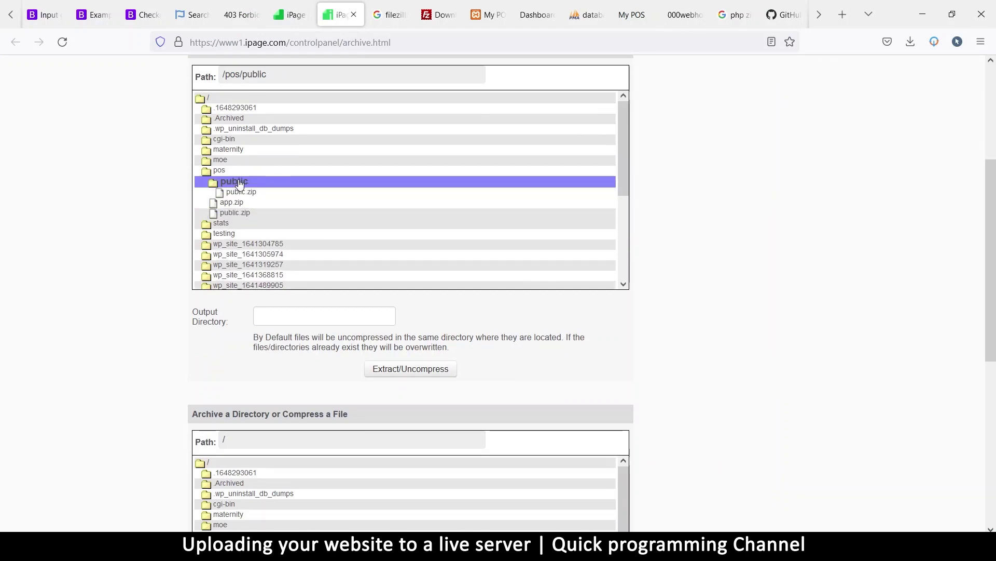
left_click(247, 192)
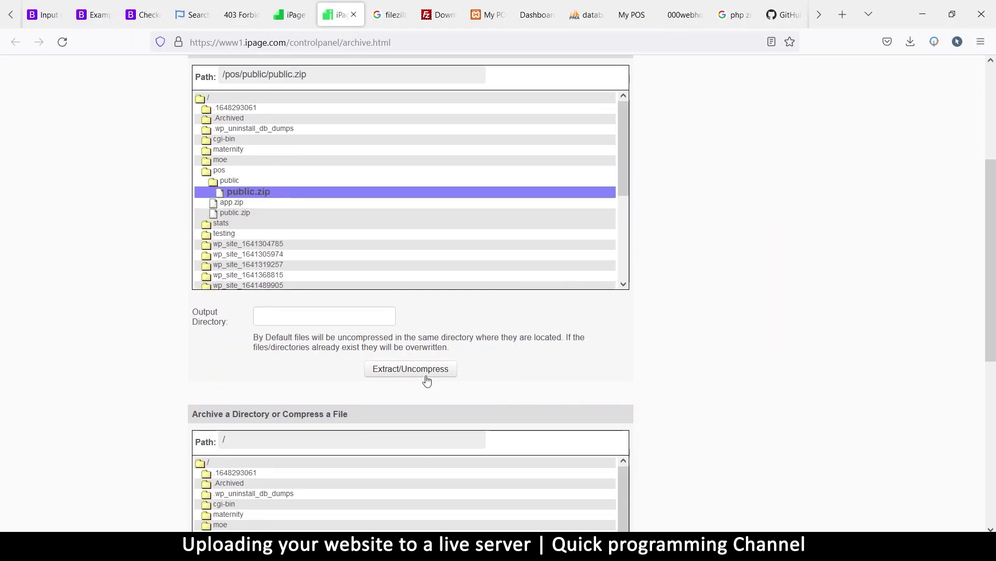
left_click(420, 371)
Step: Check the extraction success message, then close the Archive Gateway tab
scroll(616, 305, "down", 7)
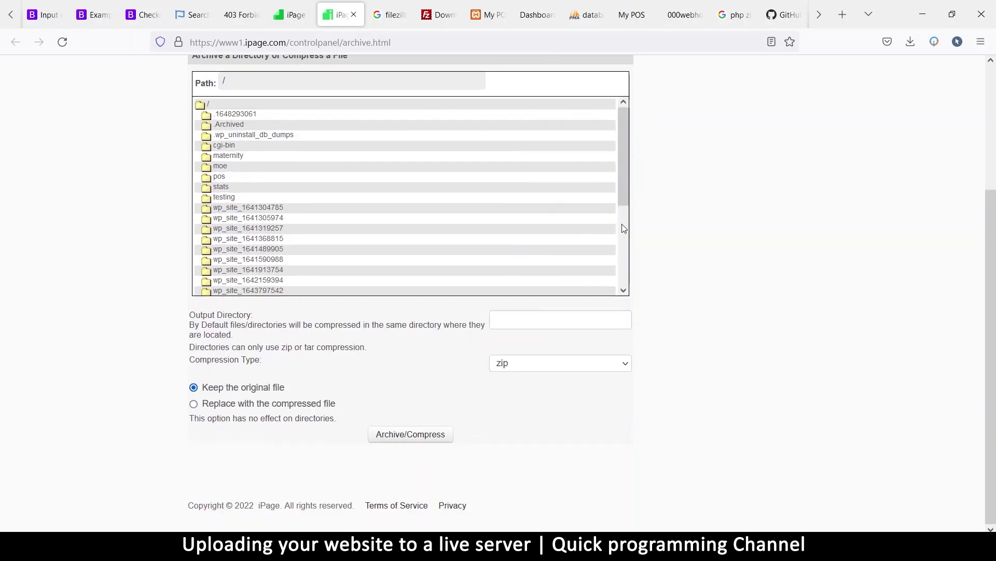
scroll(660, 202, "up", 10)
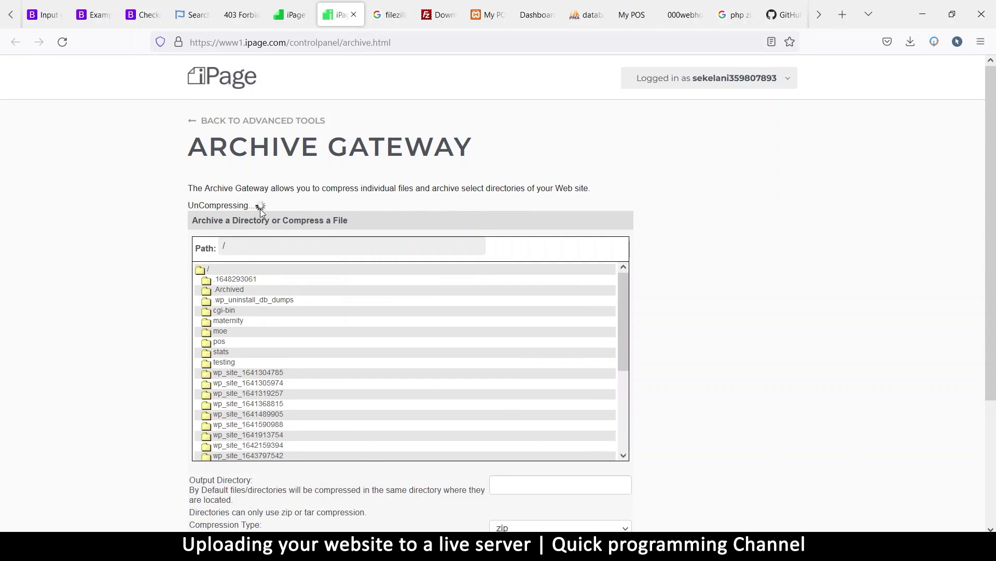
left_click_drag(278, 222, 445, 229)
left_click(688, 170)
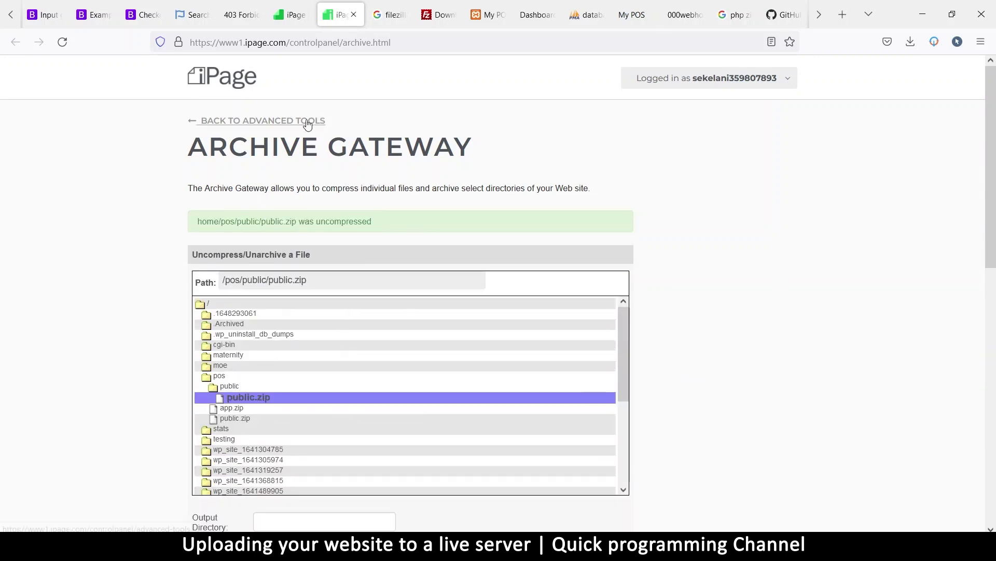
left_click(355, 19)
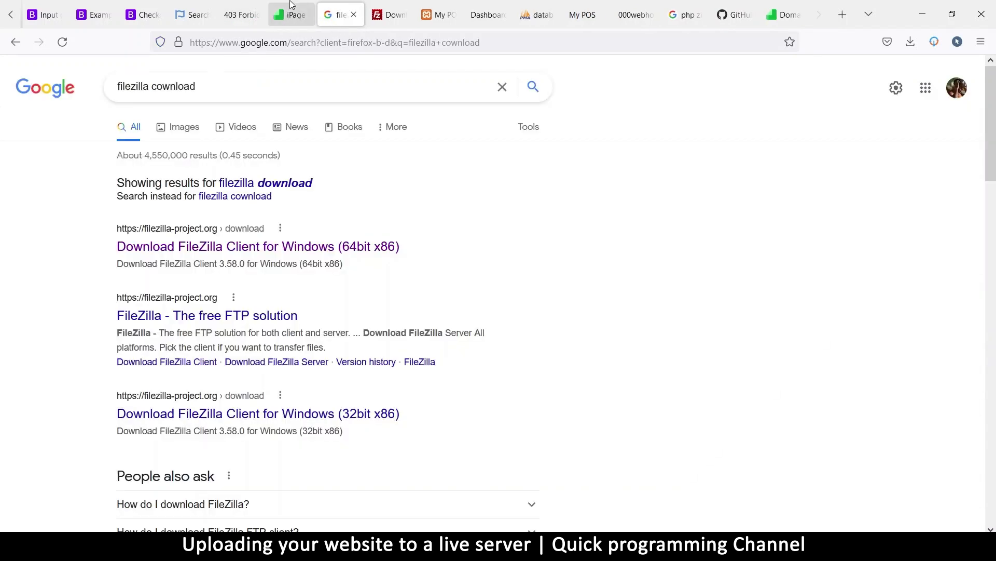
Step: Confirm safetyapp.space still returns 403 Forbidden, then return to FileZilla
left_click(291, 4)
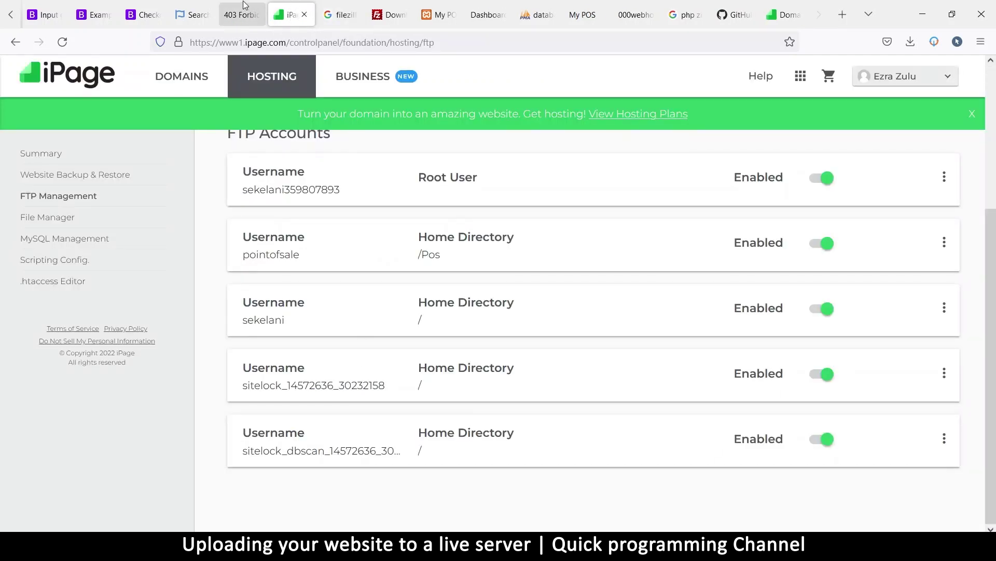
left_click(246, 5)
left_click(282, 112)
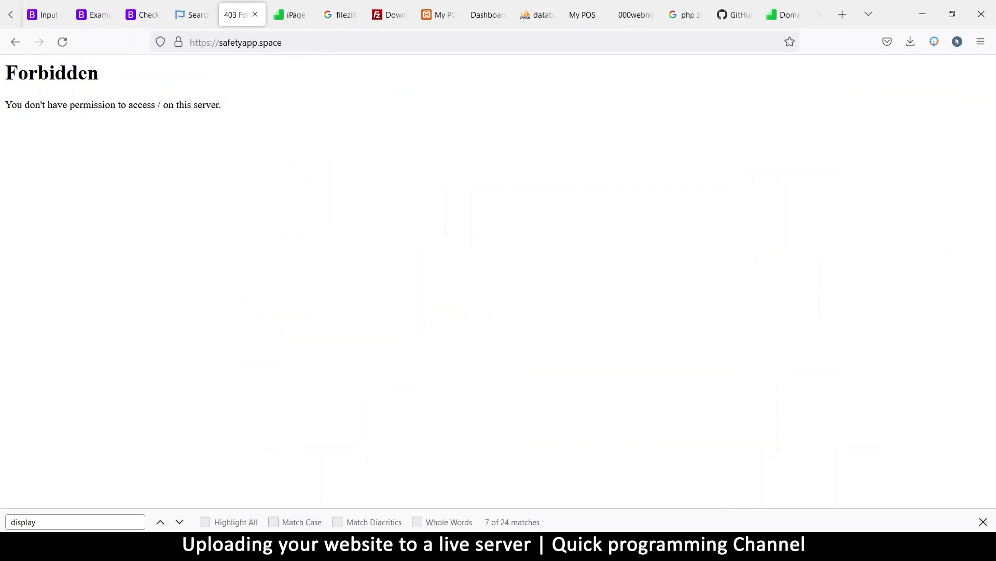
left_click(721, 548)
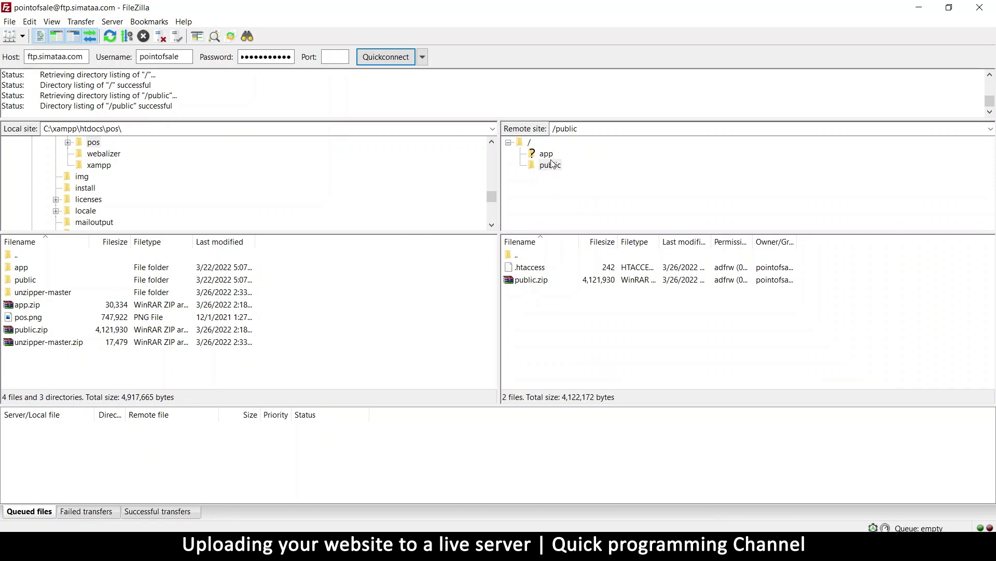
Step: Delete app.zip from the server root
left_click(529, 142)
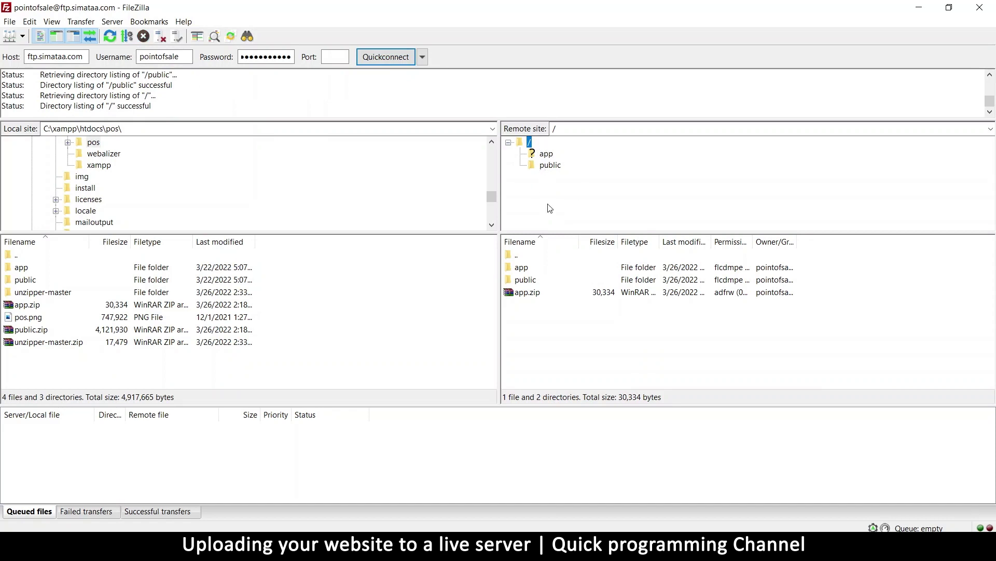
left_click(522, 269)
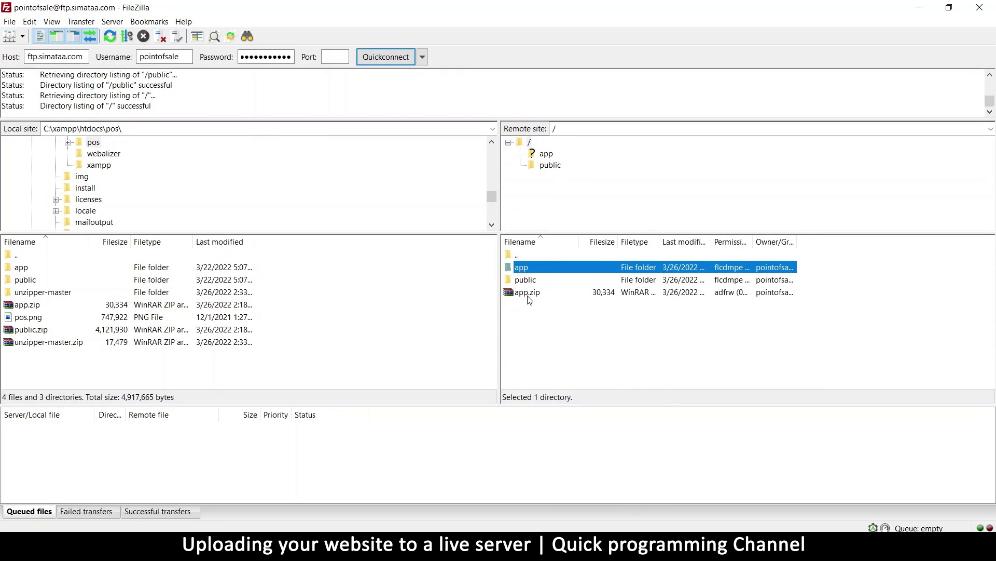
left_click(527, 293)
right_click(526, 293)
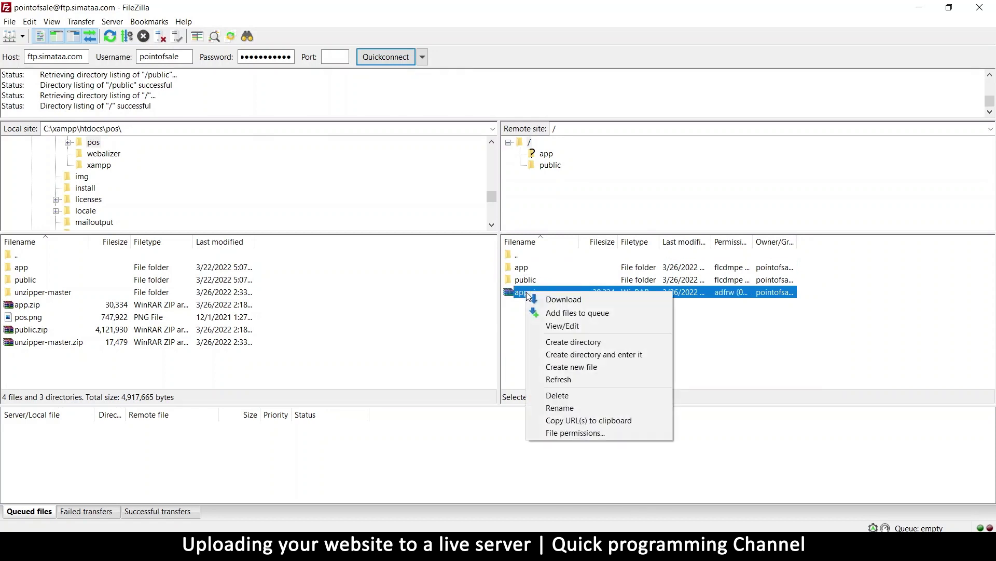
left_click(570, 396)
left_click(534, 268)
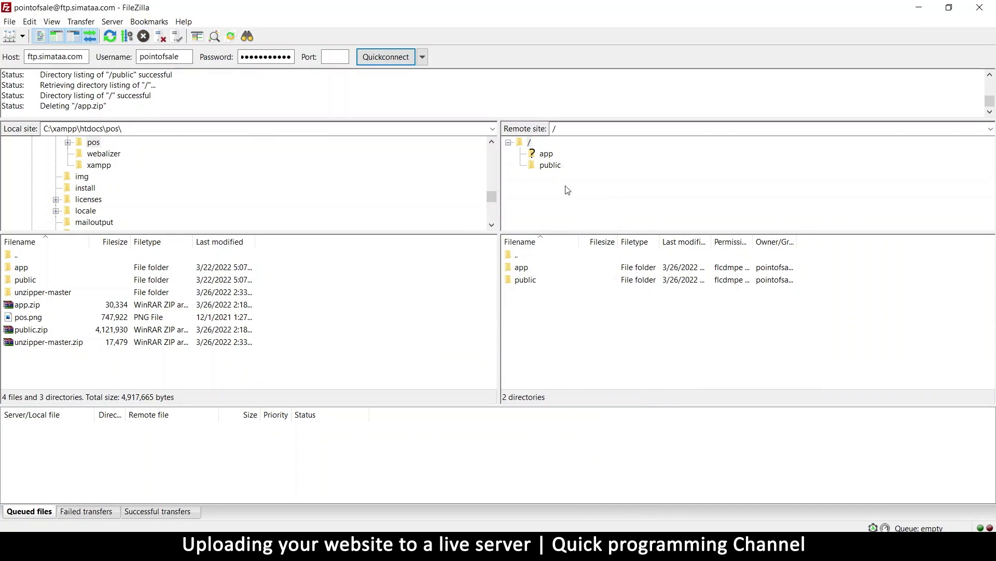
Step: Delete public.zip from the refreshed /public folder and expand /public in the remote tree
left_click(548, 166)
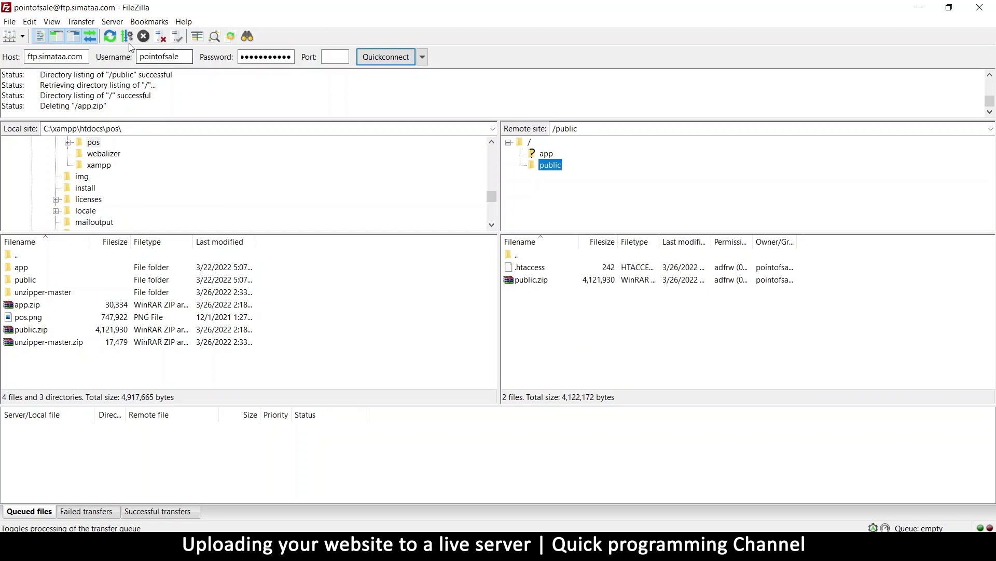
left_click(110, 35)
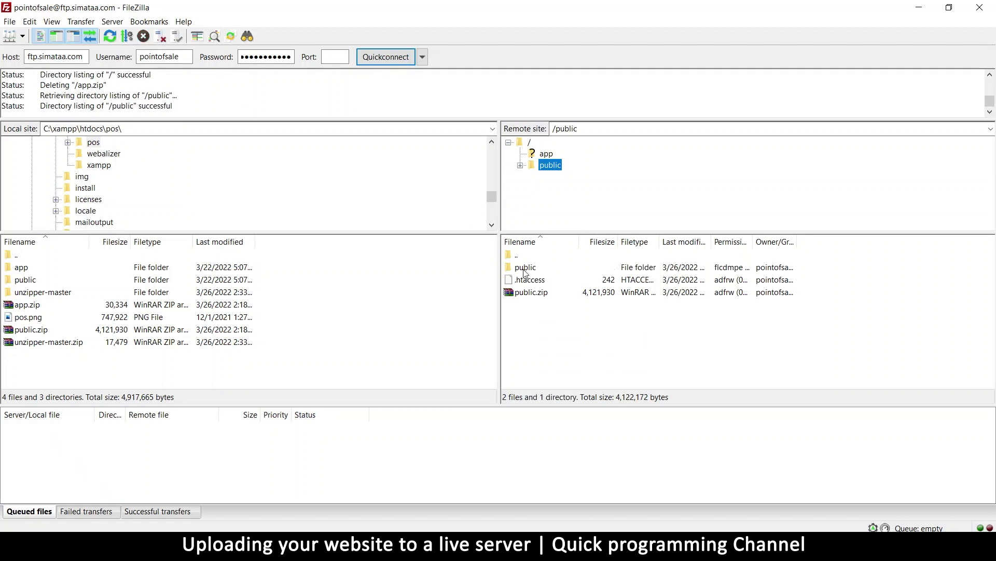
left_click(530, 293)
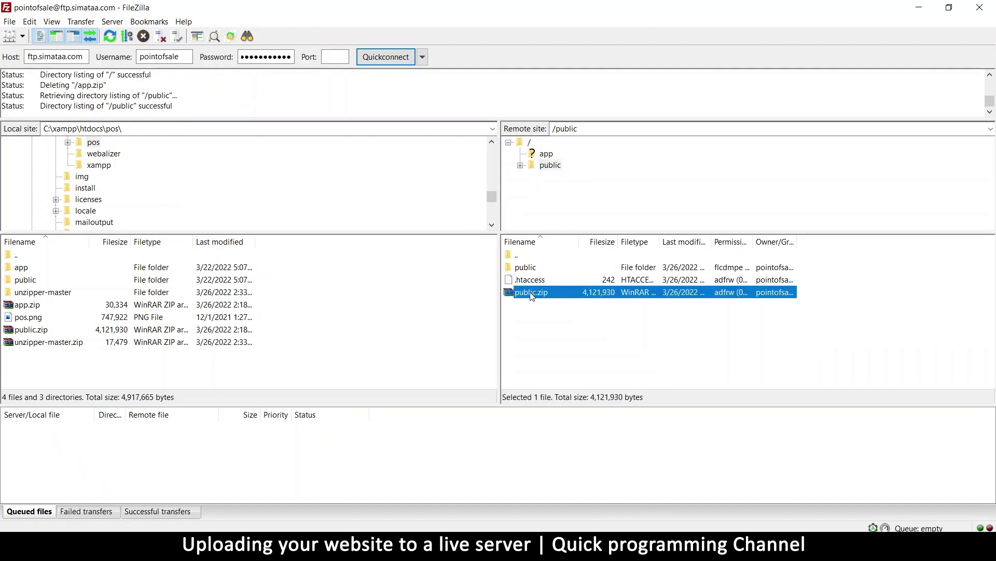
right_click(530, 293)
left_click(584, 395)
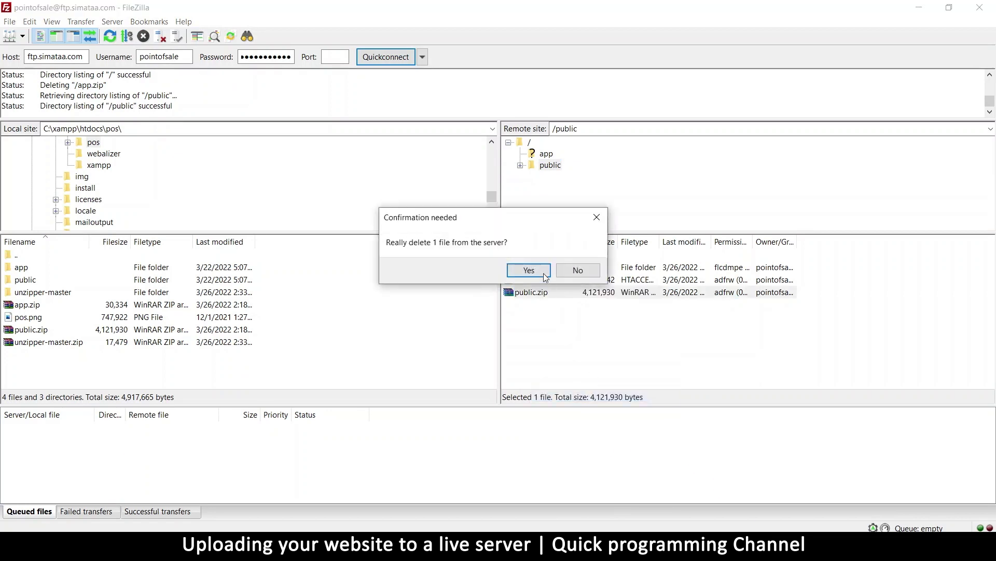
left_click(540, 268)
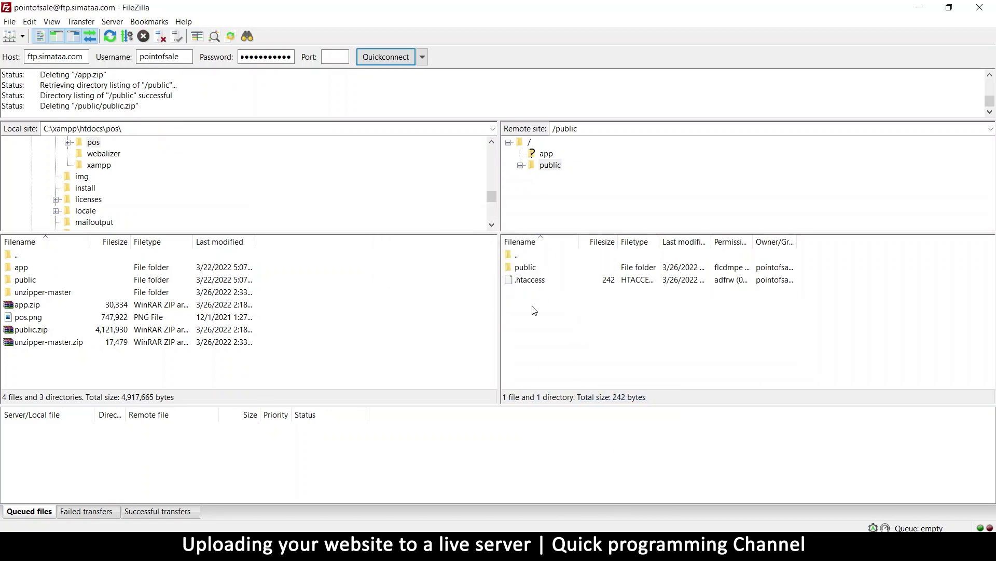
left_click(530, 270)
left_click(521, 165)
Step: Move assets, uploads and index.php from /public/public up into /public
left_click(566, 177)
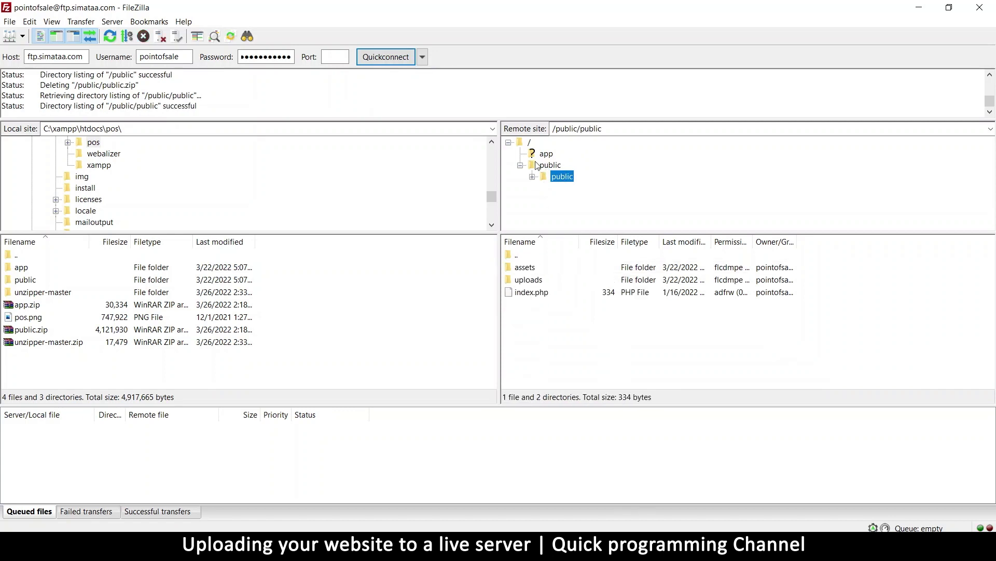
left_click(527, 271)
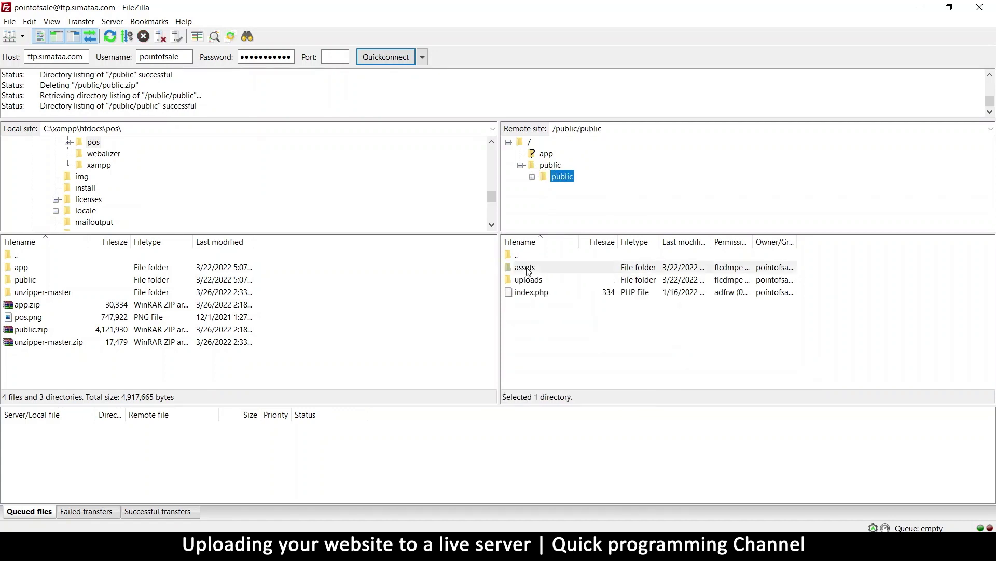
left_click(533, 295, "shift")
left_click_drag(532, 275, 546, 172)
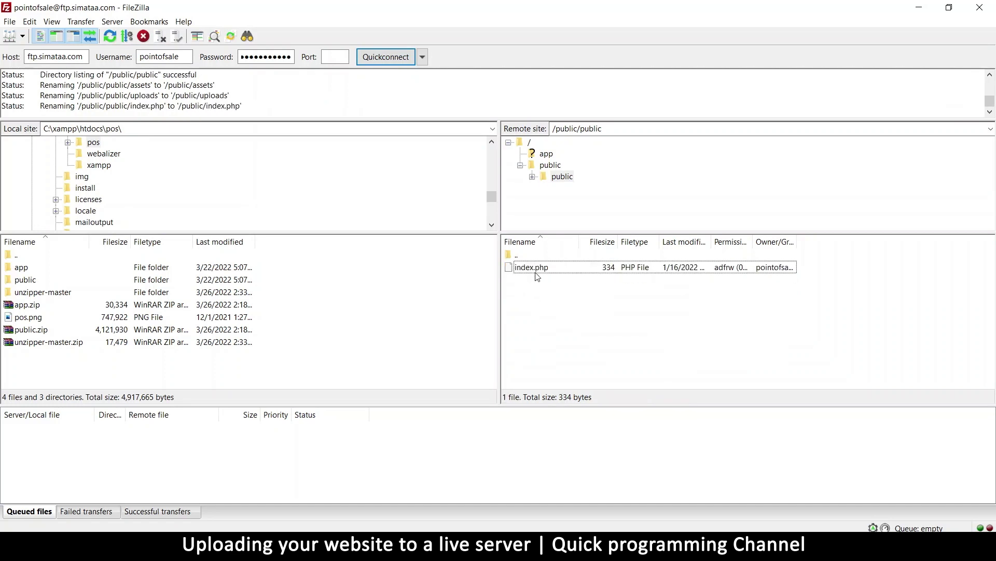
left_click(548, 166)
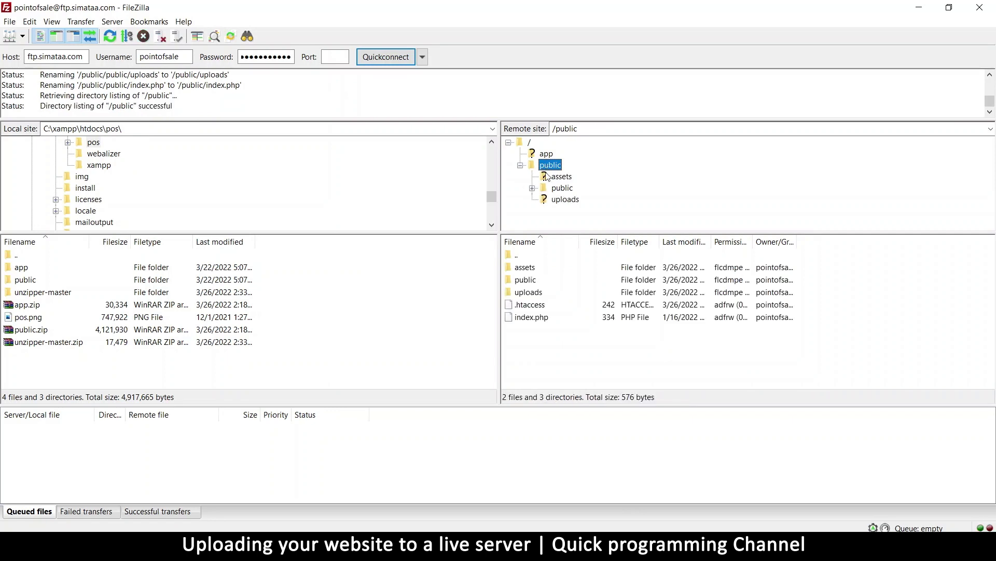
left_click(563, 189)
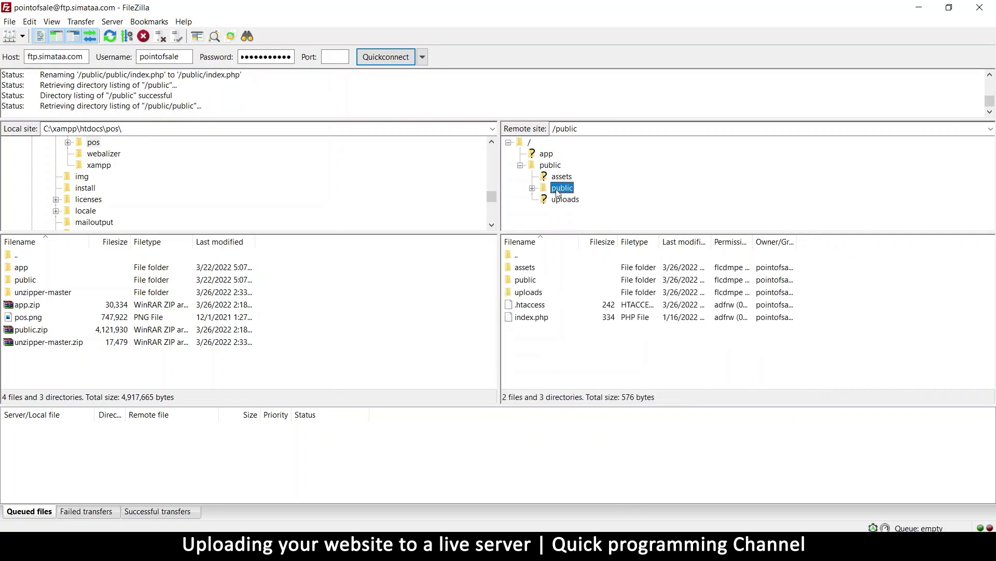
left_click(549, 165)
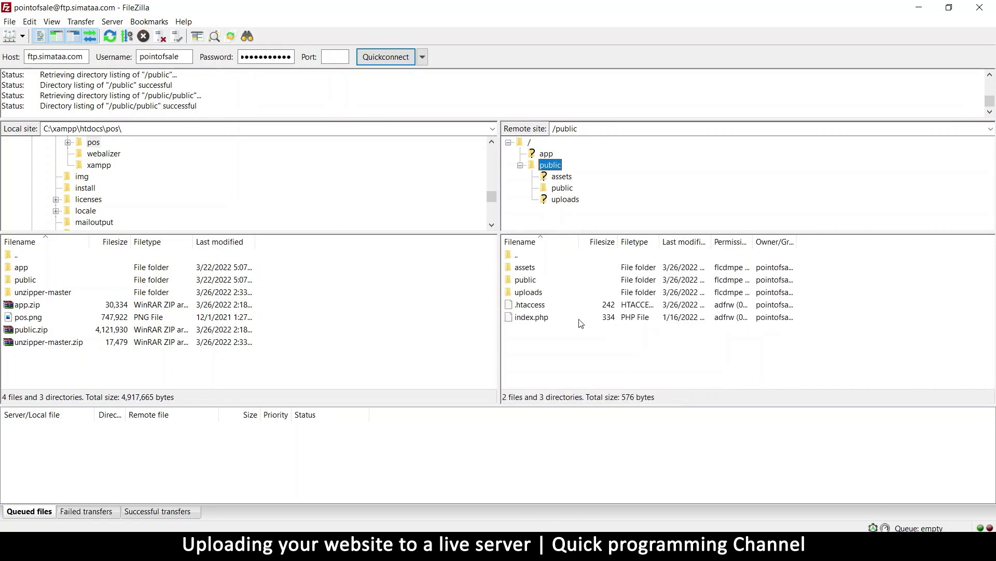
Step: Delete the now-empty nested public folder from the server
left_click(526, 283)
right_click(536, 281)
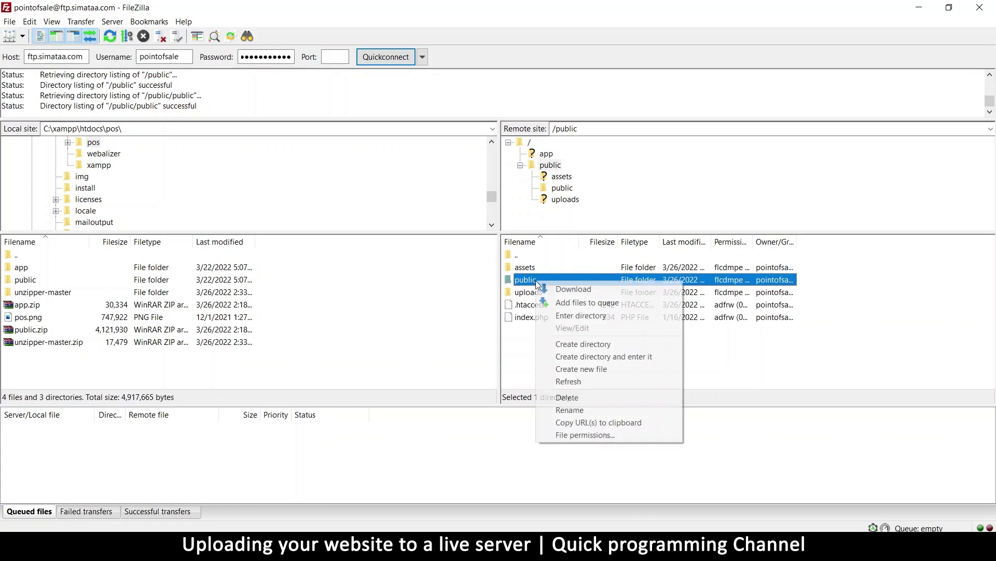
left_click(569, 397)
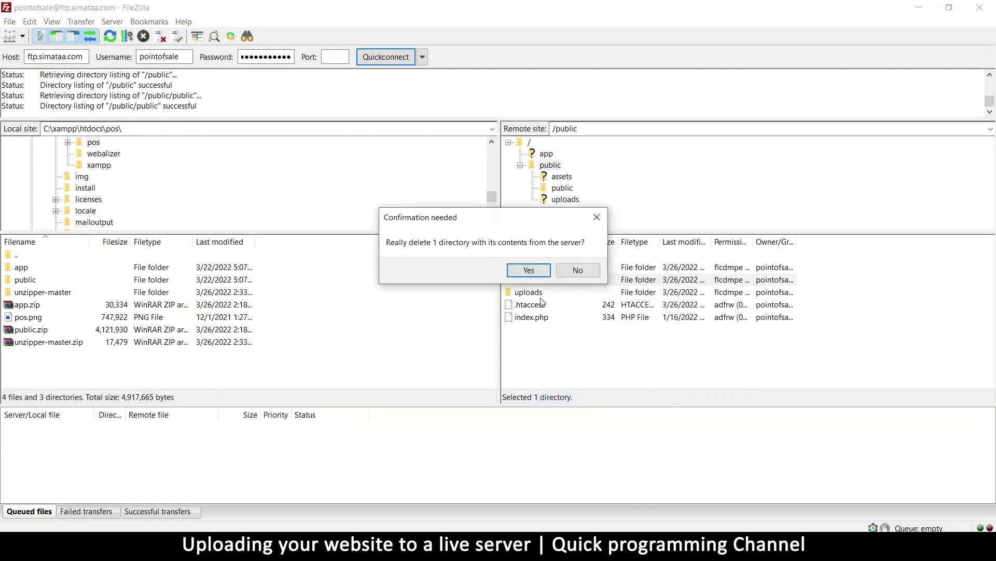
left_click(535, 267)
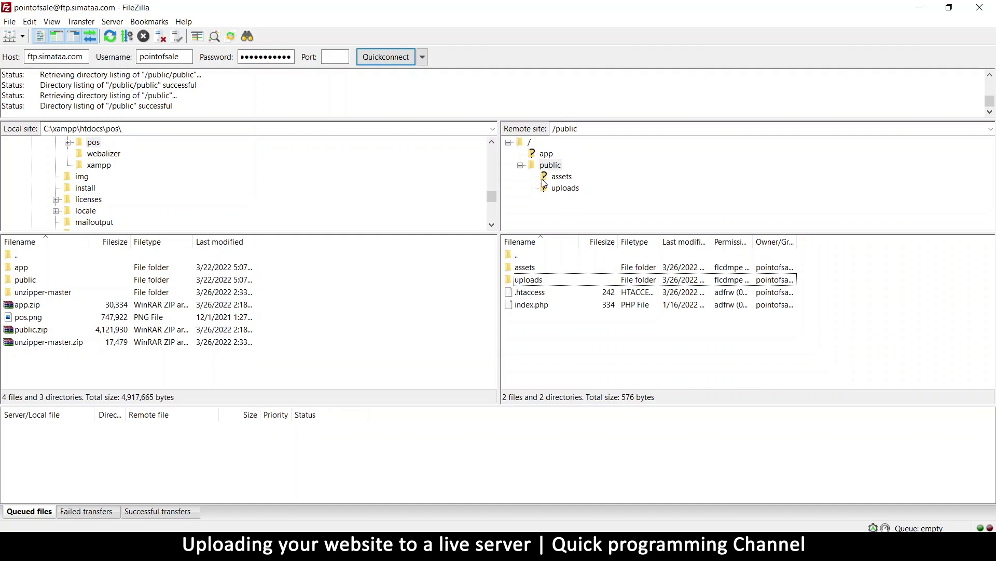
left_click(366, 548)
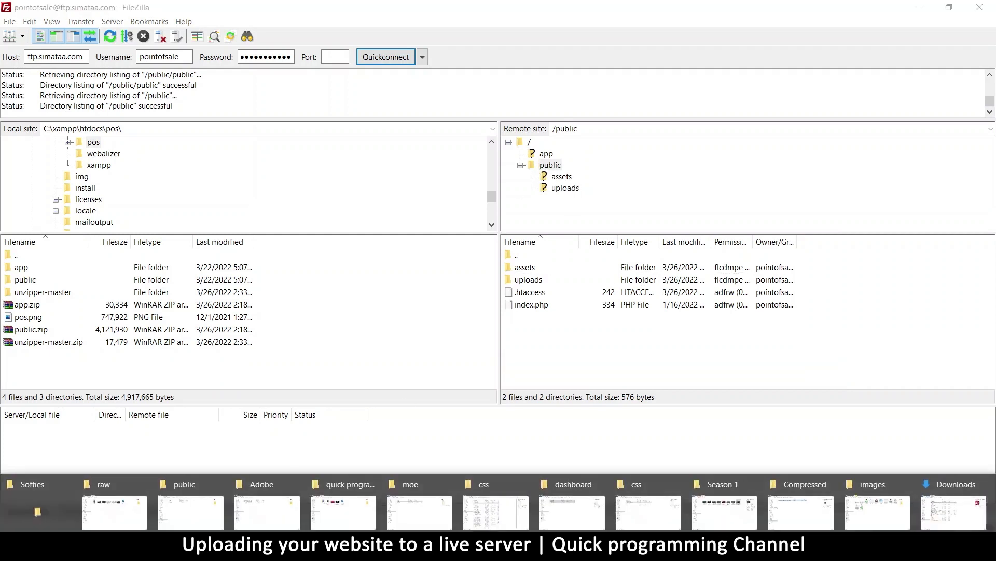
Step: Browse the local pos and pos\public folders in File Explorer, then bring back Firefox's 403 page
left_click(181, 509)
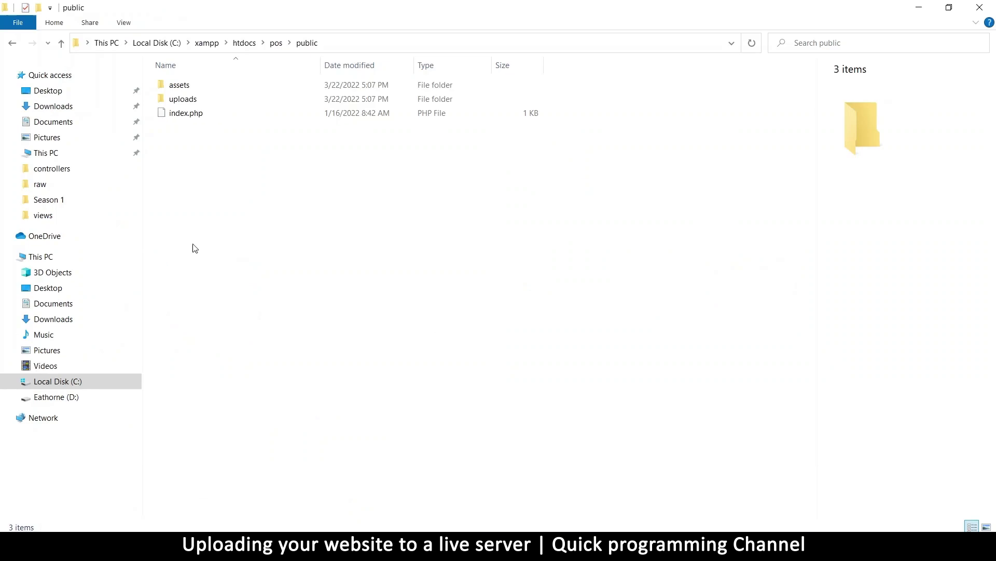
left_click(274, 45)
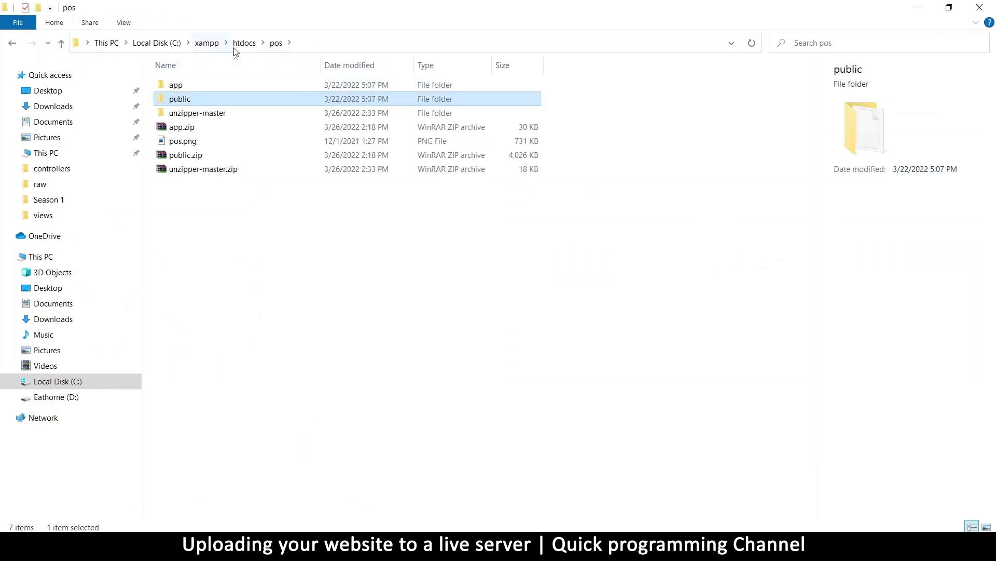
left_click(182, 88)
double_click(193, 97)
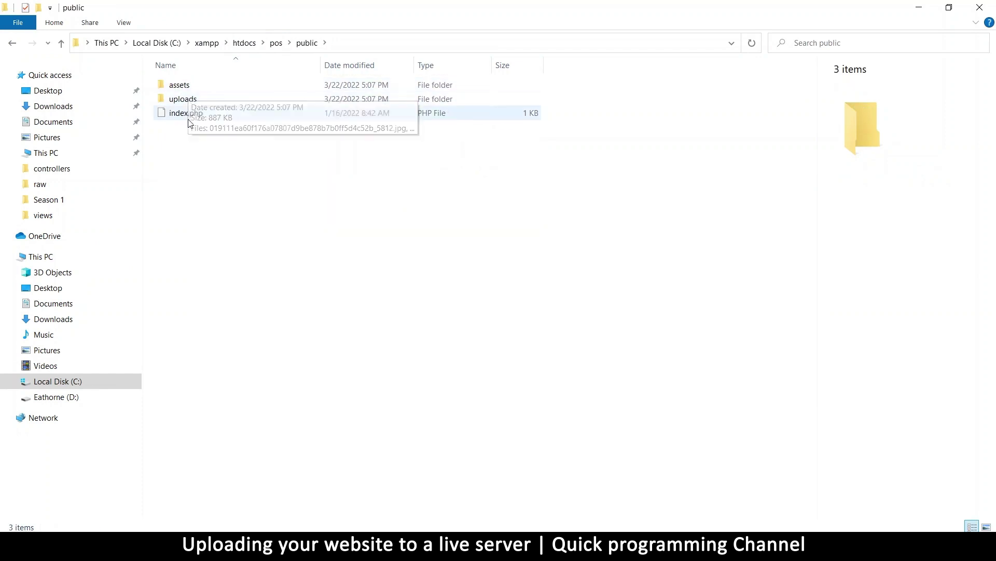
left_click(277, 43)
left_click(475, 550)
Step: Glance at safetyapp.space in Firefox, then return to FileZilla
left_click(543, 488)
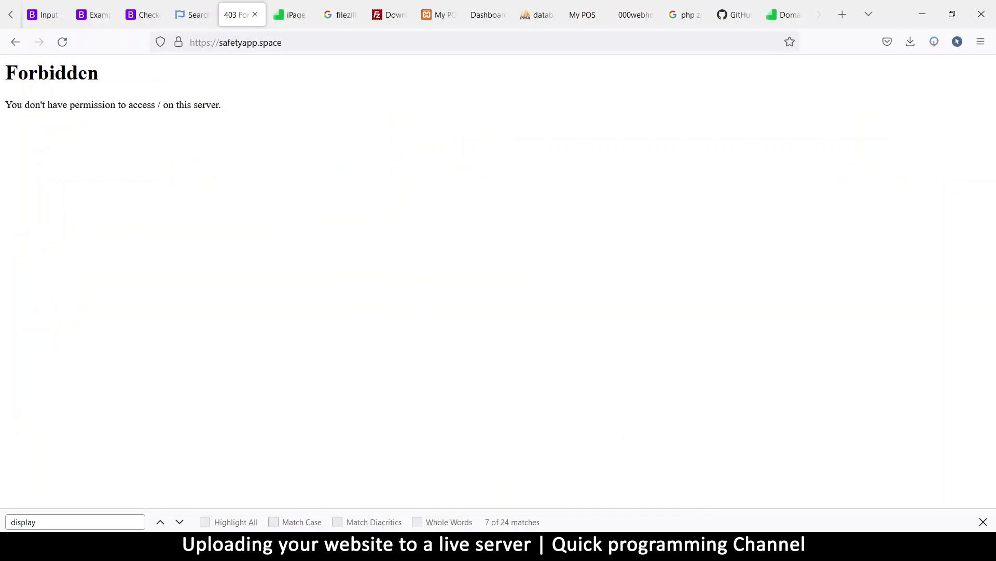
mouse_move(732, 551)
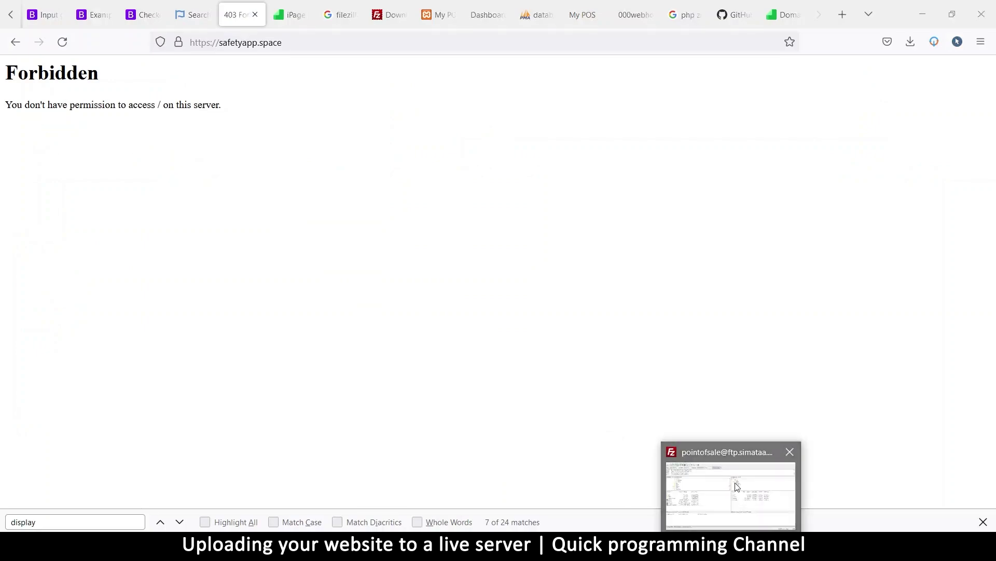
left_click(738, 486)
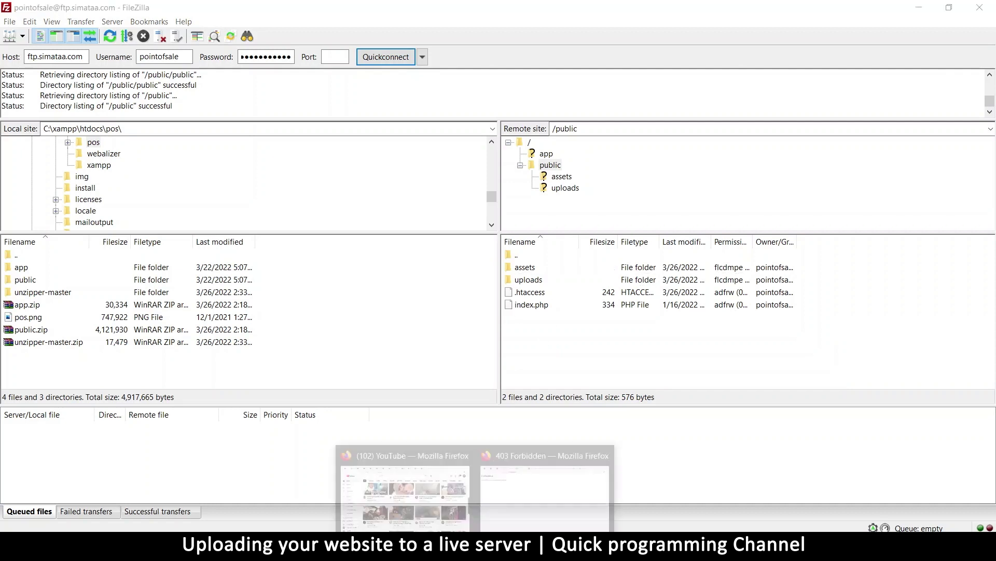
Step: Reload safetyapp.space and highlight the new 500 Internal Server Error message
left_click(534, 489)
left_click(62, 46)
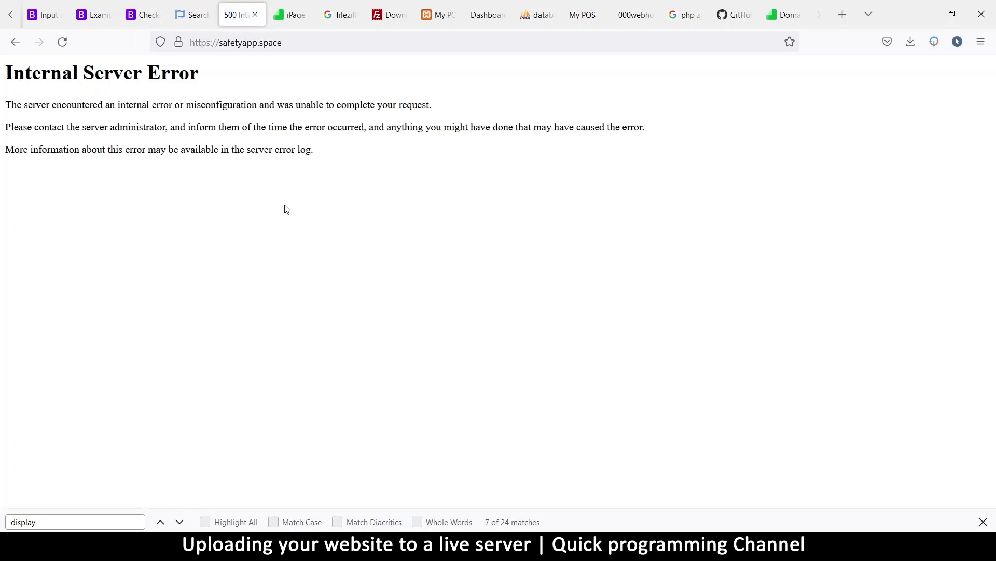
left_click_drag(19, 72, 221, 76)
left_click(246, 118)
left_click_drag(364, 170, 3, 90)
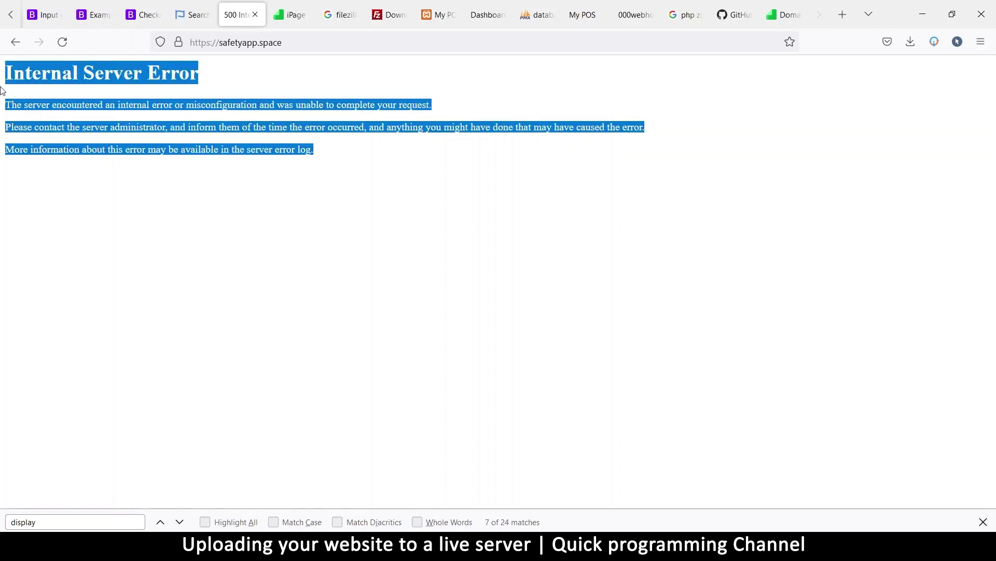
left_click(190, 145)
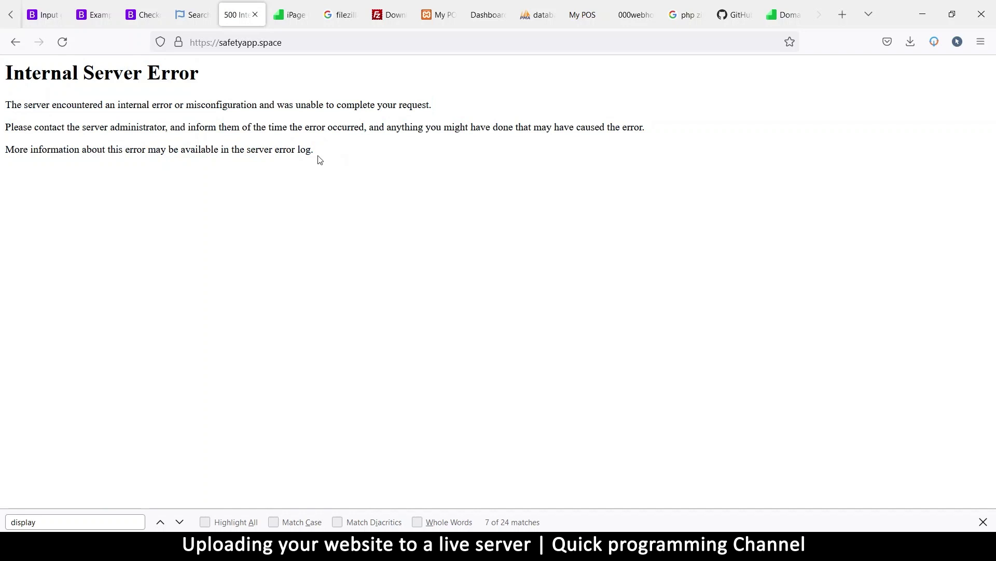
left_click_drag(330, 155, 9, 74)
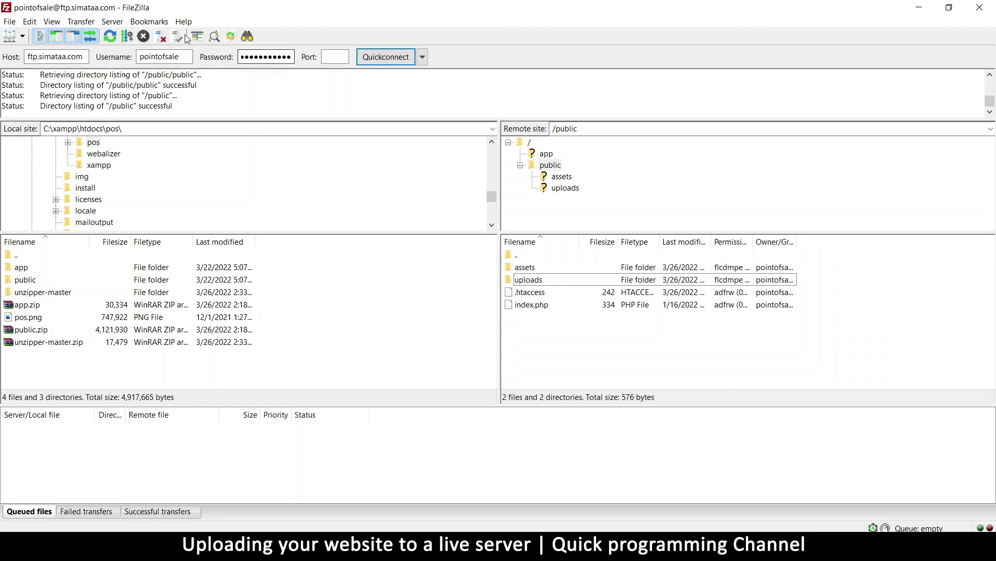
Step: Look through FileZilla's menu, then switch Firefox to the iPage hosting tab
left_click(52, 21)
left_click(32, 24)
mouse_move(475, 549)
left_click(504, 472)
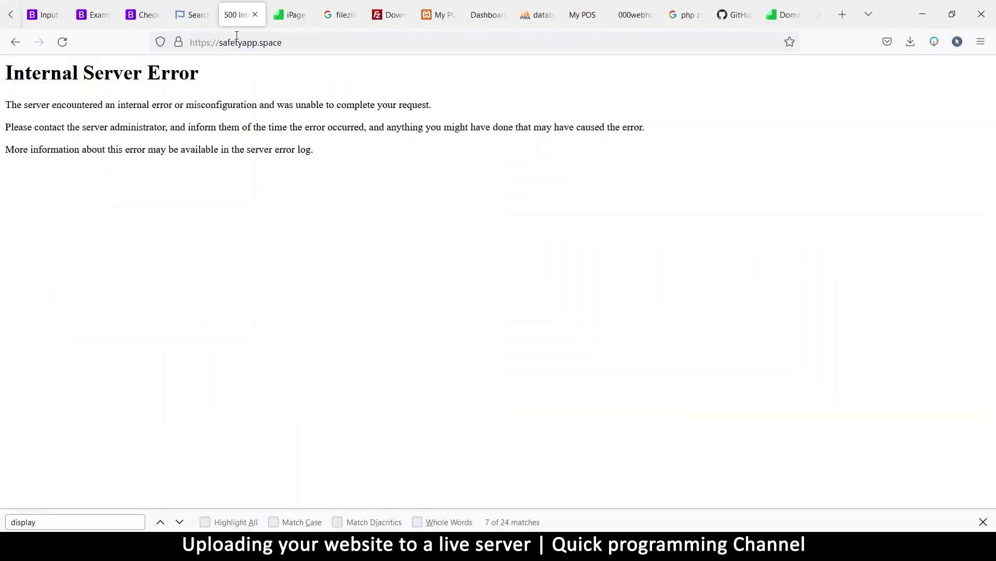
left_click(285, 6)
scroll(316, 269, "up", 4)
Step: Open iPage File Manager, browse pos and pos/public, and reload the listing
left_click(52, 218)
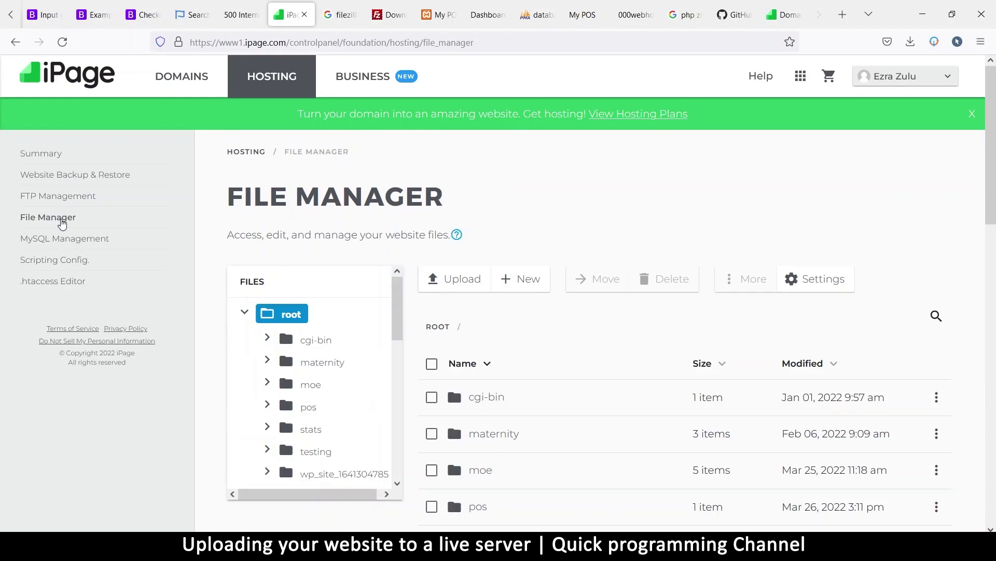
left_click(308, 408)
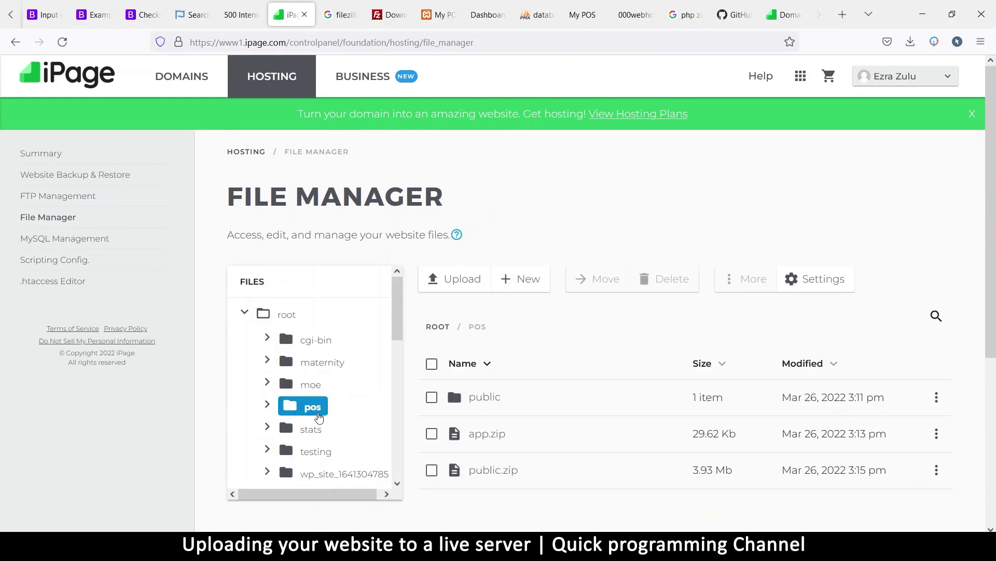
scroll(330, 350, "down", 3)
scroll(330, 352, "up", 3)
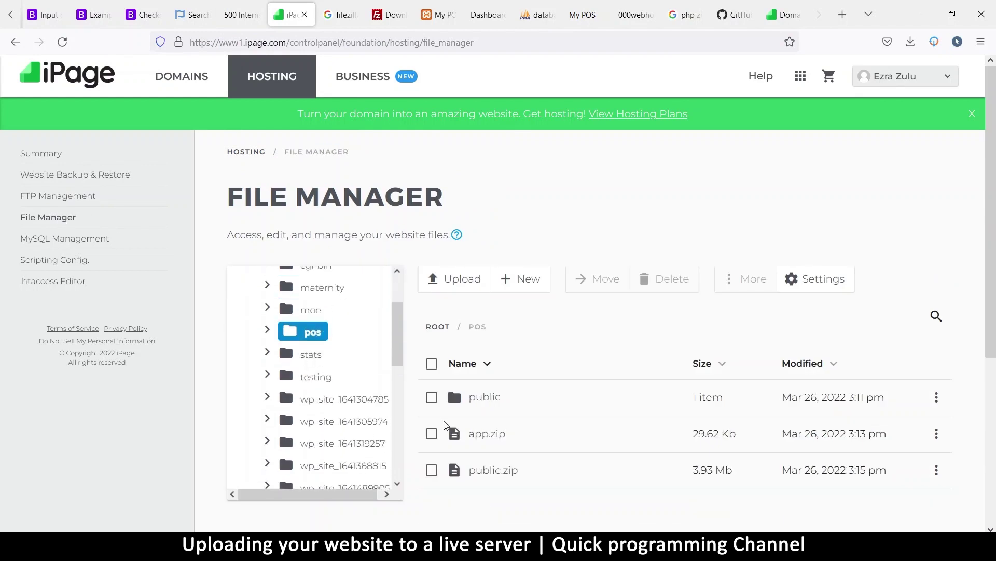
left_click(268, 330)
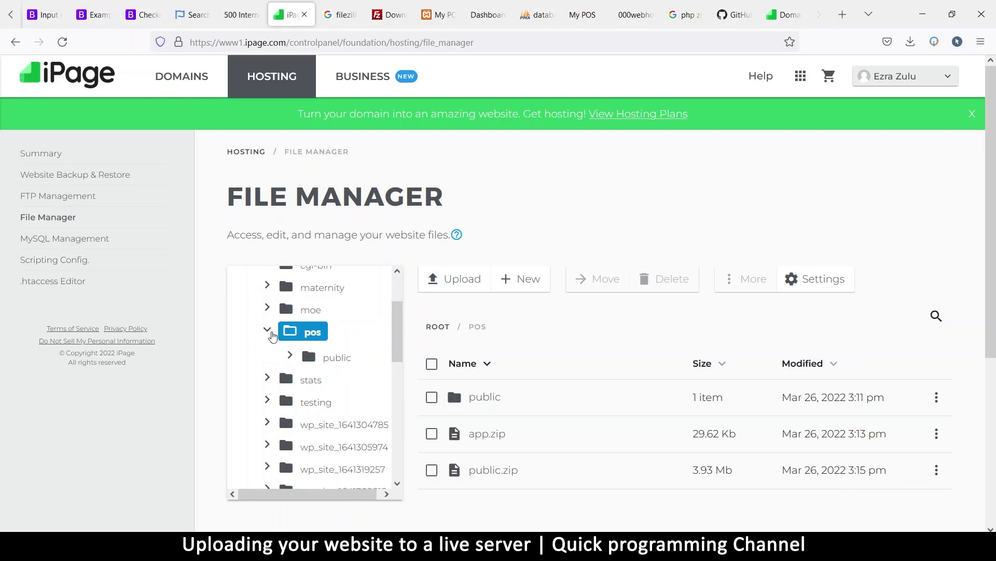
left_click(291, 358)
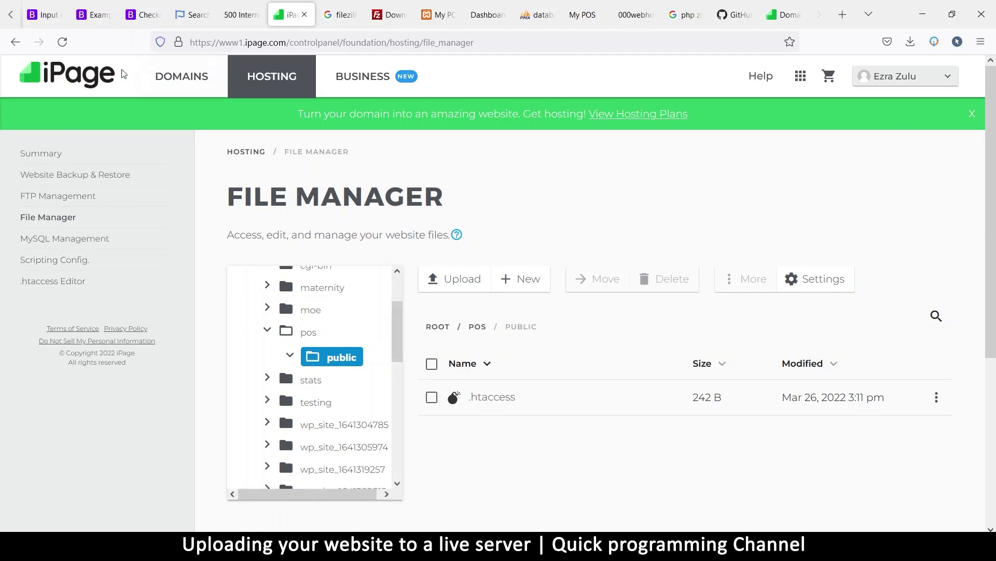
left_click(68, 47)
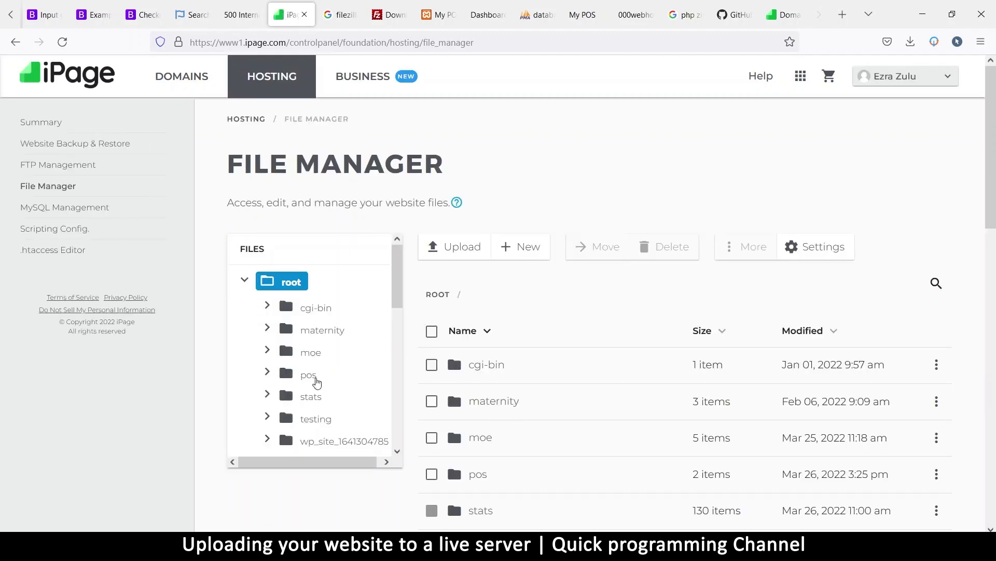
Step: Expand pos > app > core in iPage File Manager's folder tree
left_click(310, 374)
left_click(267, 405)
scroll(328, 383, "down", 2)
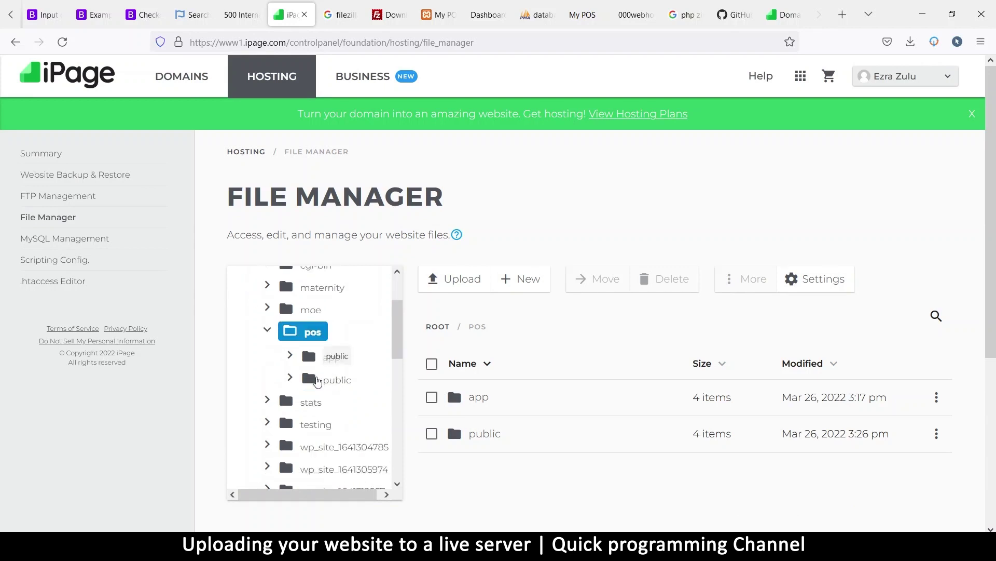
left_click(291, 357)
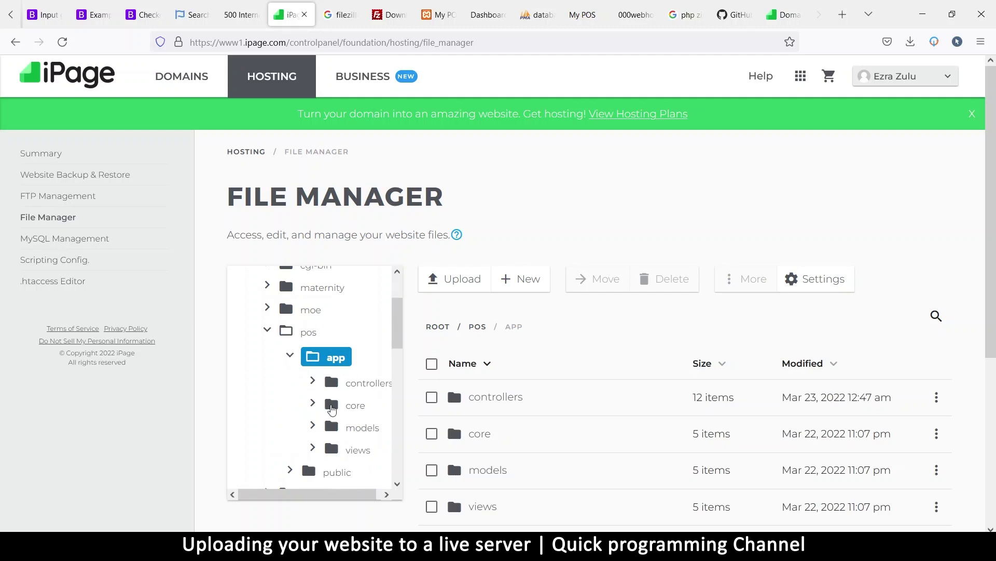
left_click(333, 409)
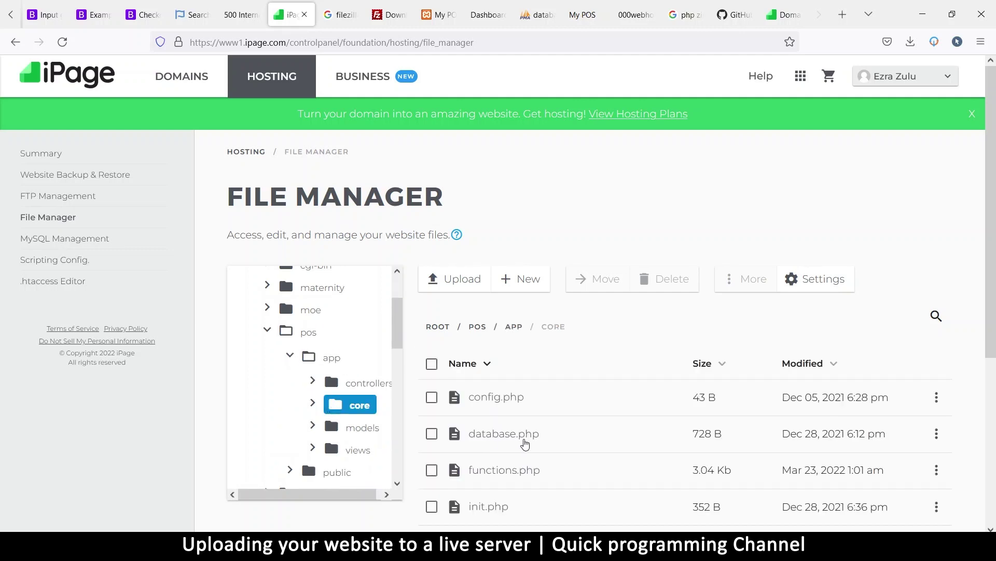
Step: Open database.php for editing, review its localhost, root and mysql settings, then return to root
left_click(937, 433)
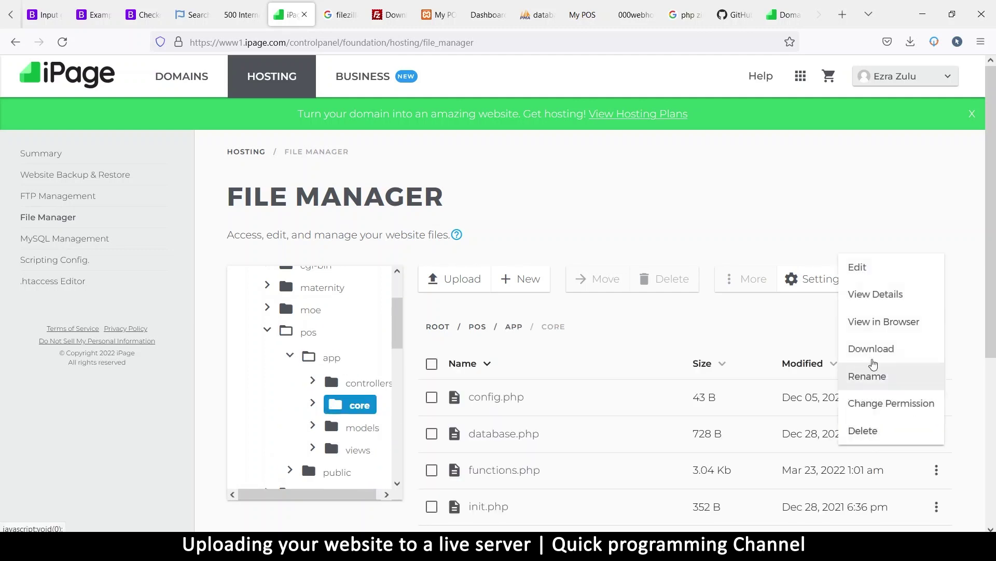
left_click(866, 271)
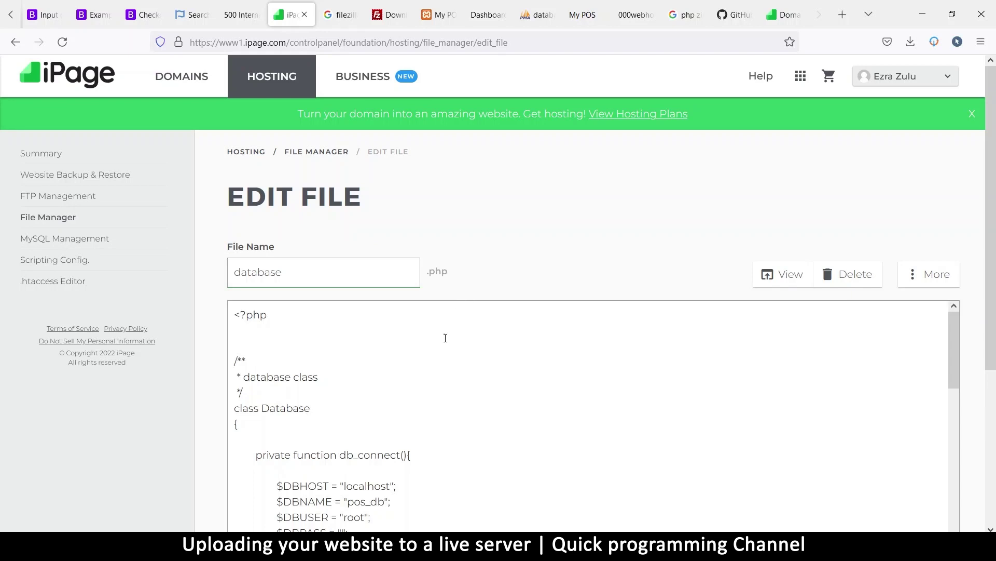
scroll(434, 376, "down", 3)
double_click(353, 338)
left_click_drag(354, 367, 365, 367)
left_click(365, 399)
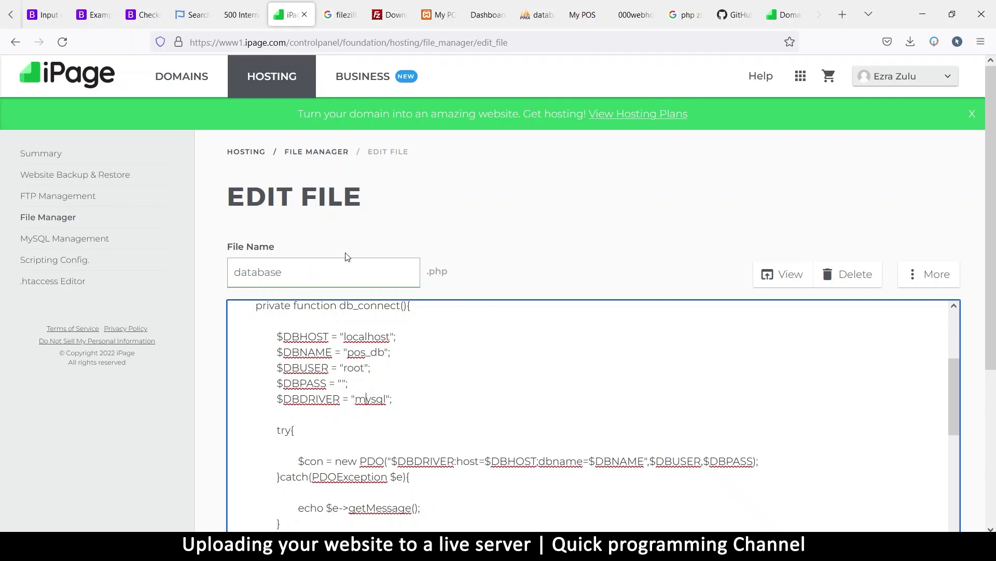
left_click(317, 152)
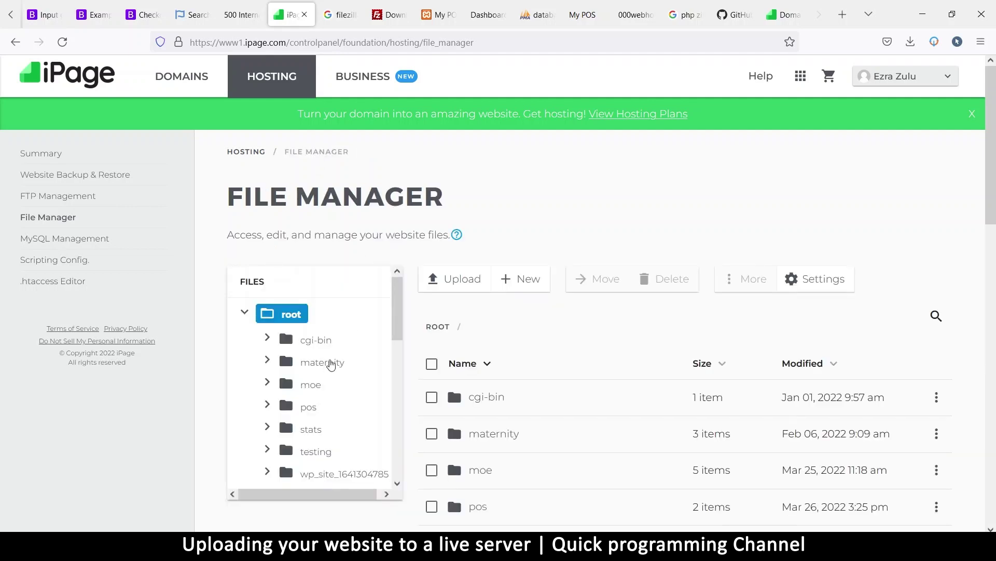
Step: Navigate to the pos/public folder in iPage File Manager
scroll(306, 364, "down", 2)
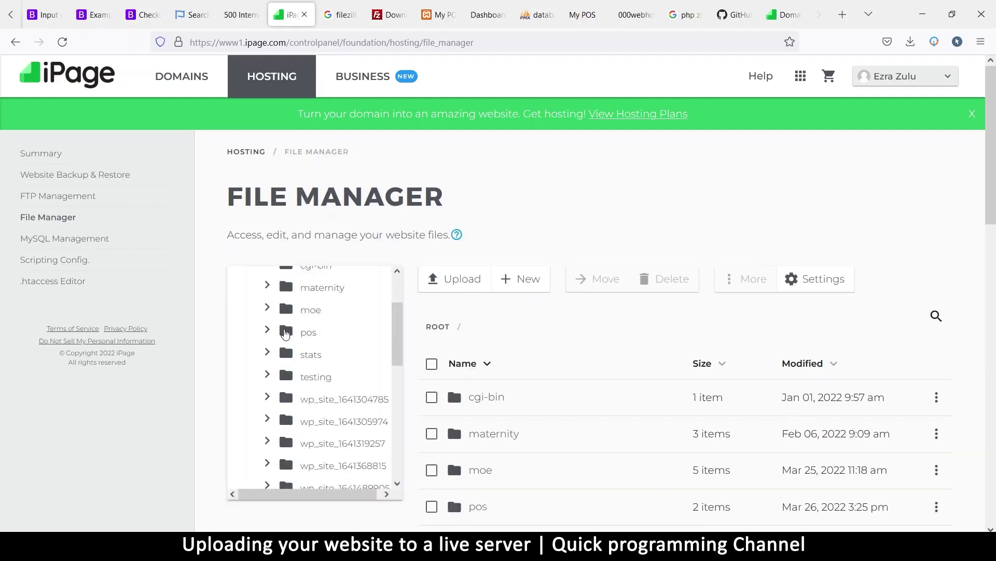
left_click(287, 334)
left_click(267, 329)
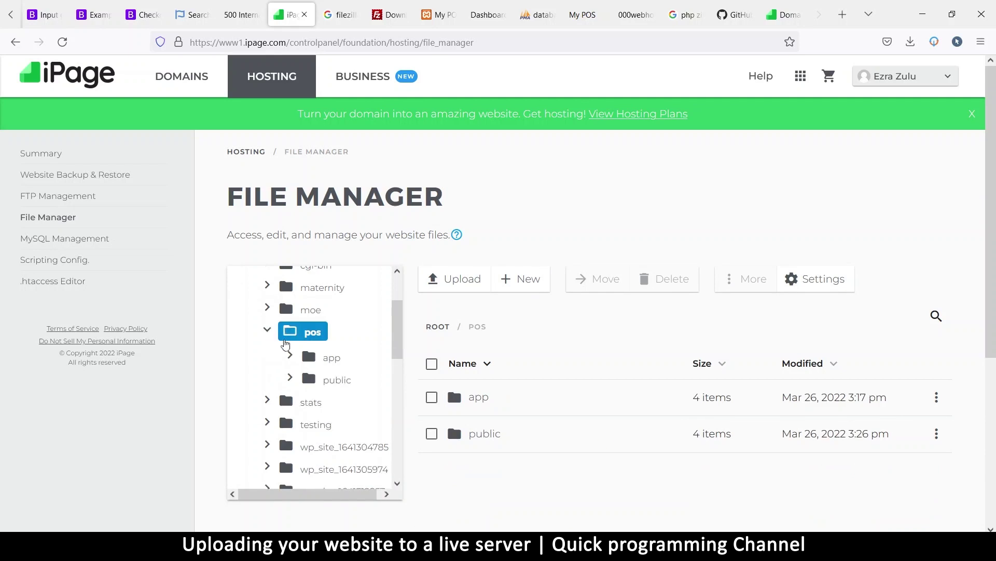
left_click(315, 384)
left_click(290, 378)
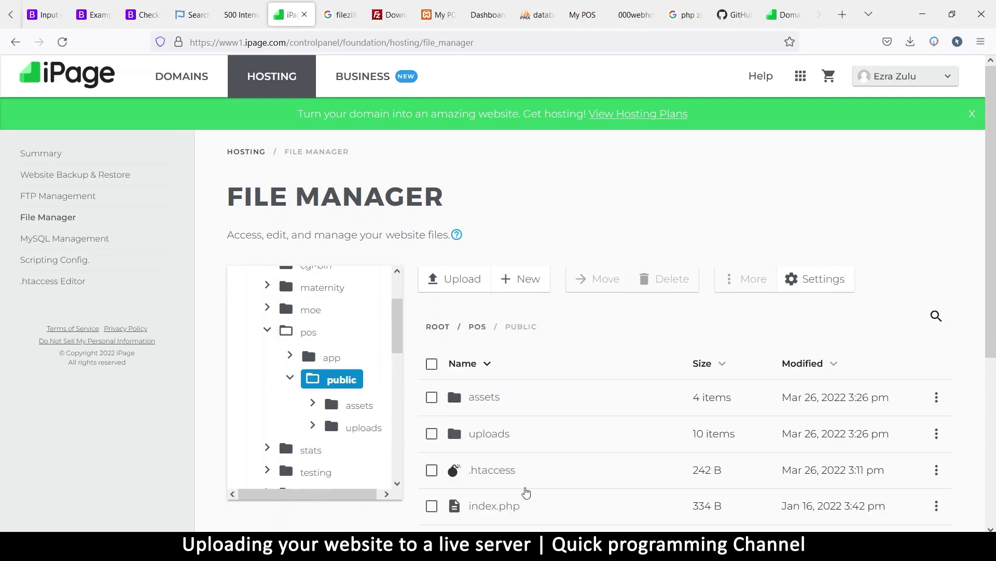
scroll(509, 441, "down", 1)
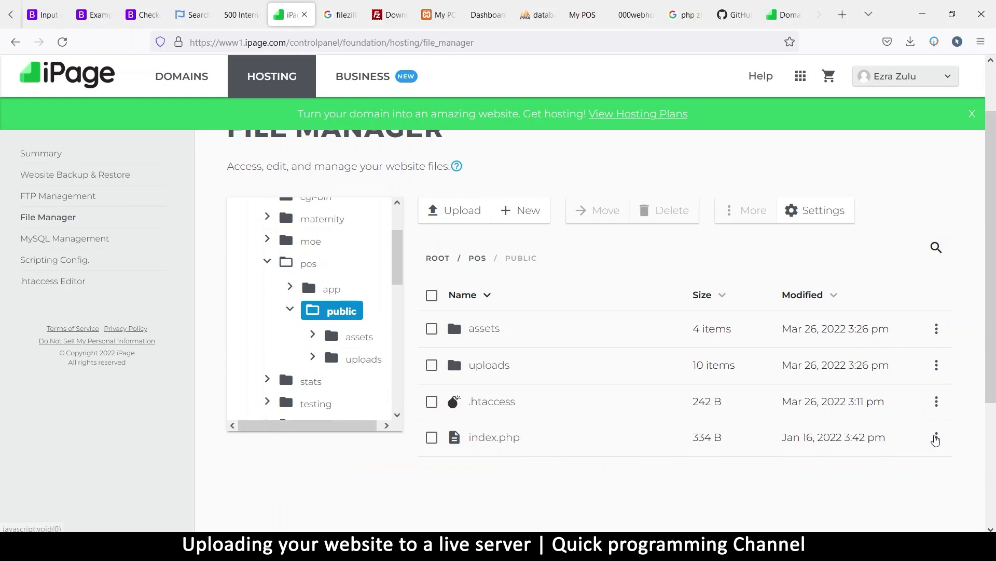
Step: Open index.php in the editor and add an ini_set(); line under <?php
left_click(937, 437)
left_click(857, 270)
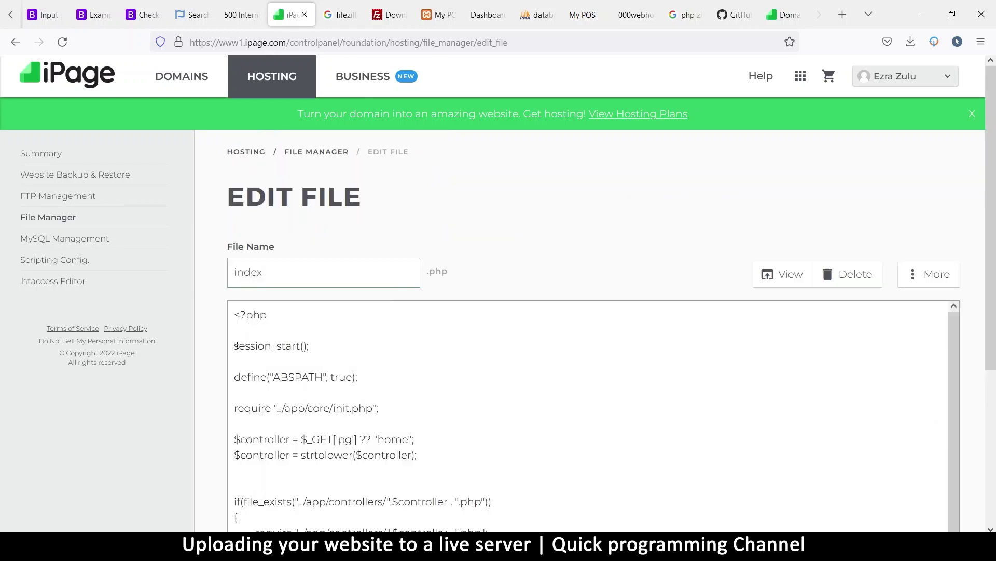
left_click(254, 330)
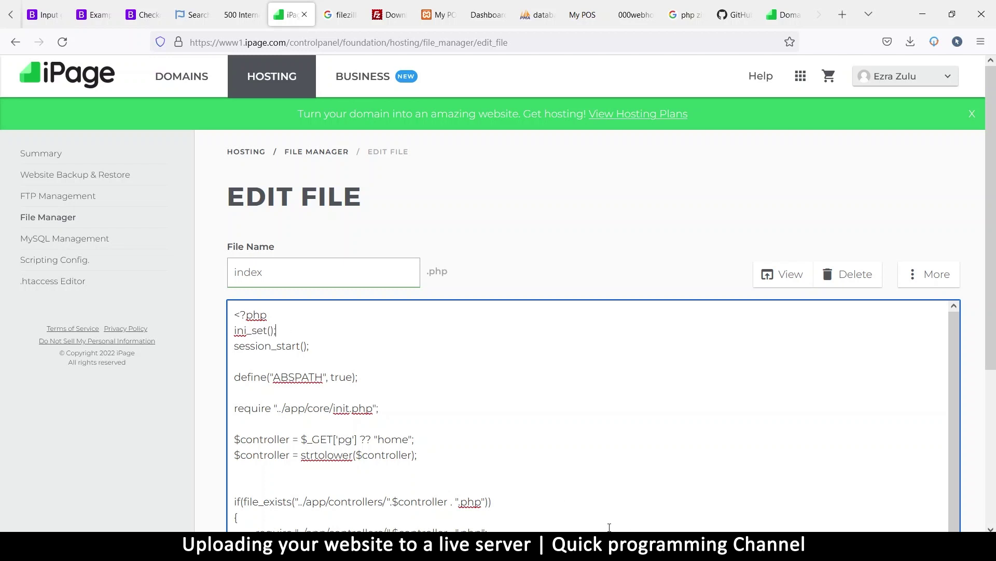
key("alt+Tab")
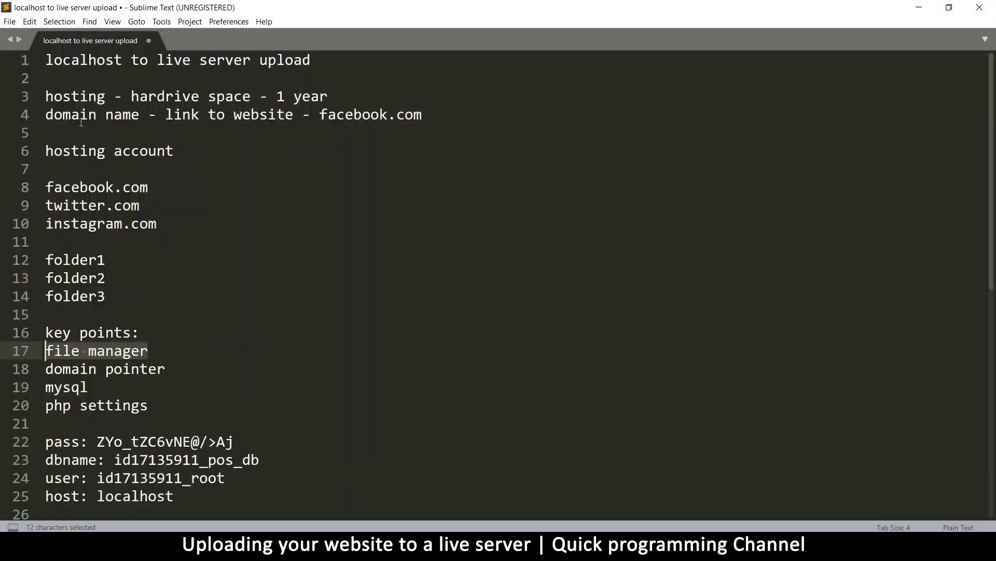
Step: Type ini_set("display_errors",1); on empty line 5 of the notes, fixing the typo
left_click(85, 132)
type("ini_set")
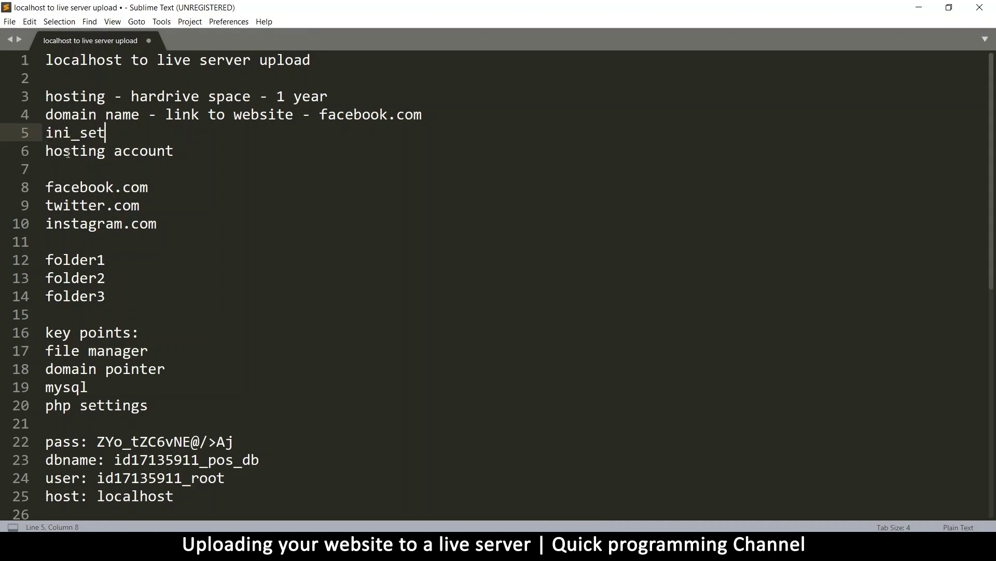
type("(")
type("\"display")
type("_erros")
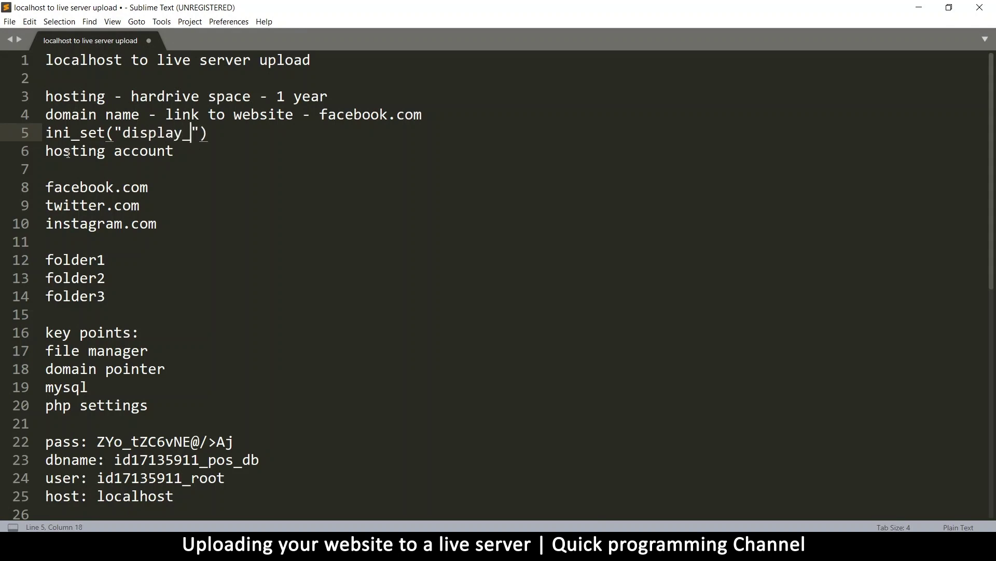
key("BackSpace")
key("BackSpace")
type("ors\",1)")
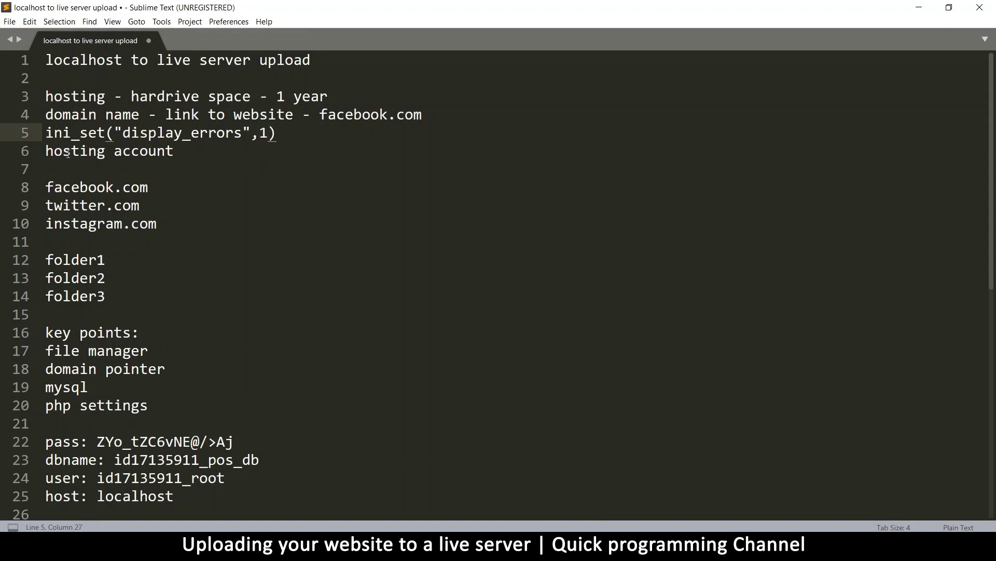
type(";")
key("Return")
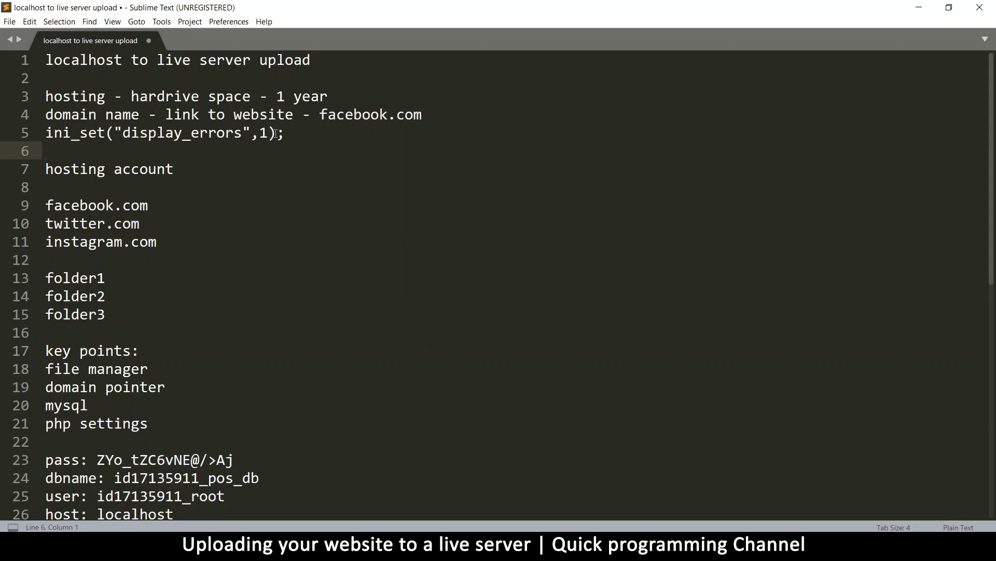
Step: Select the whole ini_set statement and cut it with Ctrl+X
left_click(303, 133)
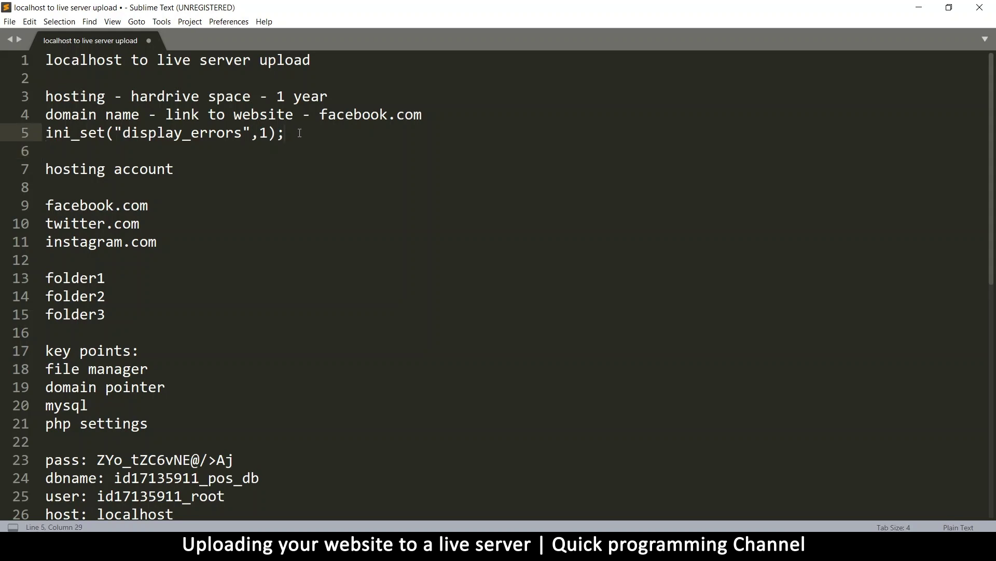
left_click_drag(285, 133, 106, 133)
left_click(56, 135)
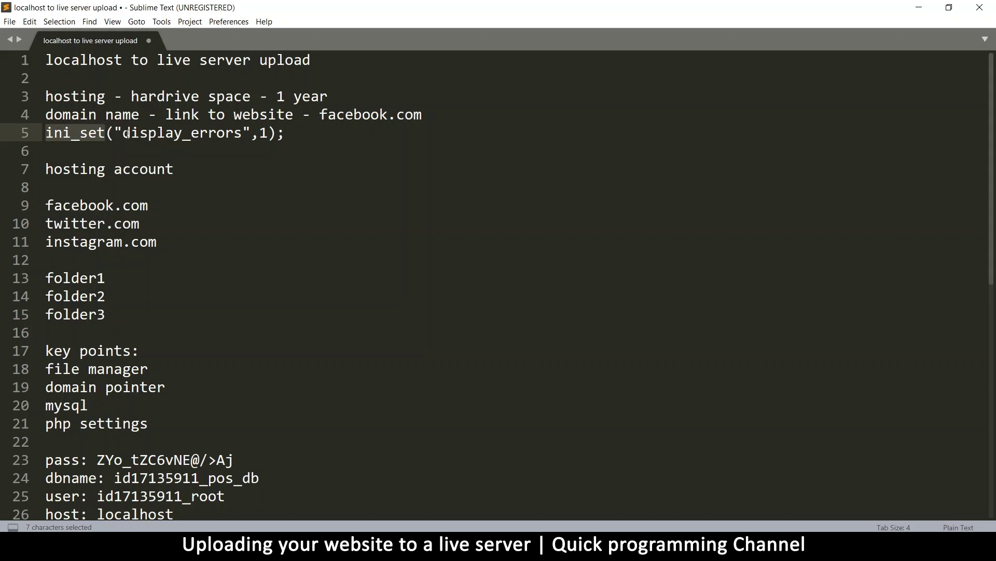
left_click(127, 135)
left_click(217, 133)
left_click(278, 134)
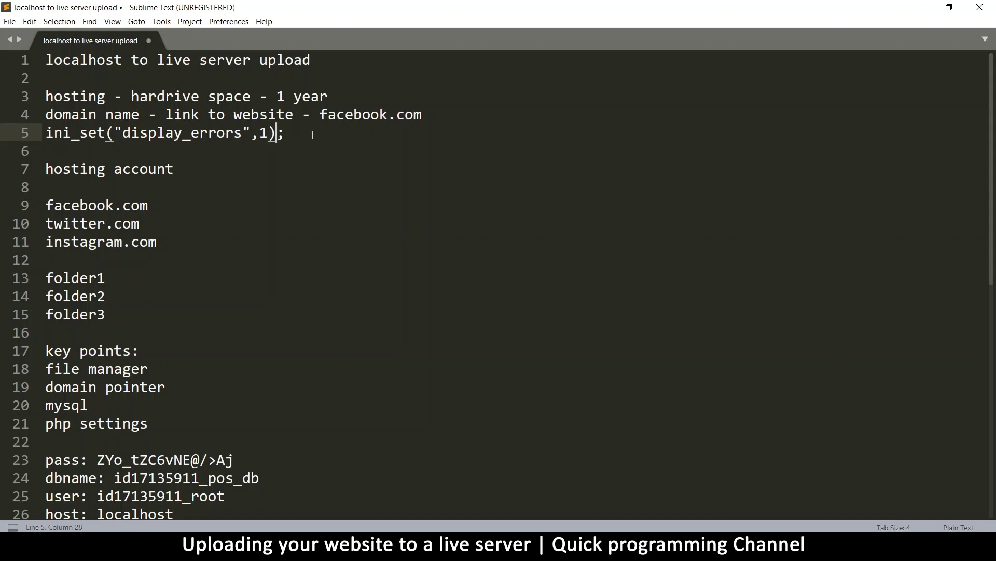
left_click_drag(313, 135, 45, 133)
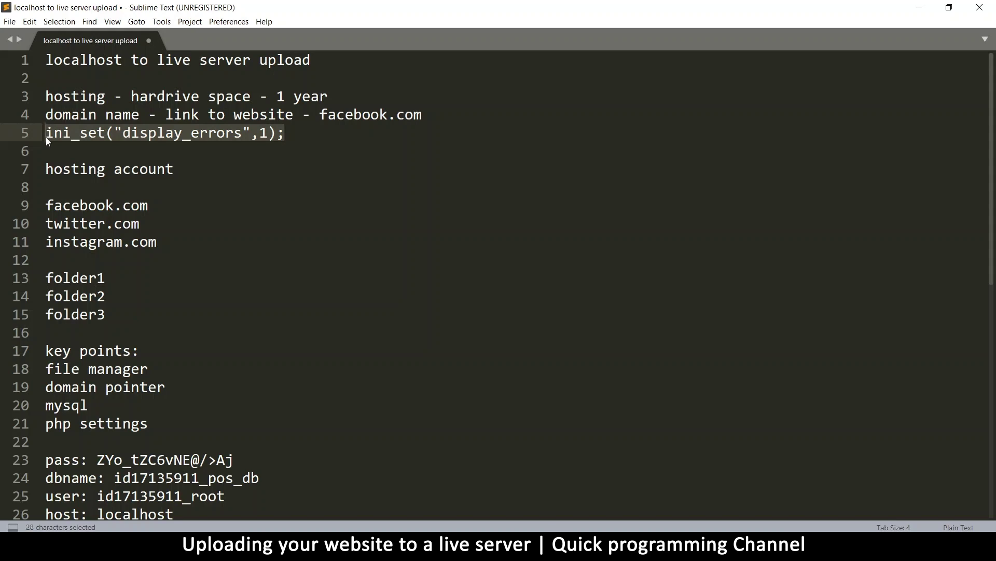
key("ctrl+x")
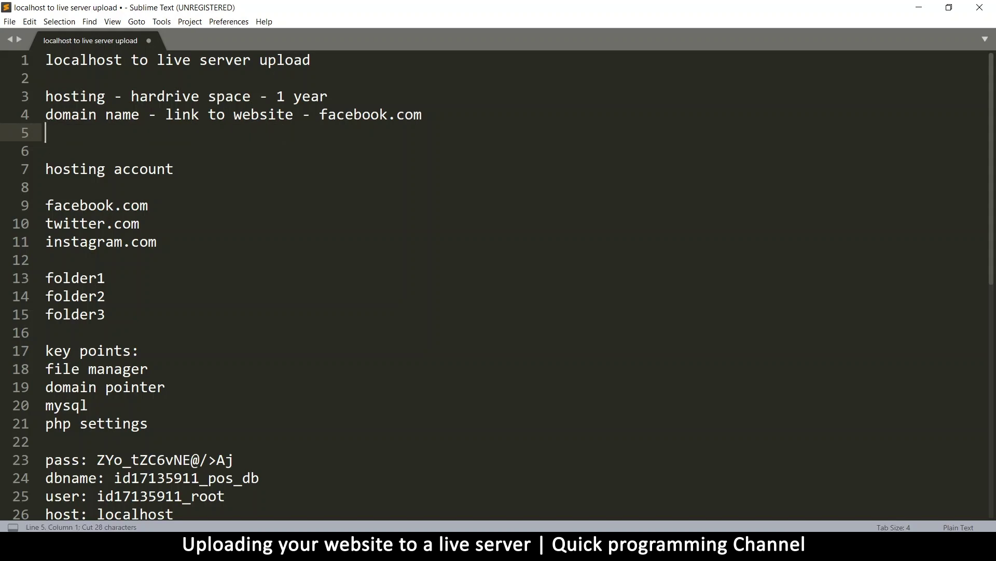
left_click(545, 488)
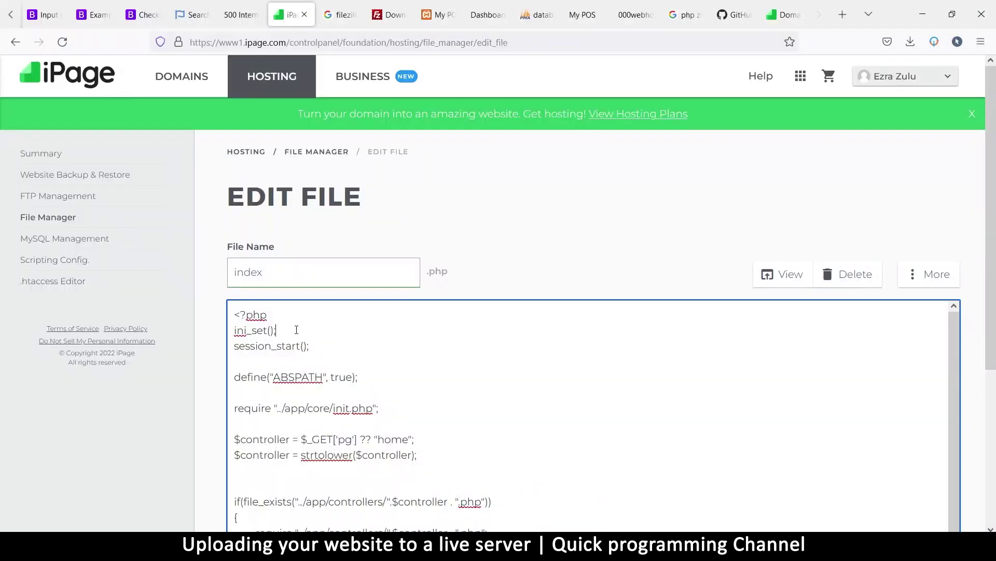
Step: Paste ini_set("display_errors",1); over the line 2 placeholder in index.php and save it
left_click_drag(296, 330, 231, 330)
key("ctrl+v")
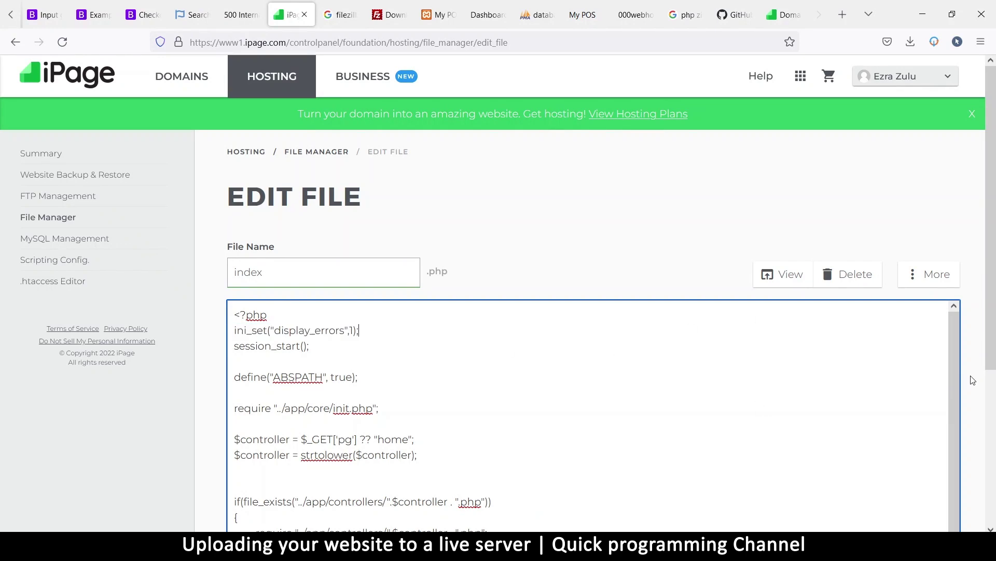
scroll(966, 343, "down", 4)
left_click(862, 408)
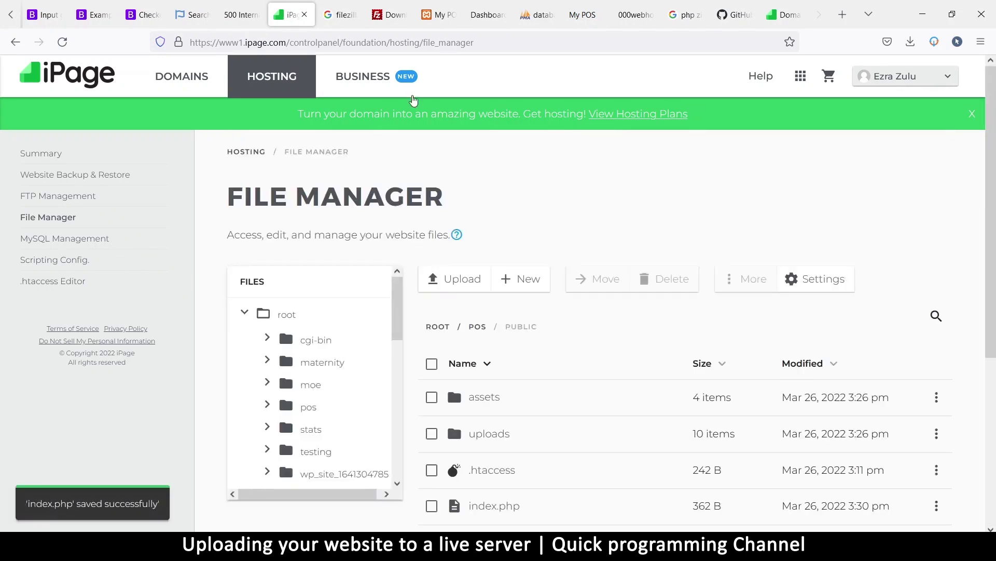
left_click(434, 16)
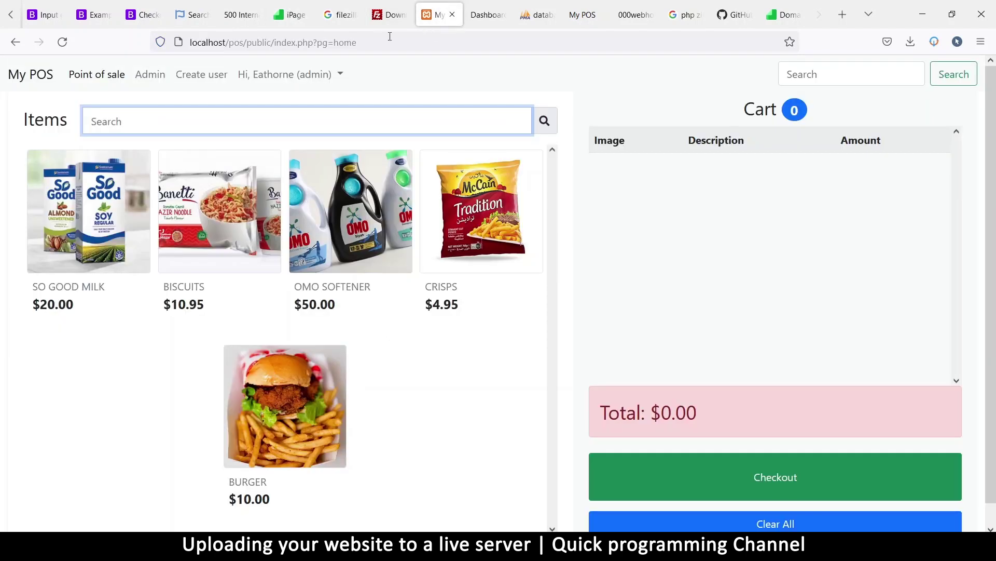
Step: Reload safetyapp.space to read the fatal stdClass-as-array error at Auth.php line 12
left_click(240, 14)
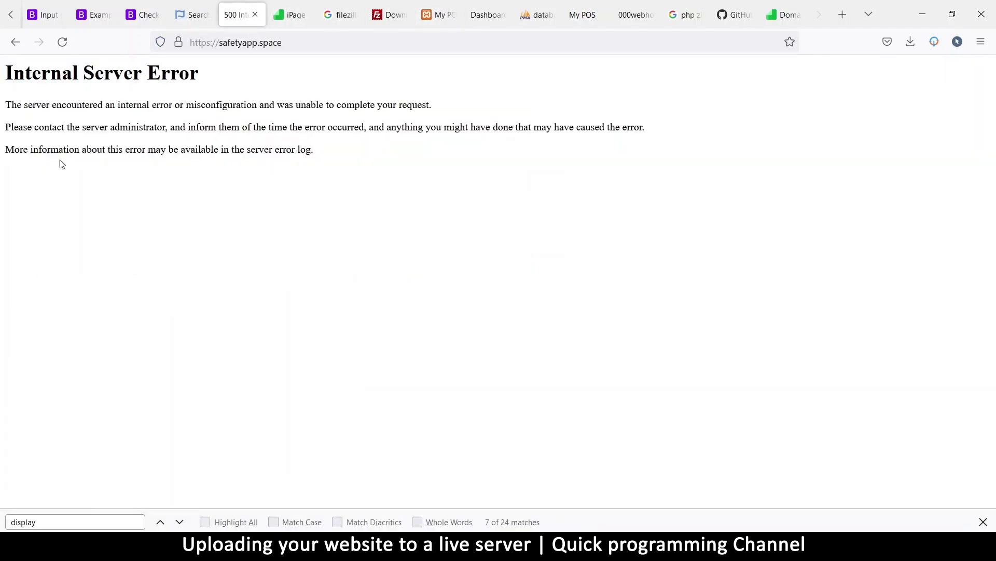
left_click_drag(51, 75, 200, 79)
left_click(208, 86)
left_click(63, 42)
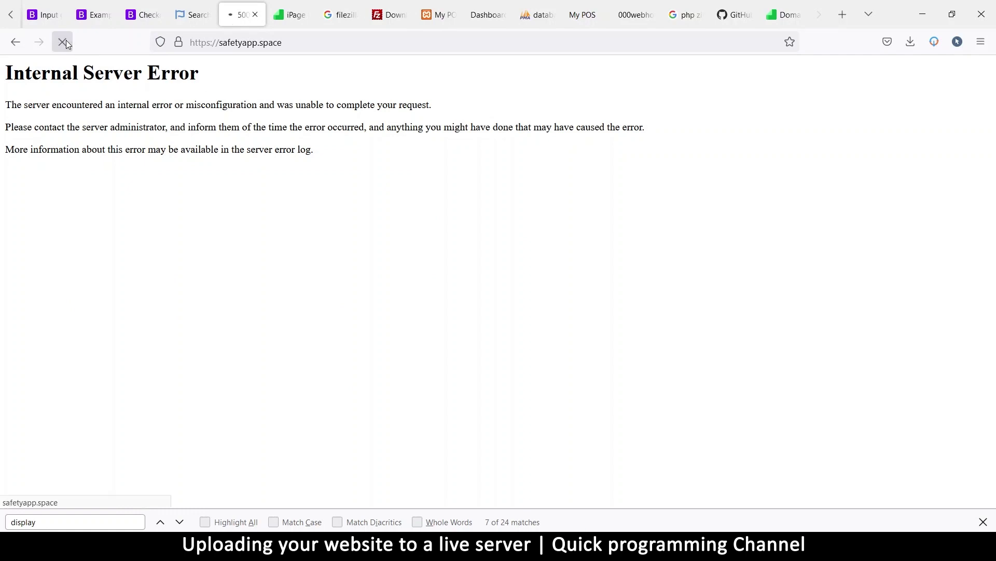
left_click_drag(516, 88, 5, 64)
left_click(124, 71)
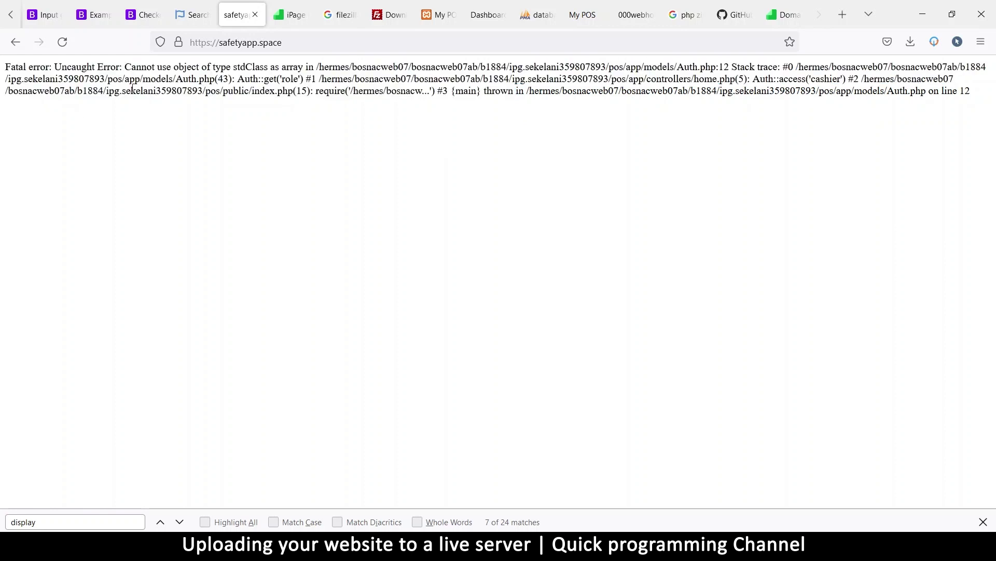
left_click_drag(127, 68, 991, 98)
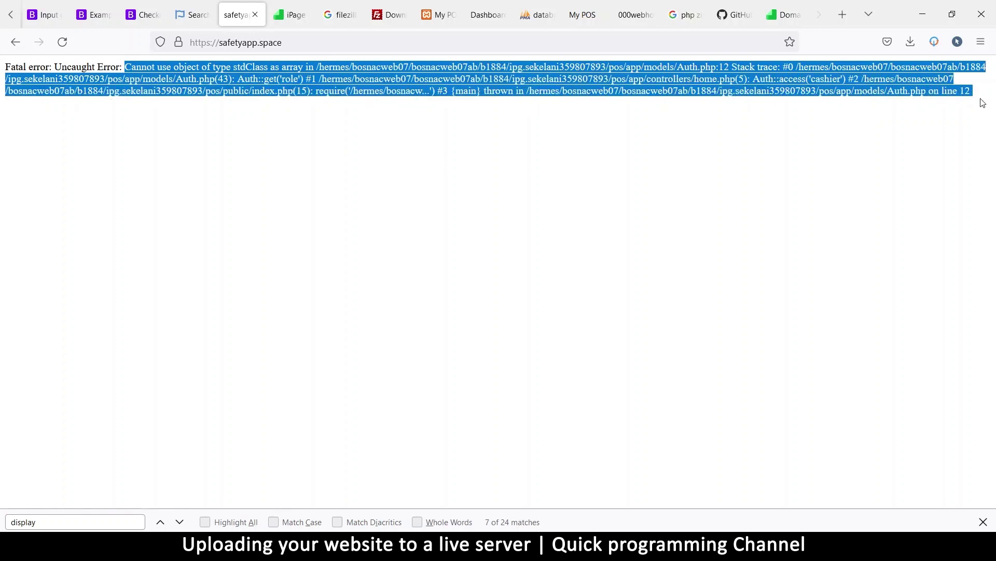
left_click(368, 76)
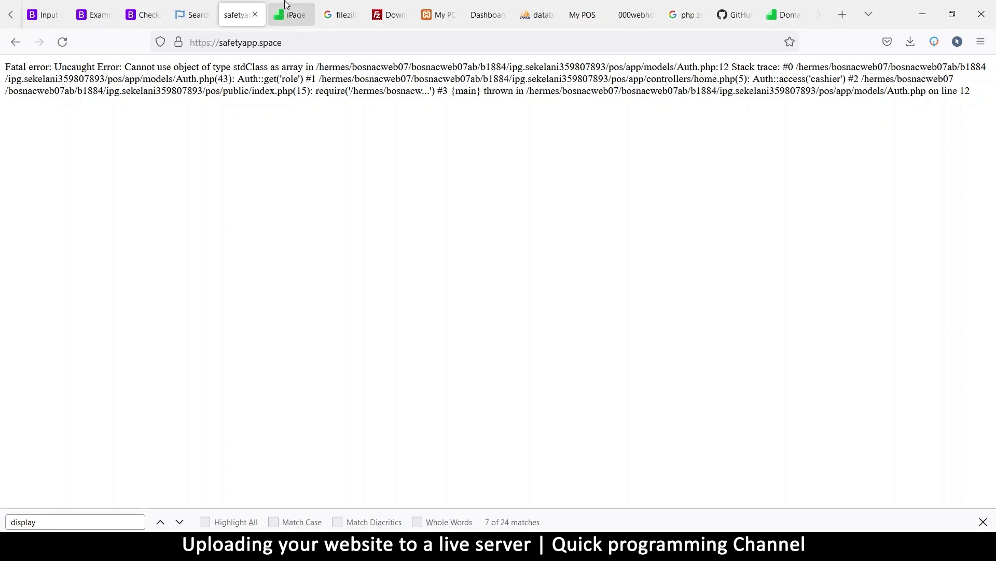
left_click(288, 9)
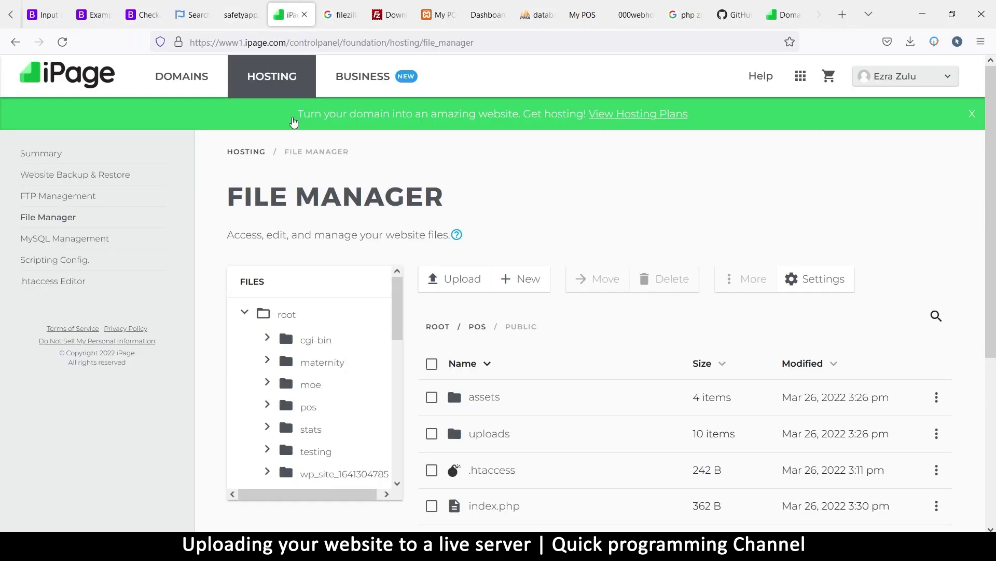
Step: Open MySQL Management from iPage's sidebar to view the account's 12 databases
scroll(491, 241, "down", 2)
scroll(493, 284, "up", 1)
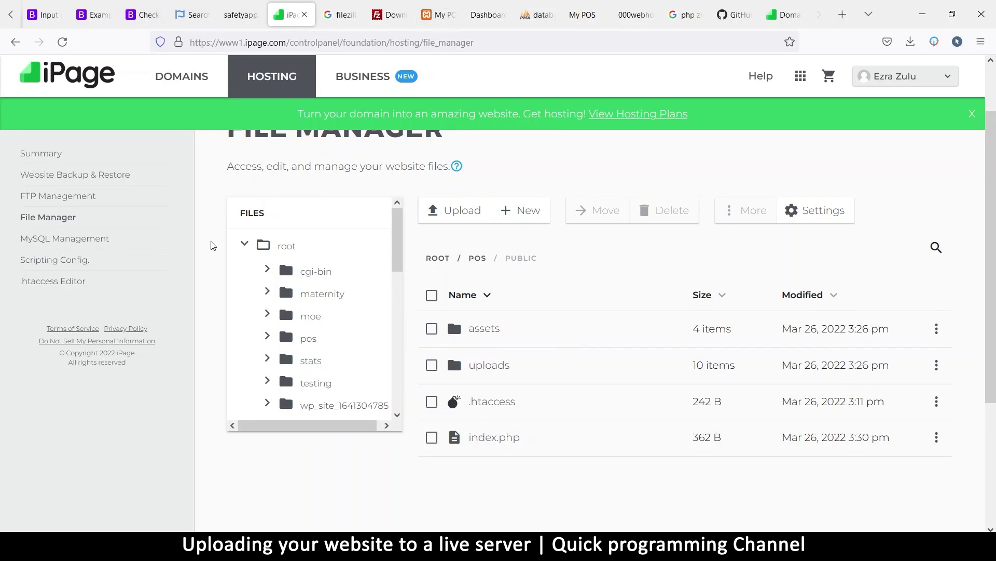
left_click(64, 239)
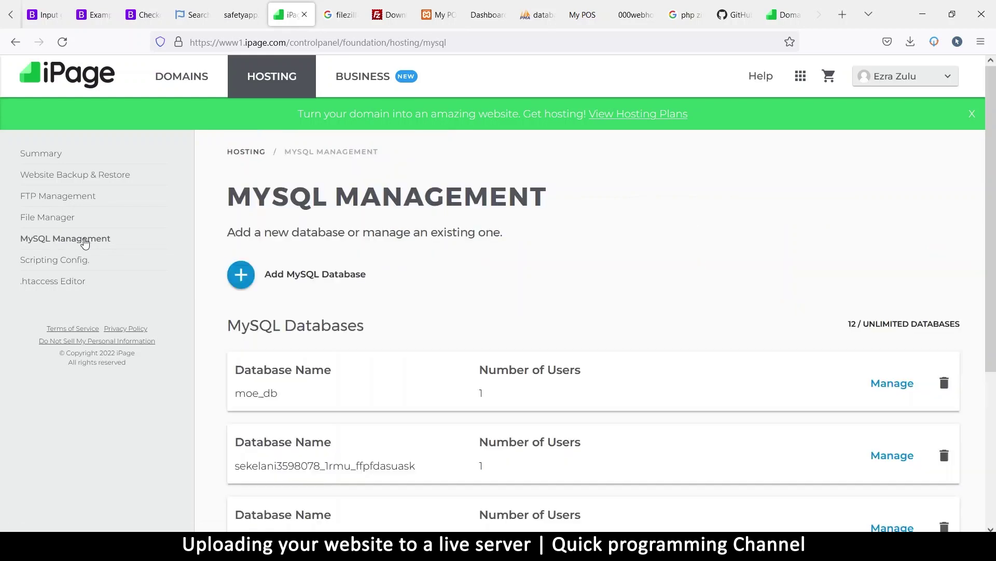
scroll(371, 300, "down", 1)
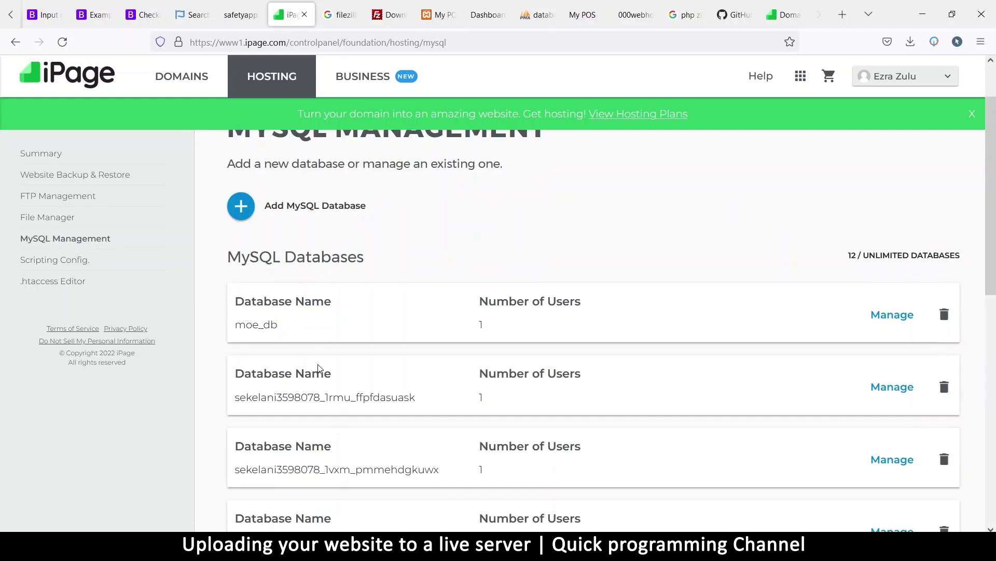
scroll(319, 369, "up", 1)
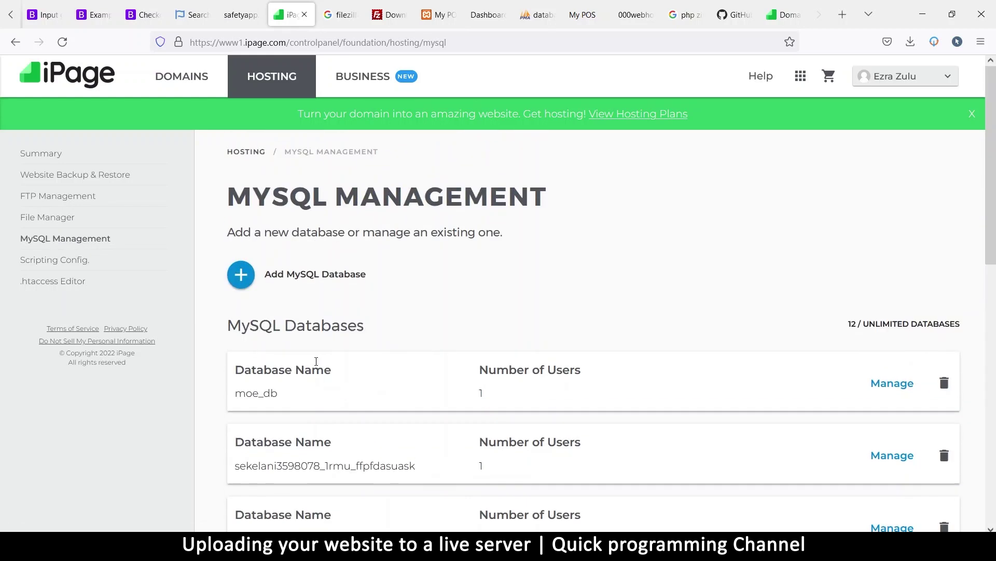
Step: Create the MySQL database pos_db and enter the username pointofsale
left_click(241, 275)
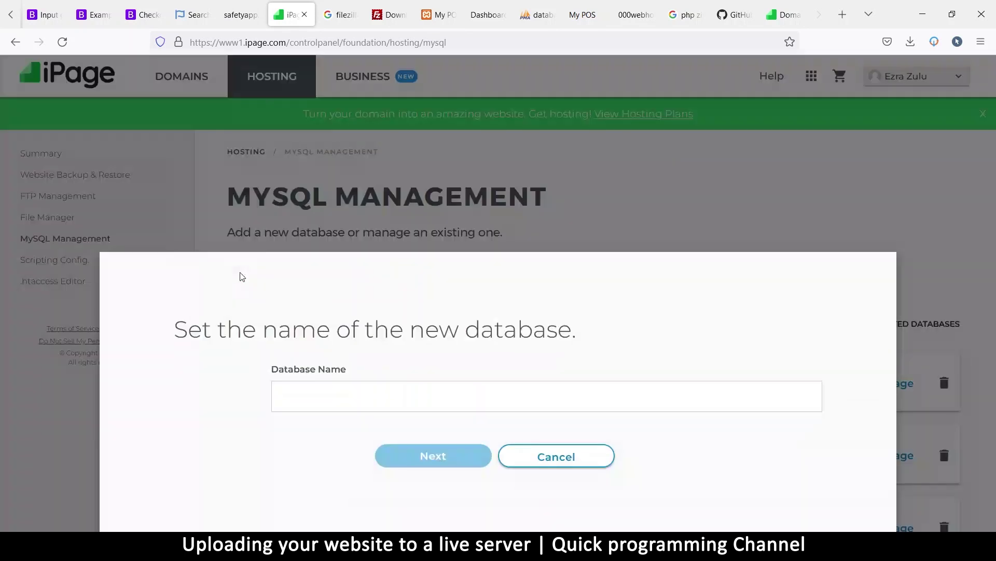
type("pos_db")
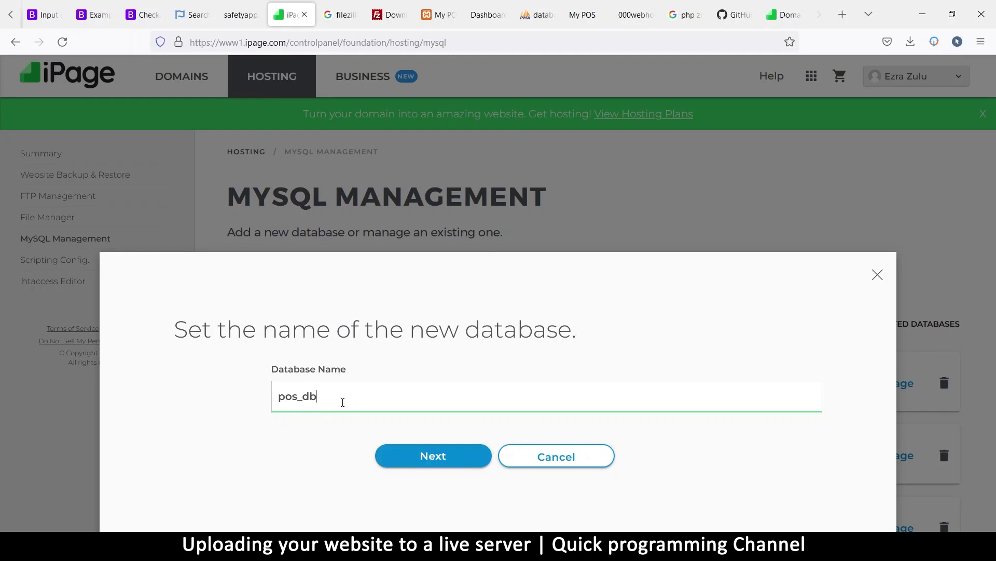
left_click(469, 451)
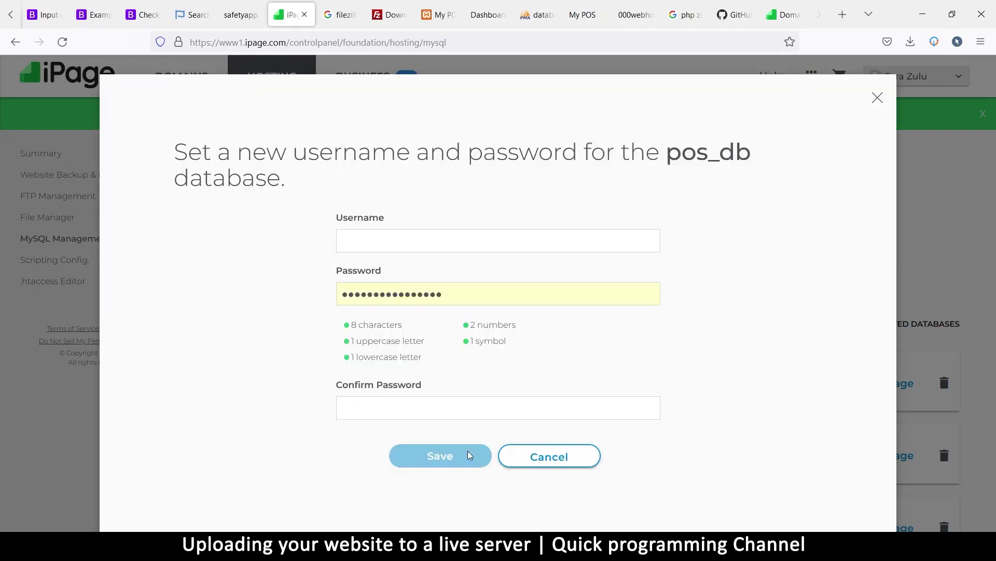
left_click_drag(663, 154, 779, 159)
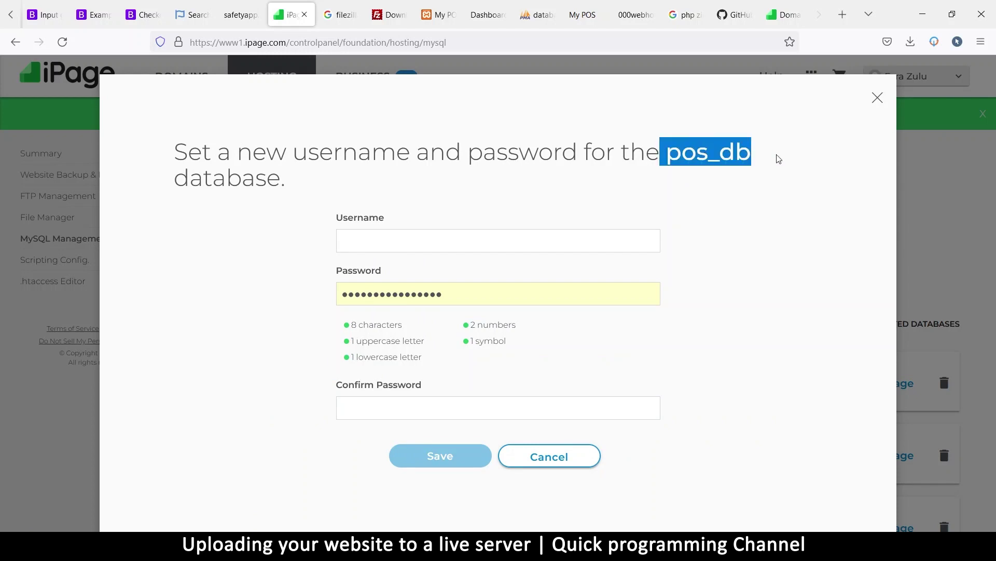
left_click(341, 240)
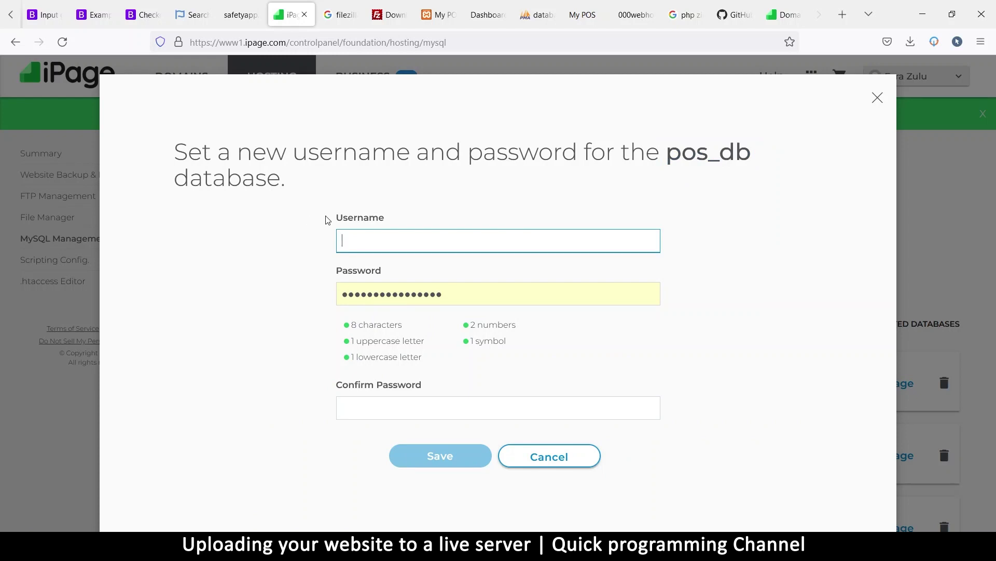
type("posi")
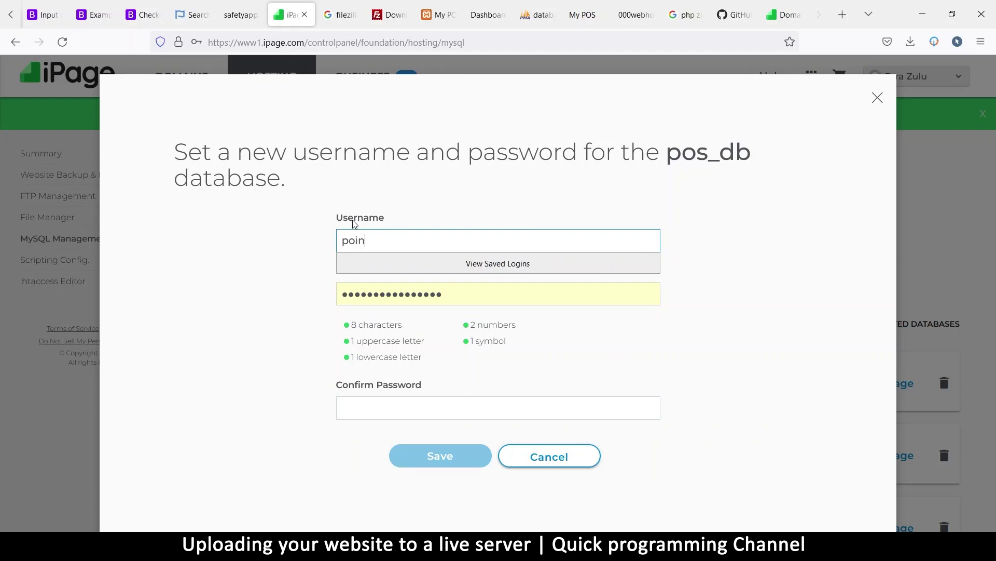
type("tofsale")
Step: Fill both password fields with a generated password and save the new database user
left_click(477, 294)
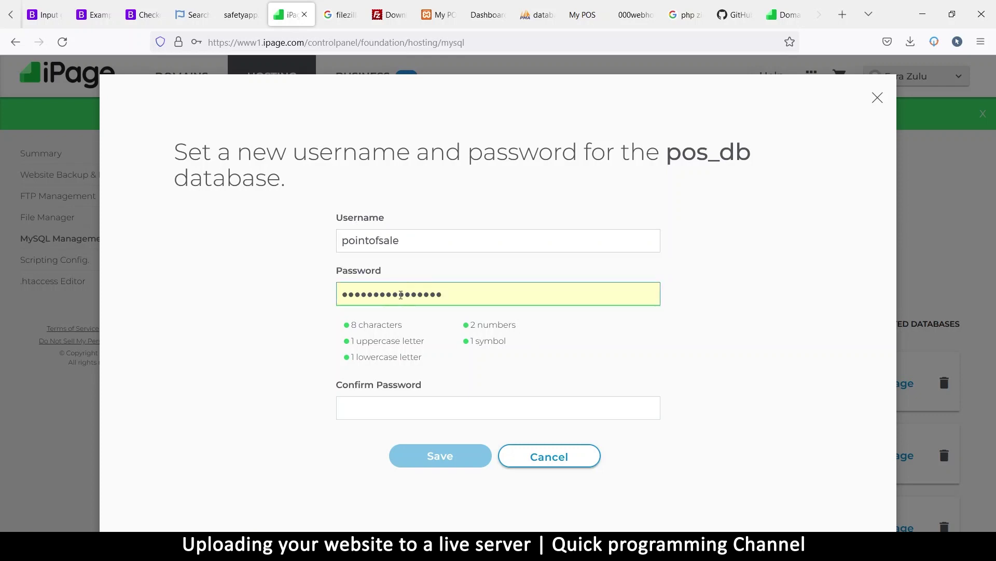
left_click(466, 404)
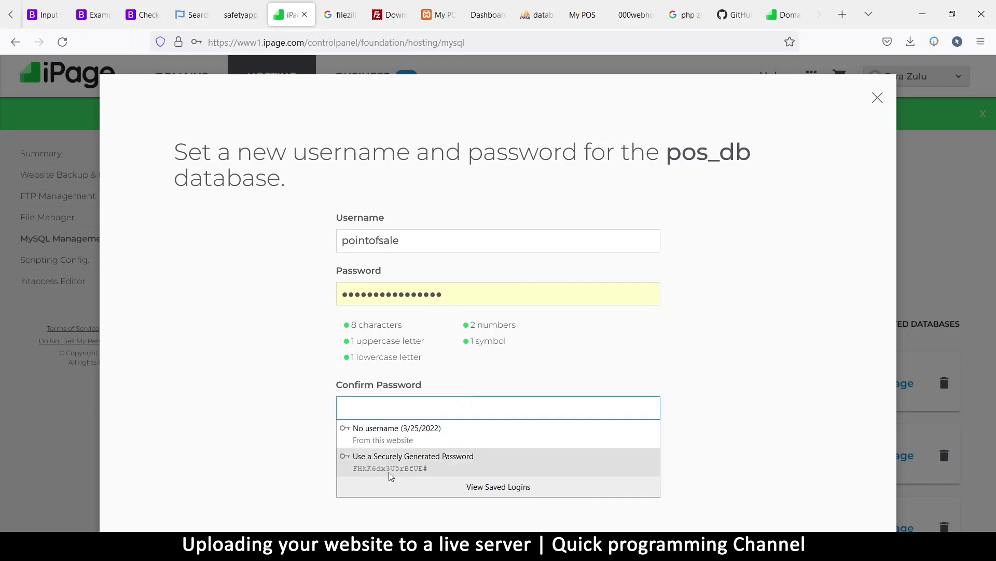
left_click(439, 461)
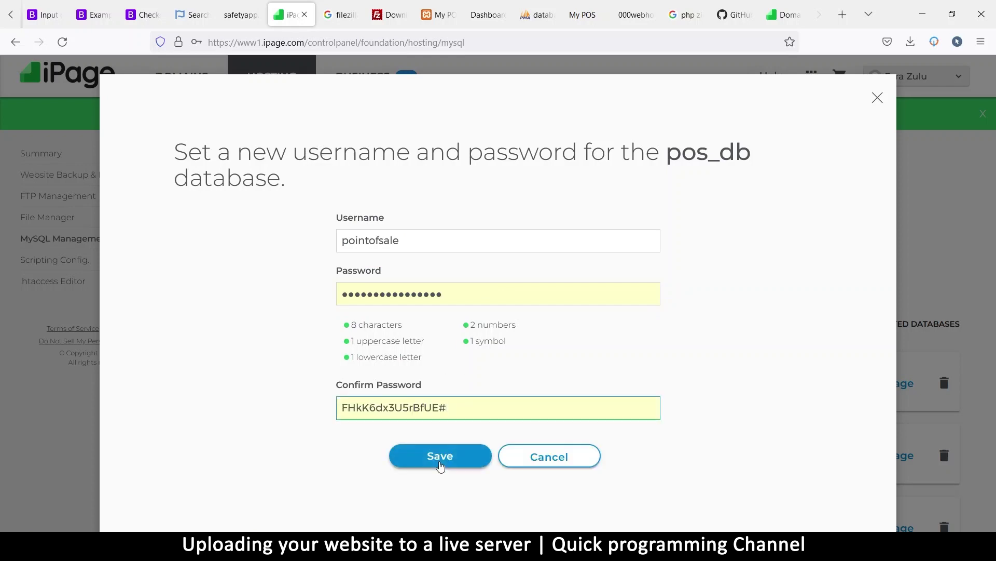
key("shift+Left")
key("shift+Left")
key("ctrl+a")
right_click(383, 408)
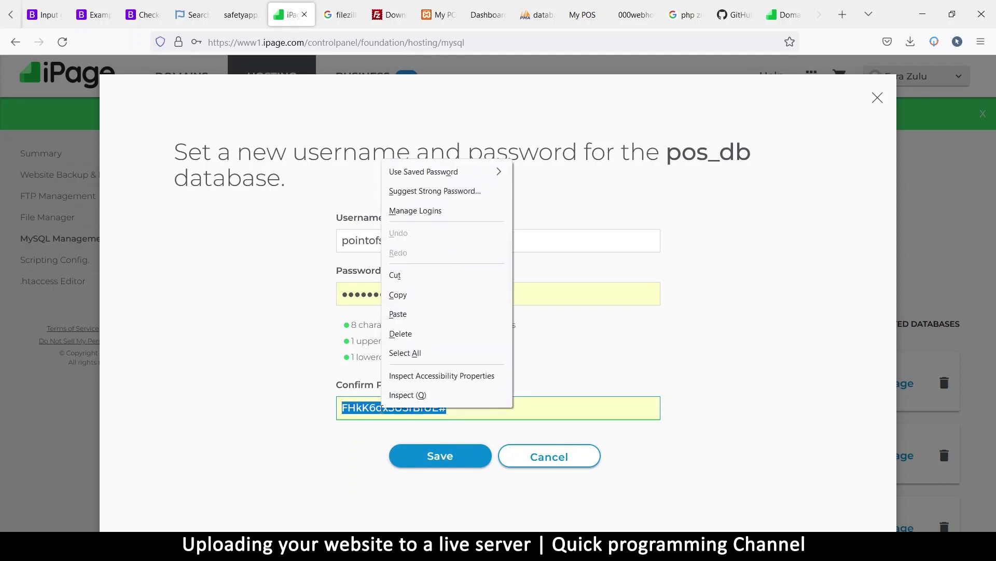
left_click(400, 293)
left_click_drag(447, 294, 286, 295)
right_click(367, 295)
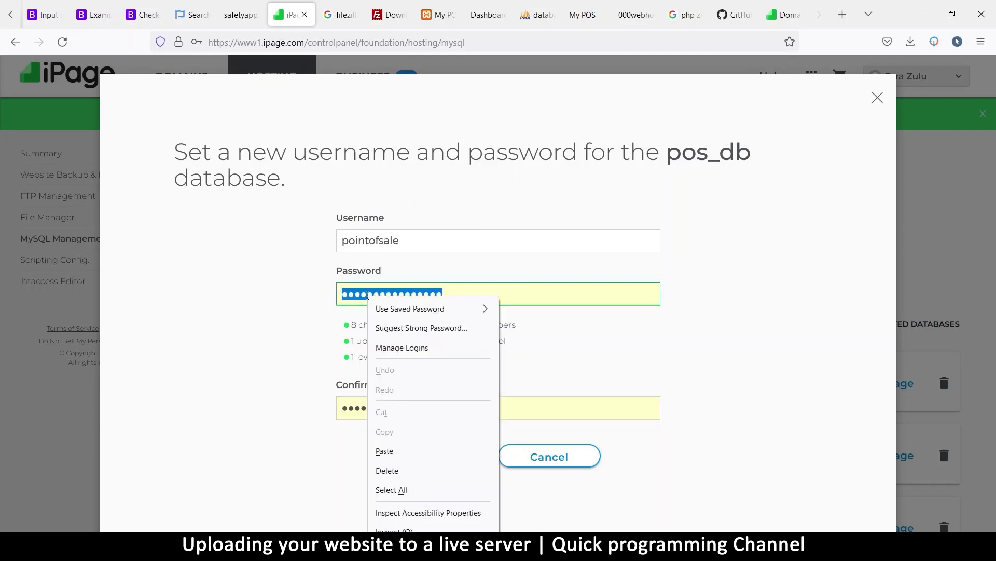
left_click(401, 450)
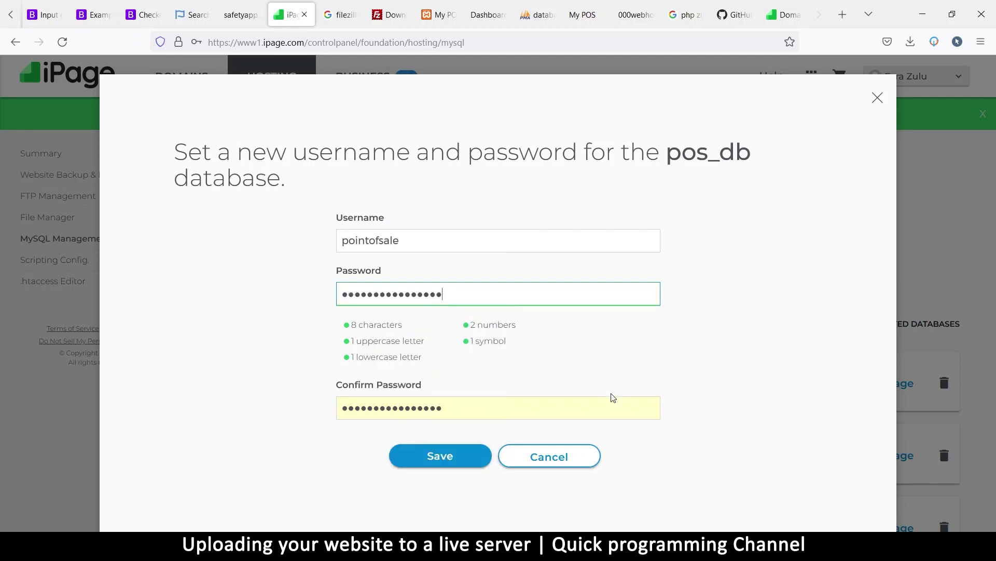
left_click(453, 458)
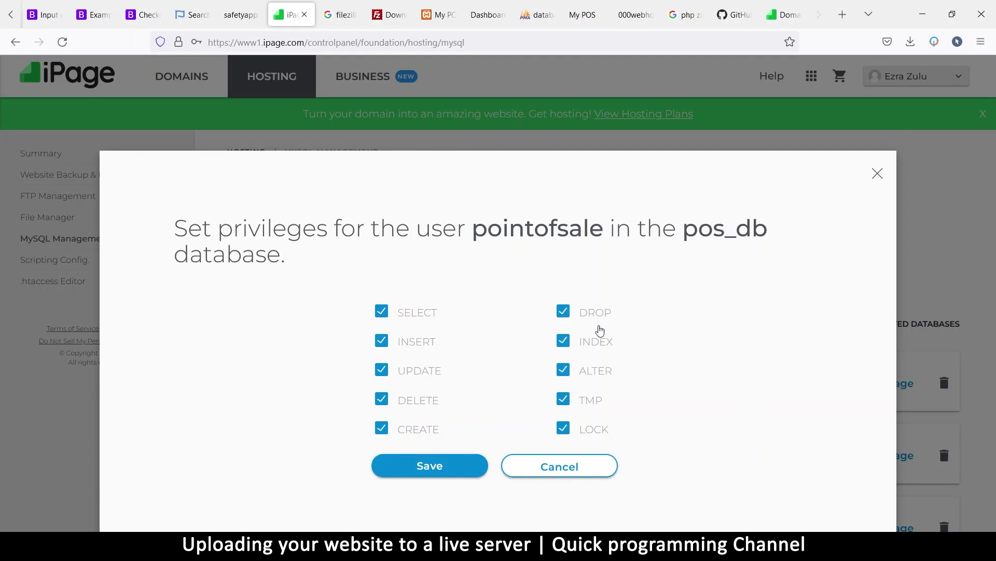
Step: Keep every privilege for pointofsale on pos_db, with DROP and ALTER back on, and save
left_click(565, 313)
left_click(564, 373)
left_click(564, 312)
left_click(564, 370)
left_click(422, 469)
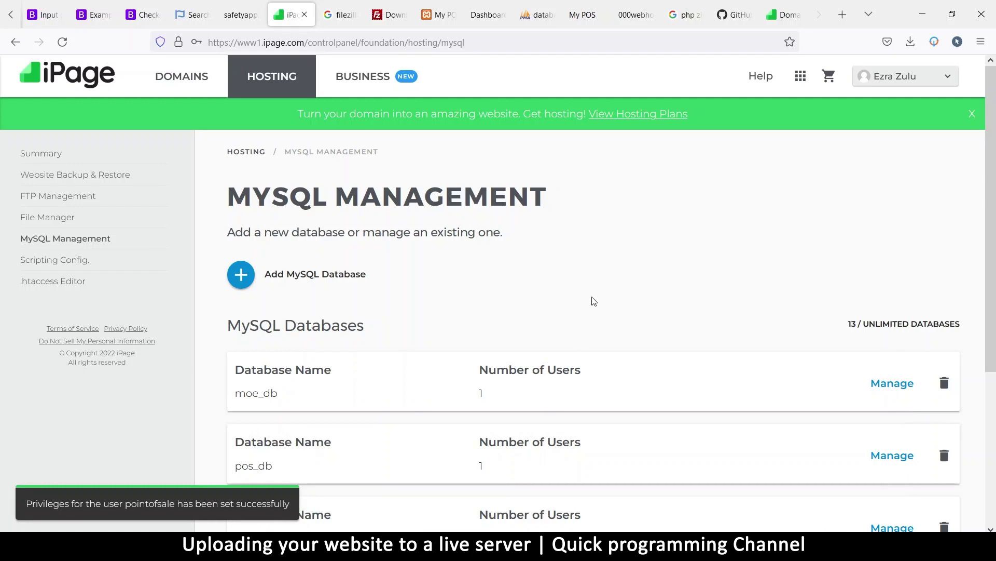
scroll(576, 280, "down", 3)
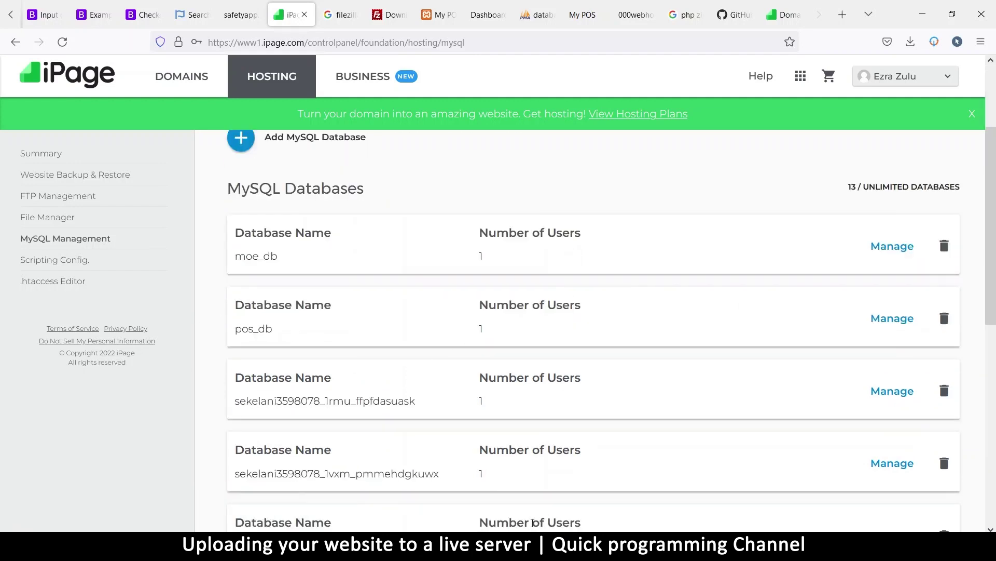
Step: Add a 'pas:' line with the pasted new database password and a 'dbname: pos_db' line to the notes
key("alt+Tab")
scroll(173, 323, "down", 4)
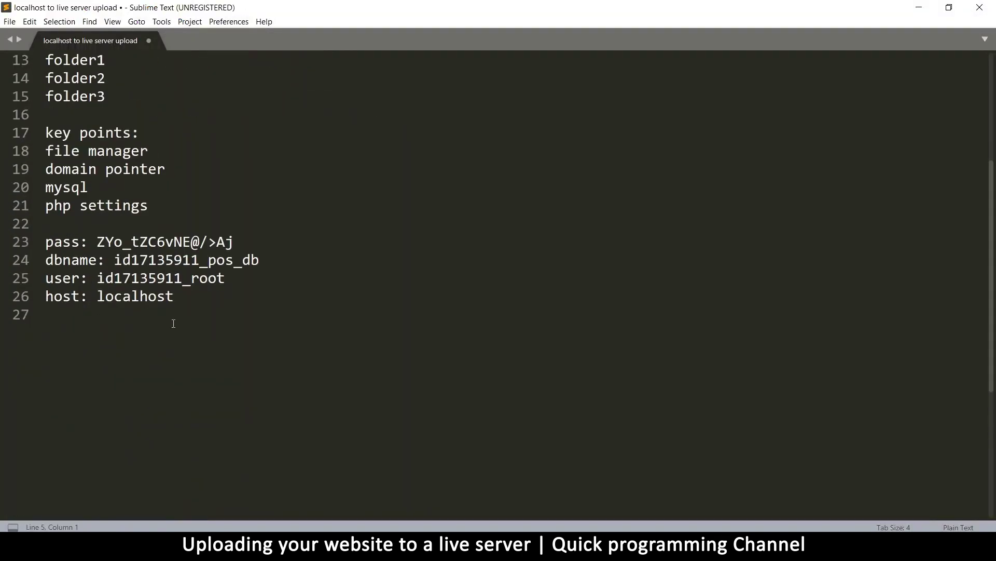
left_click(177, 297)
key("Return")
key("Return")
type("pas:")
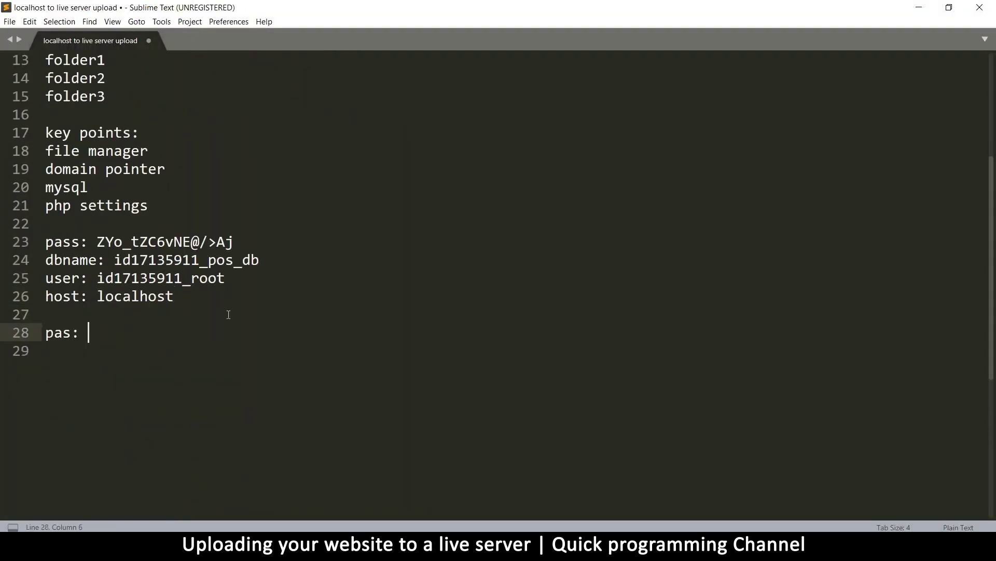
key("ctrl+v")
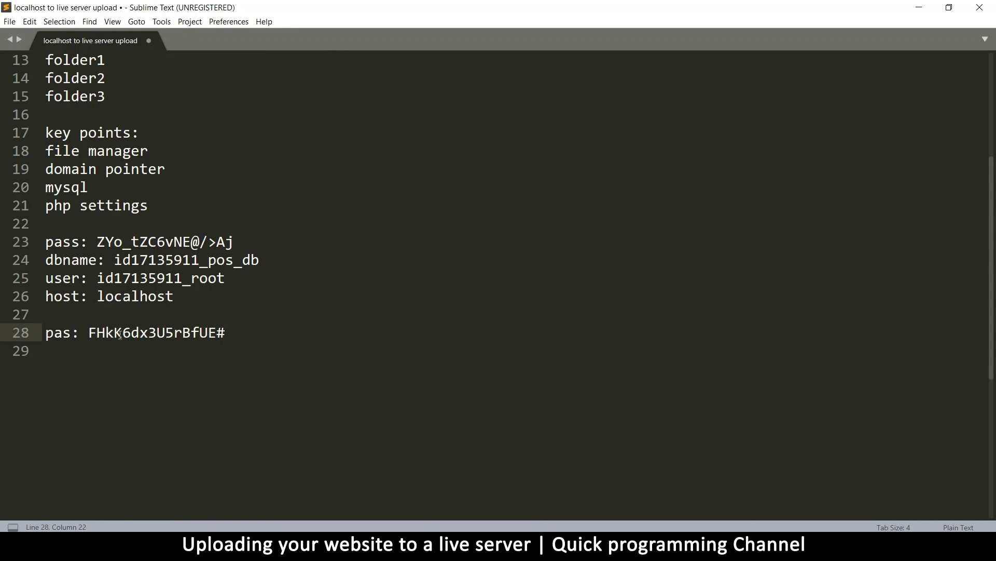
key("Return")
type("user:")
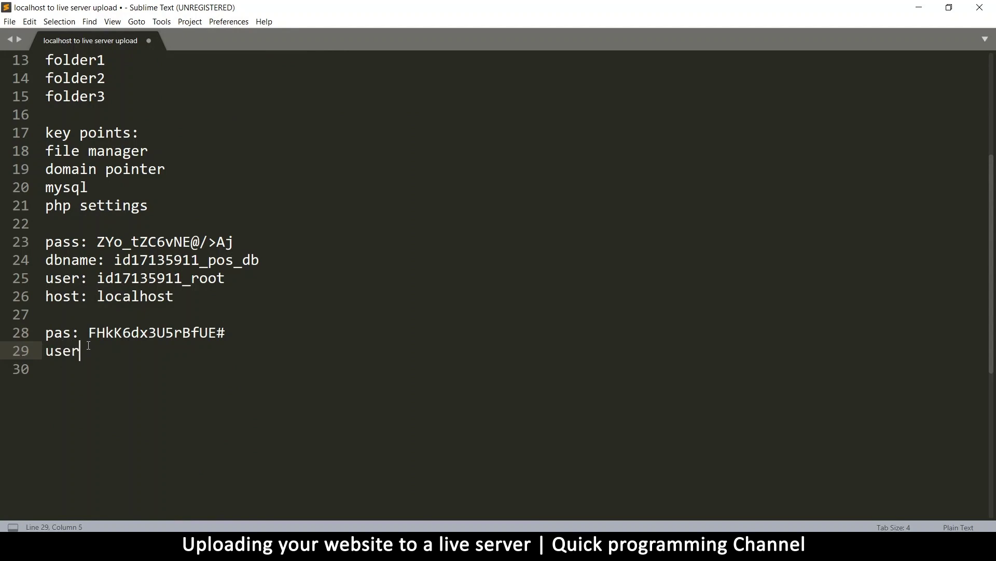
key("BackSpace")
key("BackSpace")
key("BackSpace")
key("BackSpace")
type("dbname: pos_db")
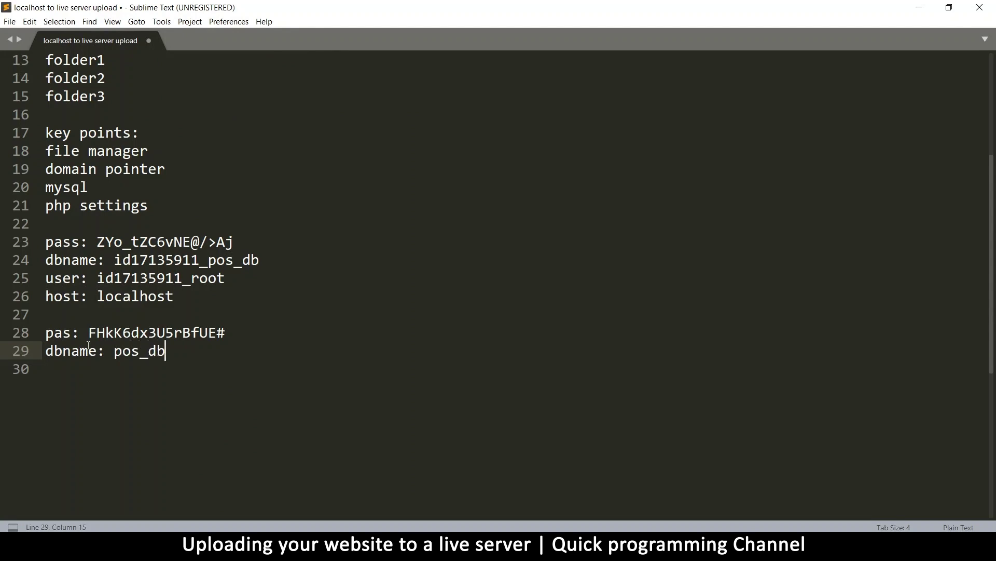
key("Return")
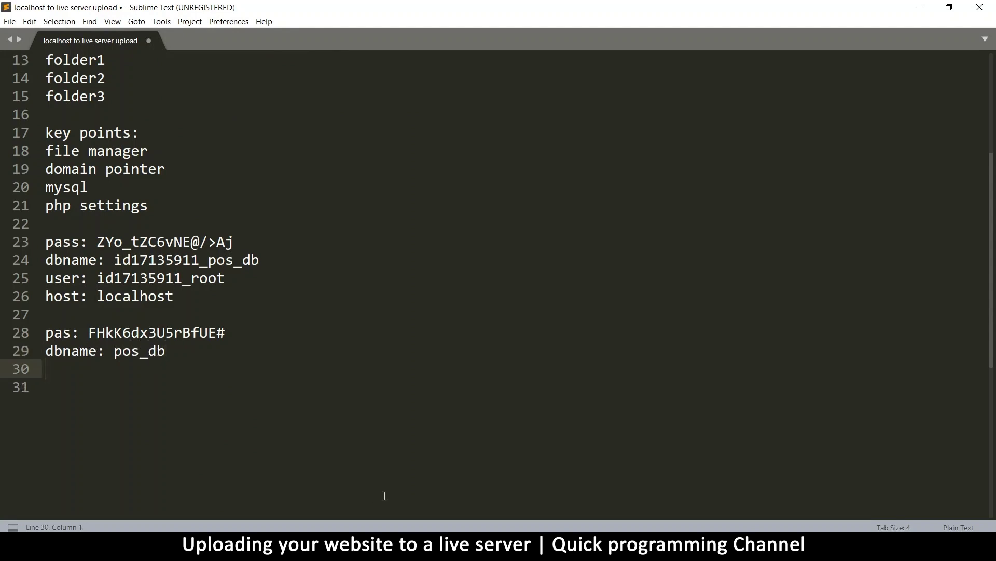
left_click(522, 487)
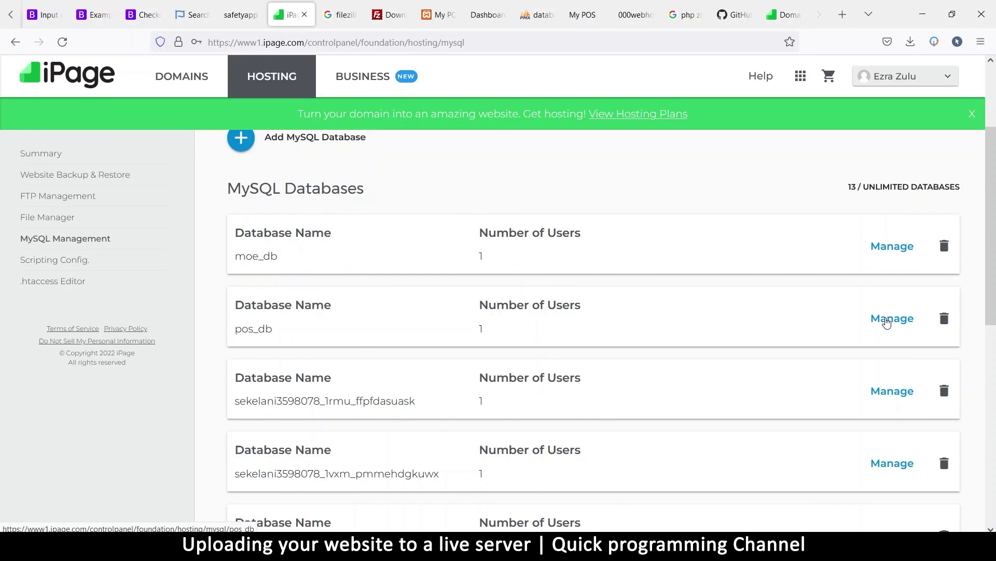
Step: Open pos_db's management page and record its server name as the 'host:' line in the notes
left_click(887, 322)
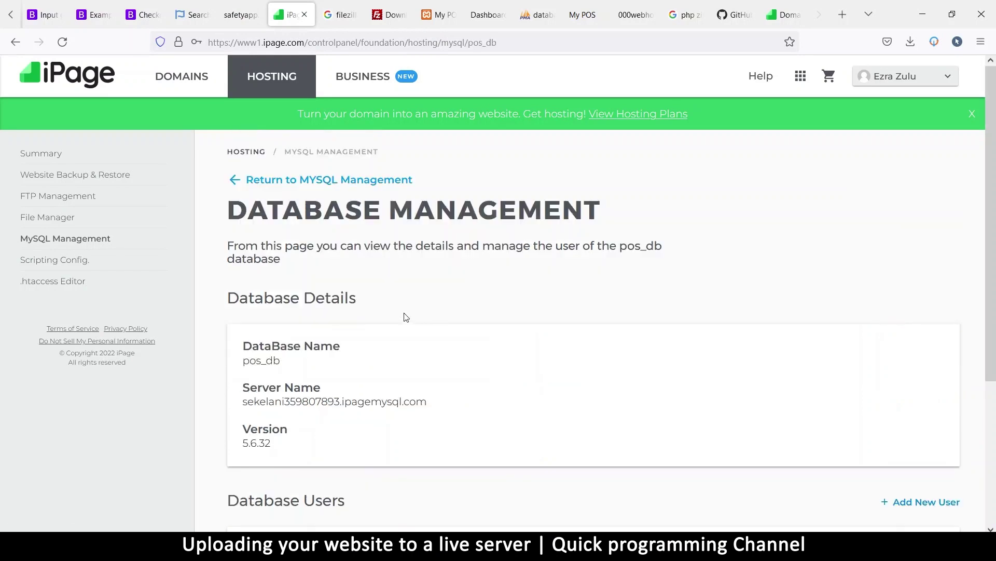
scroll(407, 316, "down", 3)
left_click_drag(243, 266, 427, 264)
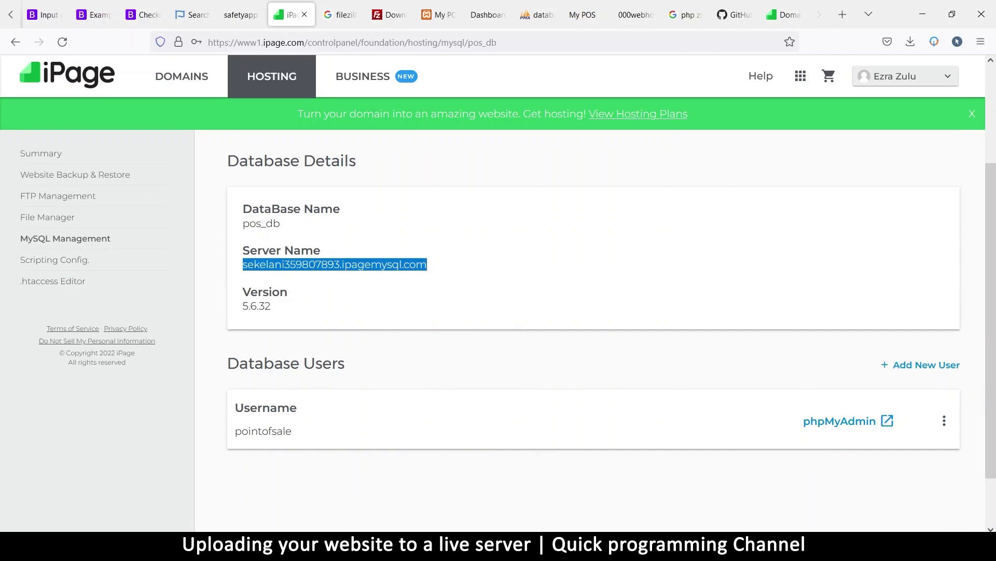
key("alt+Tab")
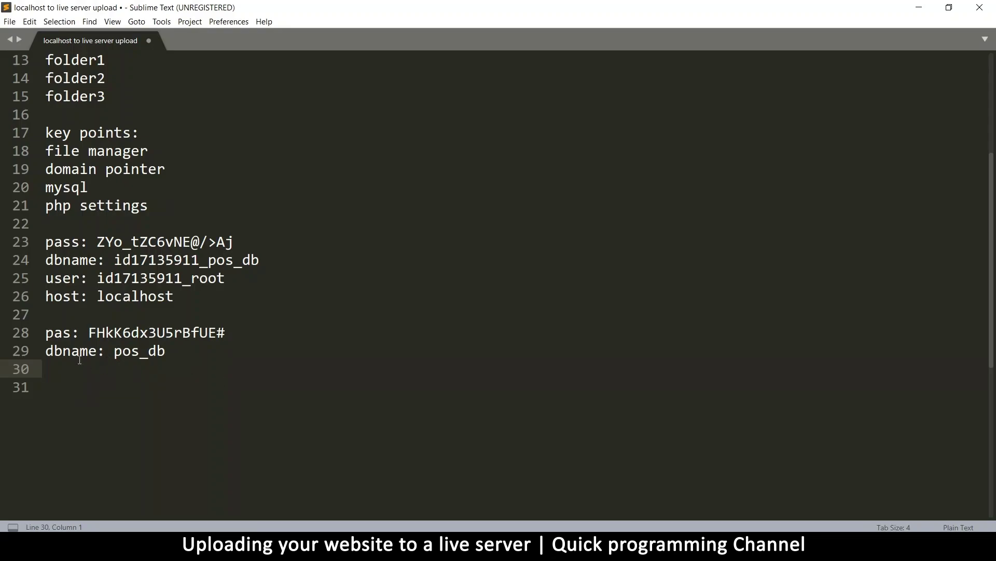
type("user:")
key("Return")
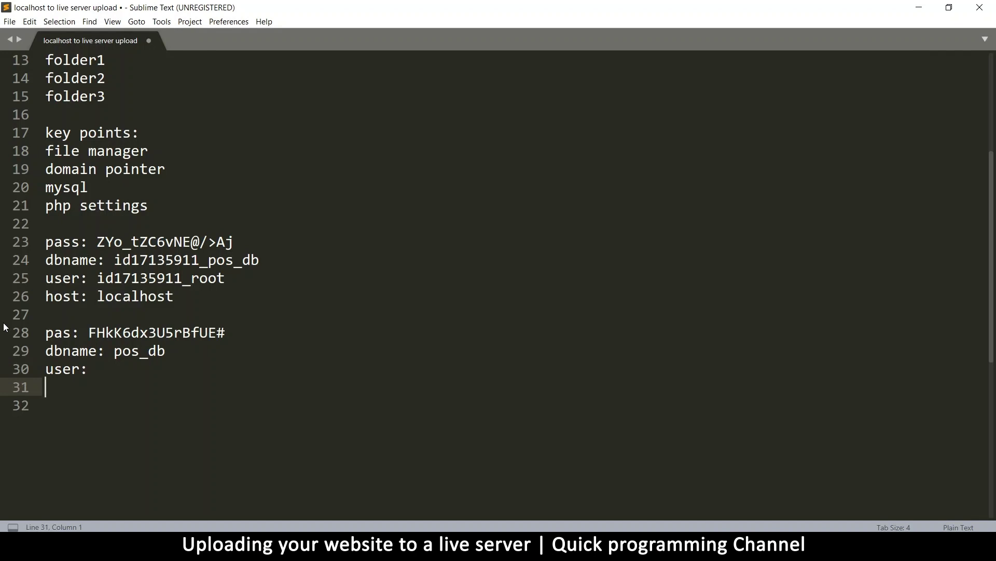
type("server")
key("BackSpace")
key("BackSpace")
key("BackSpace")
key("BackSpace")
key("BackSpace")
key("BackSpace")
type("host:")
key("ctrl+v")
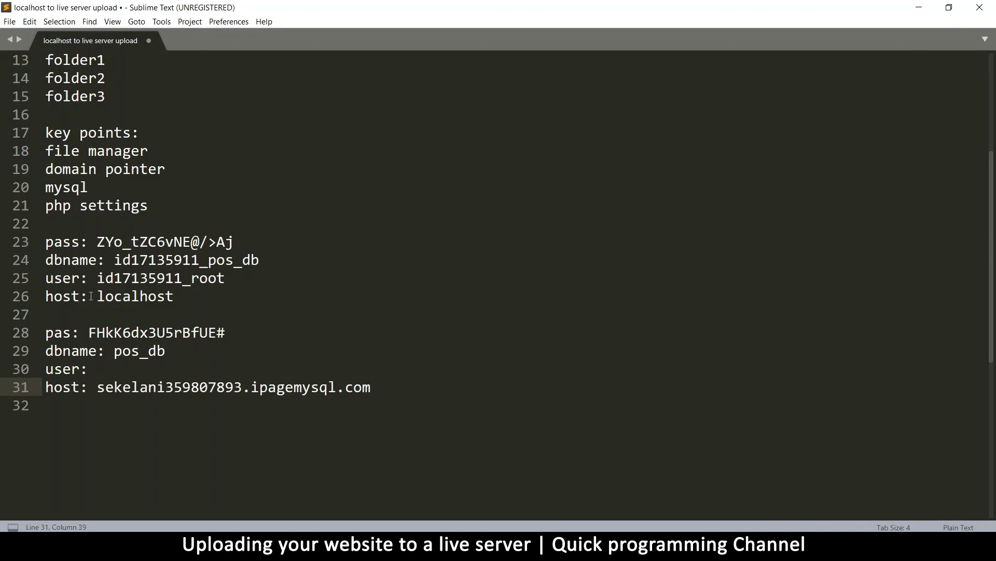
Step: Copy the database username pointofsale from iPage into the notes' 'user' line
left_click_drag(97, 297, 165, 297)
mouse_move(477, 551)
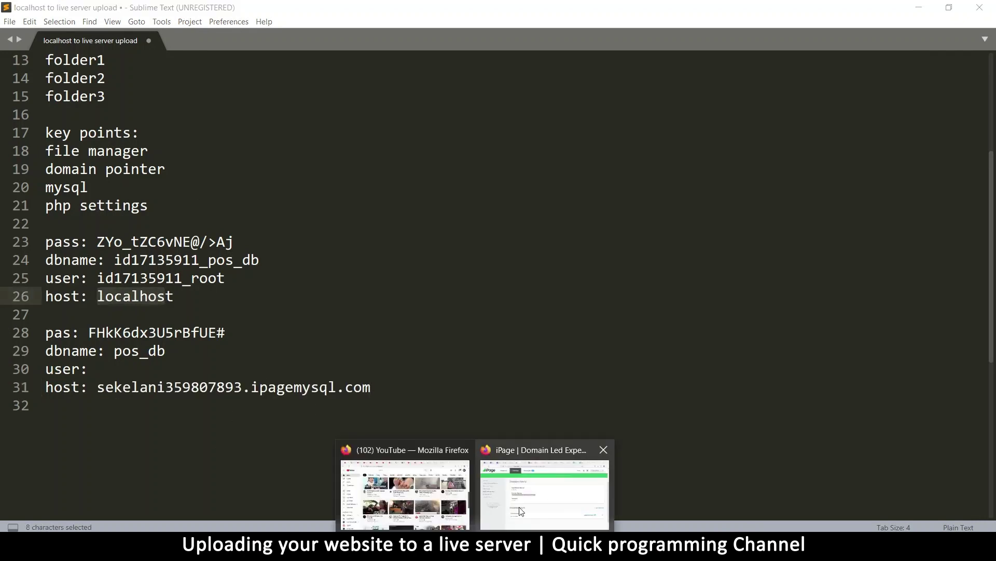
left_click(545, 478)
left_click_drag(296, 437, 237, 434)
key("ctrl+c")
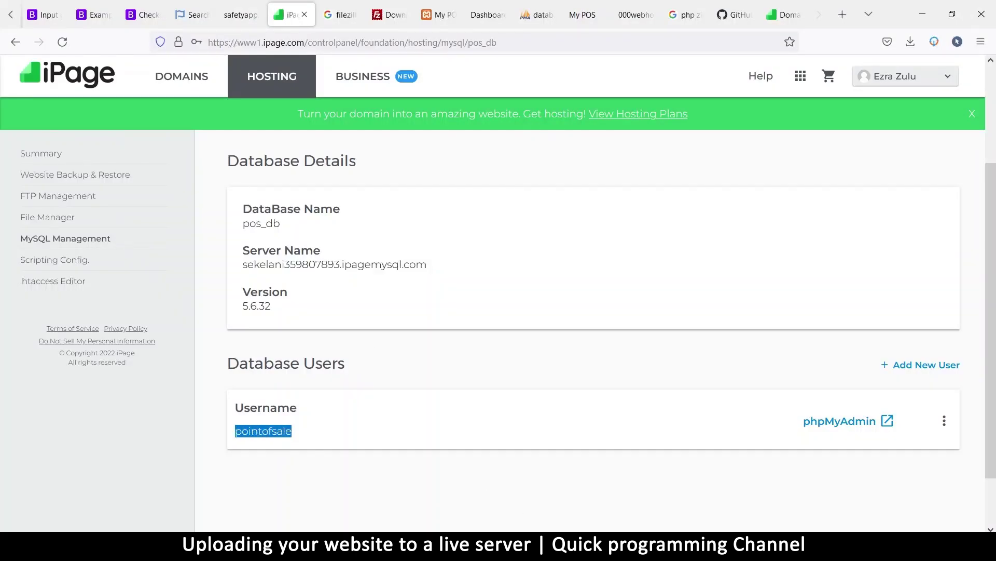
key("alt+Tab")
left_click(100, 364)
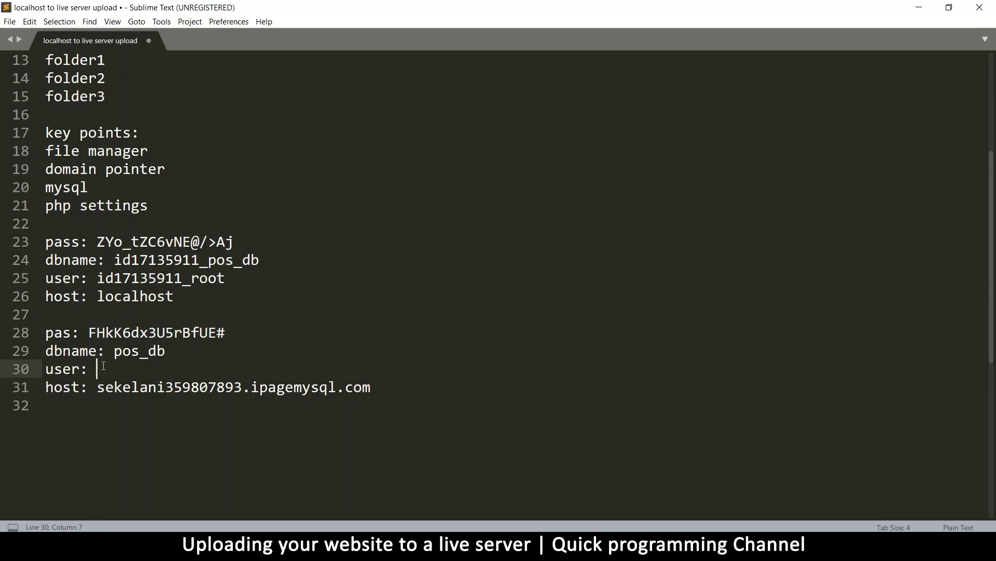
key("ctrl+v")
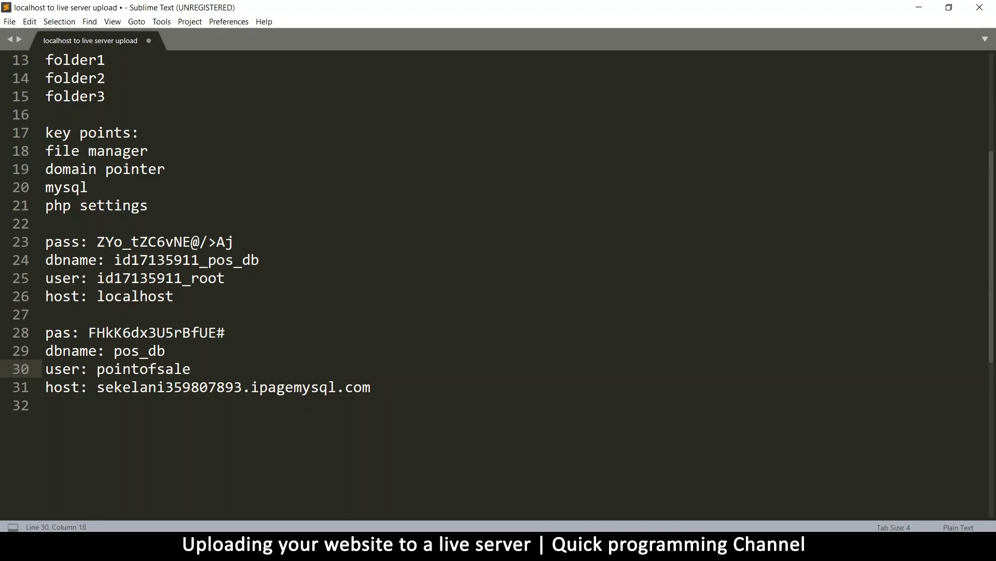
mouse_move(475, 548)
left_click(516, 470)
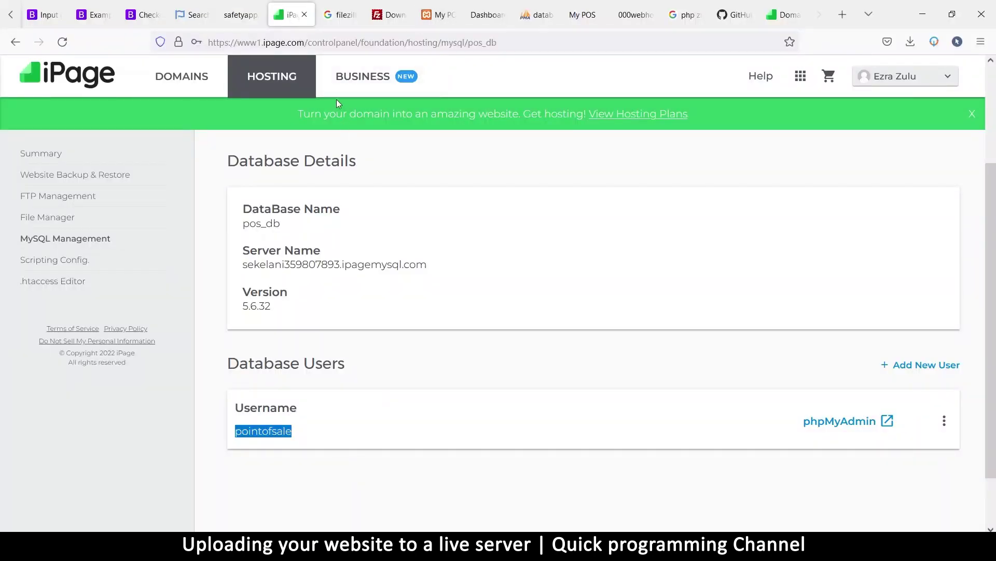
Step: Open pos/app/core/database.php for editing in the iPage file manager
left_click(63, 217)
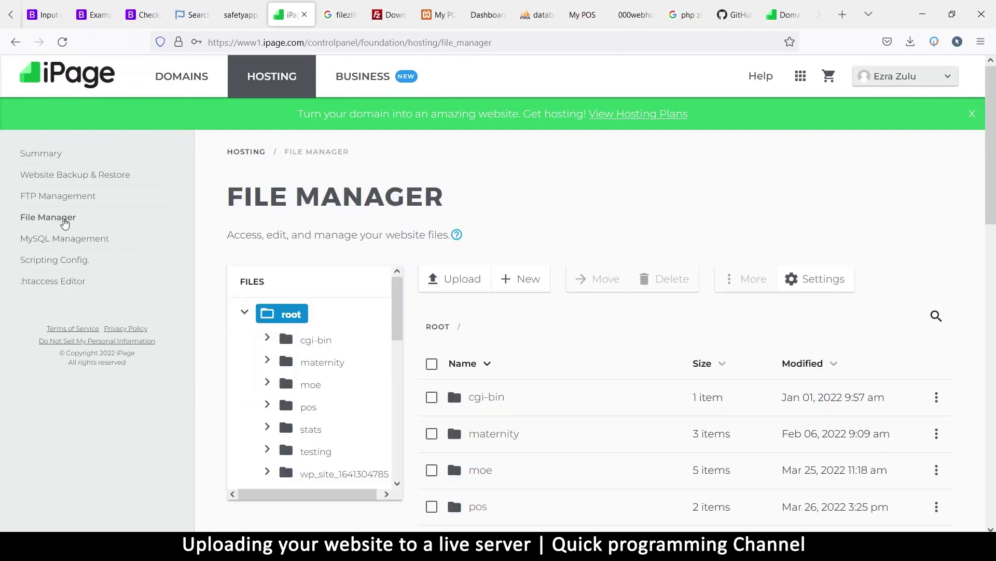
left_click(292, 410)
left_click(267, 404)
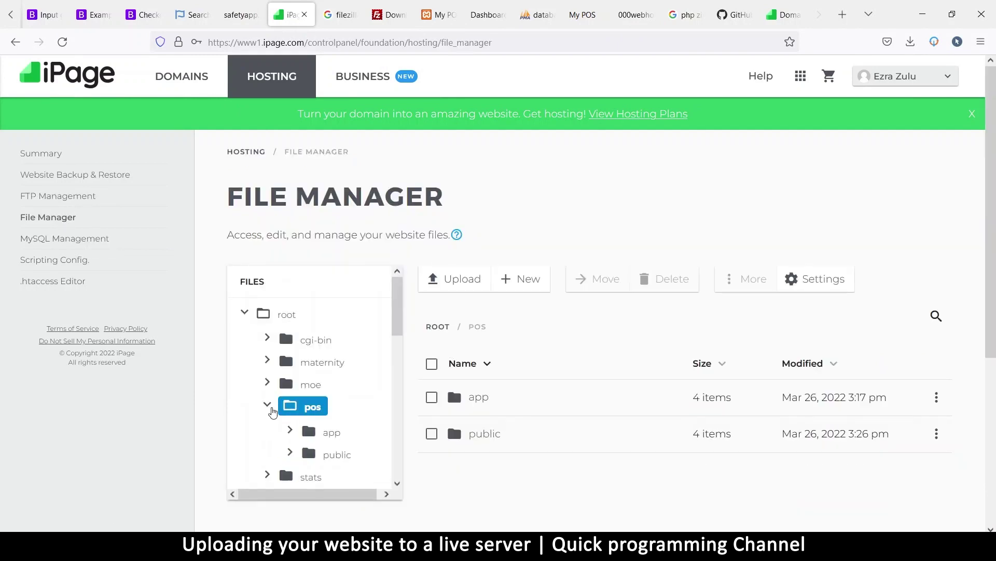
left_click(294, 432)
scroll(315, 410, "down", 3)
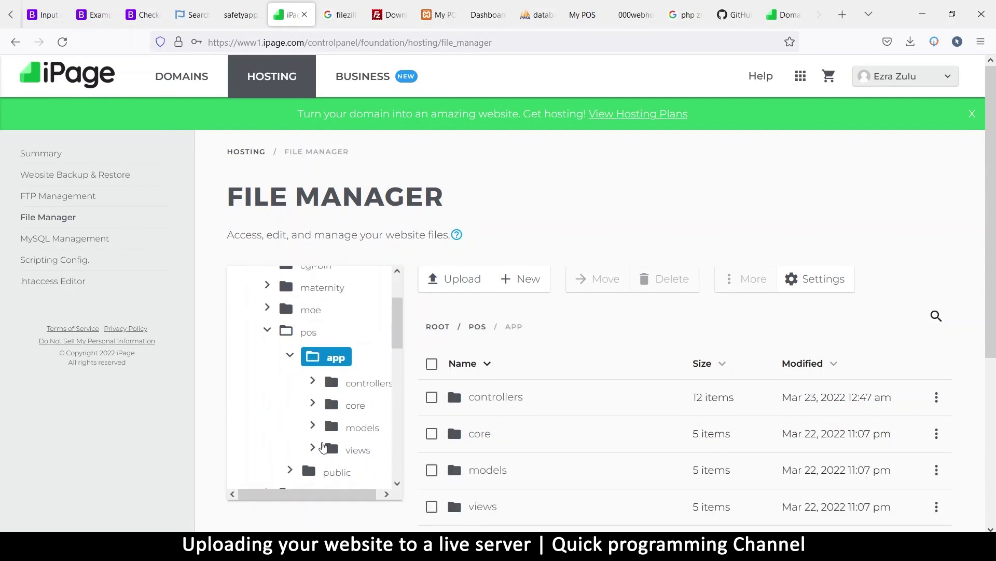
left_click(314, 406)
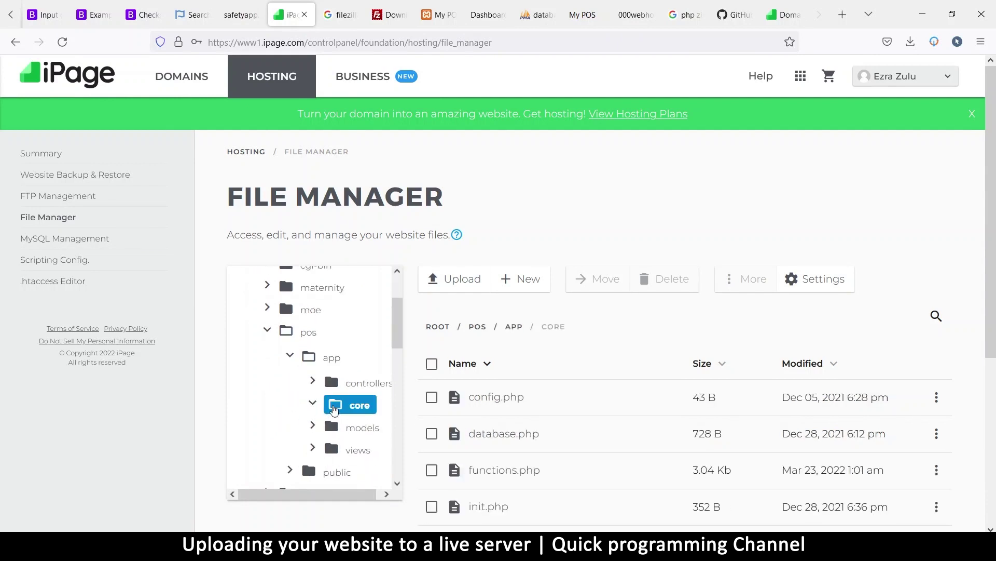
left_click(490, 441)
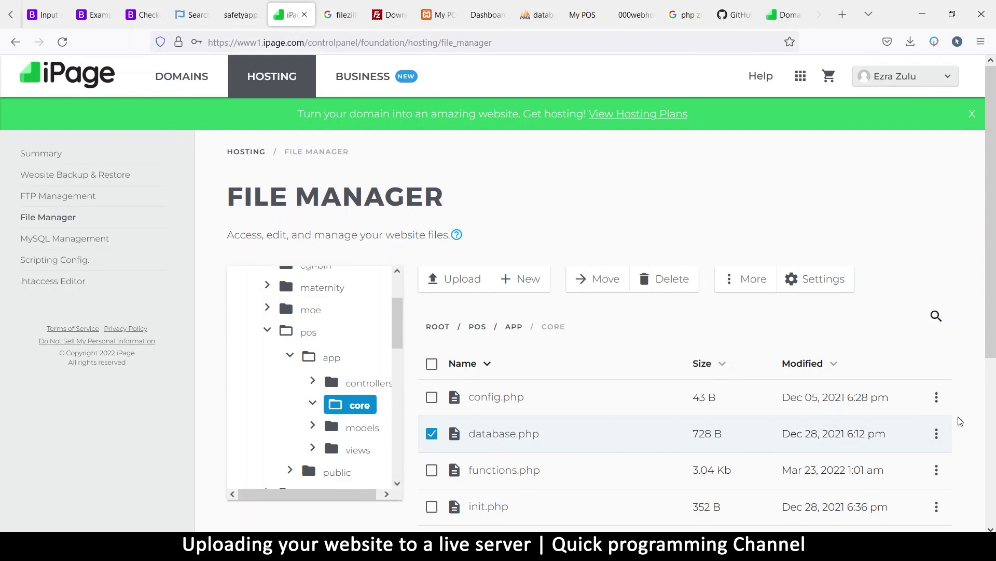
left_click(937, 435)
left_click(859, 267)
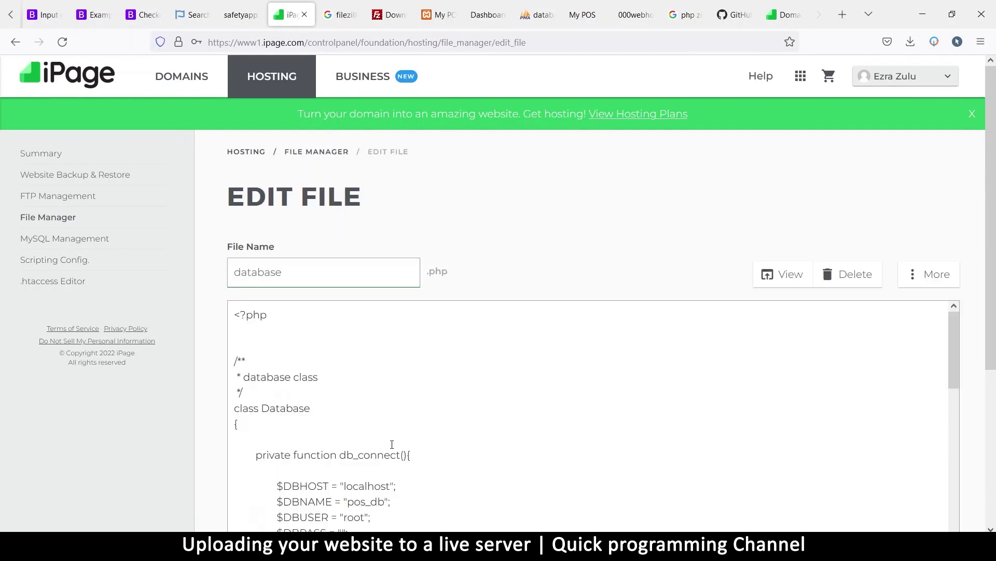
scroll(392, 443, "down", 3)
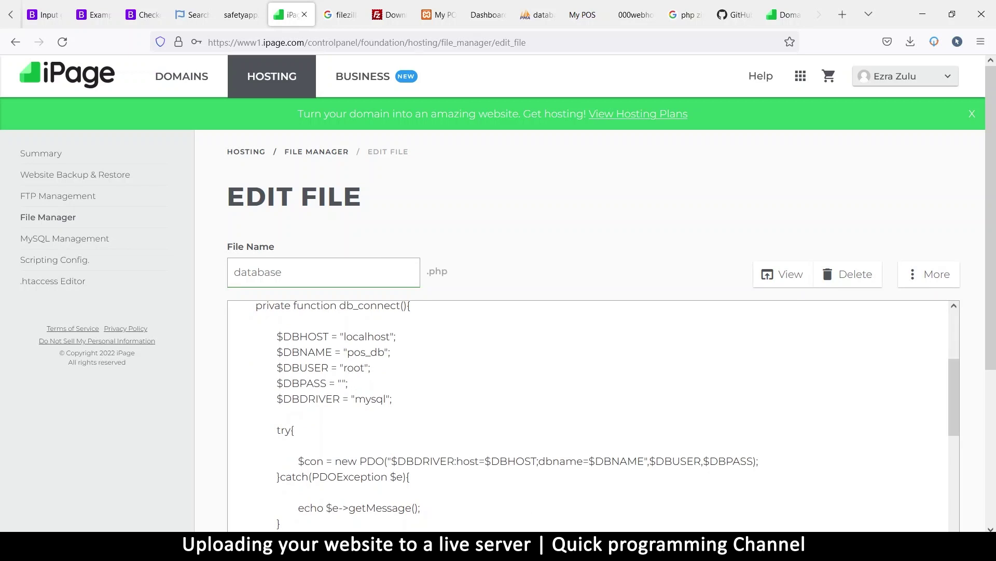
Step: Paste the live credentials into database.php, setting DBUSER to pointofsale and DBPASS to the new password
key("alt+Tab")
key("alt+Tab")
left_click_drag(346, 335, 390, 336)
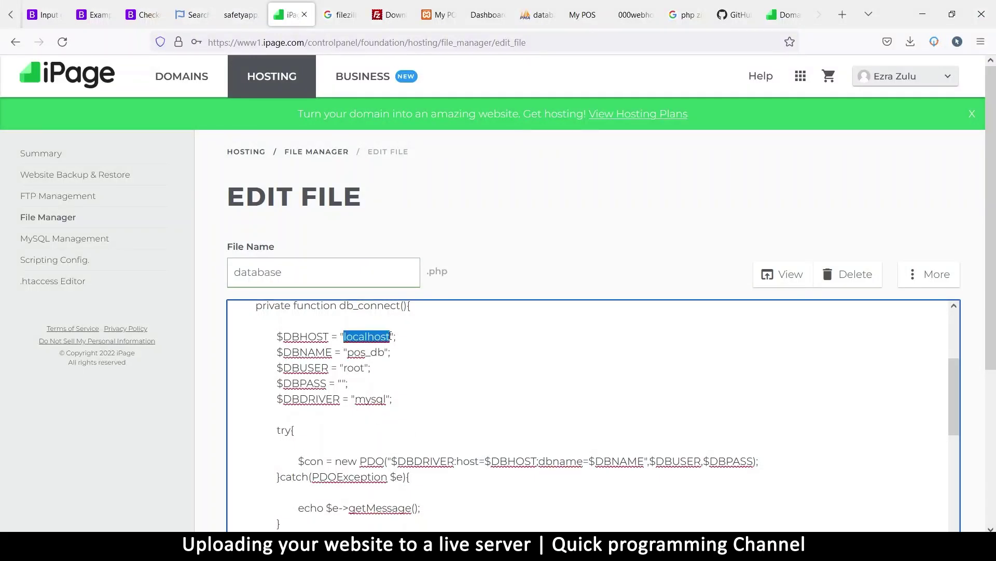
key("ctrl+v")
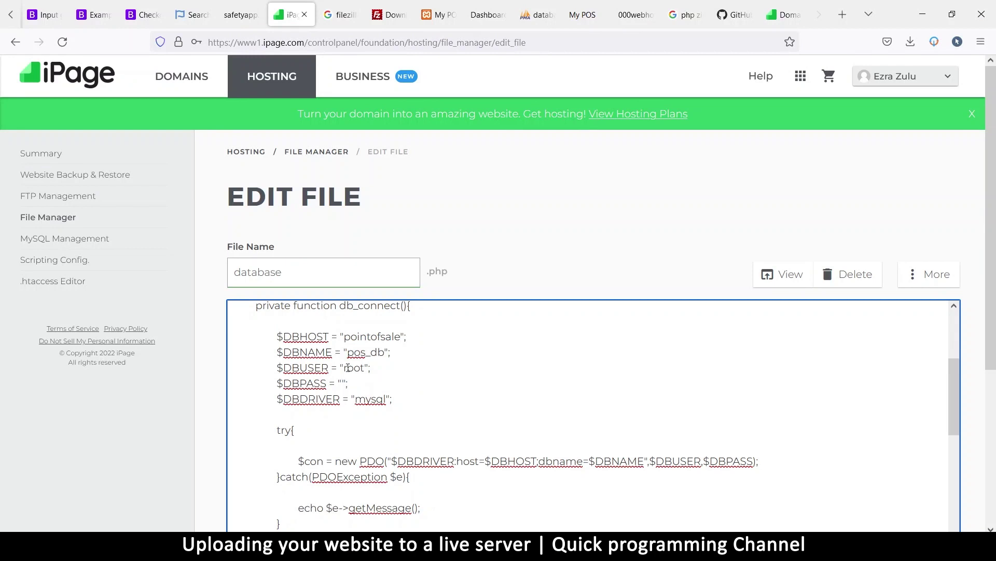
left_click_drag(354, 367, 366, 367)
key("ctrl+v")
key("alt+Tab")
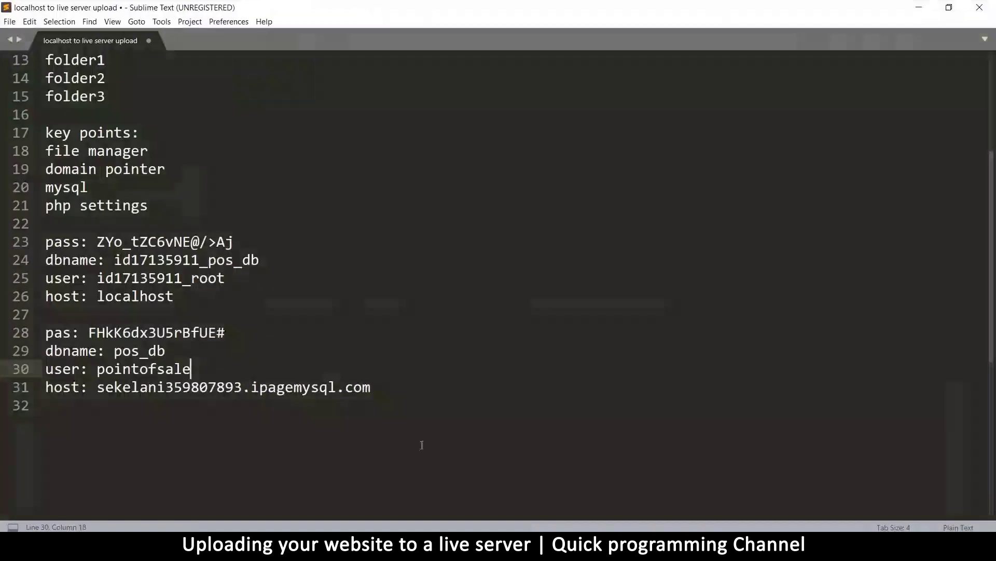
left_click_drag(90, 331, 238, 328)
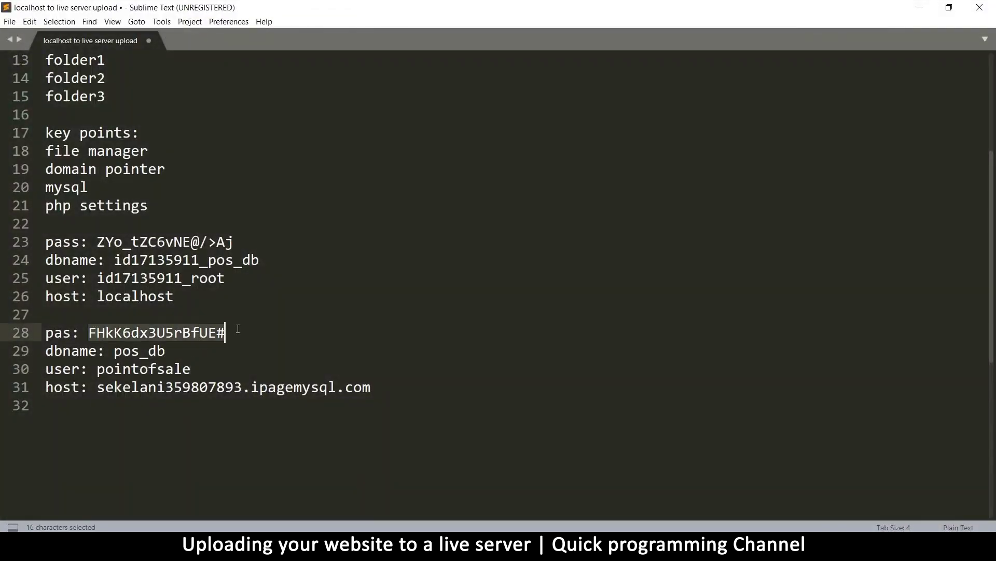
key("ctrl+c")
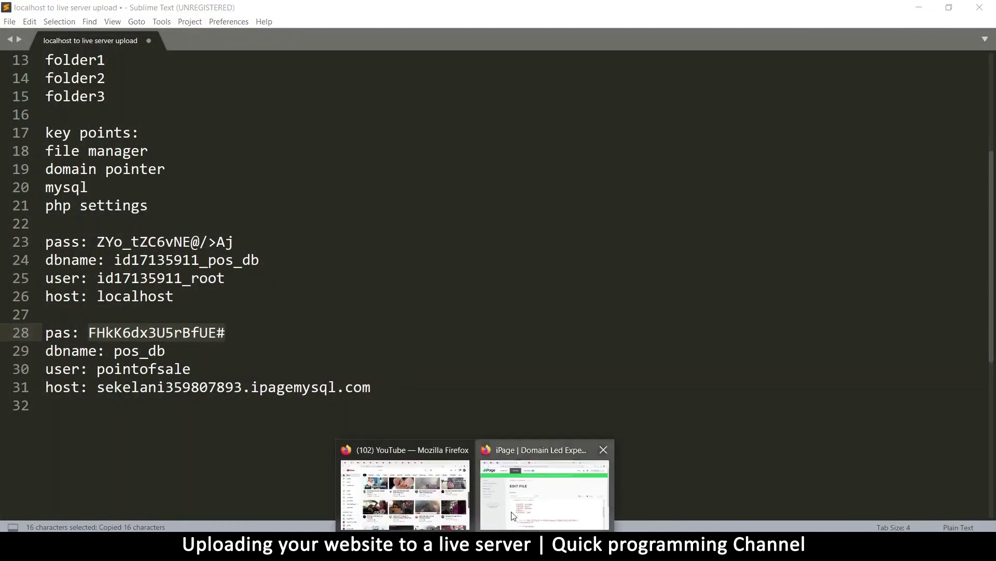
left_click(529, 477)
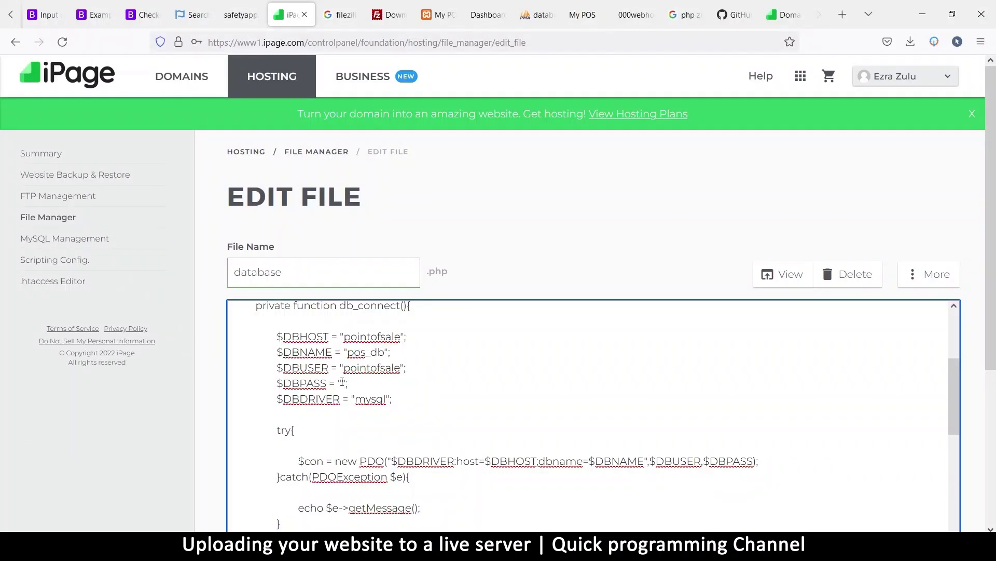
key("ctrl+v")
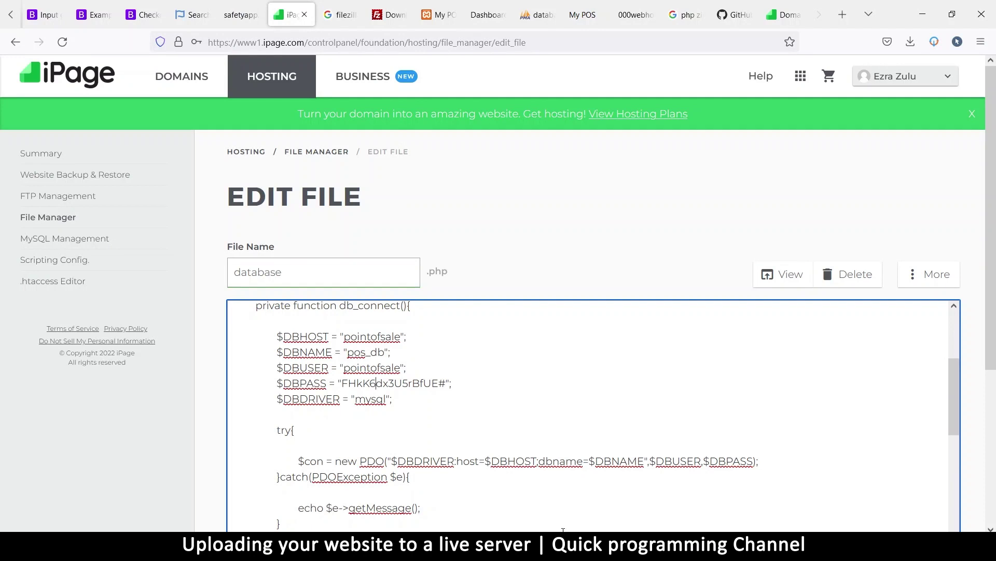
Step: Correct DBHOST to the ipagemysql.com server name and save database.php
left_click(561, 485)
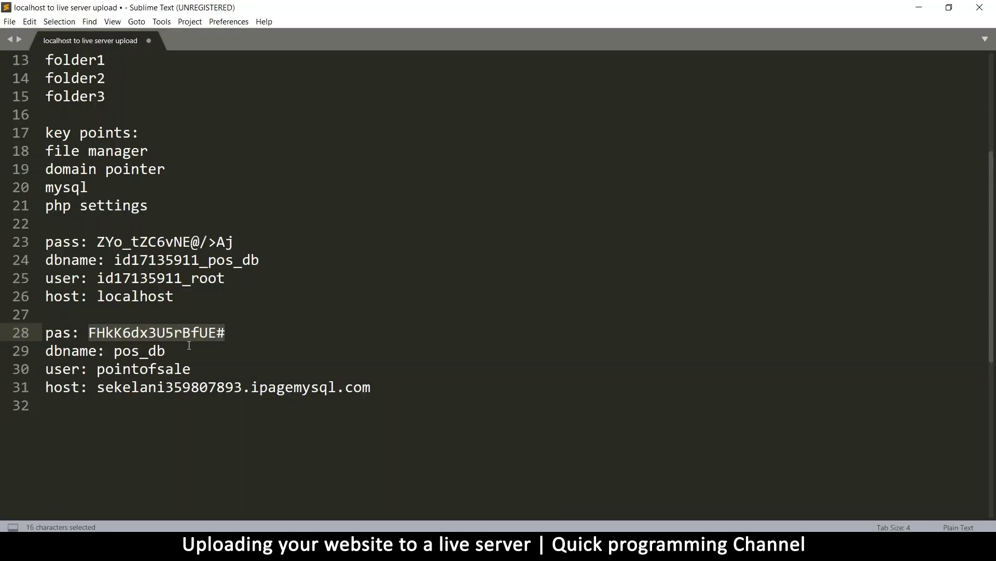
left_click_drag(97, 389, 372, 389)
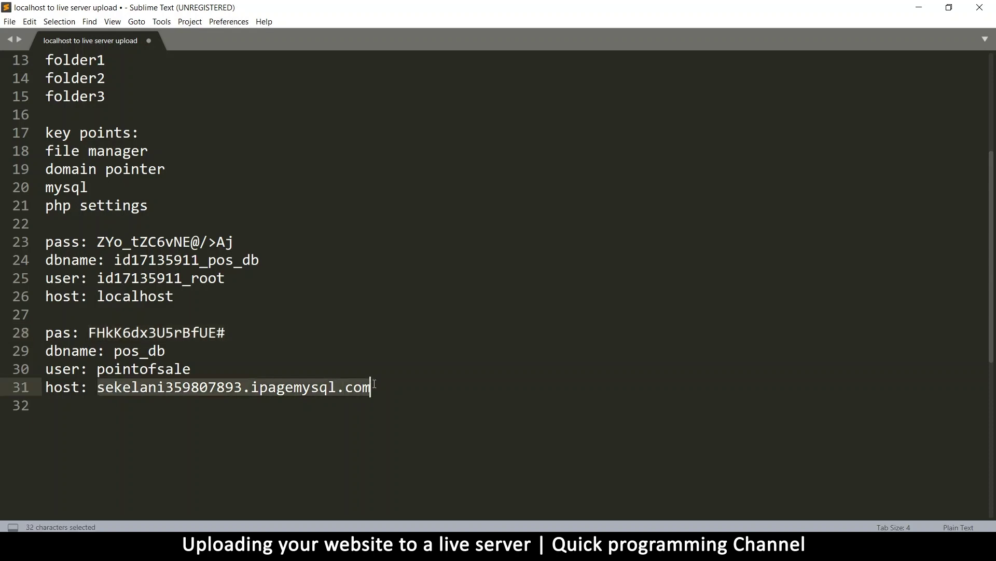
key("ctrl+c")
left_click(484, 458)
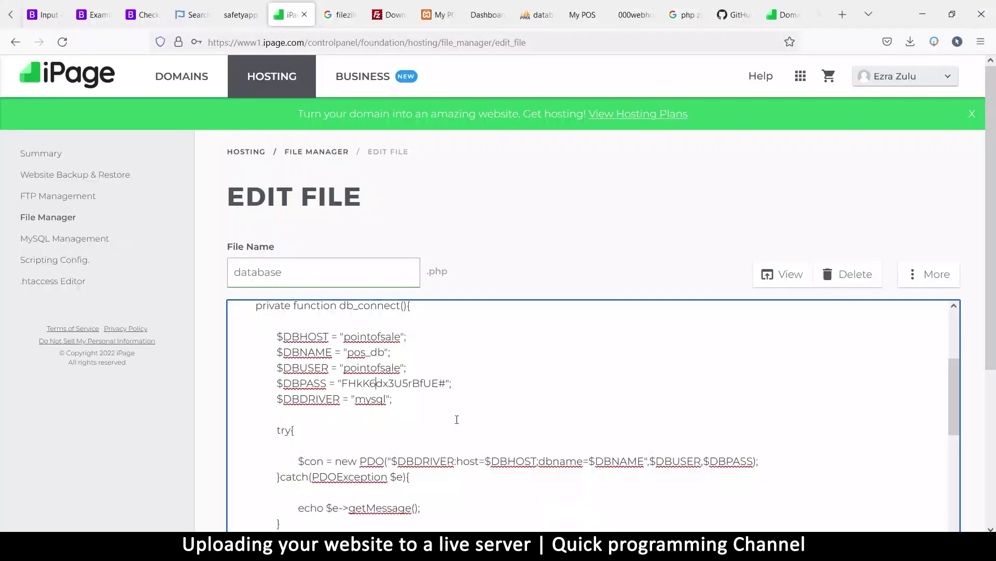
left_click_drag(344, 336, 400, 337)
key("ctrl+v")
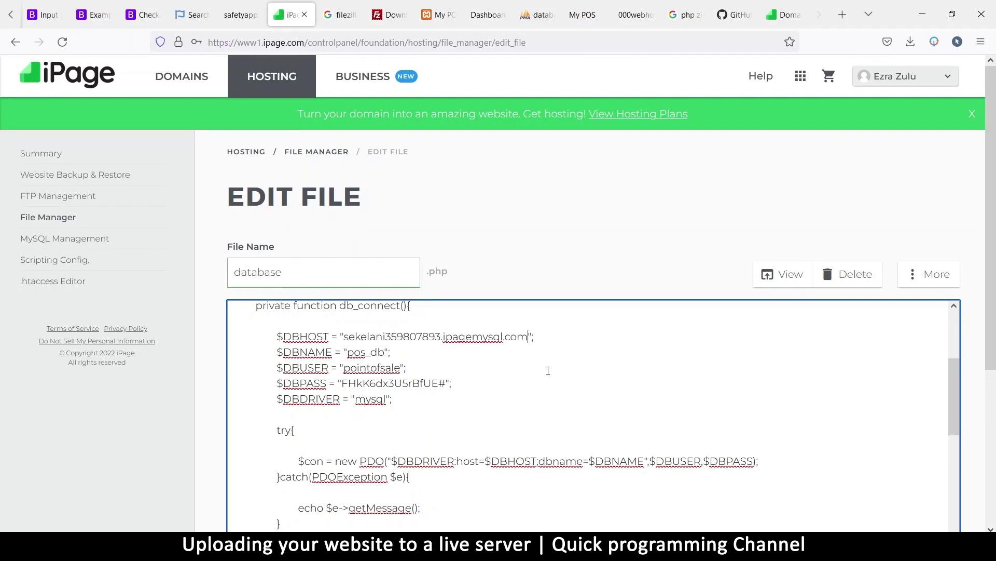
scroll(548, 371, "down", 5)
scroll(928, 220, "down", 4)
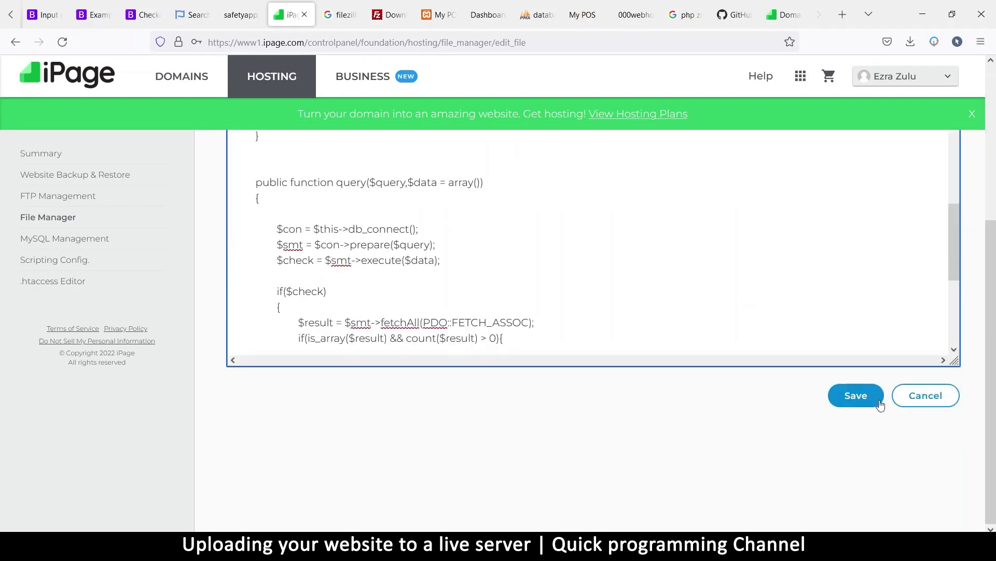
left_click(856, 396)
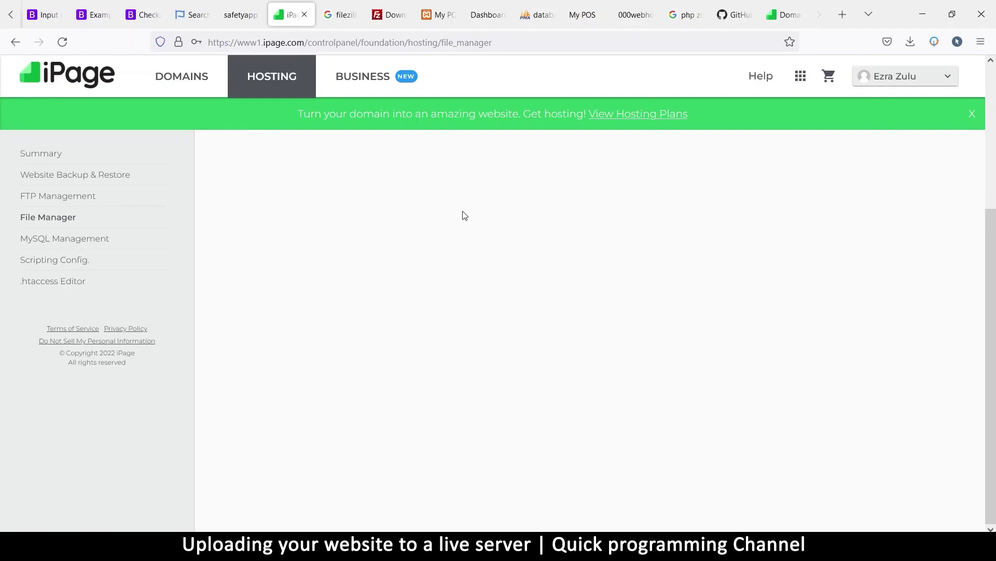
Step: Reload safetyapp.space to test the new database settings; the Auth.php fatal error persists
scroll(523, 389, "down", 3)
left_click(240, 15)
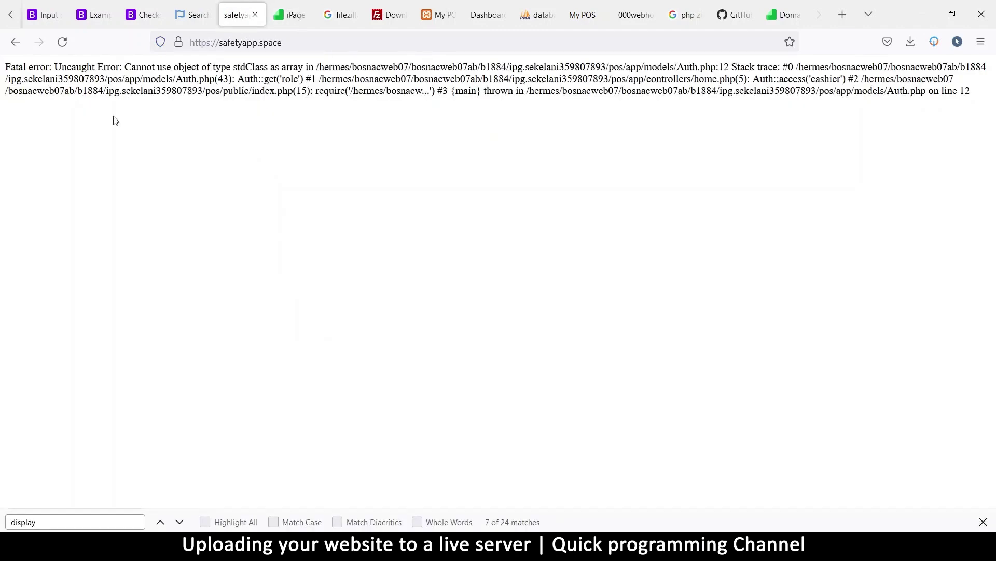
left_click(62, 42)
left_click(294, 6)
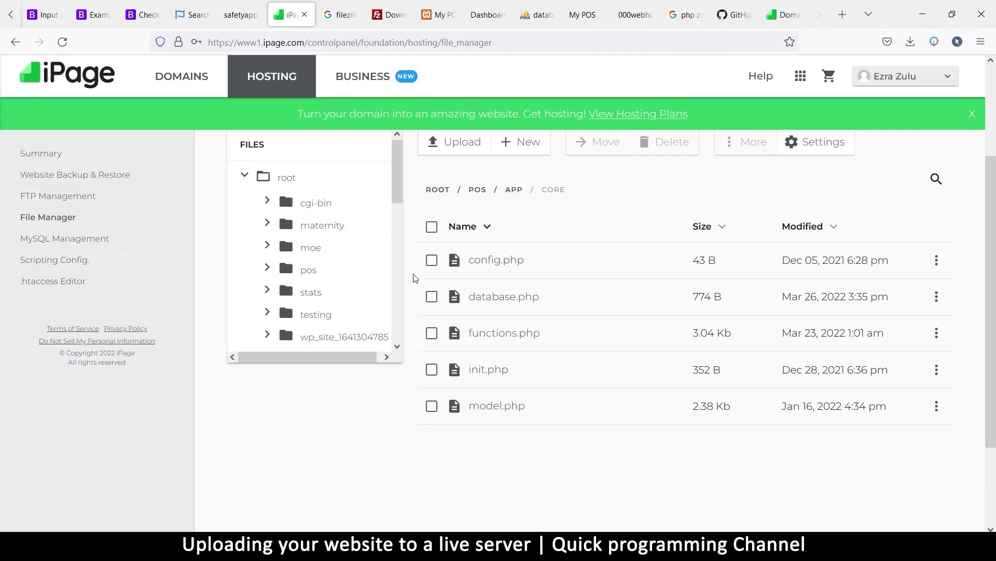
Step: From MySQL Management, open pos_db's Manage page and launch phpMyAdmin from its Database Users section
left_click(240, 14)
left_click(297, 6)
left_click(66, 239)
scroll(722, 405, "down", 2)
left_click(894, 385)
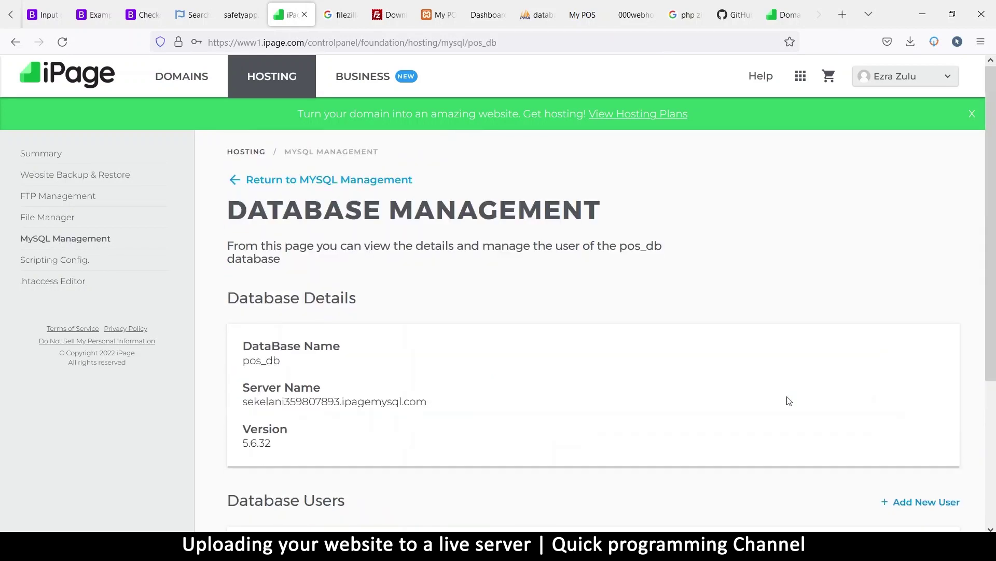
scroll(391, 298, "down", 4)
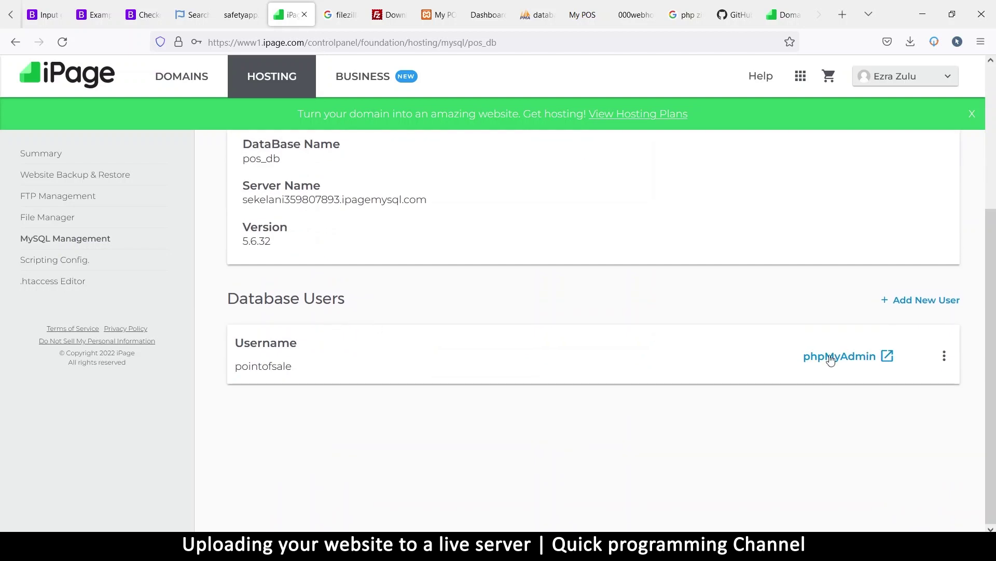
left_click(831, 359)
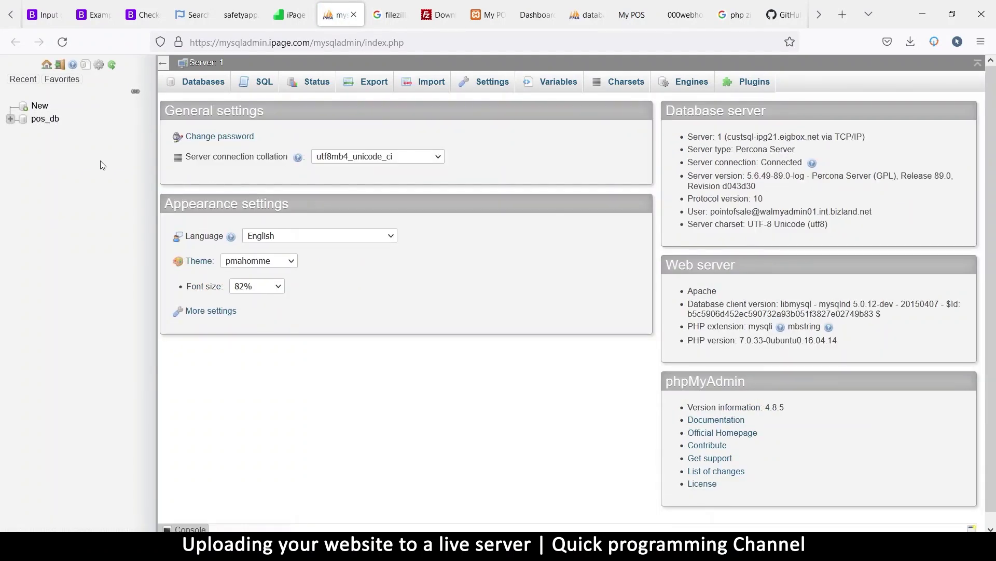
Step: Choose pos_db.sql as the import file for the pos_db database and run the import
left_click(45, 119)
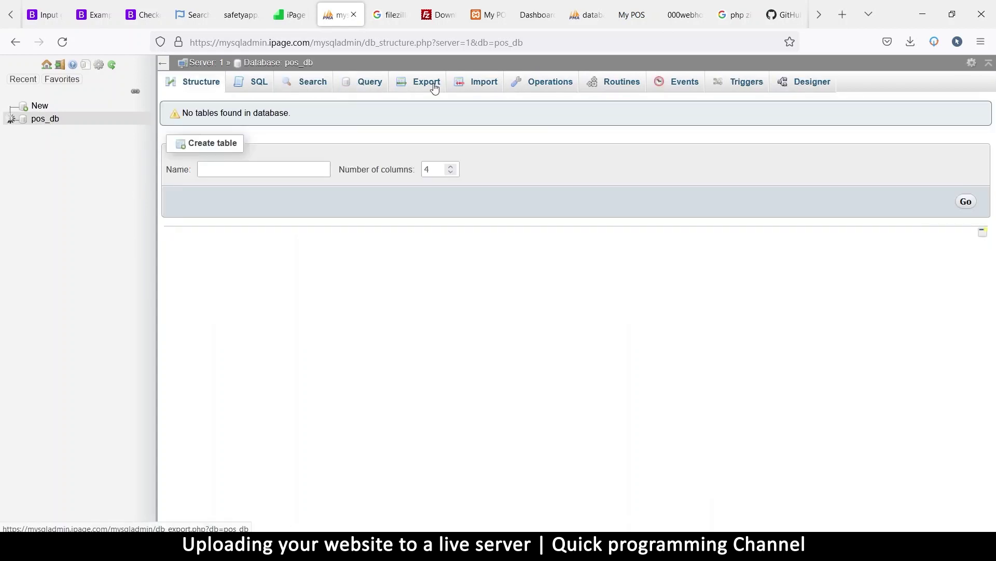
left_click(491, 87)
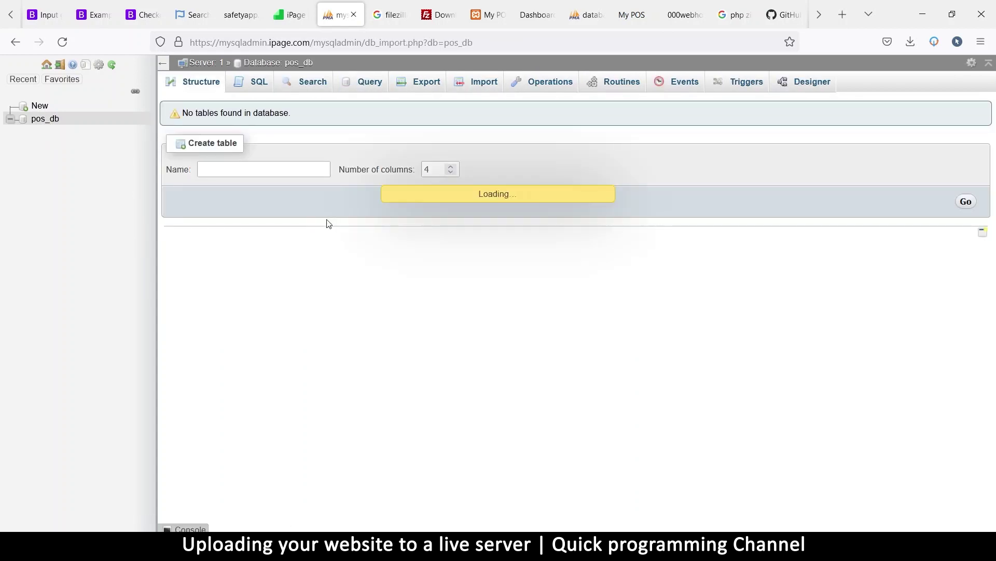
left_click(284, 213)
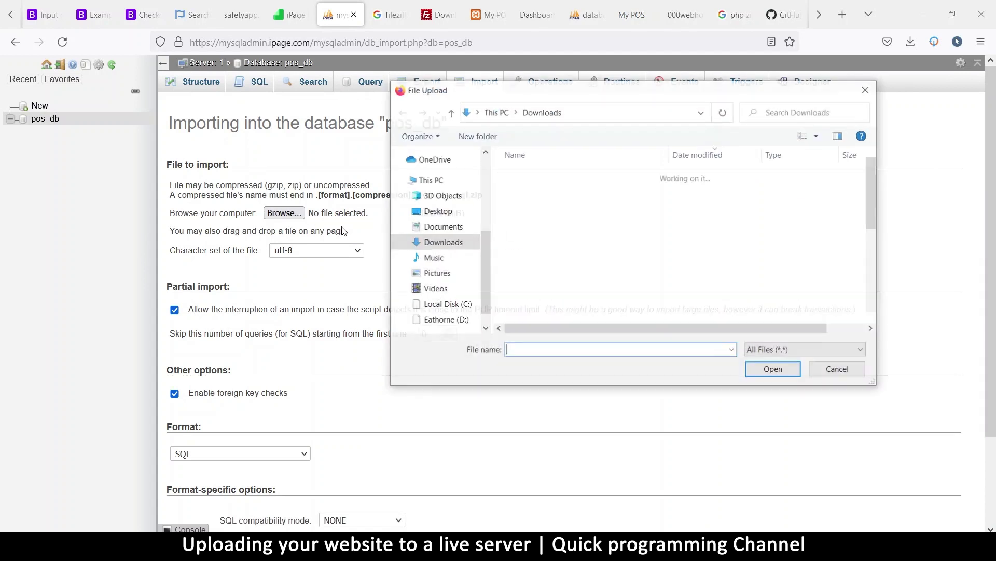
left_click(537, 192)
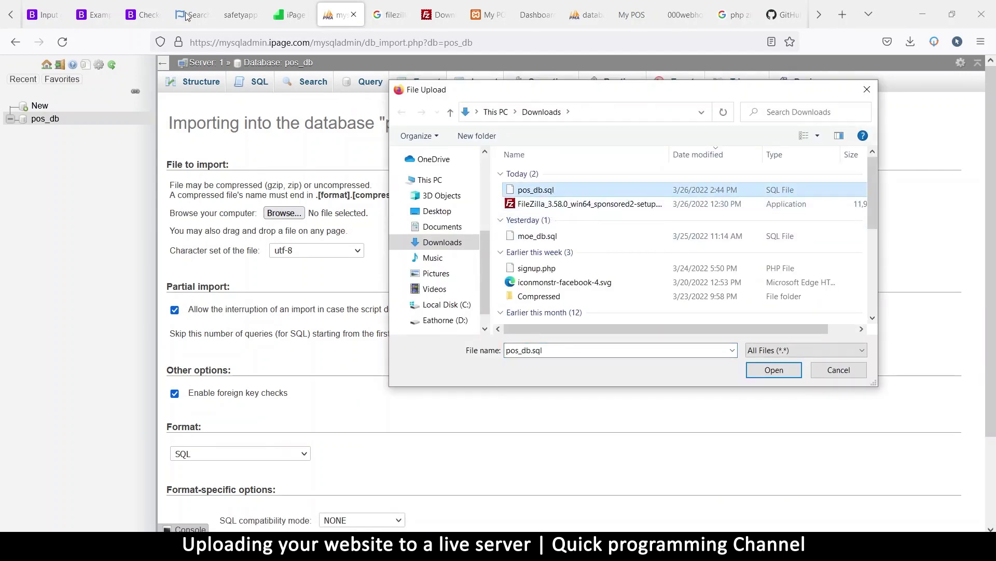
left_click(770, 369)
scroll(545, 314, "down", 3)
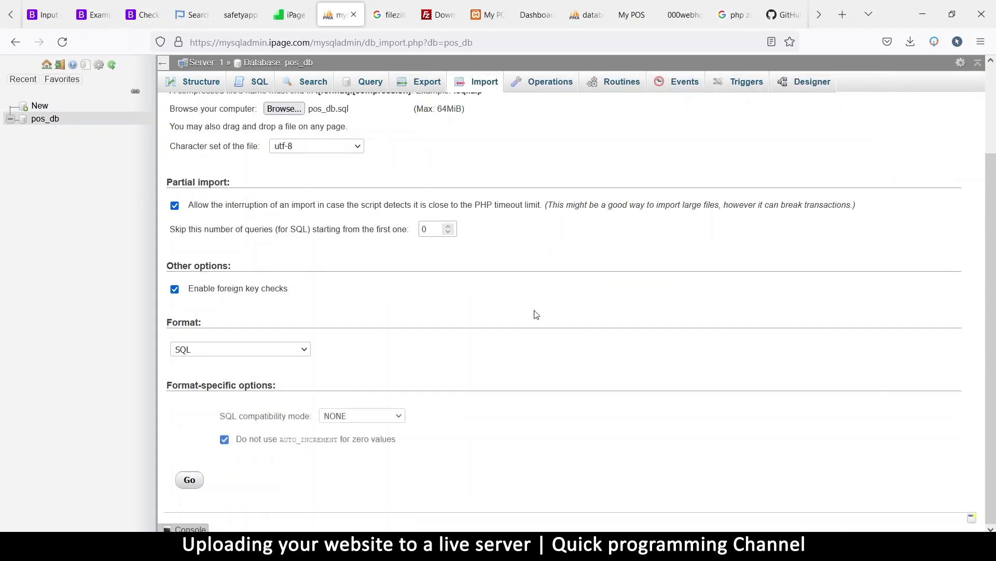
left_click(189, 480)
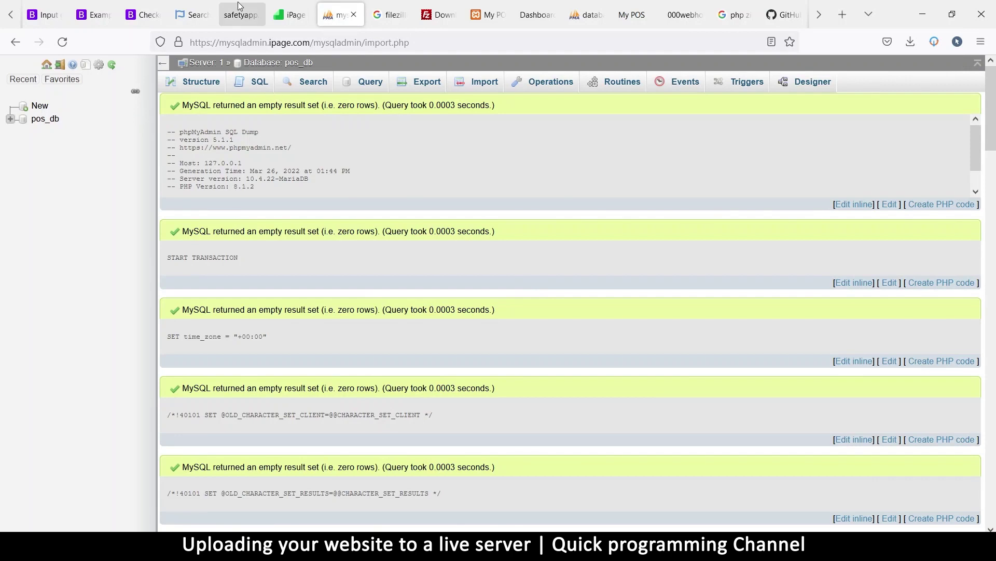
Step: Reload the live site, then check the imported users table in phpMyAdmin
left_click(239, 8)
left_click(63, 48)
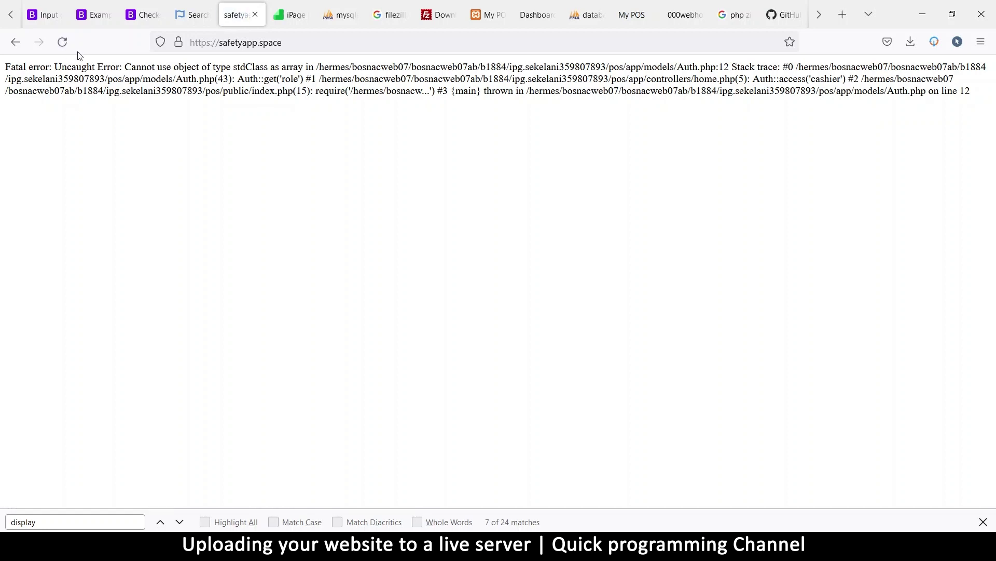
left_click(340, 15)
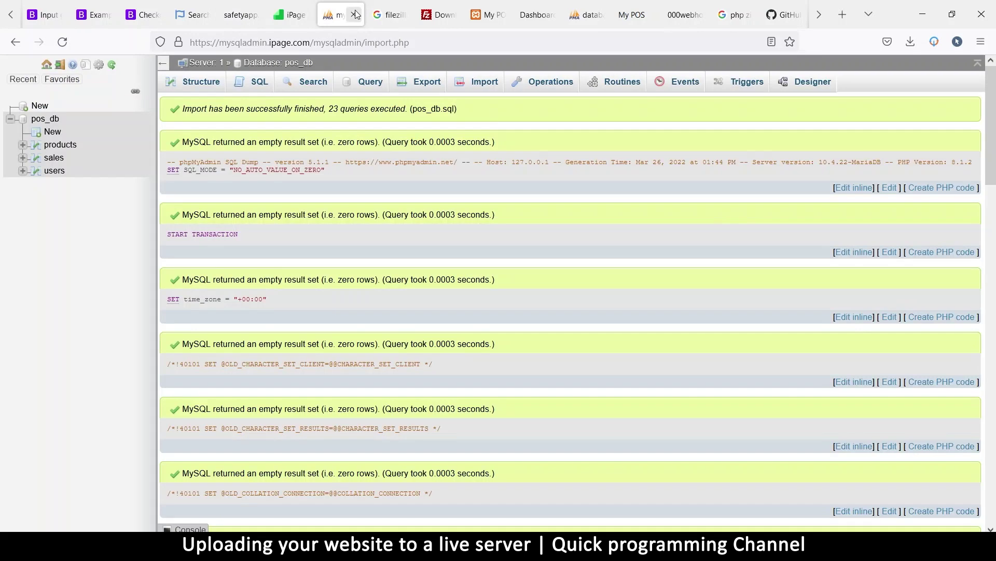
left_click(55, 170)
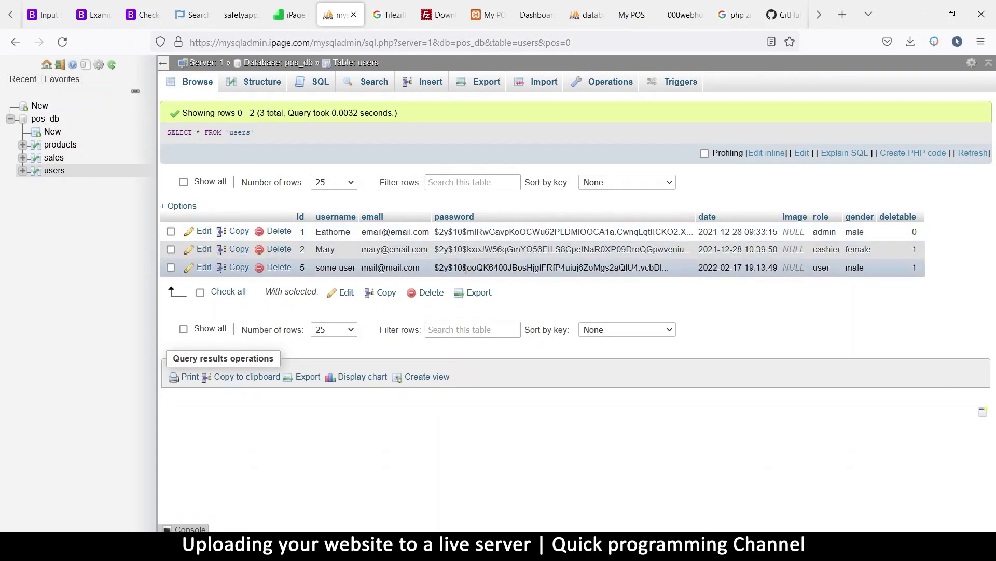
left_click(236, 9)
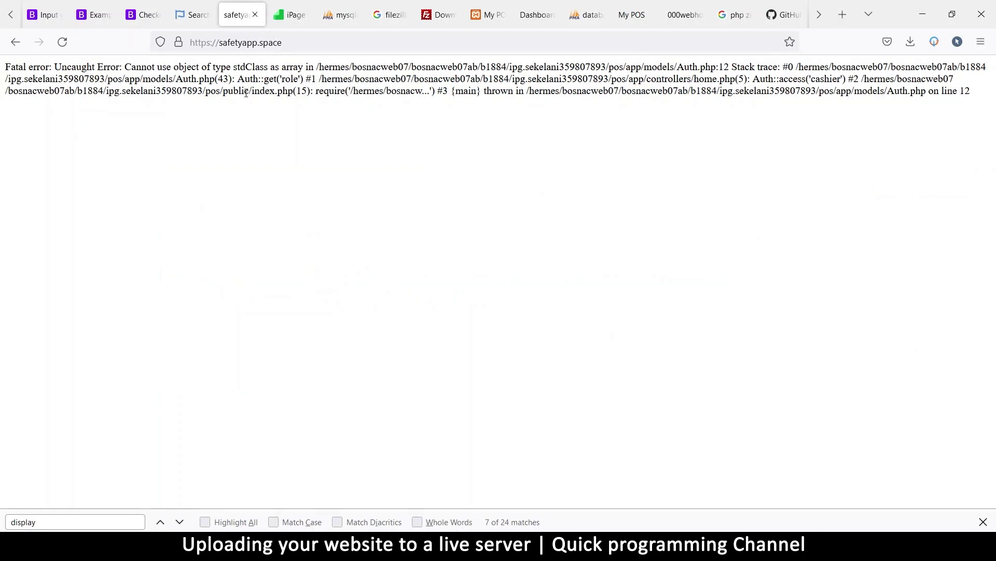
left_click(286, 46)
left_click(286, 47)
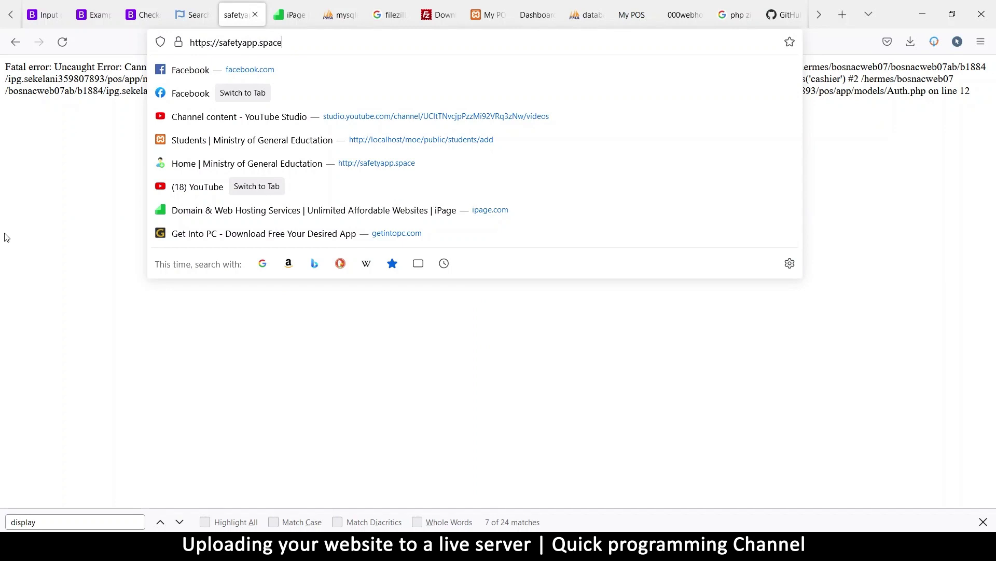
type("/login")
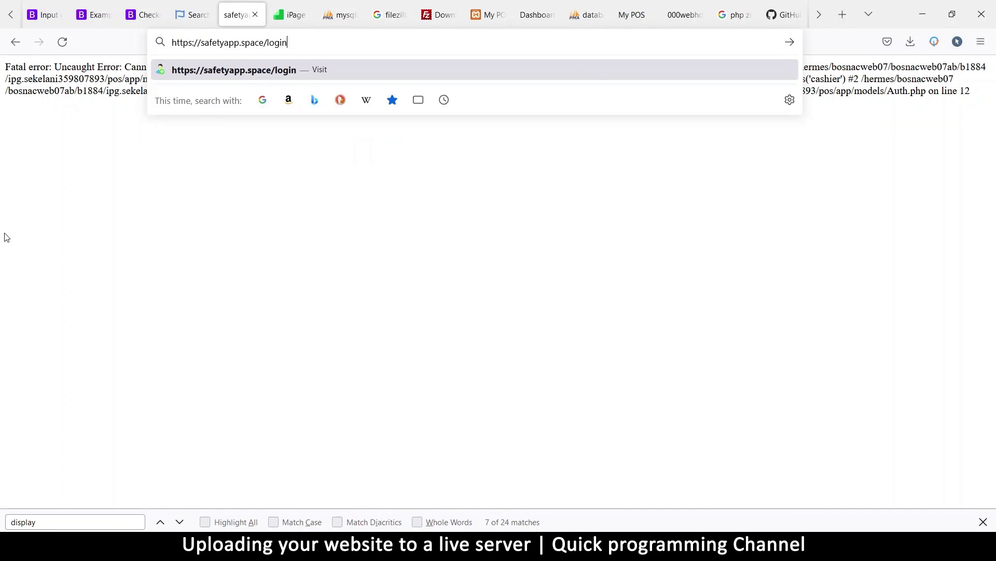
key("Return")
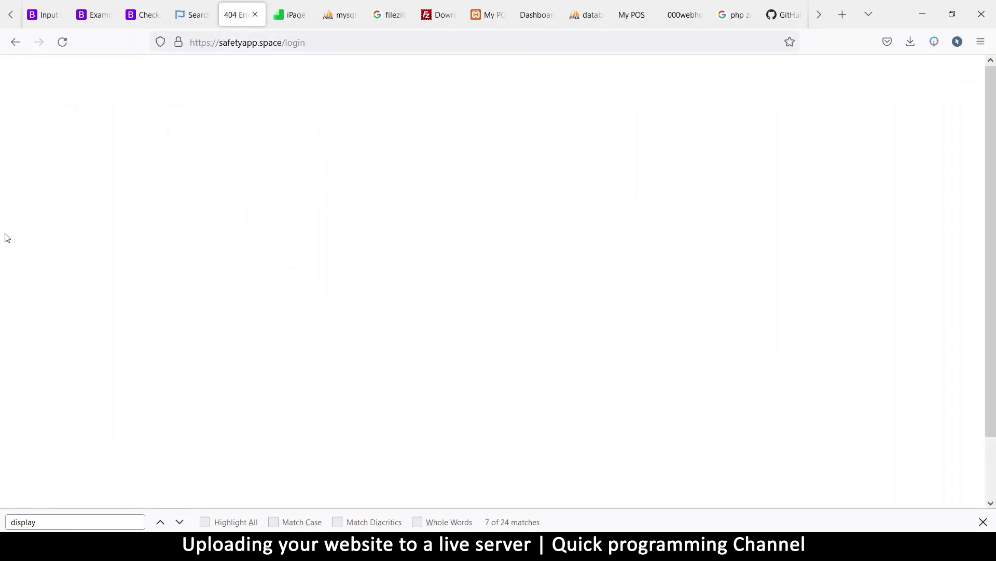
scroll(281, 284, "down", 3)
scroll(282, 284, "up", 3)
left_click_drag(286, 44, 341, 45)
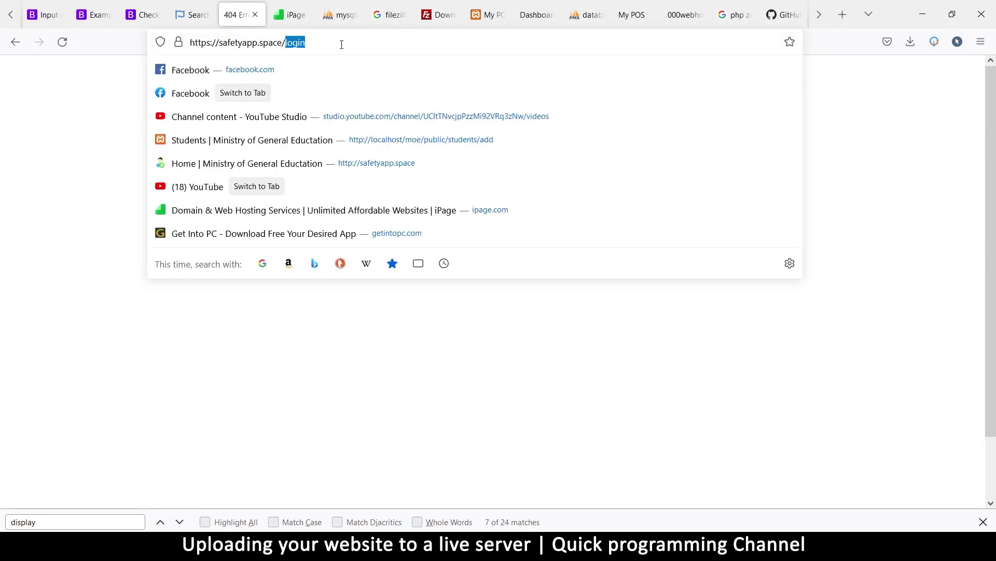
key("BackSpace")
type("index.ph")
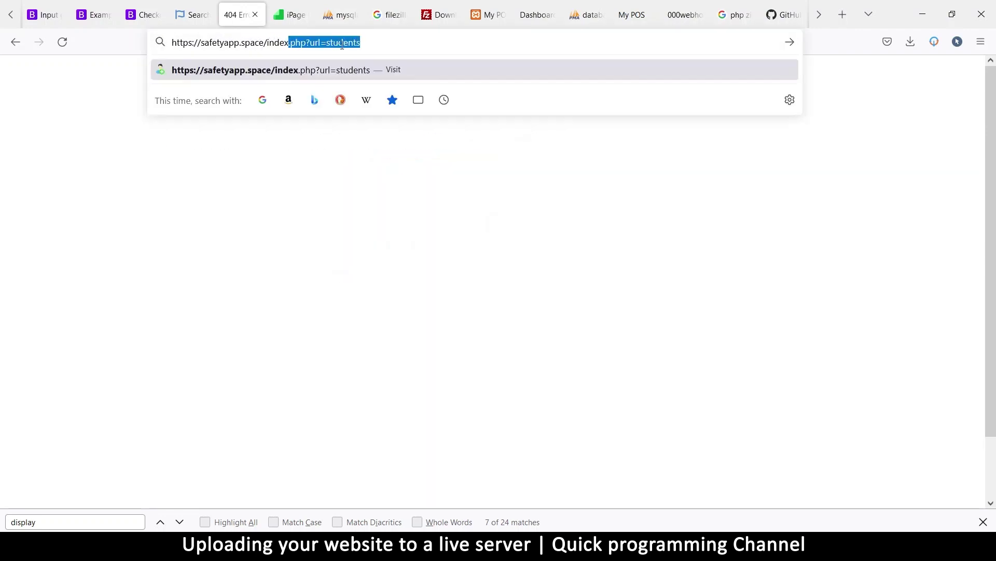
type("p")
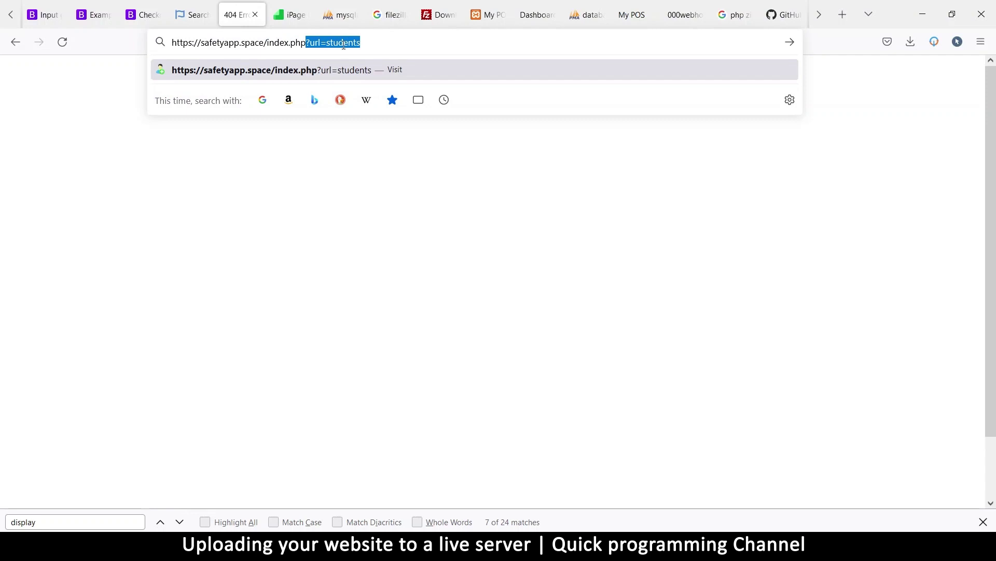
type("?pg=login")
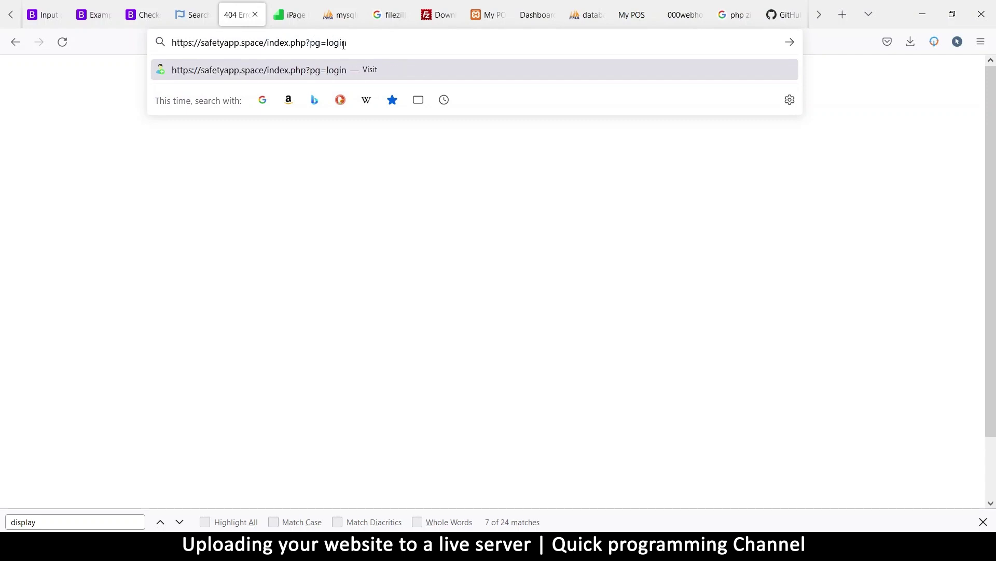
key("Return")
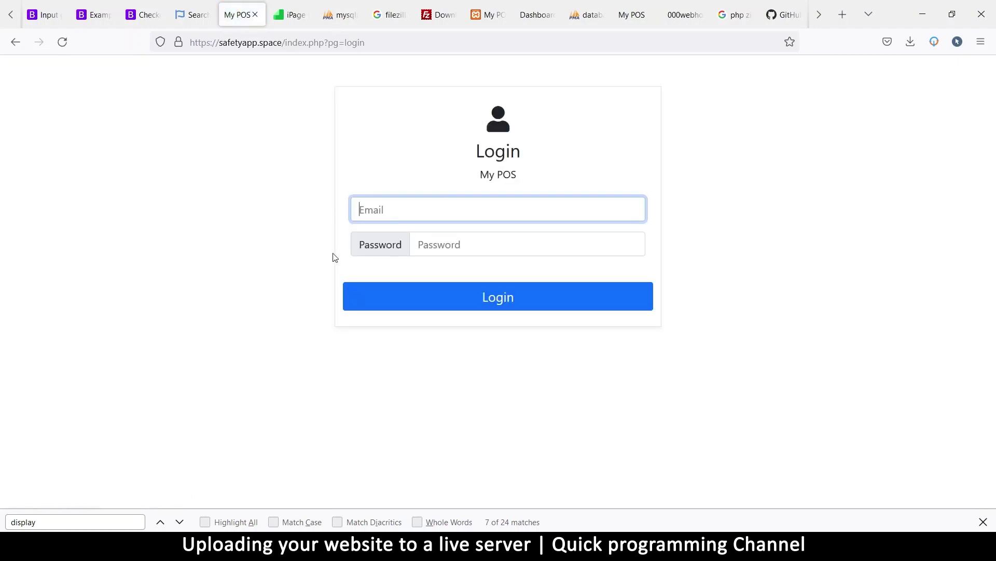
type("email@email")
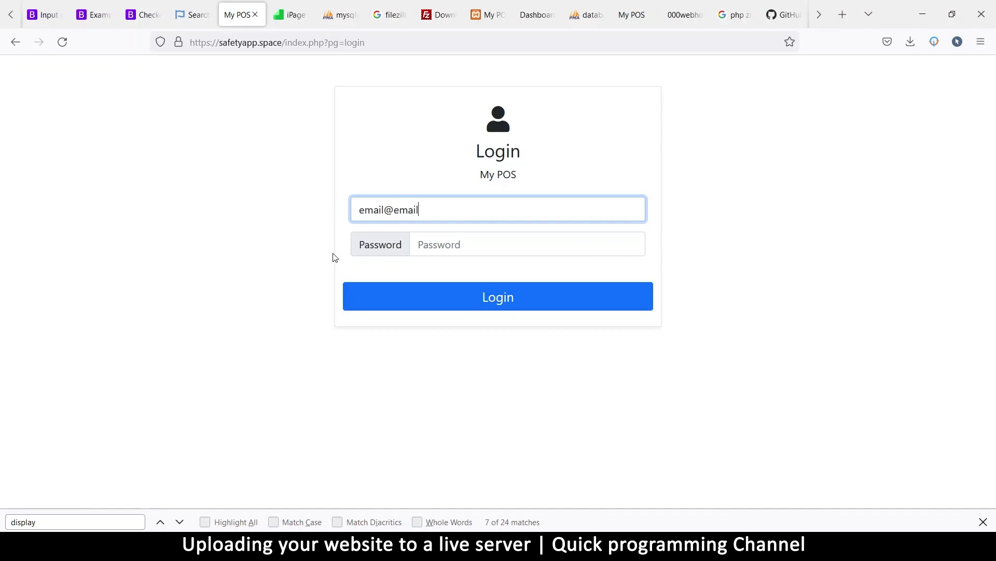